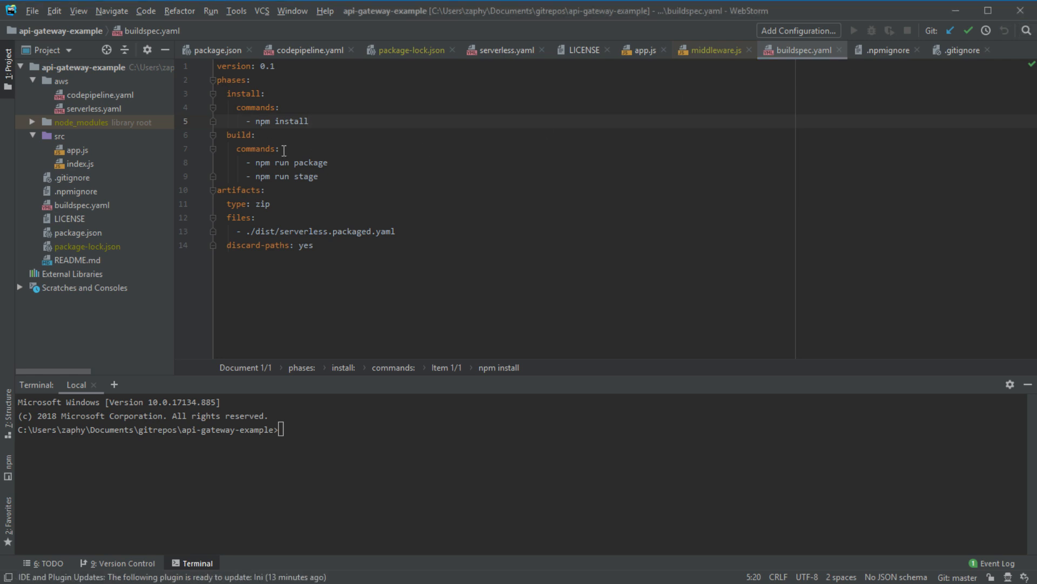
# - Look through codepipeline.yaml and serverless.yaml in the aws folder, and the Express code in src/app.js
pyautogui.click(658, 217)
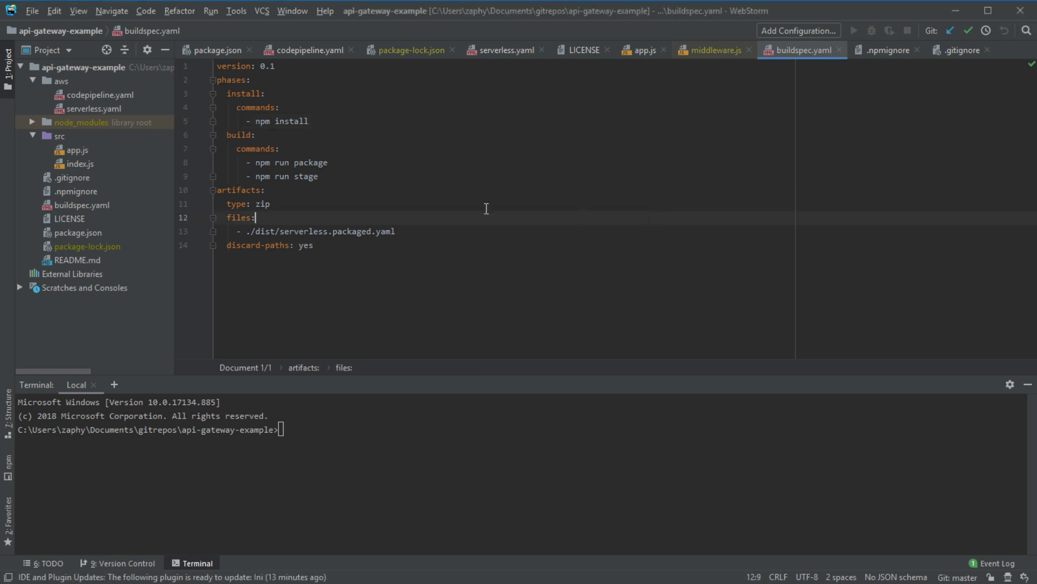
pyautogui.click(92, 95)
pyautogui.click(97, 109)
pyautogui.click(105, 96)
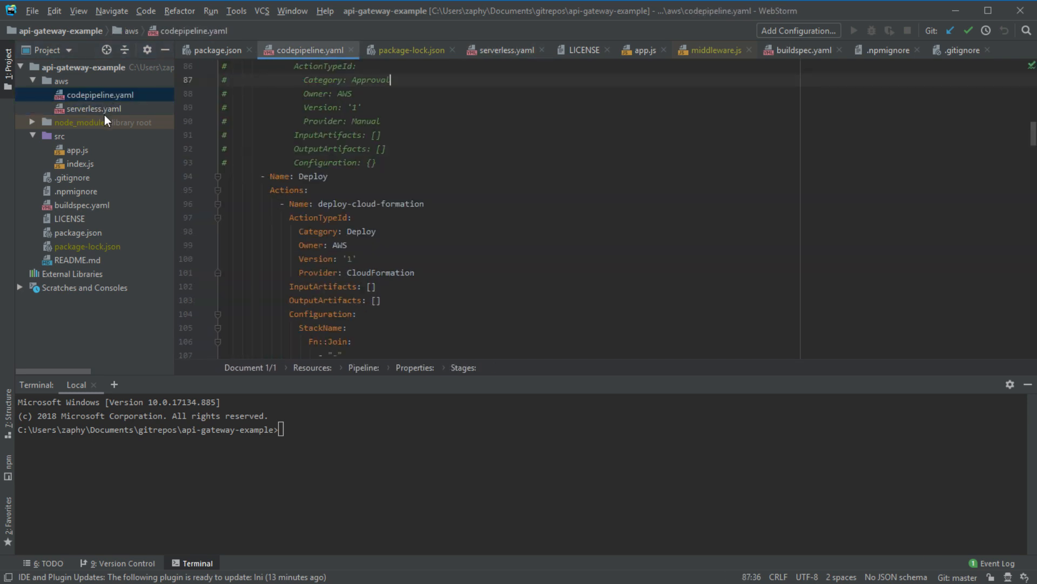
pyautogui.click(102, 109)
pyautogui.click(75, 153)
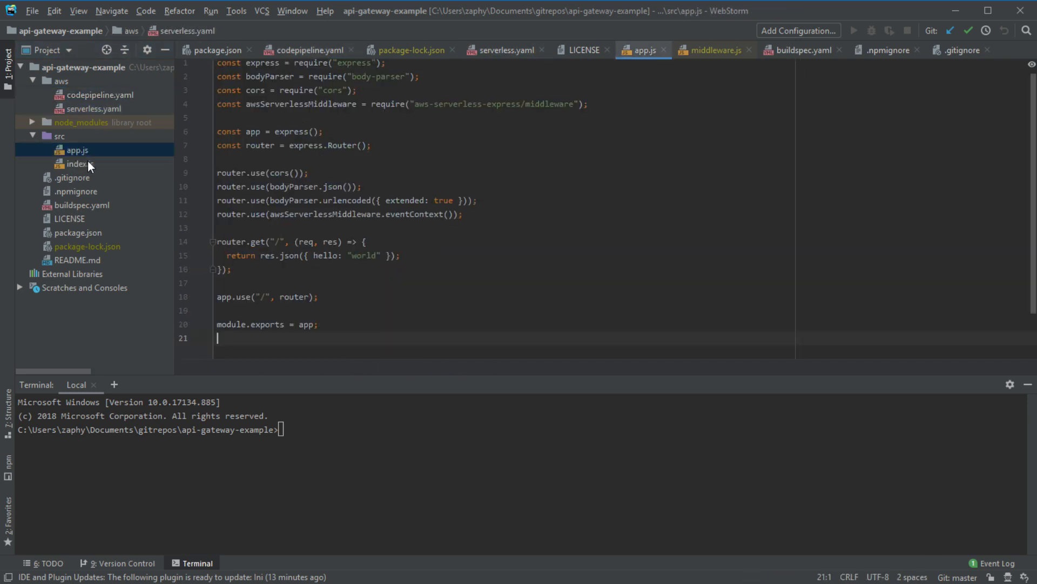
pyautogui.moveTo(217, 76); pyautogui.dragTo(474, 338)
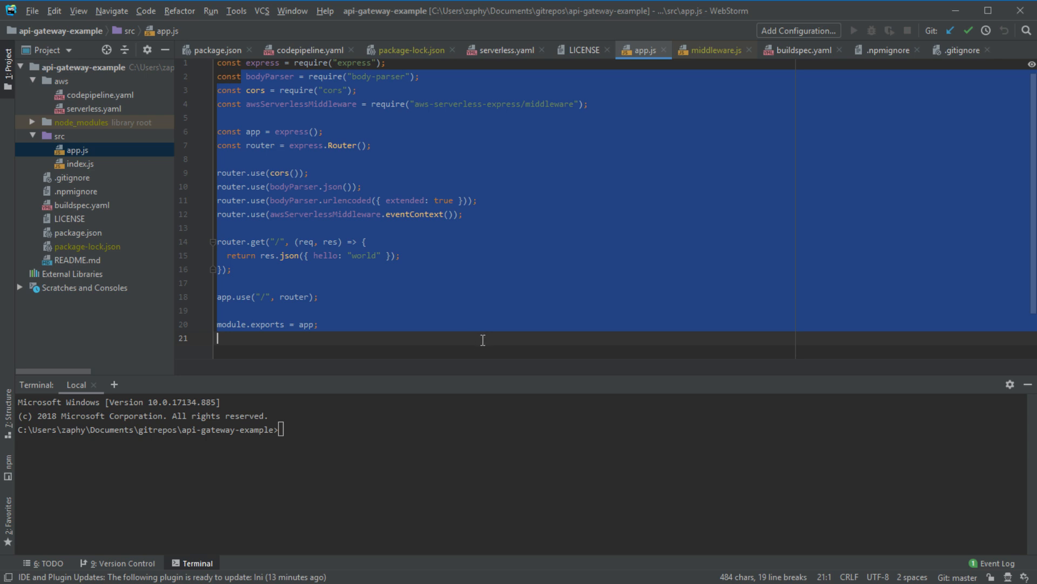
pyautogui.click(478, 339)
# - Open src/index.js and examine the exported handler and the awsServerlessExpress.createServer call
pyautogui.click(76, 165)
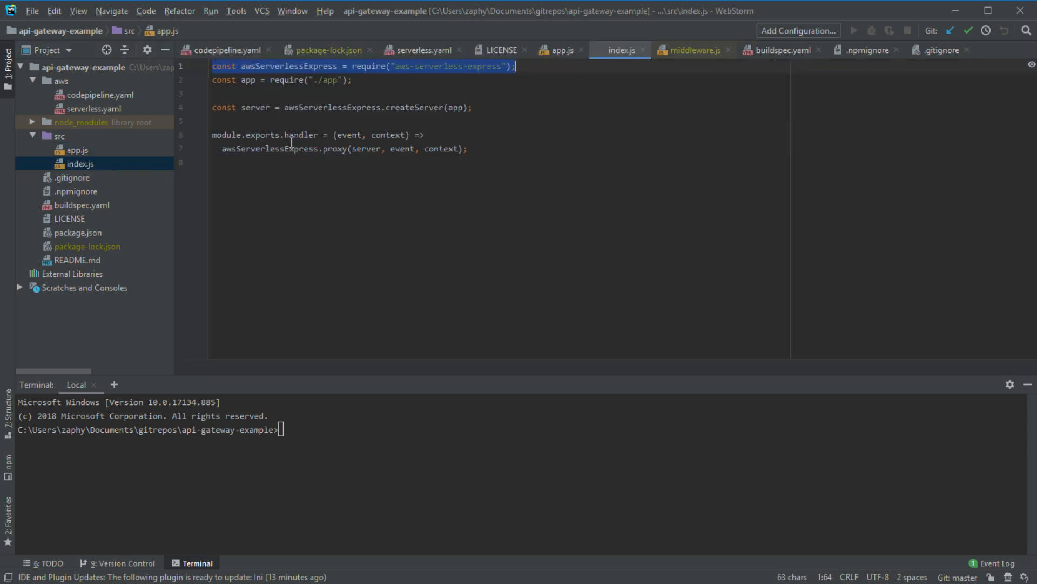
pyautogui.moveTo(230, 136)
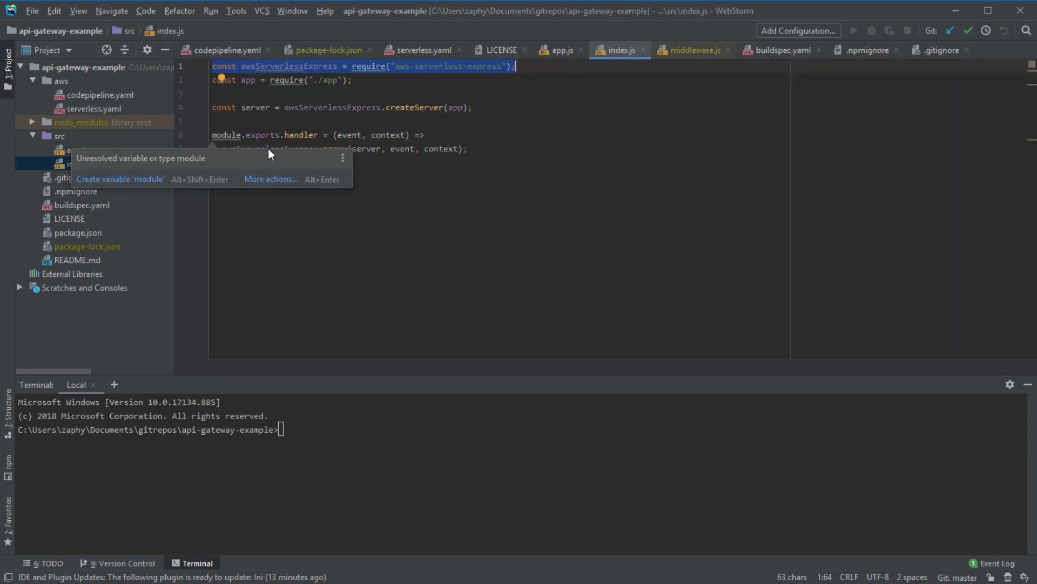
pyautogui.click(335, 149)
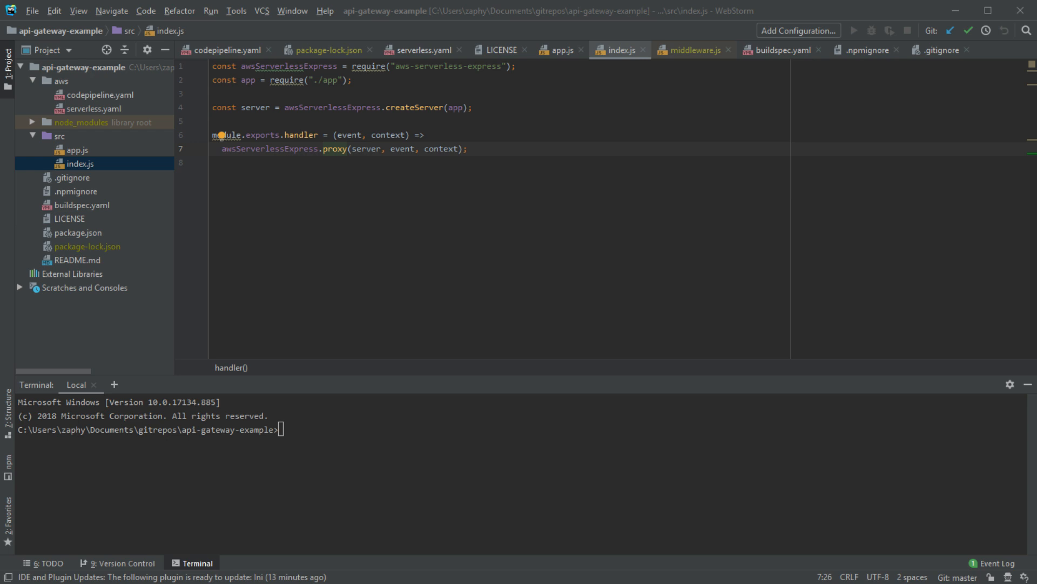
pyautogui.click(103, 528)
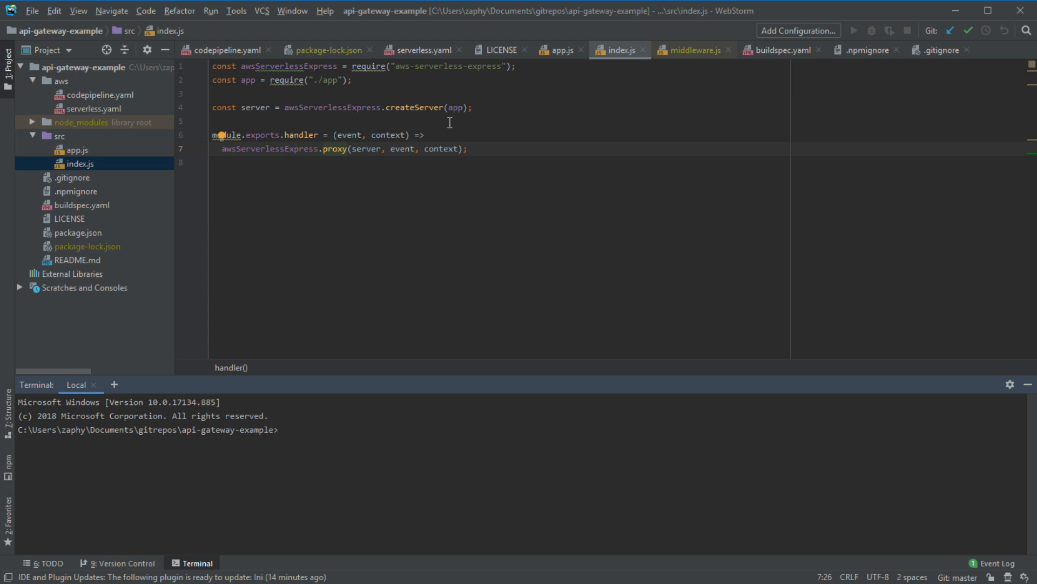
pyautogui.doubleClick(83, 167)
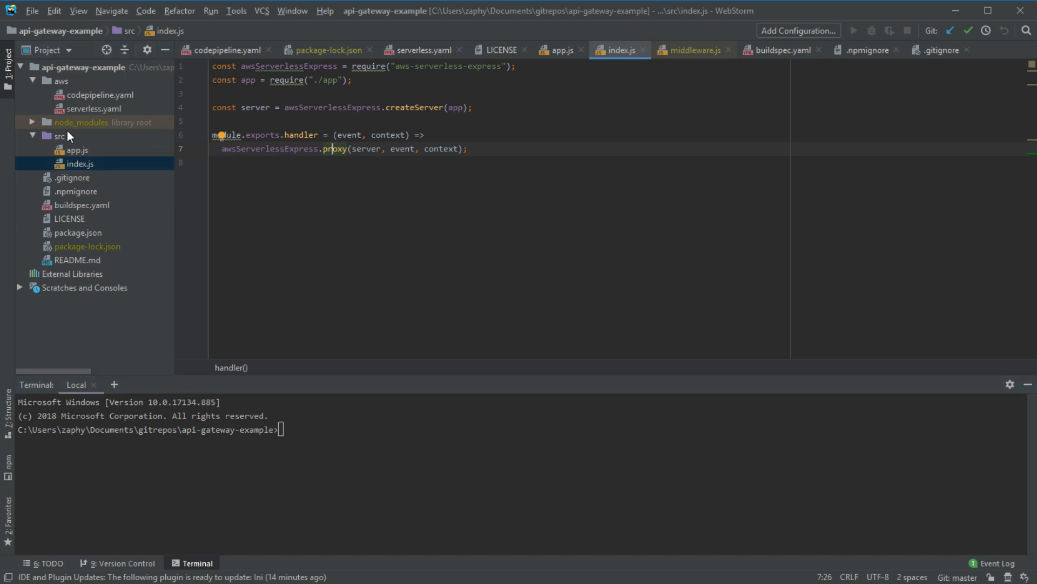
pyautogui.doubleClick(355, 107)
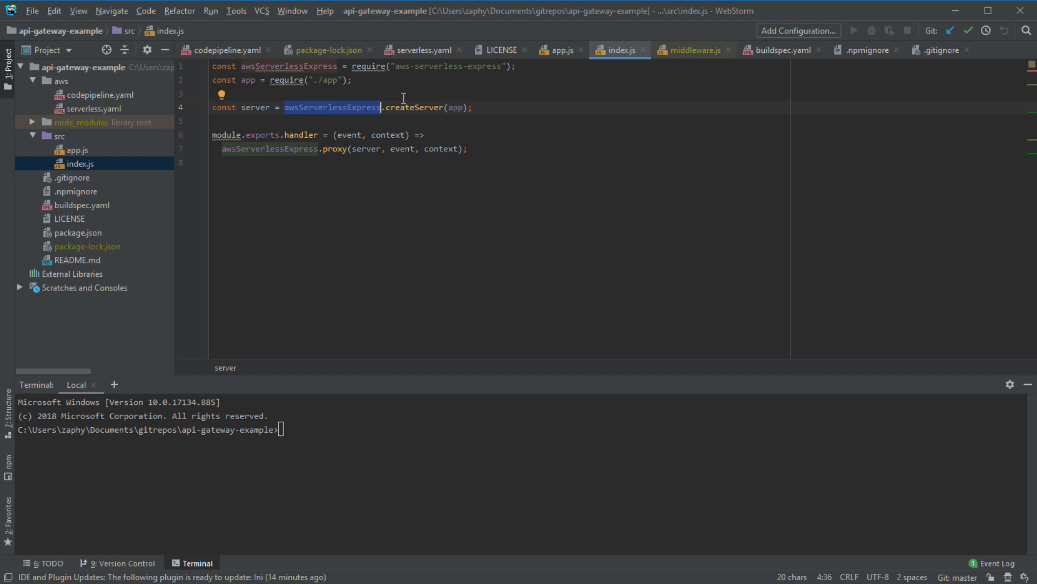
pyautogui.click(339, 107)
pyautogui.doubleClick(339, 107)
# - Open src/app.js and examine the root GET route, its JSON response and the Express router setup
pyautogui.doubleClick(82, 151)
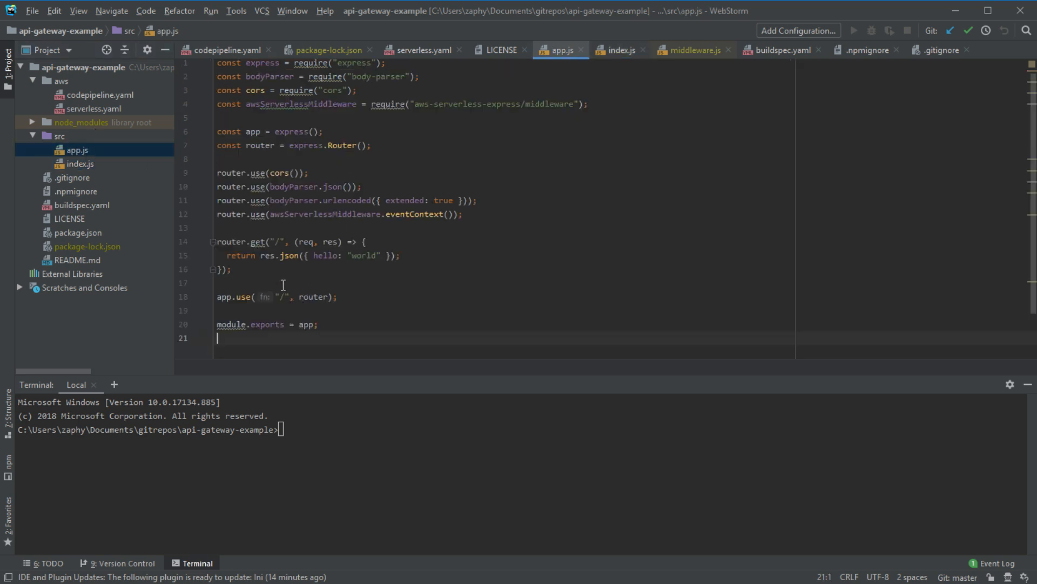
pyautogui.doubleClick(235, 243)
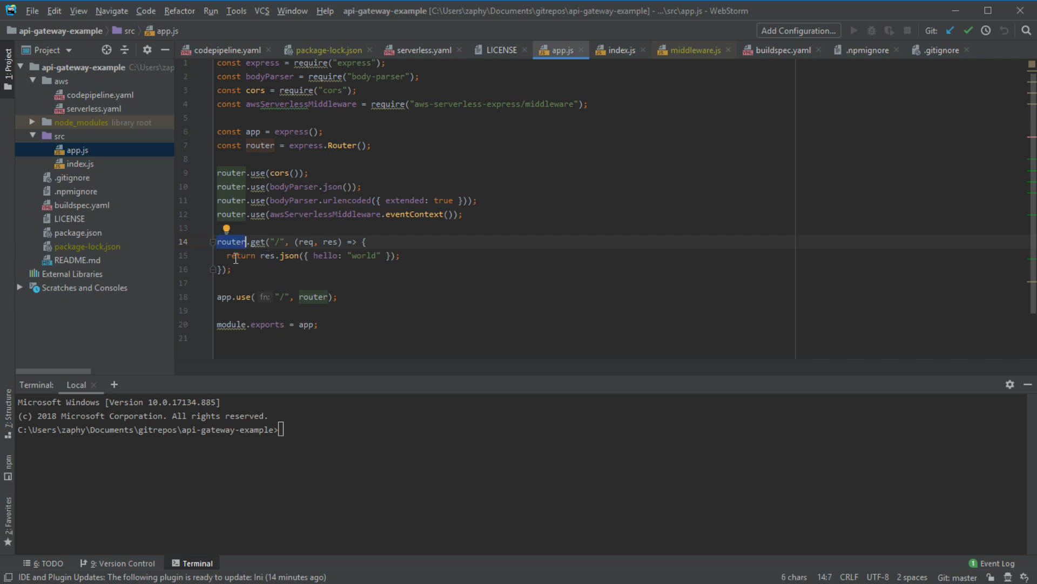
pyautogui.moveTo(227, 255); pyautogui.dragTo(456, 255)
pyautogui.click(456, 256)
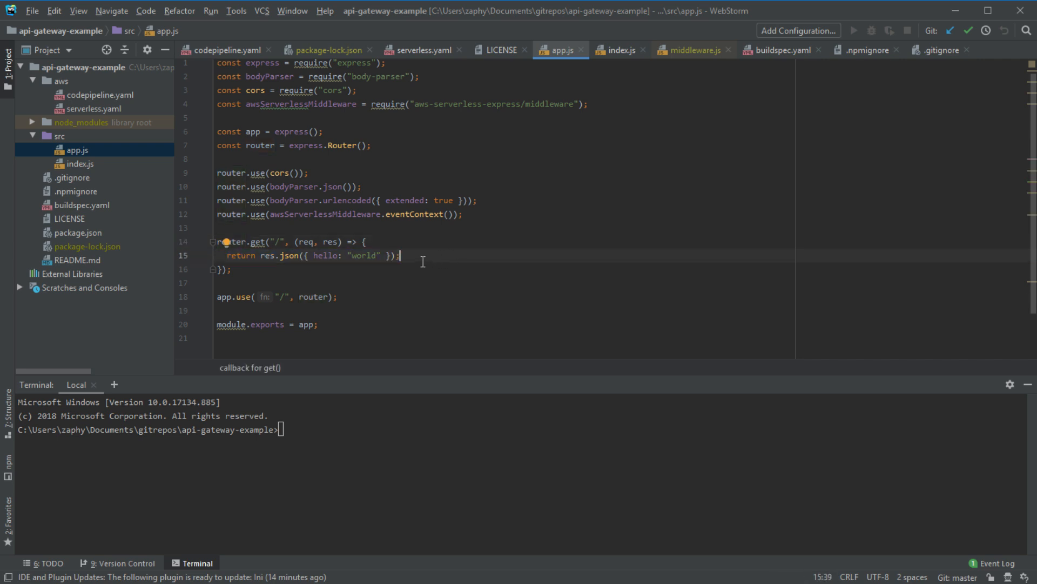
pyautogui.doubleClick(275, 242)
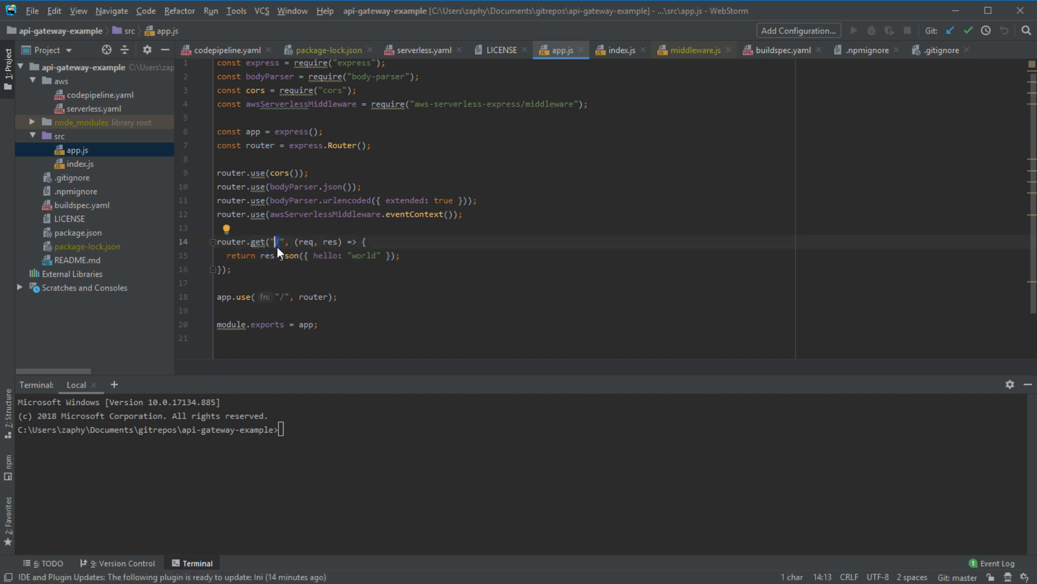
pyautogui.moveTo(227, 255); pyautogui.dragTo(206, 254)
pyautogui.click(438, 257)
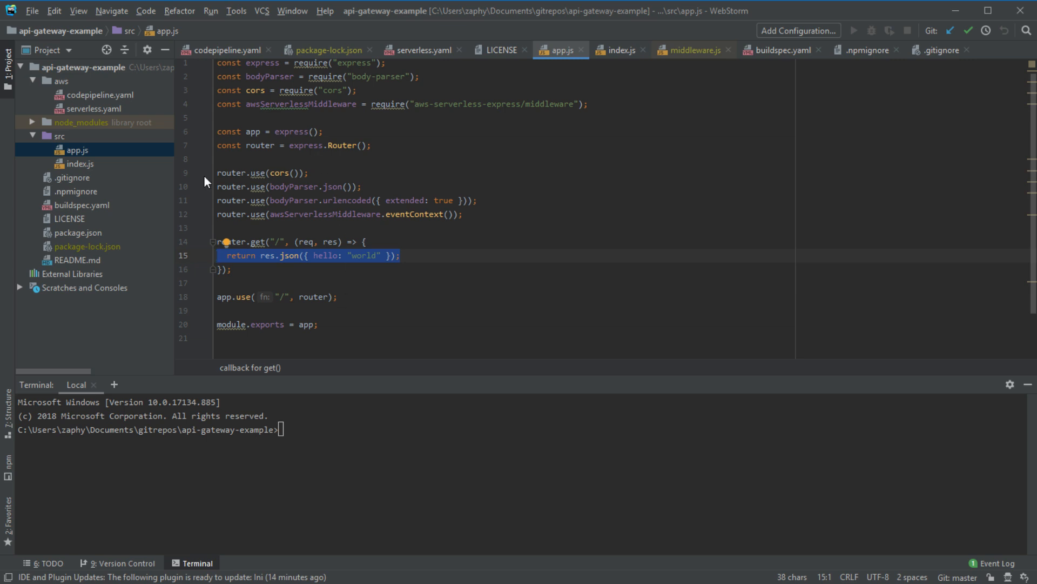
pyautogui.moveTo(227, 76); pyautogui.dragTo(556, 293)
pyautogui.click(557, 293)
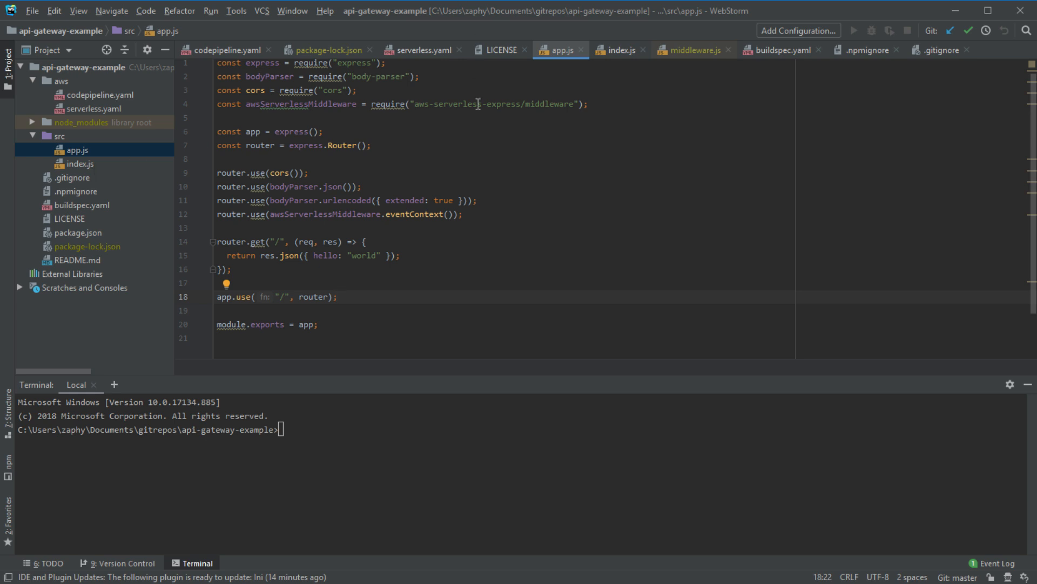
pyautogui.click(449, 146)
# - Return to src/index.js and examine the aws-serverless-express import and the proxy call inside the exported handler
pyautogui.doubleClick(72, 162)
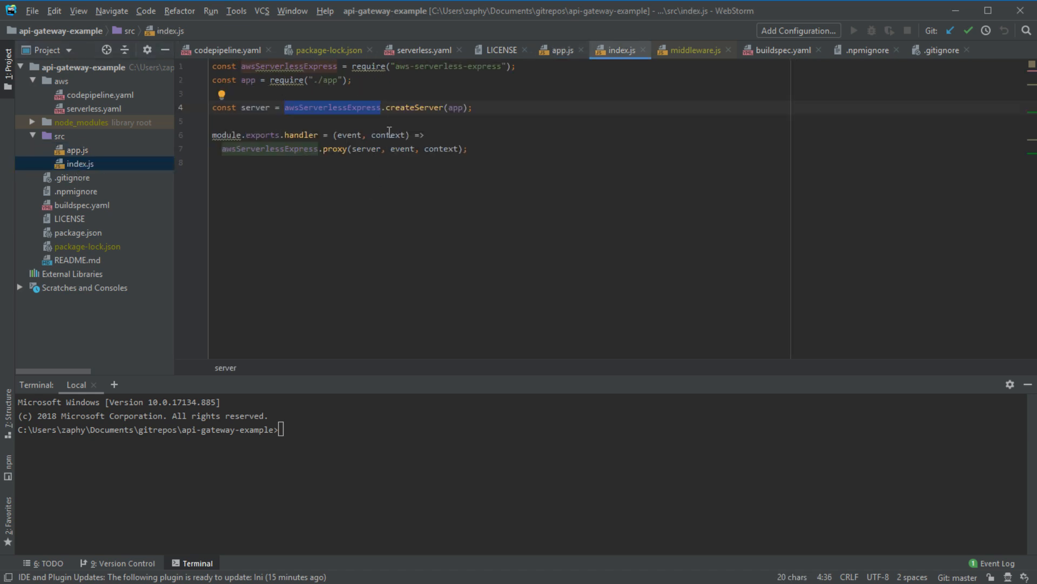
pyautogui.click(343, 107)
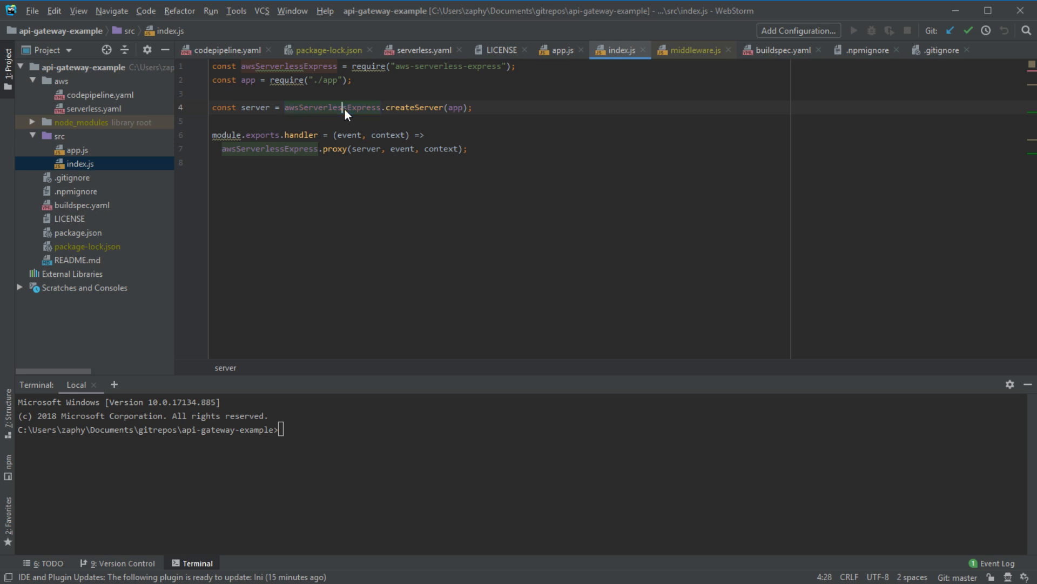
pyautogui.moveTo(396, 66); pyautogui.dragTo(484, 66)
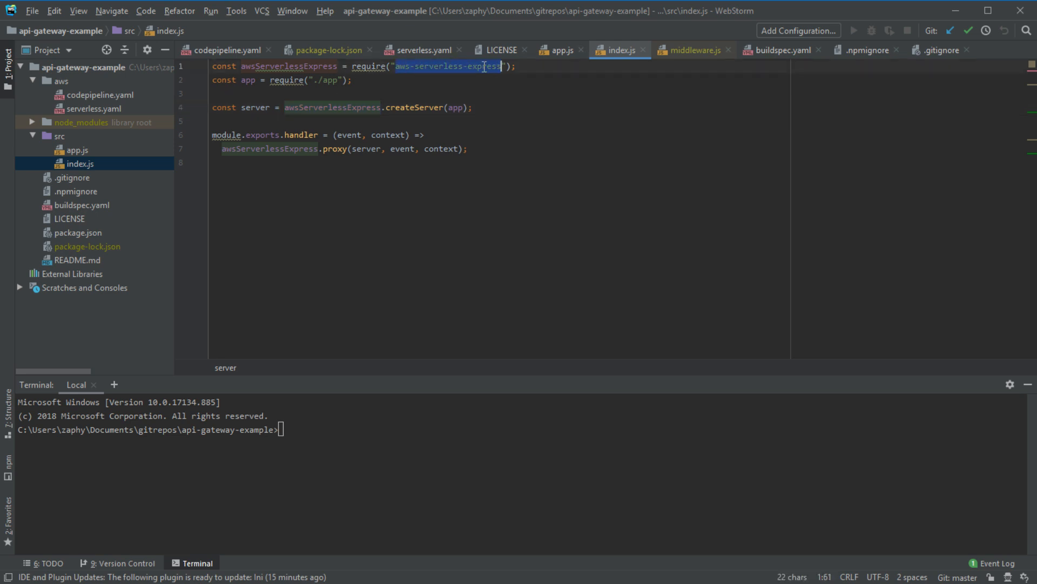
pyautogui.doubleClick(431, 66)
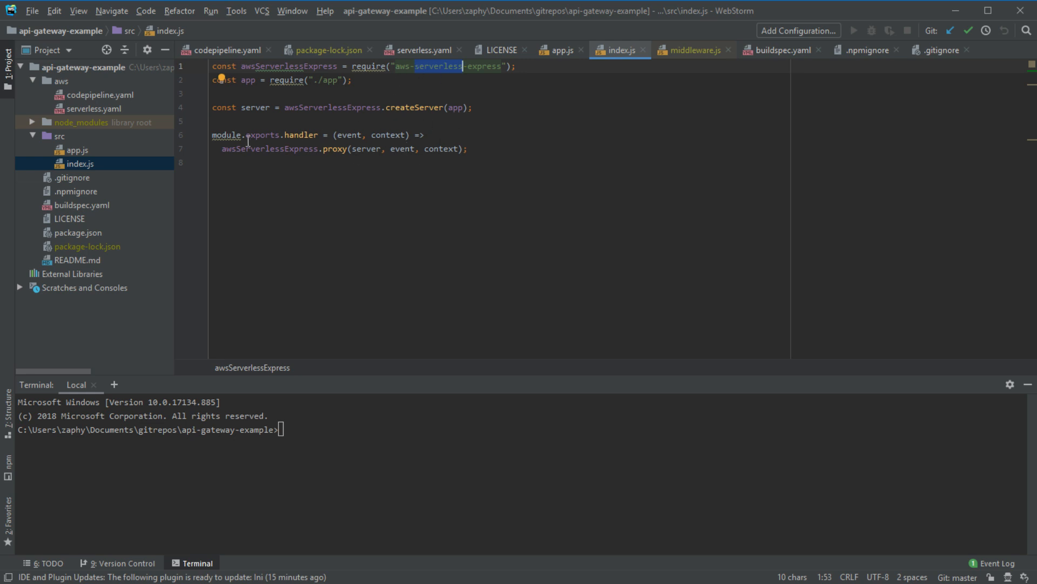
pyautogui.click(212, 135)
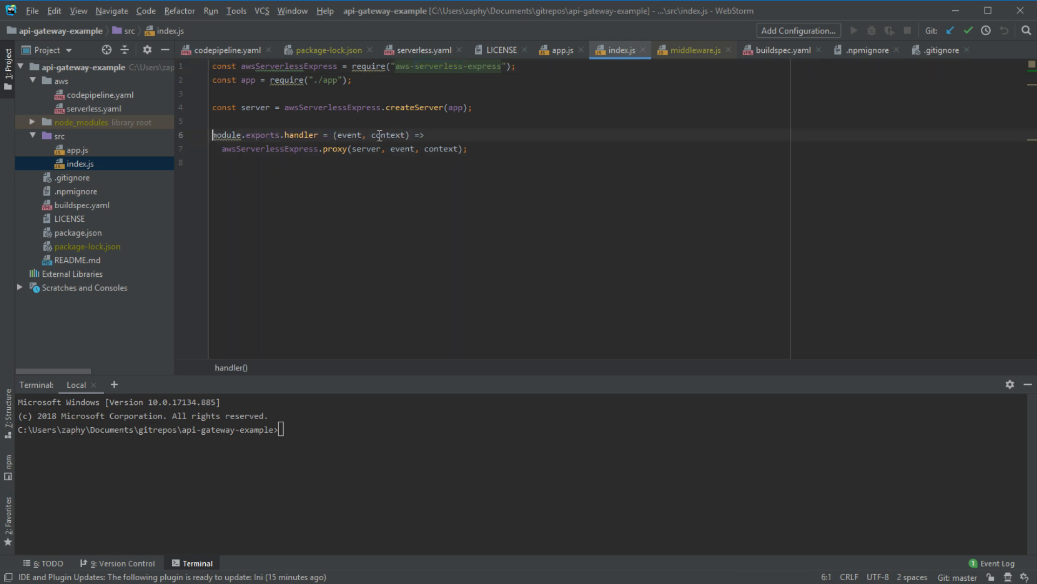
pyautogui.hotkey('shift', 'Down')
pyautogui.doubleClick(269, 150)
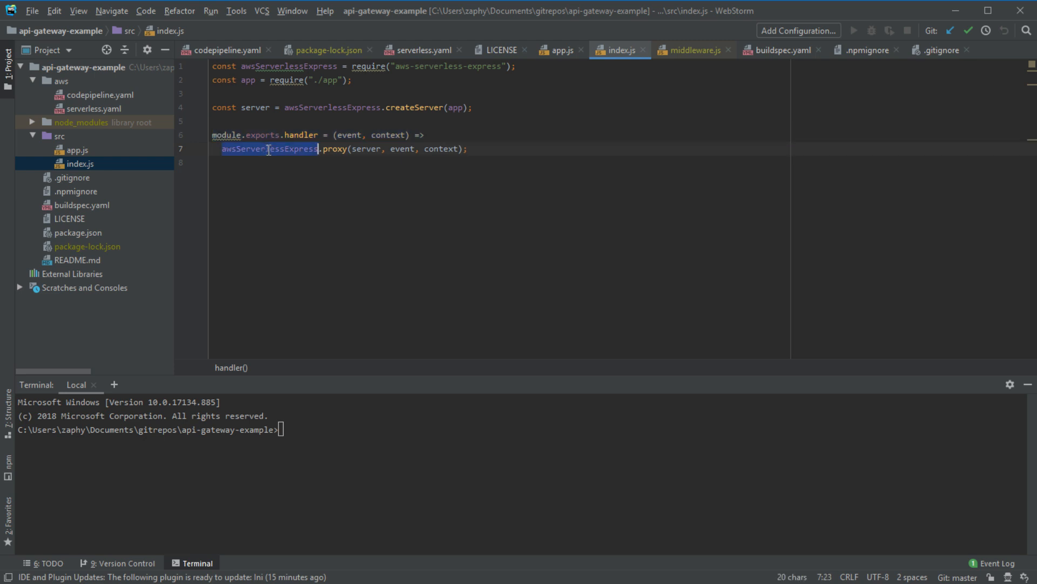
pyautogui.doubleClick(342, 148)
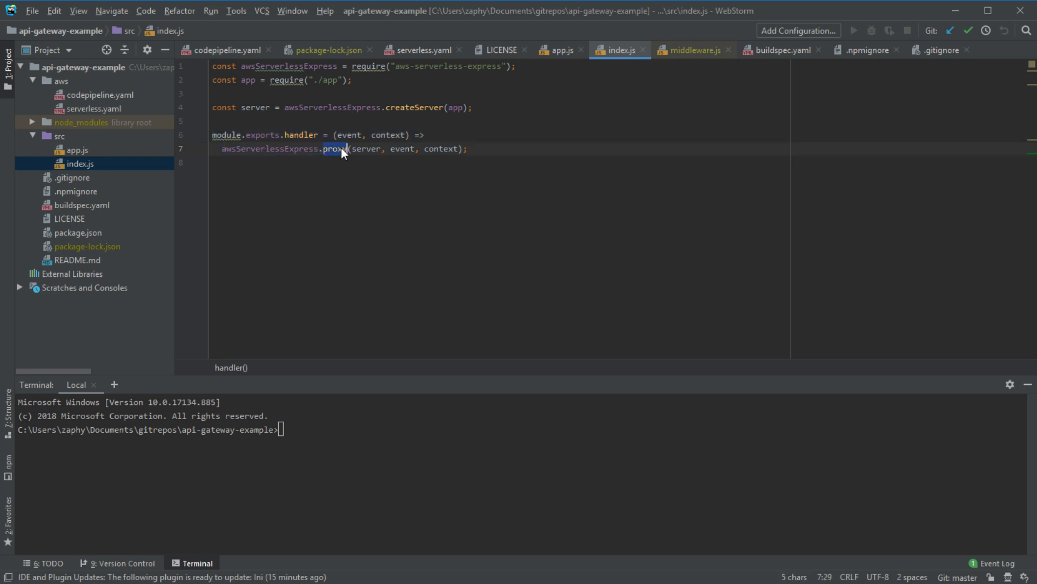
pyautogui.doubleClick(285, 148)
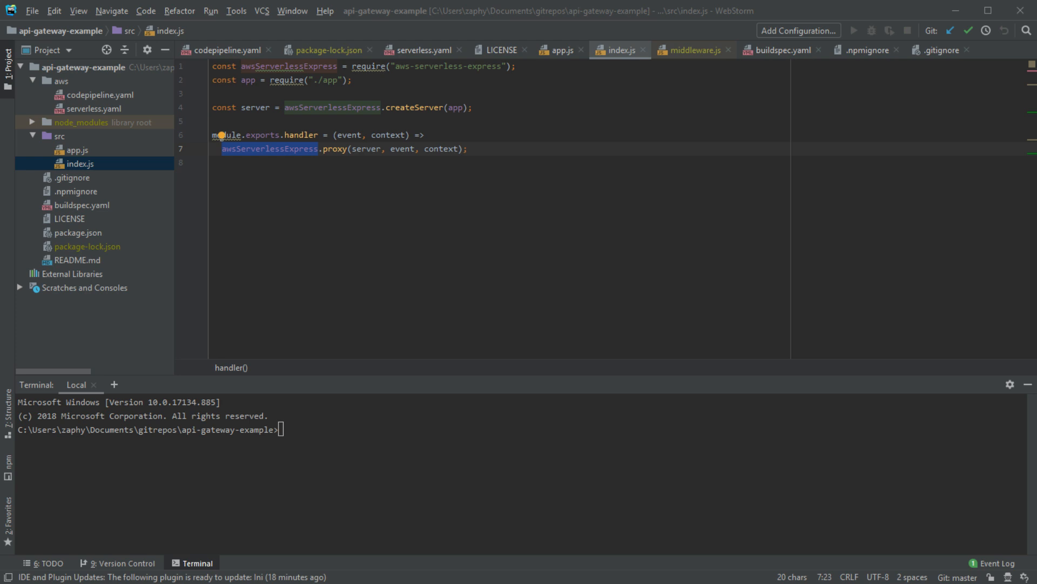
# - Review the index.js code from the app import down to the end of the handler
pyautogui.click(645, 161)
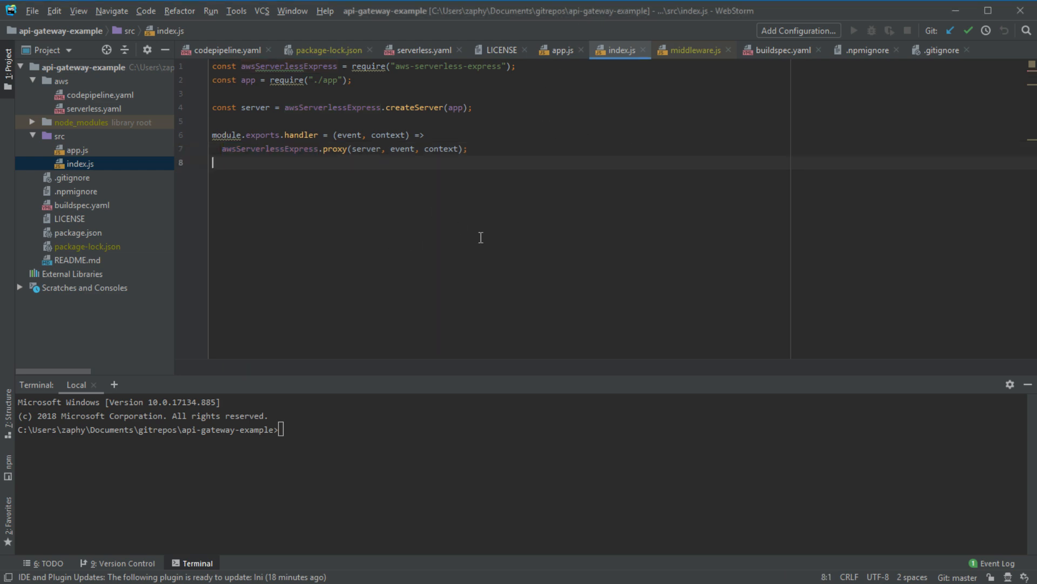
pyautogui.moveTo(261, 80); pyautogui.dragTo(394, 204)
pyautogui.click(427, 220)
pyautogui.moveTo(542, 264); pyautogui.dragTo(241, 80)
pyautogui.click(425, 223)
# - Revisit the files in the src and aws folders, and go over the index.js code once more
pyautogui.doubleClick(82, 150)
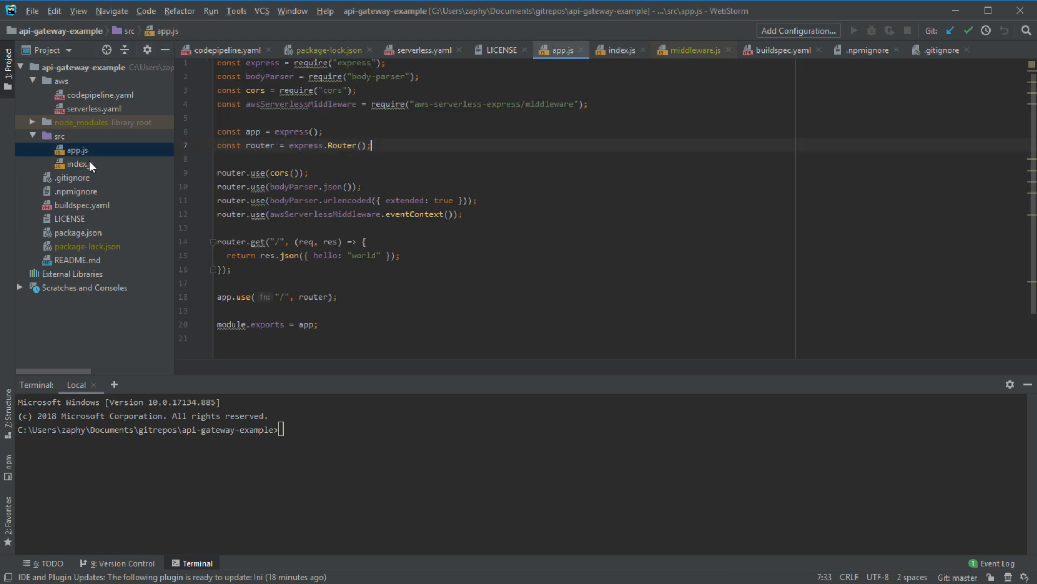
pyautogui.doubleClick(89, 163)
pyautogui.doubleClick(102, 108)
pyautogui.doubleClick(105, 94)
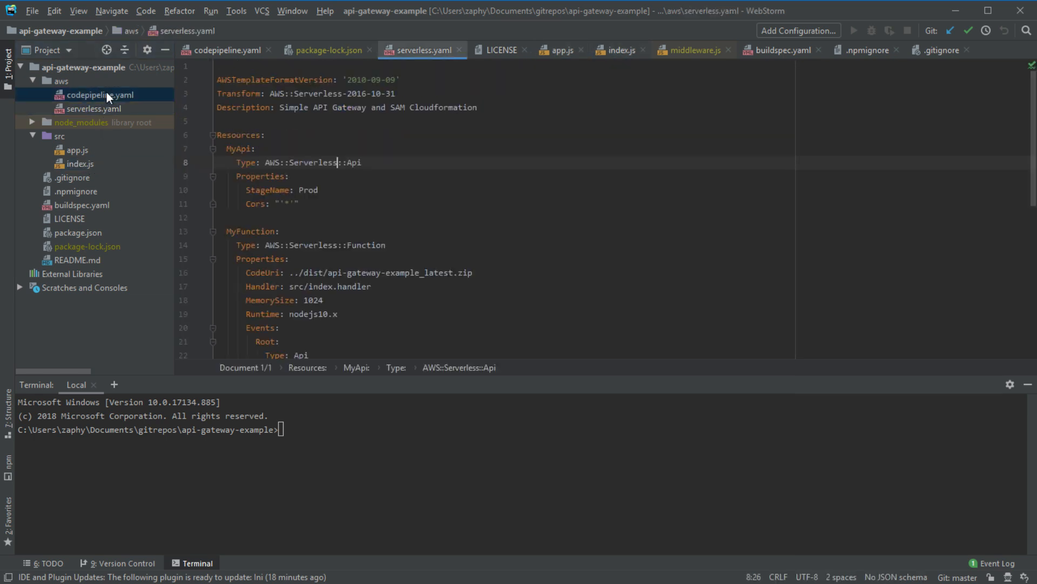
pyautogui.doubleClick(92, 152)
pyautogui.doubleClick(97, 165)
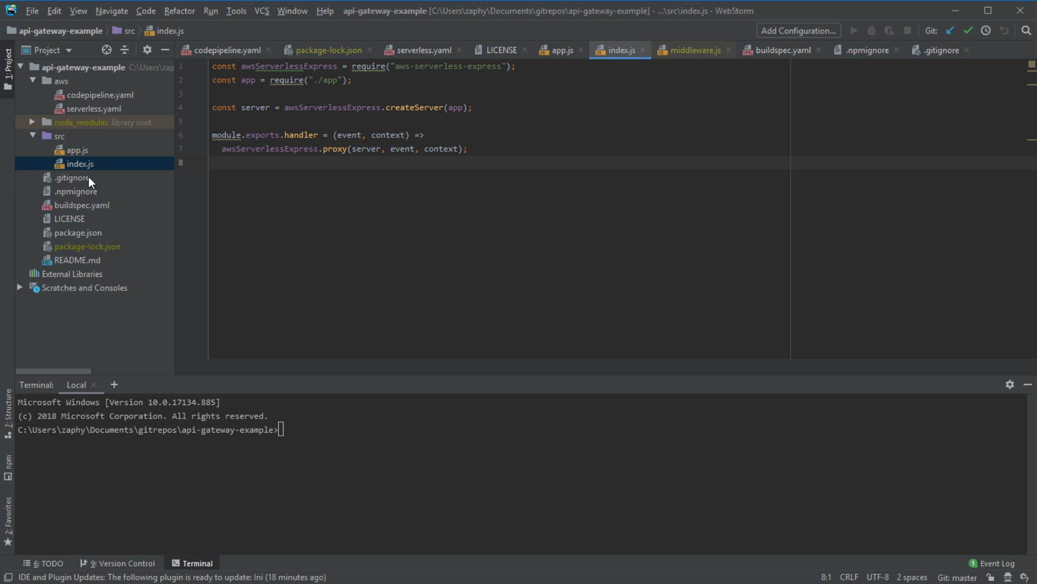
pyautogui.moveTo(634, 156); pyautogui.dragTo(196, 76)
pyautogui.click(511, 214)
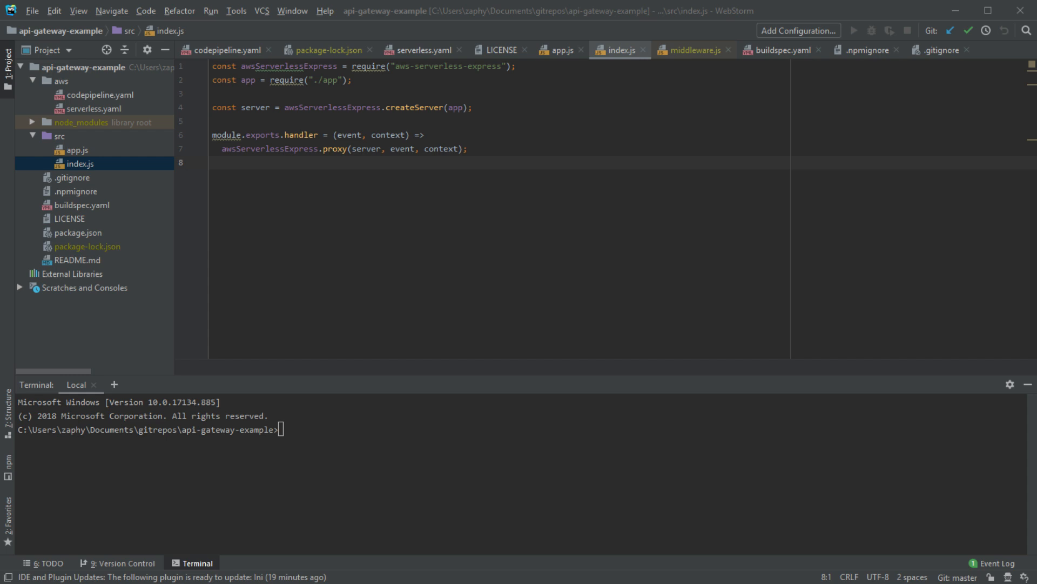
pyautogui.hotkey('alt', 'Tab')
pyautogui.press('Up')
pyautogui.press('Up')
pyautogui.press('End')
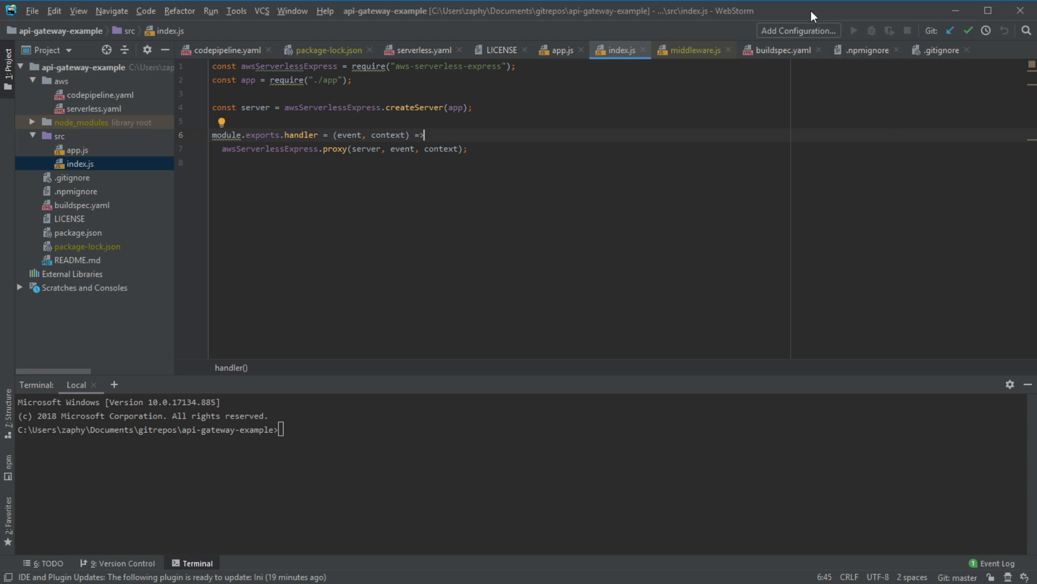
pyautogui.click(622, 270)
# - Compare the complete Express application code in src/app.js with the complete Lambda wrapper code in src/index.js
pyautogui.doubleClick(92, 153)
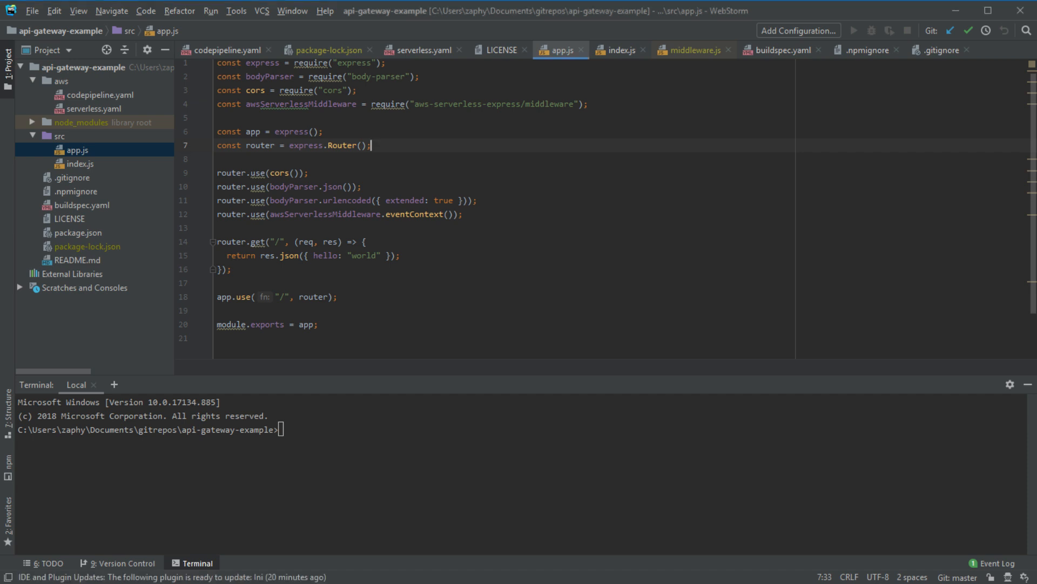
pyautogui.moveTo(361, 340); pyautogui.dragTo(197, 64)
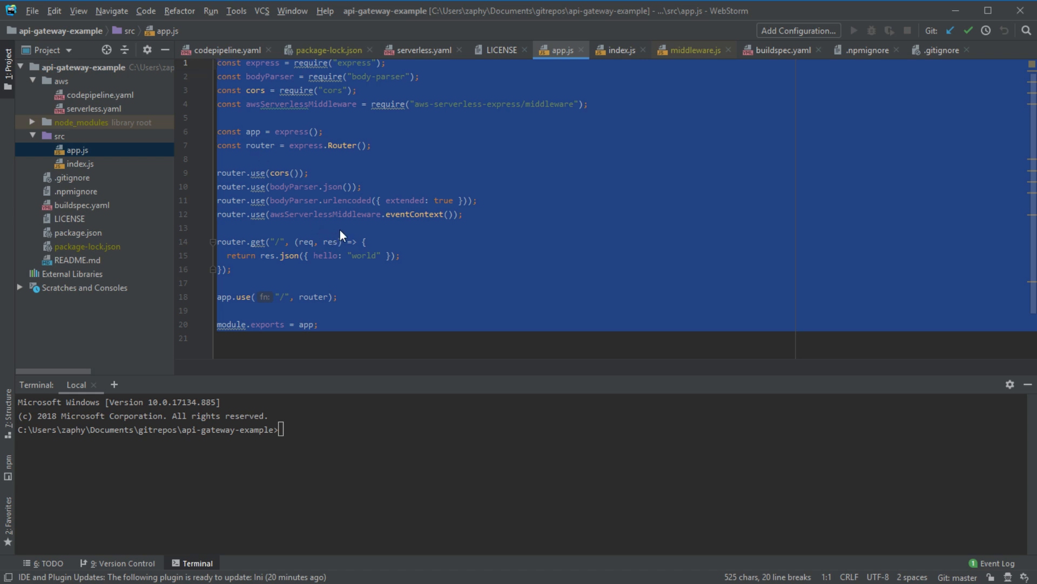
pyautogui.click(426, 269)
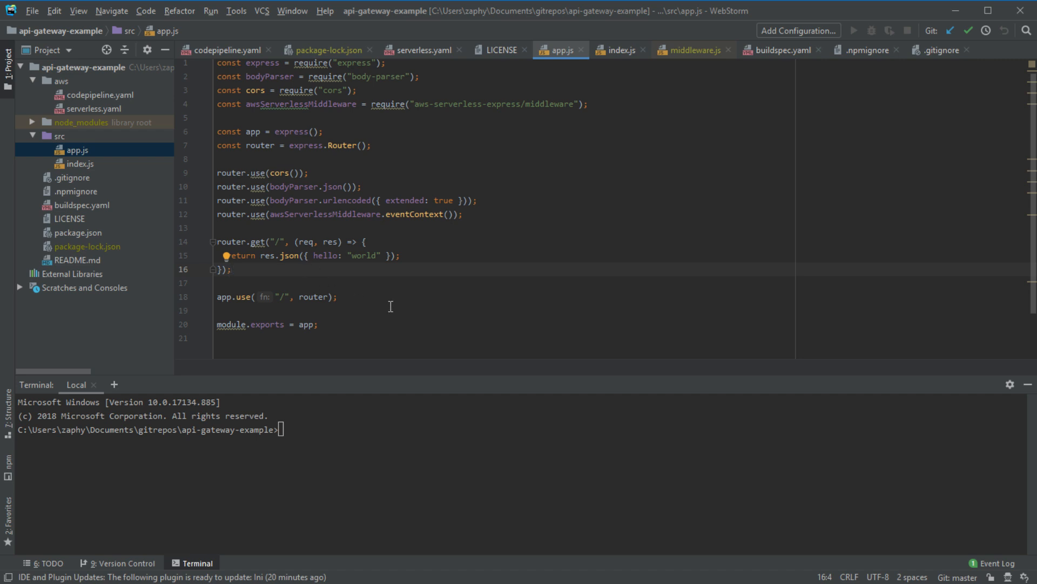
pyautogui.click(341, 334)
pyautogui.doubleClick(81, 164)
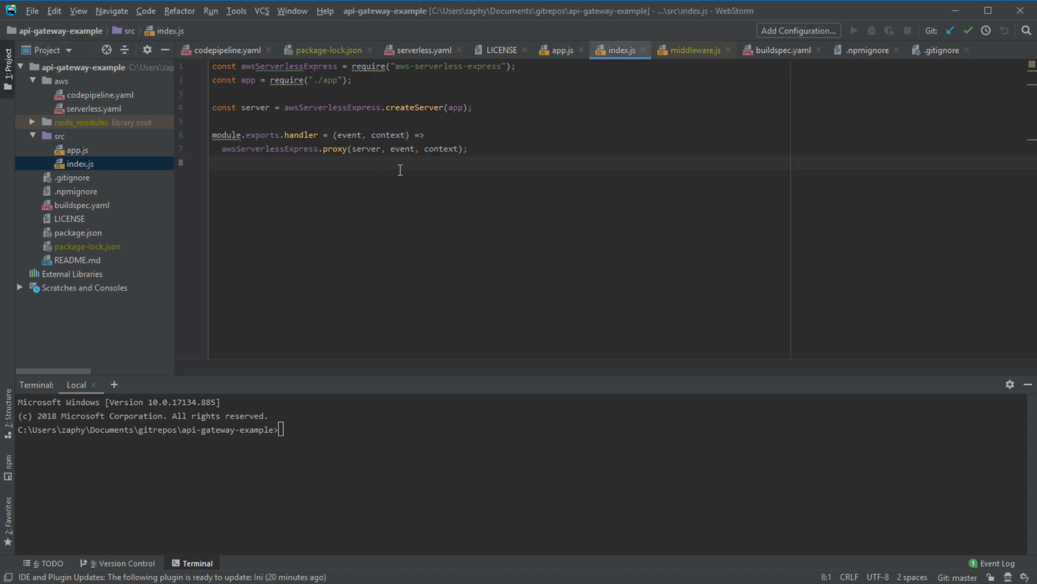
pyautogui.moveTo(400, 170); pyautogui.dragTo(186, 54)
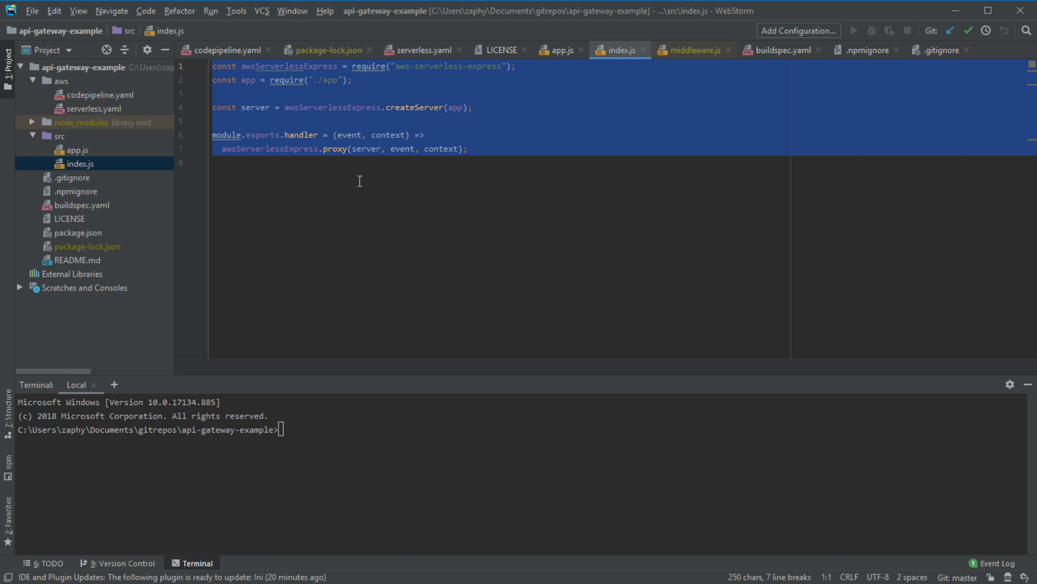
# - Review the full index.js wrapper code, and examine the setup code and root GET route in src/app.js
pyautogui.moveTo(359, 179); pyautogui.dragTo(203, 28)
pyautogui.click(438, 221)
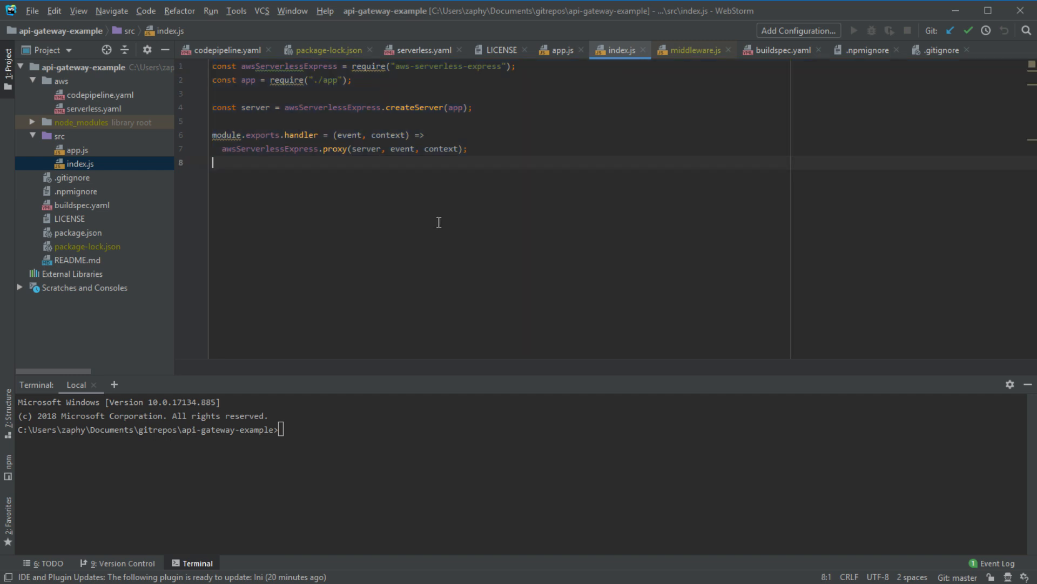
pyautogui.click(88, 155)
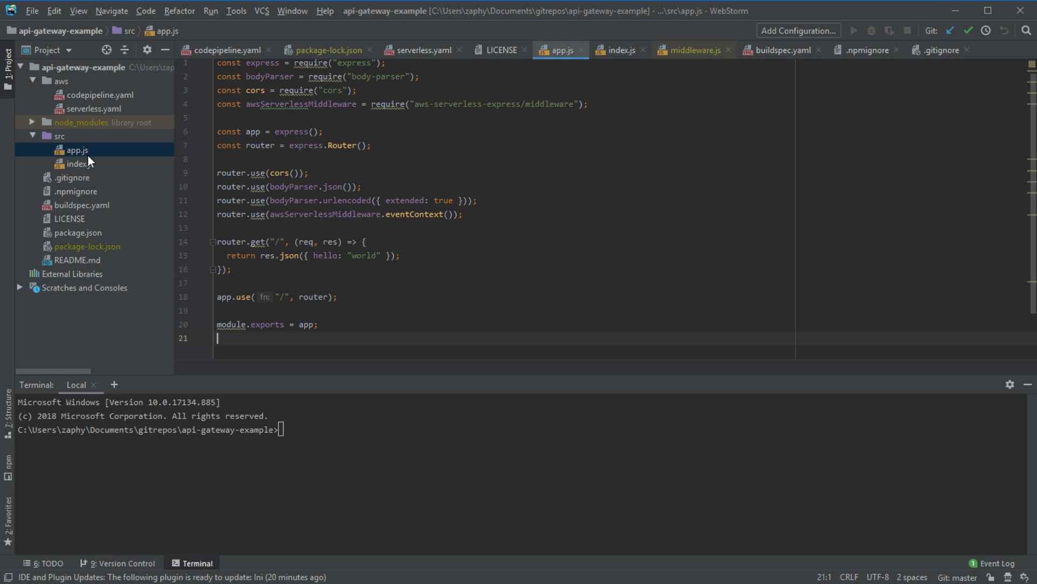
pyautogui.click(216, 61)
pyautogui.moveTo(216, 61); pyautogui.dragTo(287, 287)
pyautogui.click(276, 271)
pyautogui.doubleClick(236, 241)
pyautogui.moveTo(284, 241); pyautogui.dragTo(270, 241)
pyautogui.moveTo(425, 256); pyautogui.dragTo(422, 242)
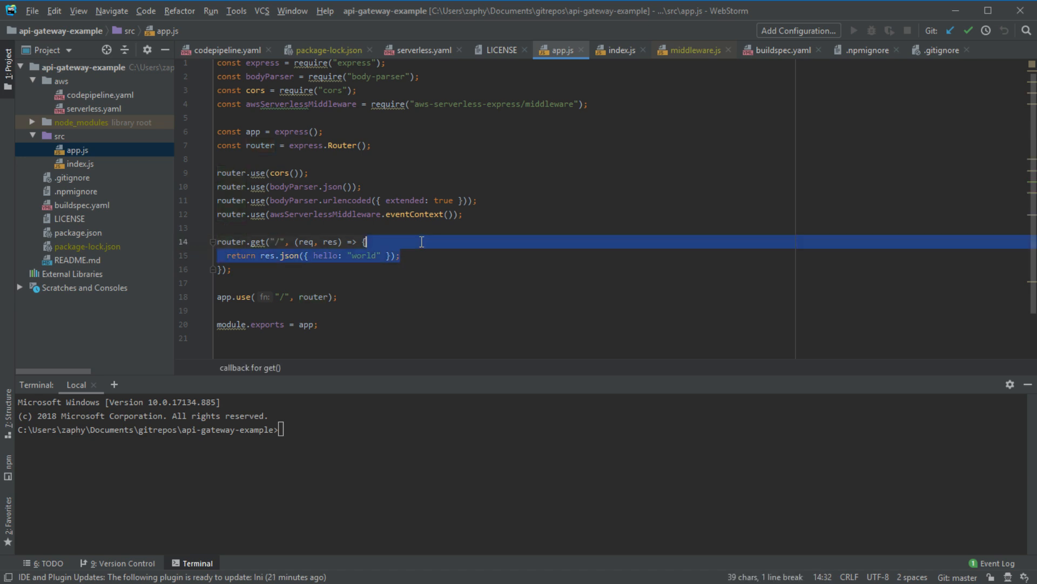
# - Add a GET route for "/user" below the root route in app.js, reusing the root route's callback code
pyautogui.click(324, 281)
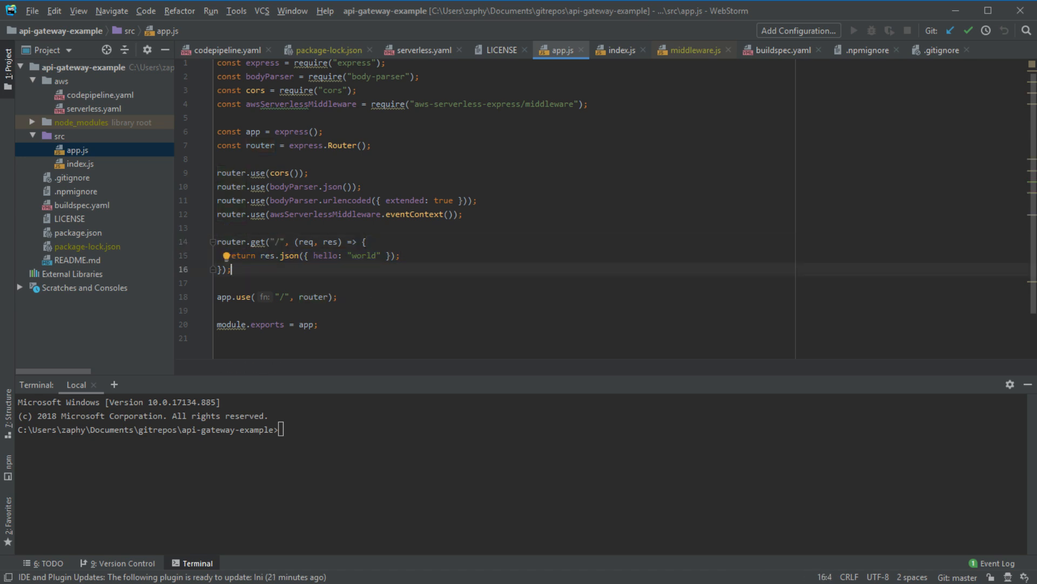
pyautogui.press('Return')
pyautogui.press('Return')
pyautogui.write('router.')
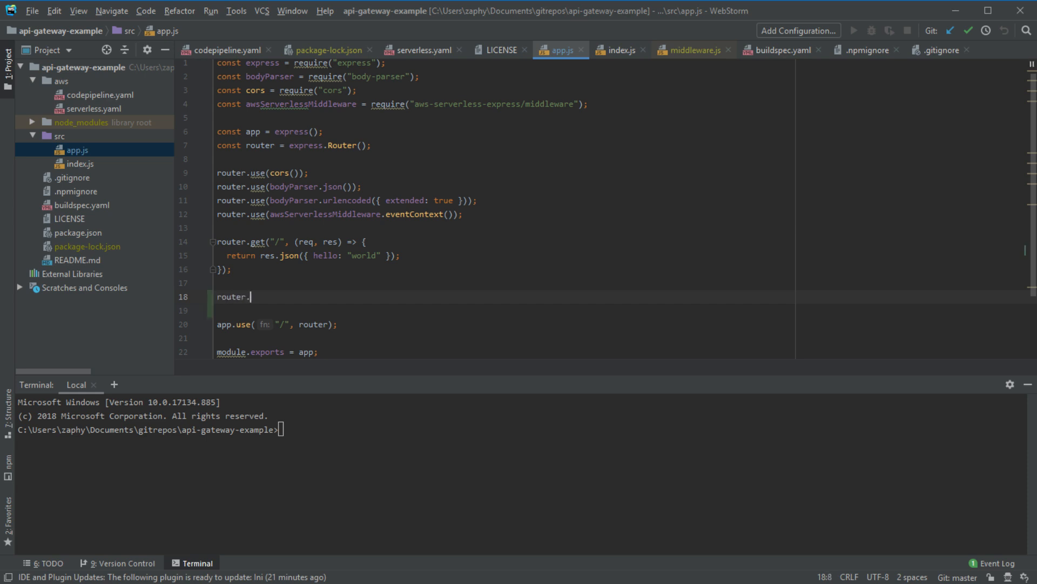
pyautogui.write('get("/user",')
pyautogui.click(297, 242)
pyautogui.moveTo(297, 241); pyautogui.dragTo(227, 269)
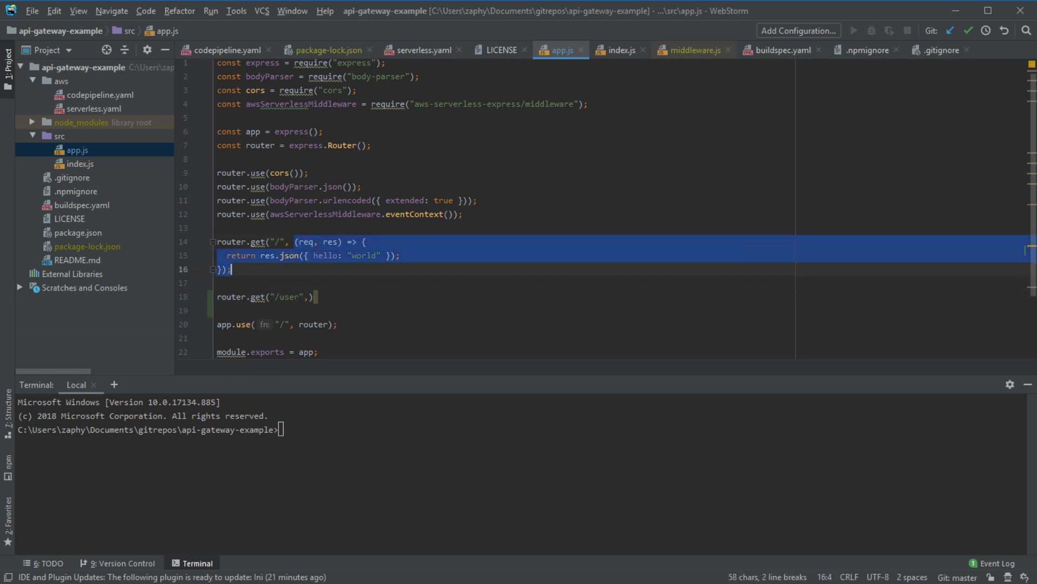
pyautogui.click(294, 297)
pyautogui.write('(req, res) => {   return res.json({ hello: "world" }); });')
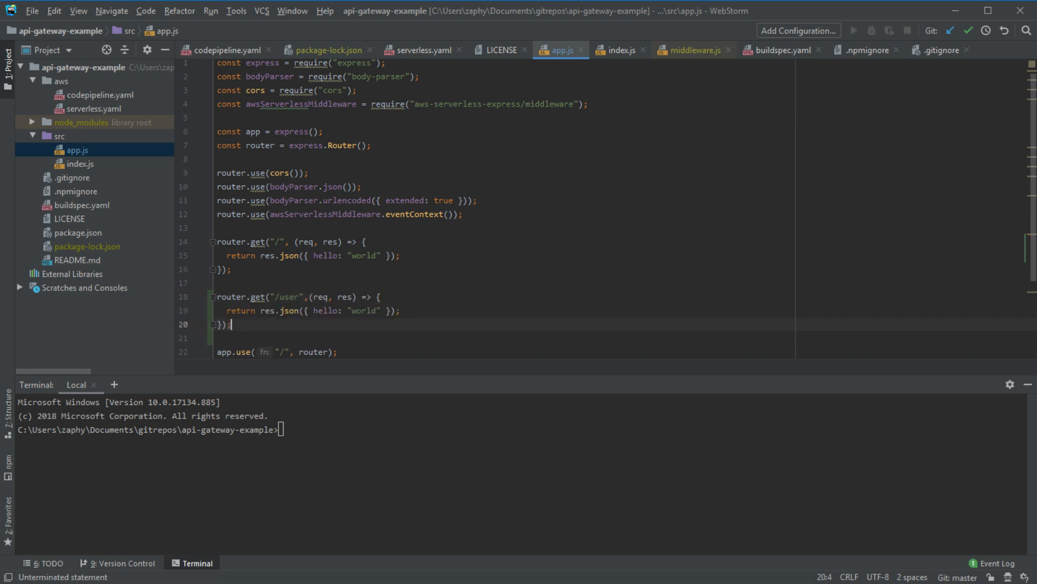
# - Rename the hello key to user in the JSON response of the "/user" route
pyautogui.press('Up')
pyautogui.press('Up')
pyautogui.press('Down')
pyautogui.press('End')
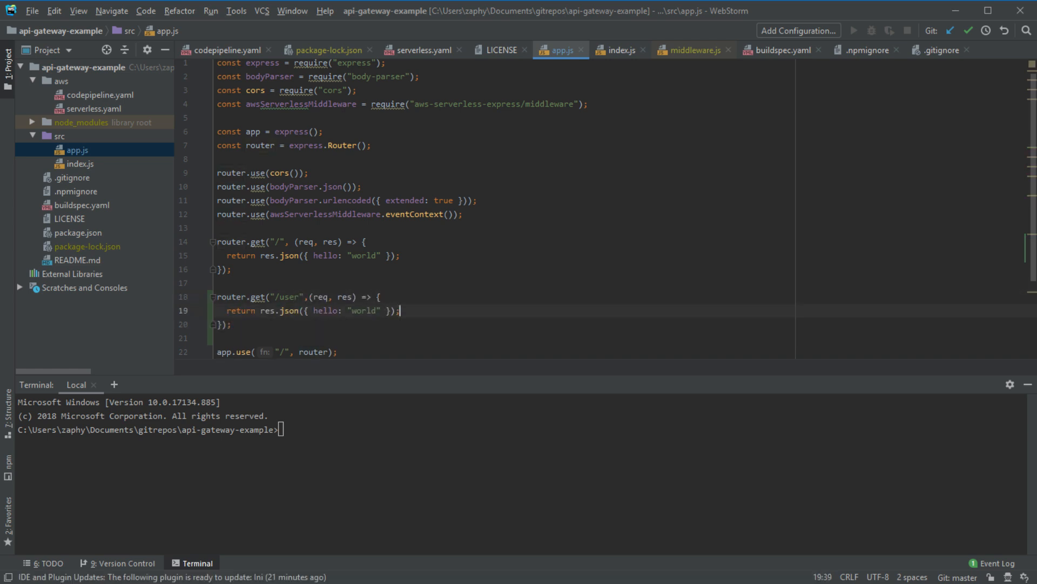
pyautogui.hotkey('ctrl', 'Left')
pyautogui.hotkey('ctrl', 'Left')
pyautogui.hotkey('ctrl', 'Left')
pyautogui.hotkey('ctrl', 'Left')
pyautogui.hotkey('ctrl', 'Left')
pyautogui.hotkey('ctrl', 'Left')
pyautogui.hotkey('ctrl', 'Left')
pyautogui.hotkey('ctrl', 'shift', 'Left')
pyautogui.write('user')
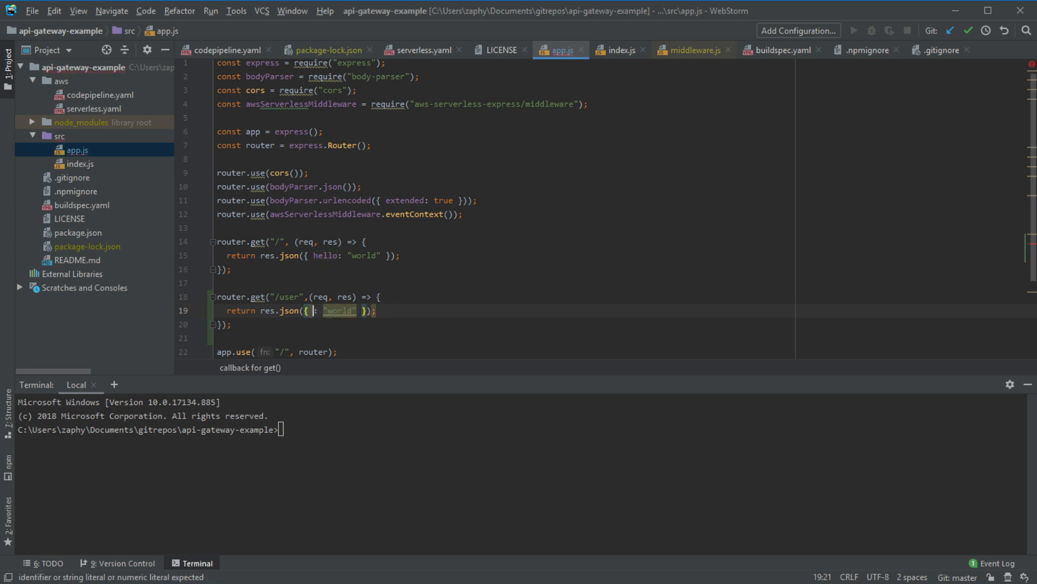
# - Set the user value in the "/user" route's JSON response to "1"
pyautogui.press('Right')
pyautogui.press('Right')
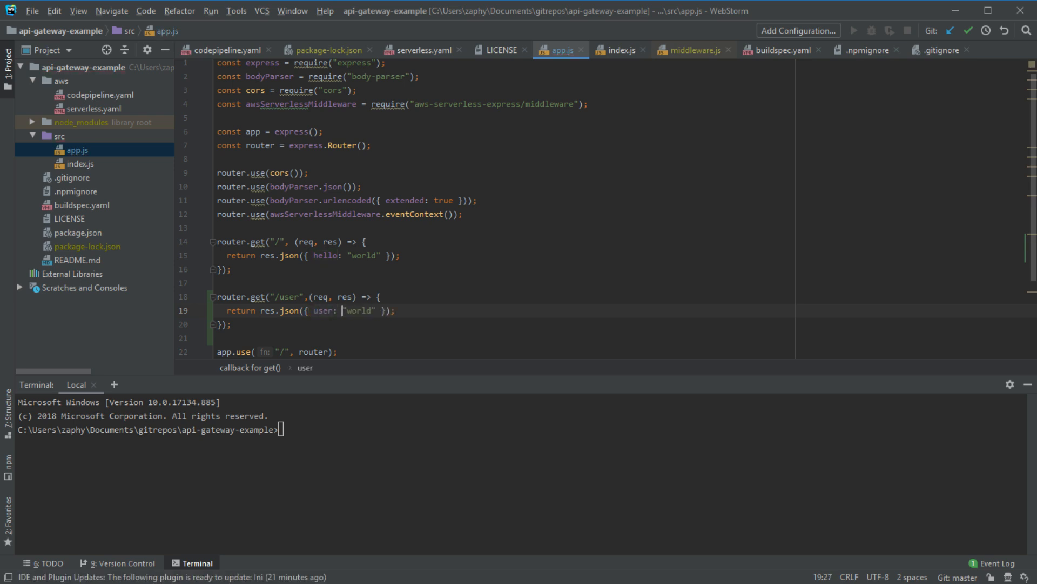
pyautogui.hotkey('ctrl', 'shift', 'Right')
pyautogui.write('"1')
pyautogui.click(231, 324)
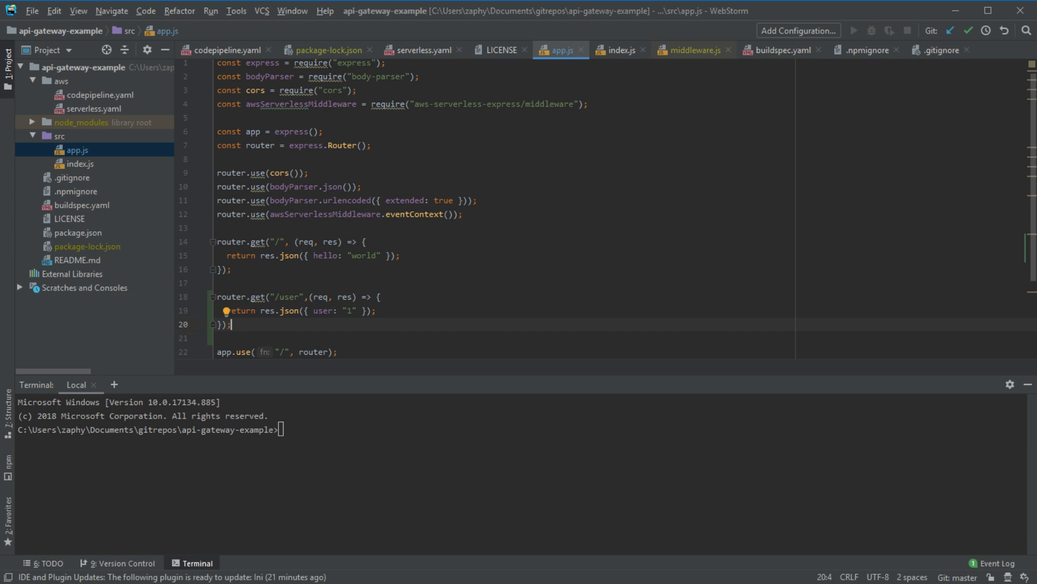
# - Examine the return statement of the "/user" route and the object passed to res.json
pyautogui.moveTo(393, 310); pyautogui.dragTo(150, 308)
pyautogui.click(306, 310)
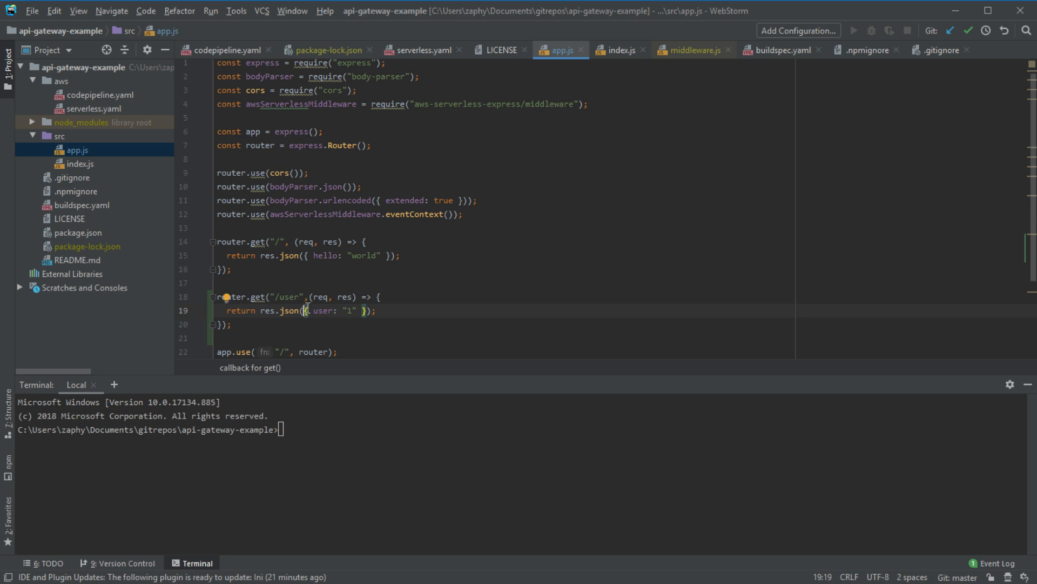
pyautogui.moveTo(306, 310); pyautogui.dragTo(367, 310)
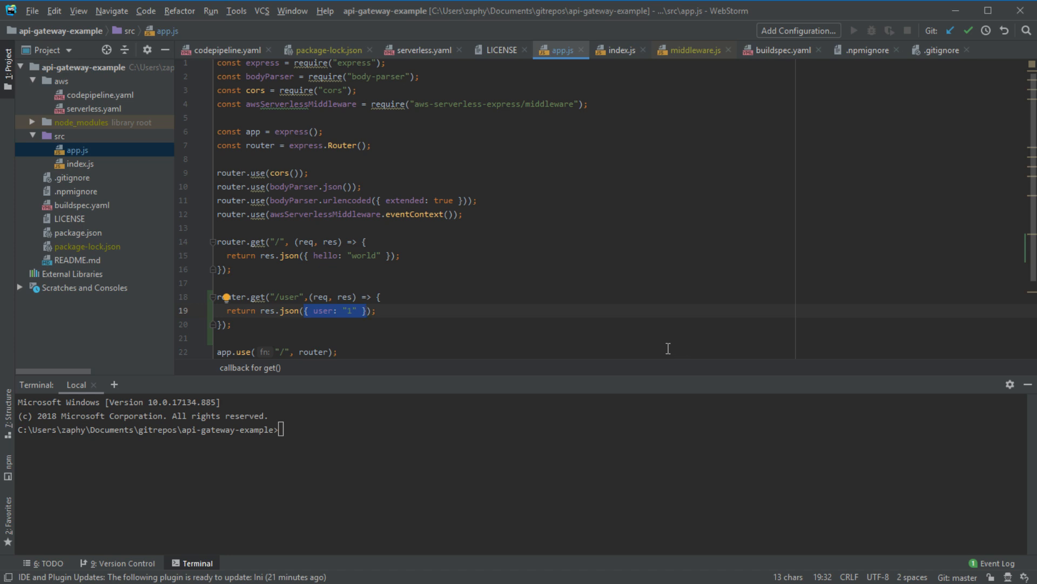
# - Delete the whole "/user" route and the extra blank lines around it
pyautogui.moveTo(234, 325); pyautogui.dragTo(217, 297)
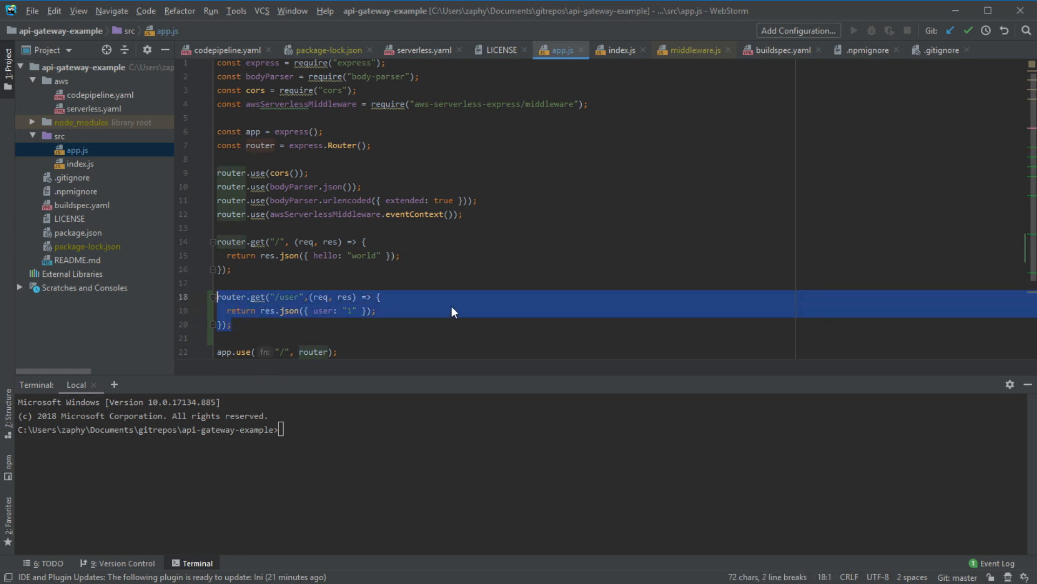
pyautogui.press('BackSpace')
pyautogui.press('BackSpace')
pyautogui.press('BackSpace')
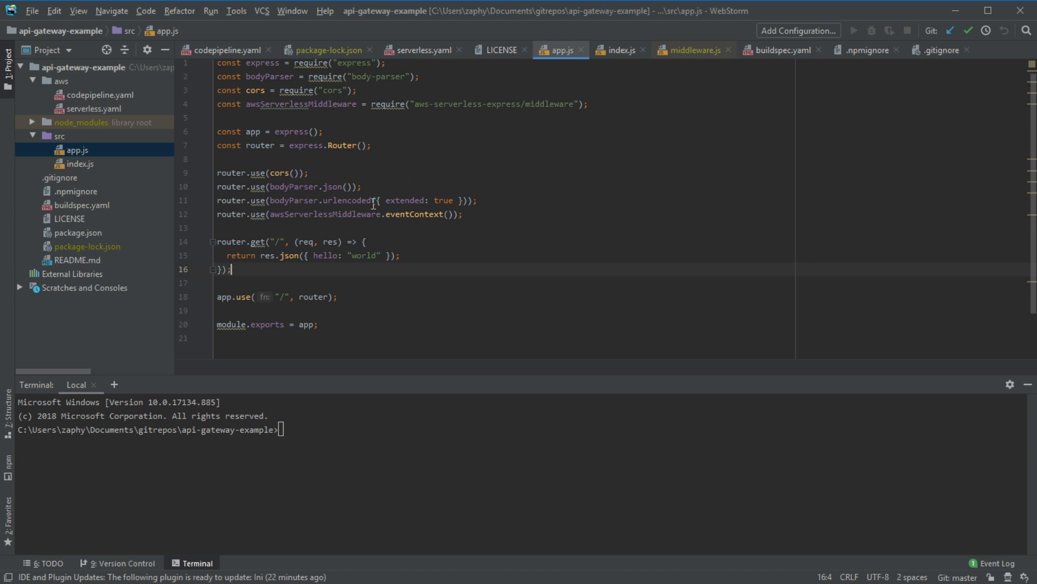
# - Insert a "// work" comment and a blank line above the return statement in the root route's callback
pyautogui.moveTo(303, 256); pyautogui.dragTo(392, 259)
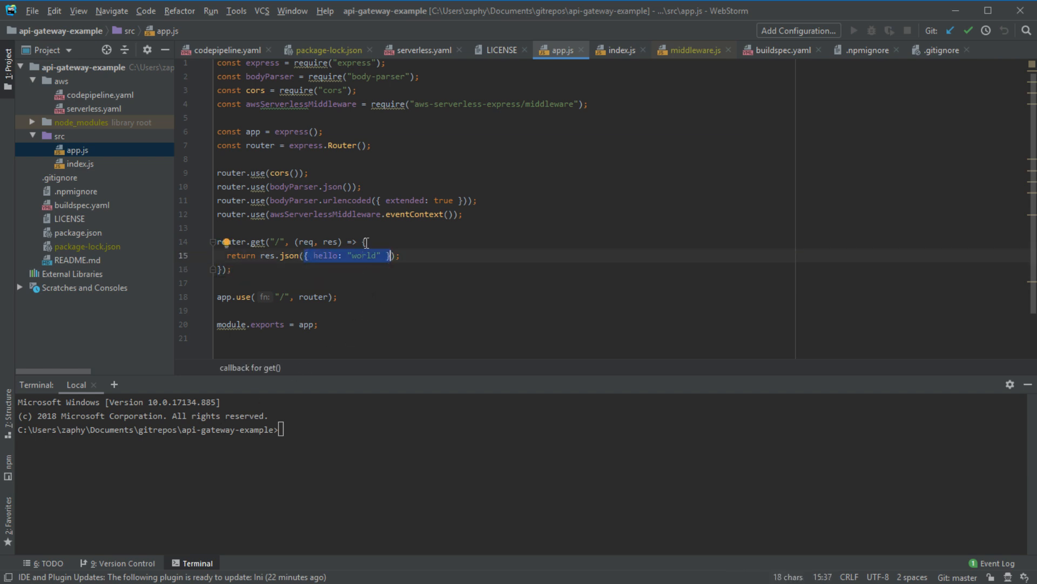
pyautogui.click(383, 240)
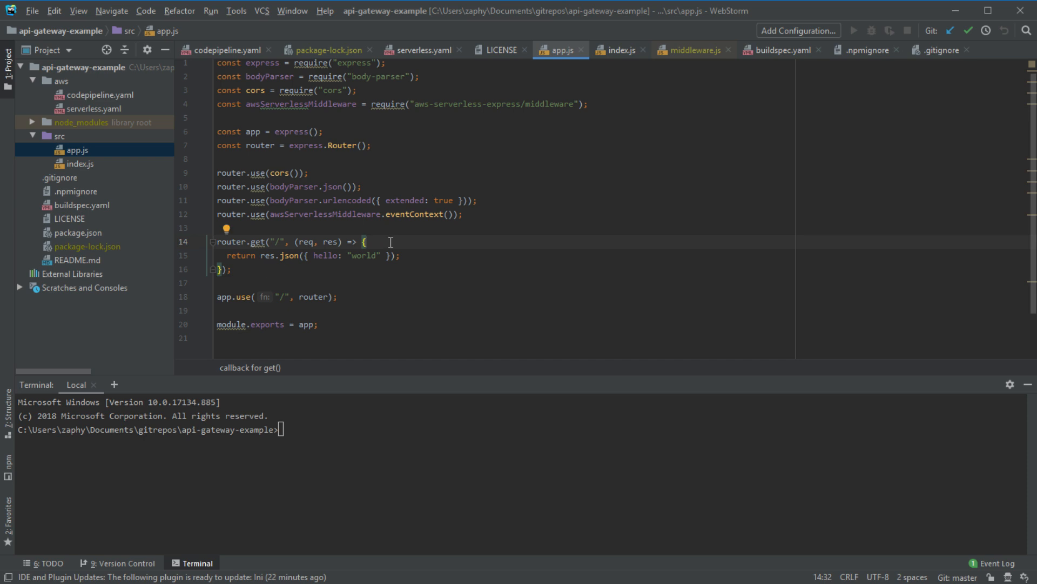
pyautogui.press('Return')
pyautogui.write('// work')
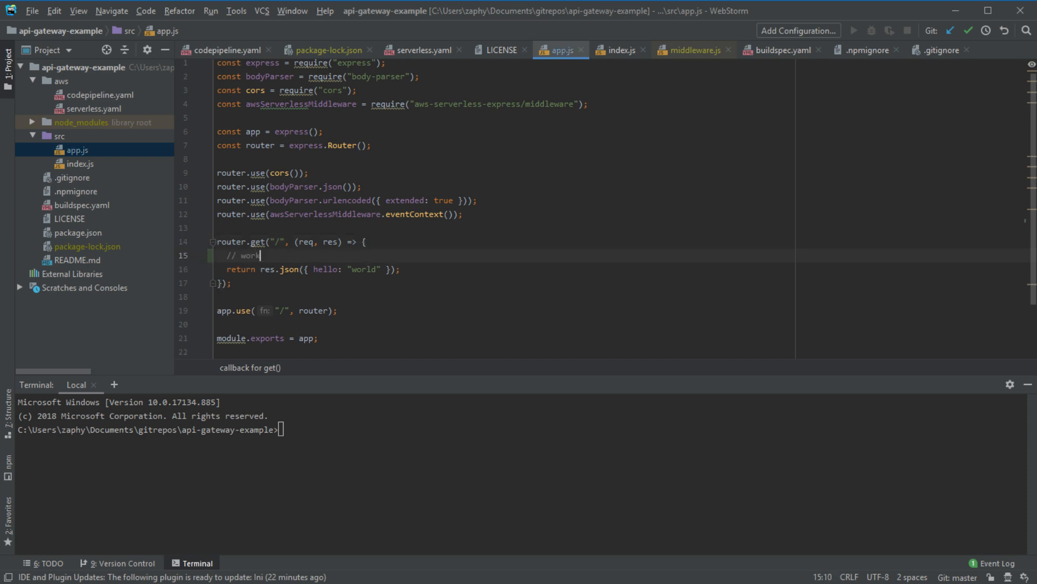
pyautogui.press('Return')
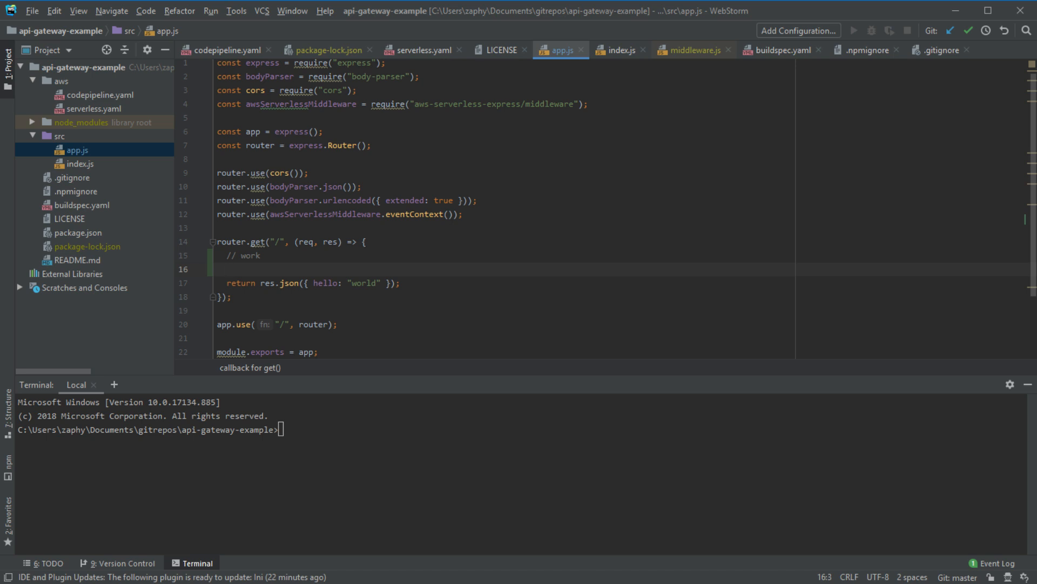
# - Remove the "// work" comment and the added blank line from the root route's callback
pyautogui.press('Up')
pyautogui.hotkey('shift', 'Down')
pyautogui.press('BackSpace')
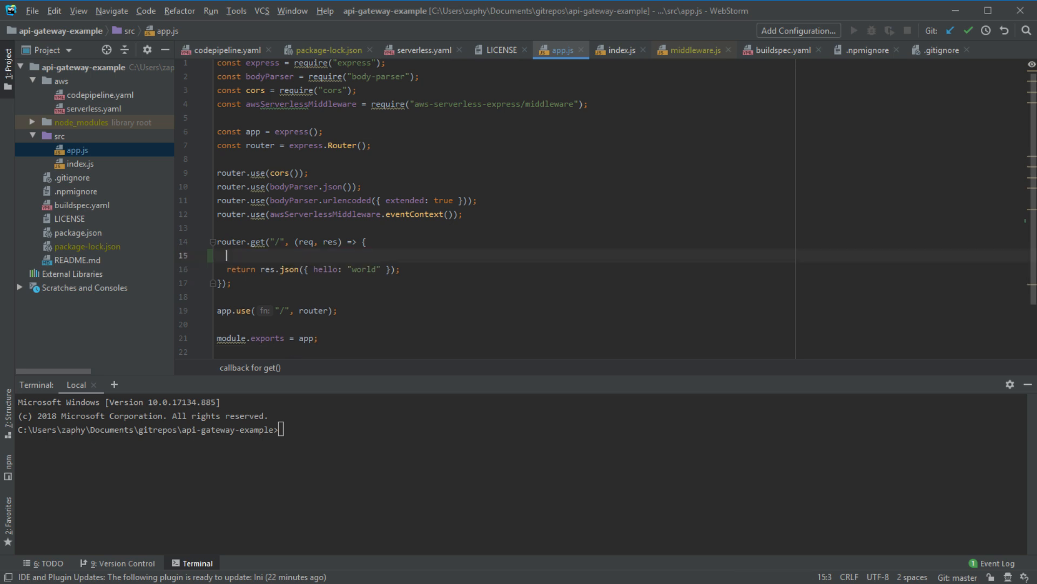
pyautogui.press('BackSpace')
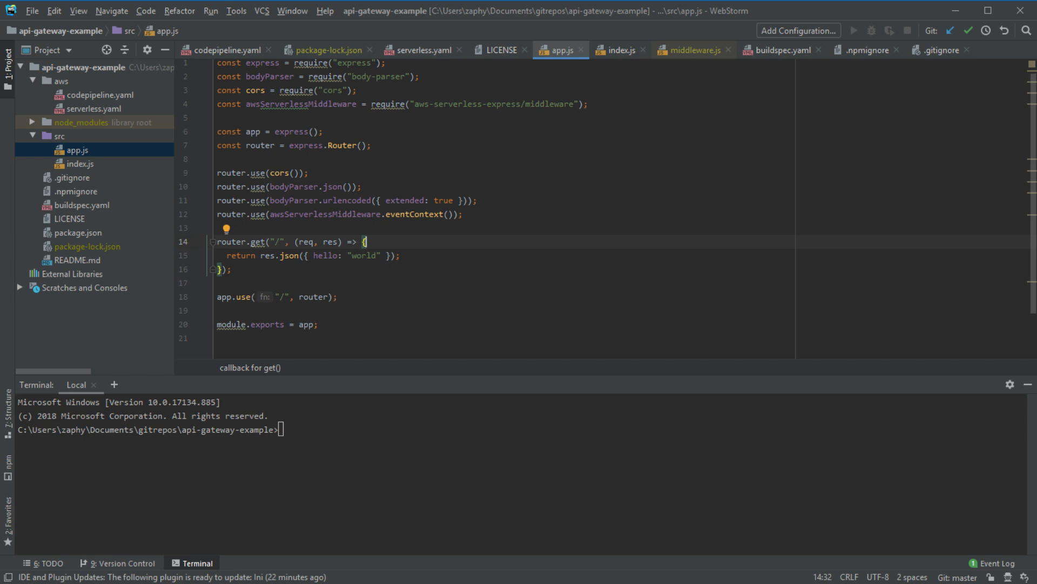
# - Compare the root route's response object and the setup code in app.js with the Lambda wrapper code in index.js
pyautogui.moveTo(304, 256); pyautogui.dragTo(391, 257)
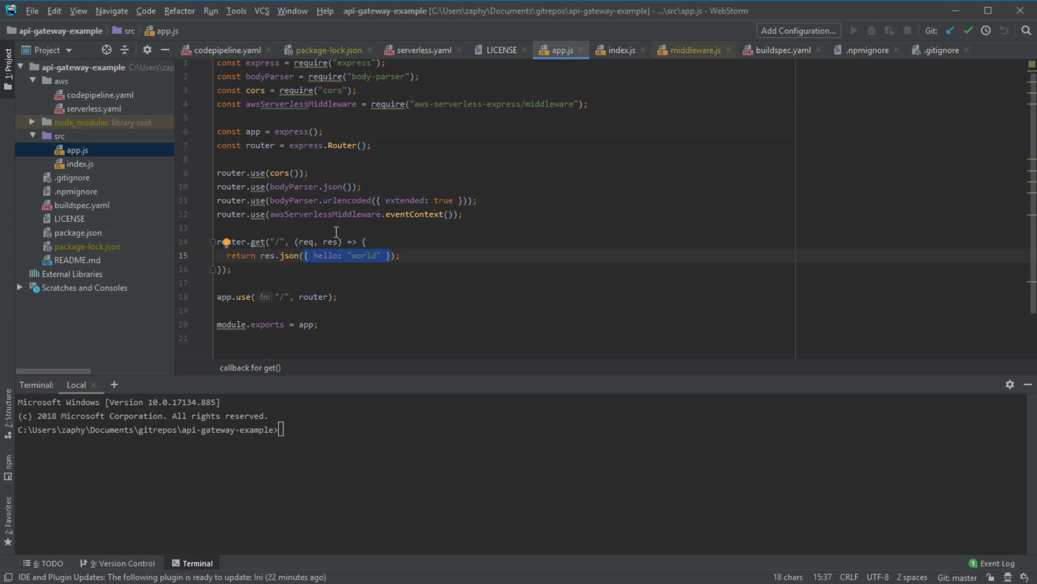
pyautogui.moveTo(336, 232); pyautogui.dragTo(130, 66)
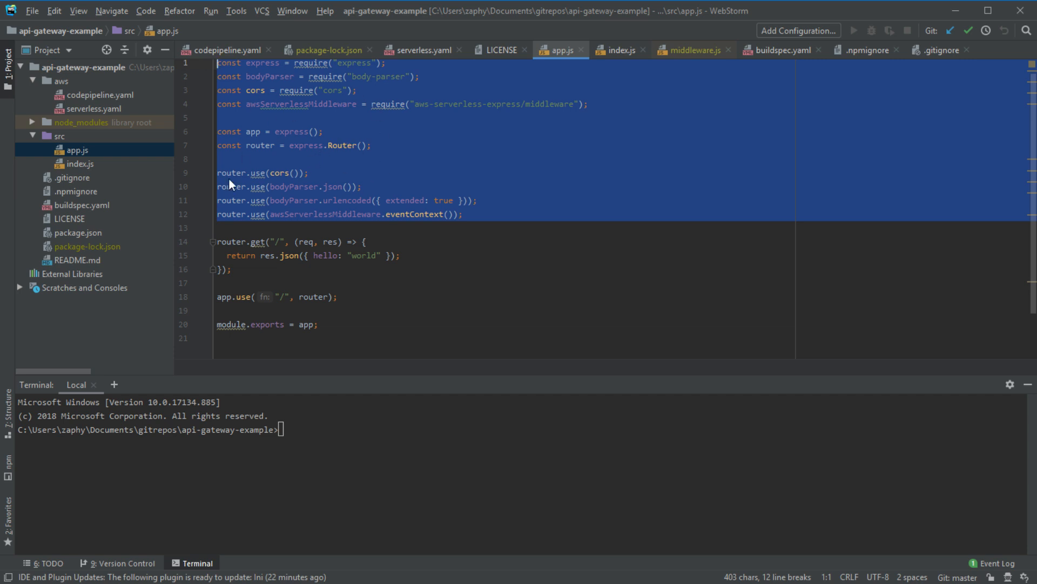
pyautogui.doubleClick(103, 164)
pyautogui.moveTo(376, 212); pyautogui.dragTo(216, 59)
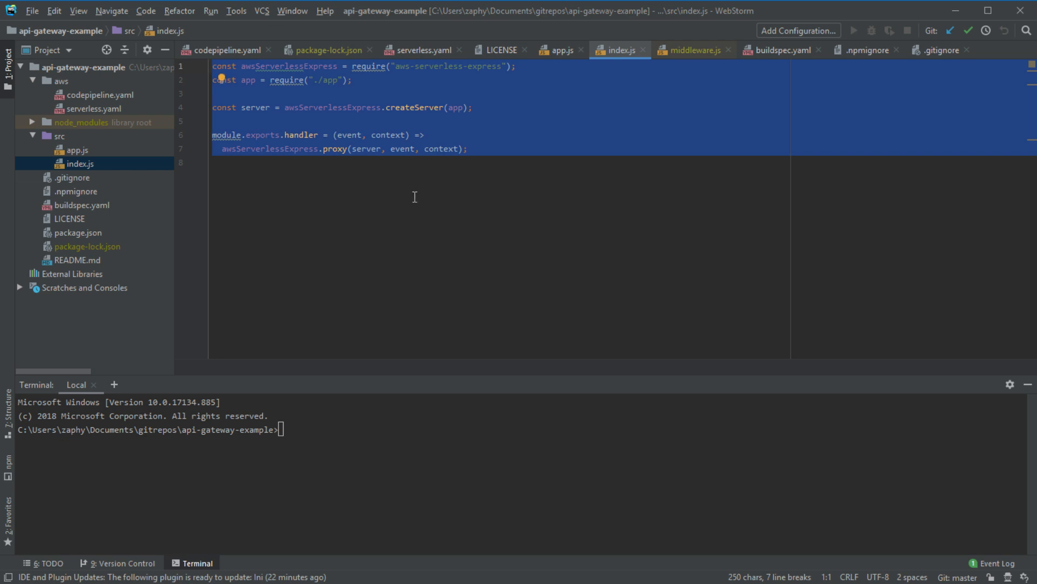
pyautogui.click(317, 197)
pyautogui.doubleClick(79, 151)
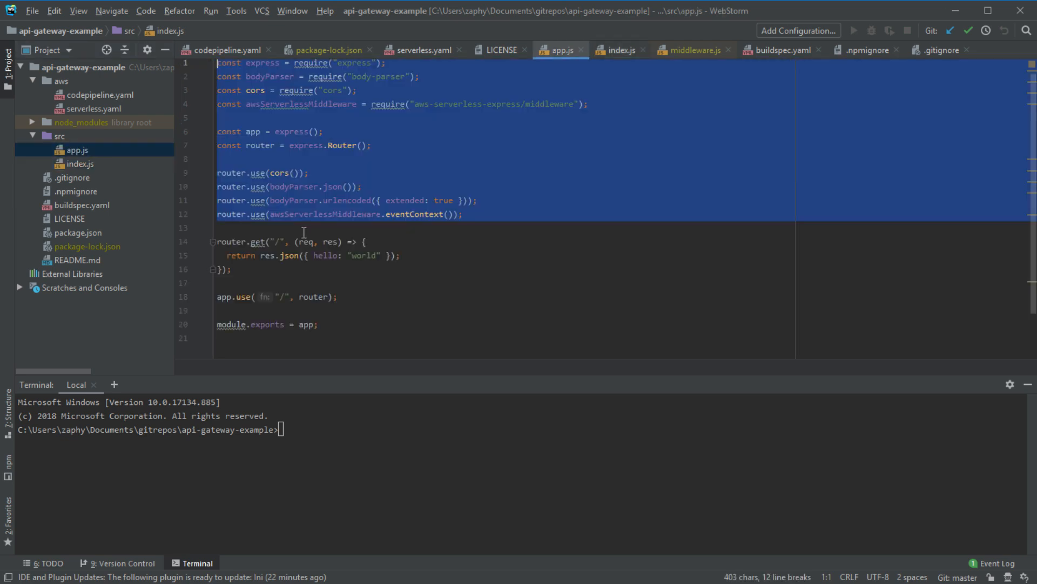
# - Begin a router.post statement below the root GET route in app.js
pyautogui.click(310, 269)
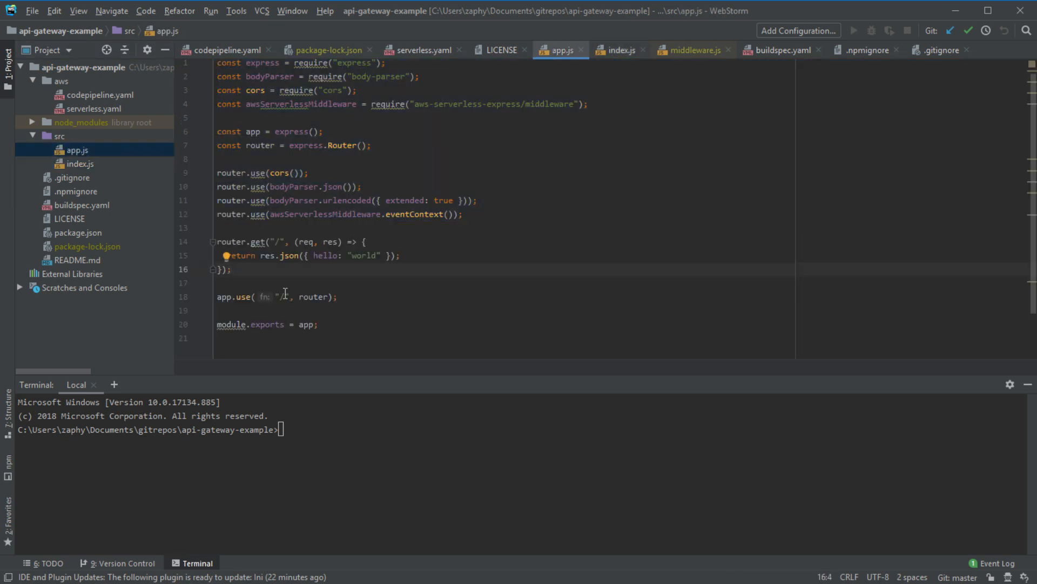
pyautogui.press('Return')
pyautogui.press('Return')
pyautogui.write('route')
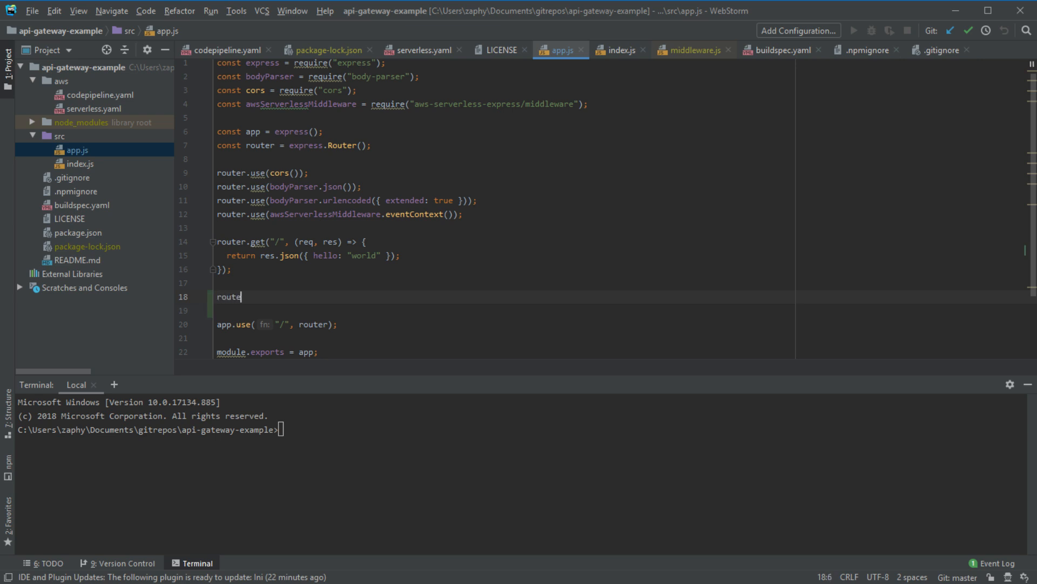
pyautogui.write('r.')
pyautogui.write('g')
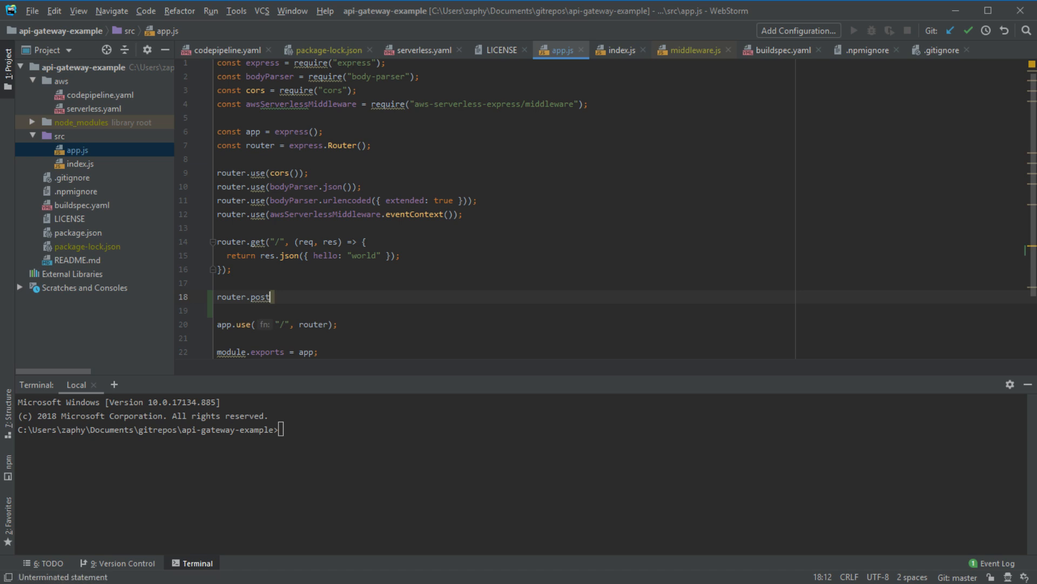
# - Delete the unfinished router.post statement and its added blank lines
pyautogui.press('BackSpace')
pyautogui.press('BackSpace')
pyautogui.press('BackSpace')
pyautogui.press('BackSpace')
pyautogui.press('BackSpace')
pyautogui.press('BackSpace')
pyautogui.press('BackSpace')
pyautogui.press('BackSpace')
pyautogui.press('BackSpace')
pyautogui.press('BackSpace')
pyautogui.press('BackSpace')
pyautogui.press('BackSpace')
pyautogui.press('BackSpace')
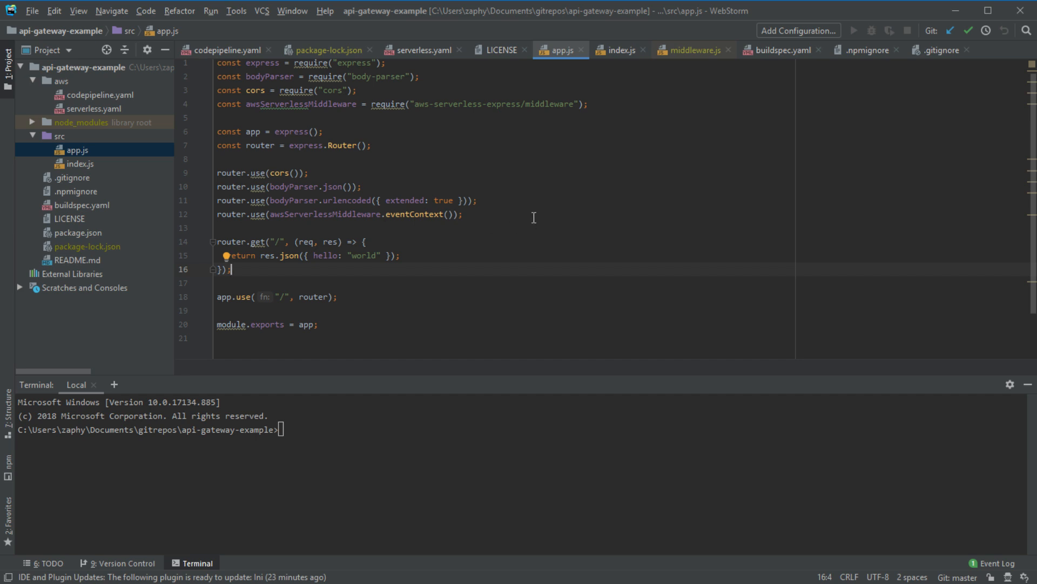
# - Examine the app.js setup code from the express import down to the eventContext middleware line
pyautogui.moveTo(470, 216); pyautogui.dragTo(183, 59)
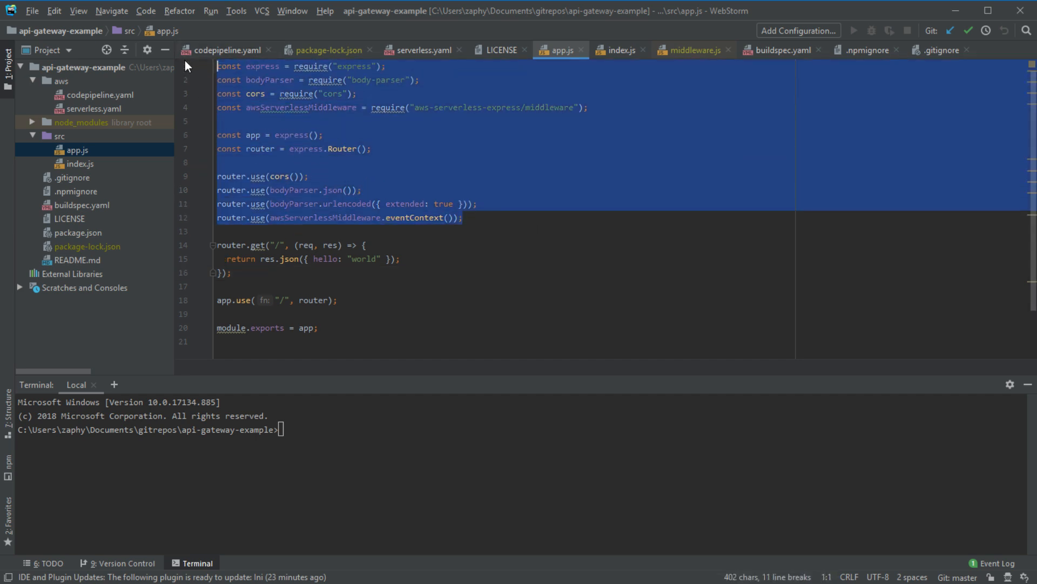
pyautogui.moveTo(503, 217); pyautogui.dragTo(180, 93)
pyautogui.moveTo(476, 226); pyautogui.dragTo(110, 55)
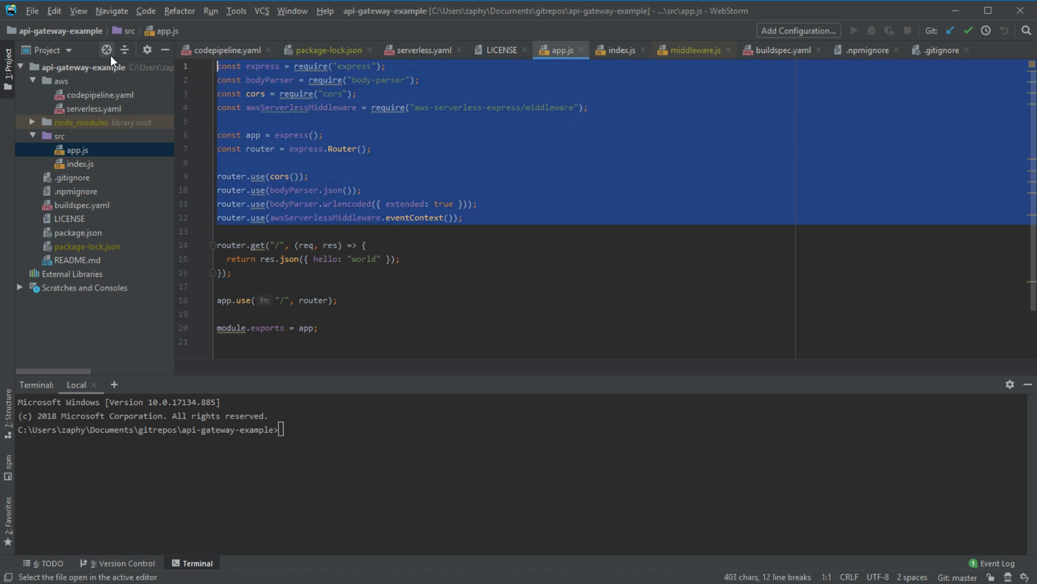
pyautogui.click(531, 219)
pyautogui.moveTo(531, 219); pyautogui.dragTo(76, 60)
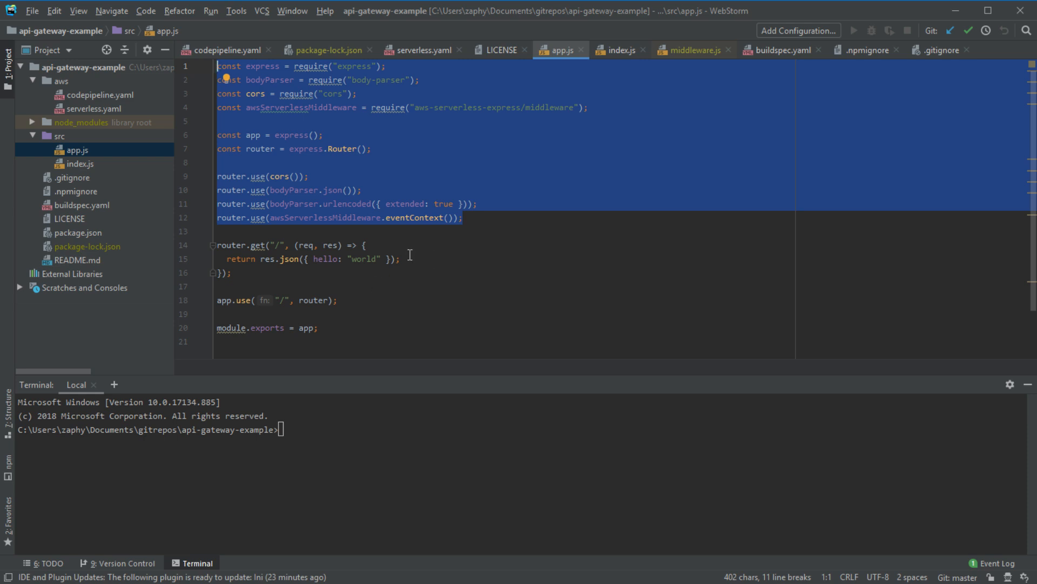
pyautogui.click(494, 229)
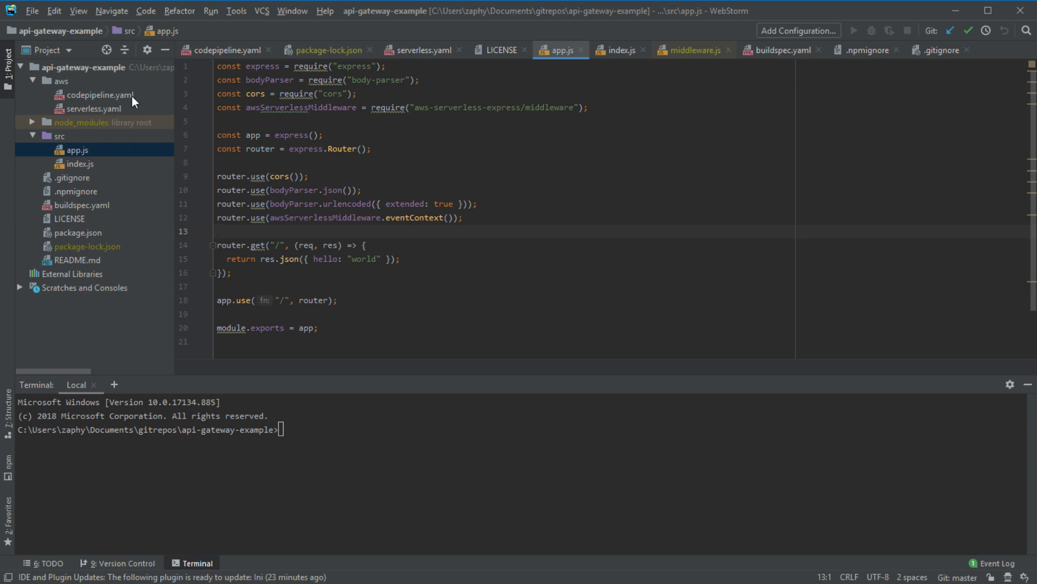
# - Look through codepipeline.yaml and serverless.yaml in the aws folder, ending on serverless.yaml
pyautogui.doubleClick(103, 94)
pyautogui.doubleClick(106, 108)
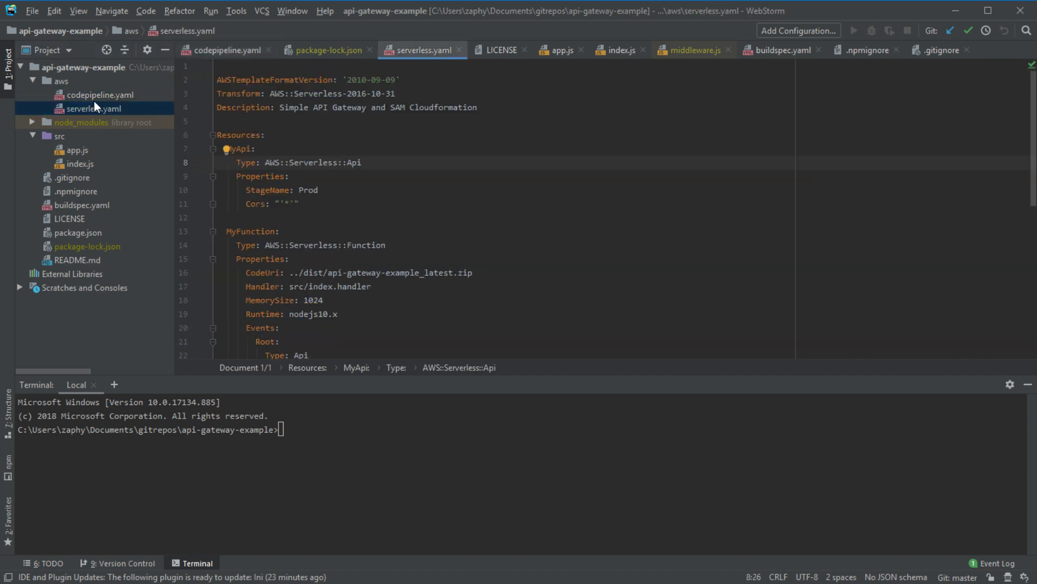
pyautogui.doubleClick(94, 96)
pyautogui.doubleClick(96, 108)
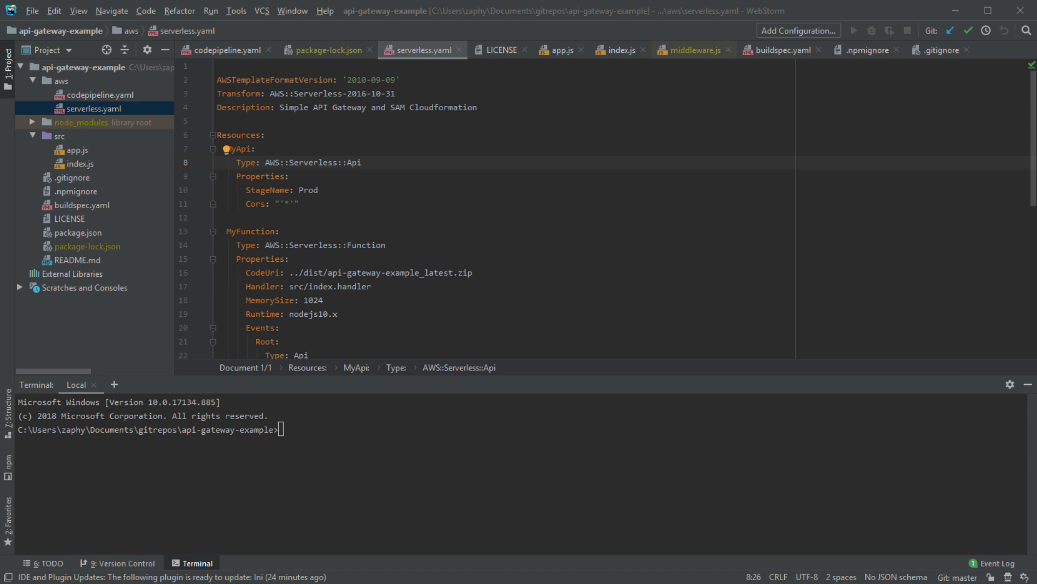
# - Open package.json and examine its opening part, from the project name through the scripts to the keywords
pyautogui.doubleClick(77, 233)
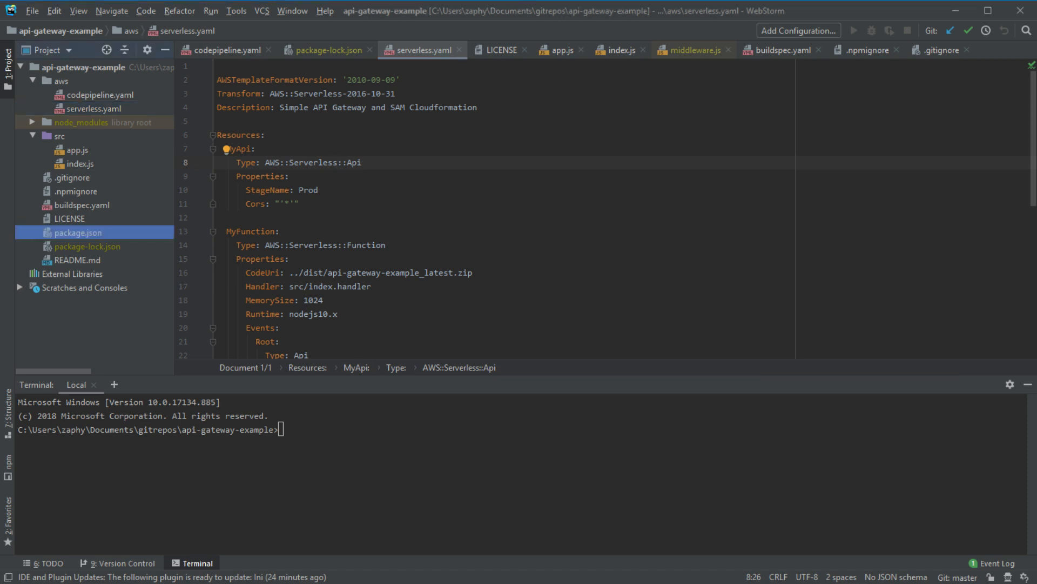
pyautogui.scroll(5, 486, 209)
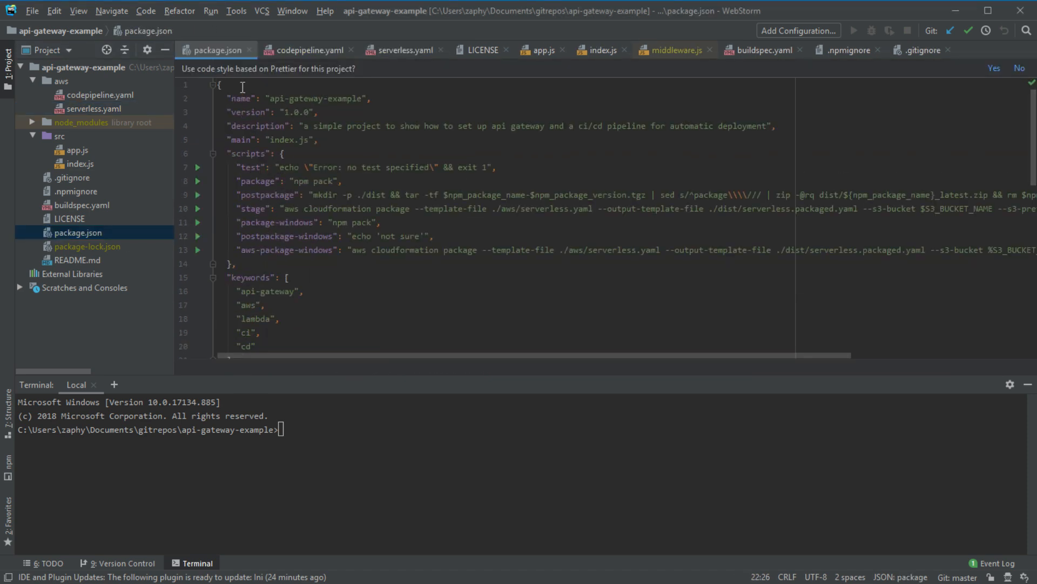
pyautogui.click(217, 86)
pyautogui.moveTo(216, 86); pyautogui.dragTo(528, 286)
pyautogui.click(527, 289)
# - Examine the dependencies block of package.json, covering express, cors, body-parser and aws-serverless-express
pyautogui.scroll(-7, 383, 227)
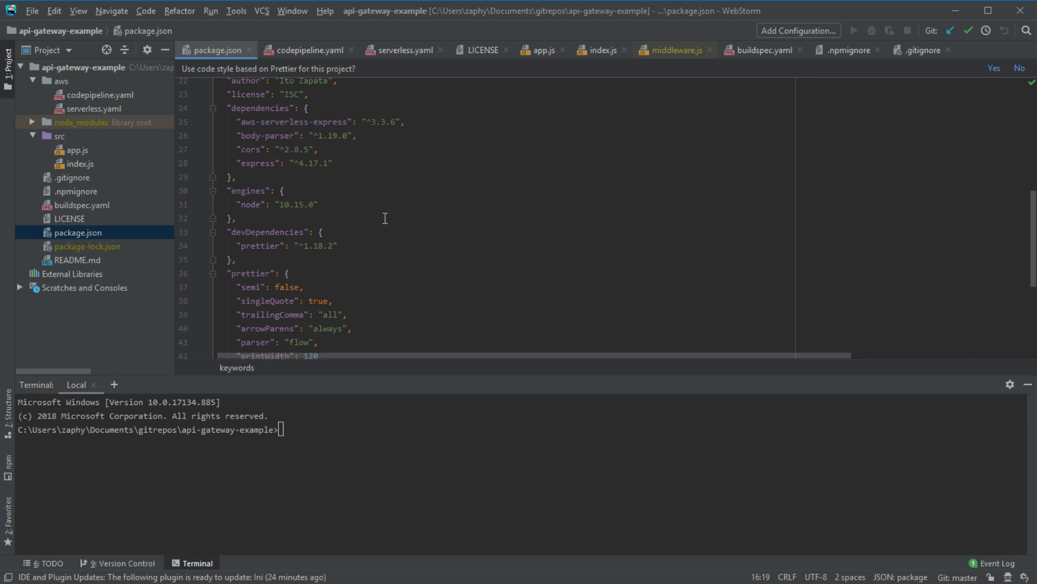
pyautogui.scroll(1, 385, 218)
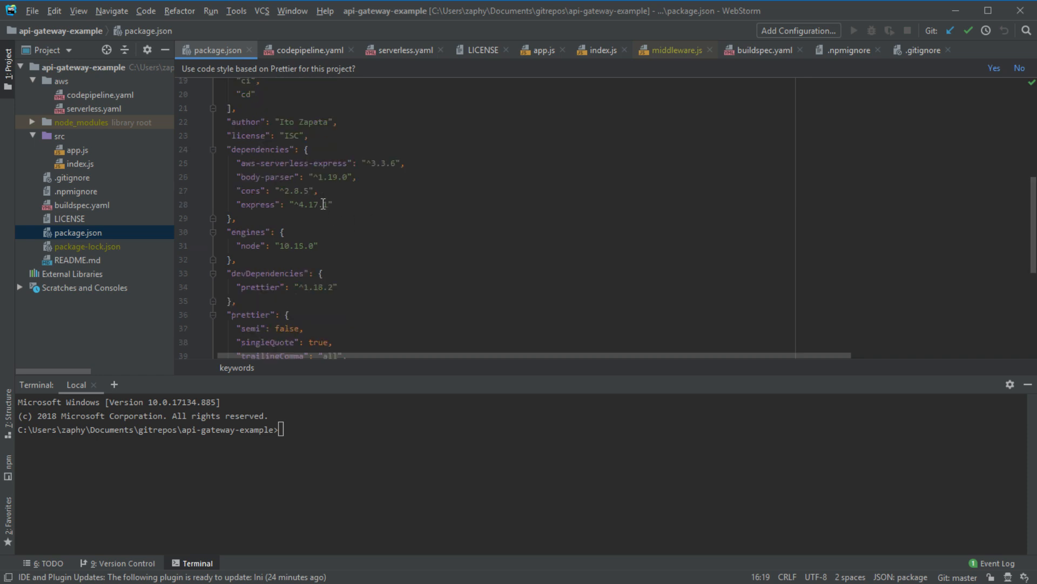
pyautogui.moveTo(336, 206); pyautogui.dragTo(231, 197)
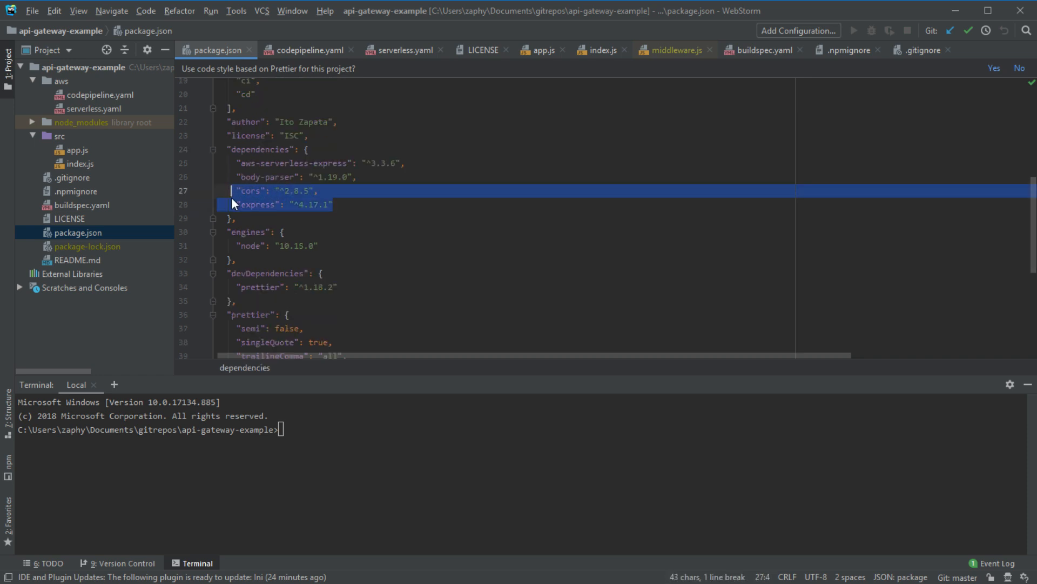
pyautogui.doubleClick(251, 207)
pyautogui.doubleClick(250, 191)
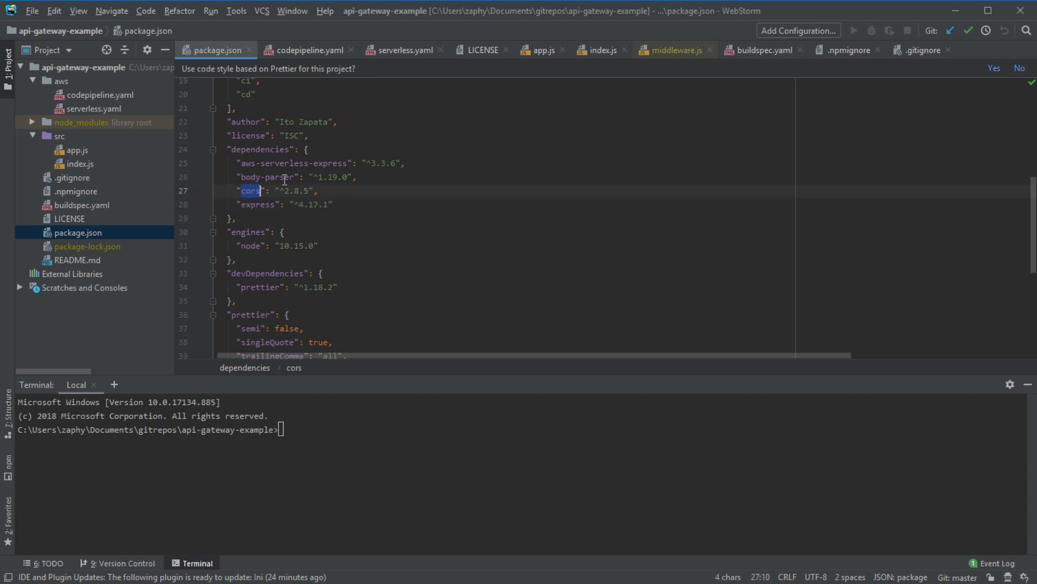
pyautogui.doubleClick(281, 177)
pyautogui.click(247, 164)
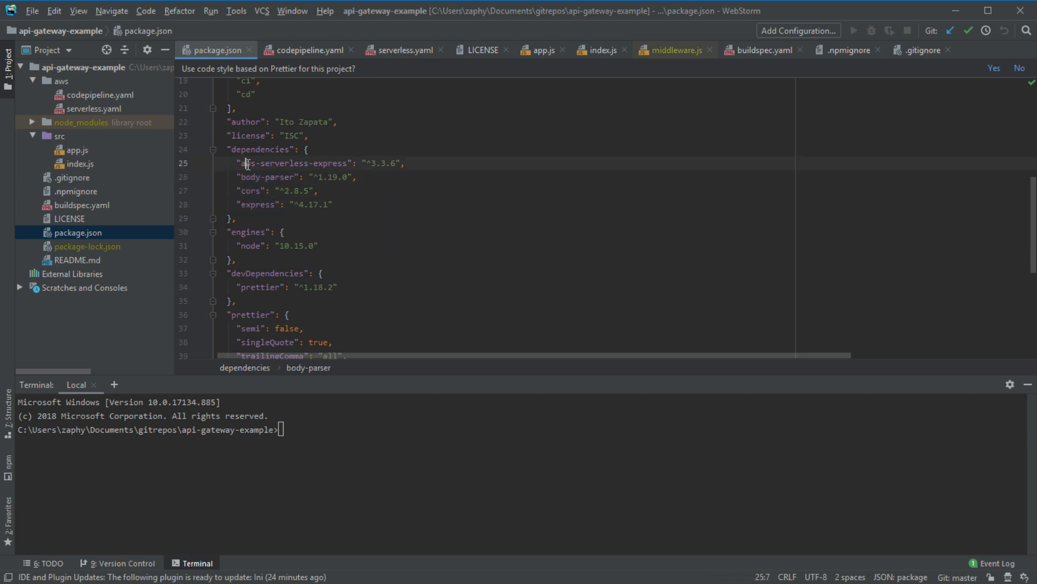
pyautogui.doubleClick(247, 164)
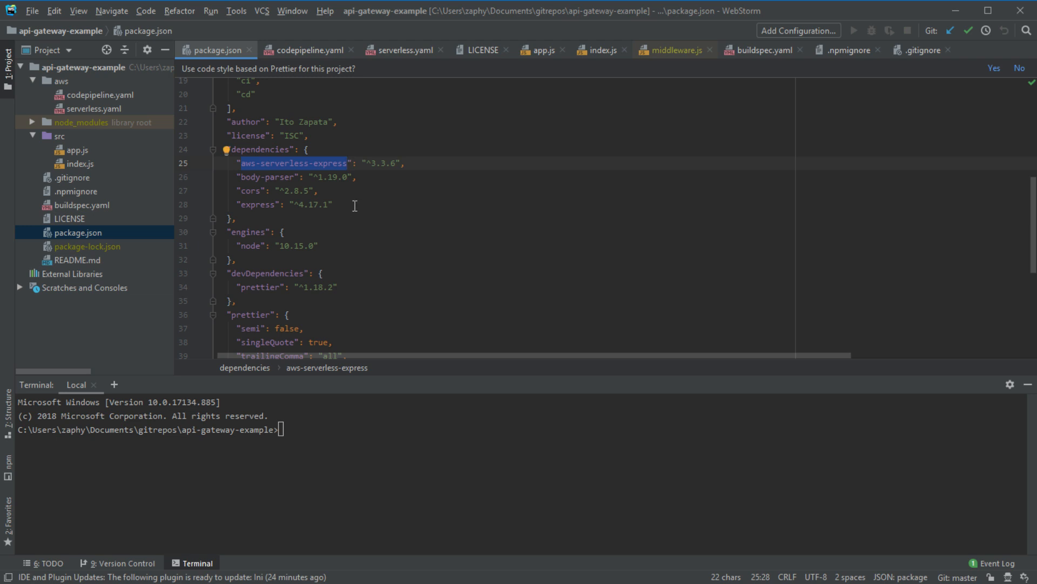
pyautogui.moveTo(355, 206); pyautogui.dragTo(161, 163)
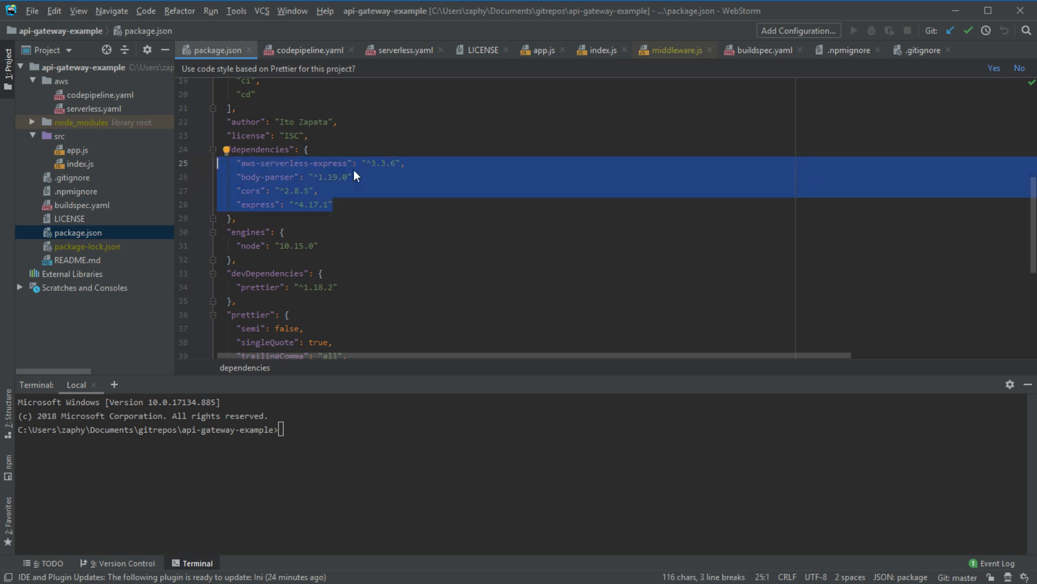
pyautogui.click(335, 159)
pyautogui.click(243, 190)
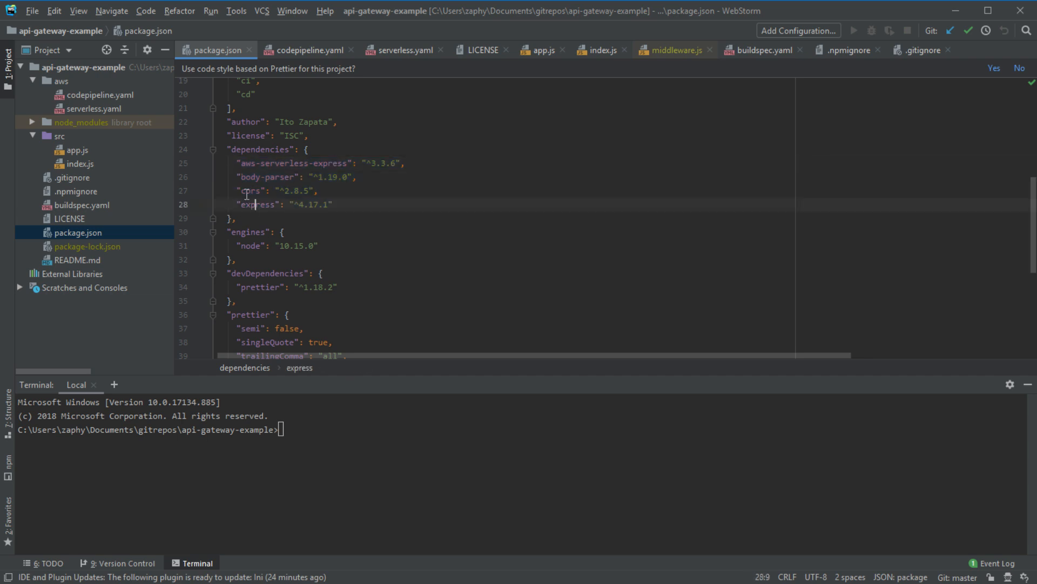
pyautogui.doubleClick(246, 177)
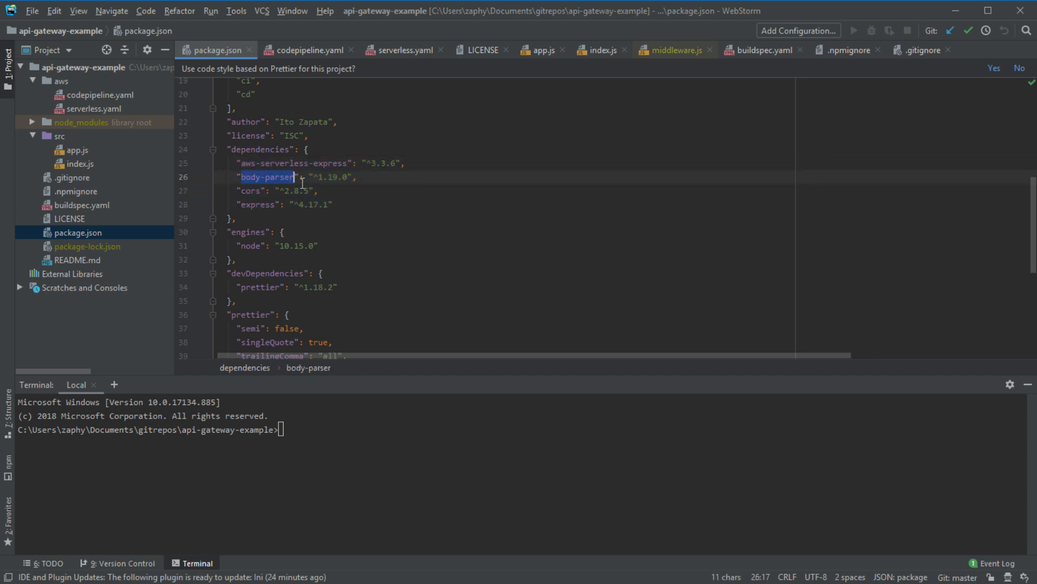
# - Review the bundleDependencies list and the prettier settings at the end of package.json
pyautogui.scroll(-5, 359, 216)
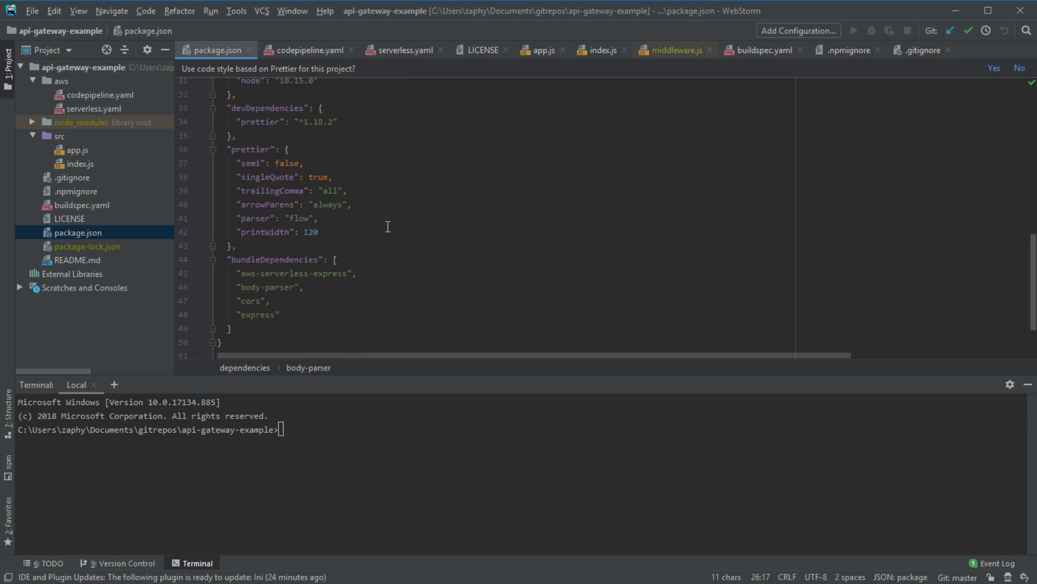
pyautogui.moveTo(293, 277); pyautogui.dragTo(178, 231)
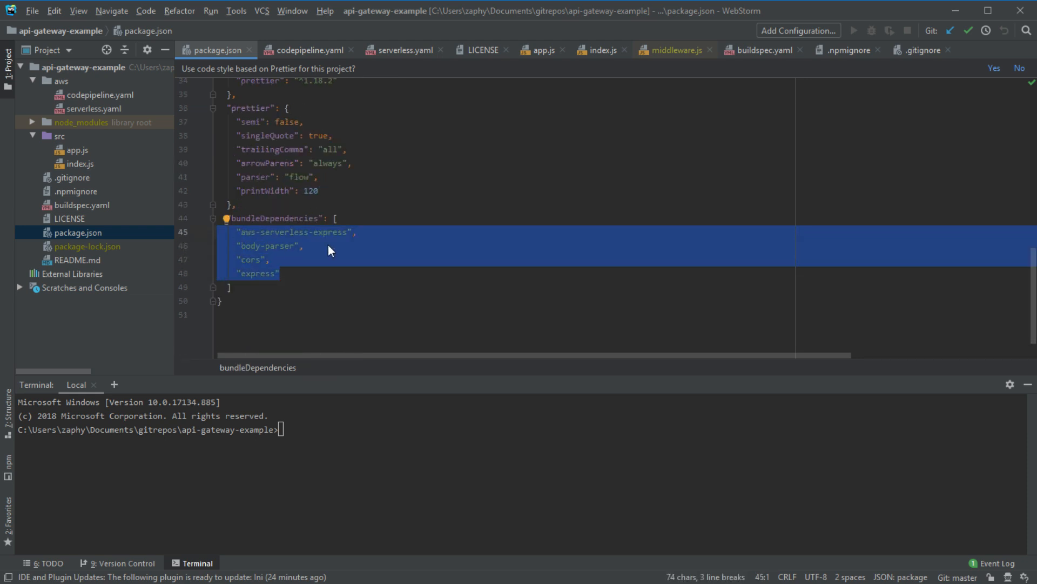
pyautogui.scroll(2, 301, 234)
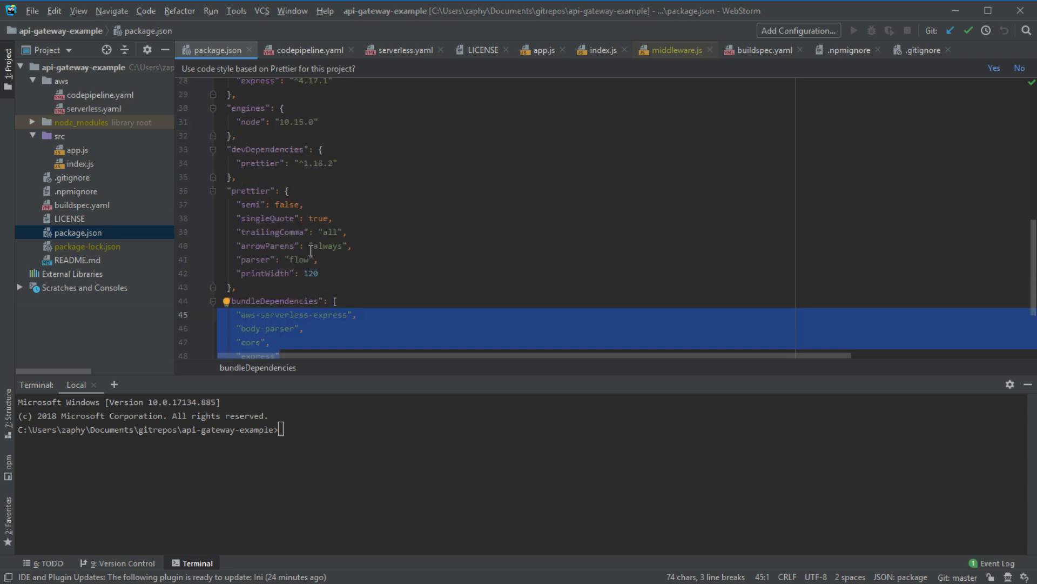
pyautogui.scroll(-1, 300, 254)
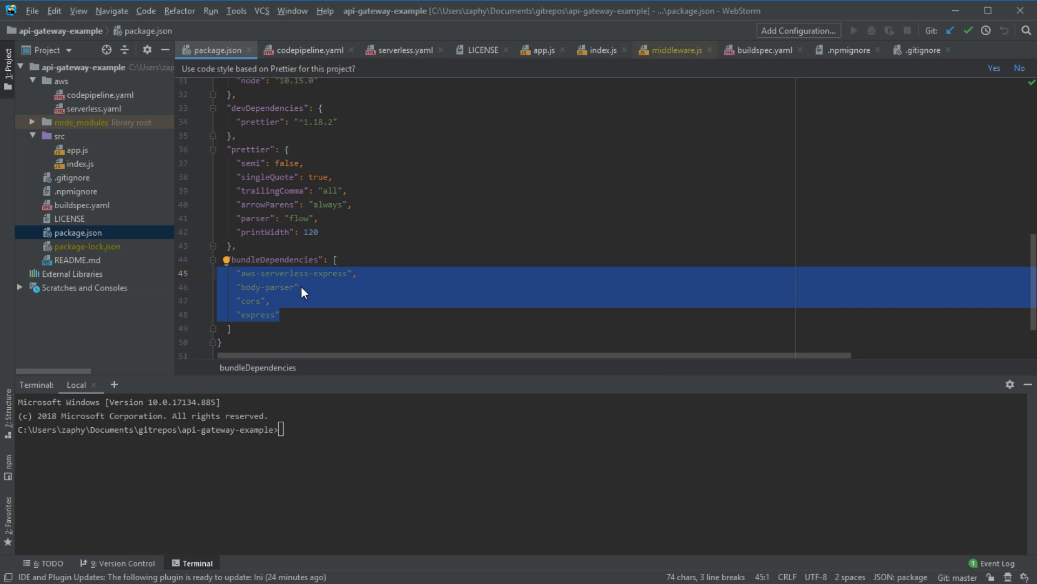
# - Examine the scripts block of package.json, from the test script to aws-package-windows
pyautogui.scroll(3, 300, 286)
pyautogui.scroll(7, 300, 286)
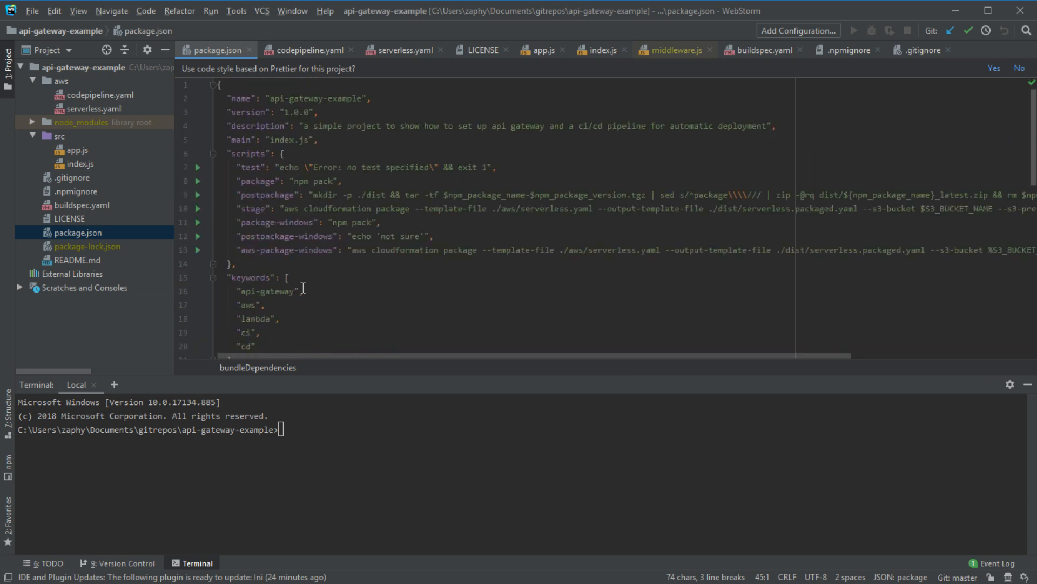
pyautogui.moveTo(236, 166); pyautogui.dragTo(415, 249)
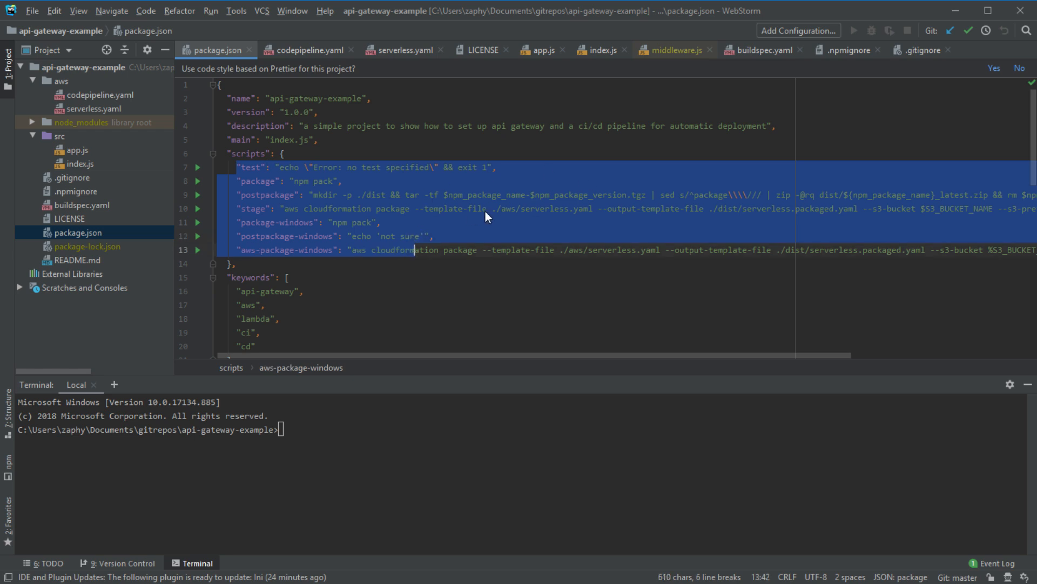
pyautogui.click(485, 211)
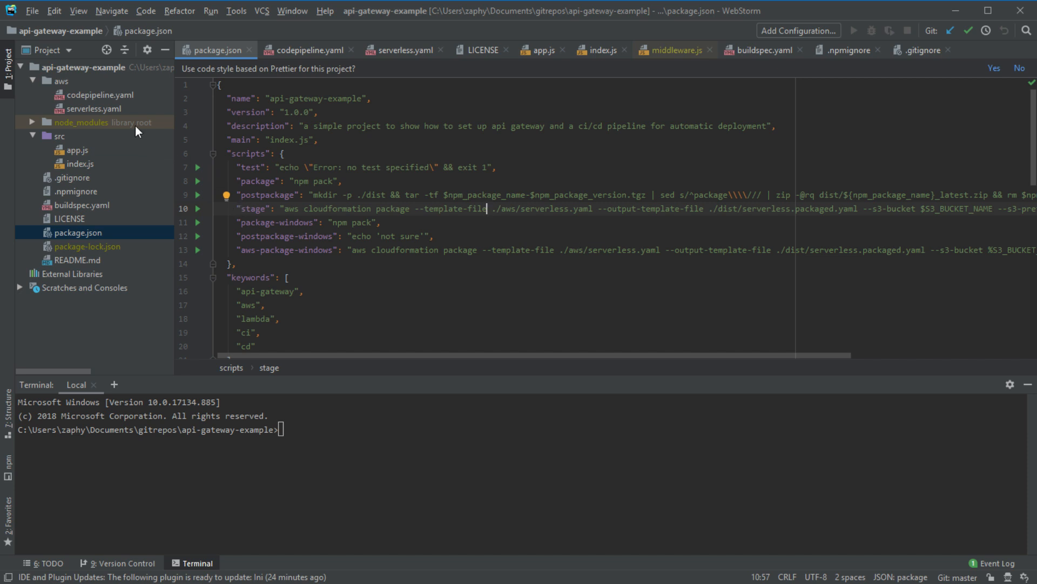
# - Collapse the src folder and open buildspec.yaml to review its whole contents
pyautogui.click(89, 148)
pyautogui.click(33, 136)
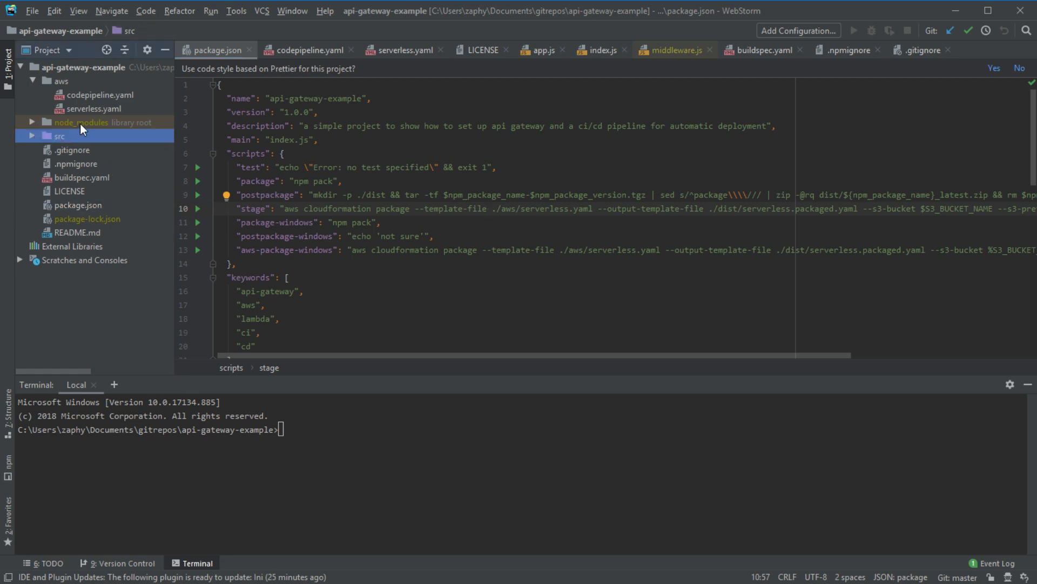
pyautogui.doubleClick(91, 175)
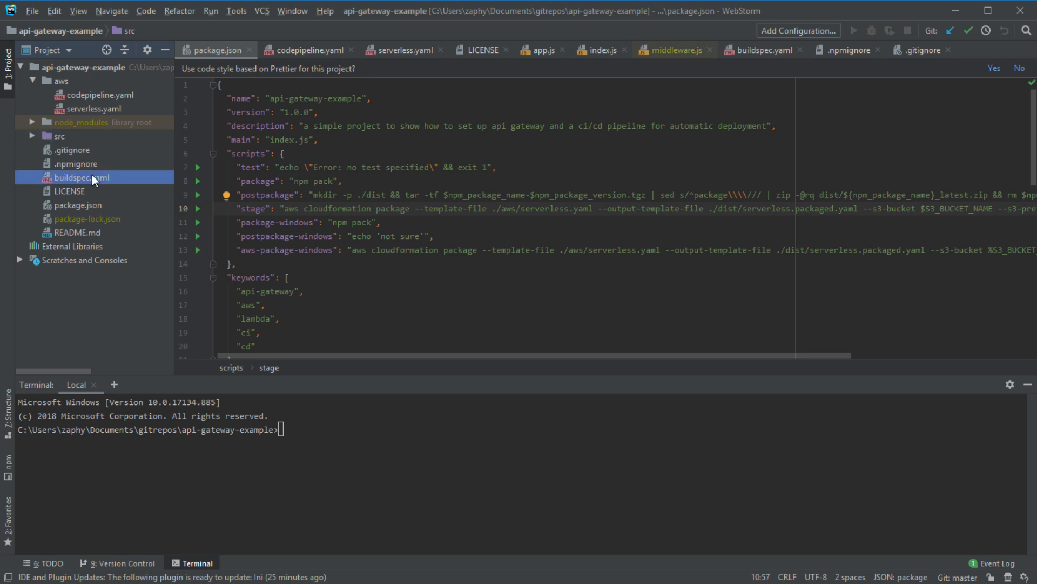
pyautogui.moveTo(345, 277); pyautogui.dragTo(184, 70)
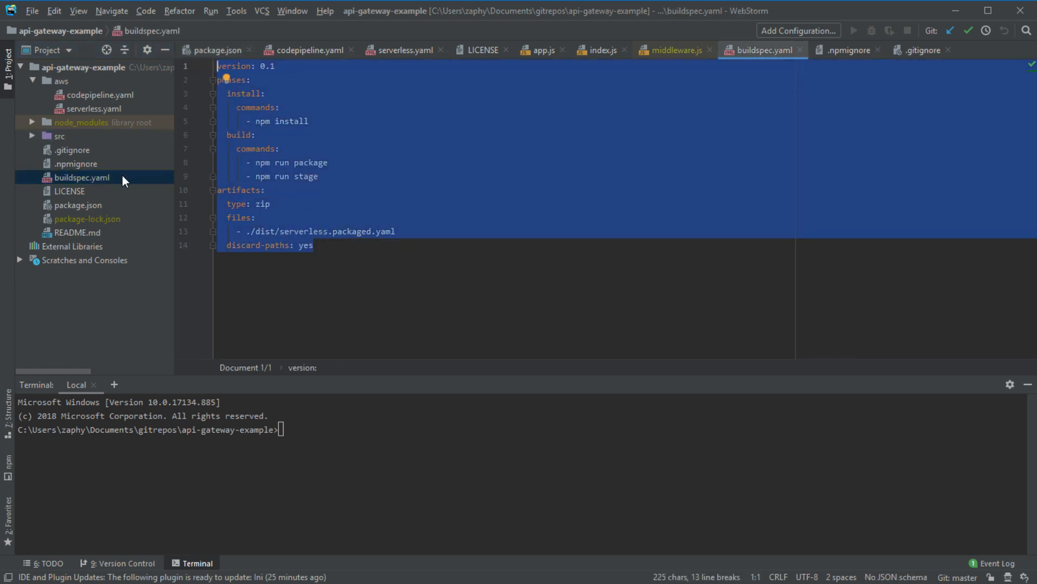
# - Open codepipeline.yaml from the aws folder and go to its beginning
pyautogui.click(87, 108)
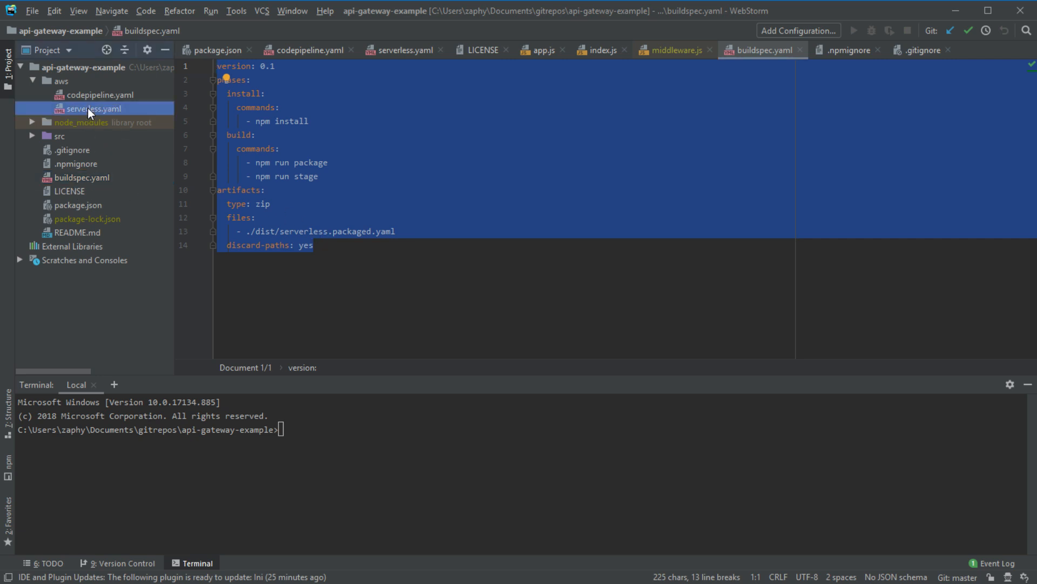
pyautogui.doubleClick(96, 95)
pyautogui.scroll(20, 348, 250)
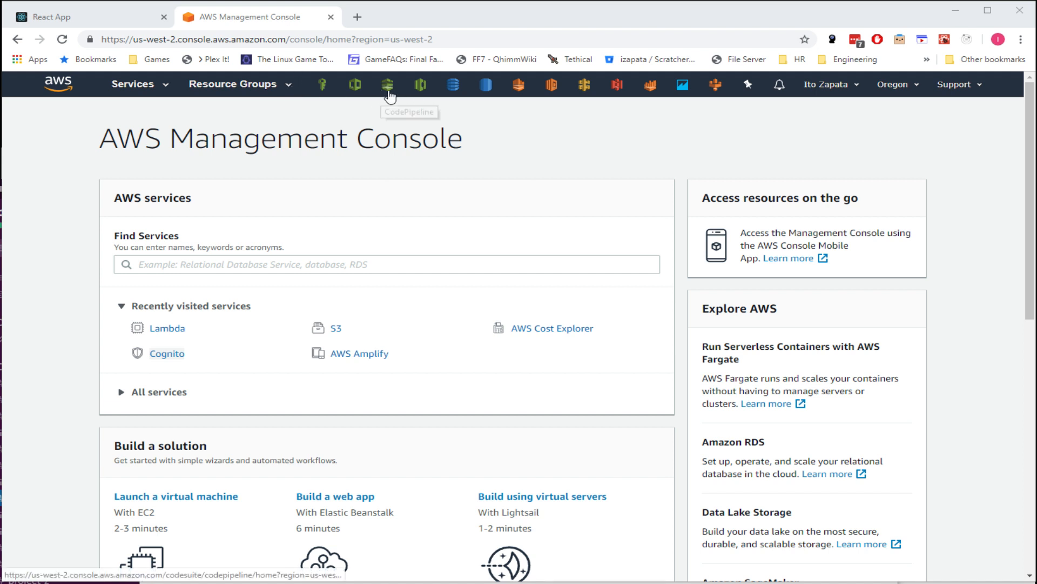
# - Switch to the AWS Management Console, open CodePipeline, view its Getting started page and go back to the Pipelines list
pyautogui.click(389, 96)
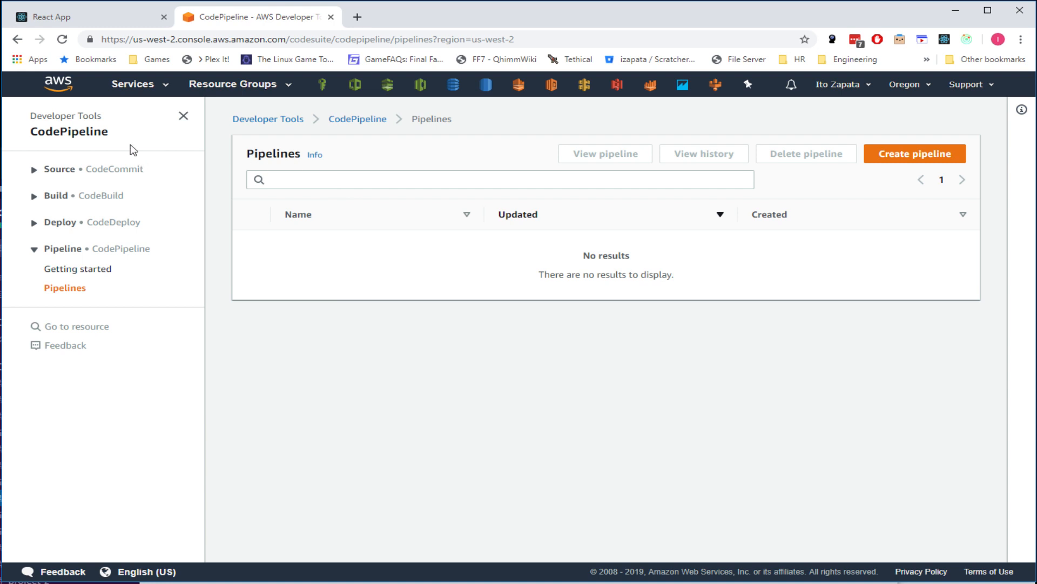
pyautogui.click(357, 119)
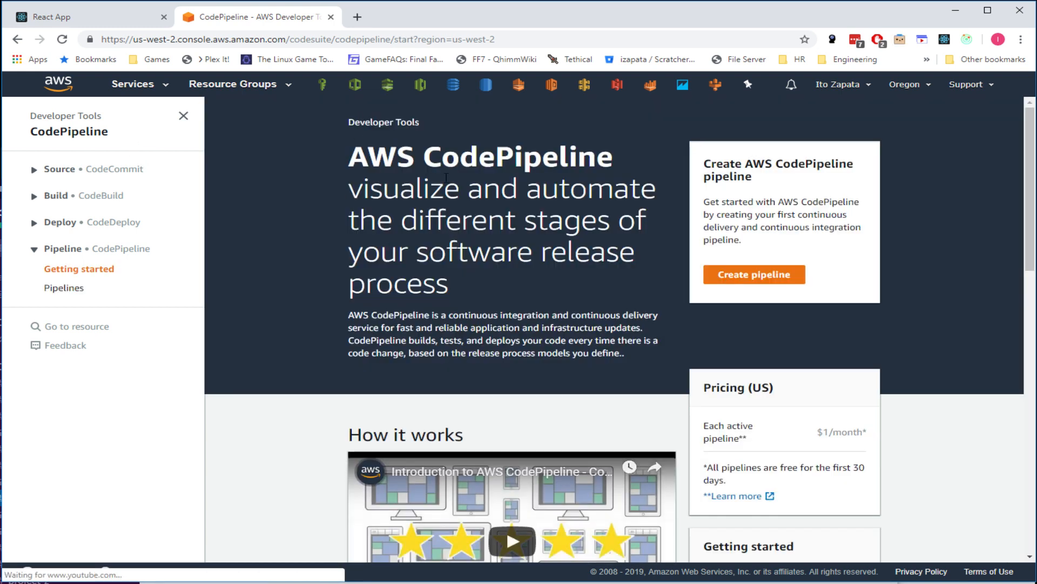
pyautogui.moveTo(351, 153); pyautogui.dragTo(613, 157)
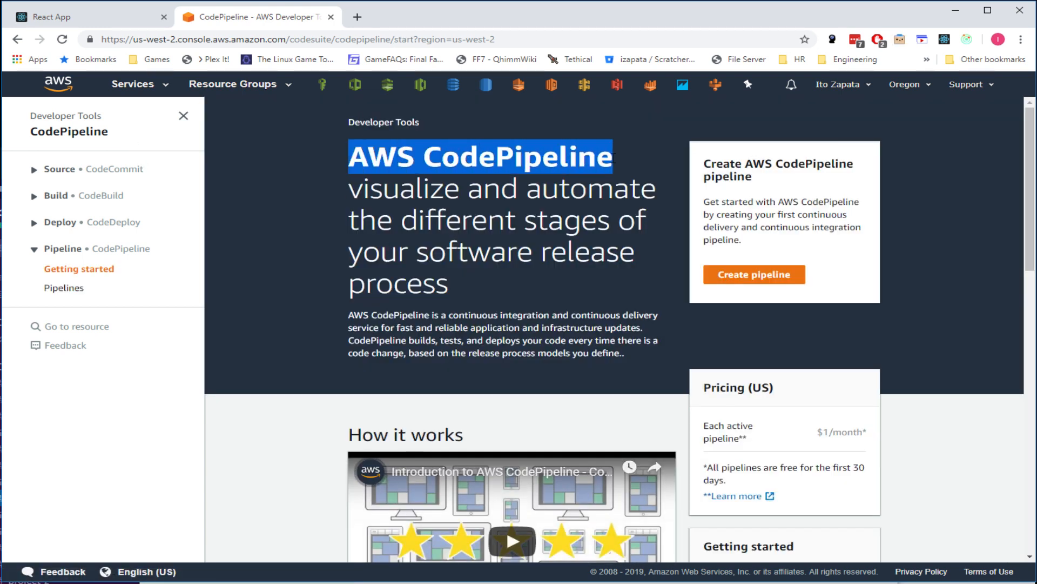
pyautogui.click(469, 159)
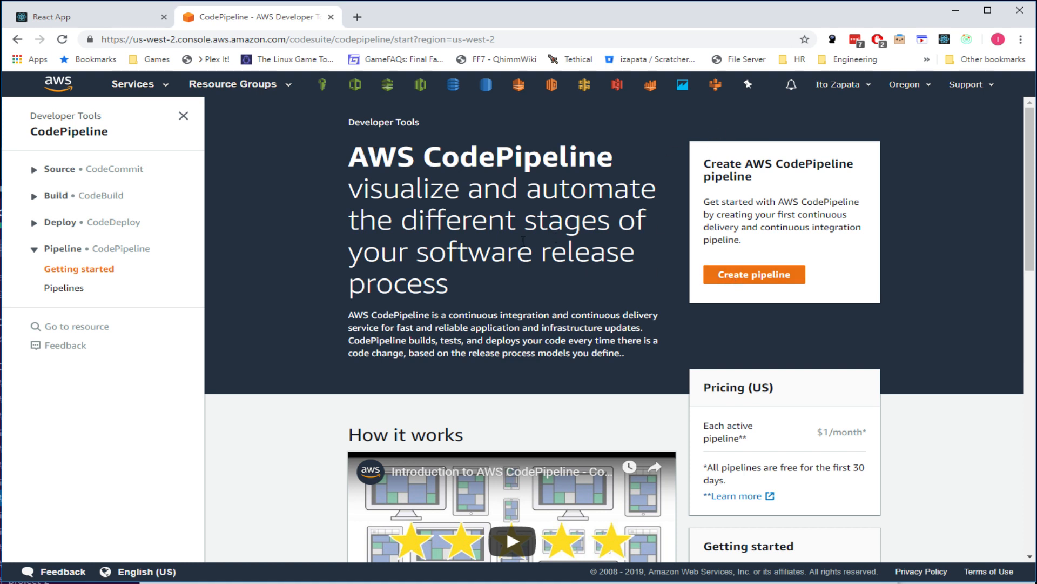
pyautogui.click(62, 292)
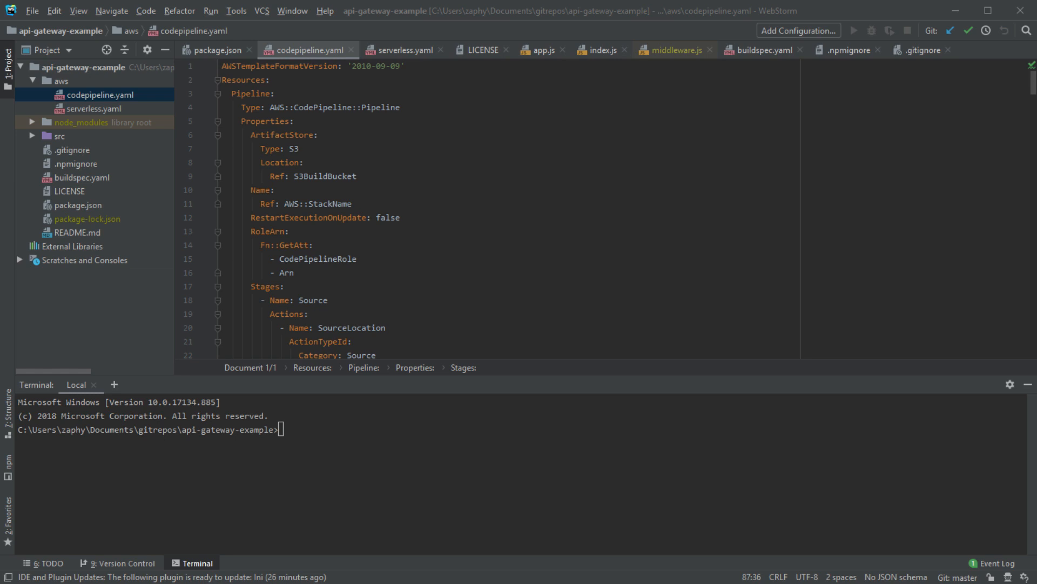
# - Switch back to WebStorm and look through codepipeline.yaml from the pipeline stages to the Parameters section, ending back at its first lines
pyautogui.scroll(-20, 342, 192)
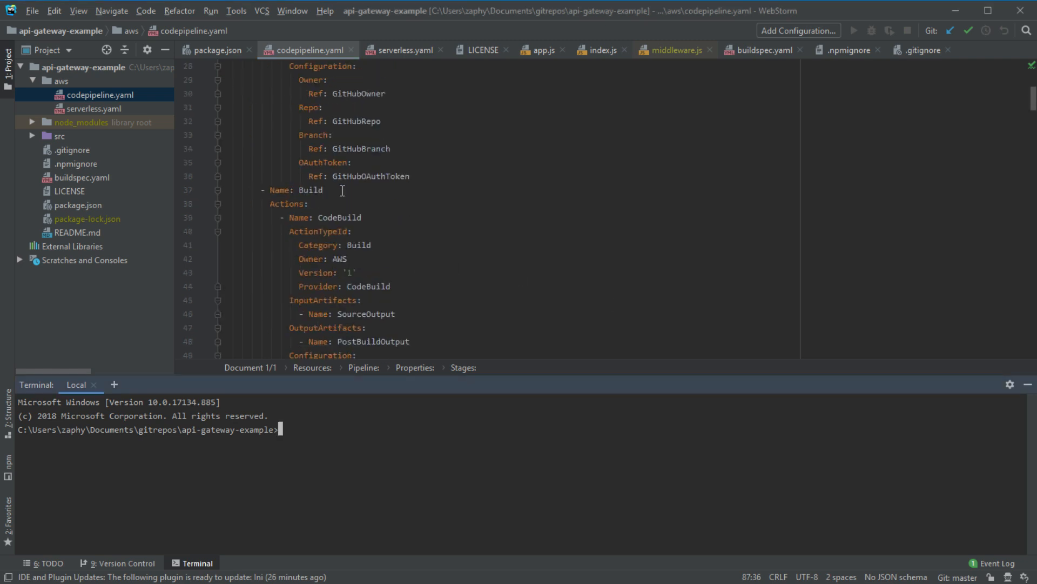
pyautogui.scroll(-20, 342, 192)
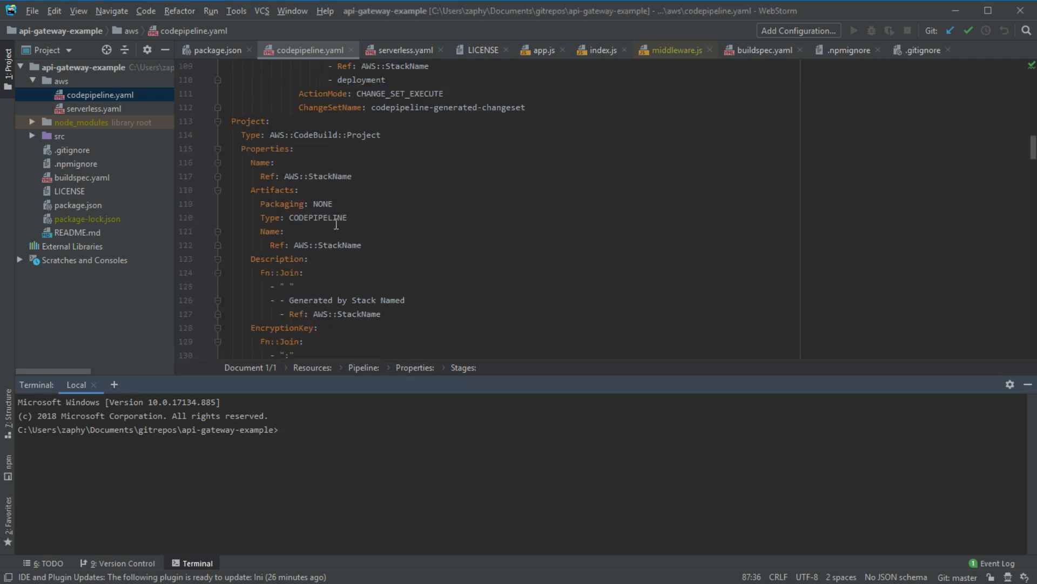
pyautogui.scroll(-20, 335, 227)
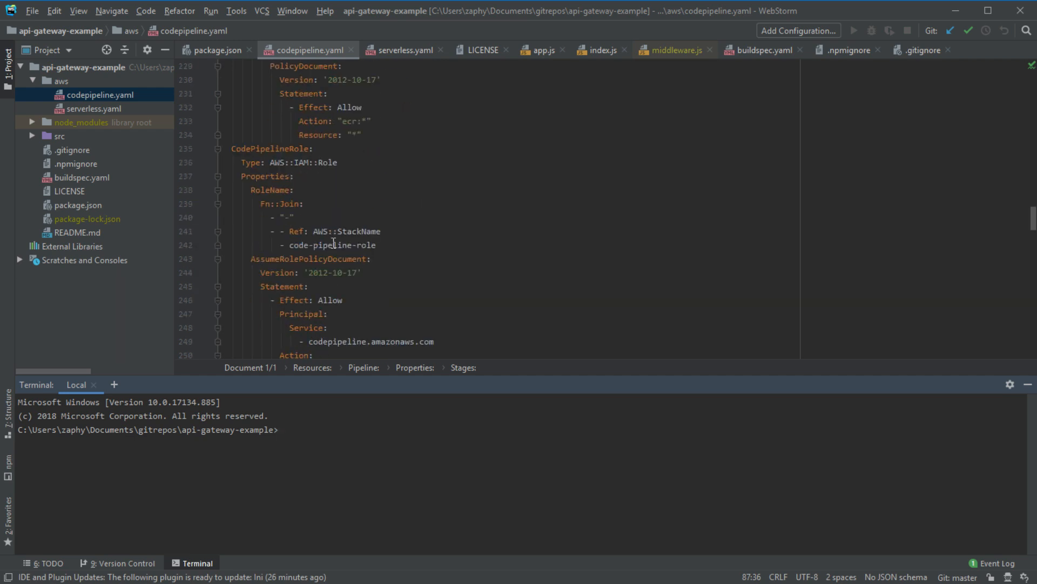
pyautogui.scroll(-20, 333, 240)
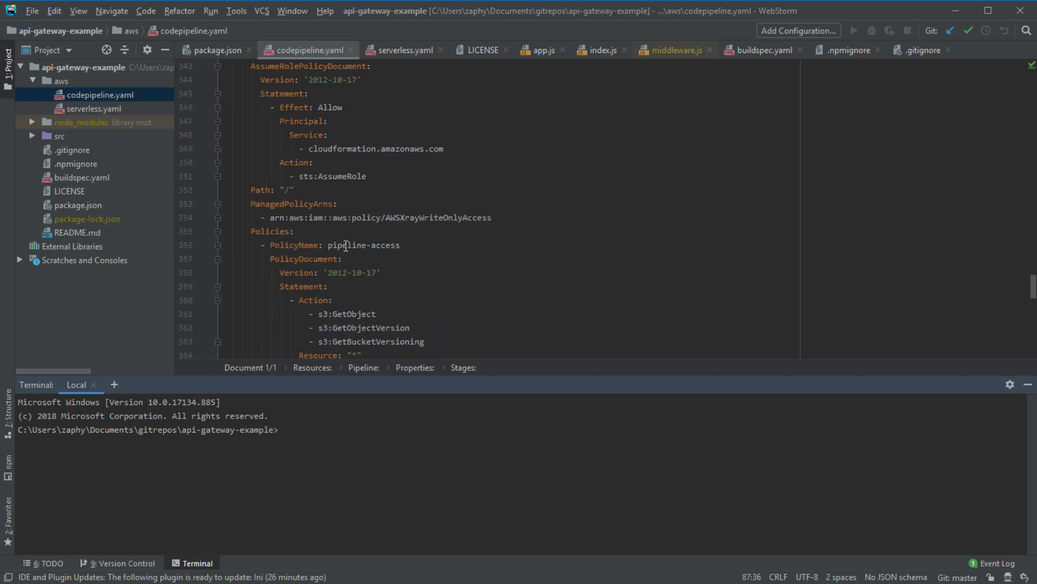
pyautogui.scroll(-20, 346, 246)
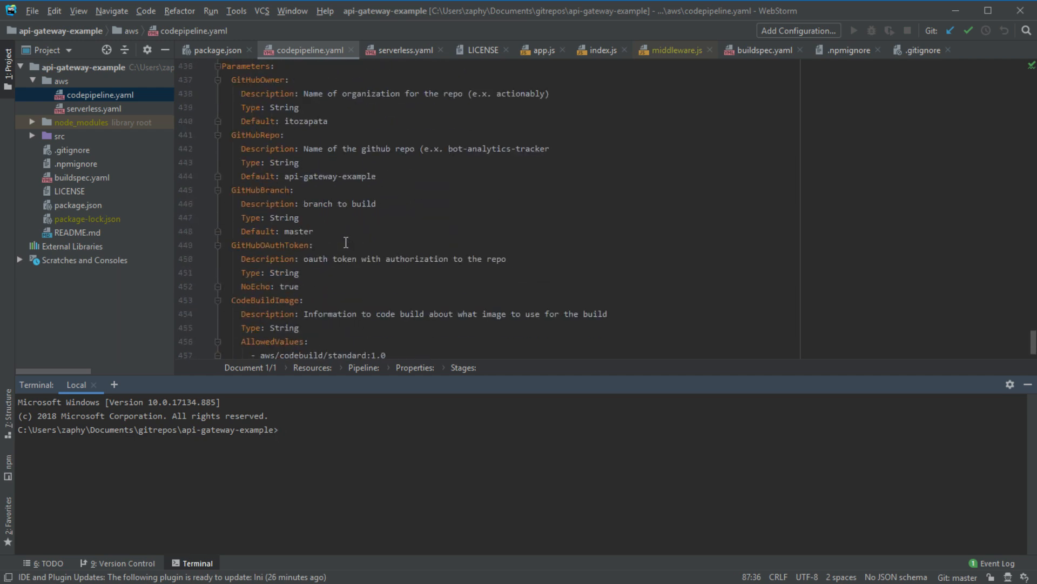
pyautogui.scroll(7, 346, 243)
pyautogui.scroll(18, 346, 242)
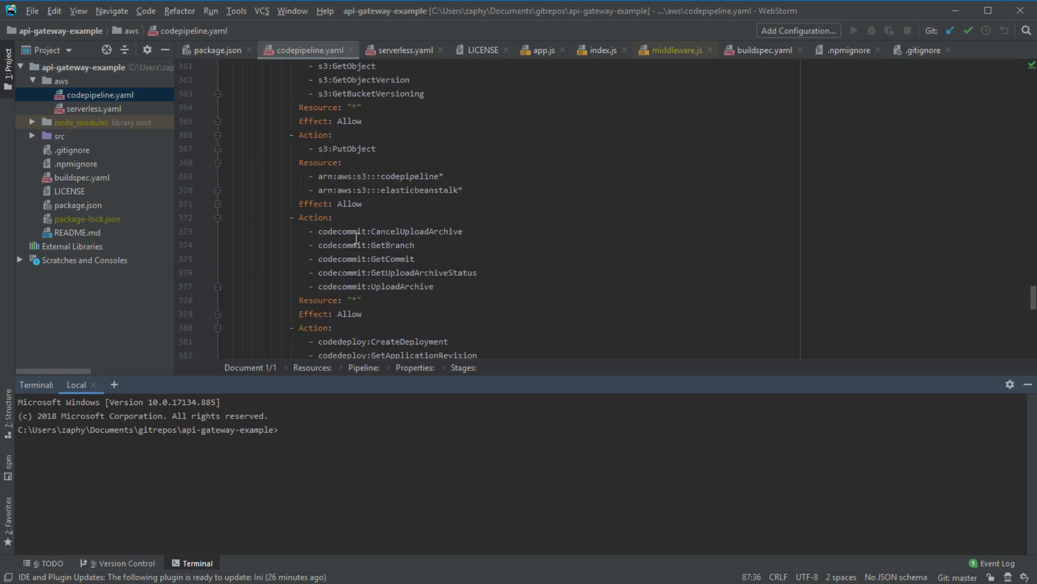
pyautogui.moveTo(1032, 298); pyautogui.dragTo(1022, 82)
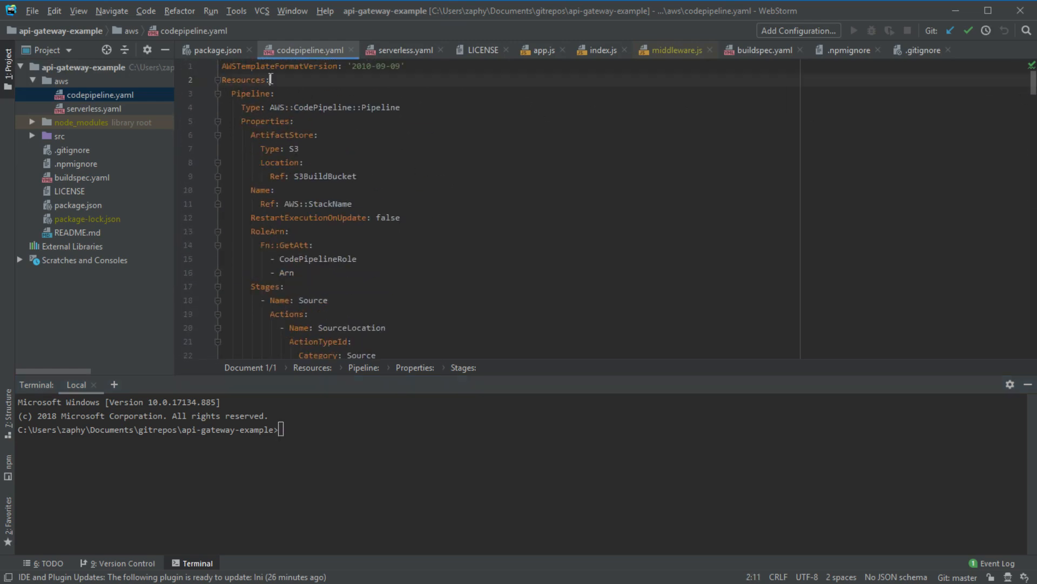
pyautogui.moveTo(486, 79); pyautogui.dragTo(474, 323)
pyautogui.click(484, 324)
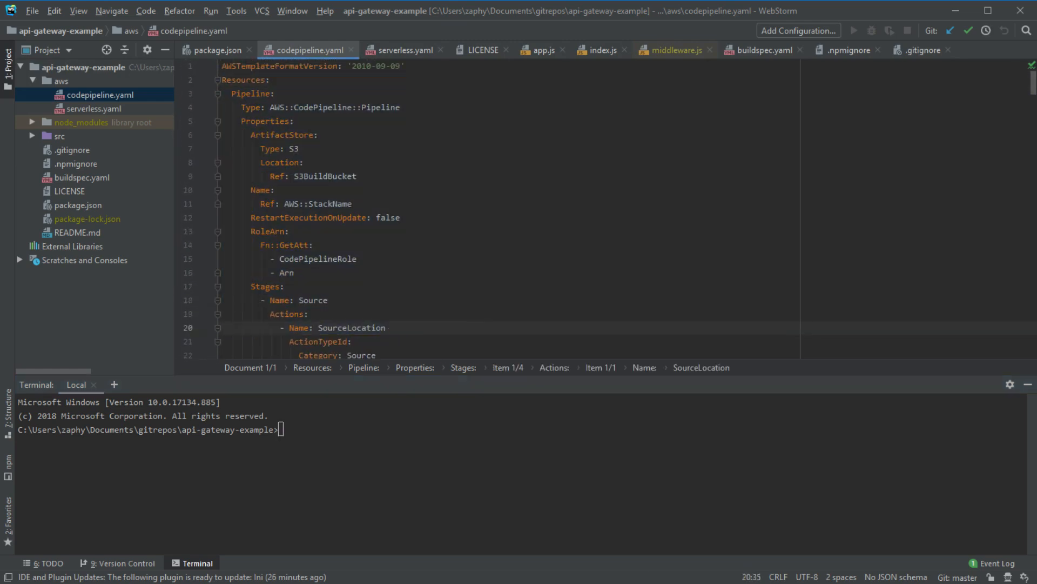
pyautogui.click(416, 223)
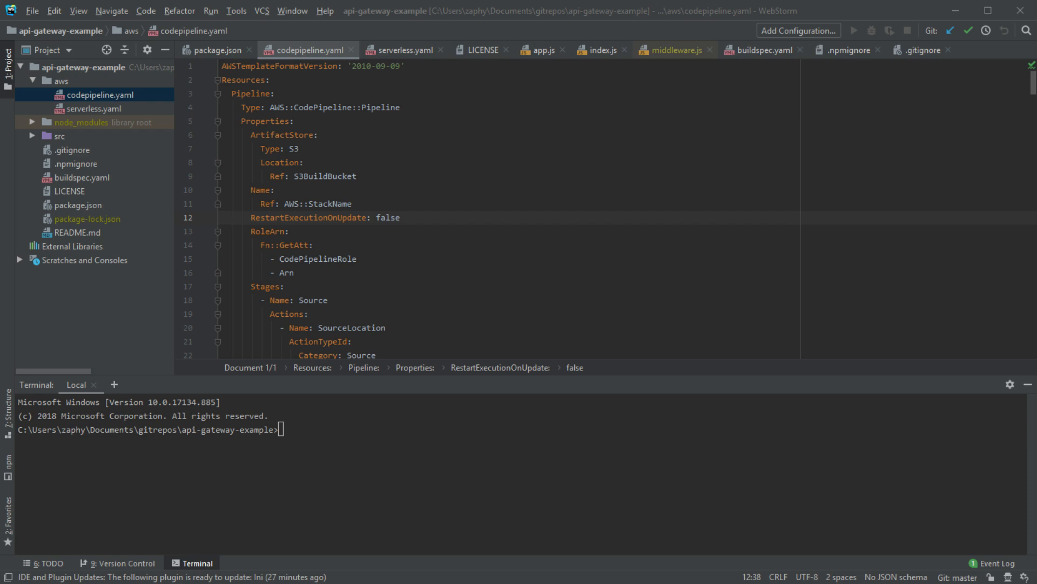
# - Open serverless.yaml from the aws folder and examine the MyApi resource's type and properties
pyautogui.doubleClick(103, 107)
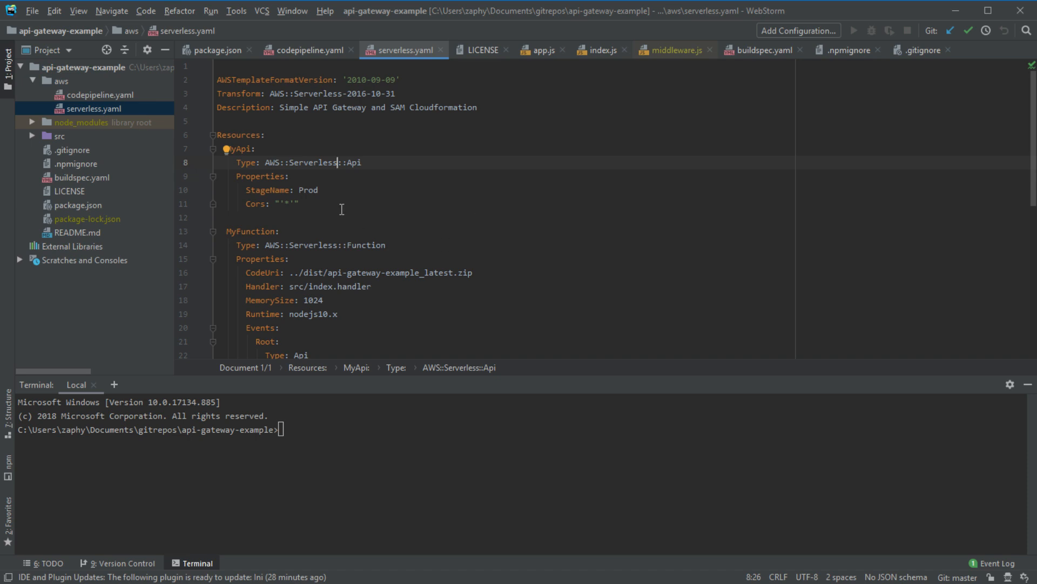
pyautogui.click(308, 189)
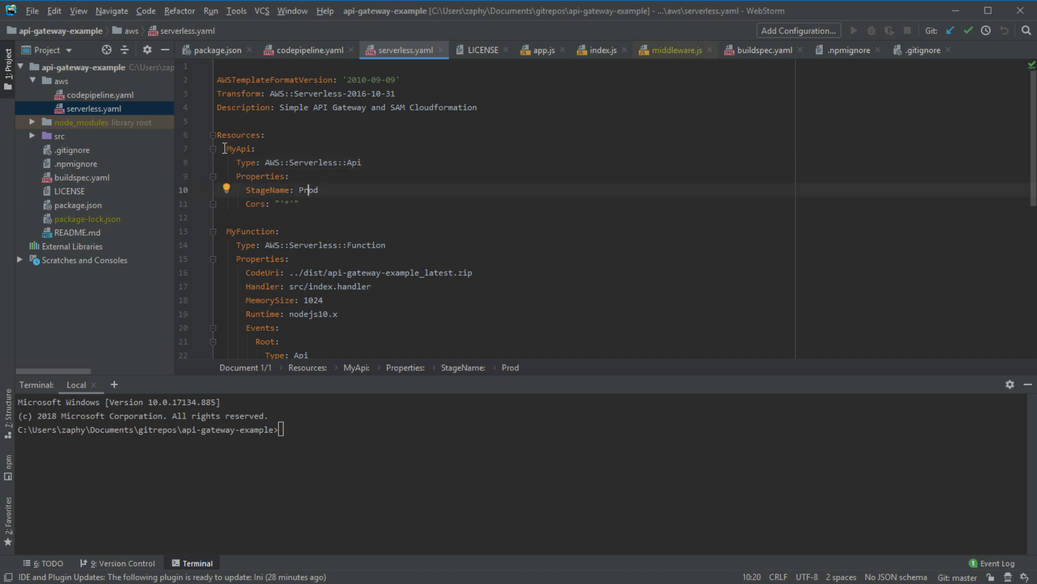
pyautogui.doubleClick(275, 162)
pyautogui.moveTo(274, 162); pyautogui.dragTo(352, 162)
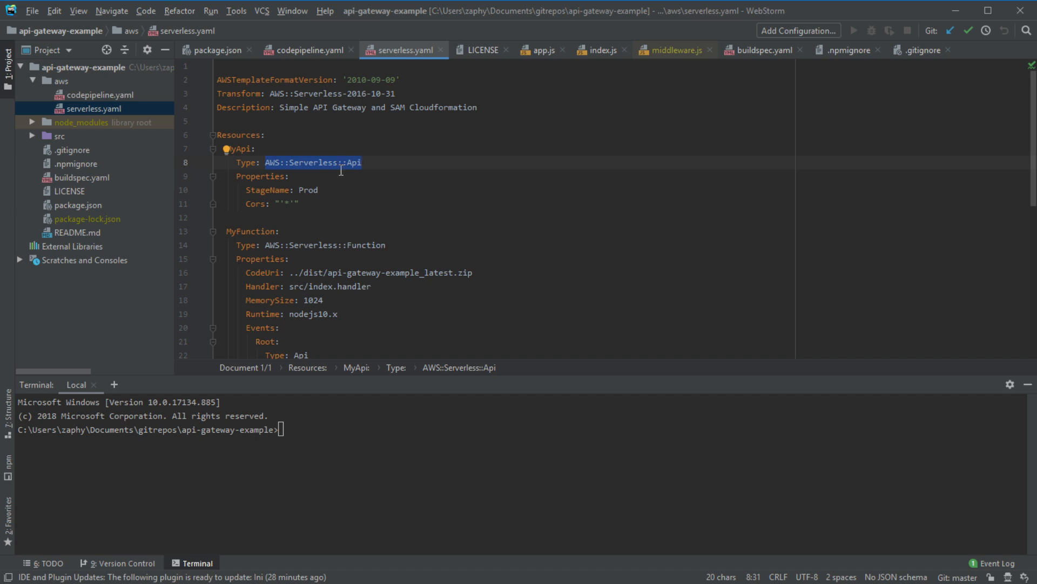
# - Examine the MyFunction resource in serverless.yaml, covering its type, properties and API events, and compare it with MyApi
pyautogui.scroll(-2, 344, 178)
pyautogui.doubleClick(272, 163)
pyautogui.moveTo(272, 163); pyautogui.dragTo(436, 167)
pyautogui.scroll(-2, 437, 166)
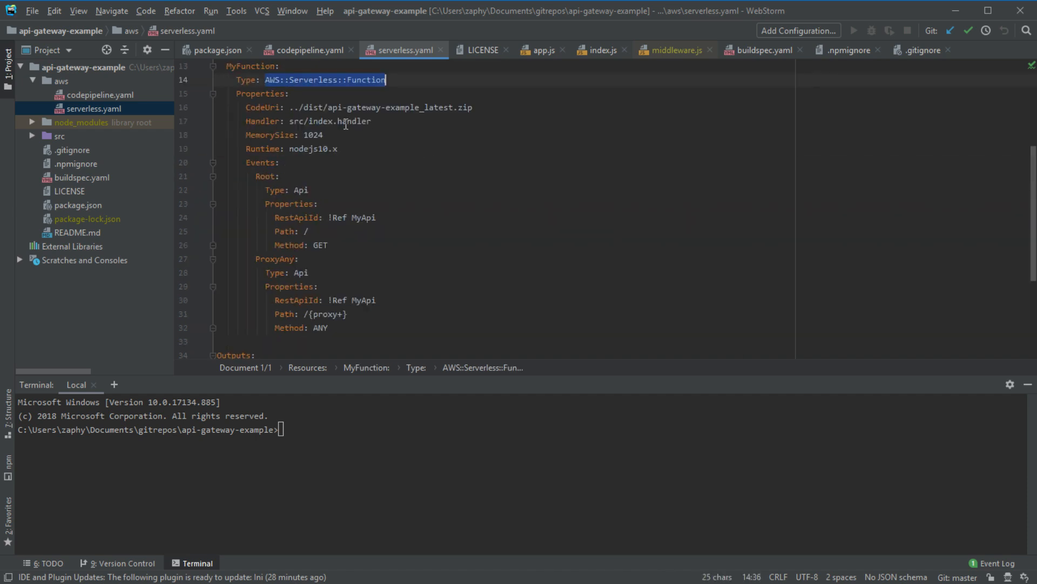
pyautogui.scroll(1, 437, 167)
pyautogui.moveTo(236, 135); pyautogui.dragTo(452, 346)
pyautogui.scroll(2, 431, 312)
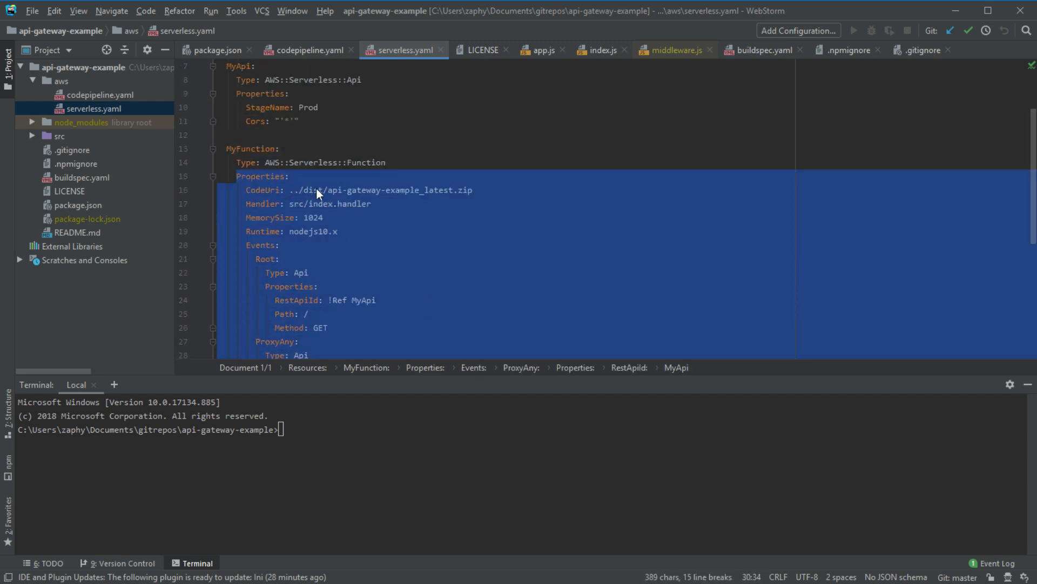
pyautogui.moveTo(261, 121); pyautogui.dragTo(393, 204)
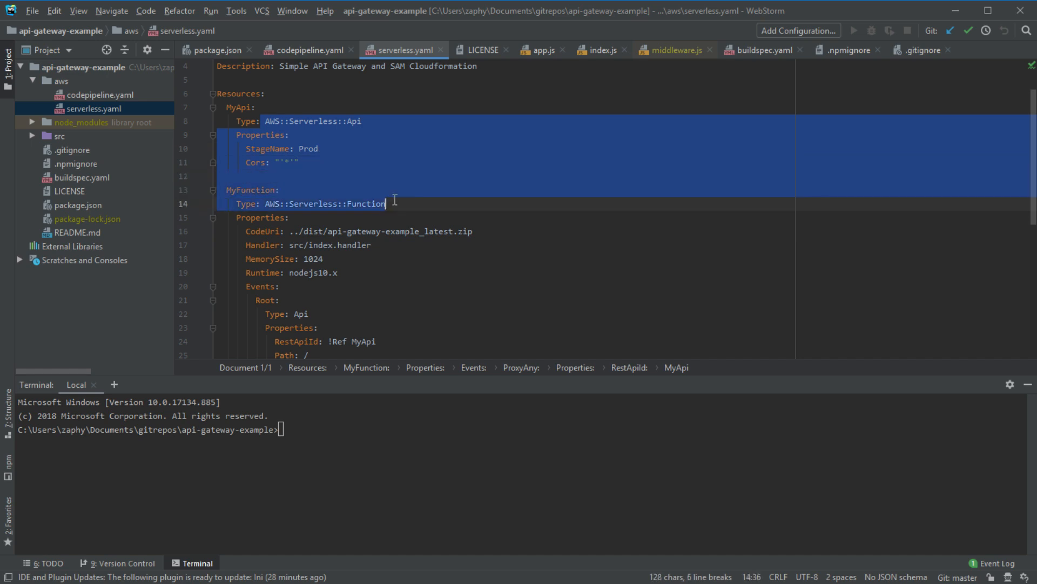
# - Review the ApiId and ApiUrl definitions in the Outputs section of serverless.yaml and return to the beginning of the file
pyautogui.scroll(-7, 392, 208)
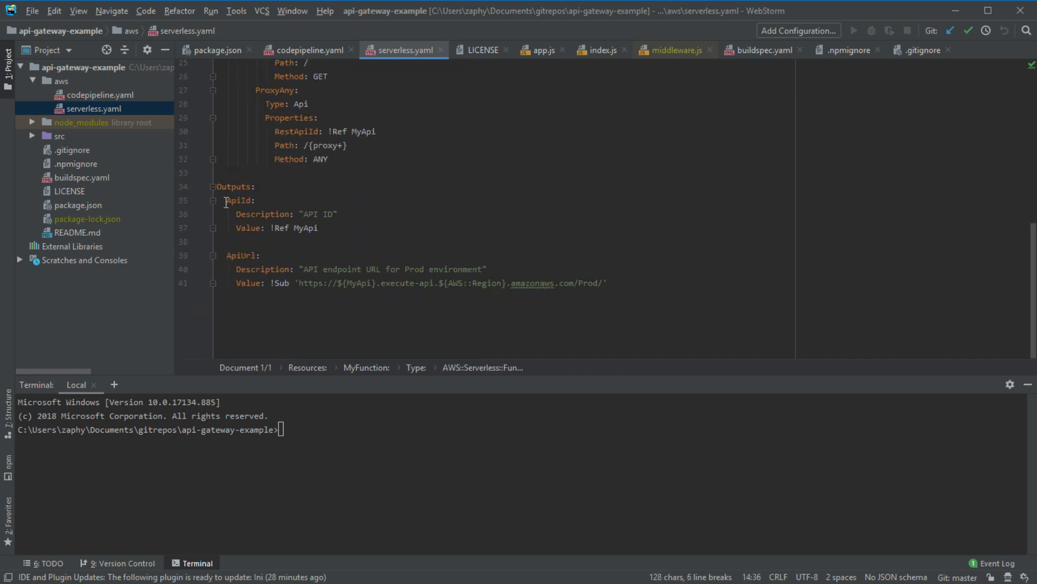
pyautogui.moveTo(226, 201); pyautogui.dragTo(330, 231)
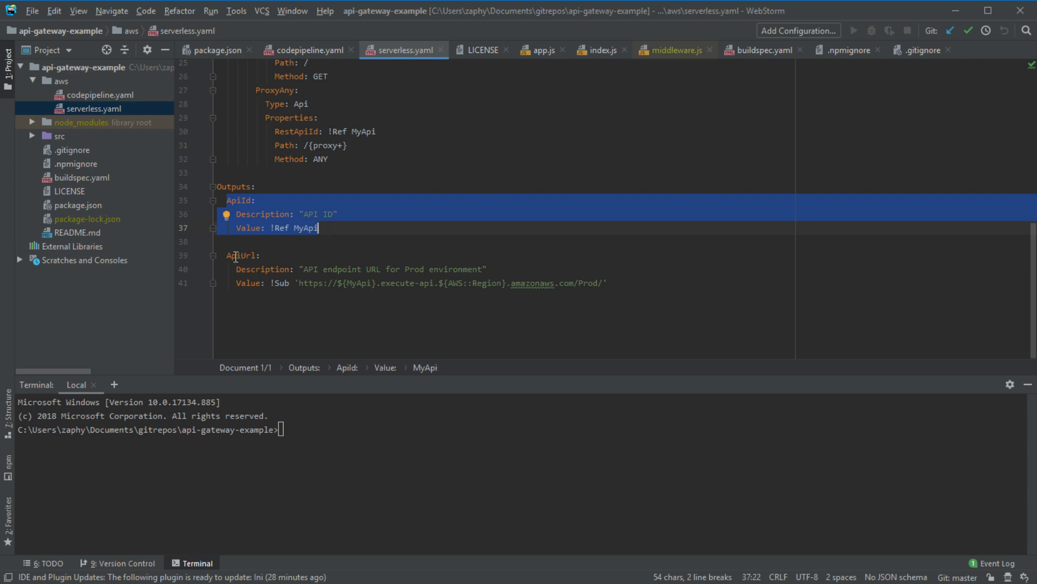
pyautogui.moveTo(226, 255); pyautogui.dragTo(659, 288)
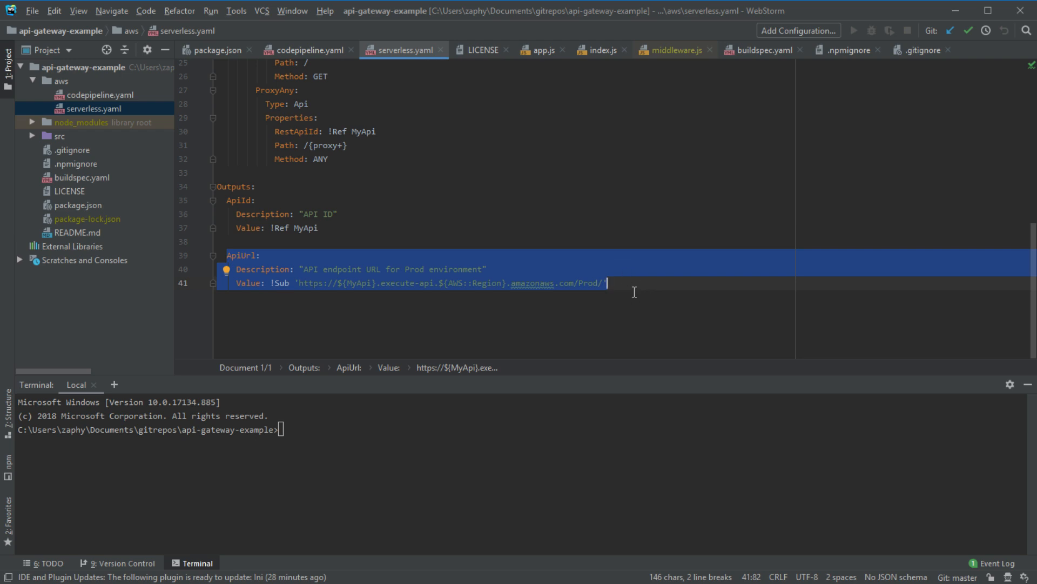
pyautogui.scroll(8, 595, 248)
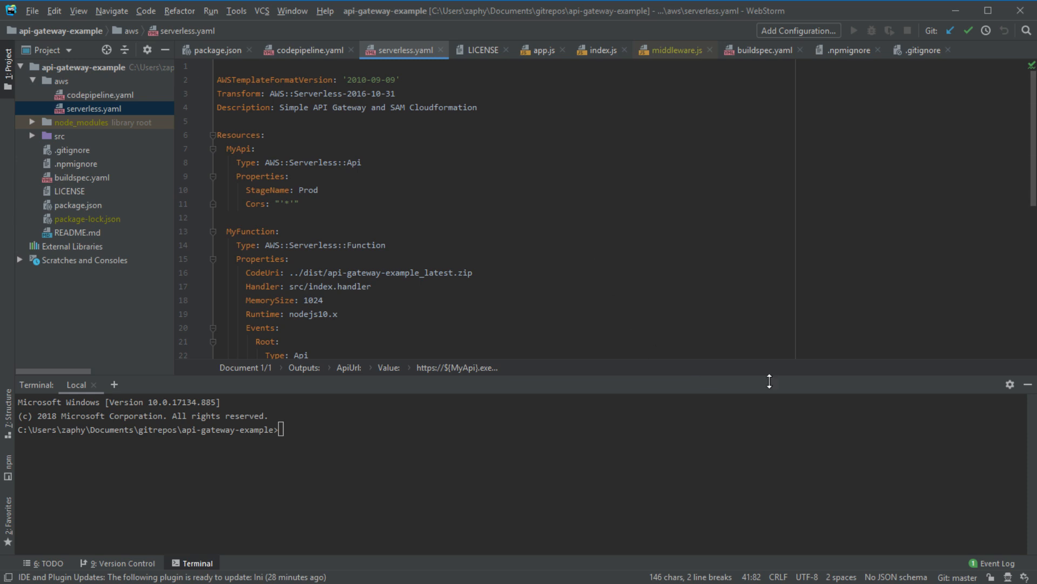
# - Hide the terminal and look over the serverless.yaml template from its header to the Outputs section
pyautogui.click(1028, 384)
pyautogui.scroll(-4, 521, 336)
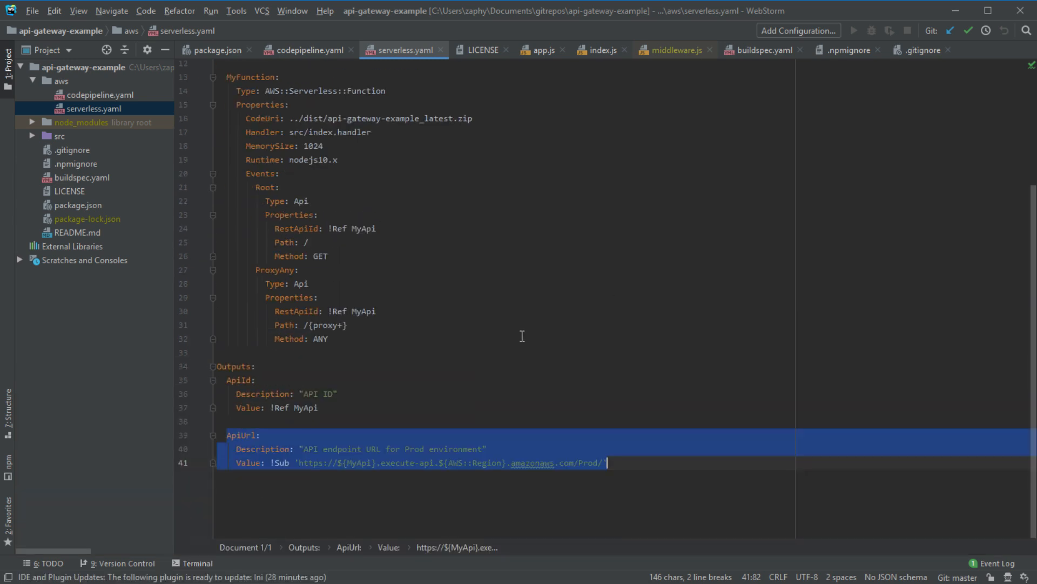
pyautogui.scroll(4, 521, 335)
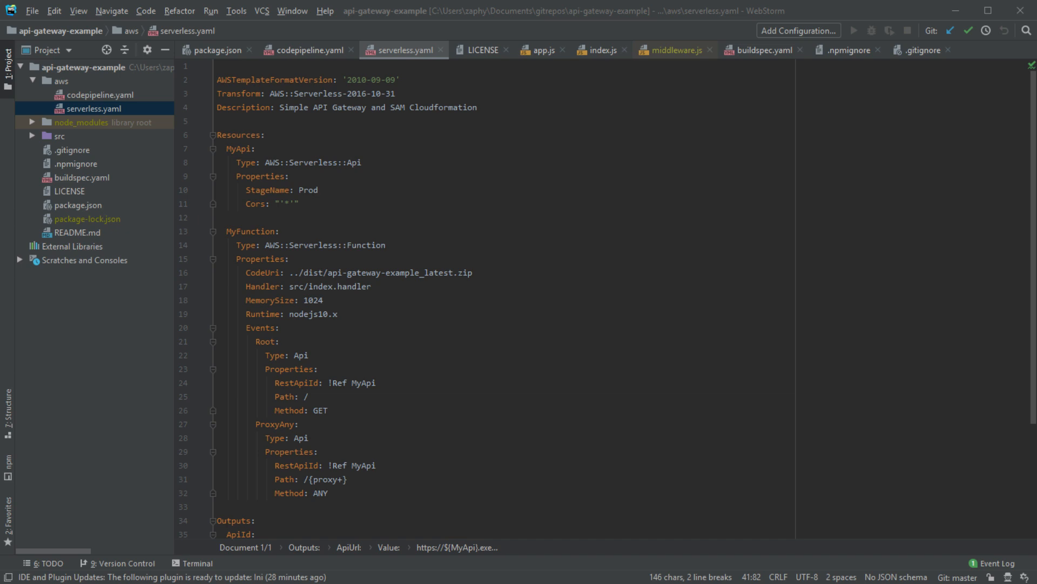
pyautogui.click(386, 245)
pyautogui.moveTo(217, 79); pyautogui.dragTo(629, 466)
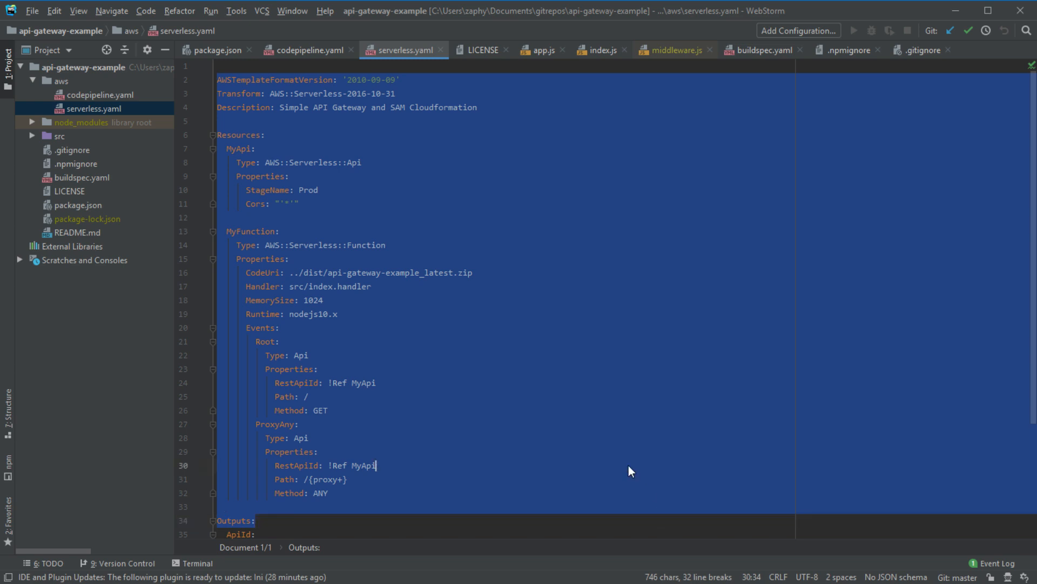
pyautogui.click(628, 465)
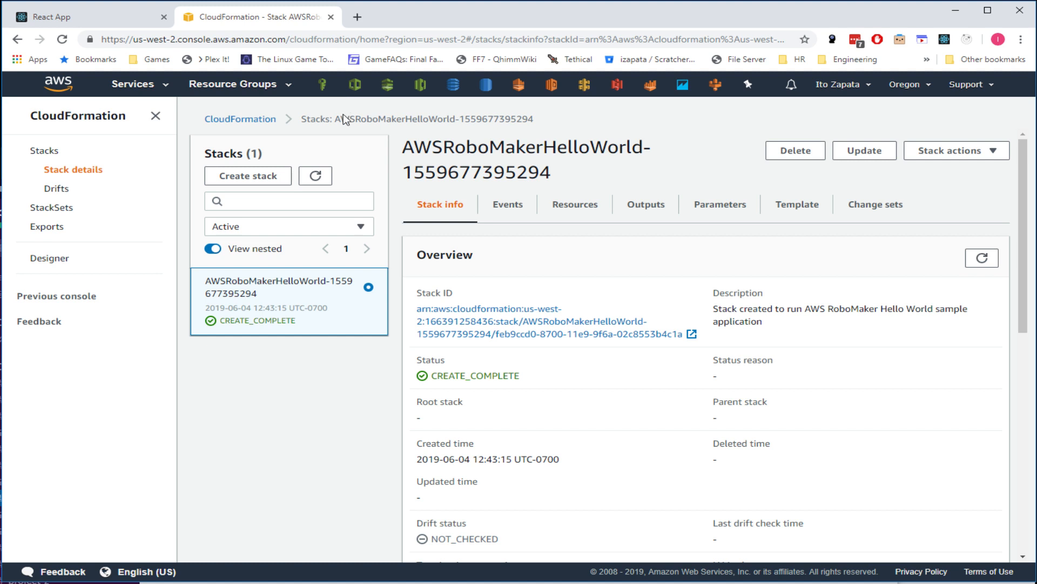
# - Start a new stack in the CloudFormation console, upload codepipeline.yaml from the aws folder as its template and continue to the stack details
pyautogui.click(264, 180)
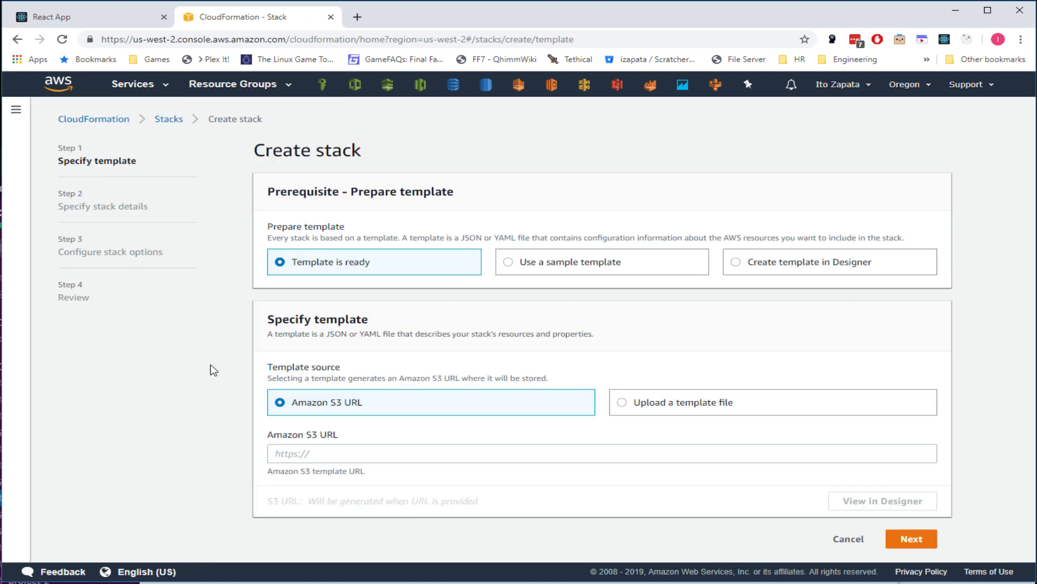
pyautogui.click(660, 403)
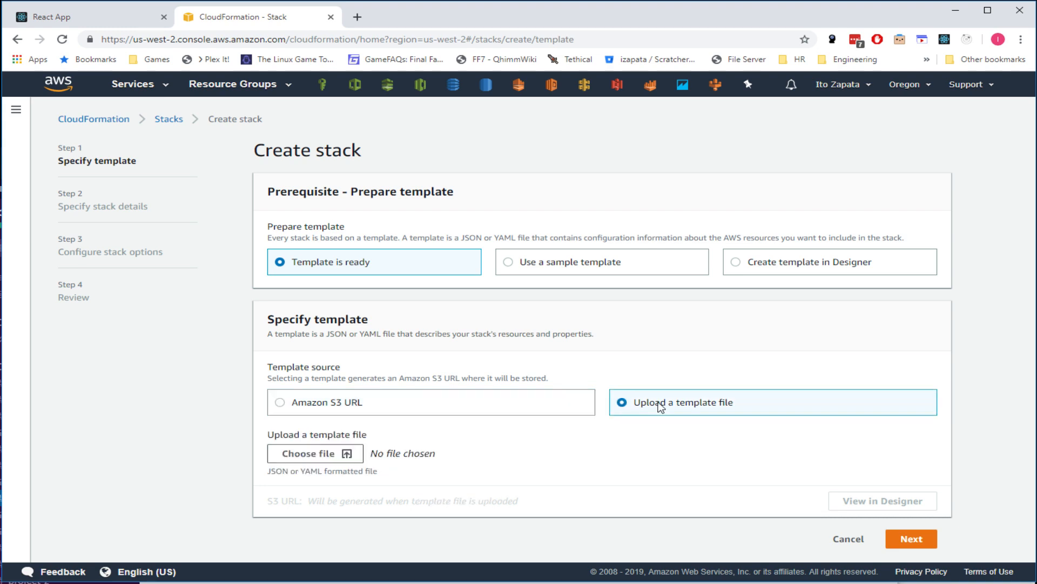
pyautogui.click(323, 454)
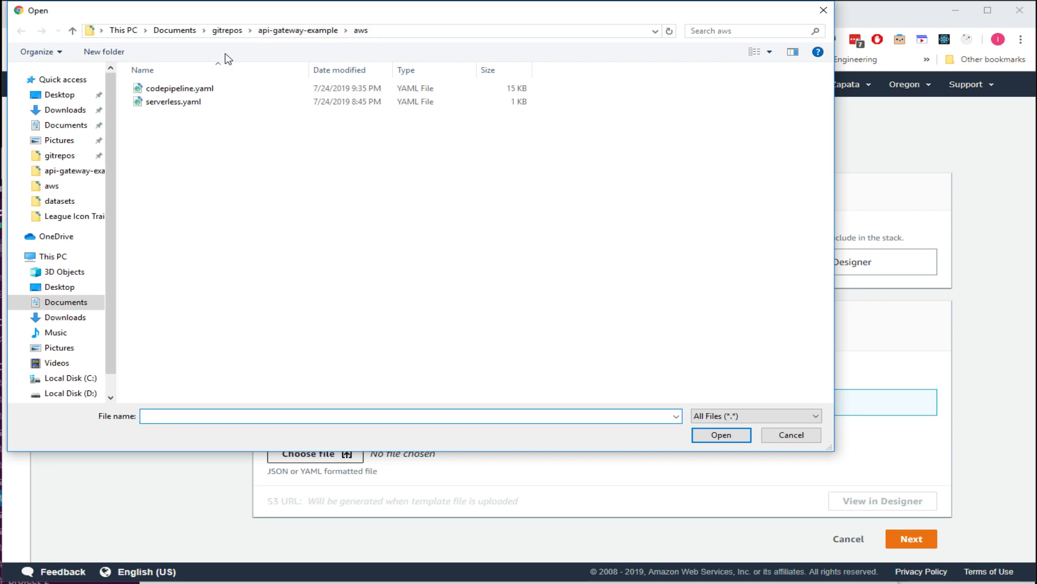
pyautogui.click(184, 90)
pyautogui.click(190, 105)
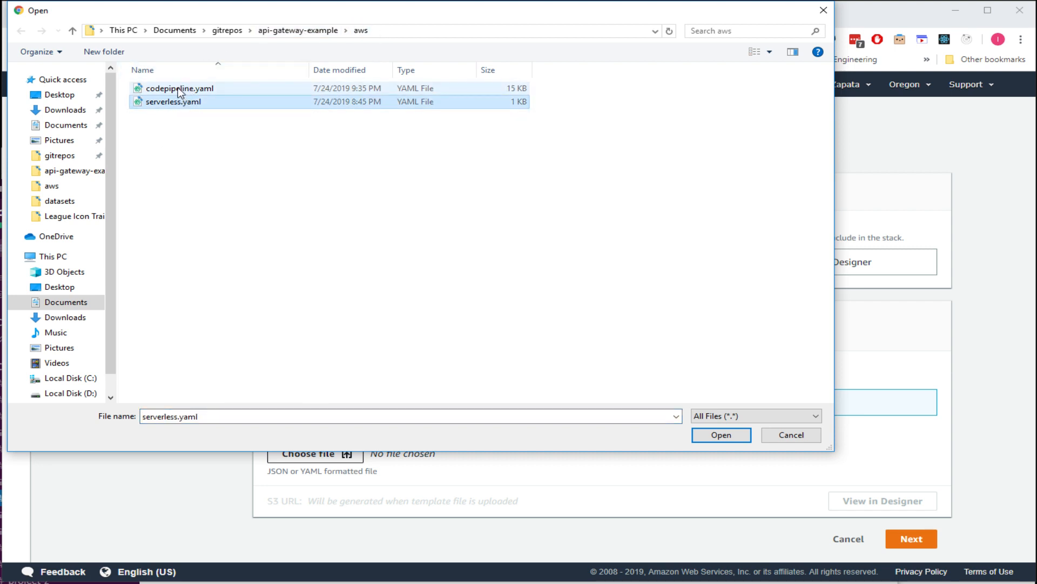
pyautogui.click(183, 90)
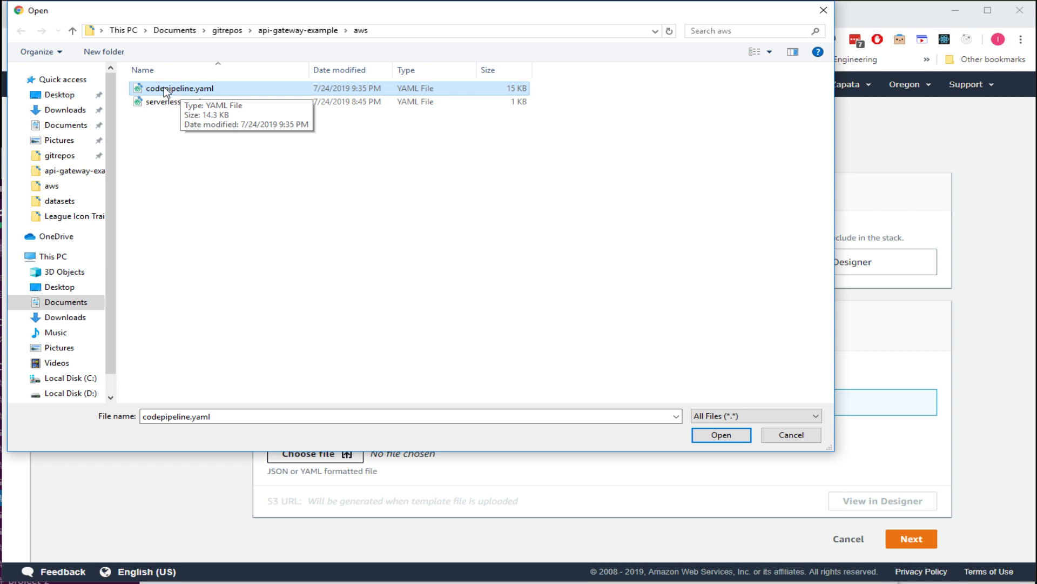
pyautogui.click(722, 435)
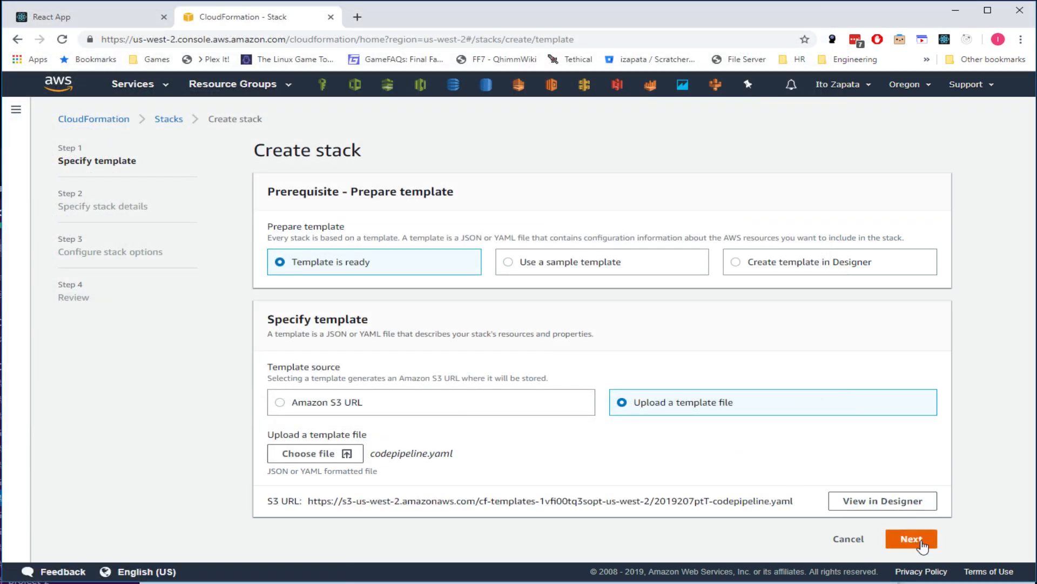
pyautogui.click(912, 538)
# - Look over the stack parameters and name the stack api-gateway-example
pyautogui.scroll(-2, 446, 378)
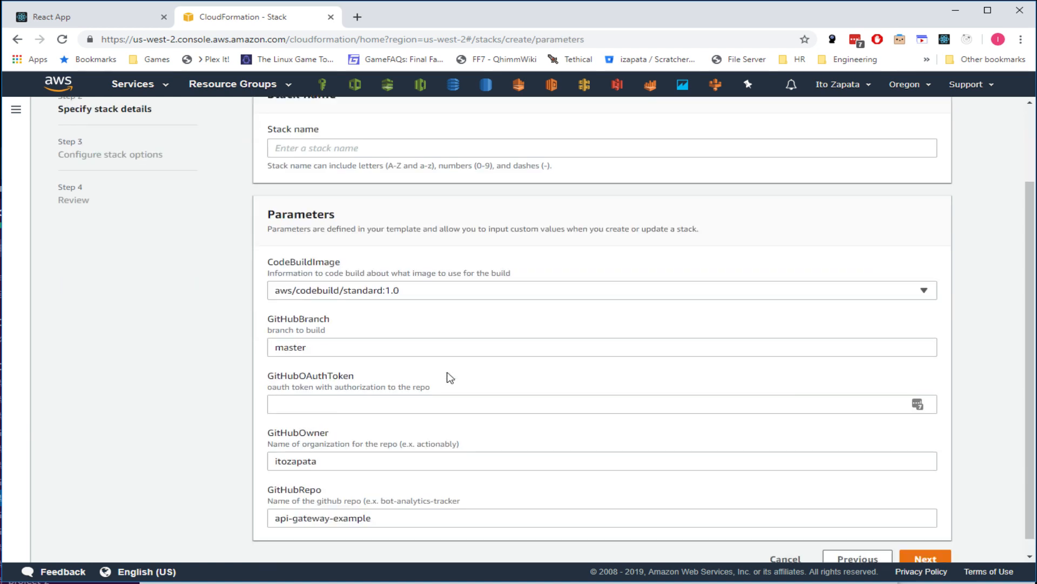
pyautogui.scroll(3, 445, 369)
pyautogui.click(297, 245)
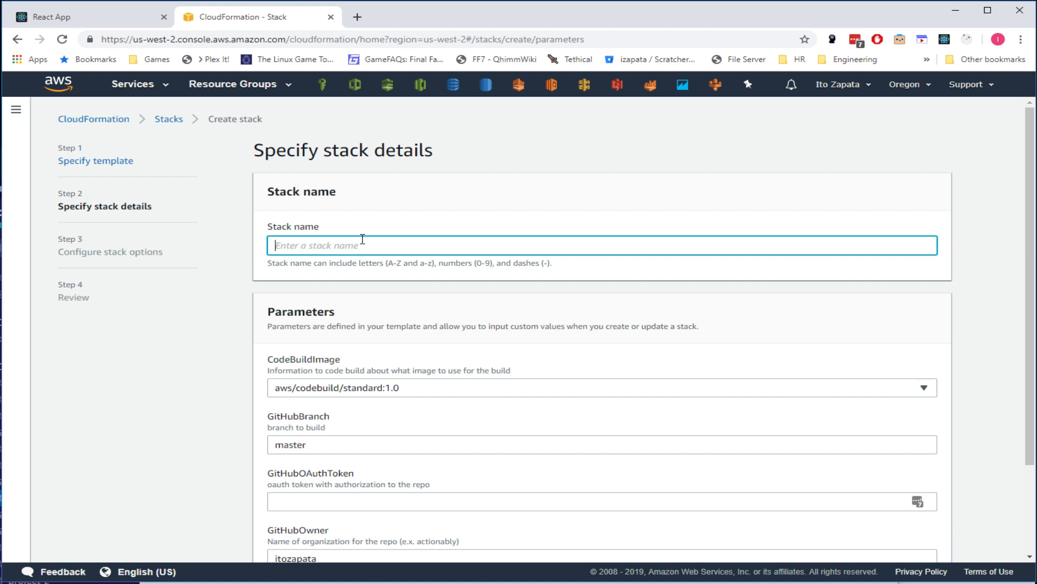
pyautogui.write('api-gateway')
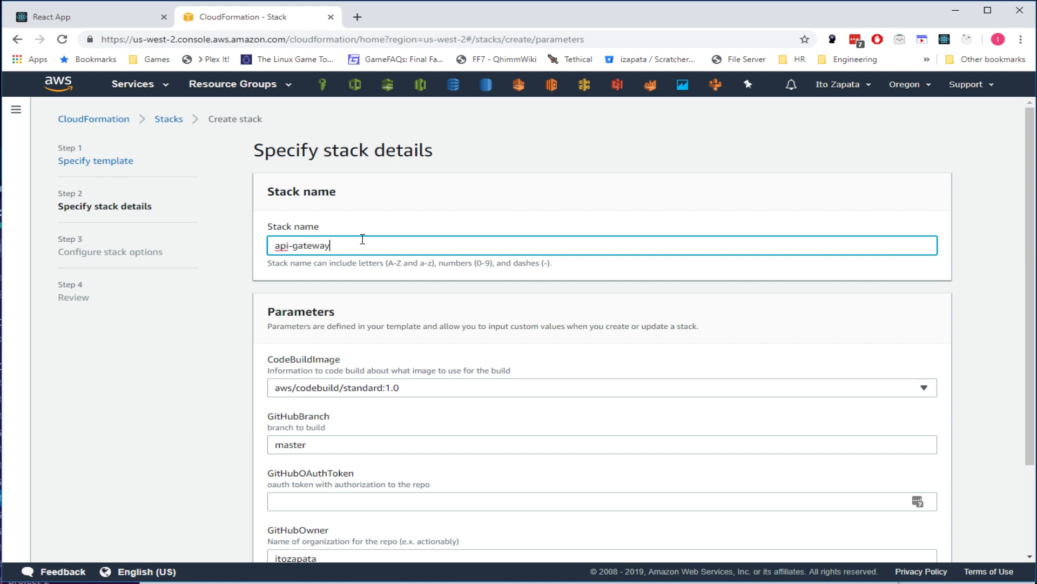
pyautogui.write('-example')
# - Choose aws/codebuild/standard:1.0 as the CodeBuildImage parameter
pyautogui.click(455, 388)
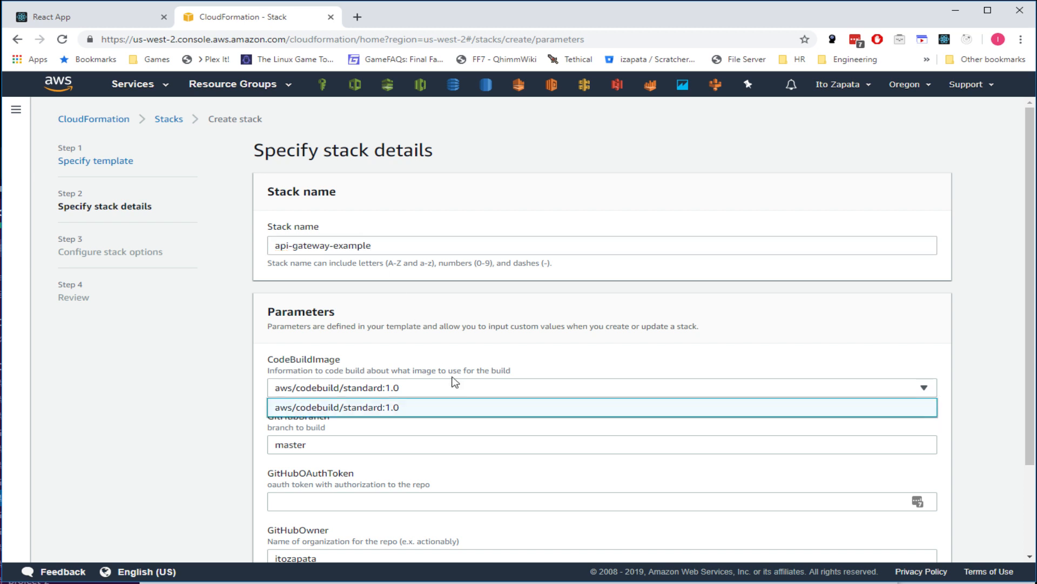
pyautogui.click(505, 359)
pyautogui.scroll(-2, 502, 345)
pyautogui.click(496, 278)
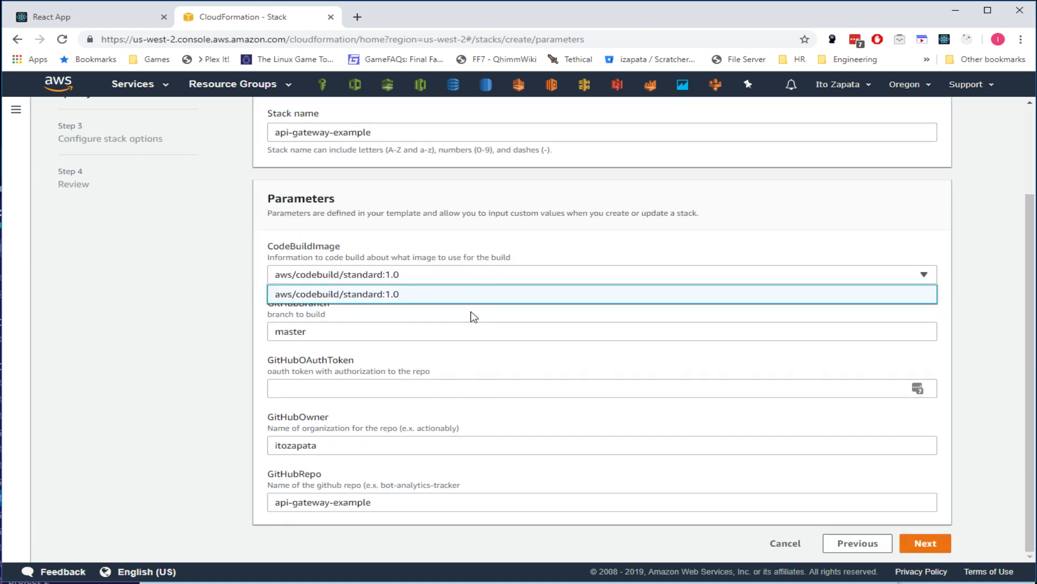
pyautogui.click(476, 295)
# - Check the prefilled GitHubBranch, GitHubOwner and GitHubRepo parameter values
pyautogui.moveTo(366, 332); pyautogui.dragTo(148, 342)
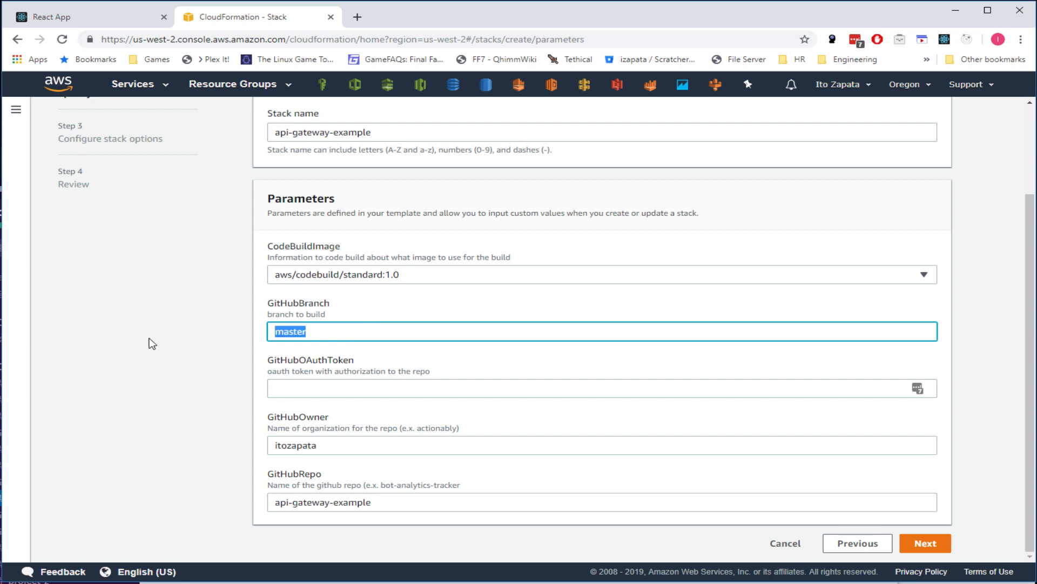
pyautogui.click(345, 331)
pyautogui.moveTo(356, 442); pyautogui.dragTo(161, 440)
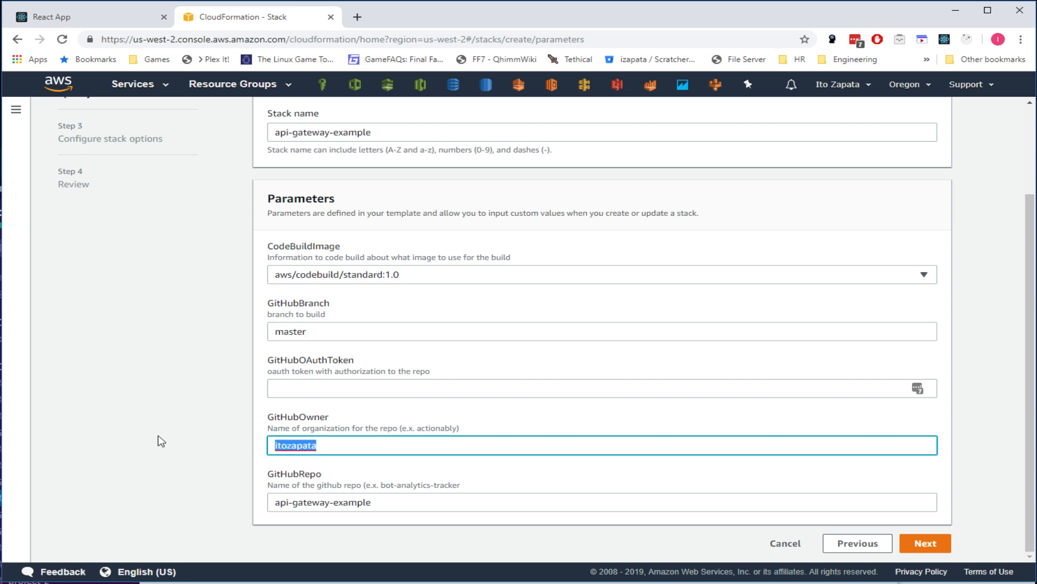
pyautogui.moveTo(409, 503); pyautogui.dragTo(221, 493)
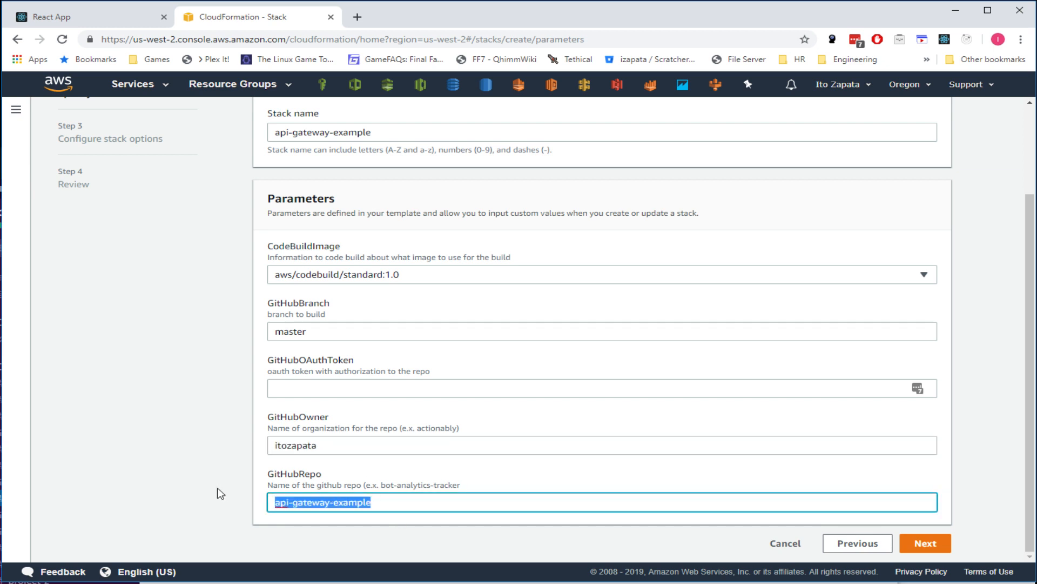
# - Find the GitHub build access token in the LastPass vault by searching for github, and paste it into the GitHubOAuthToken parameter
pyautogui.click(353, 385)
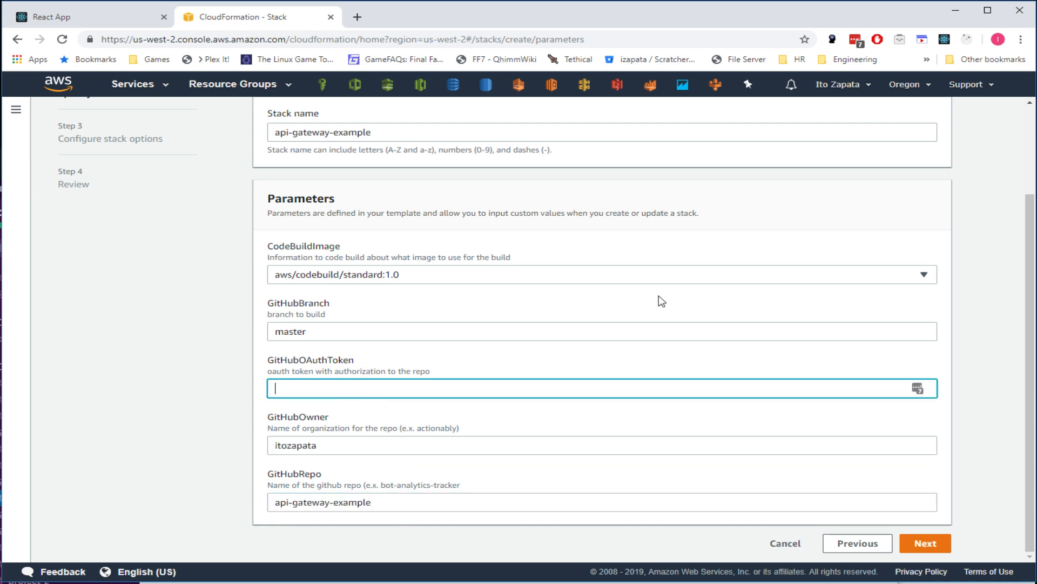
pyautogui.click(856, 40)
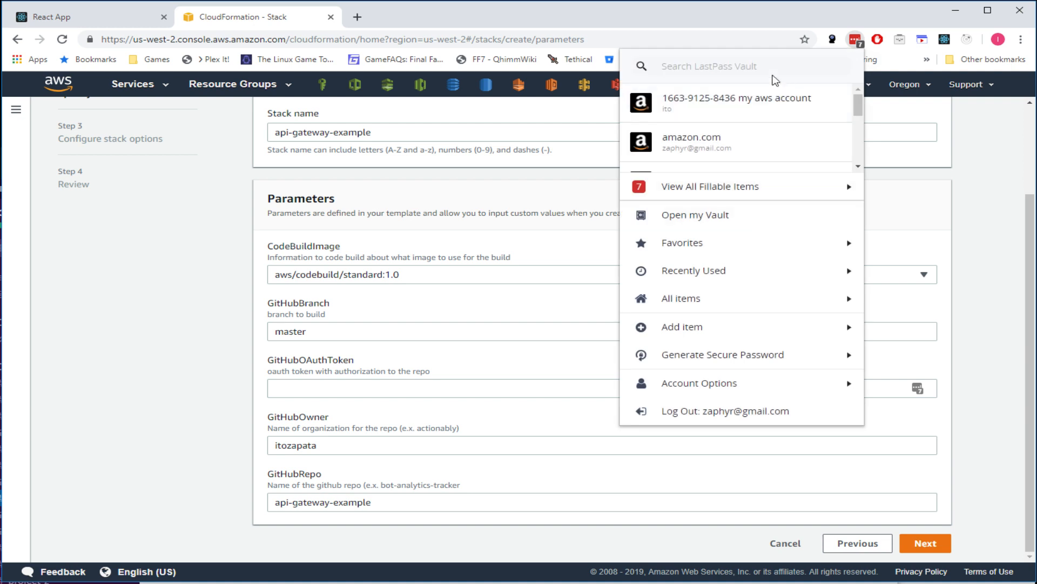
pyautogui.write('github')
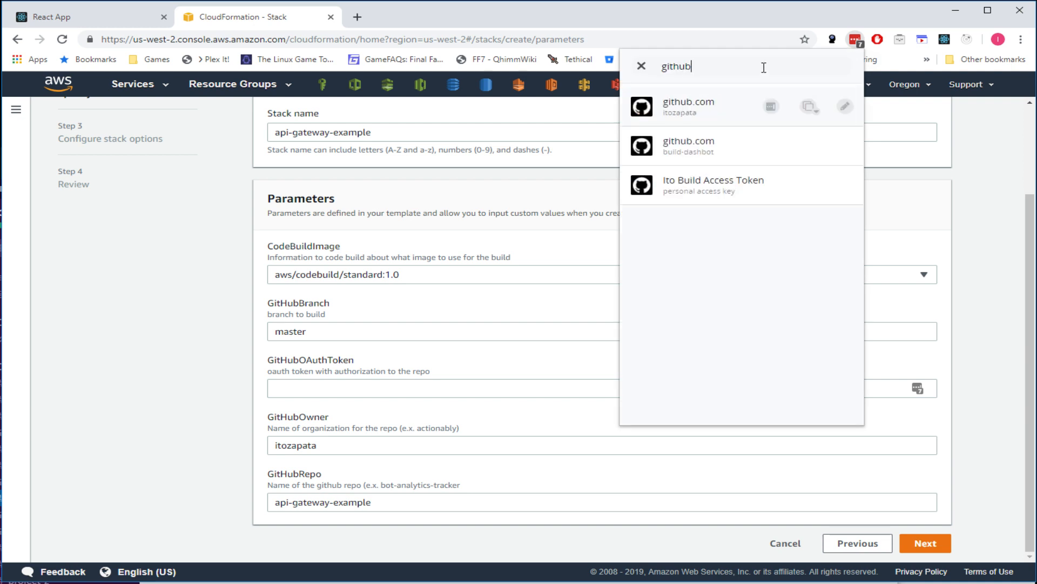
pyautogui.click(807, 187)
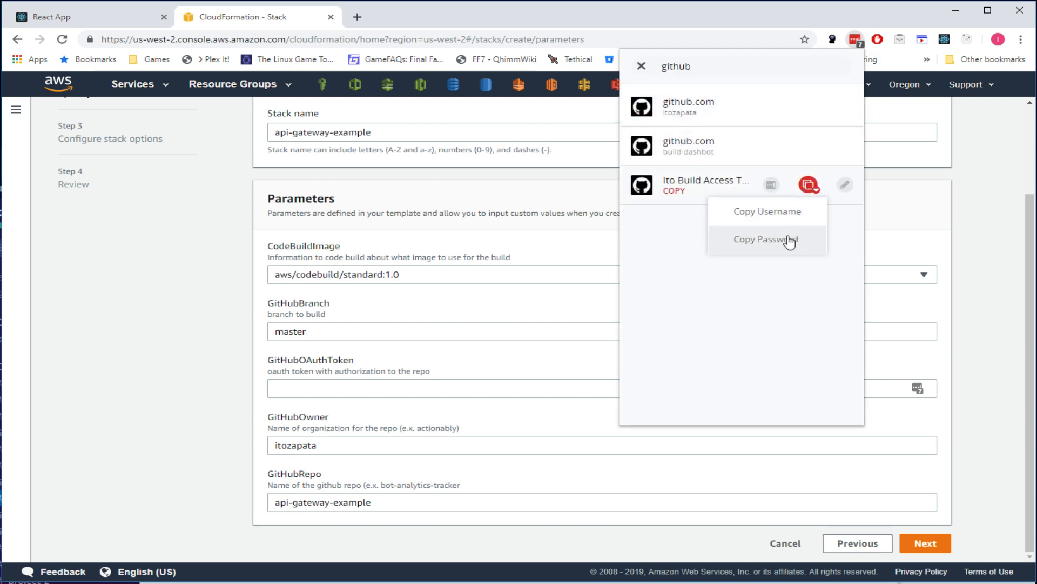
pyautogui.click(788, 237)
pyautogui.hotkey('ctrl', 'v')
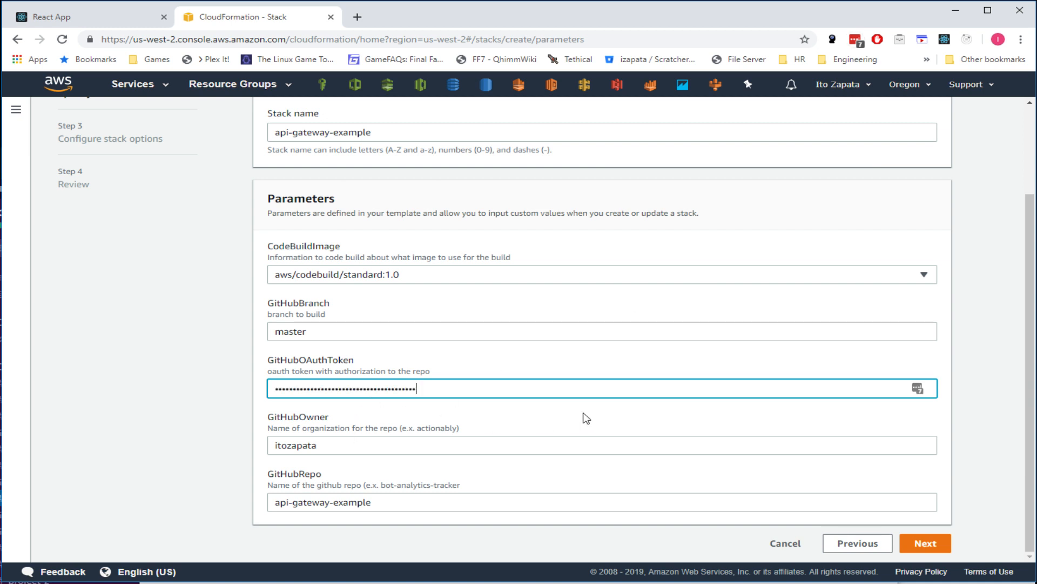
# - Keep the default stack options and review the api-gateway-example stack's template, parameters and creation settings
pyautogui.click(926, 545)
pyautogui.scroll(-5, 598, 326)
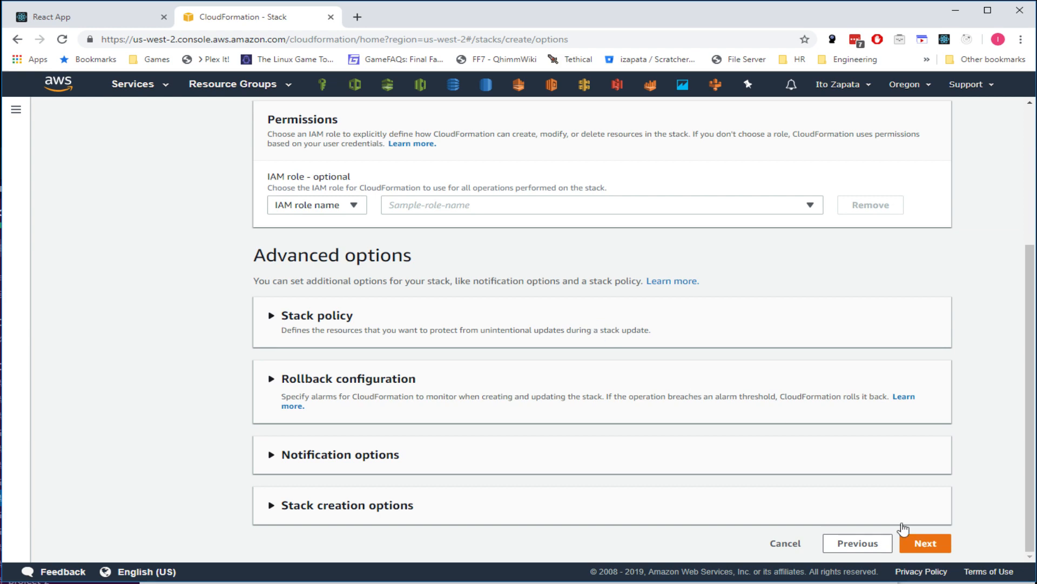
pyautogui.click(926, 546)
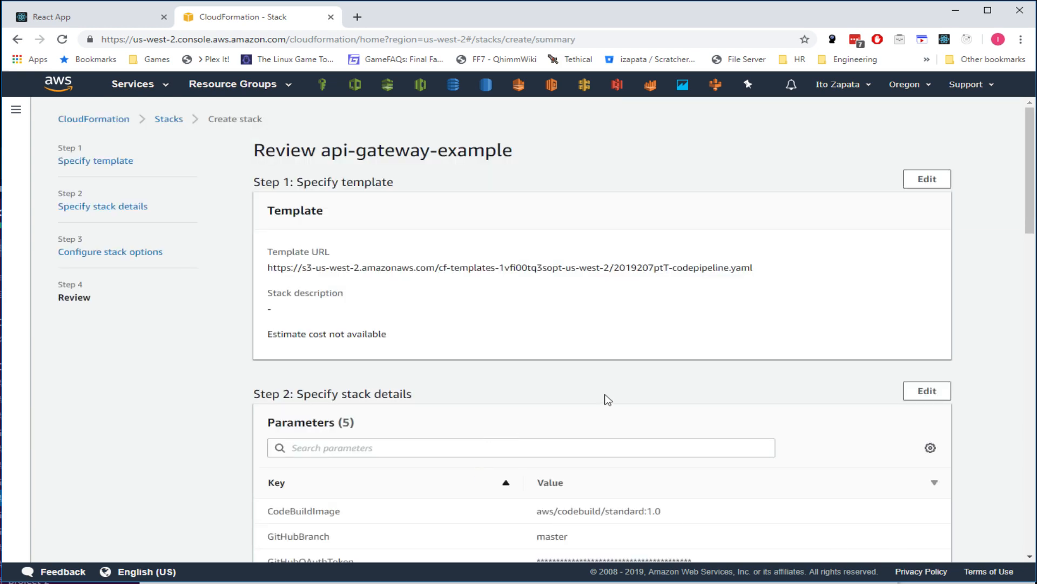
pyautogui.scroll(-5, 479, 313)
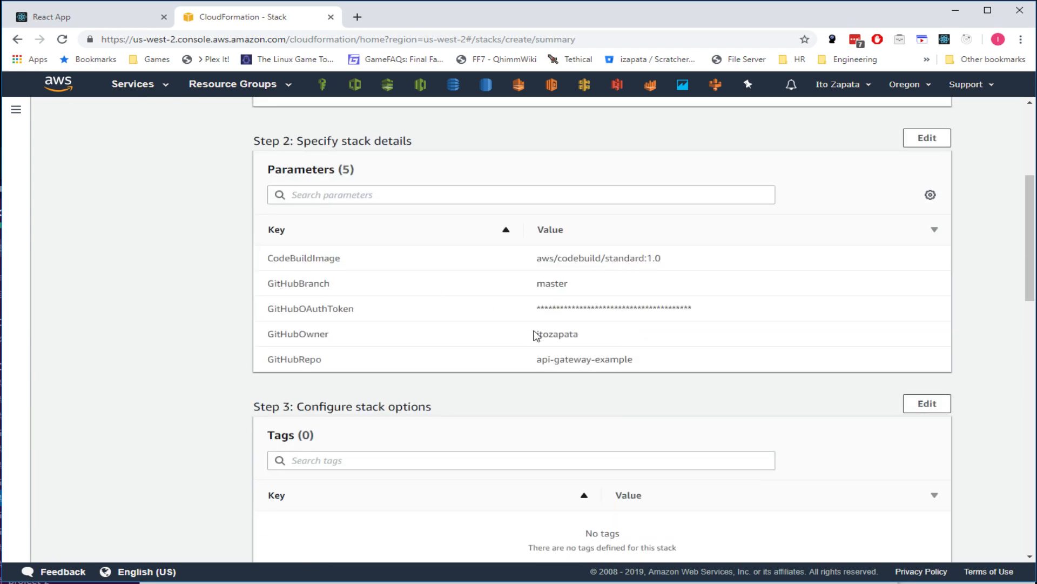
pyautogui.scroll(-4, 534, 332)
pyautogui.scroll(-10, 537, 315)
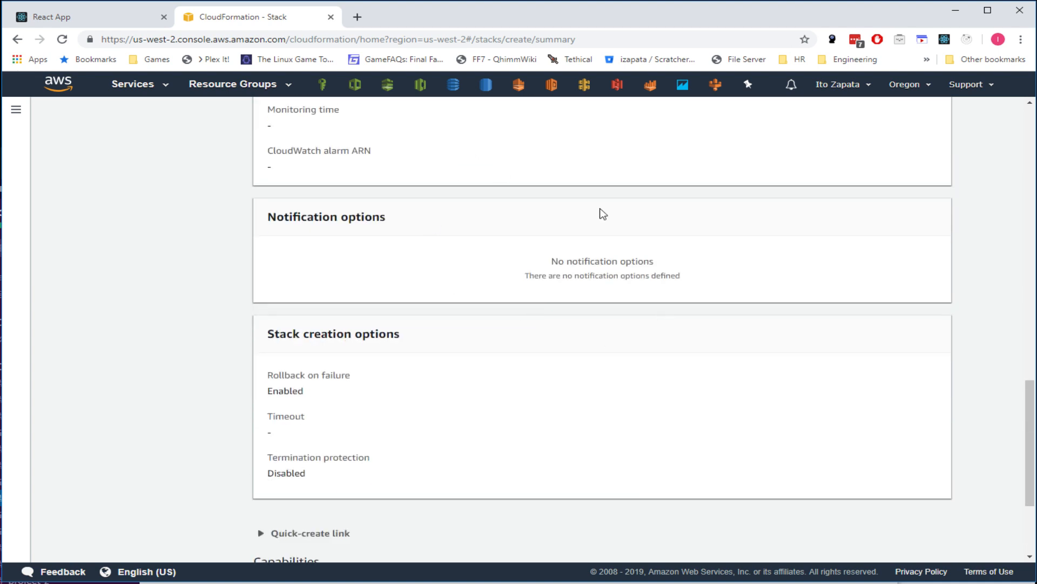
pyautogui.scroll(-3, 545, 313)
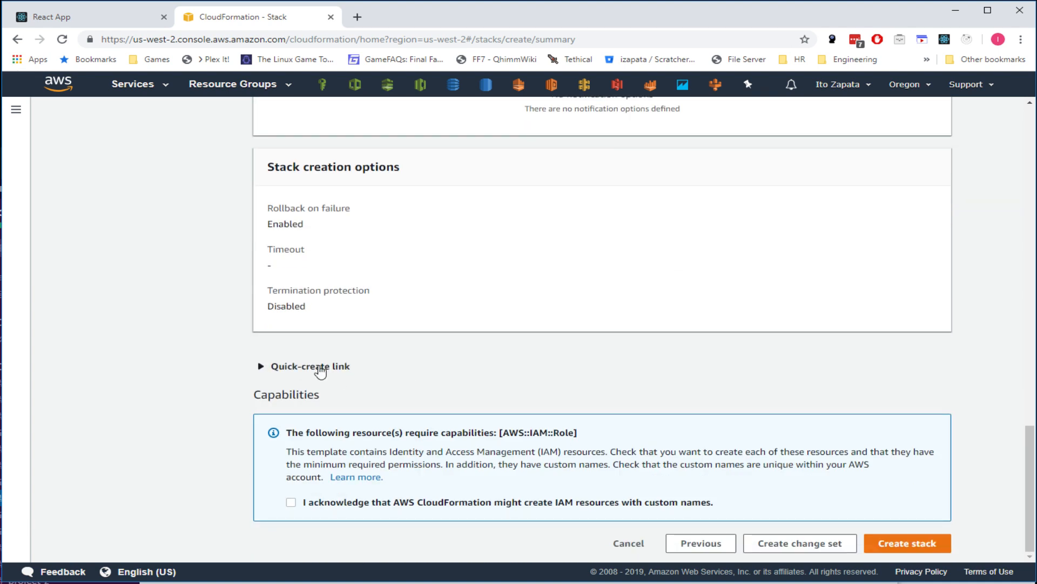
# - Acknowledge that CloudFormation might create IAM resources with custom names, and create the stack
pyautogui.click(464, 502)
pyautogui.moveTo(498, 432); pyautogui.dragTo(606, 436)
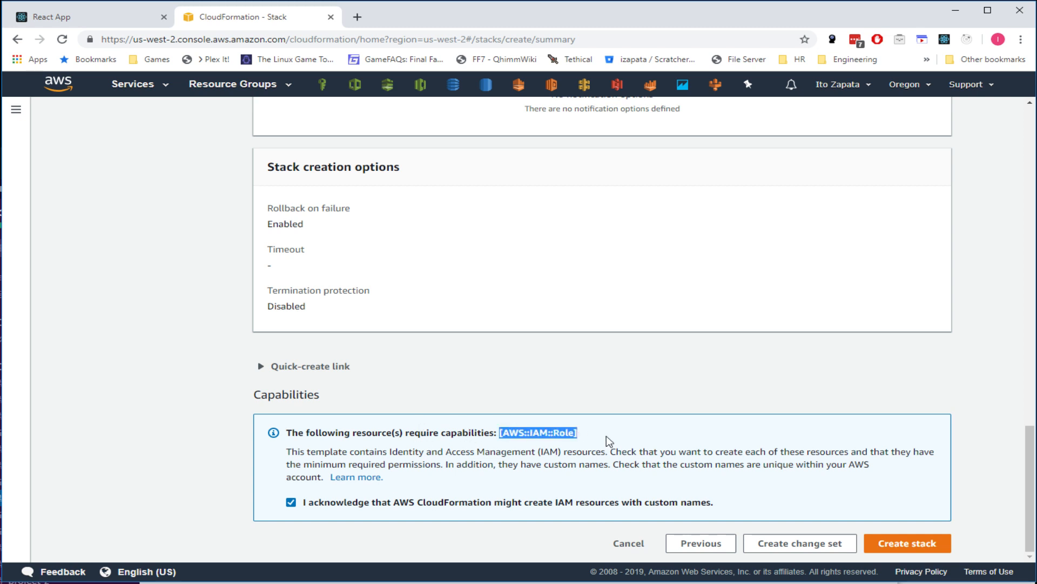
pyautogui.click(960, 535)
pyautogui.click(921, 546)
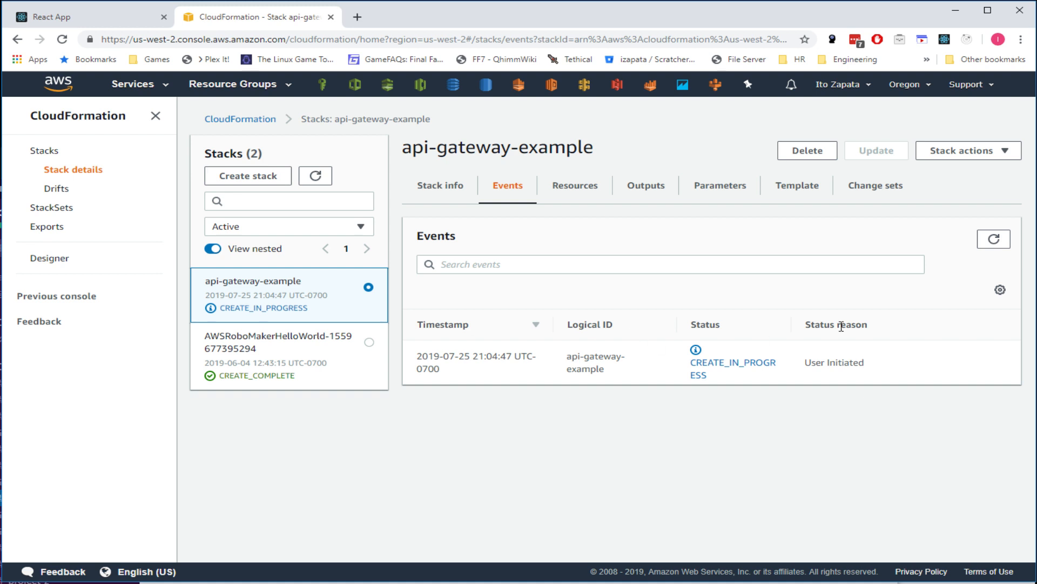
# - Refresh the stack's events and examine the S3BuildBucket, CloudformationDeploymentRole and CodePipelineRole entries
pyautogui.click(993, 239)
pyautogui.scroll(-2, 777, 407)
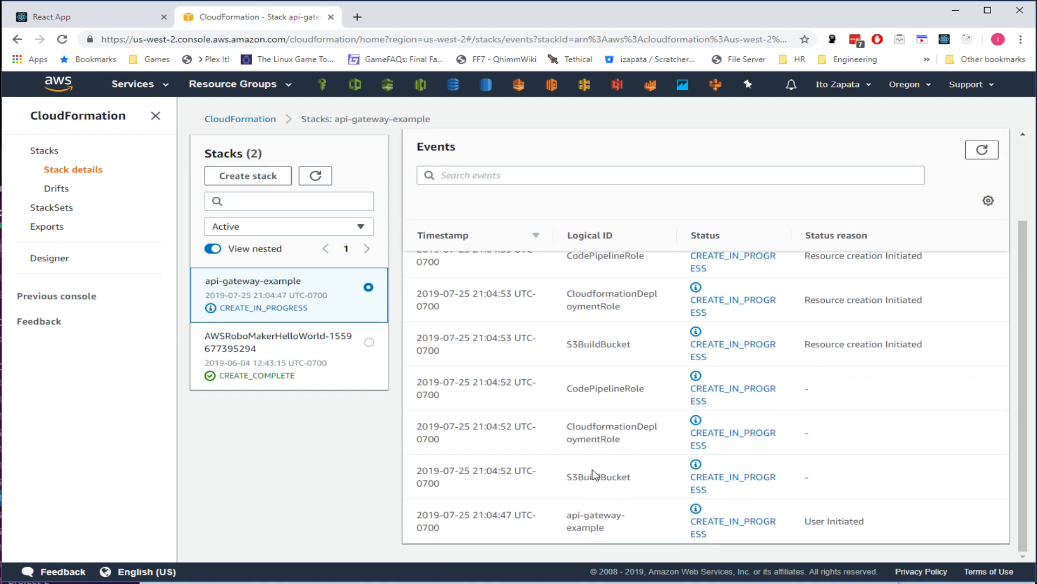
pyautogui.moveTo(572, 476); pyautogui.dragTo(644, 469)
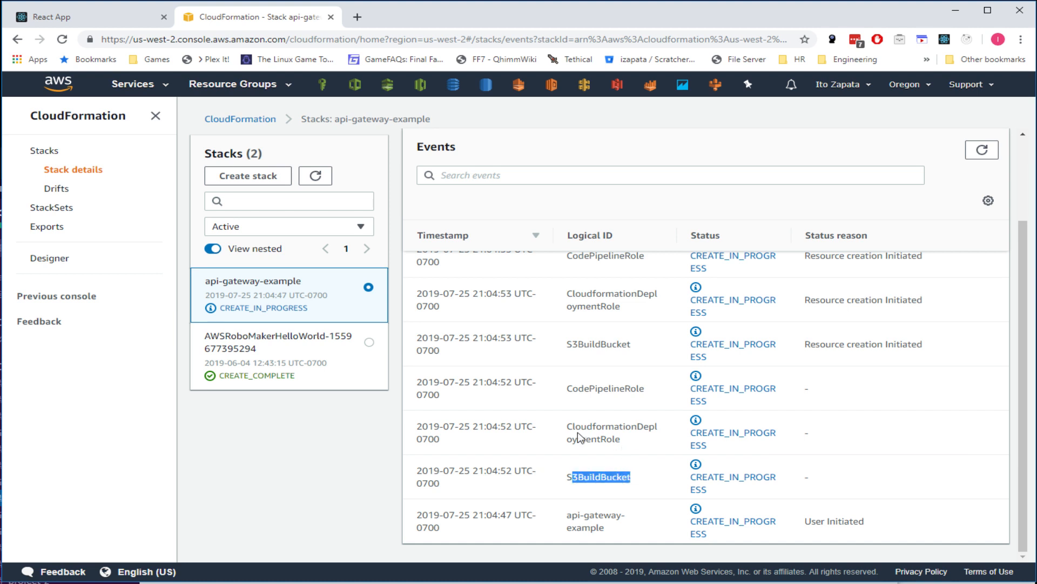
pyautogui.moveTo(573, 426); pyautogui.dragTo(624, 443)
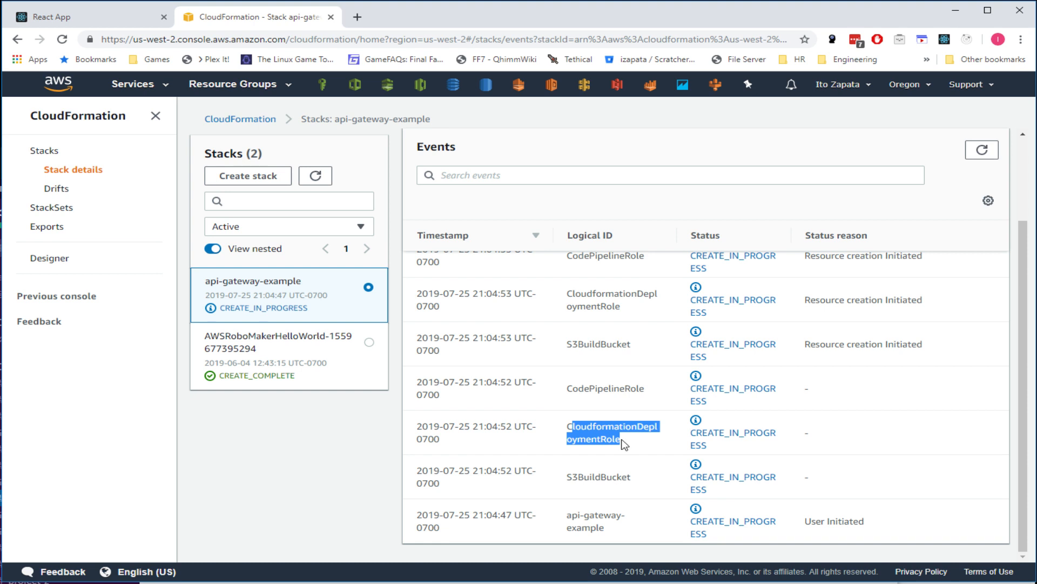
pyautogui.doubleClick(605, 435)
pyautogui.scroll(2, 605, 435)
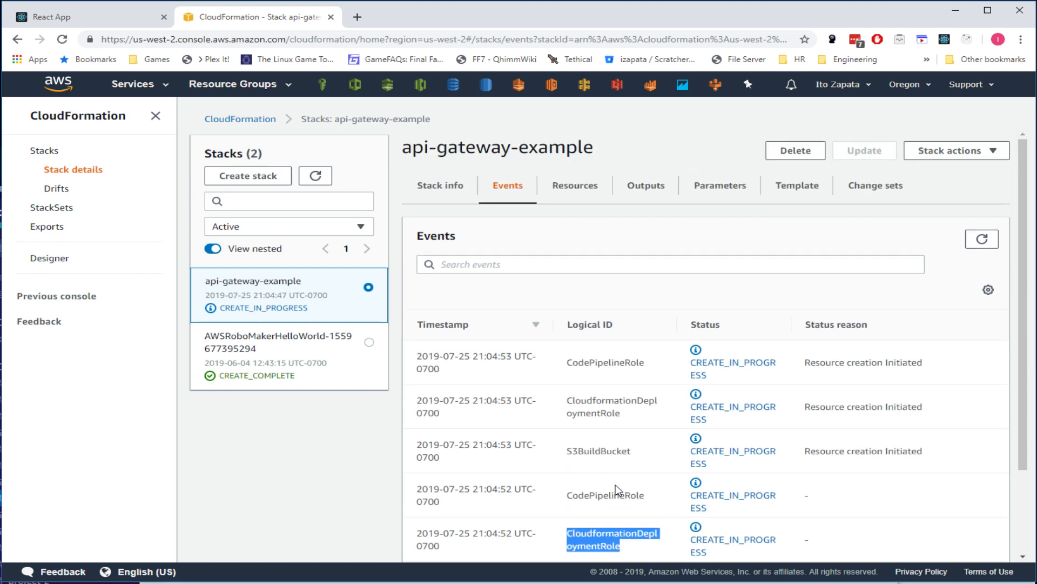
pyautogui.doubleClick(618, 493)
pyautogui.doubleClick(614, 451)
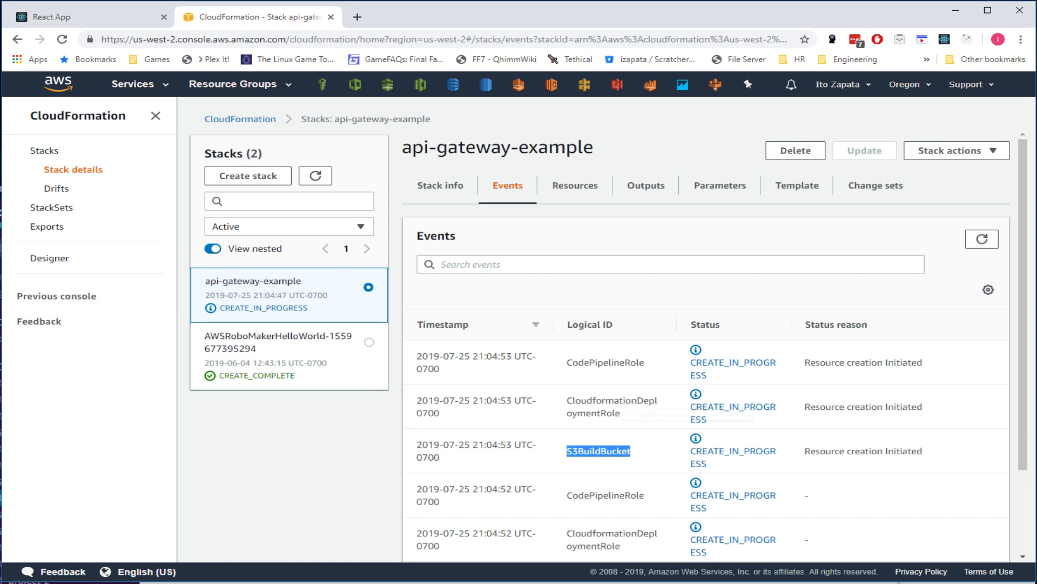
# - Switch to WebStorm and expand the folded ArtifactStore and Name properties of the Pipeline resource in codepipeline.yaml
pyautogui.hotkey('alt', 'Tab')
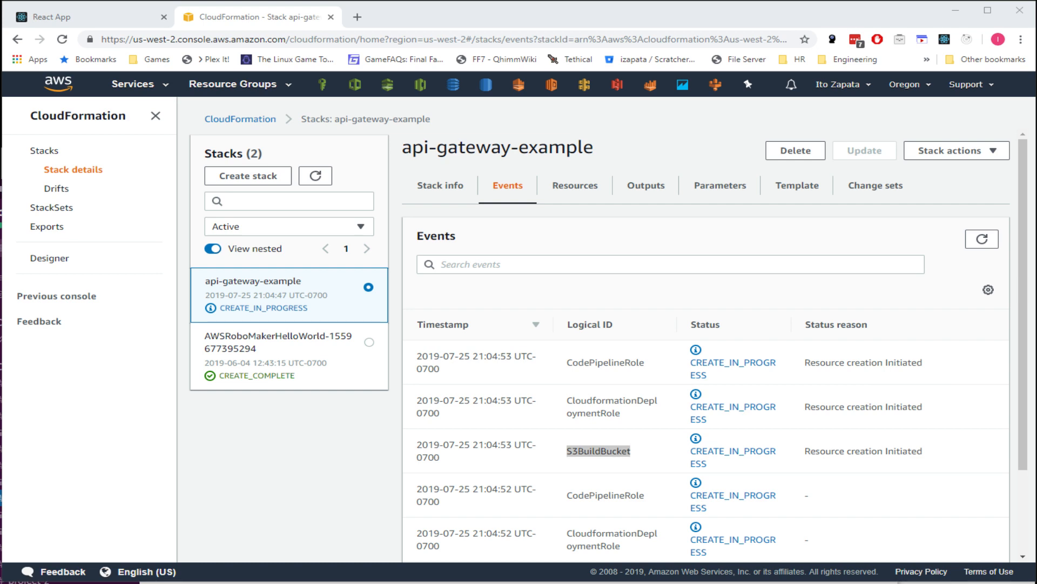
pyautogui.hotkey('alt', 'Tab')
pyautogui.click(378, 355)
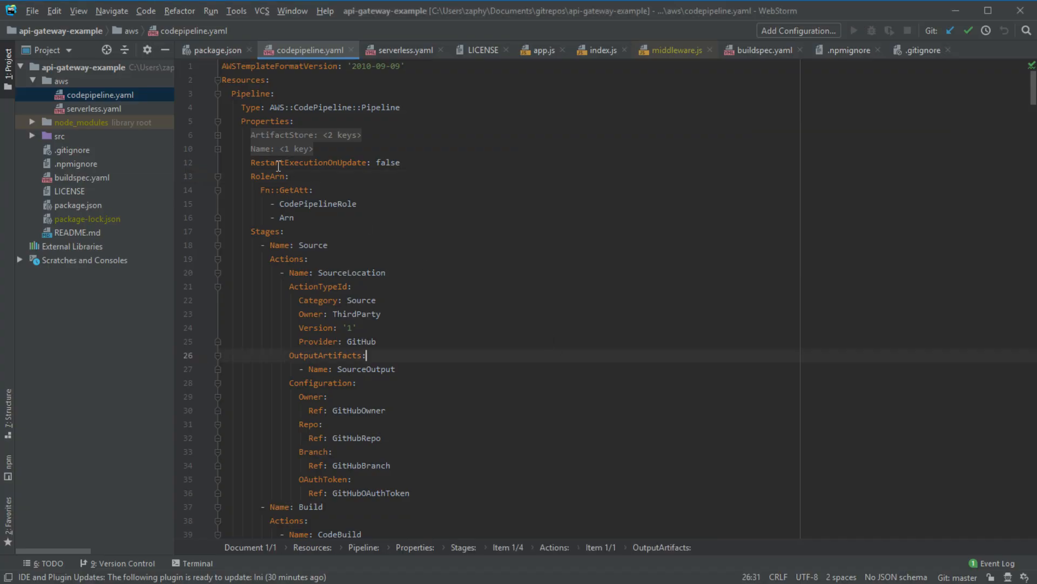
pyautogui.click(218, 135)
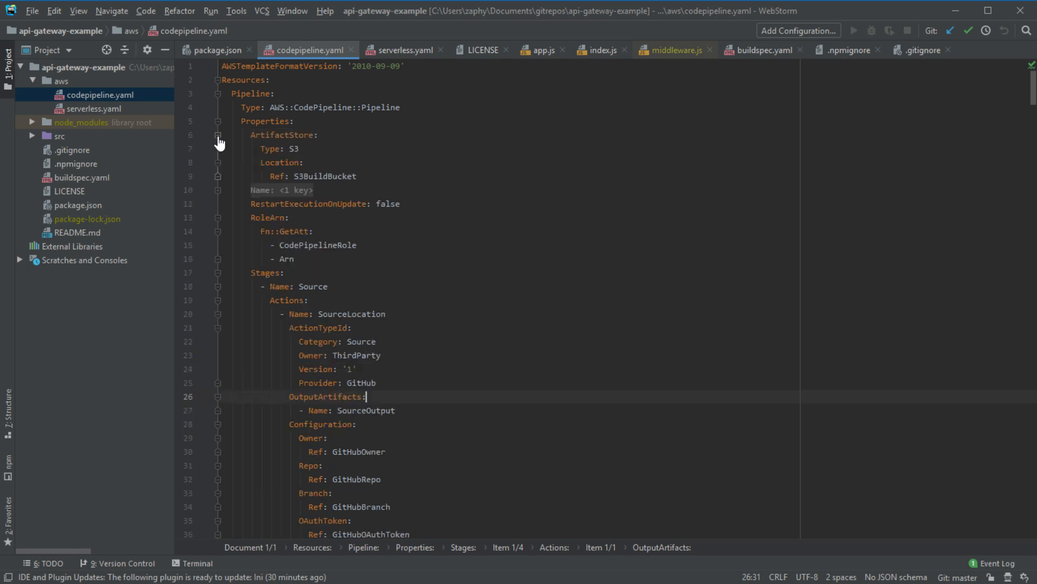
pyautogui.click(217, 190)
pyautogui.click(702, 324)
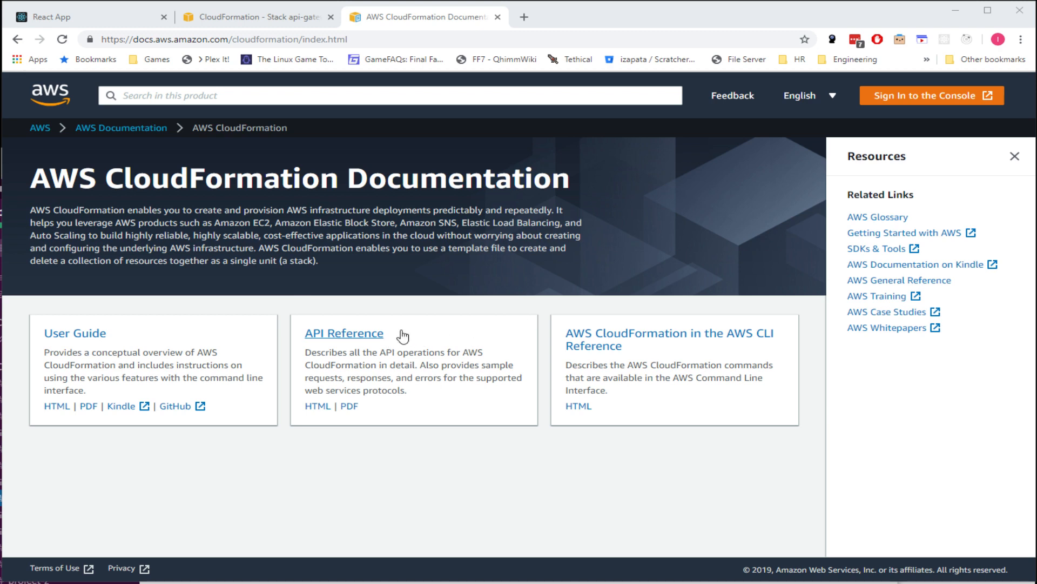
# - Browse the Actions and Data Types lists in the AWS CloudFormation API Reference, then return to the documentation overview
pyautogui.click(360, 333)
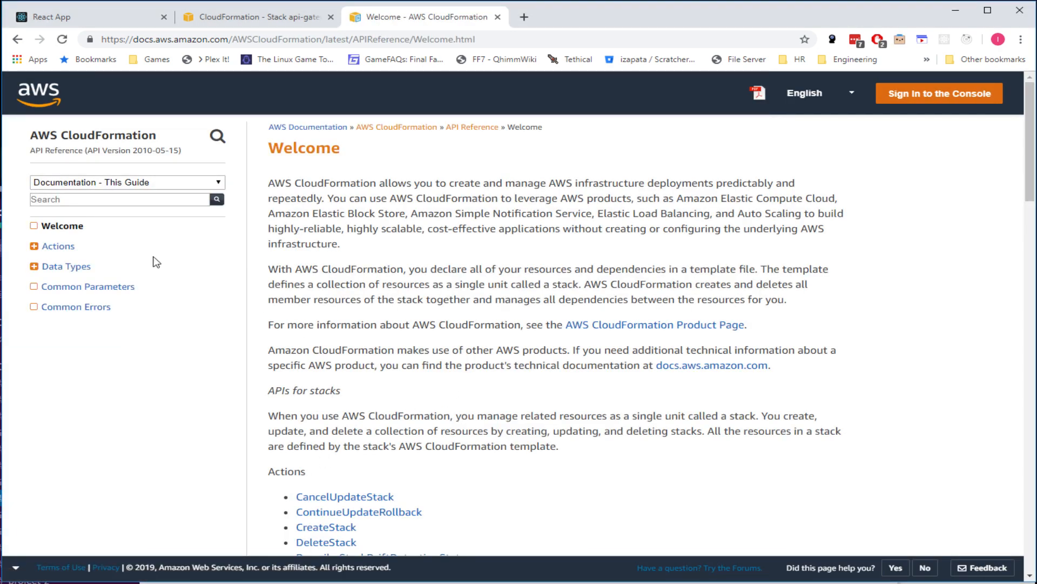
pyautogui.click(33, 247)
pyautogui.scroll(-12, 70, 389)
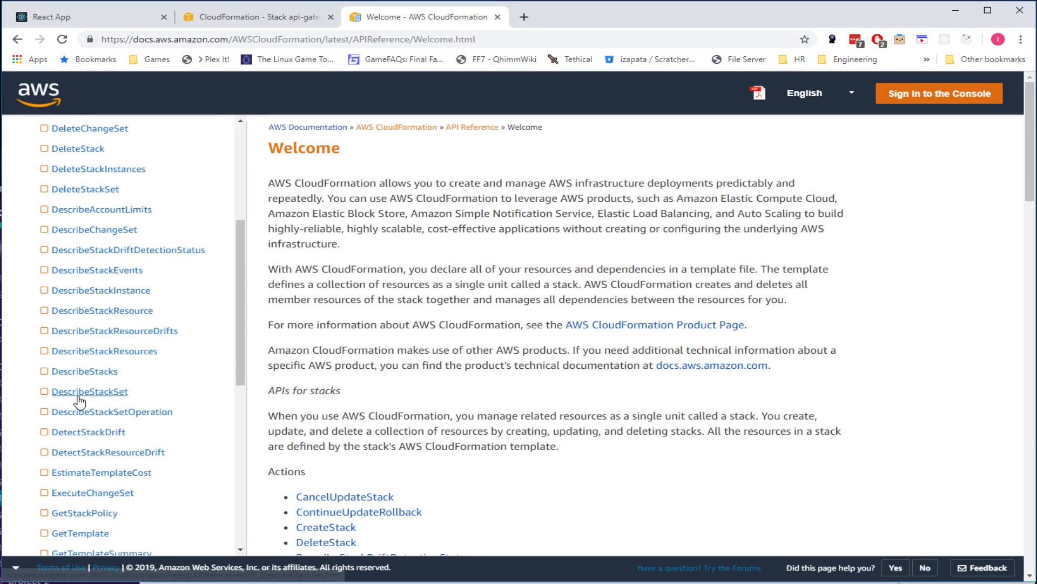
pyautogui.scroll(10, 78, 400)
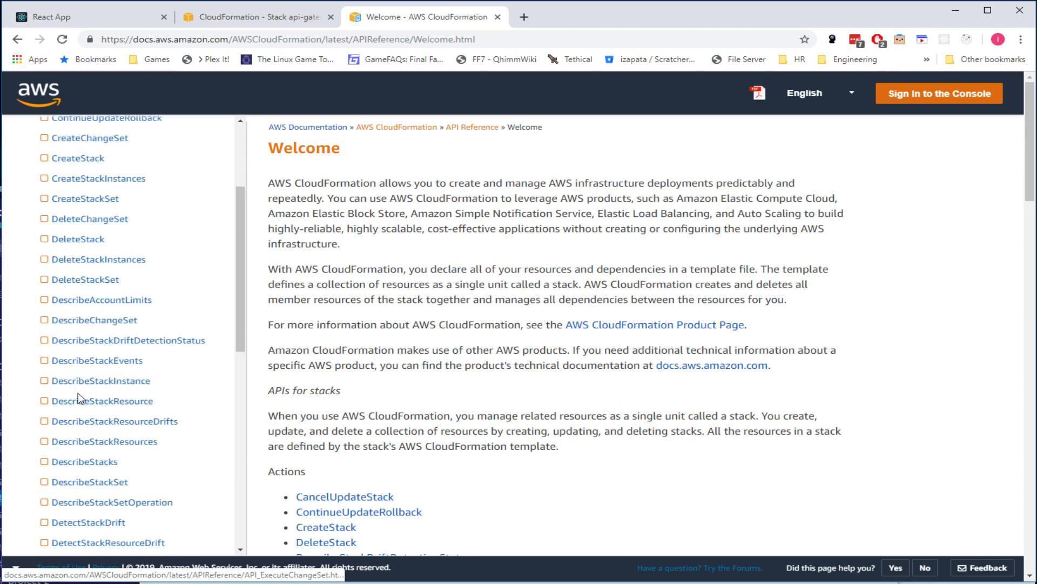
pyautogui.scroll(-10, 65, 432)
pyautogui.click(33, 494)
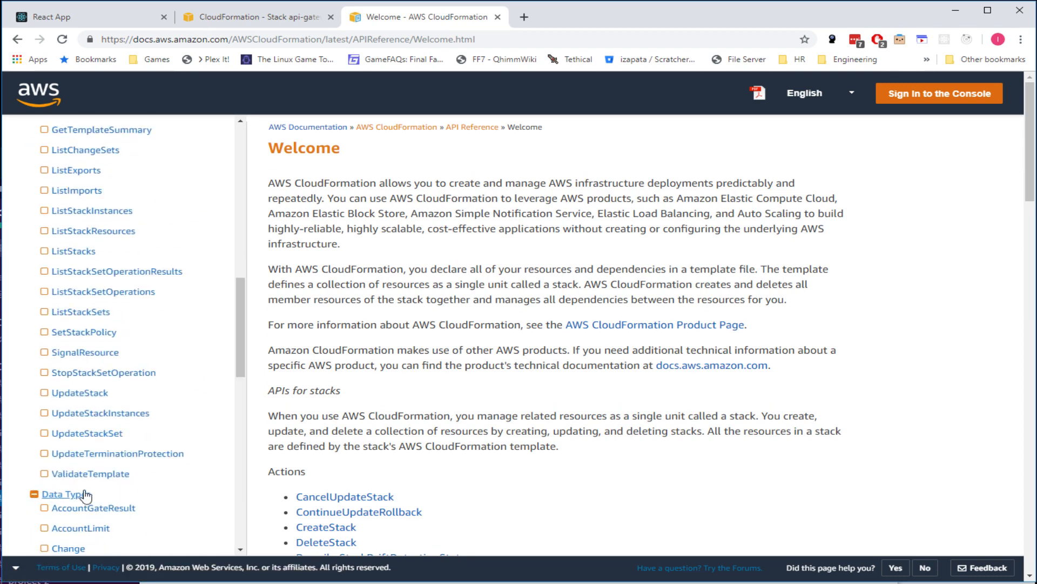
pyautogui.scroll(-12, 81, 494)
pyautogui.scroll(-3, 108, 494)
pyautogui.scroll(15, 108, 492)
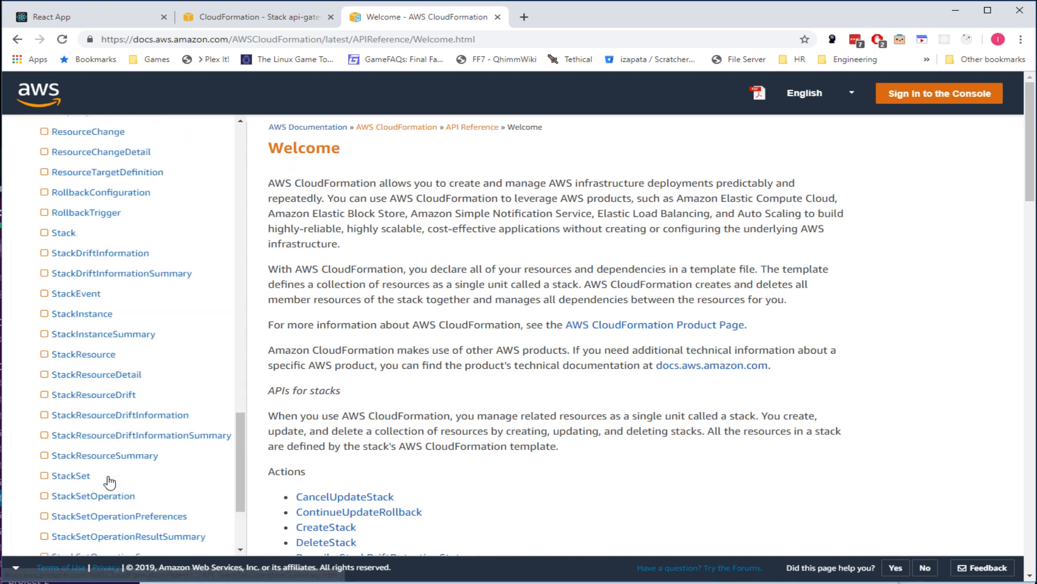
pyautogui.click(15, 39)
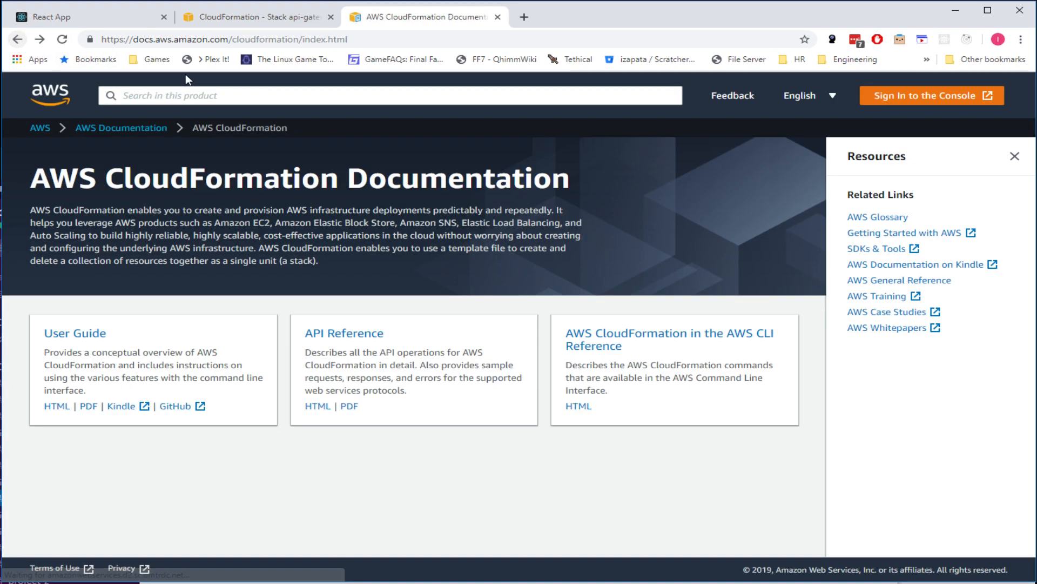
# - Search the web for "couldformation lambda" and open the AWS::Lambda::Function documentation page
pyautogui.click(441, 33)
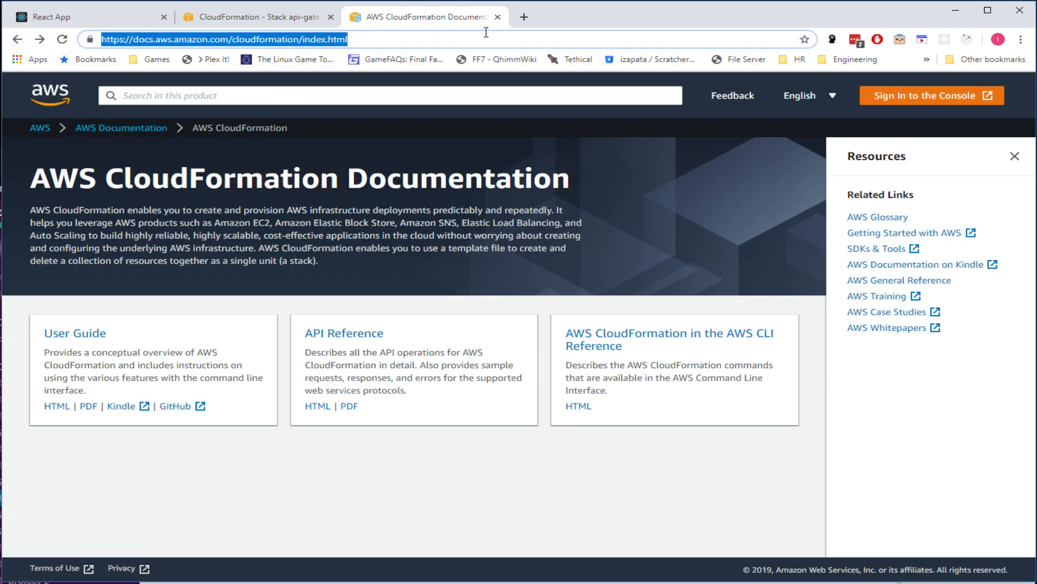
pyautogui.write('couldformation ')
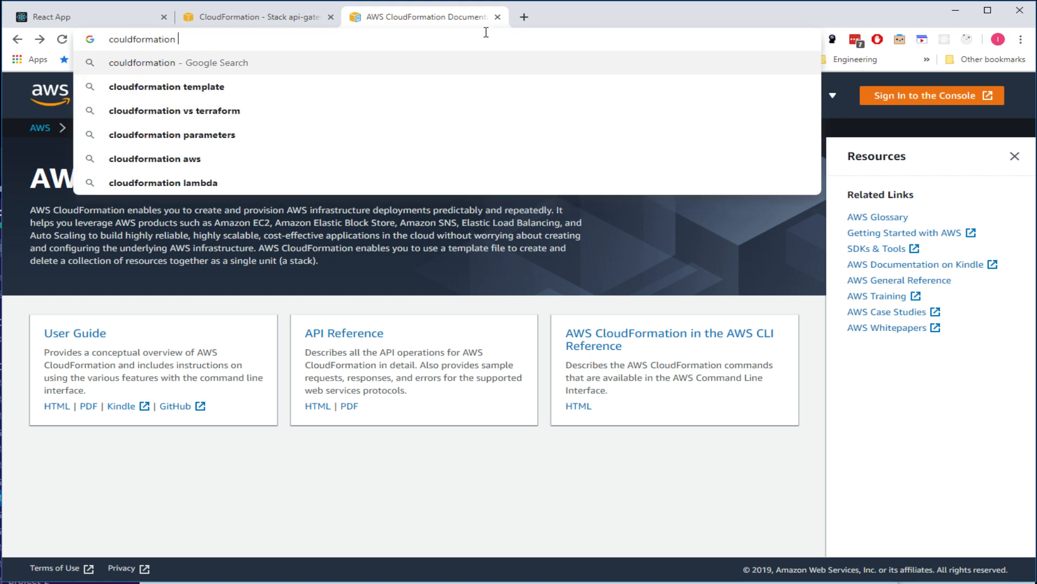
pyautogui.write('lambda')
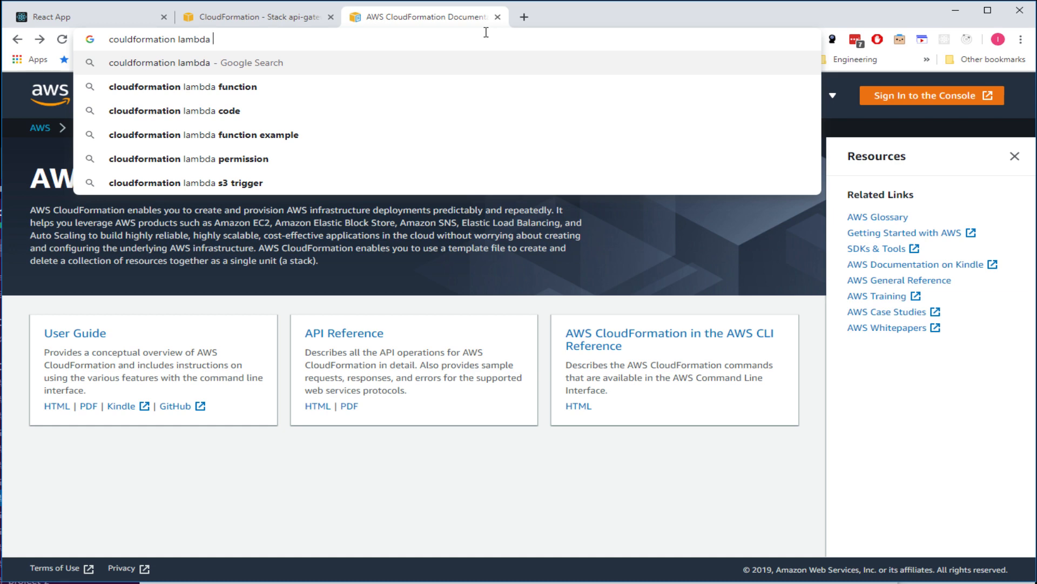
pyautogui.press('Return')
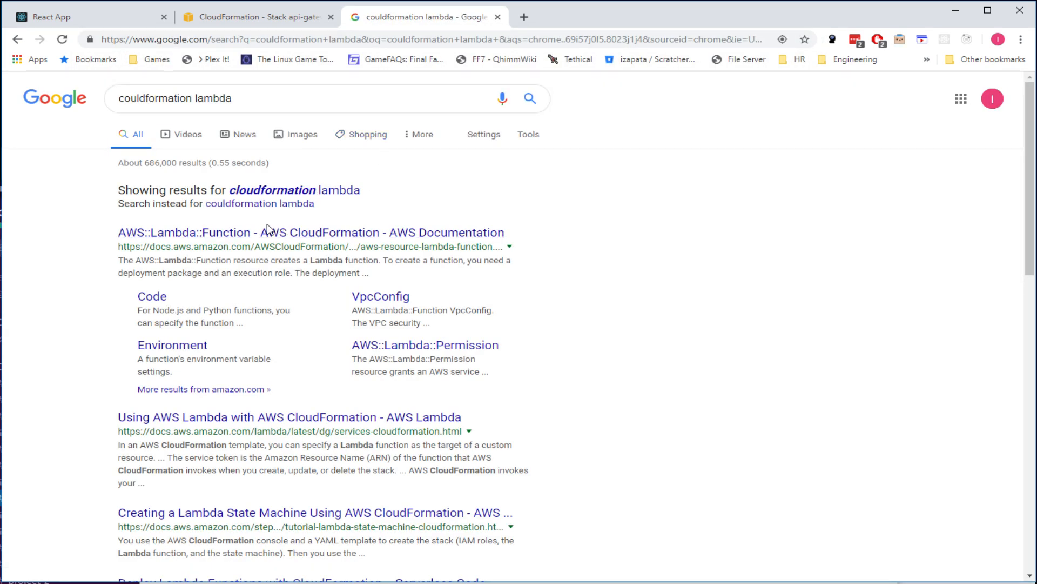
pyautogui.click(254, 232)
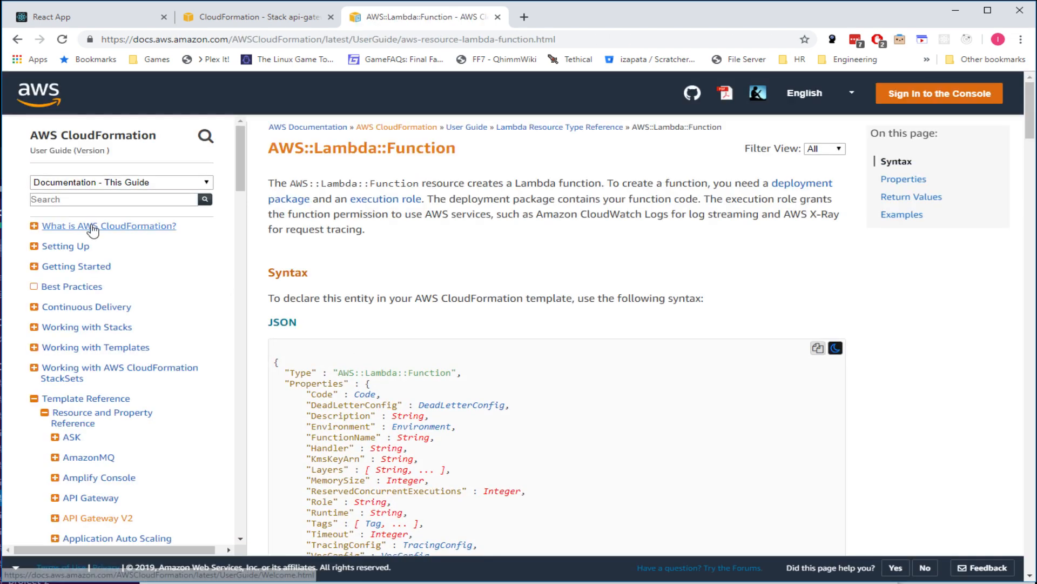
# - Browse the CloudFormation resource and property reference list down to the Lambda resource types
pyautogui.scroll(-5, 58, 297)
pyautogui.scroll(3, 58, 292)
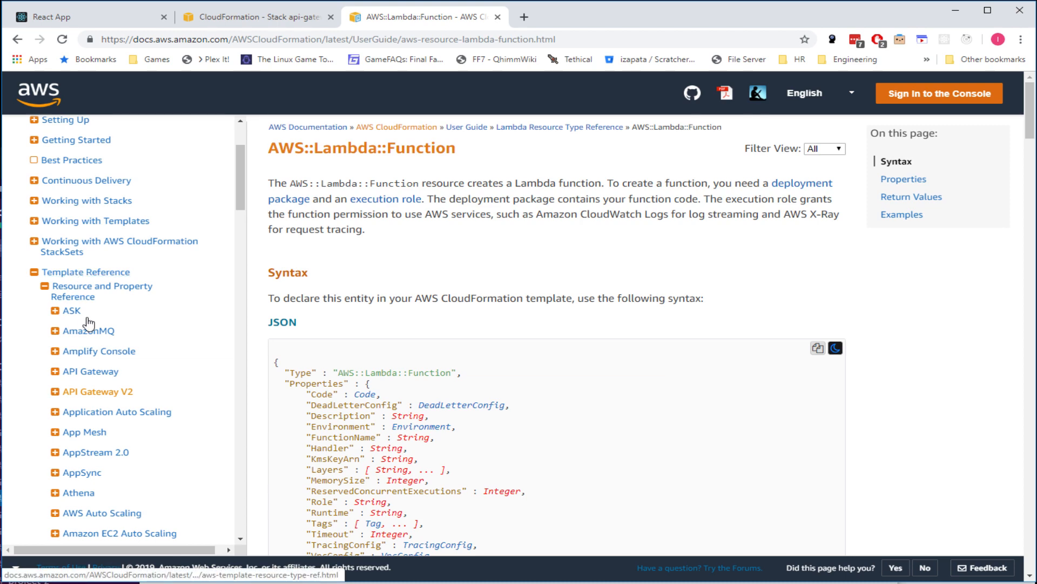
pyautogui.scroll(-1, 82, 332)
pyautogui.scroll(-11, 83, 331)
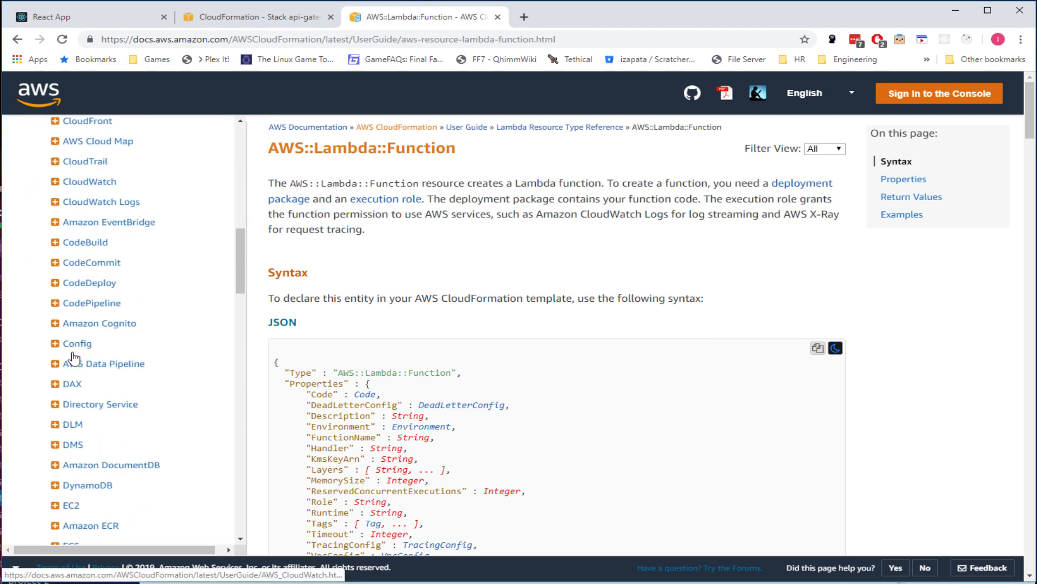
pyautogui.scroll(-9, 87, 336)
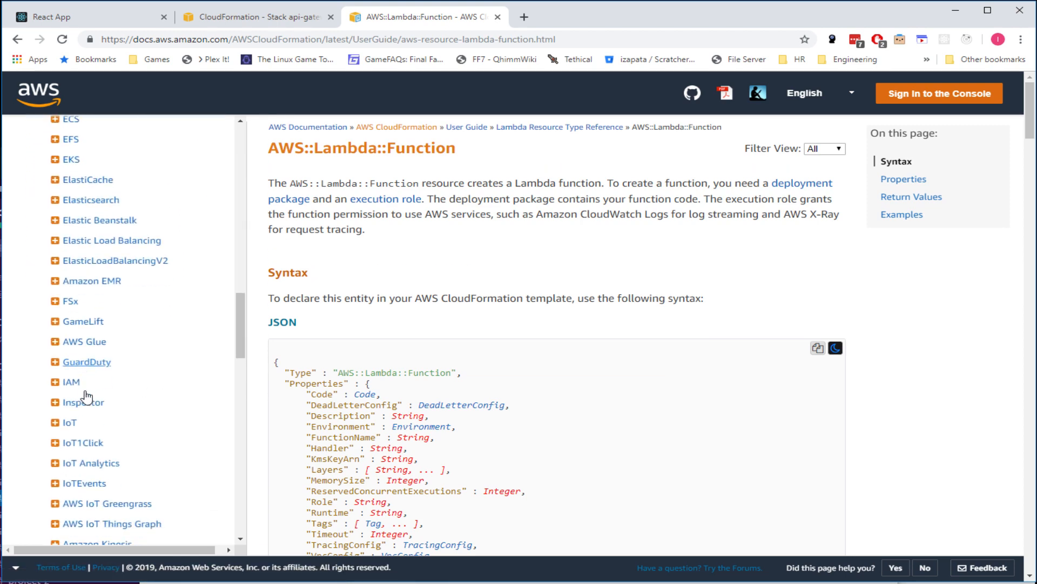
pyautogui.scroll(-4, 89, 403)
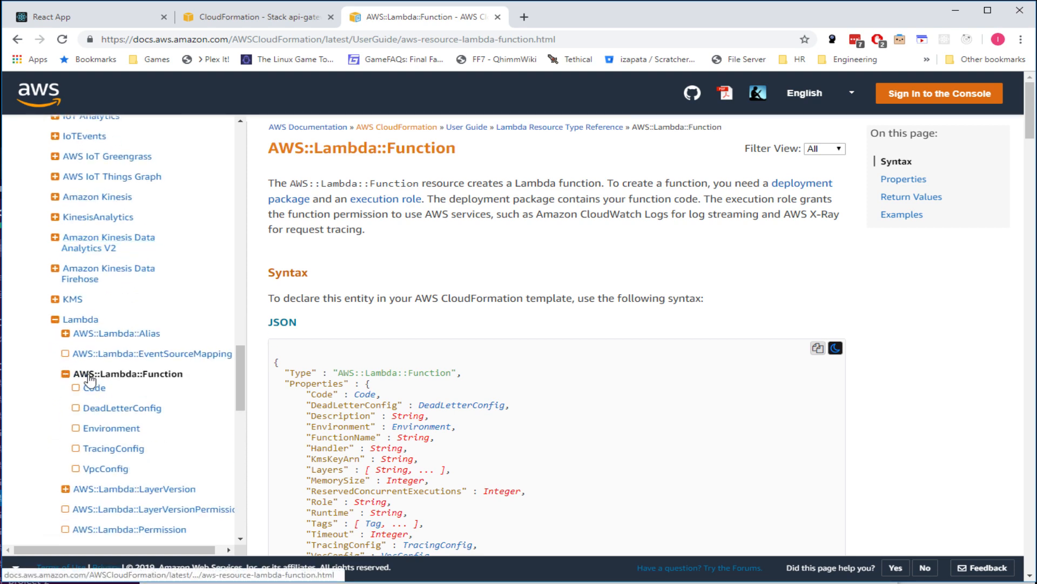
# - Examine the JSON and YAML template syntax and the property descriptions of AWS::Lambda::Function
pyautogui.scroll(-2, 432, 421)
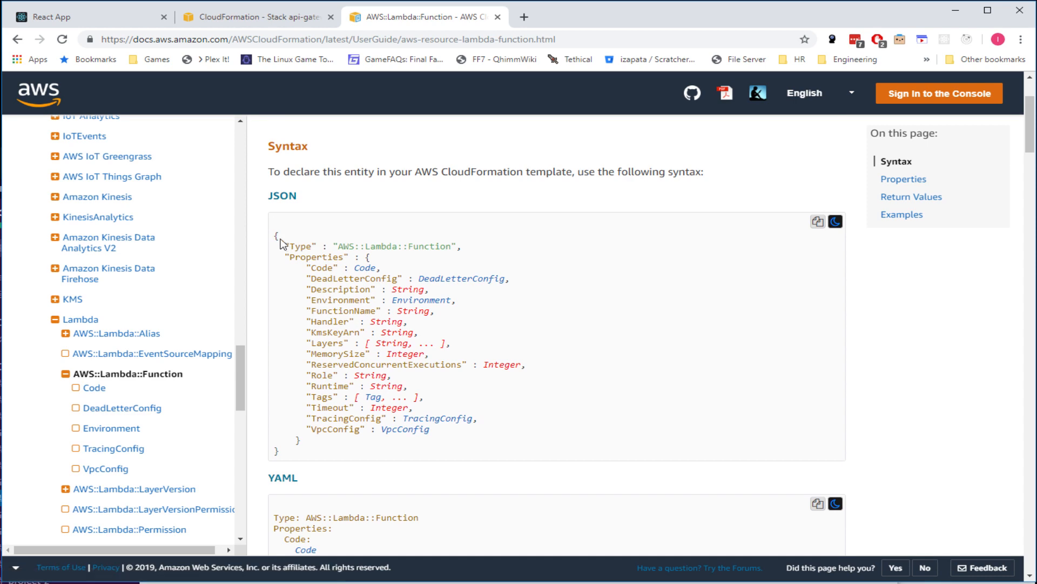
pyautogui.moveTo(276, 237); pyautogui.dragTo(461, 451)
pyautogui.scroll(-7, 436, 410)
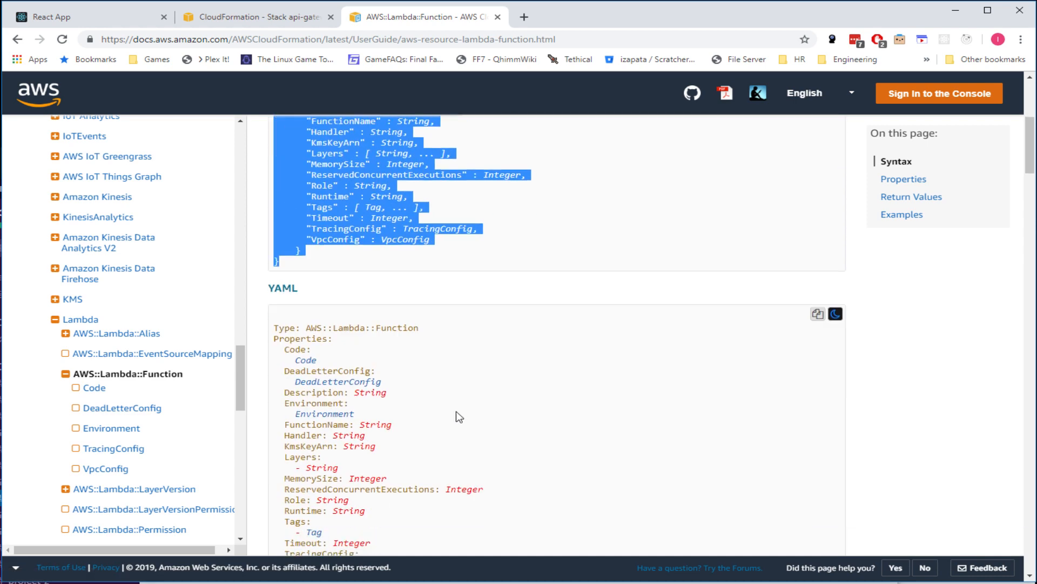
pyautogui.scroll(1, 393, 332)
pyautogui.moveTo(397, 397); pyautogui.dragTo(273, 138)
pyautogui.scroll(-2, 334, 443)
pyautogui.scroll(-3, 378, 421)
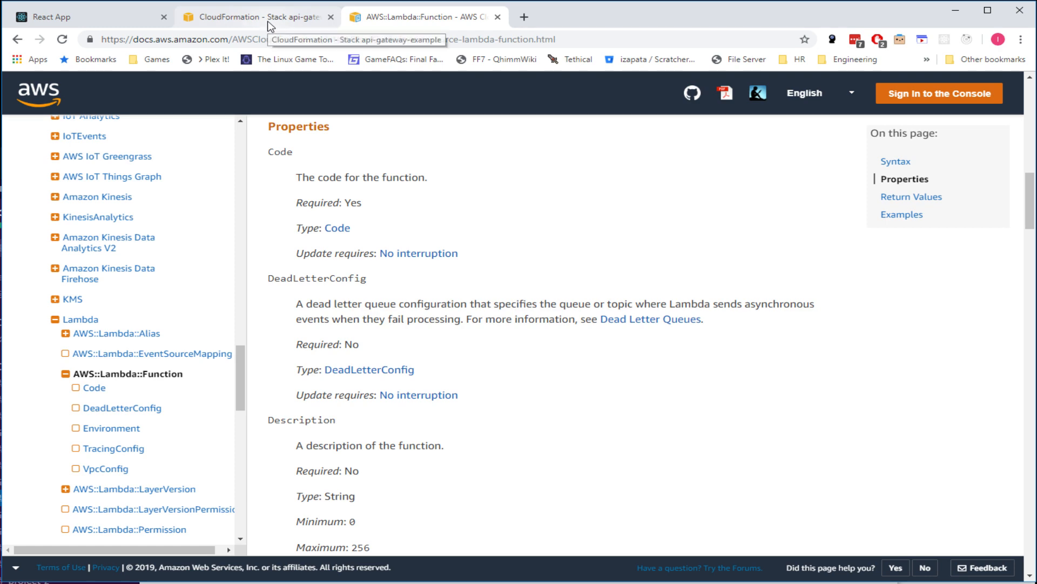
pyautogui.scroll(4, 409, 324)
pyautogui.scroll(2, 411, 336)
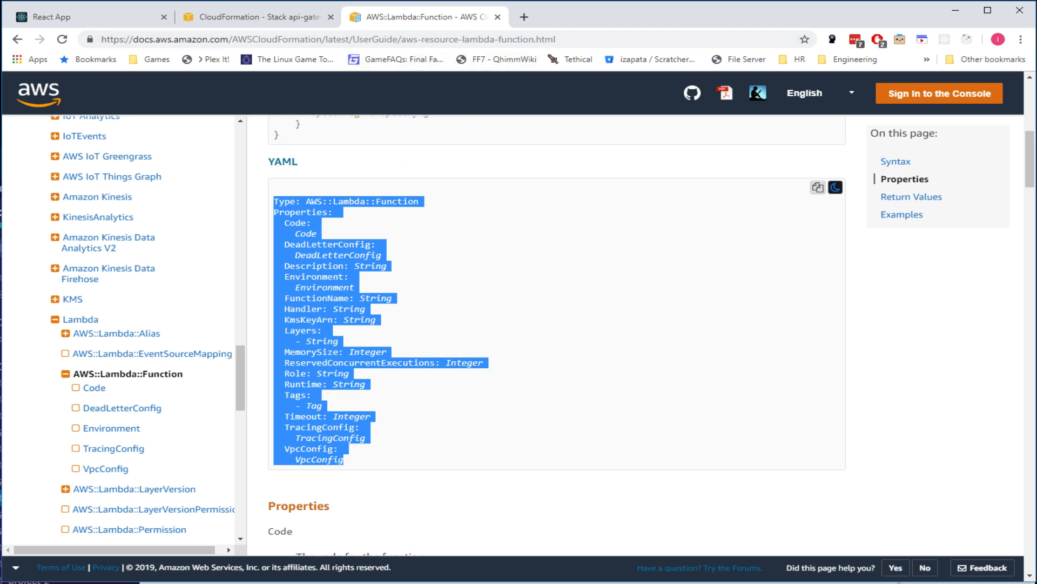
# - Review the YAML syntax block of AWS::Lambda::Function, highlighting the whole declaration
pyautogui.click(340, 250)
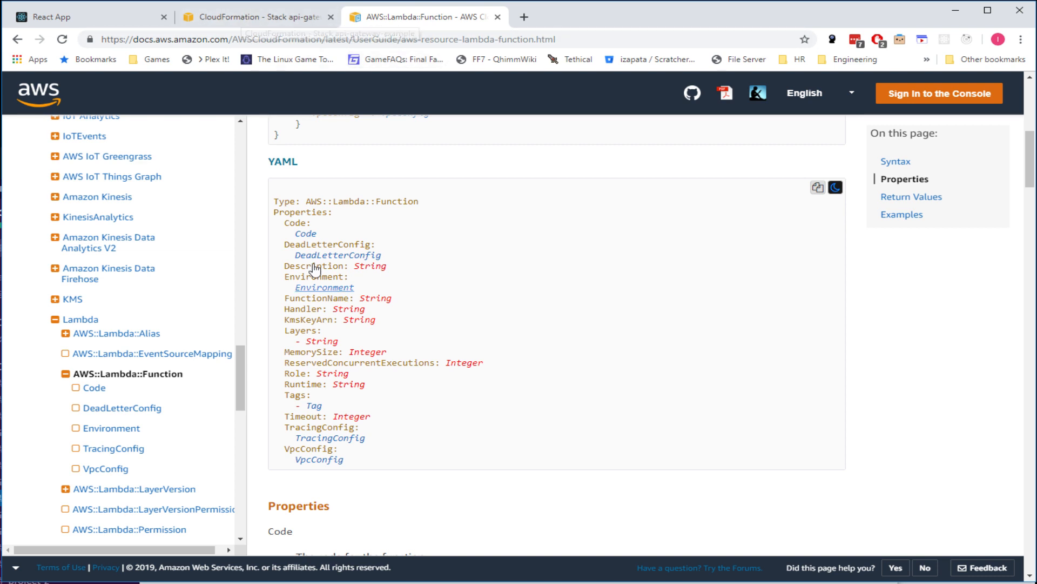
pyautogui.click(274, 23)
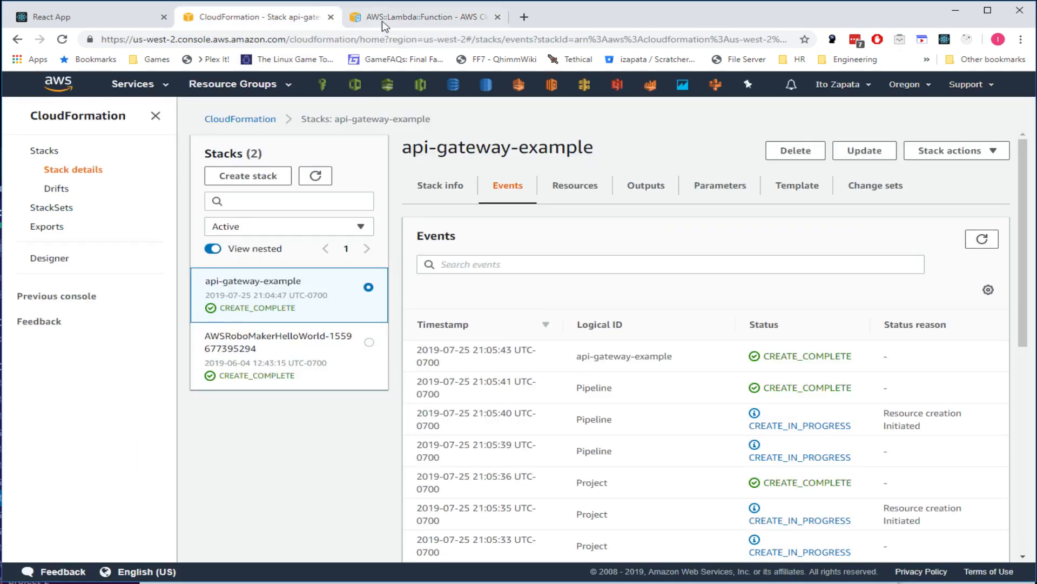
pyautogui.click(406, 24)
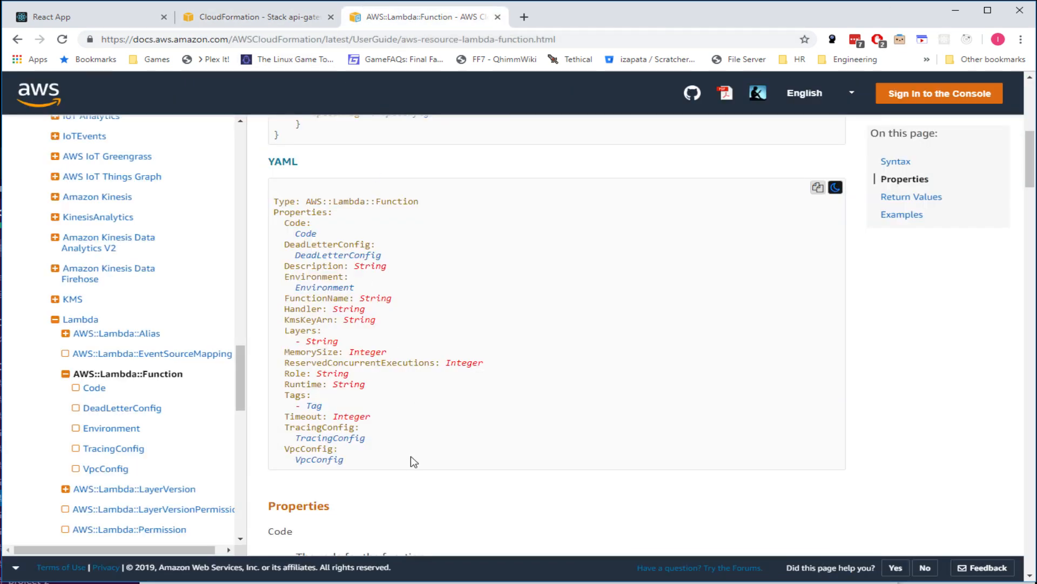
pyautogui.moveTo(413, 458); pyautogui.dragTo(318, 270)
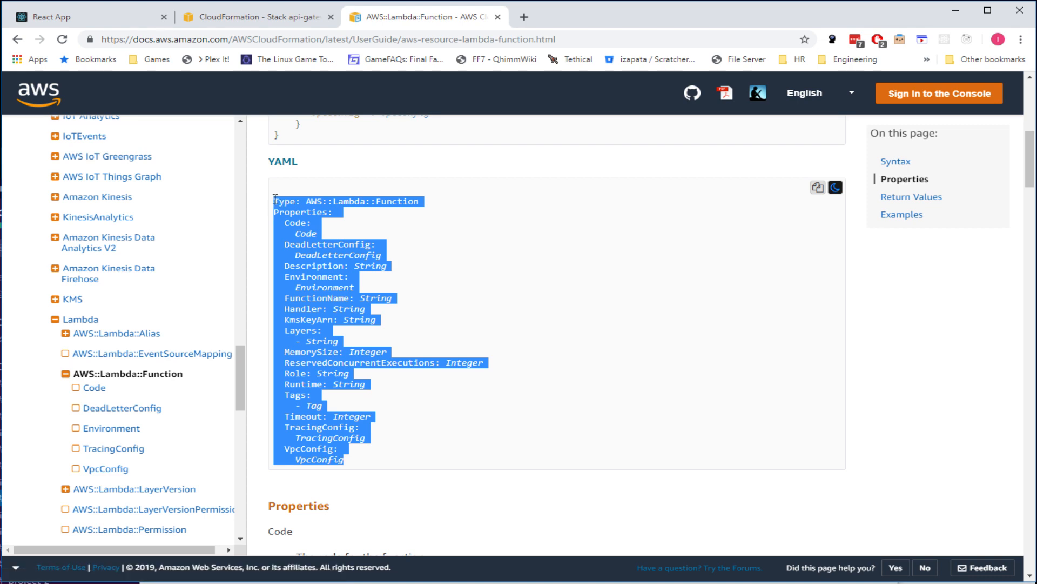
# - Return to the CloudFormation console and view the events of the production-api-gateway-example-deployment stack, finishing on the api-gateway-example stack
pyautogui.click(281, 22)
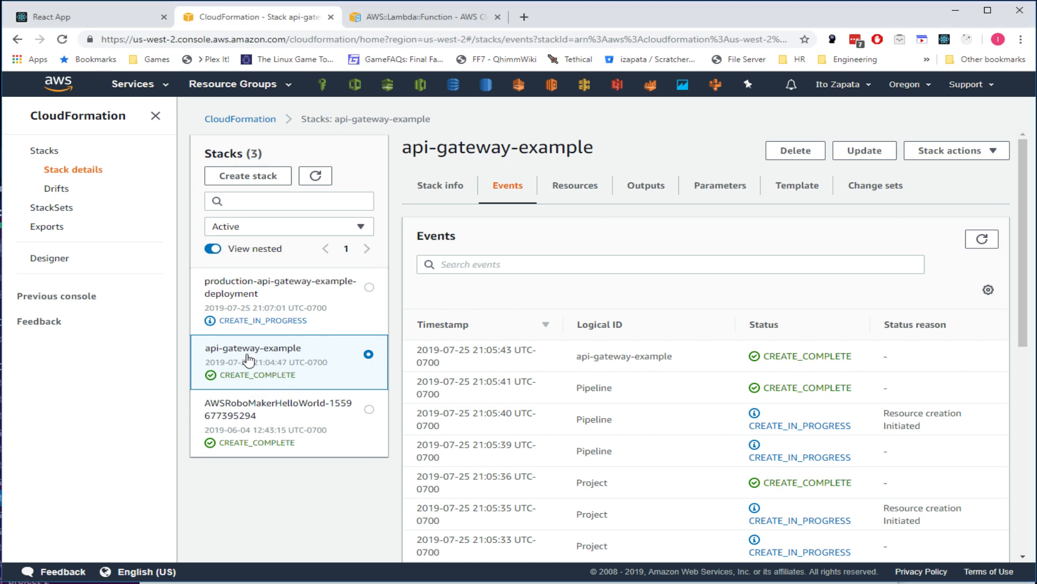
pyautogui.click(297, 305)
pyautogui.click(276, 379)
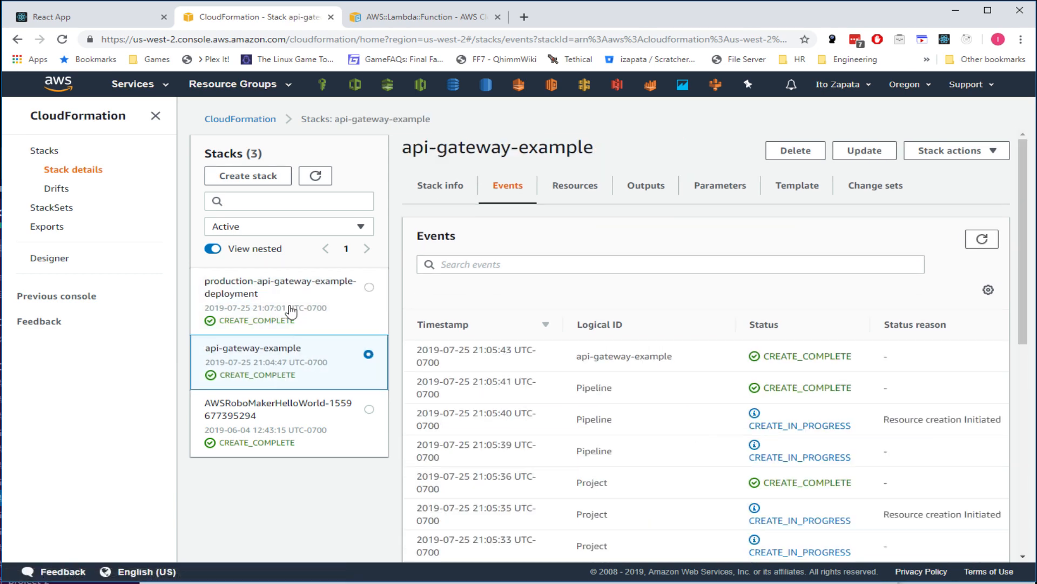
pyautogui.click(292, 314)
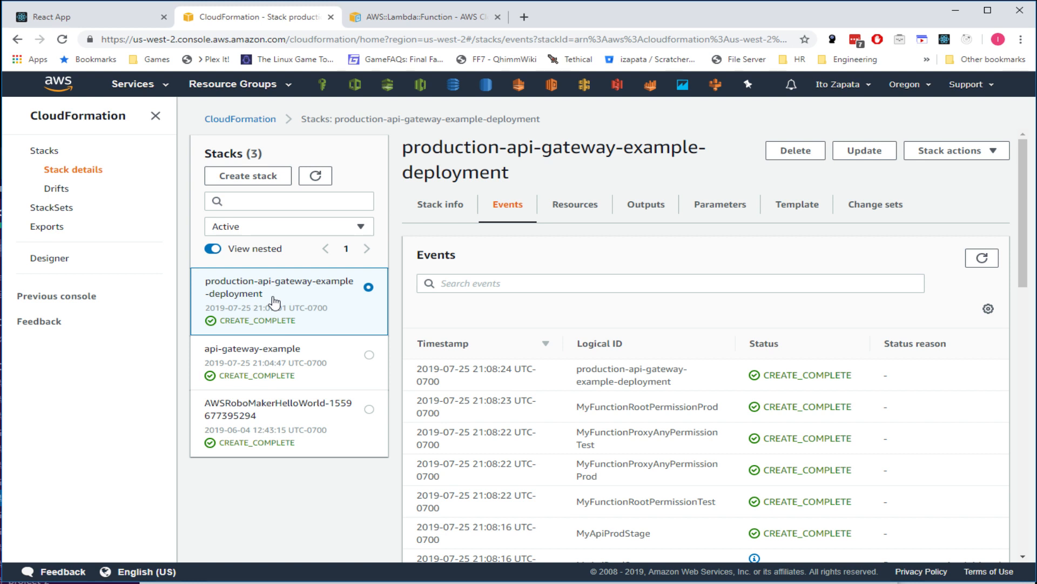
pyautogui.click(278, 376)
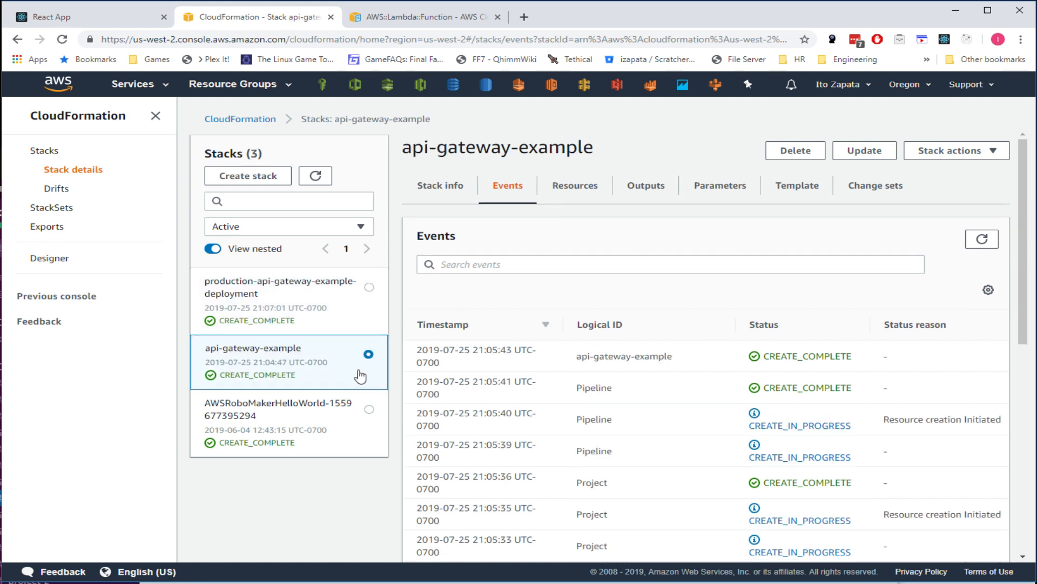
# - Open the resources of the api-gateway-example stack and look through its bucket, project, pipeline and role entries
pyautogui.click(586, 193)
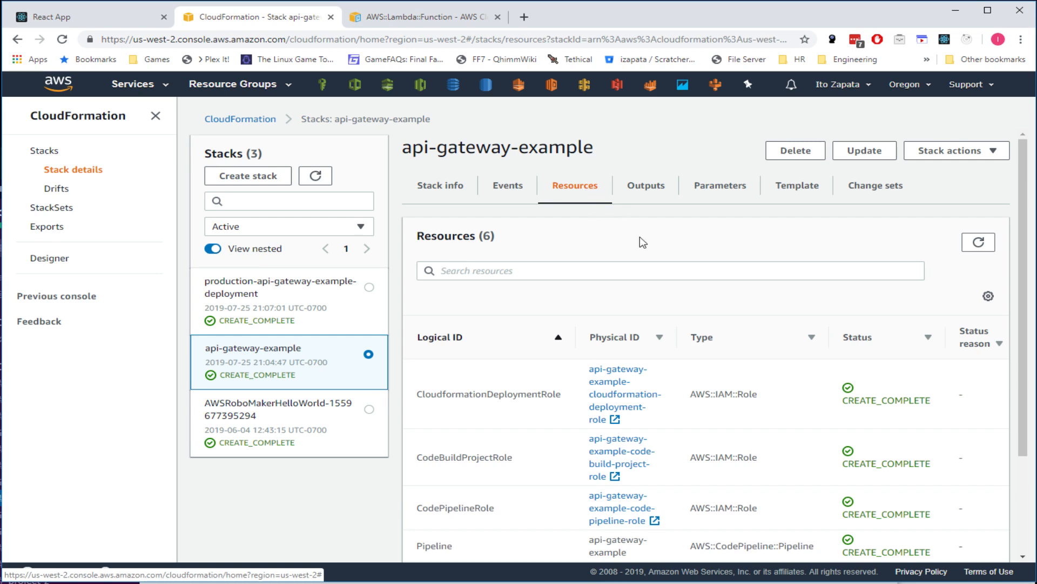
pyautogui.scroll(-3, 660, 319)
pyautogui.scroll(3, 667, 313)
pyautogui.scroll(-4, 662, 306)
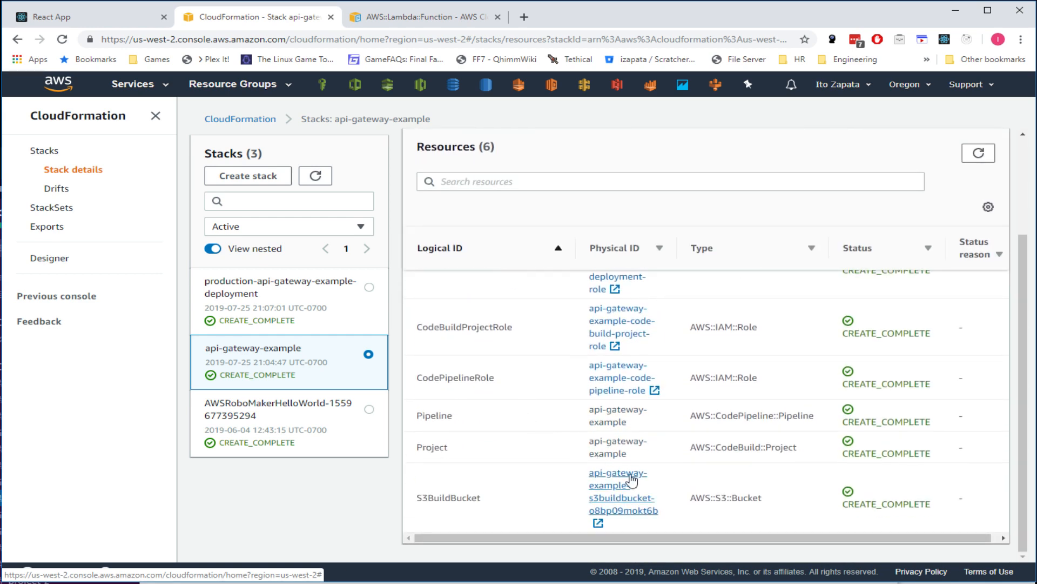
pyautogui.doubleClick(755, 498)
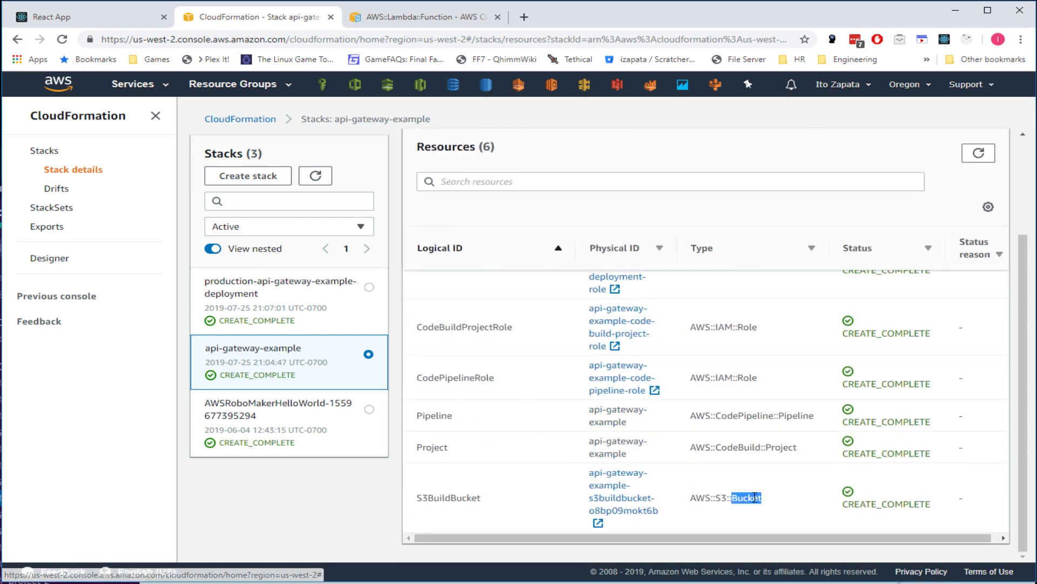
pyautogui.doubleClick(789, 445)
pyautogui.doubleClick(807, 414)
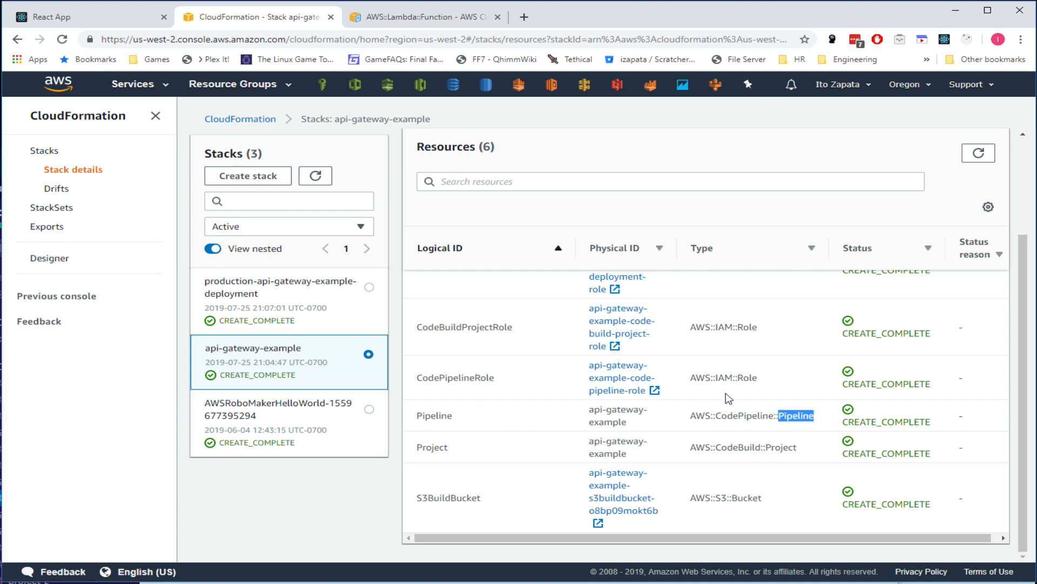
pyautogui.click(744, 376)
pyautogui.scroll(3, 770, 357)
pyautogui.scroll(1, 773, 367)
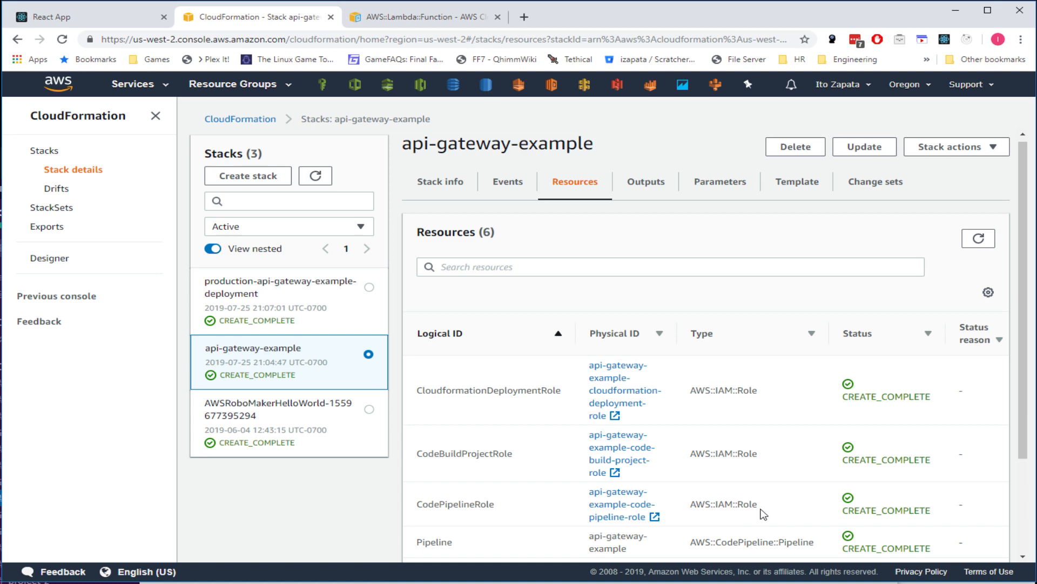
pyautogui.scroll(-3, 759, 509)
pyautogui.scroll(3, 550, 444)
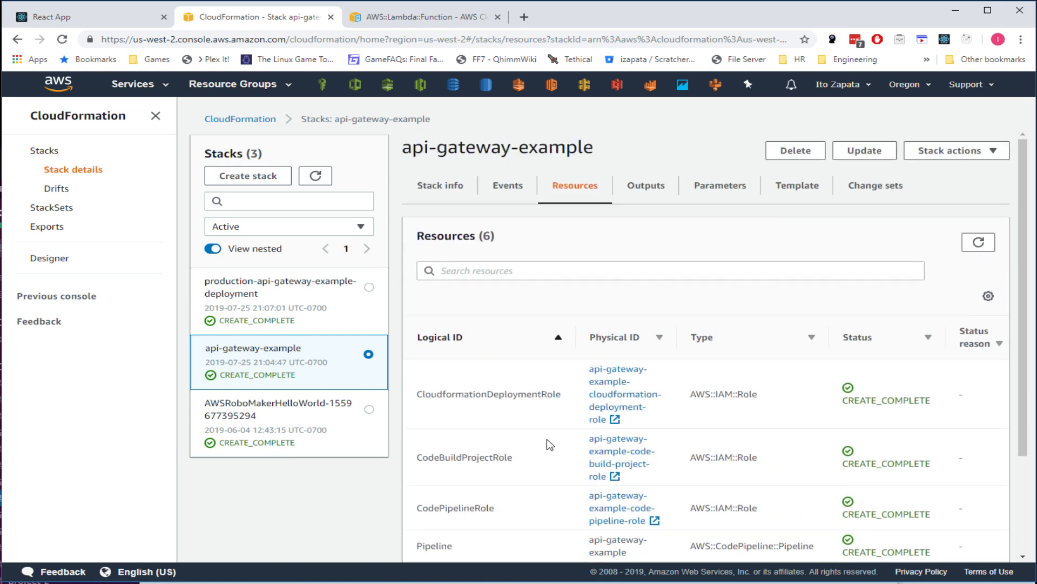
# - Examine the full type names of the CodePipelineRole, Pipeline, Project and S3BuildBucket resources
pyautogui.scroll(-2, 549, 444)
pyautogui.doubleClick(748, 381)
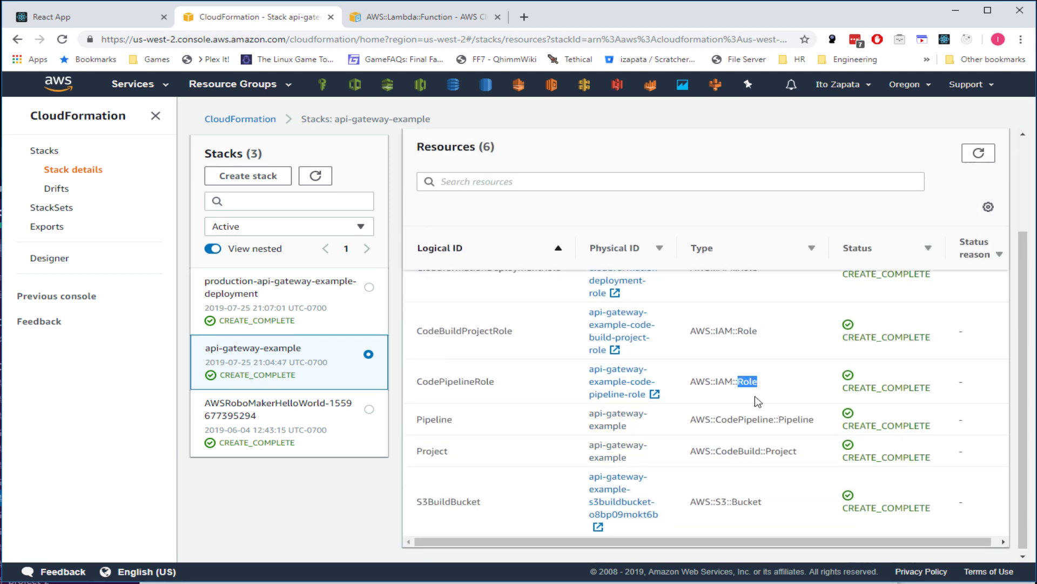
pyautogui.moveTo(736, 379); pyautogui.dragTo(730, 378)
pyautogui.doubleClick(727, 381)
pyautogui.moveTo(717, 381); pyautogui.dragTo(730, 384)
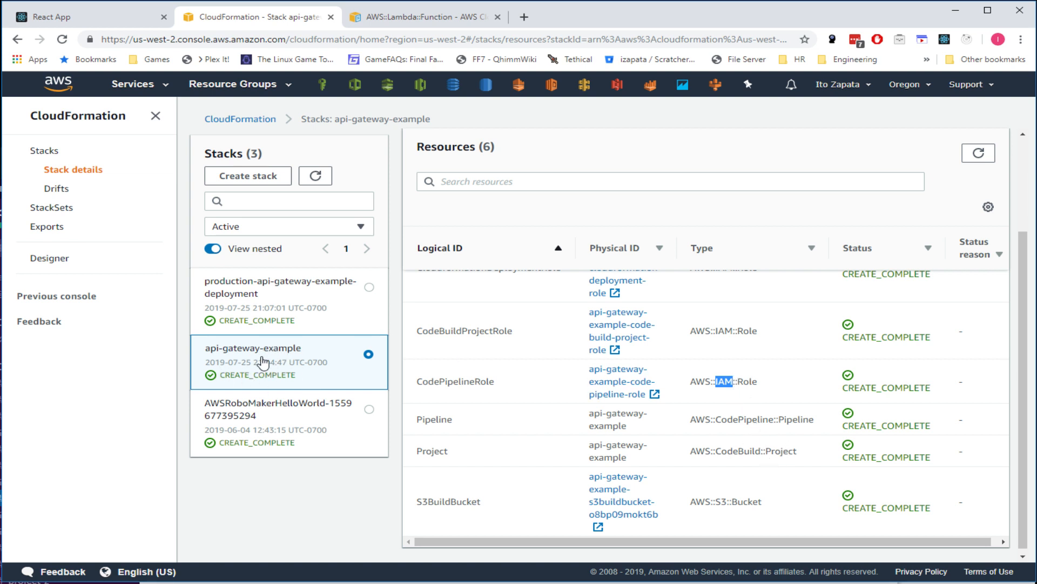
pyautogui.click(325, 358)
pyautogui.moveTo(797, 451); pyautogui.dragTo(685, 449)
pyautogui.moveTo(816, 420); pyautogui.dragTo(685, 419)
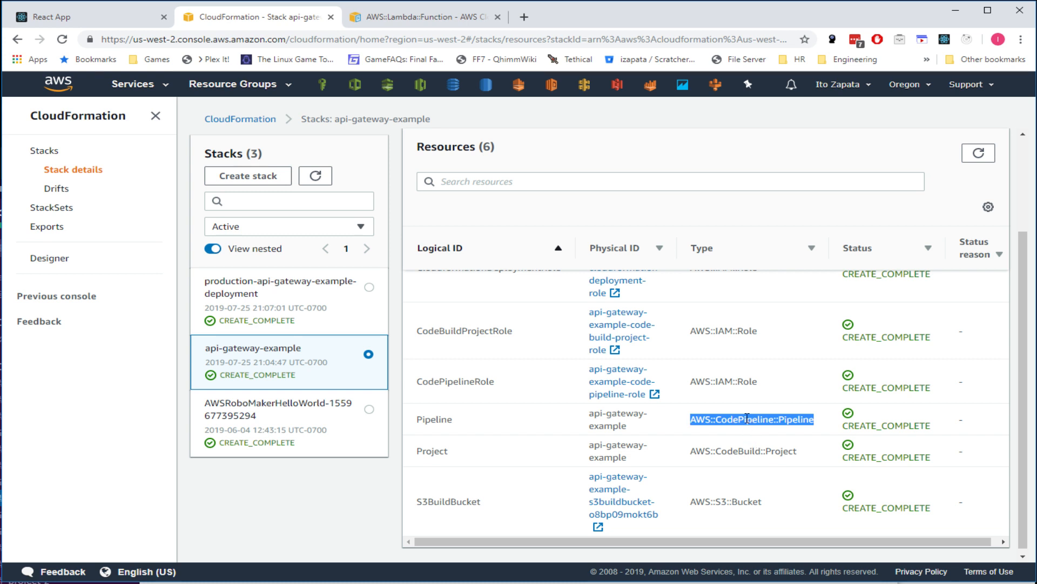
pyautogui.moveTo(762, 502); pyautogui.dragTo(692, 498)
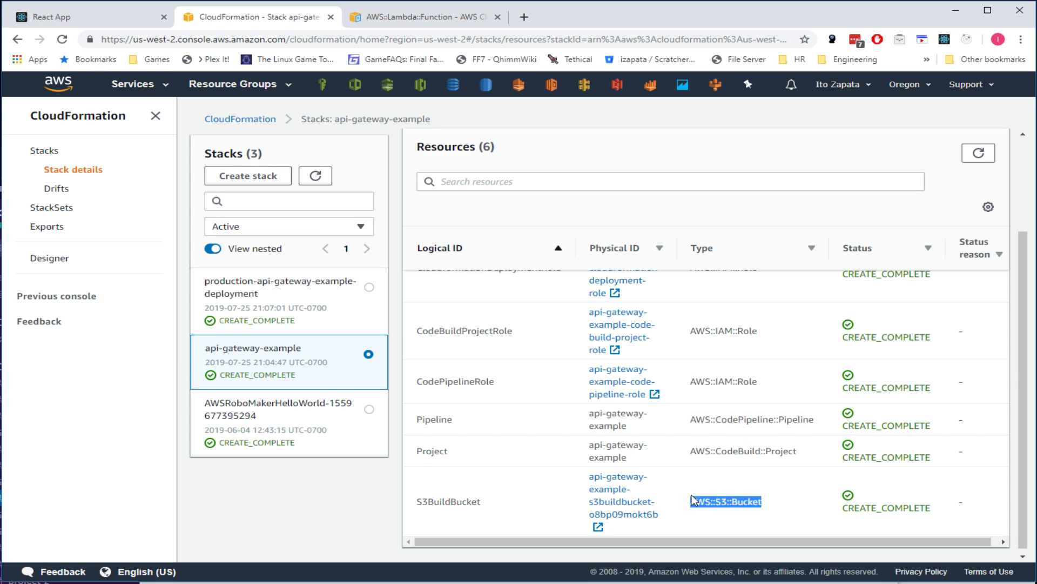
pyautogui.moveTo(813, 452); pyautogui.dragTo(687, 451)
pyautogui.moveTo(785, 507); pyautogui.dragTo(687, 501)
pyautogui.scroll(3, 787, 413)
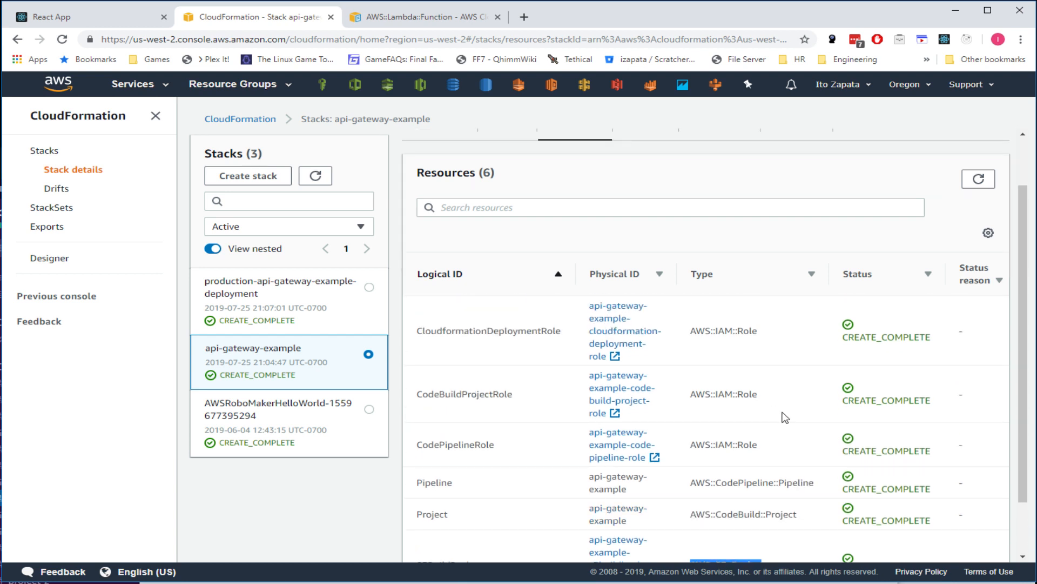
# - Examine the deployment, CodeBuild and CodePipeline IAM roles alongside the stack's other resources
pyautogui.moveTo(772, 442); pyautogui.dragTo(409, 308)
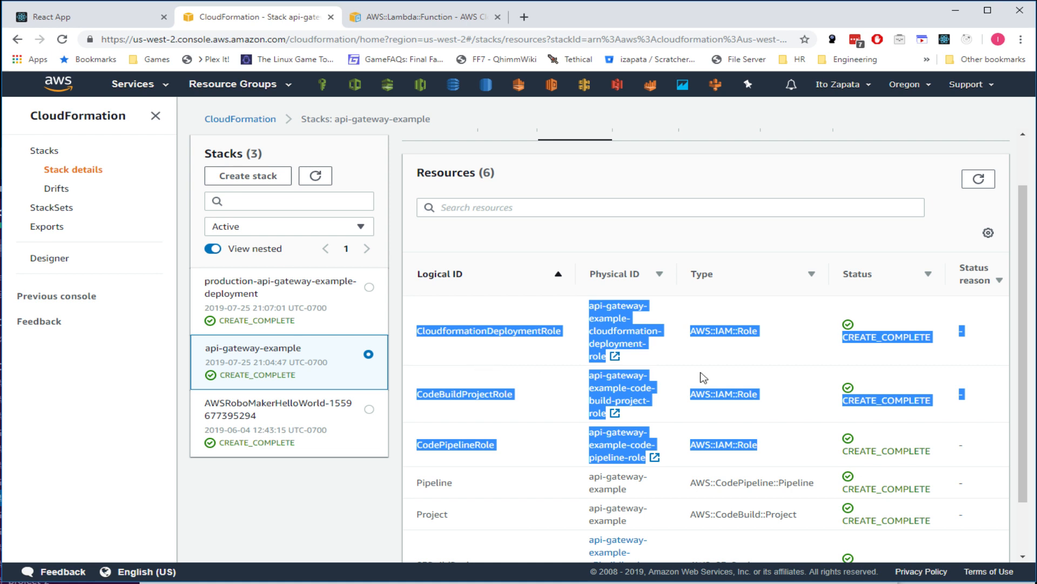
pyautogui.click(751, 394)
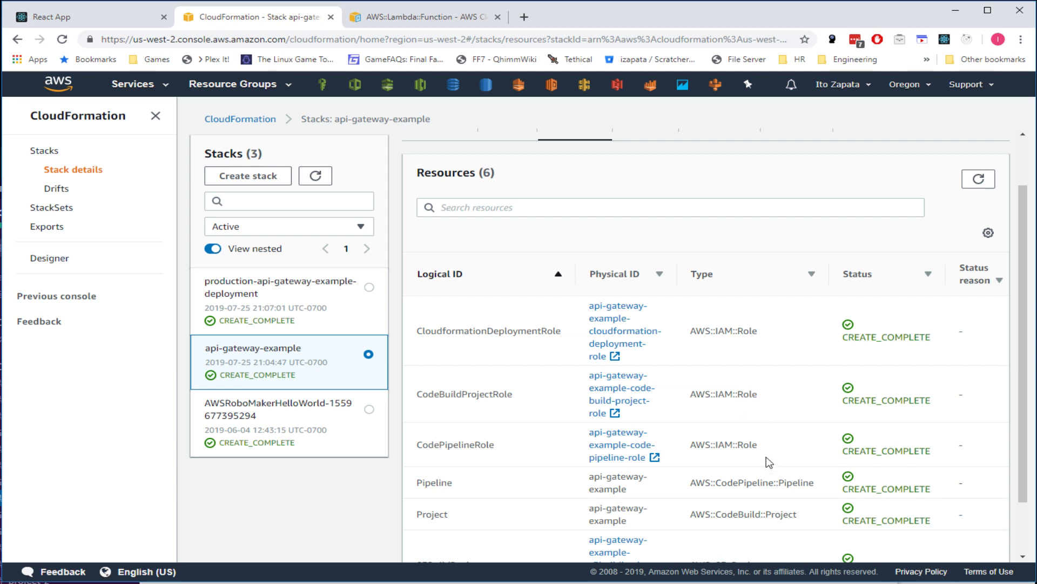
pyautogui.moveTo(758, 444); pyautogui.dragTo(692, 444)
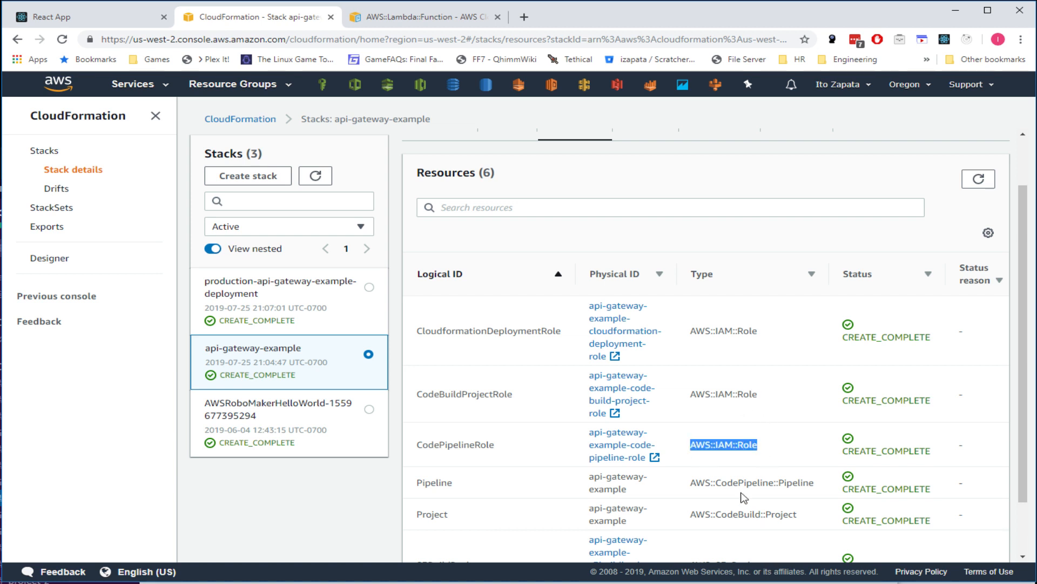
pyautogui.scroll(2, 626, 335)
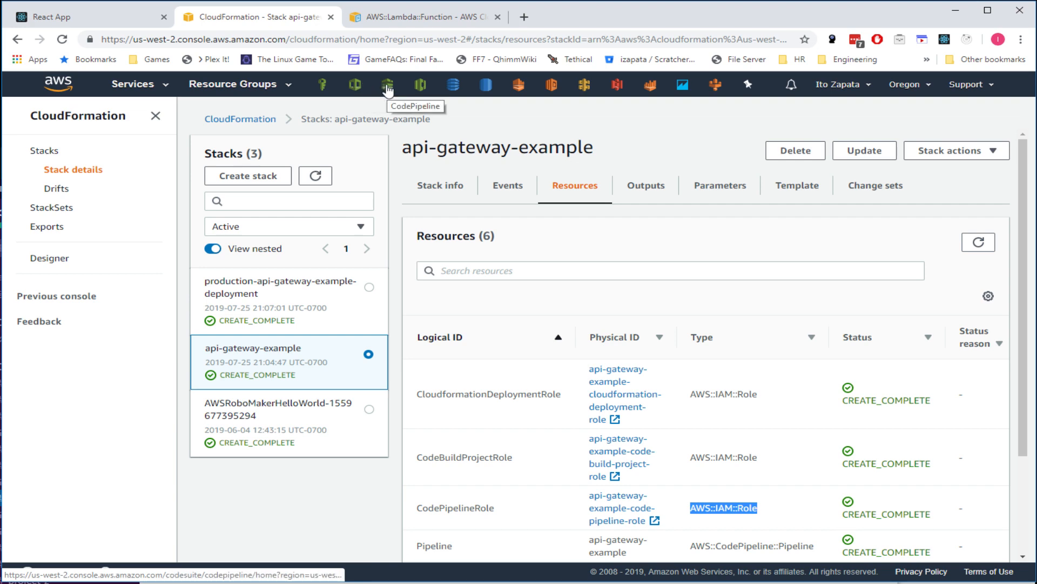
pyautogui.scroll(-1, 588, 277)
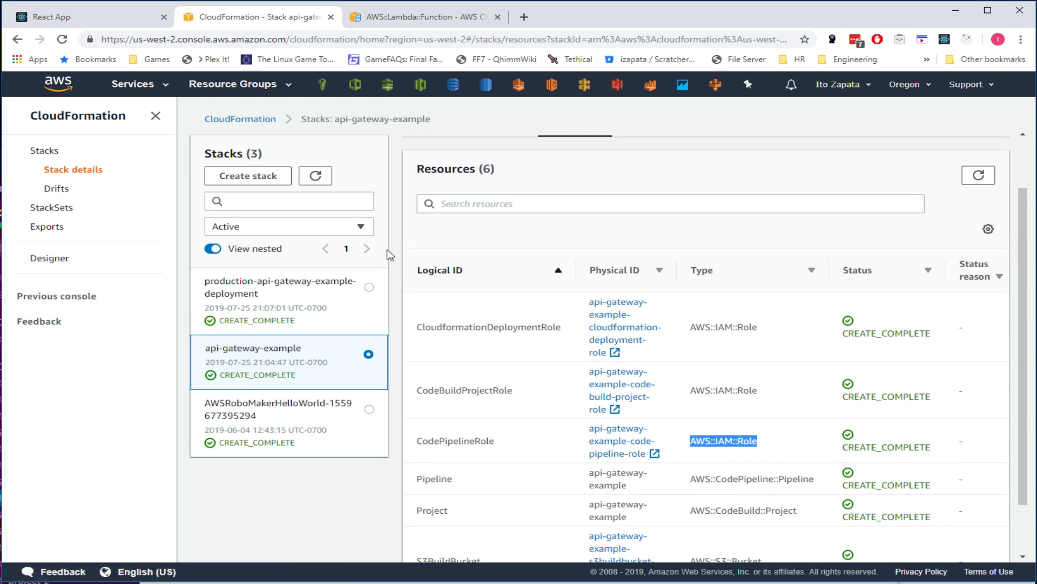
pyautogui.scroll(-1, 513, 303)
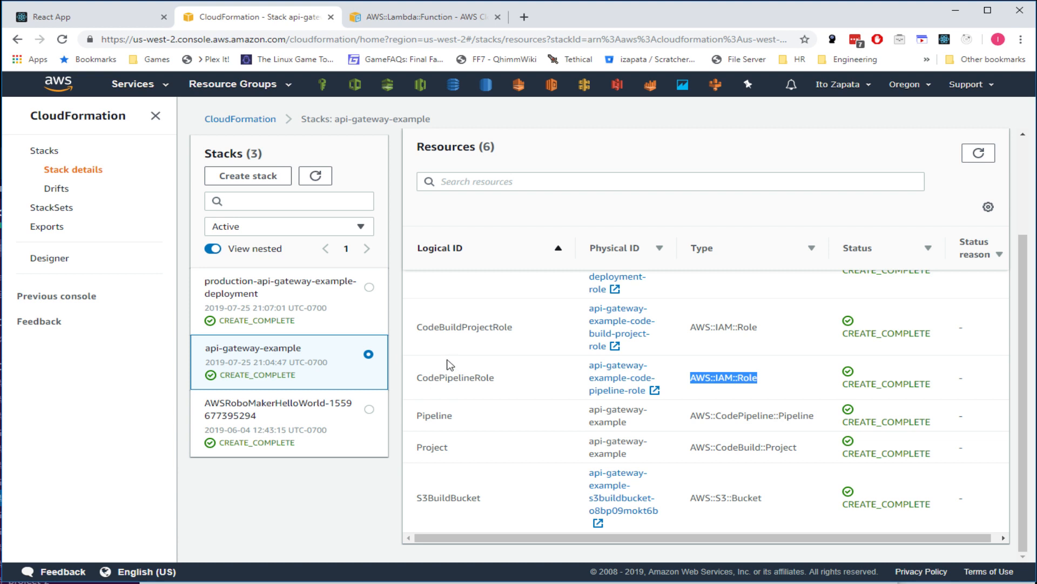
pyautogui.scroll(1, 496, 410)
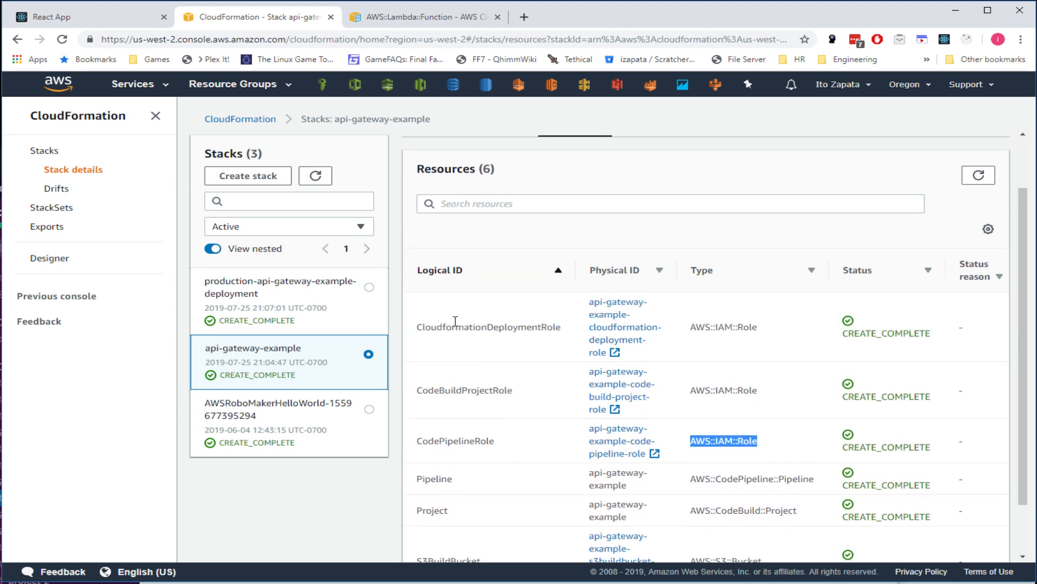
pyautogui.scroll(1, 505, 316)
# - View the api-gateway-example stack's overview and parameters, and inspect the masked GitHubOAuthToken value
pyautogui.click(445, 190)
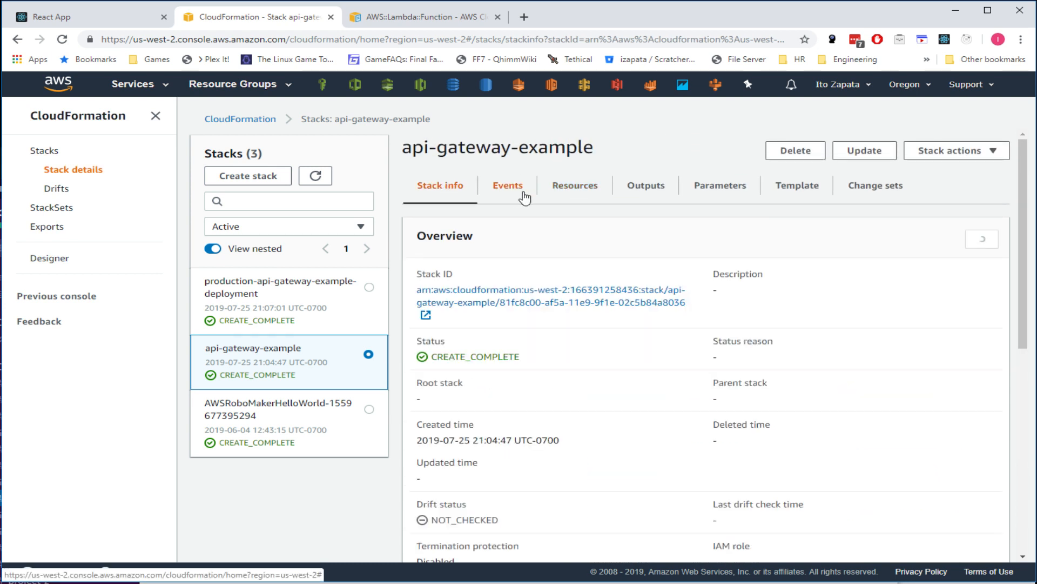
pyautogui.click(723, 191)
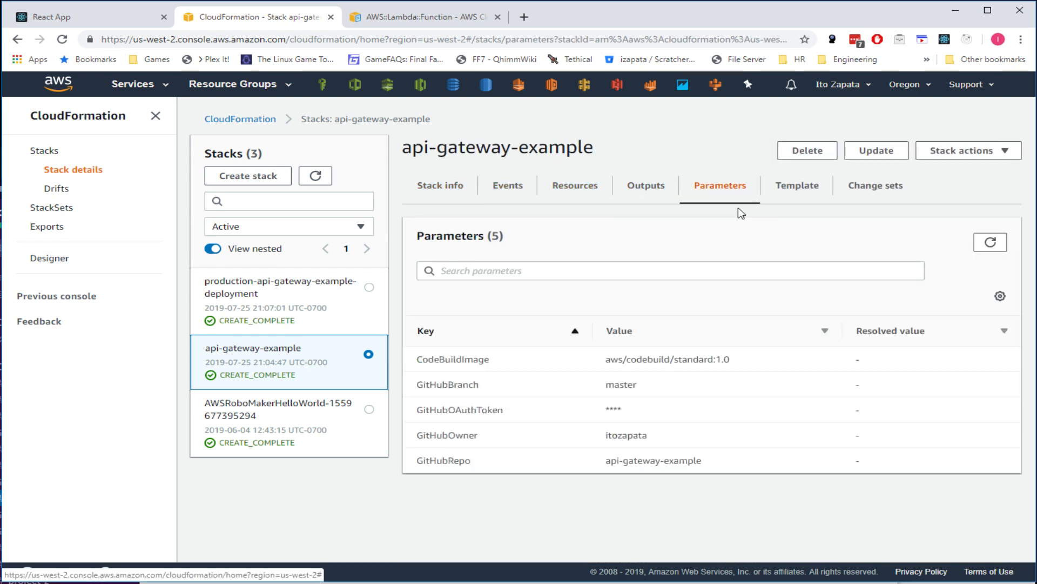
pyautogui.doubleClick(593, 410)
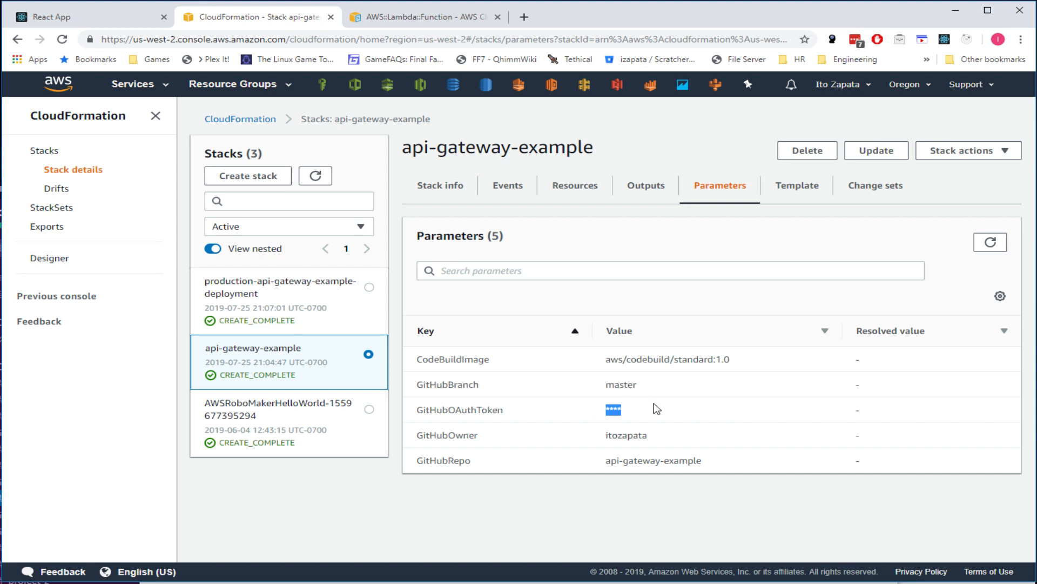
pyautogui.moveTo(616, 409); pyautogui.dragTo(600, 394)
pyautogui.moveTo(662, 409); pyautogui.dragTo(561, 405)
pyautogui.moveTo(673, 407); pyautogui.dragTo(592, 404)
pyautogui.moveTo(695, 406); pyautogui.dragTo(579, 410)
pyautogui.click(612, 409)
pyautogui.moveTo(651, 414); pyautogui.dragTo(567, 405)
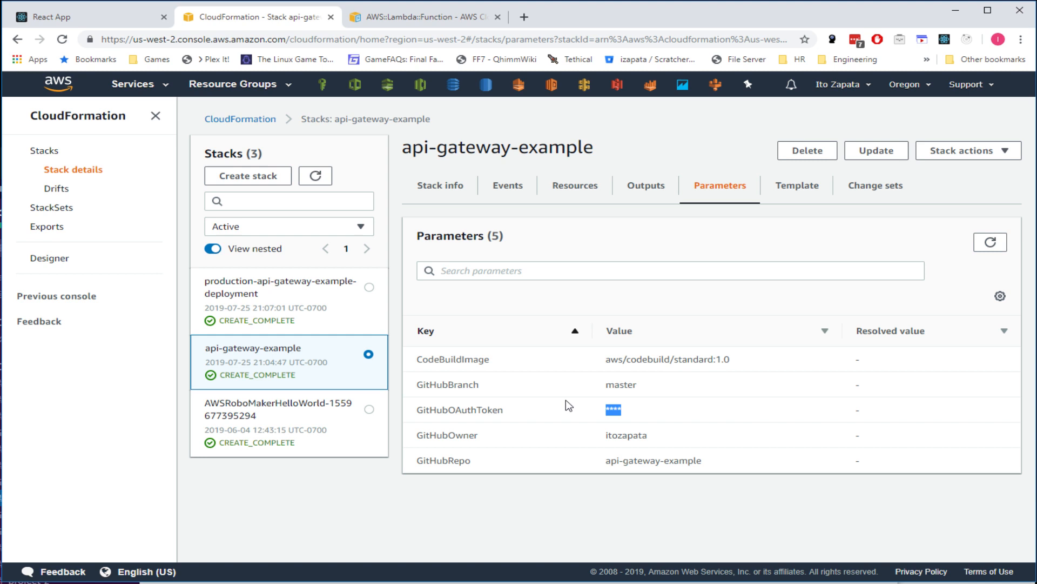
pyautogui.click(648, 416)
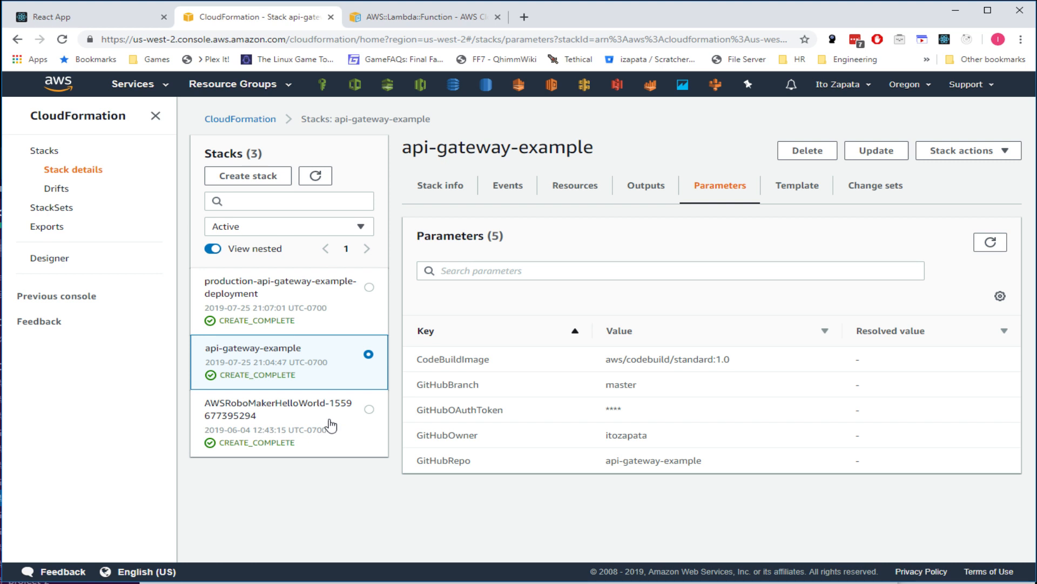
# - Read through the stack's template to its Parameters section, then go back to the CloudformationDeploymentRole definition
pyautogui.click(784, 190)
pyautogui.scroll(-20, 544, 359)
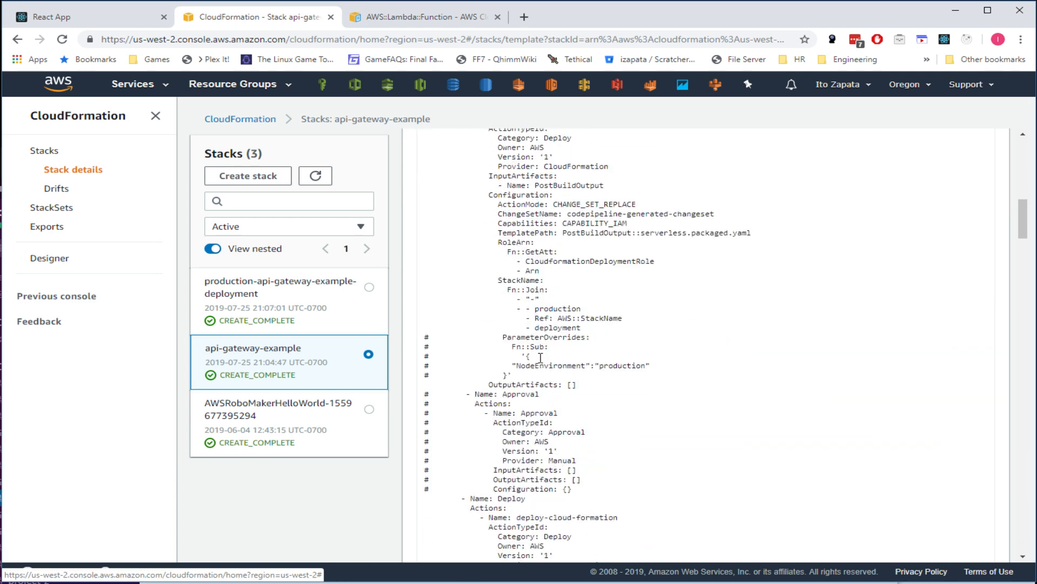
pyautogui.scroll(-20, 514, 369)
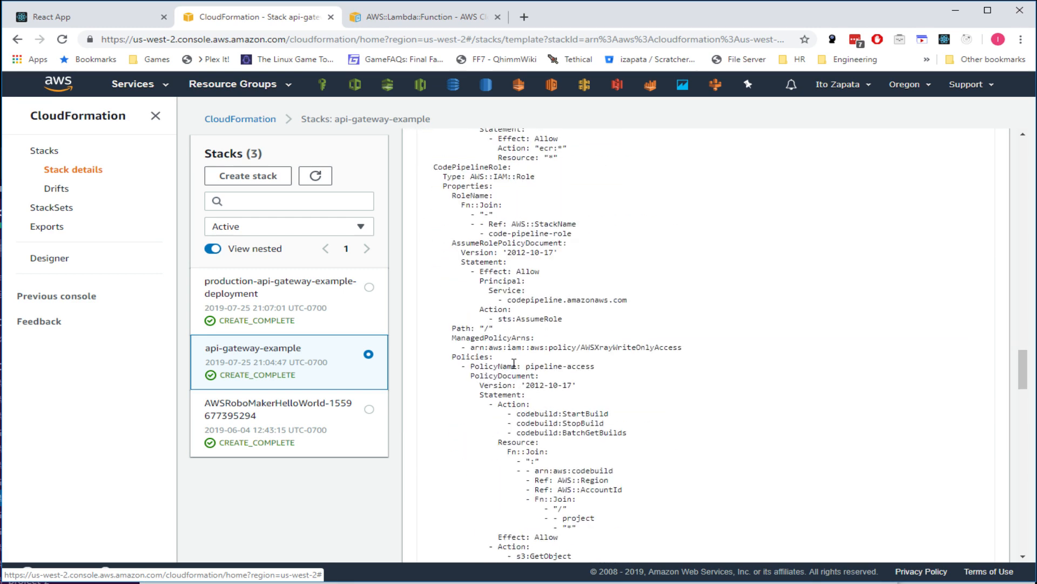
pyautogui.scroll(-5, 514, 358)
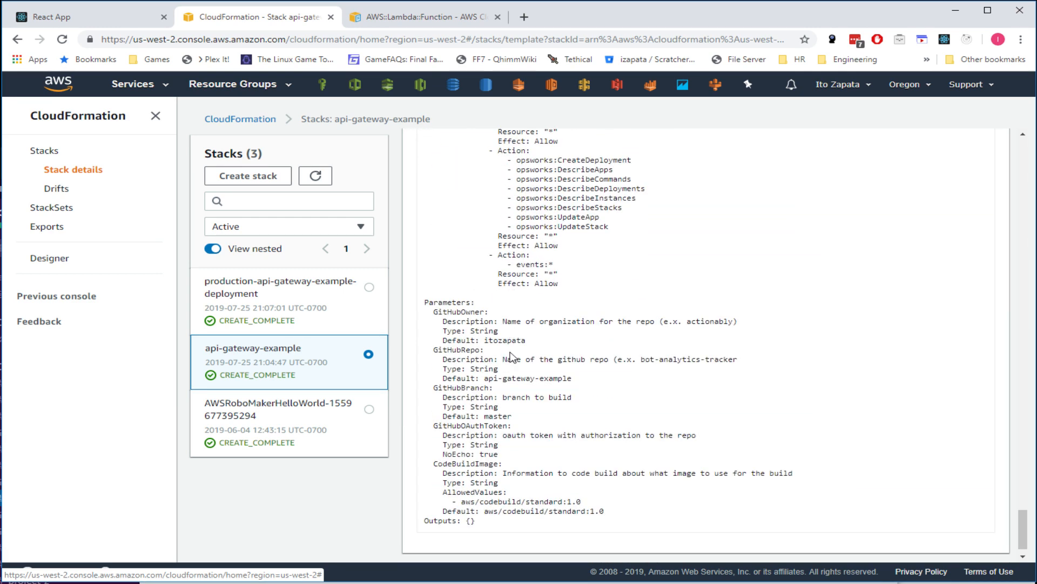
pyautogui.scroll(10, 622, 356)
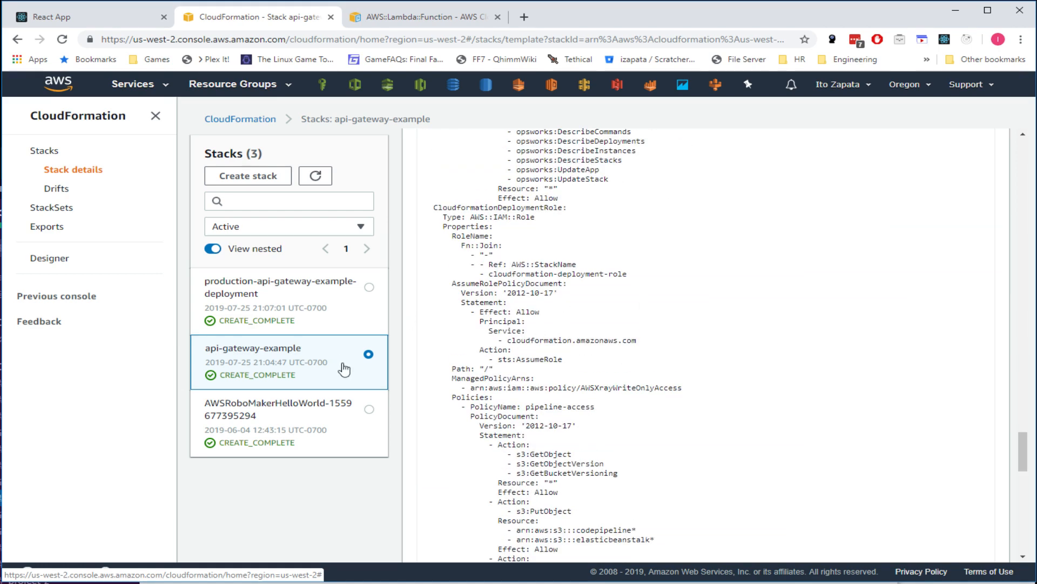
# - Read through the AWSRoboMakerHelloWorld stack's template, from its conditions and parameters to the LambdaFunction and role policy definitions
pyautogui.click(275, 415)
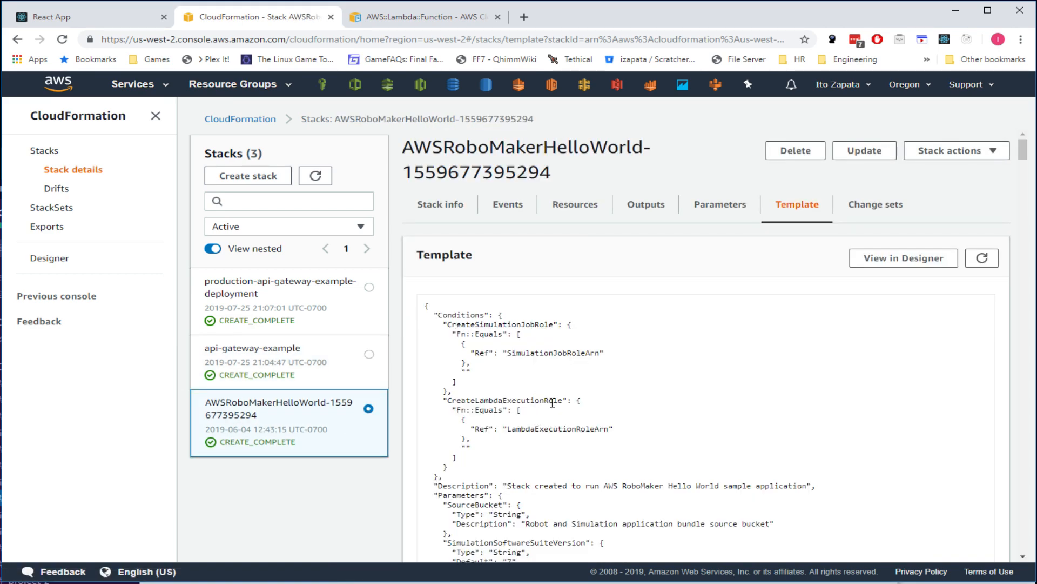
pyautogui.scroll(-15, 552, 402)
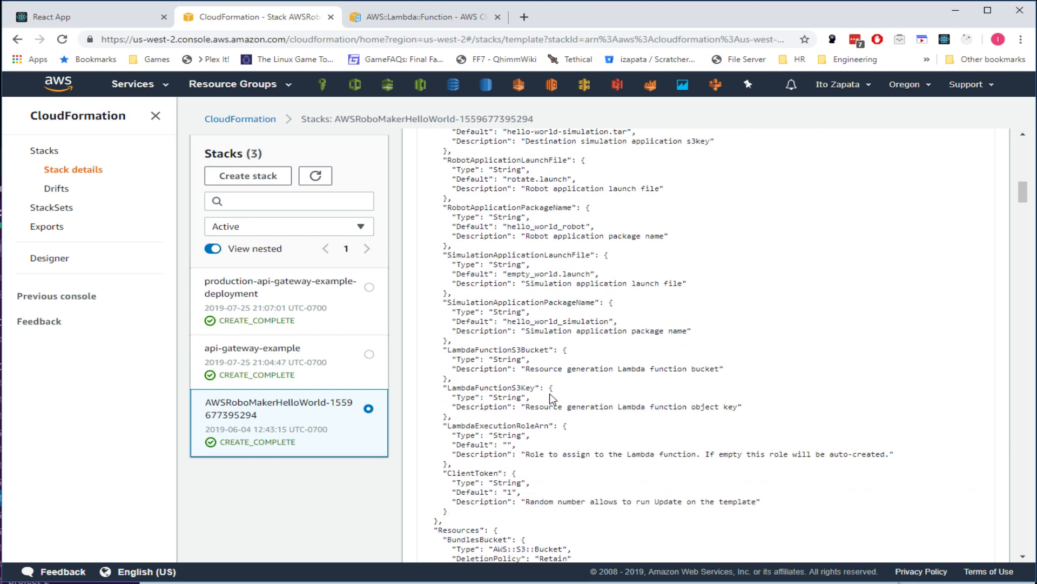
pyautogui.scroll(-15, 551, 398)
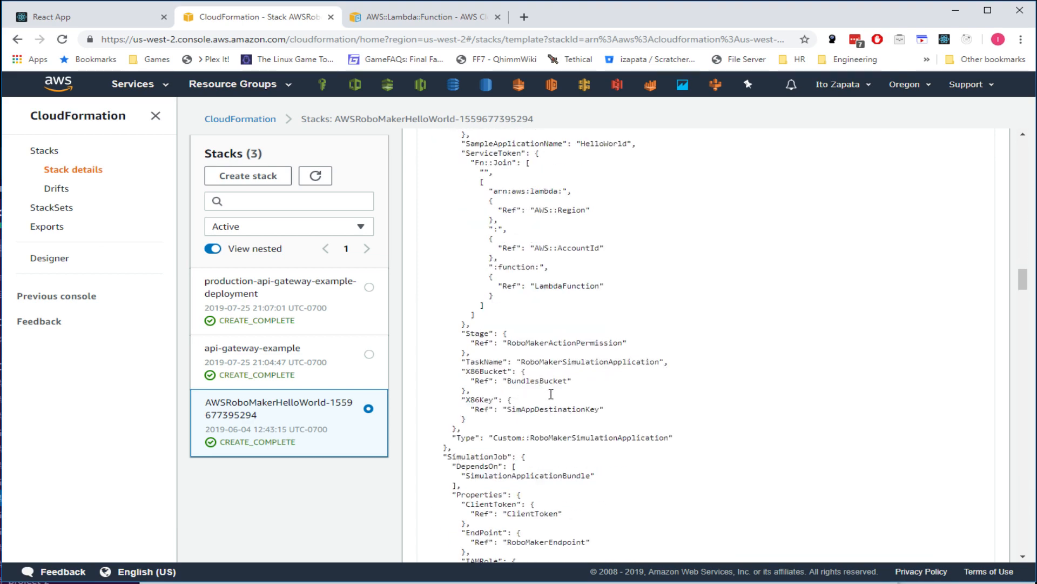
pyautogui.scroll(-15, 551, 394)
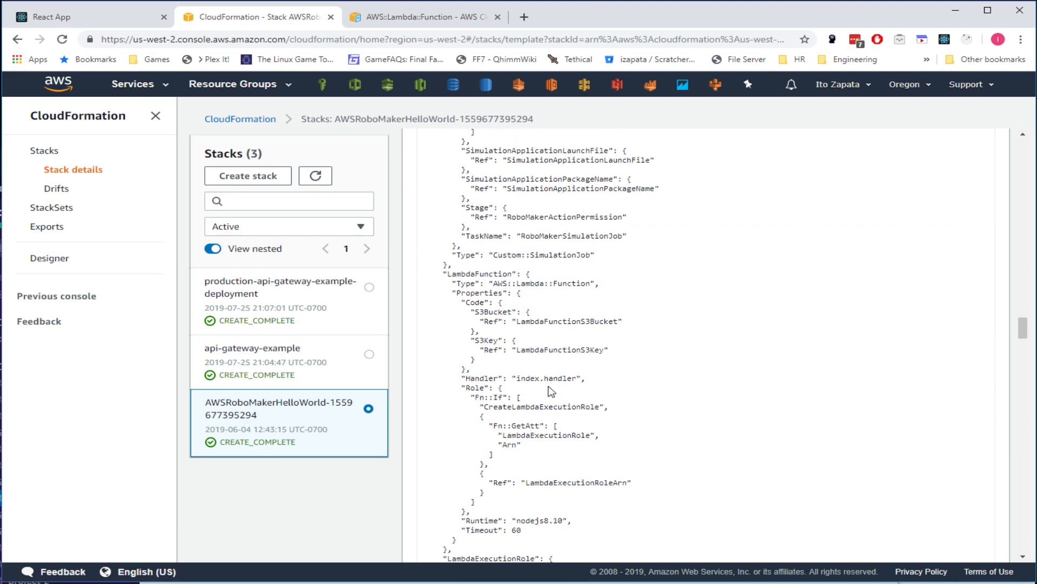
pyautogui.scroll(-3, 551, 389)
pyautogui.scroll(-15, 550, 388)
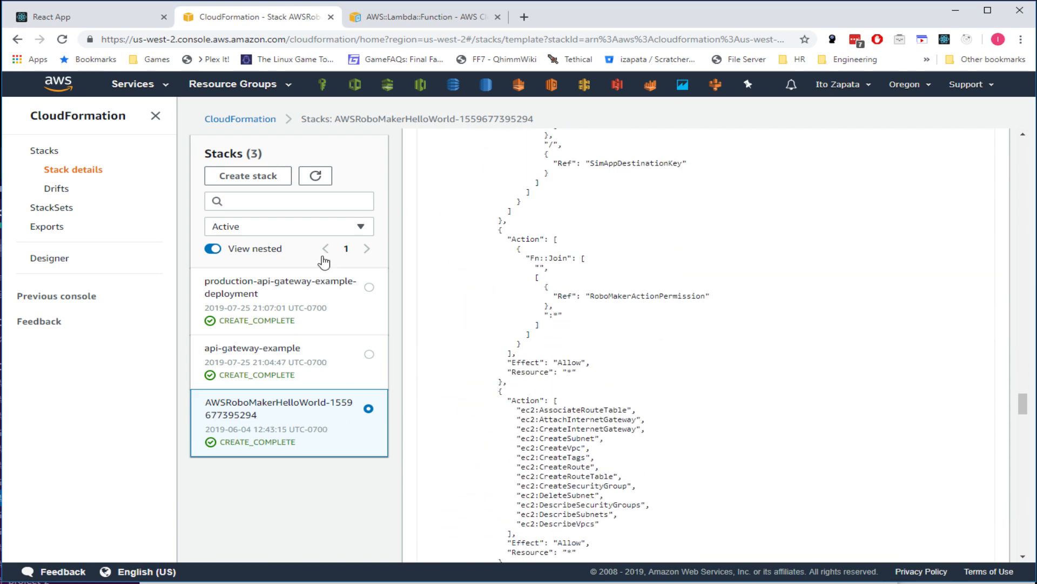
# - View the AWSRoboMakerHelloWorld stack's resources and examine the custom RoboMaker application and bundle types
pyautogui.moveTo(1023, 403); pyautogui.dragTo(1010, 121)
pyautogui.click(577, 204)
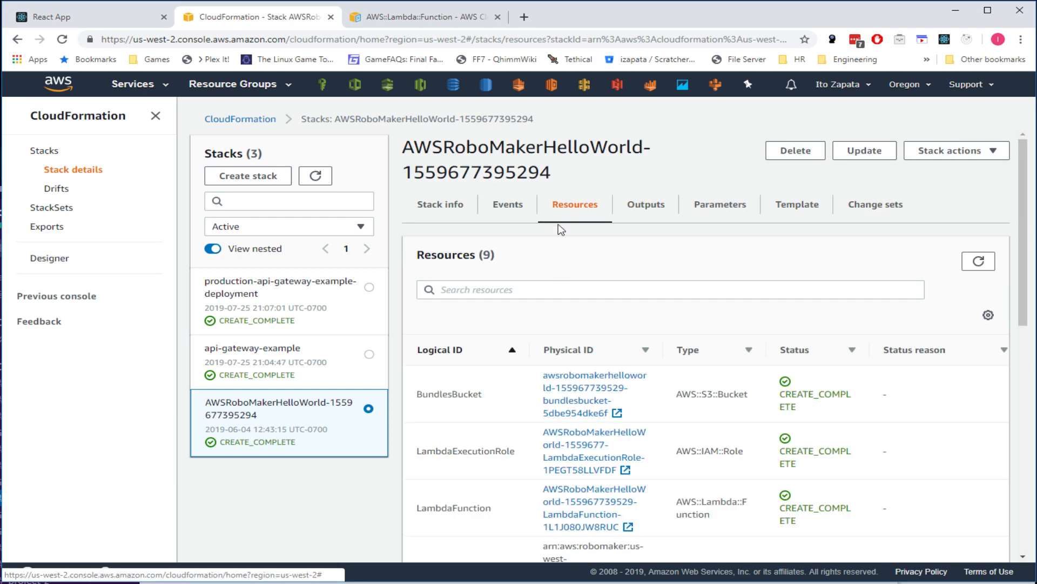
pyautogui.scroll(-2, 746, 340)
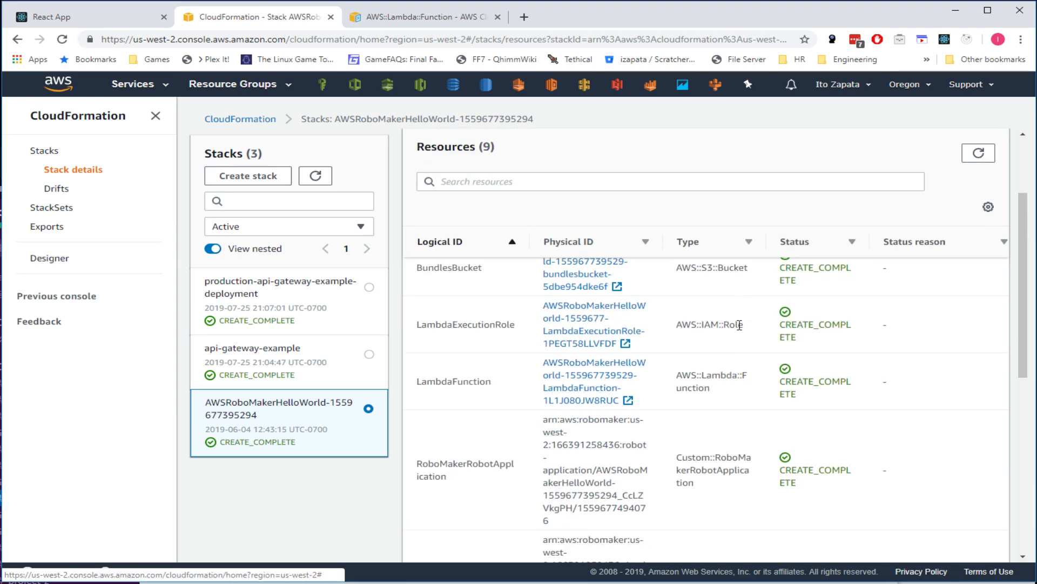
pyautogui.scroll(-2, 730, 374)
pyautogui.moveTo(728, 330); pyautogui.dragTo(736, 434)
pyautogui.scroll(-1, 741, 429)
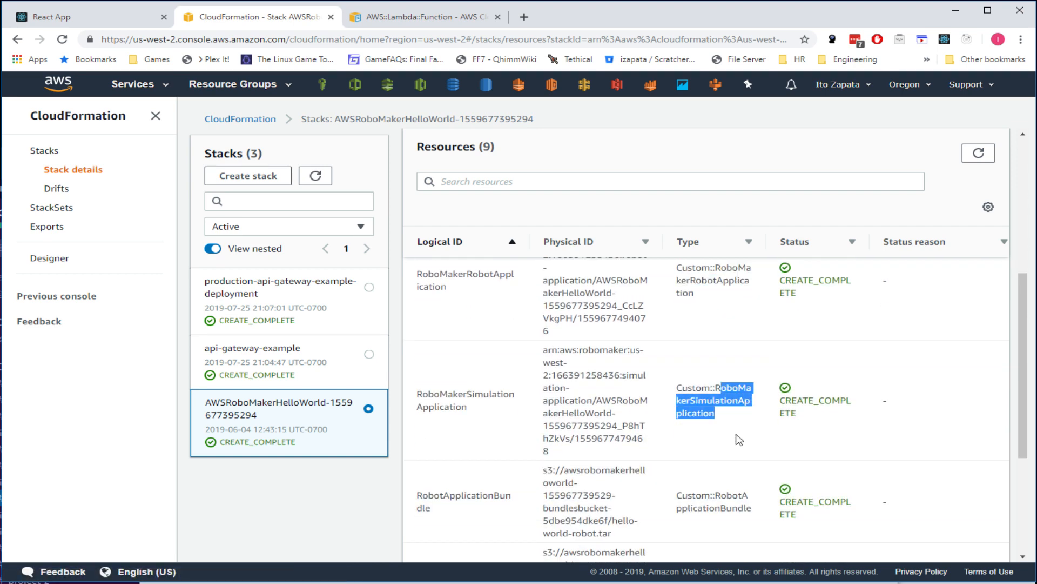
pyautogui.click(727, 489)
pyautogui.moveTo(727, 492); pyautogui.dragTo(752, 520)
pyautogui.scroll(-3, 760, 471)
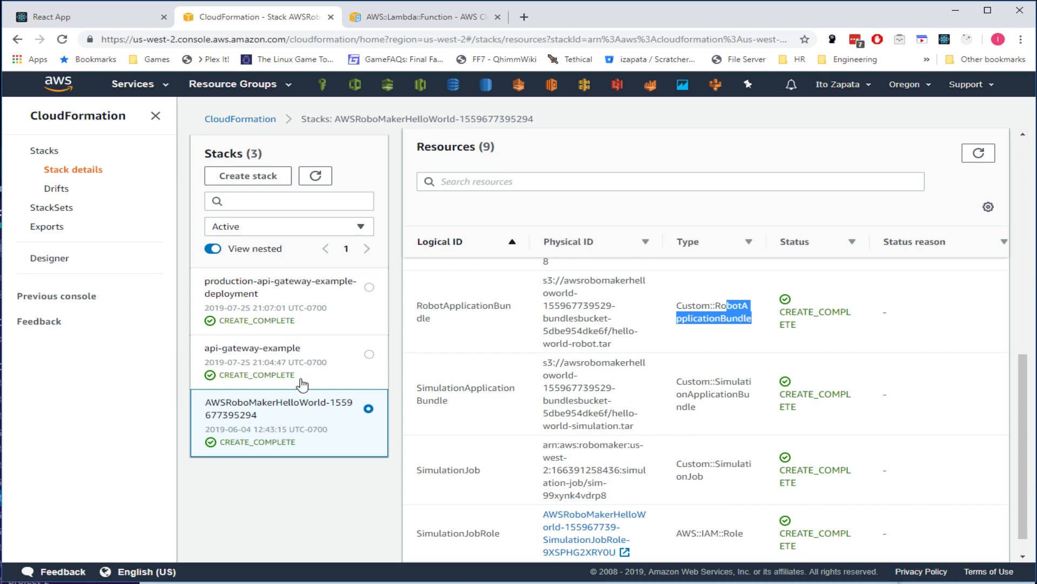
# - Examine the resource types of MyApi, its deployment and MyApiProdStage in the production-api-gateway-example-deployment stack
pyautogui.click(325, 306)
pyautogui.scroll(-2, 757, 389)
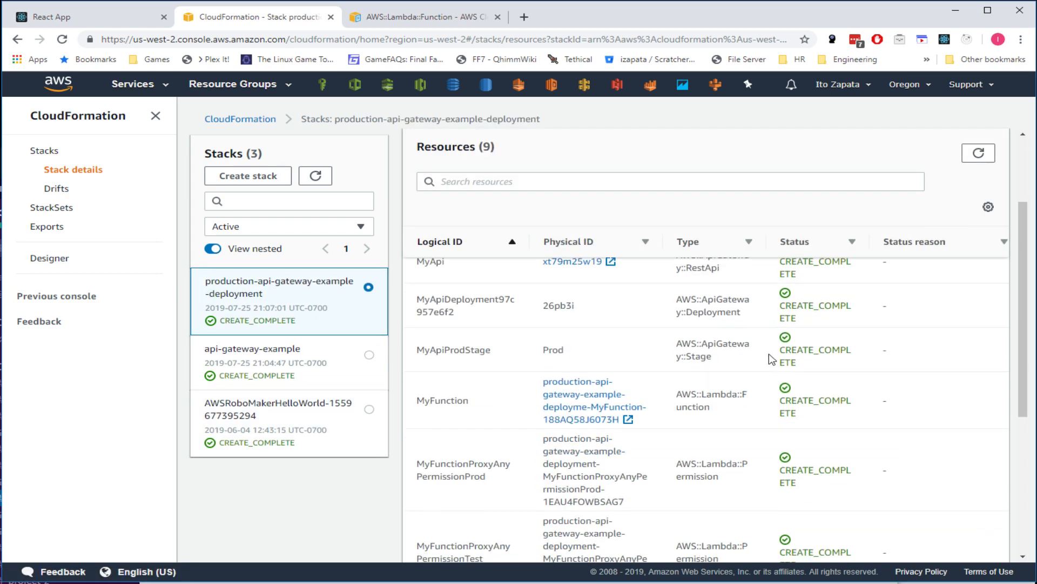
pyautogui.scroll(1, 755, 319)
pyautogui.moveTo(727, 331); pyautogui.dragTo(659, 324)
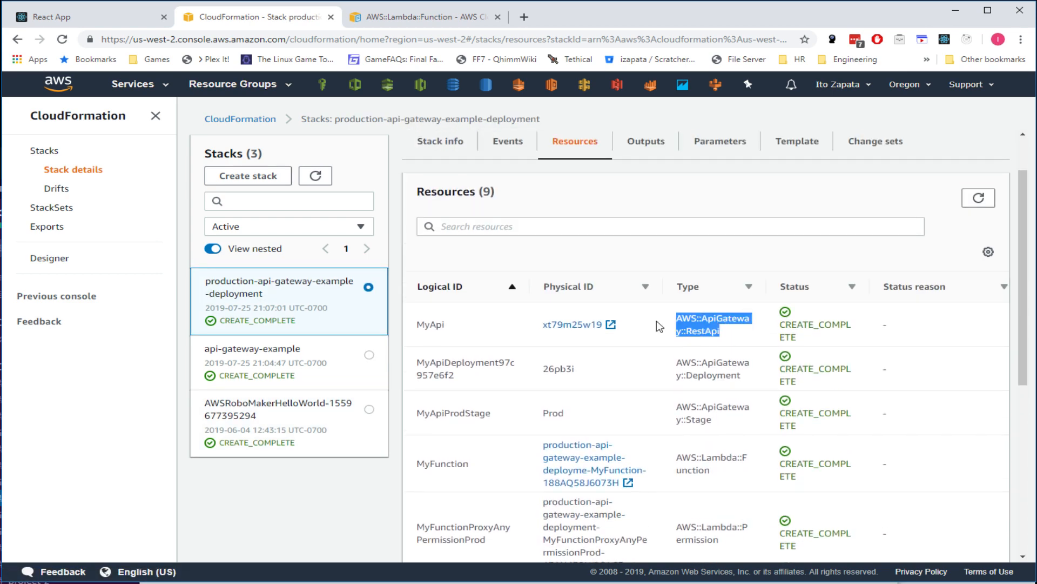
pyautogui.click(747, 378)
pyautogui.moveTo(747, 378); pyautogui.dragTo(679, 364)
pyautogui.moveTo(750, 427); pyautogui.dragTo(677, 407)
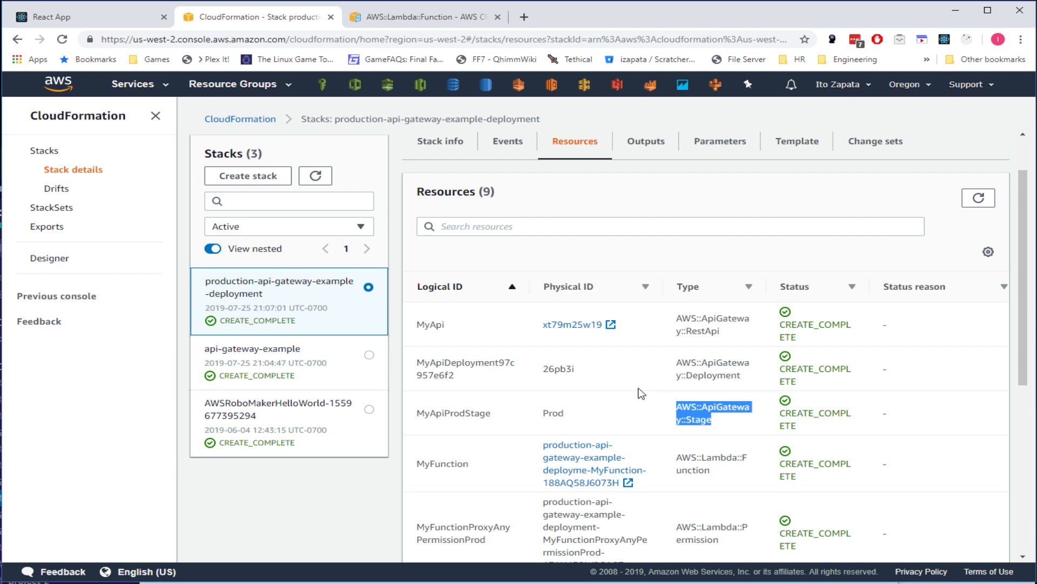
# - Look through the api-gateway-example stack's outputs, parameters and template, and return to its resources
pyautogui.click(356, 361)
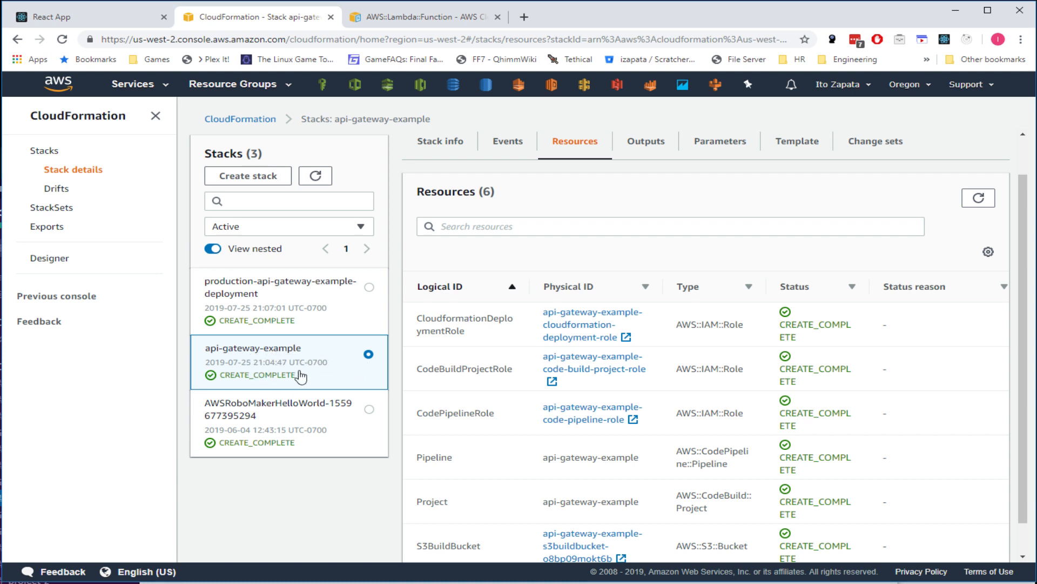
pyautogui.scroll(-1, 738, 378)
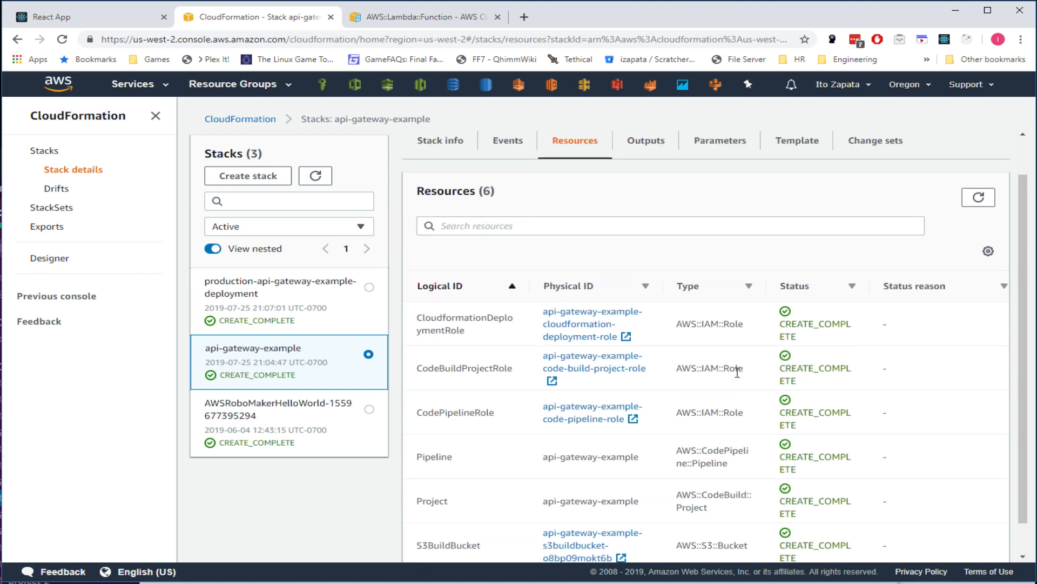
pyautogui.scroll(2, 567, 268)
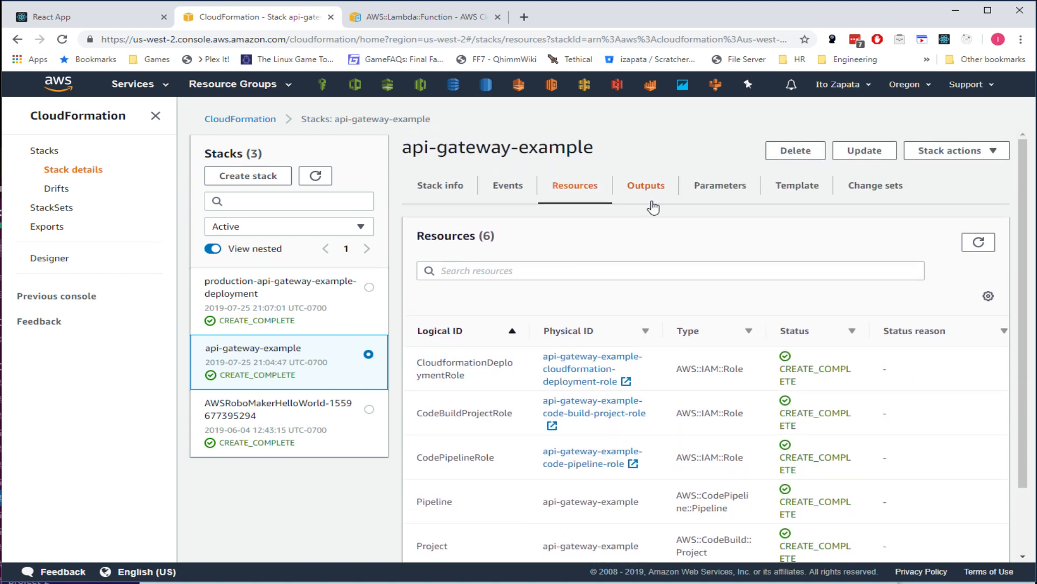
pyautogui.click(641, 195)
pyautogui.click(716, 189)
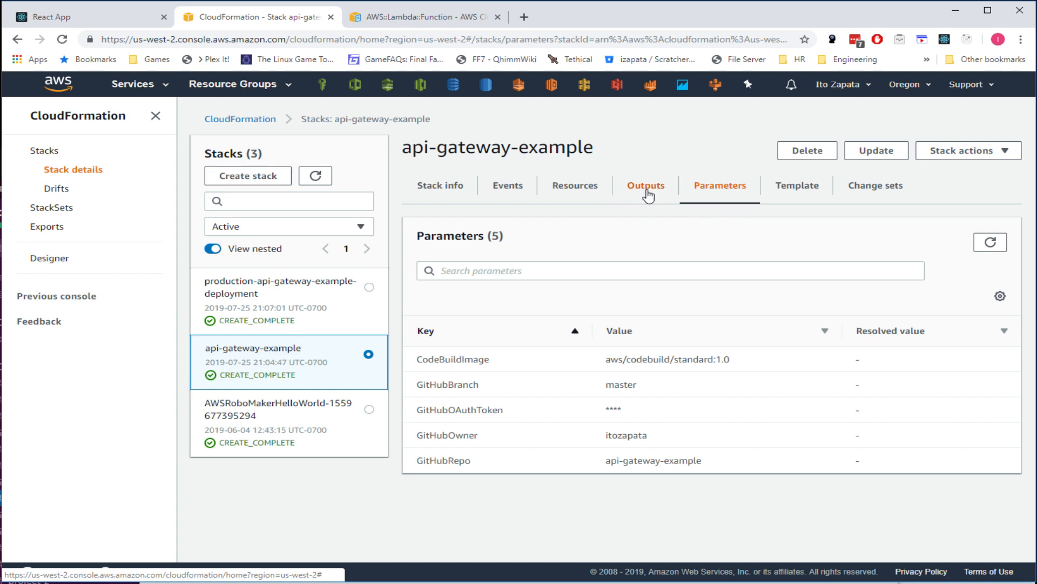
pyautogui.click(800, 191)
pyautogui.click(568, 188)
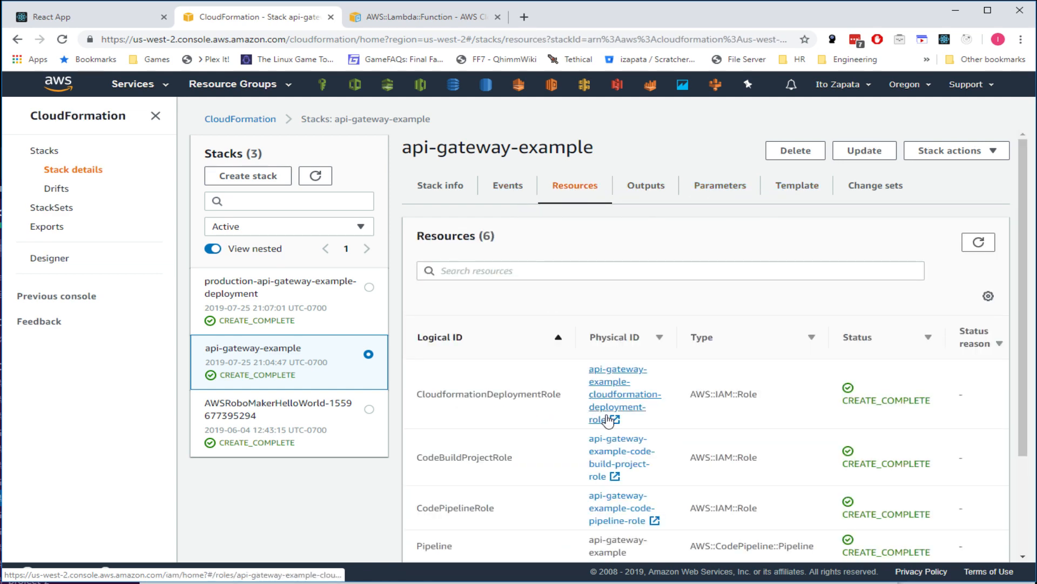
# - Inspect the type and physical ID of the stack's Pipeline resource
pyautogui.scroll(-3, 718, 400)
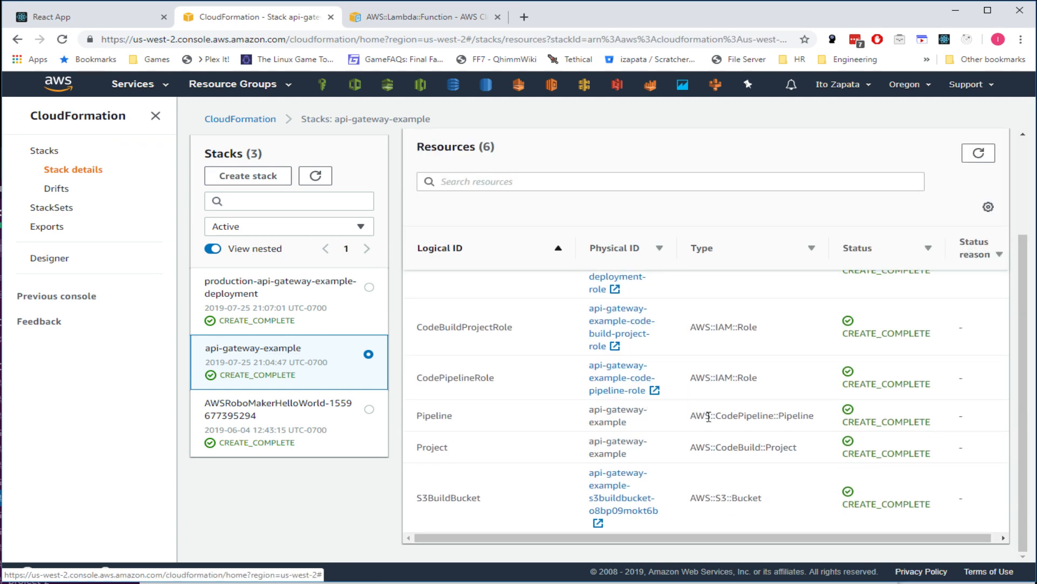
pyautogui.moveTo(696, 416); pyautogui.dragTo(806, 420)
pyautogui.doubleClick(617, 421)
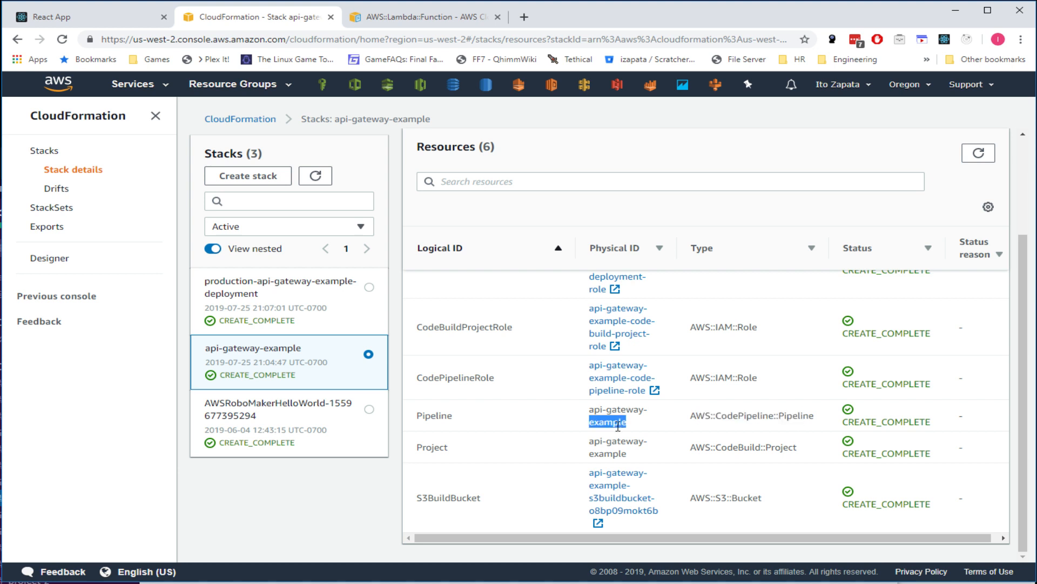
pyautogui.moveTo(618, 422); pyautogui.dragTo(585, 418)
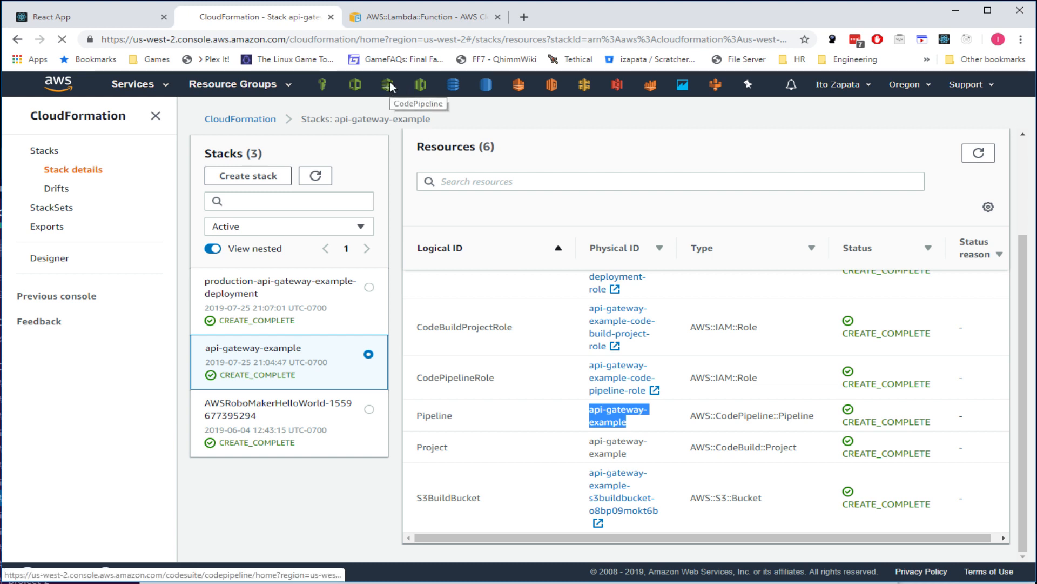
# - Open the api-gateway-example pipeline in CodePipeline and look over its SourceLocation action and stages
pyautogui.click(391, 87)
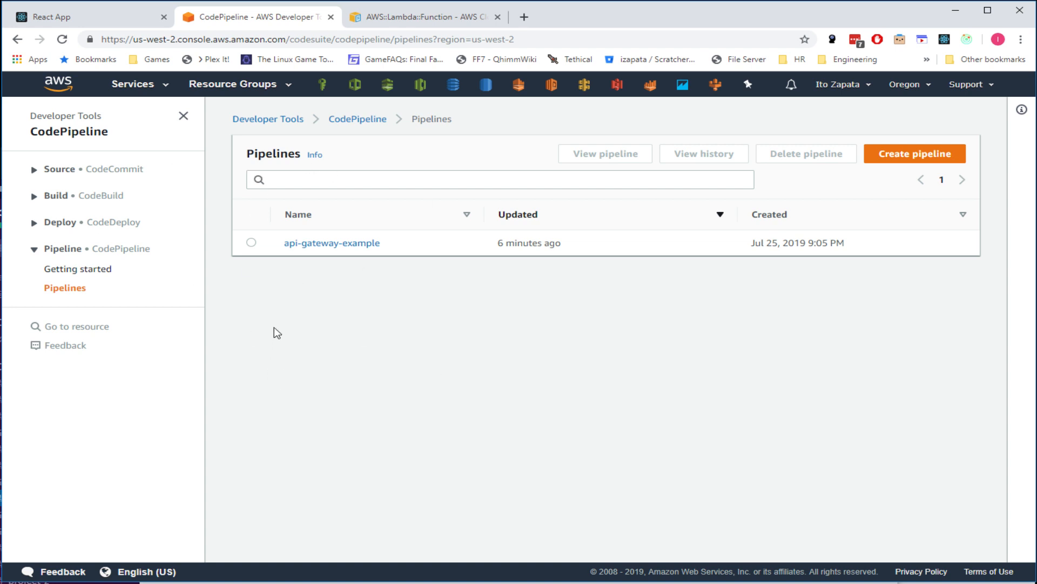
pyautogui.click(346, 243)
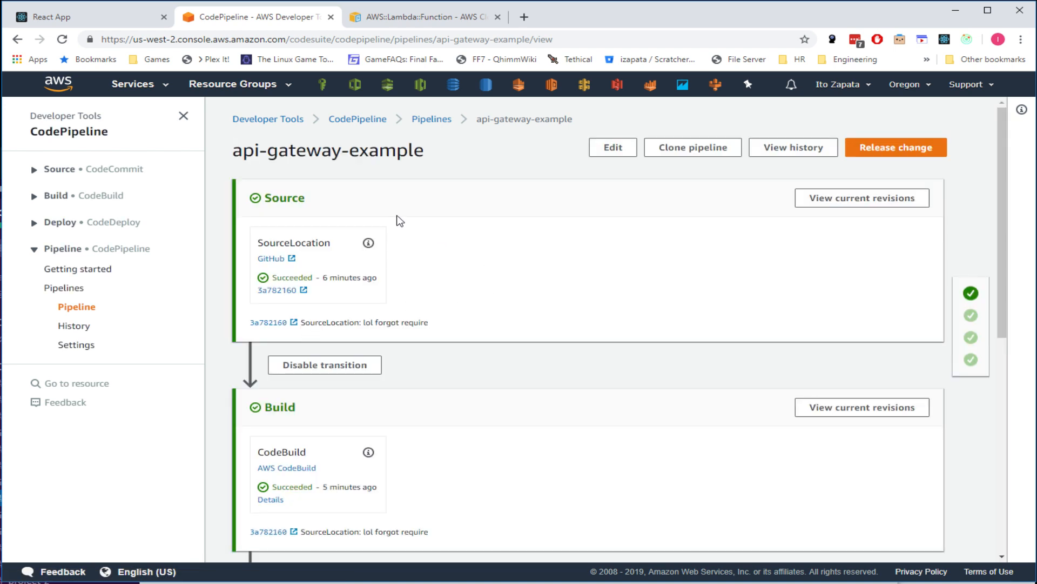
pyautogui.doubleClick(264, 244)
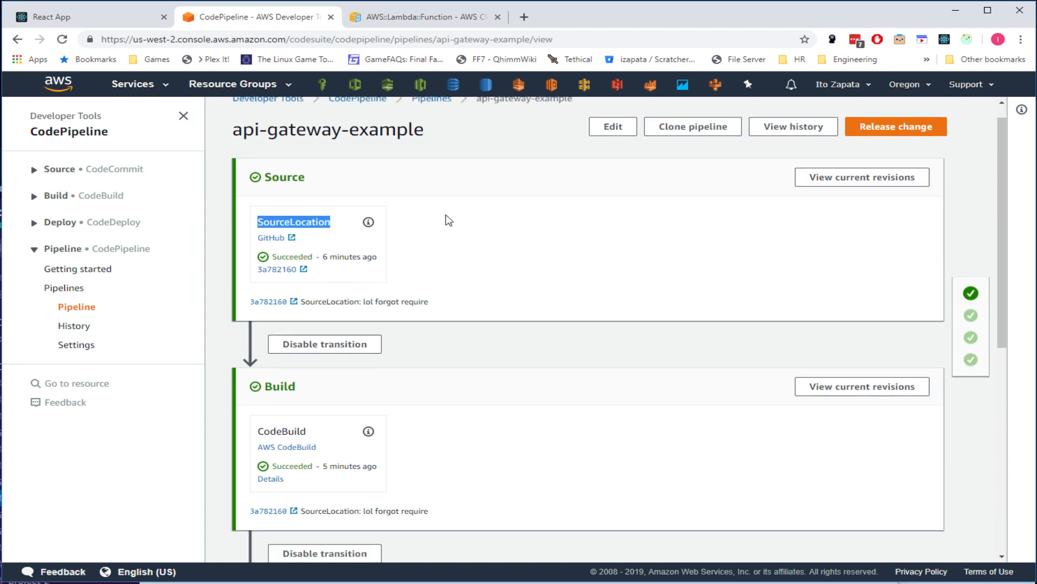
pyautogui.scroll(-7, 445, 221)
pyautogui.scroll(7, 433, 282)
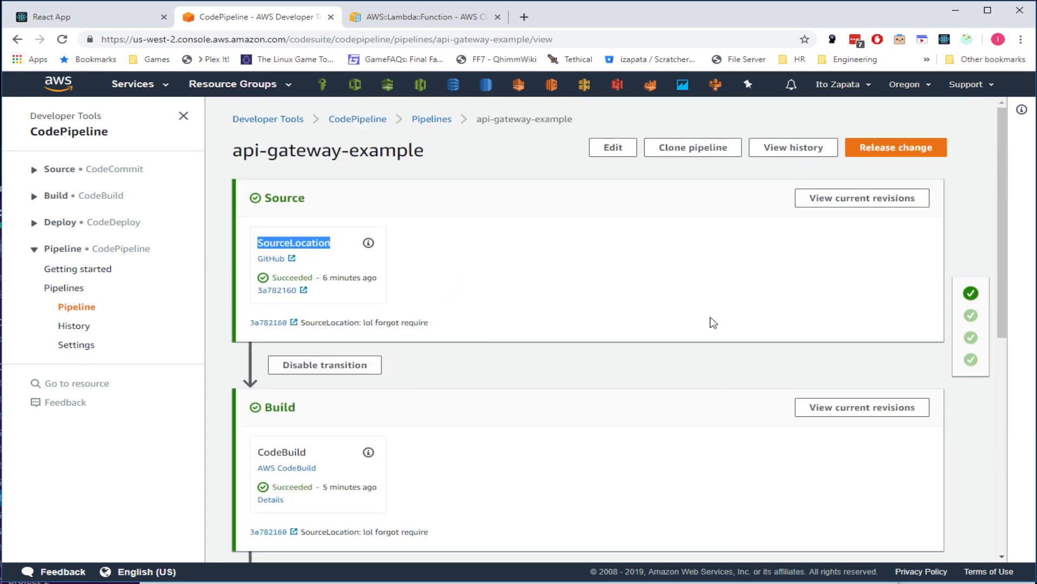
# - Examine the pipeline's Source, Build, StageChangeSet and Deploy stages in order, and return to the Source stage
pyautogui.click(301, 241)
pyautogui.doubleClick(274, 198)
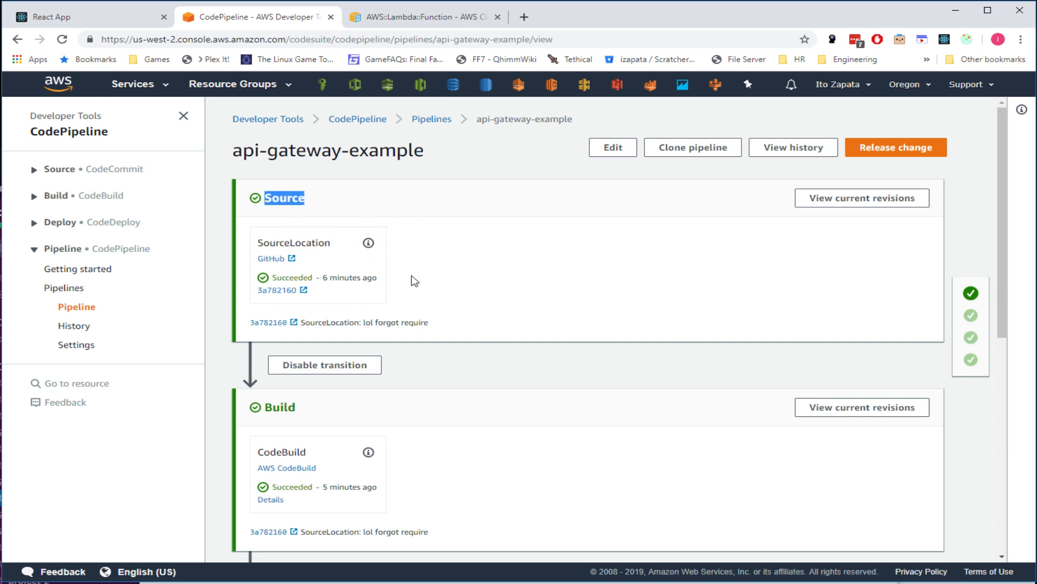
pyautogui.scroll(-3, 415, 280)
pyautogui.doubleClick(279, 279)
pyautogui.scroll(-4, 491, 294)
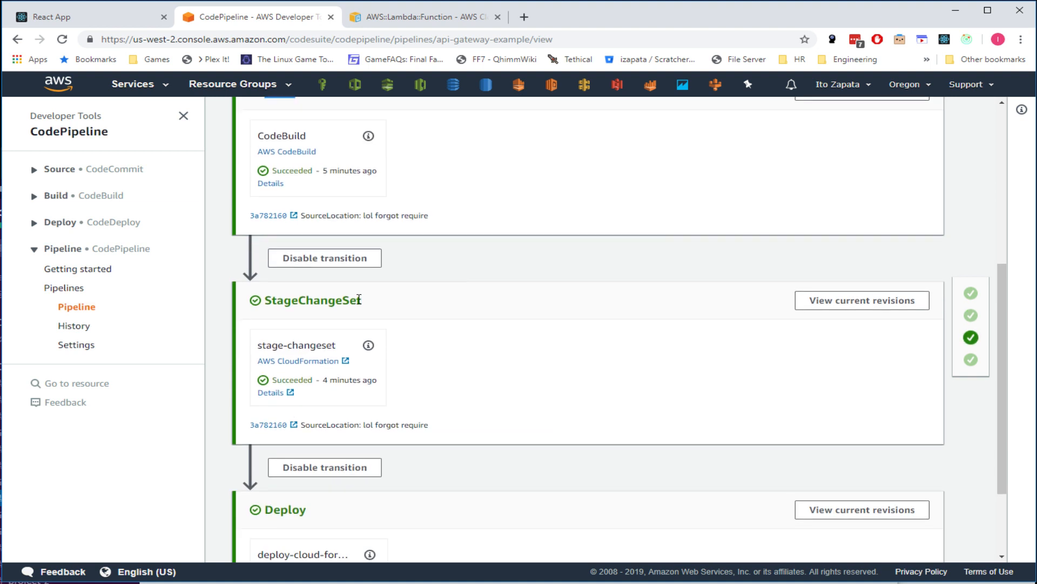
pyautogui.scroll(-1, 341, 287)
pyautogui.doubleClick(321, 237)
pyautogui.scroll(-1, 454, 255)
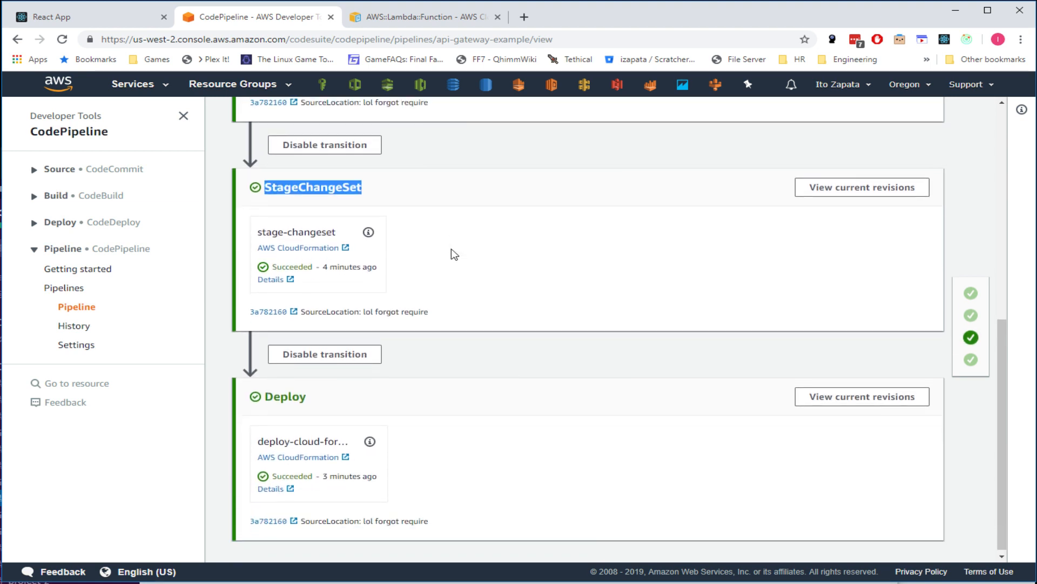
pyautogui.doubleClick(286, 393)
pyautogui.scroll(4, 488, 365)
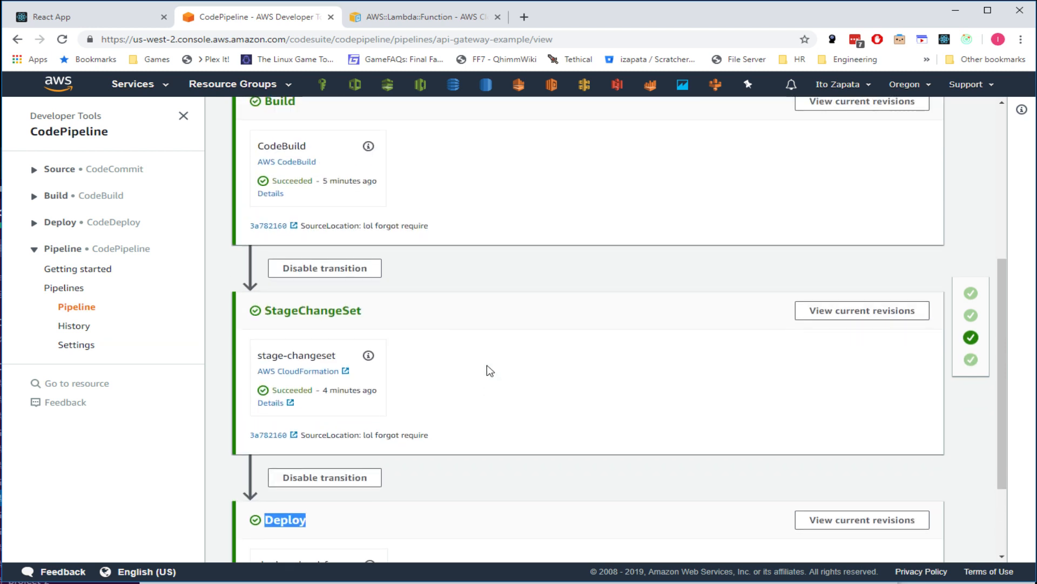
pyautogui.scroll(-1, 488, 365)
pyautogui.scroll(4, 449, 359)
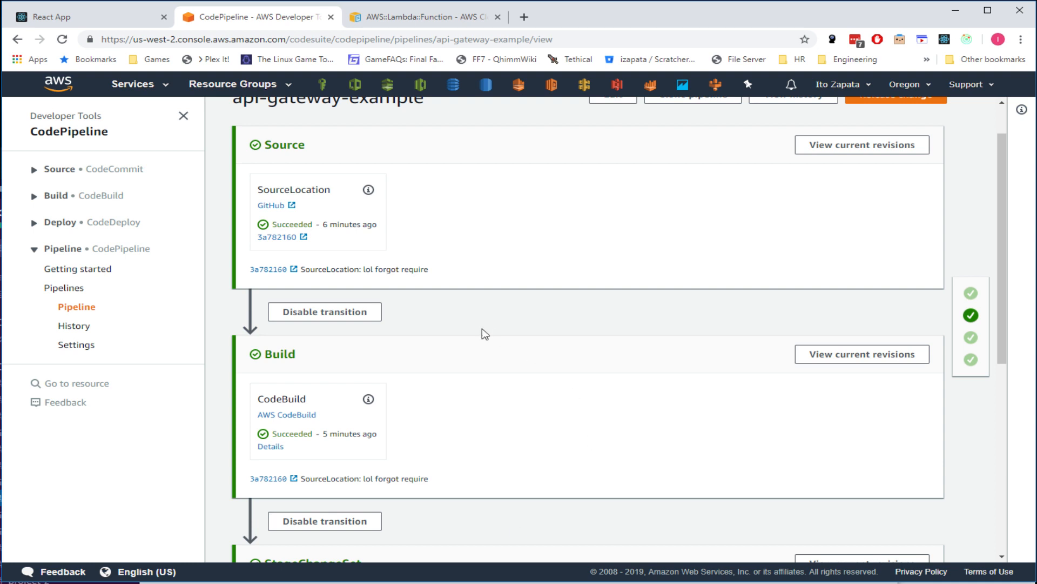
pyautogui.scroll(-4, 482, 330)
pyautogui.scroll(4, 471, 356)
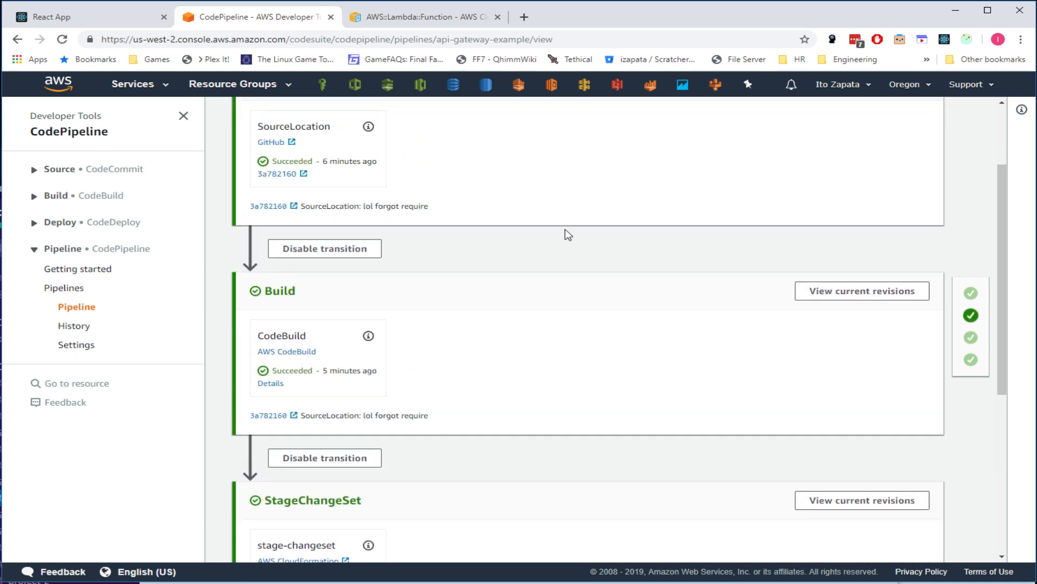
pyautogui.scroll(1, 470, 356)
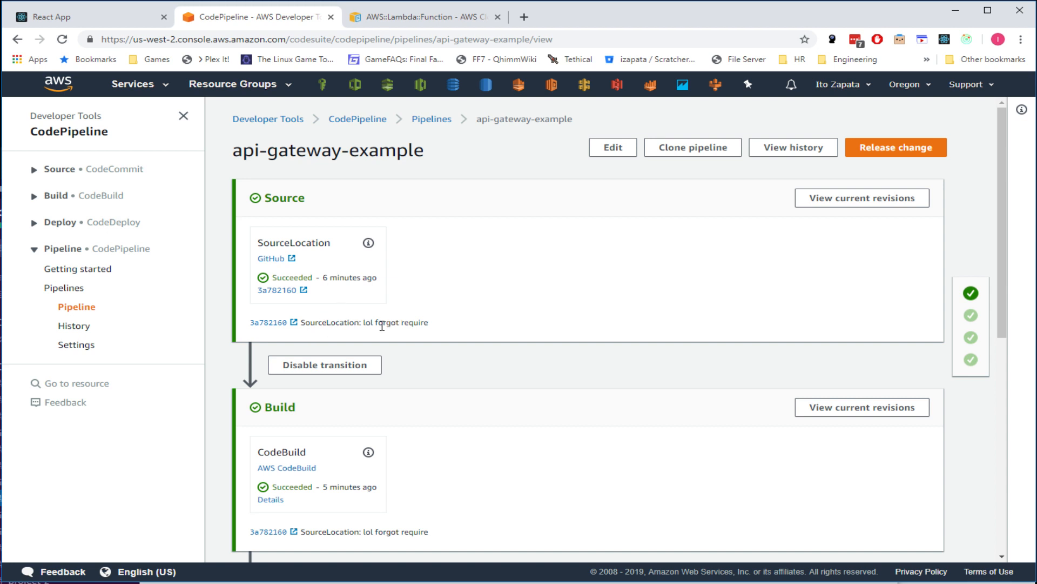
# - View the Source stage's "lol forgot require" commit on GitHub, and open the SourceLocation action's configuration back in CodePipeline
pyautogui.moveTo(336, 322); pyautogui.dragTo(426, 333)
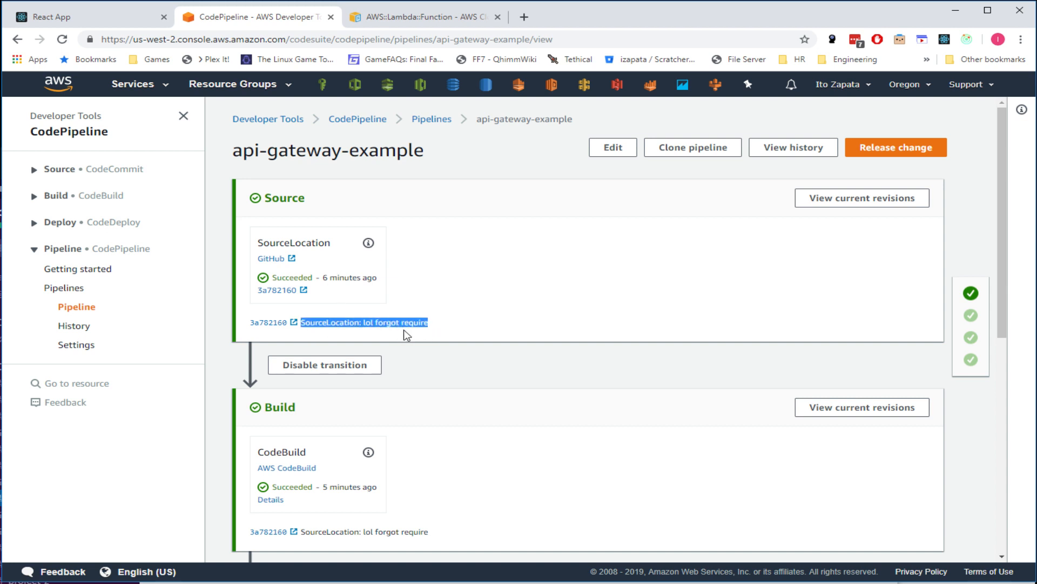
pyautogui.click(266, 327)
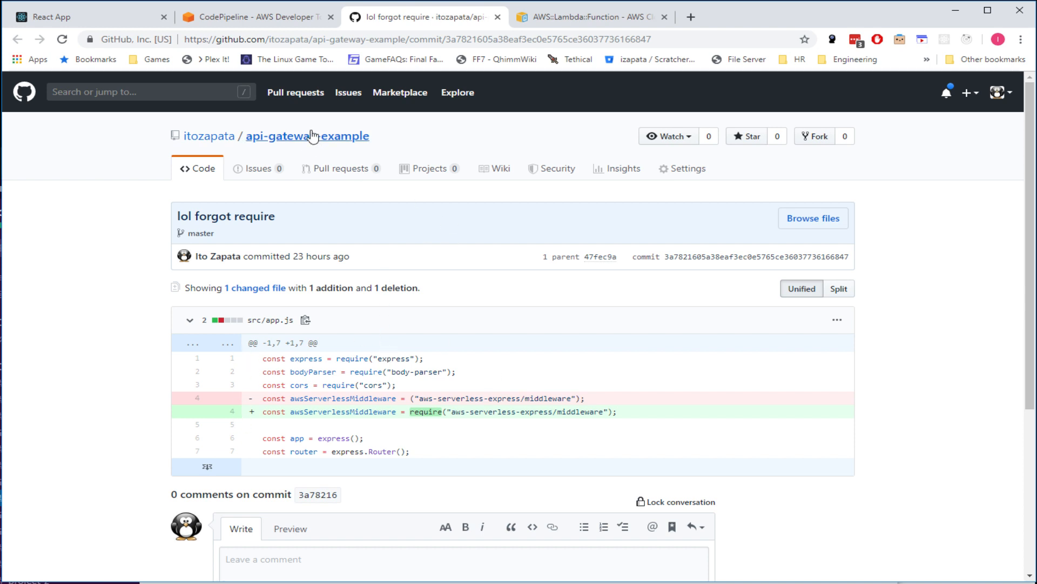
pyautogui.click(289, 18)
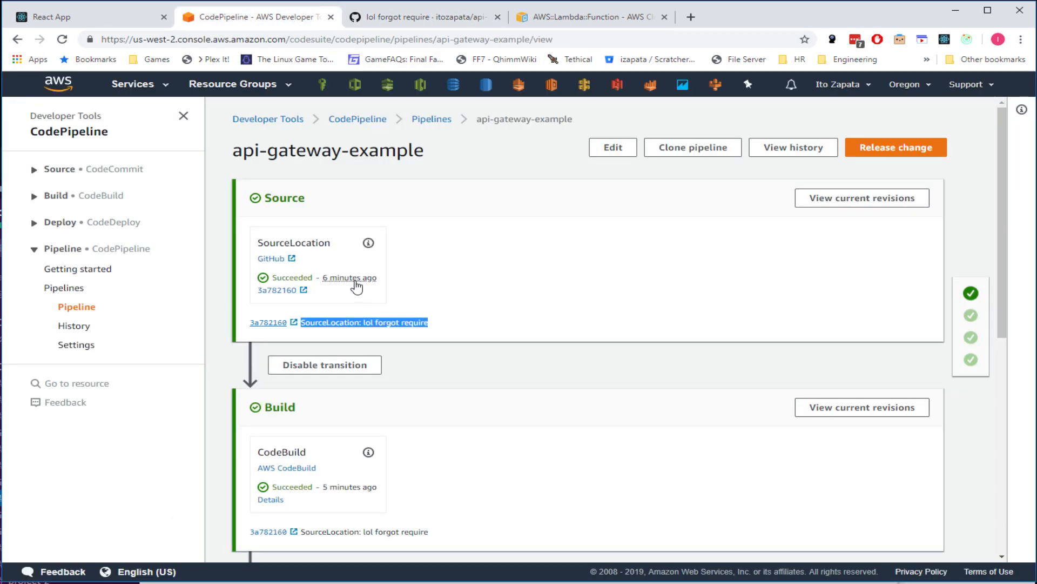
pyautogui.click(368, 244)
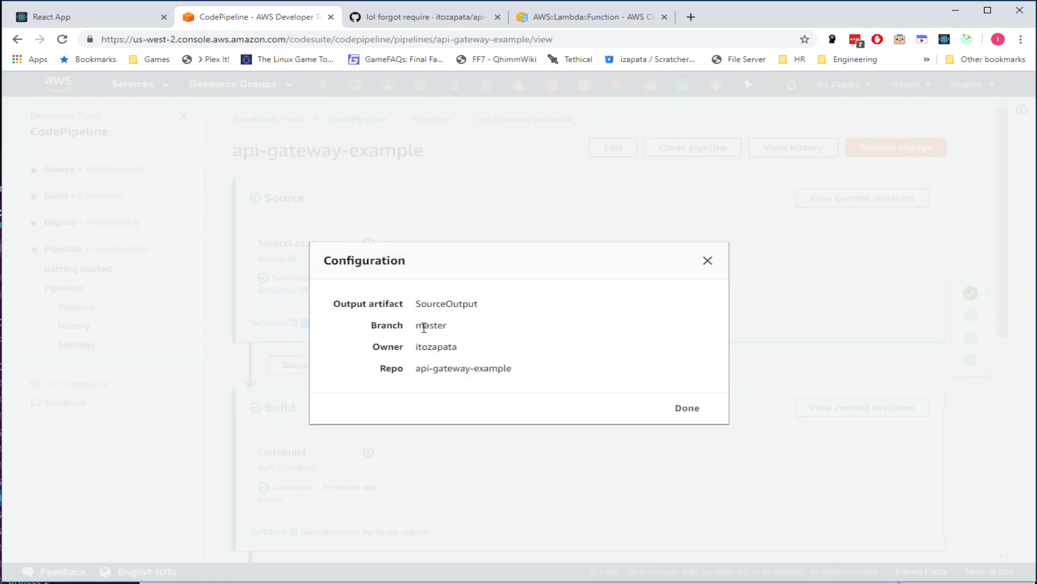
# - Check the SourceLocation configuration's owner, repo and branch, close it, and look over the Source stage
pyautogui.doubleClick(419, 348)
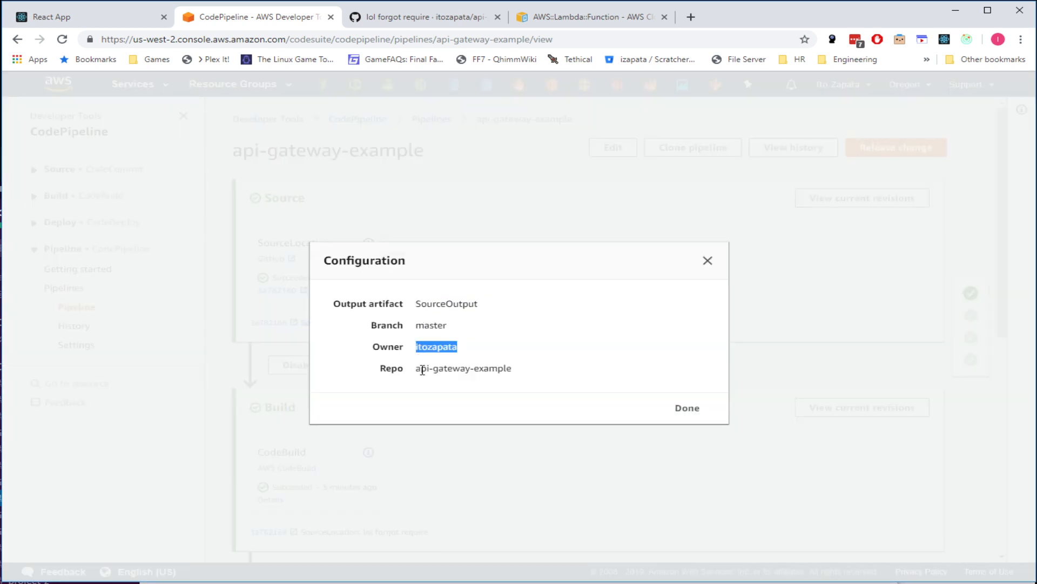
pyautogui.moveTo(423, 370); pyautogui.dragTo(480, 364)
pyautogui.doubleClick(435, 324)
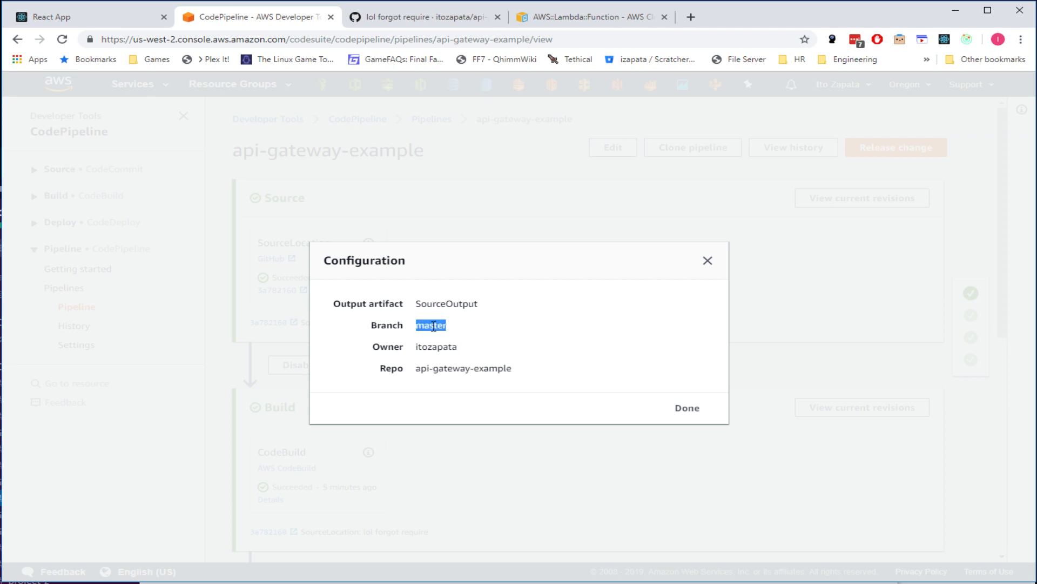
pyautogui.click(691, 409)
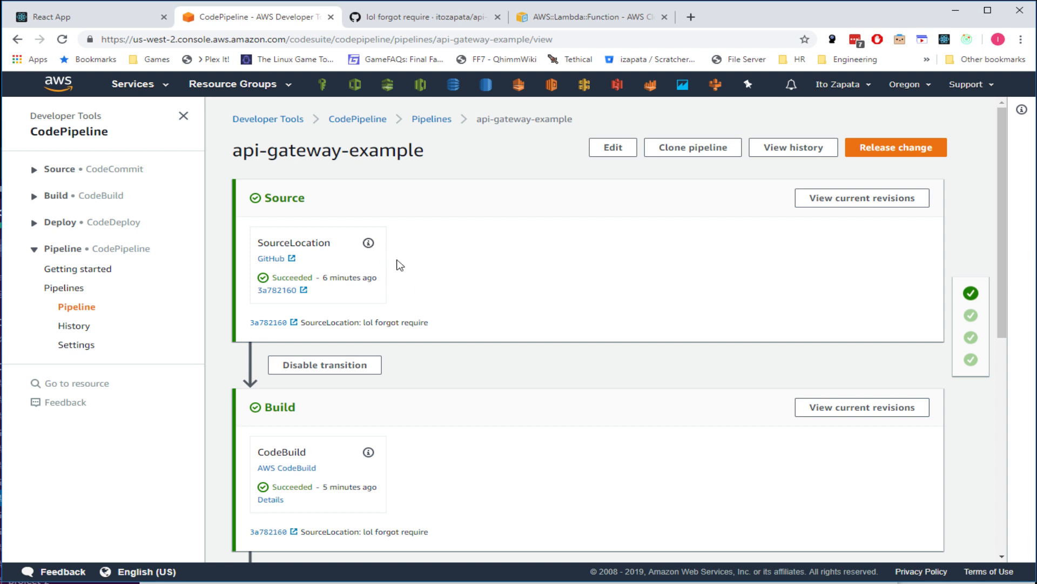
pyautogui.moveTo(622, 314); pyautogui.dragTo(241, 193)
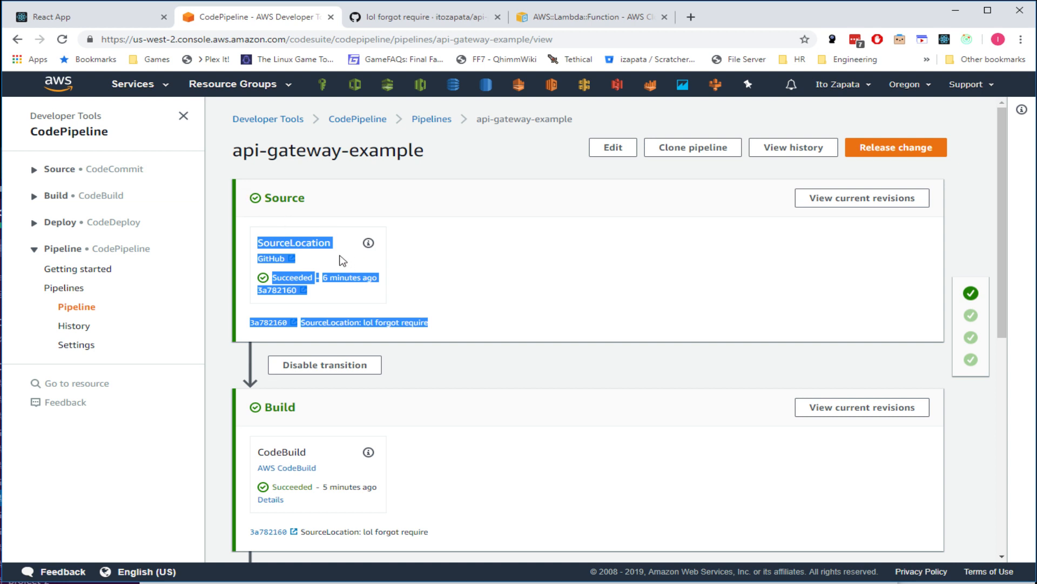
pyautogui.click(484, 297)
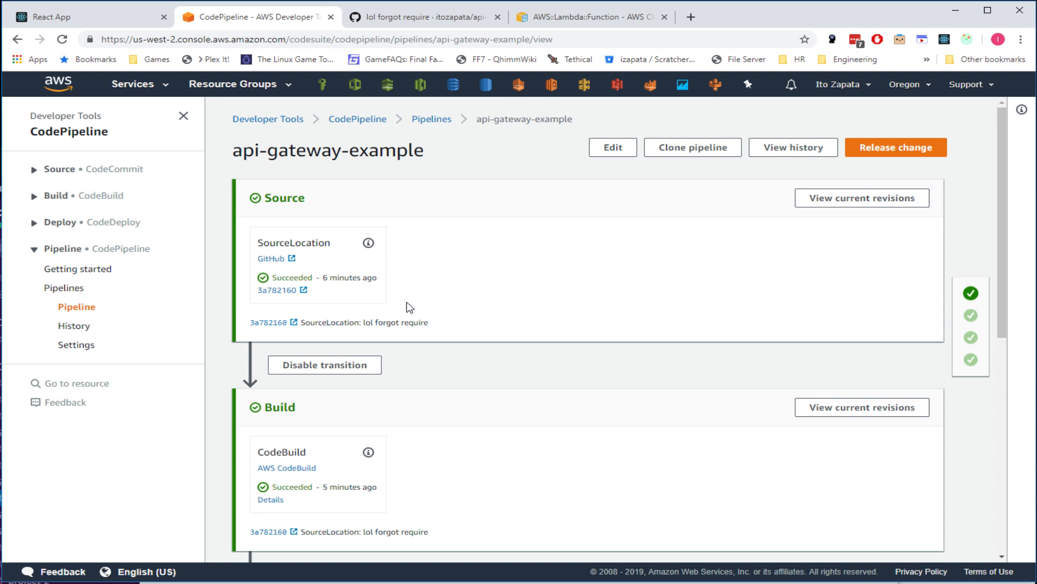
# - Inspect the output artifact in the Build stage's CodeBuild action configuration, and close the configuration
pyautogui.scroll(-3, 419, 224)
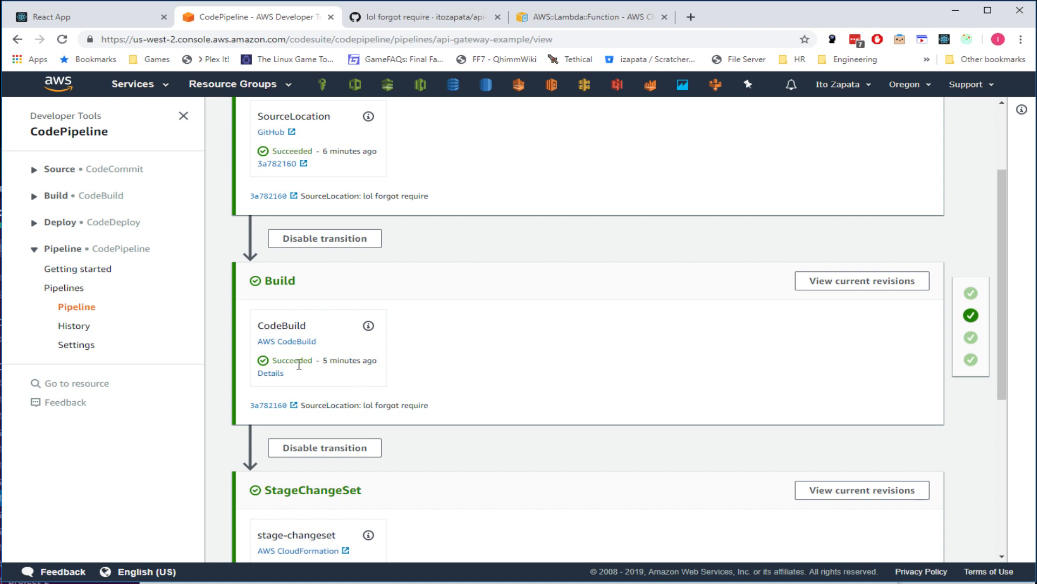
pyautogui.click(370, 327)
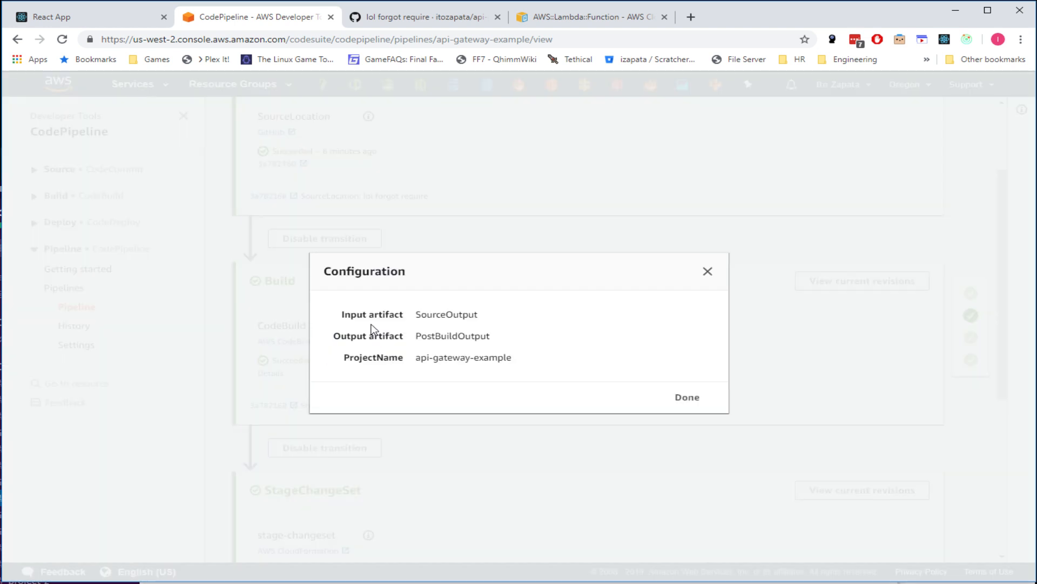
pyautogui.doubleClick(419, 336)
pyautogui.click(442, 336)
pyautogui.doubleClick(442, 336)
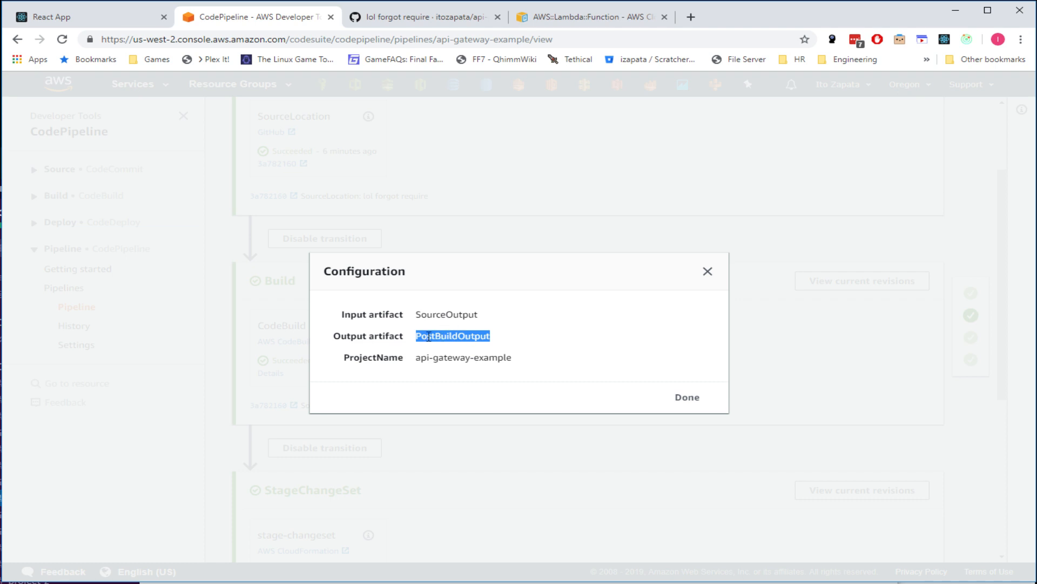
pyautogui.click(708, 271)
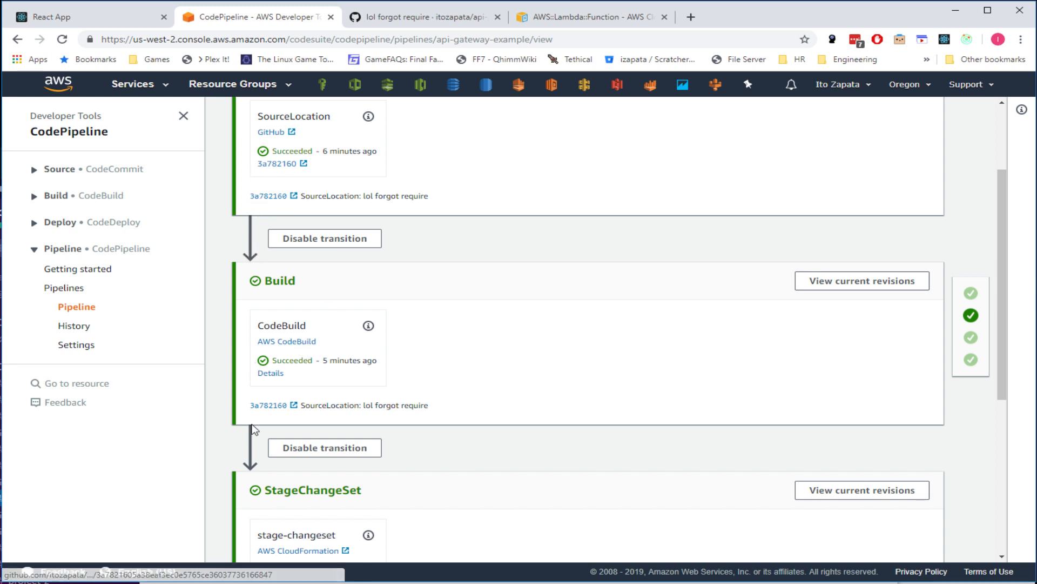
# - Look over the StageChangeSet and Deploy stages, and open the production-api-gateway-example-deployment stack from the pipeline in a separate CloudFormation tab
pyautogui.scroll(-3, 251, 467)
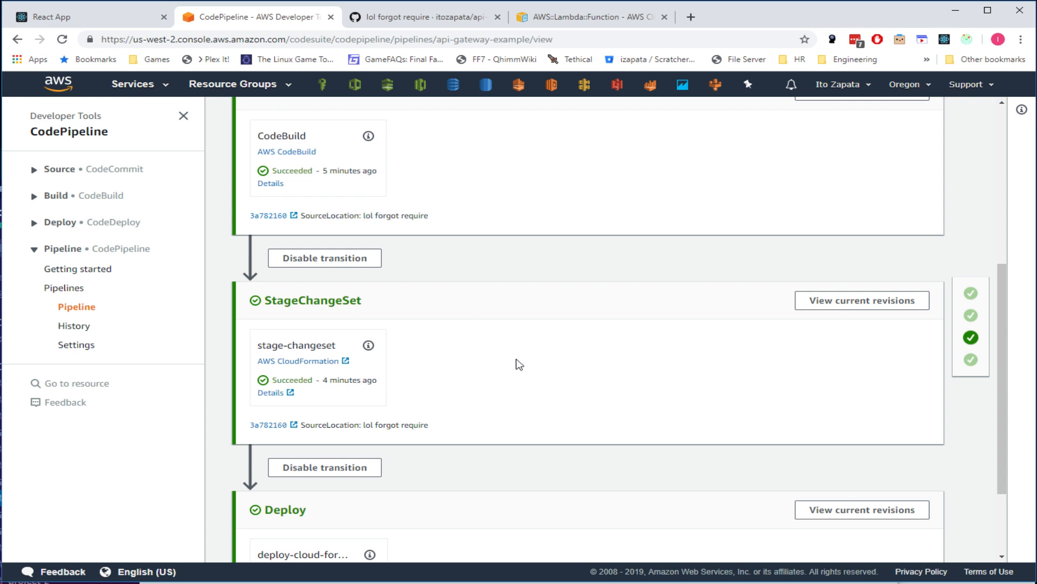
pyautogui.scroll(-2, 519, 365)
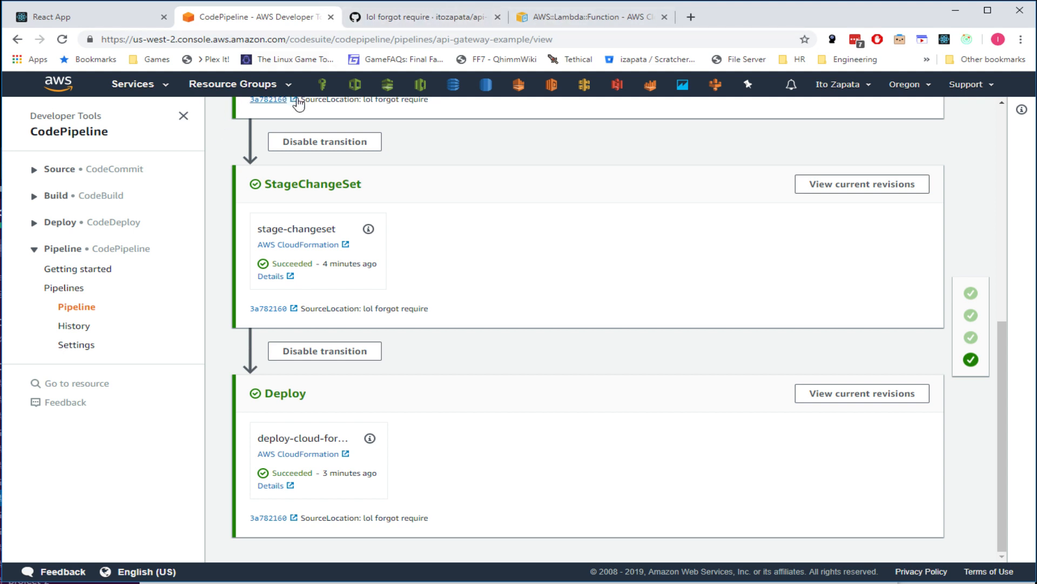
pyautogui.middleClick(361, 88)
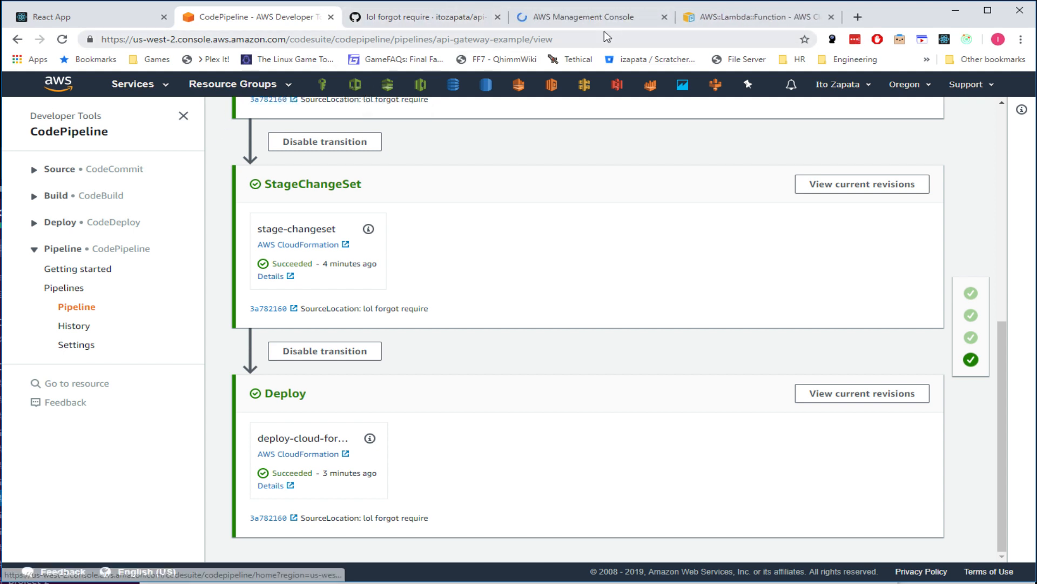
pyautogui.click(584, 18)
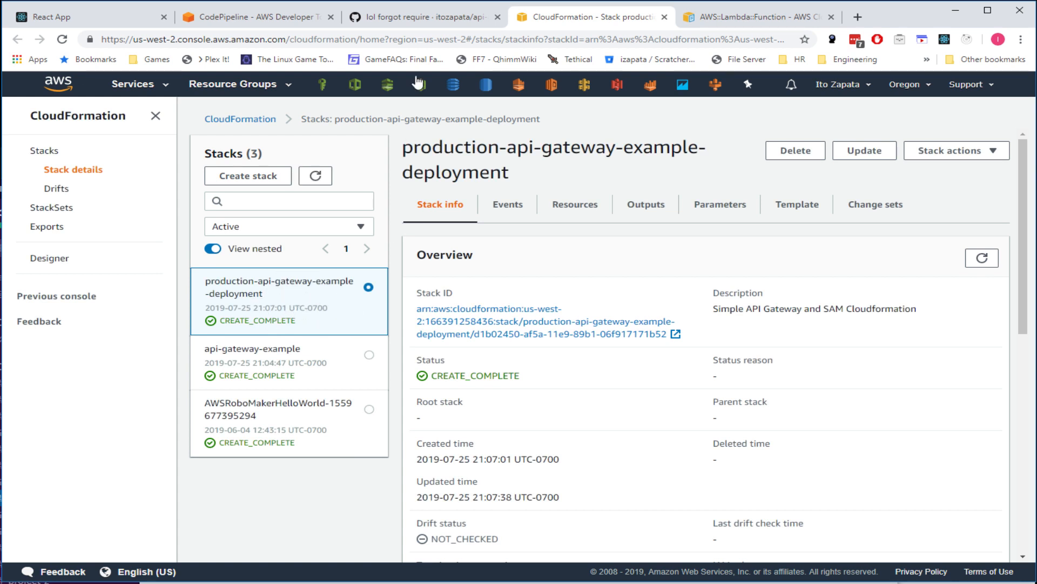
# - Revisit the pipeline's Deploy stage, and view the api-gateway-example stack's details in CloudFormation
pyautogui.click(291, 18)
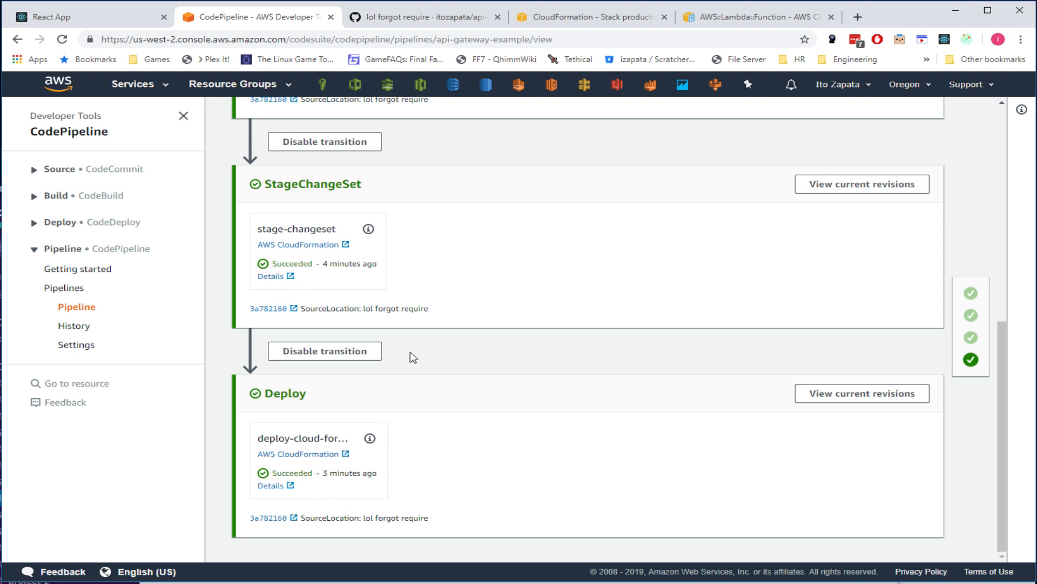
pyautogui.click(557, 17)
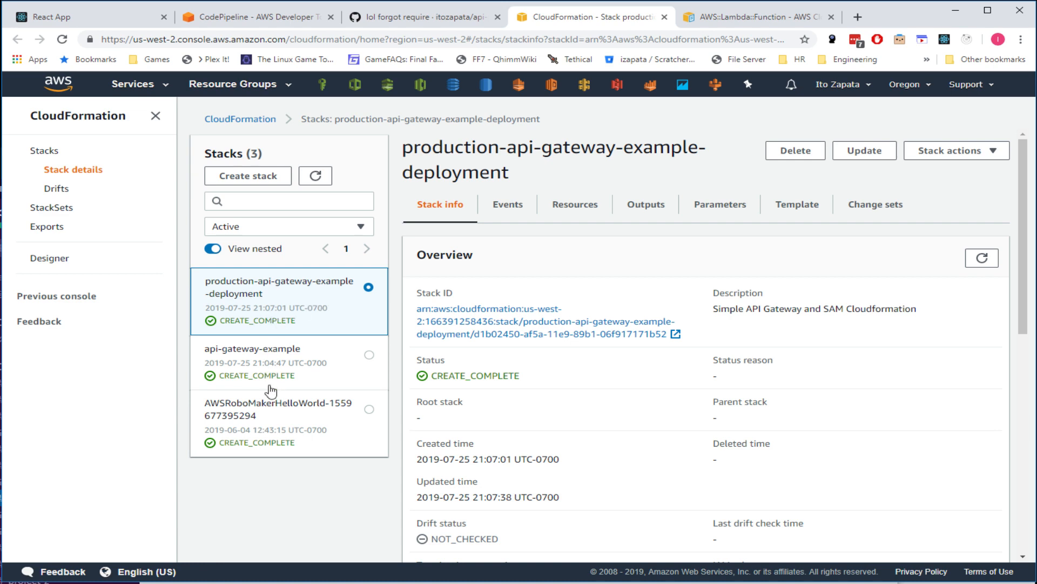
pyautogui.click(270, 347)
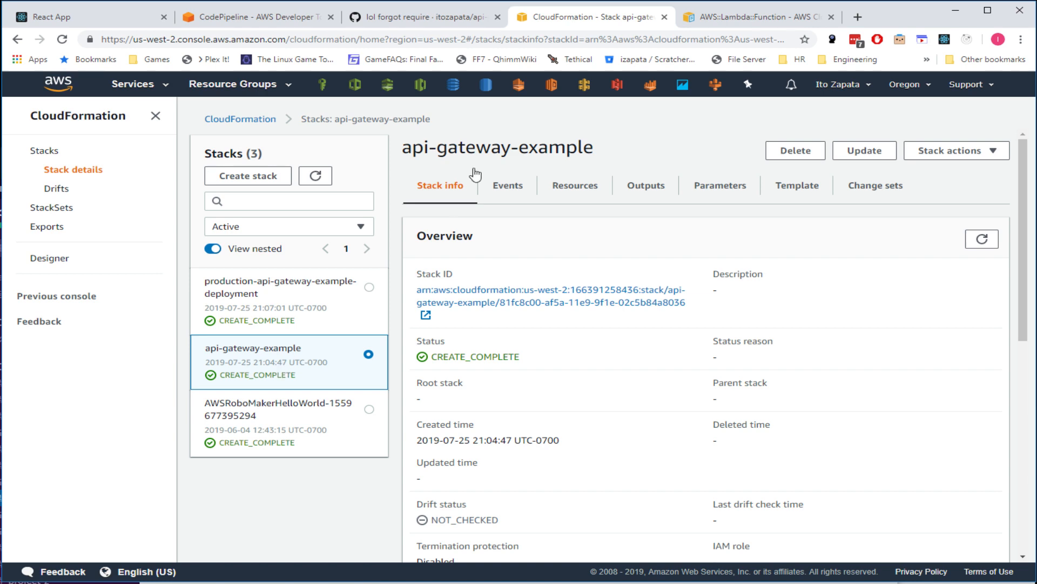
# - View the api-gateway-example pipeline's execution history in CodePipeline, and return to the pipeline's stages
pyautogui.click(427, 17)
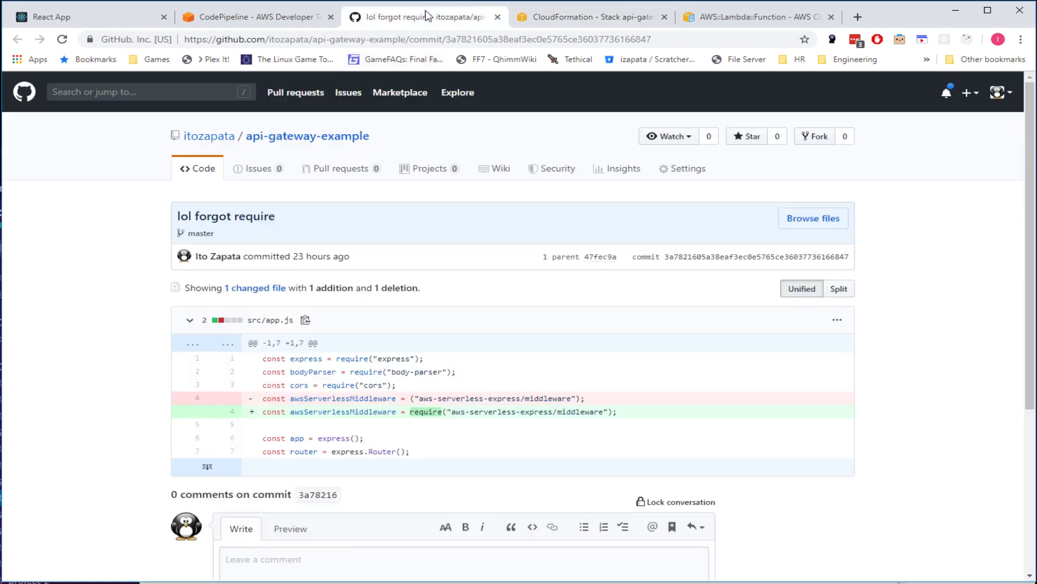
pyautogui.click(283, 19)
pyautogui.scroll(7, 704, 399)
pyautogui.scroll(2, 705, 398)
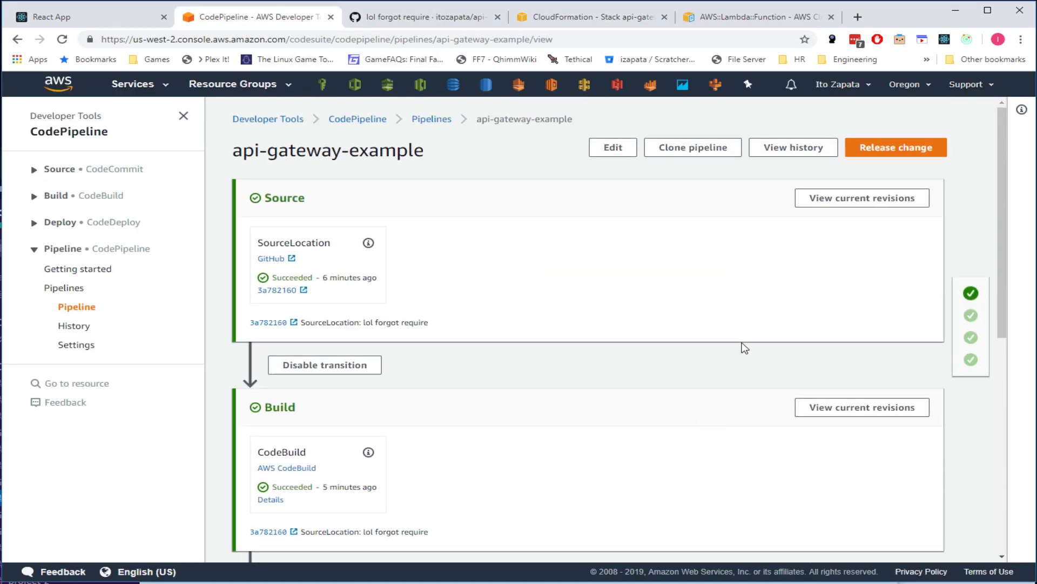
pyautogui.click(836, 148)
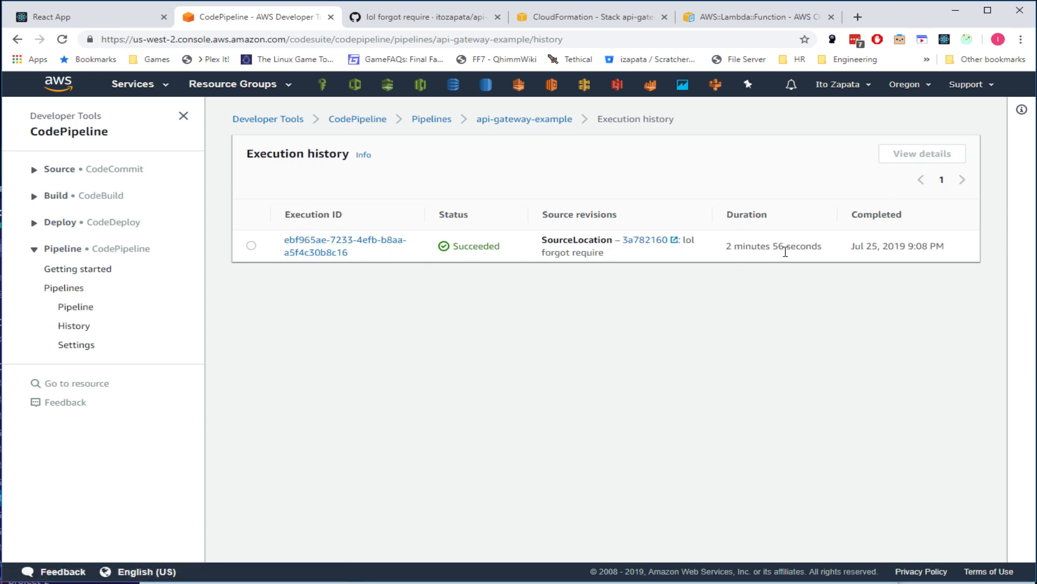
pyautogui.click(511, 120)
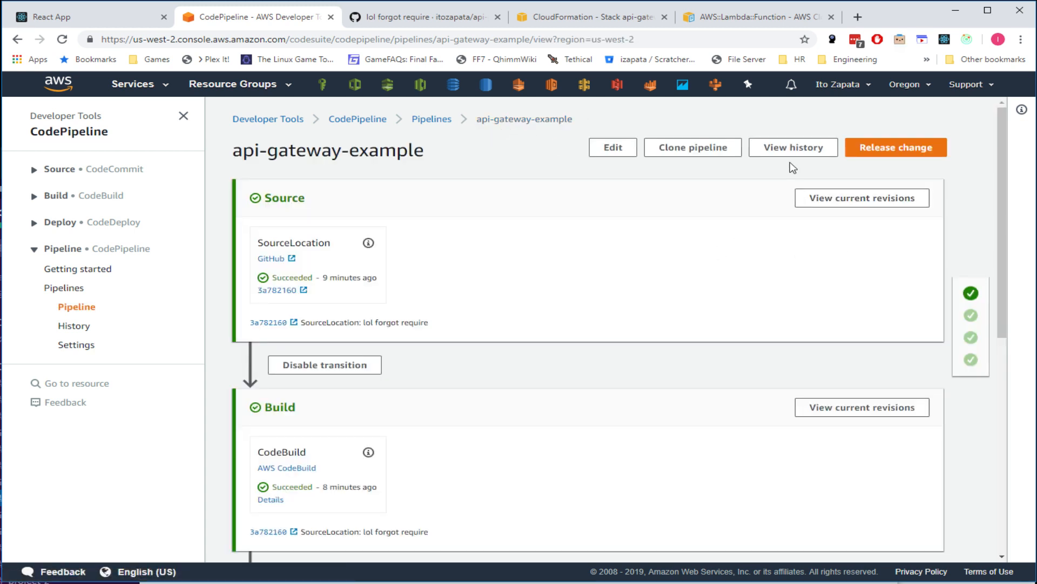
# - Read the confirmation text for releasing a change through the pipeline, and cancel the release
pyautogui.click(892, 151)
pyautogui.moveTo(323, 323); pyautogui.dragTo(538, 353)
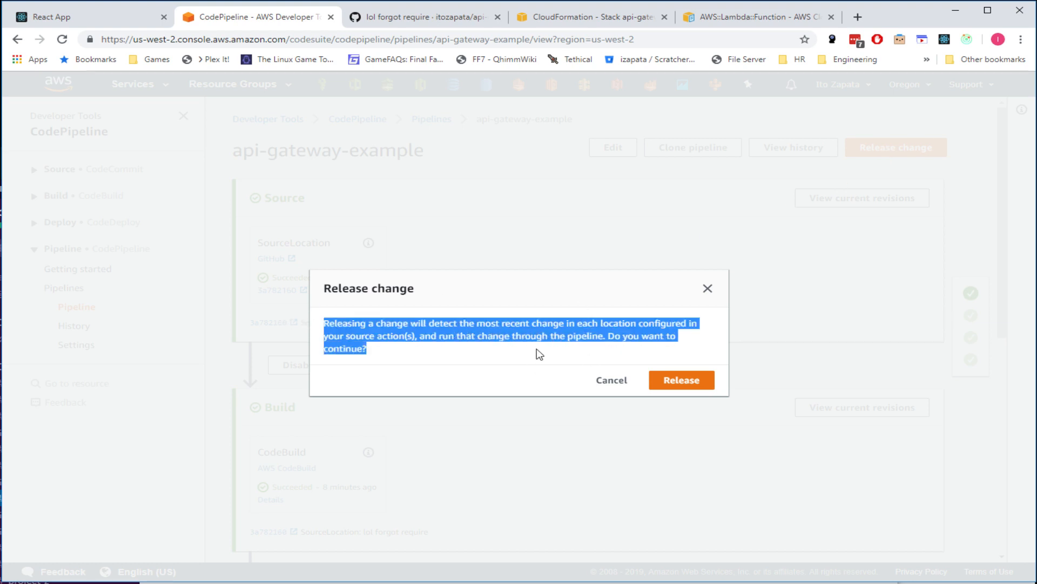
pyautogui.click(613, 380)
# - Examine the pipeline's Source, Build and StageChangeSet stages again, and return to the Source stage
pyautogui.scroll(-5, 435, 428)
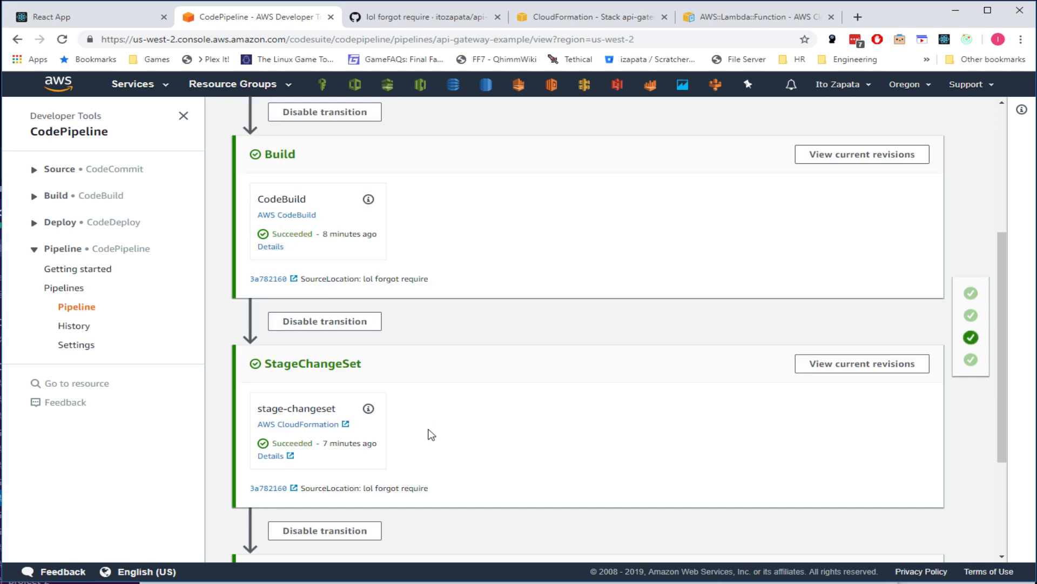
pyautogui.scroll(5, 431, 435)
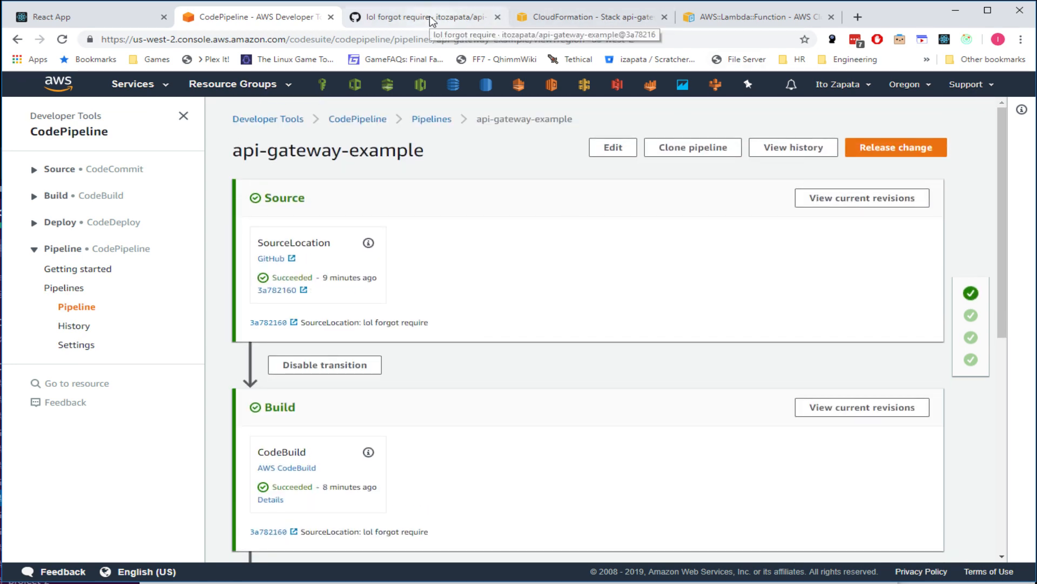
pyautogui.scroll(-3, 432, 324)
pyautogui.scroll(1, 357, 211)
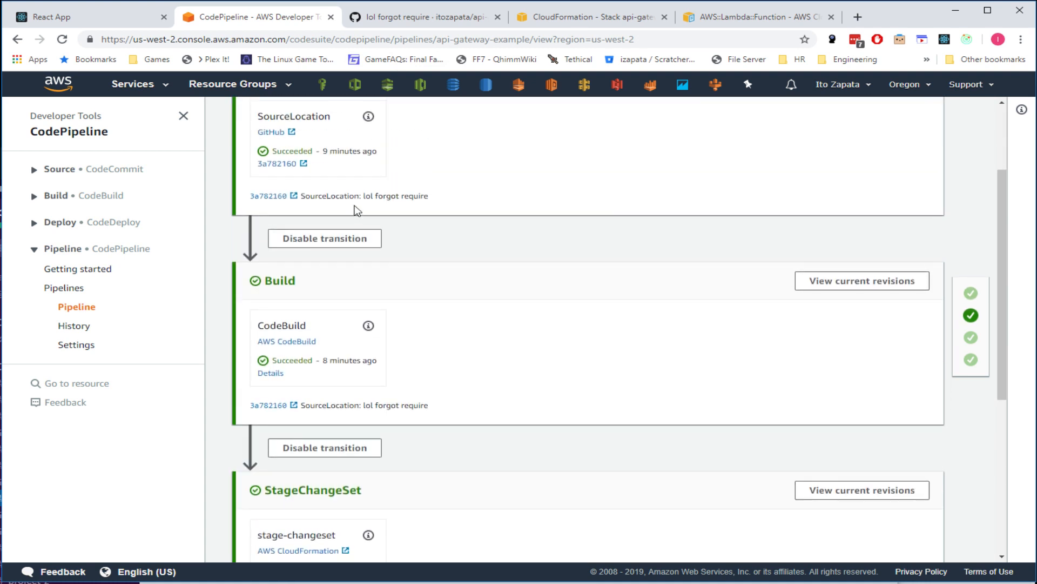
pyautogui.scroll(1, 324, 178)
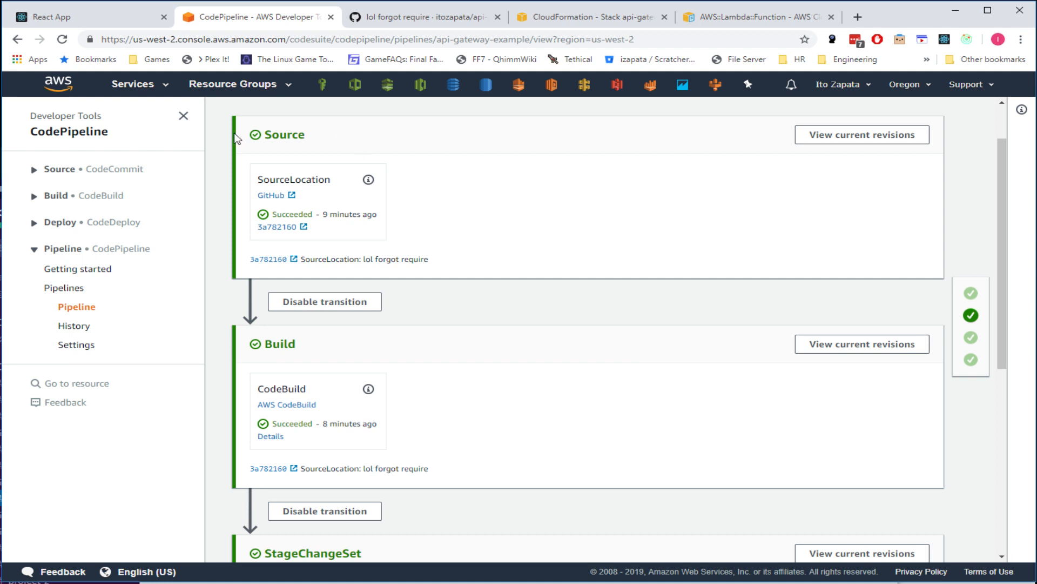
pyautogui.moveTo(308, 347); pyautogui.dragTo(255, 348)
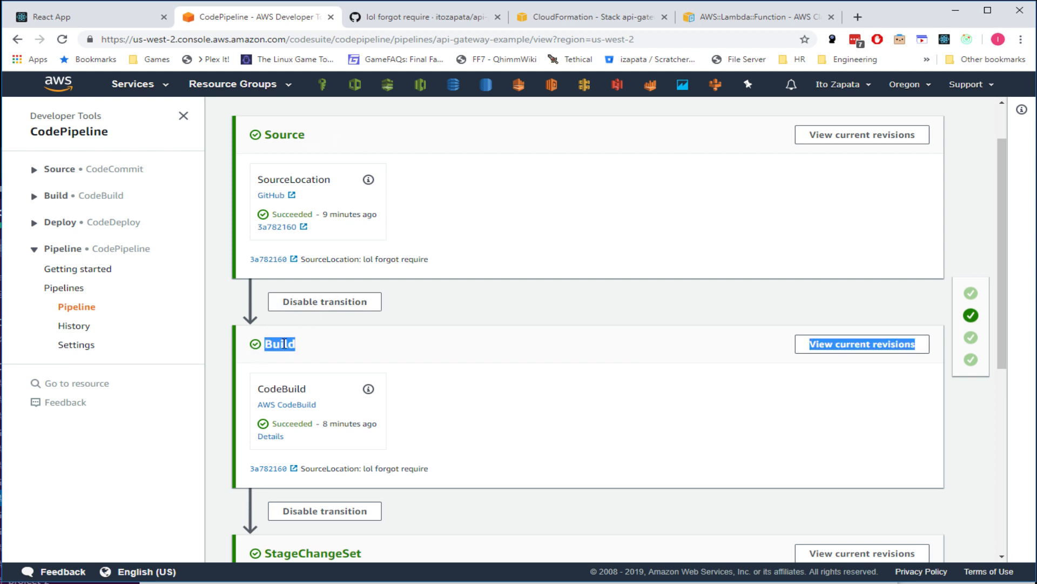
pyautogui.click(305, 347)
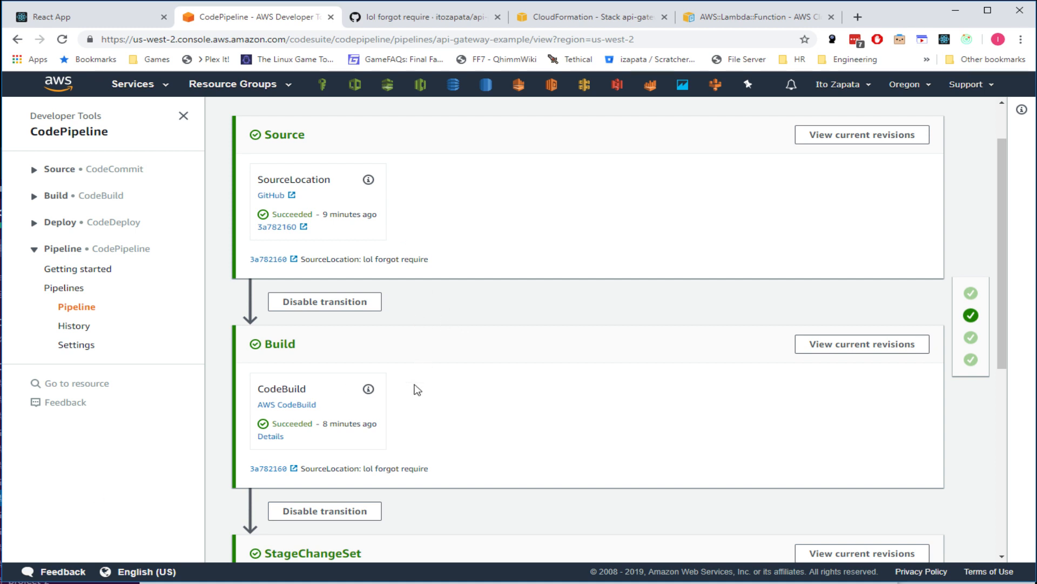
pyautogui.scroll(-2, 399, 412)
pyautogui.scroll(-2, 400, 412)
pyautogui.scroll(1, 400, 410)
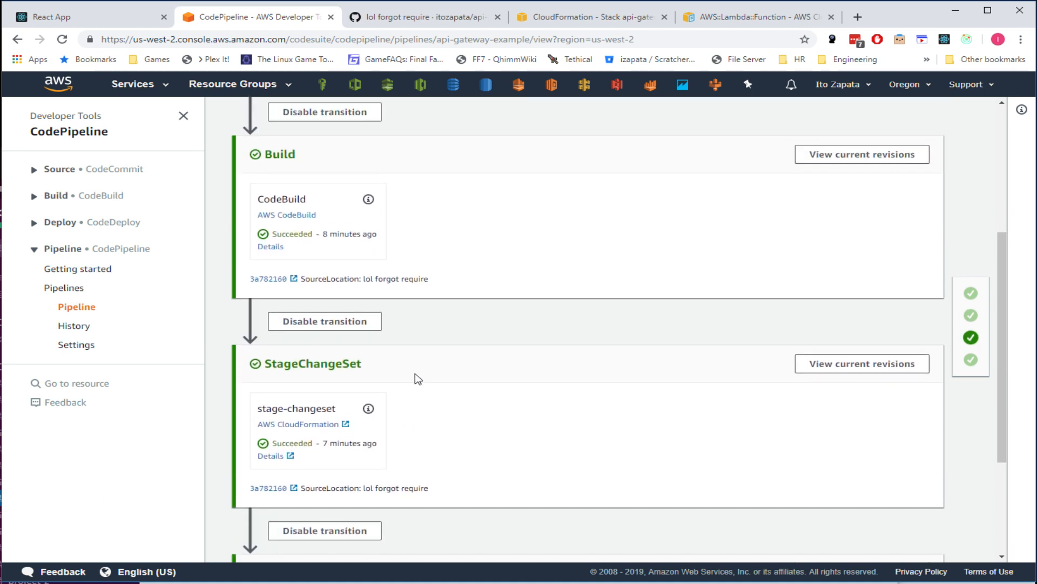
pyautogui.moveTo(387, 376); pyautogui.dragTo(313, 370)
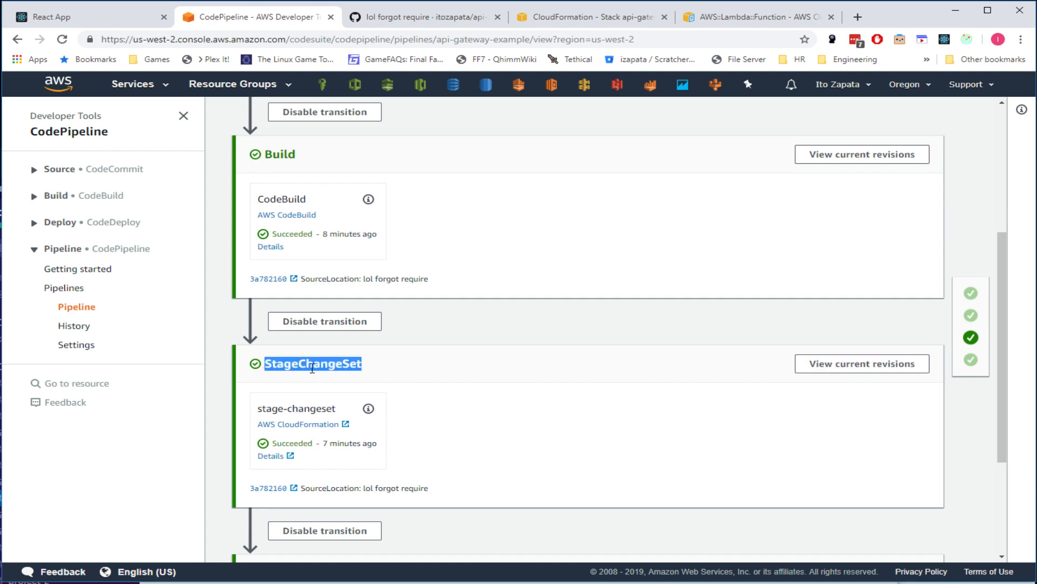
pyautogui.doubleClick(280, 154)
pyautogui.scroll(4, 343, 225)
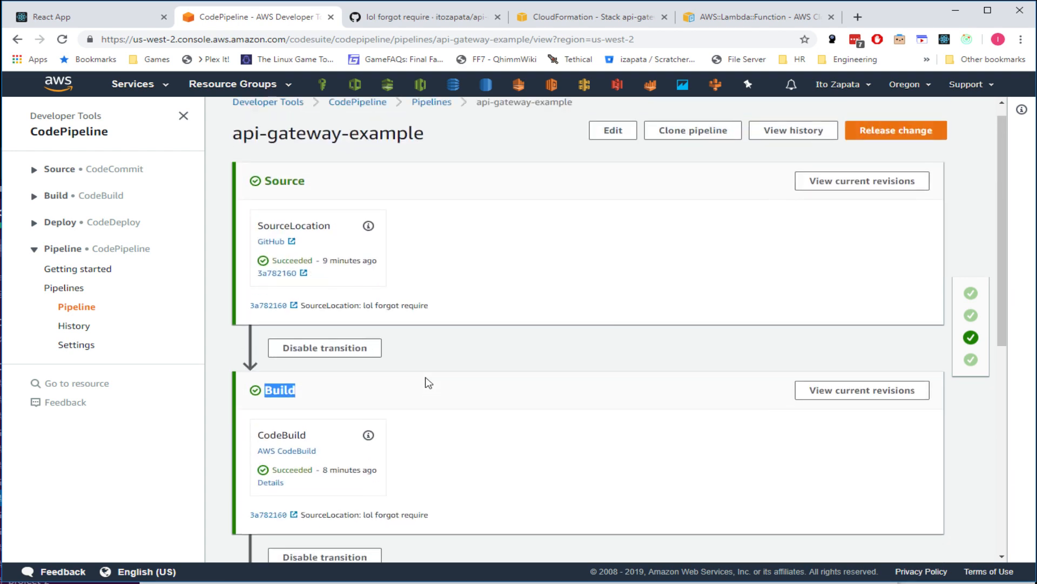
pyautogui.click(706, 16)
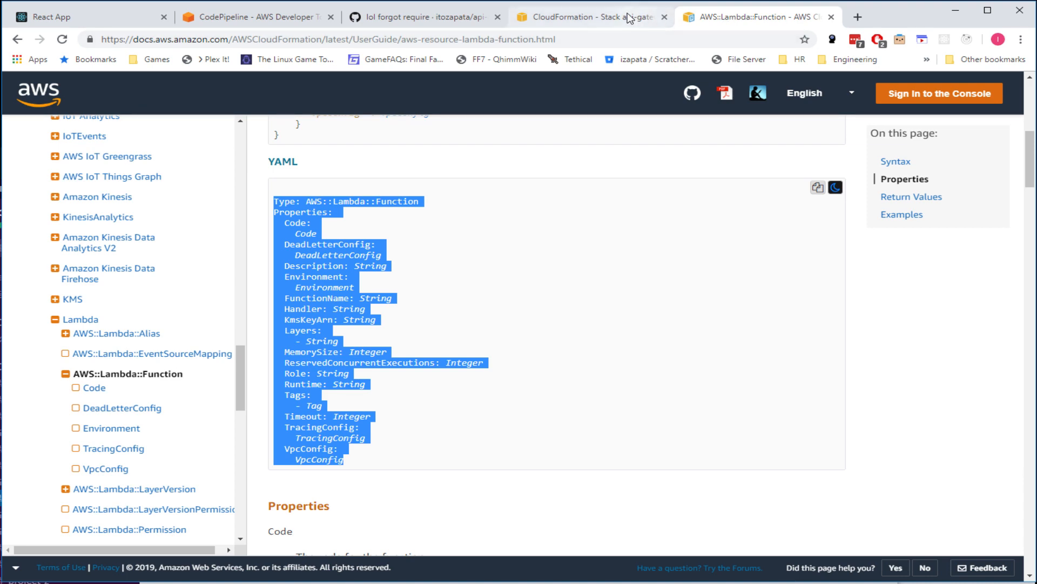
pyautogui.click(586, 16)
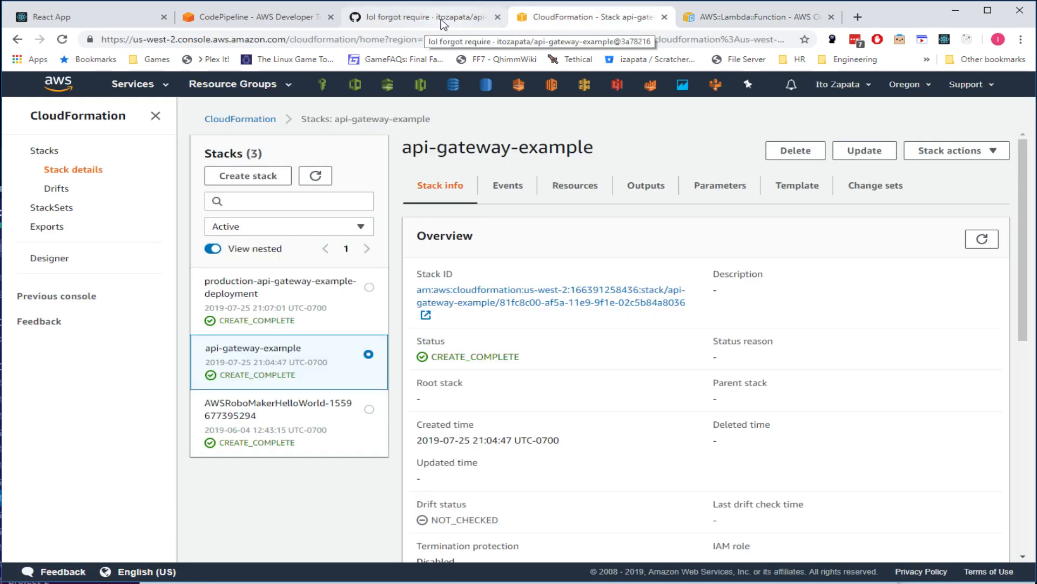
pyautogui.click(425, 22)
pyautogui.click(256, 18)
# - Examine the pipeline's StageChangeSet stage and the Deploy stage that follows it
pyautogui.scroll(-4, 341, 378)
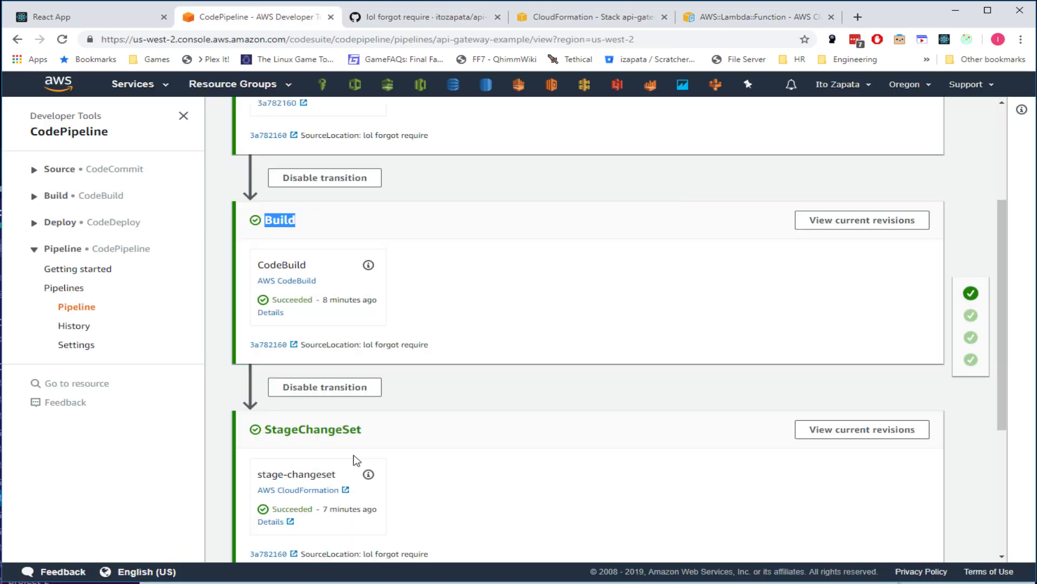
pyautogui.doubleClick(331, 361)
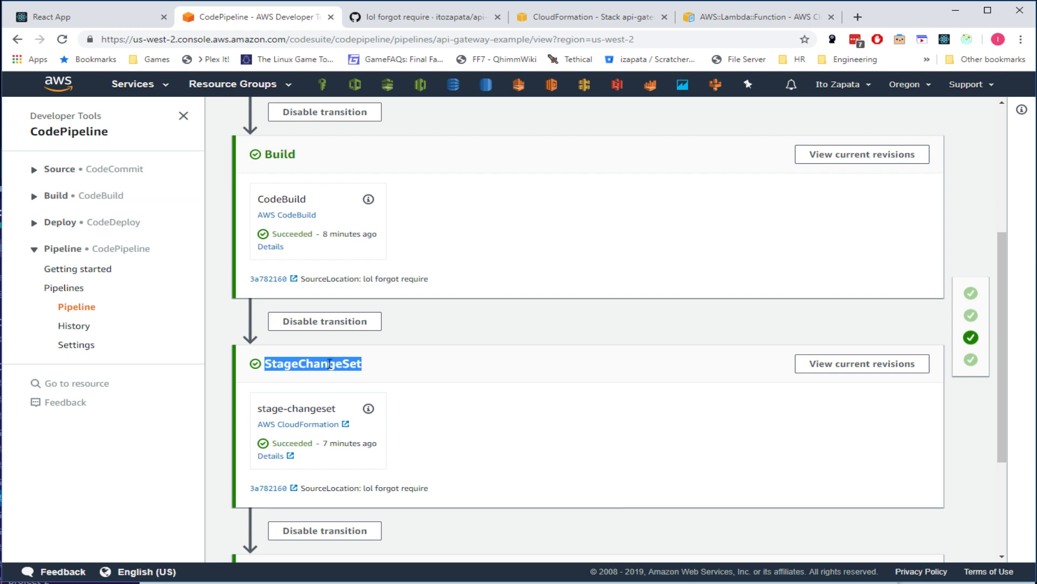
pyautogui.scroll(-3, 466, 442)
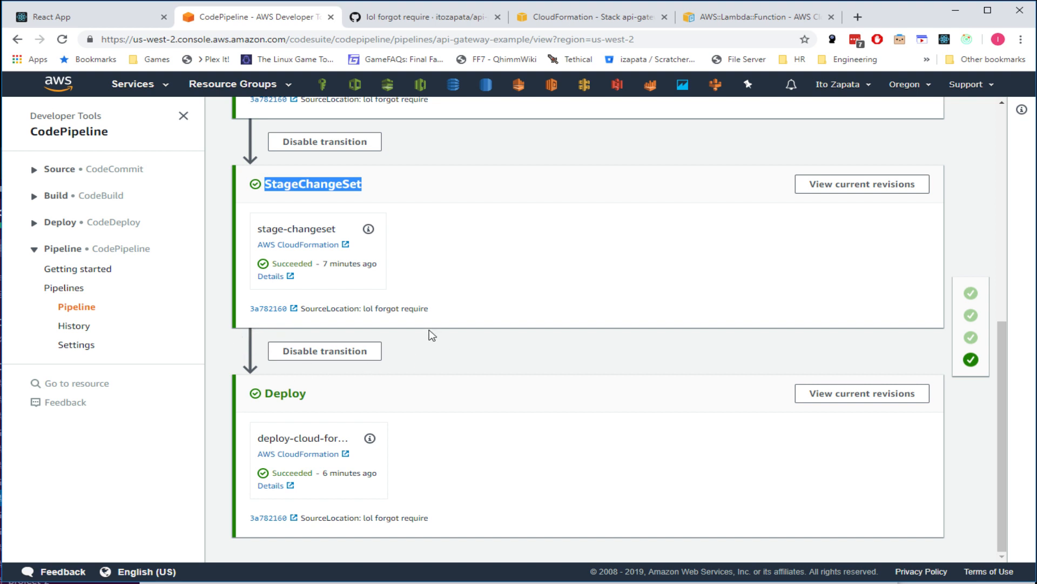
# - Examine the pipeline's stages from Deploy back to Source
pyautogui.click(437, 357)
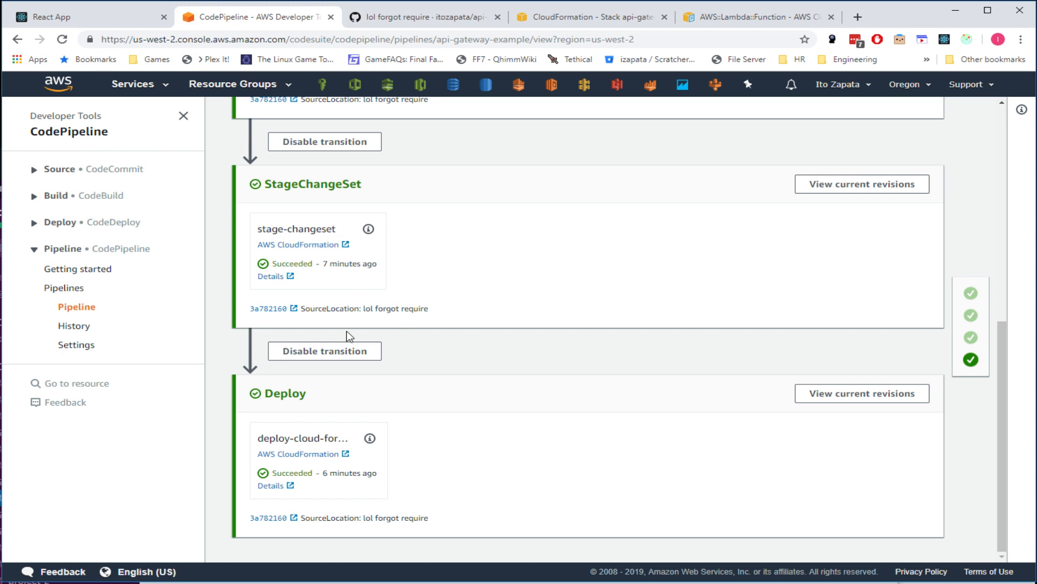
pyautogui.scroll(2, 395, 373)
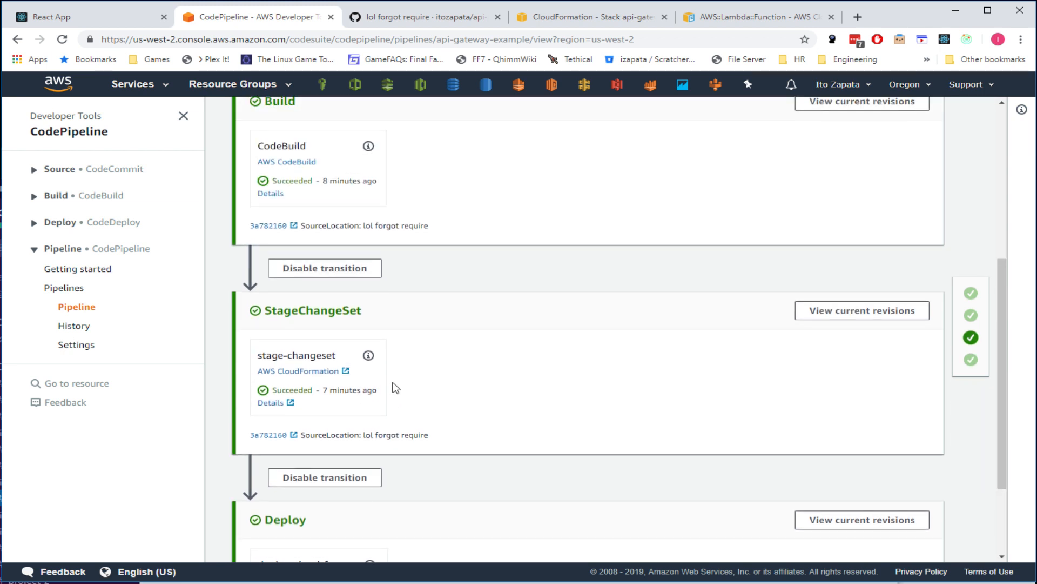
pyautogui.scroll(4, 394, 388)
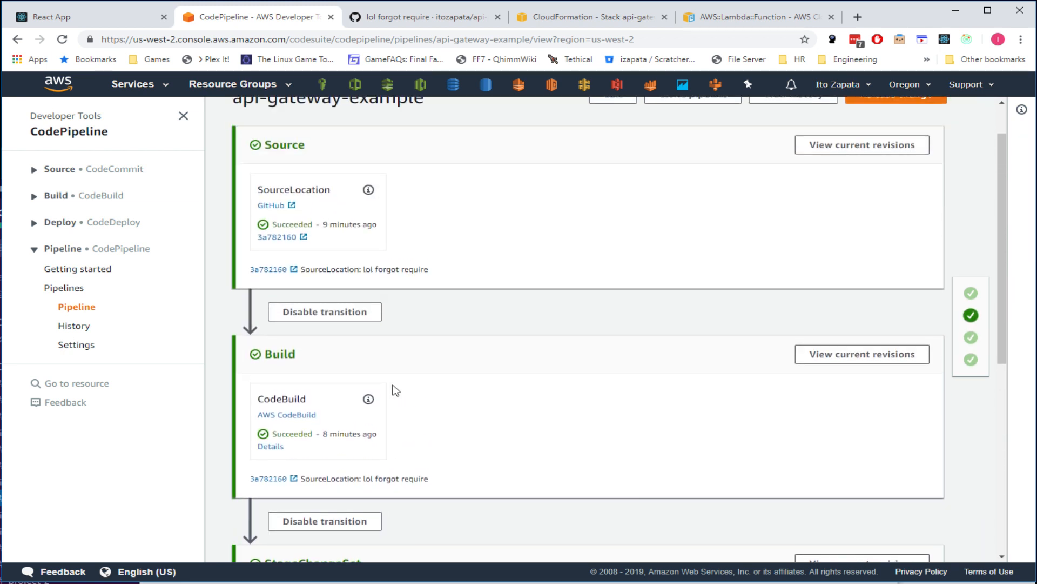
pyautogui.scroll(1, 392, 388)
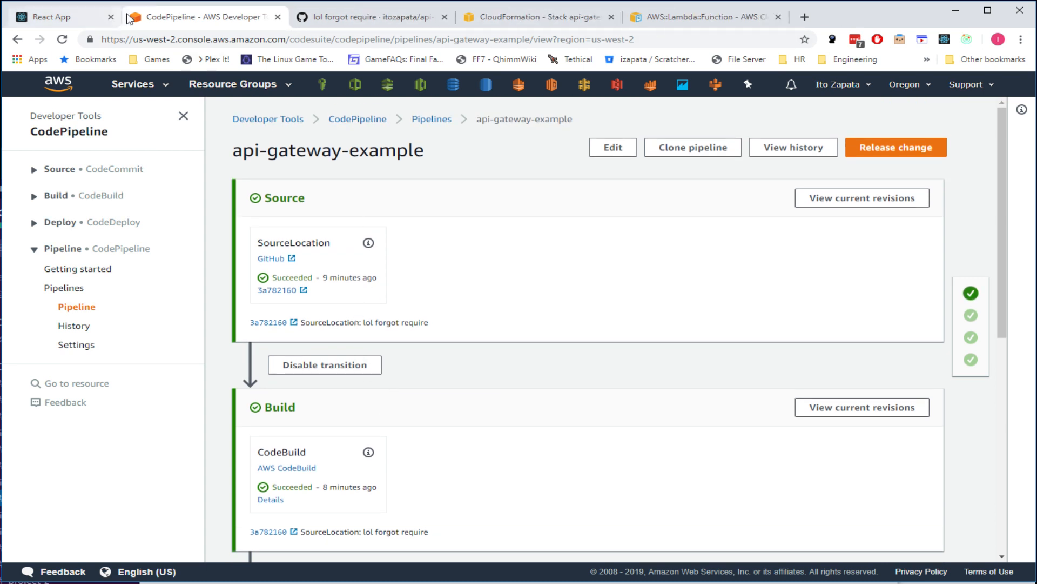
# - Switch to the CloudFormation console and view the overview of the production-api-gateway-example-deployment stack
pyautogui.click(163, 17)
pyautogui.click(427, 17)
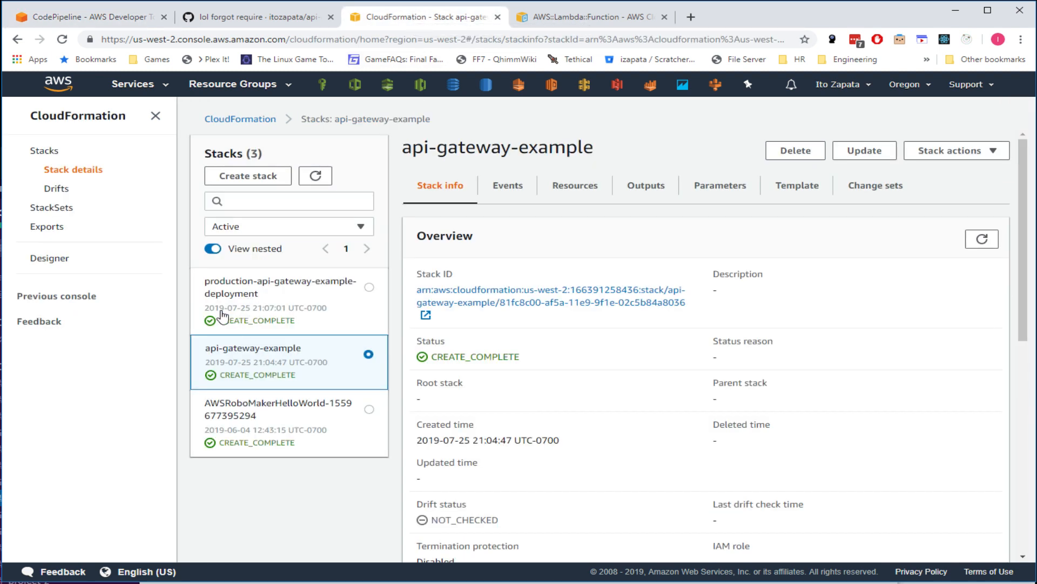
pyautogui.click(249, 290)
pyautogui.click(266, 355)
pyautogui.click(309, 295)
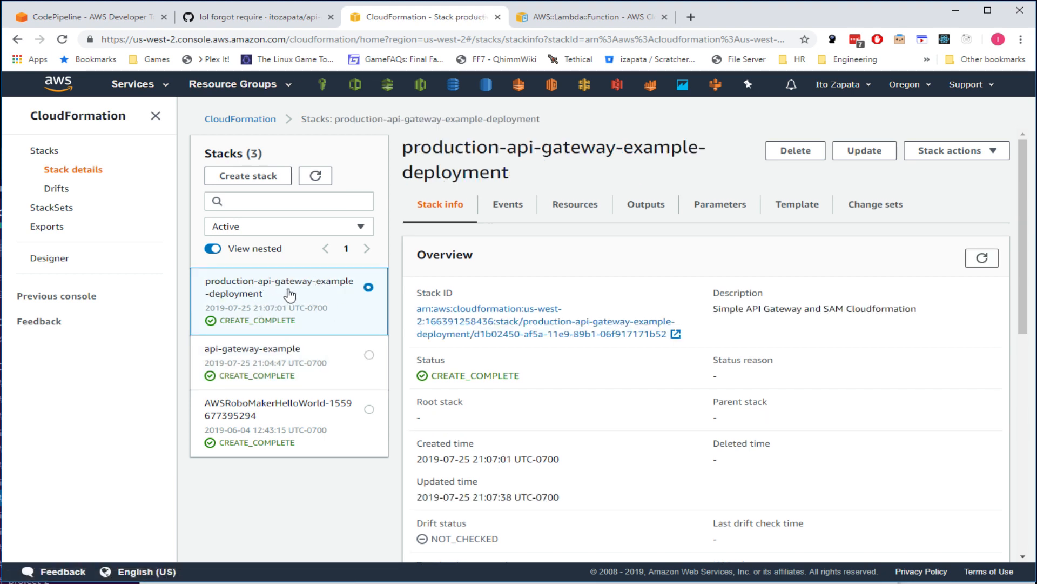
# - Compare the overviews of the api-gateway-example and production-api-gateway-example-deployment stacks
pyautogui.click(274, 363)
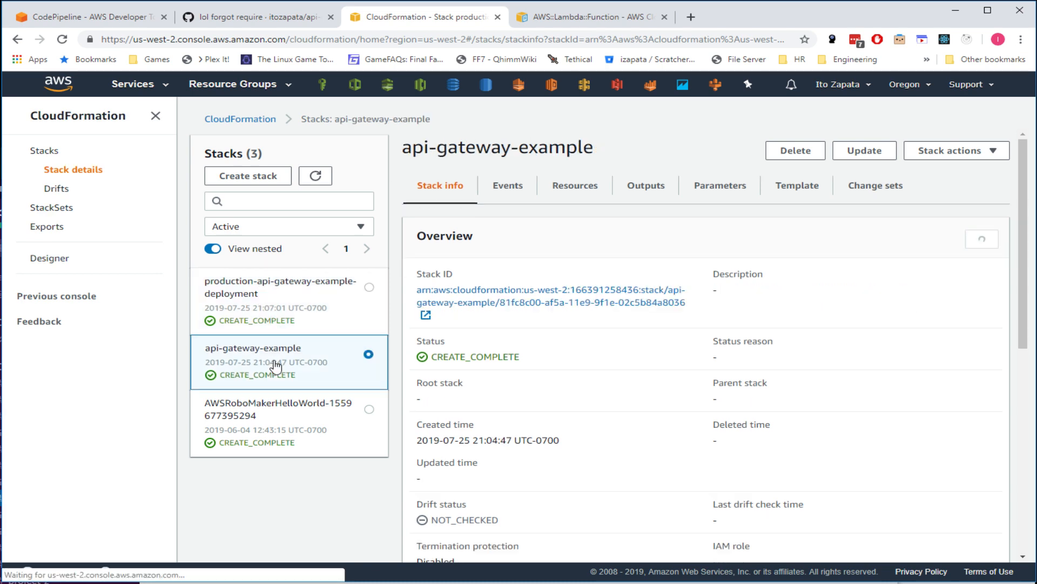
pyautogui.click(281, 318)
pyautogui.click(284, 356)
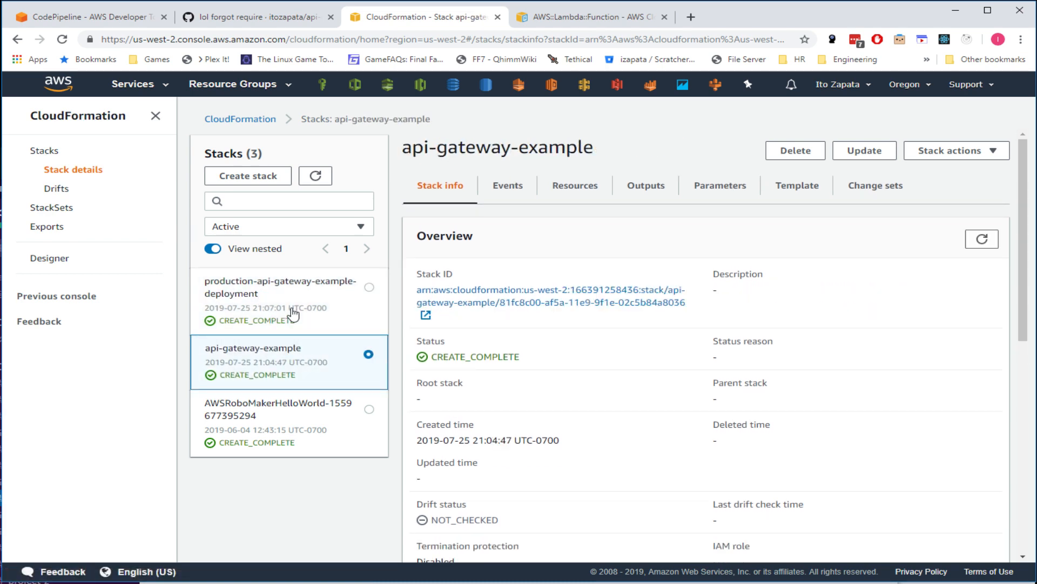
pyautogui.click(290, 313)
pyautogui.click(286, 357)
pyautogui.click(293, 324)
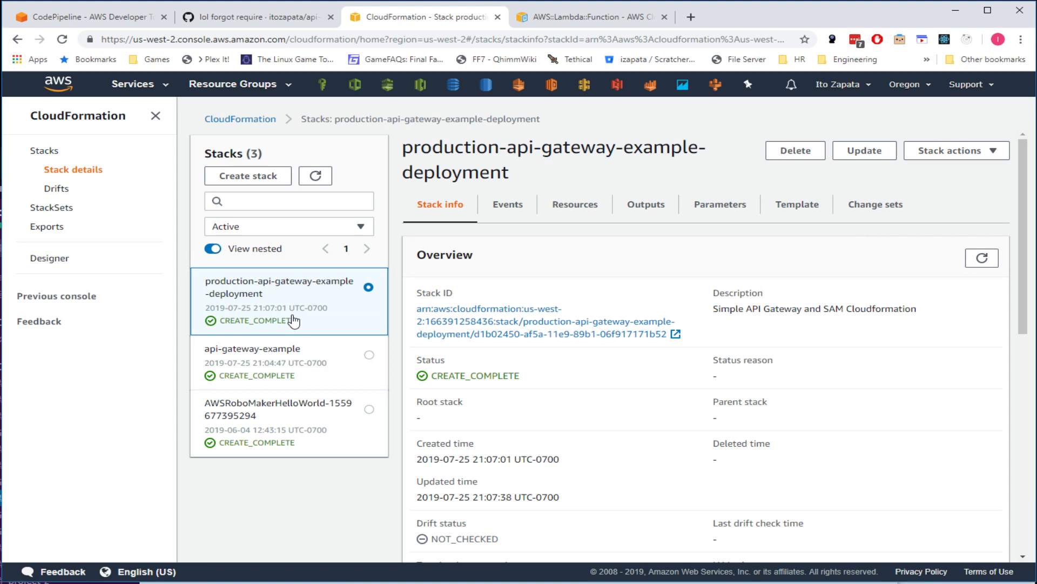
# - View the overviews of all three stacks, including AWSRoboMakerHelloWorld, and return to the api-gateway-example stack
pyautogui.click(249, 365)
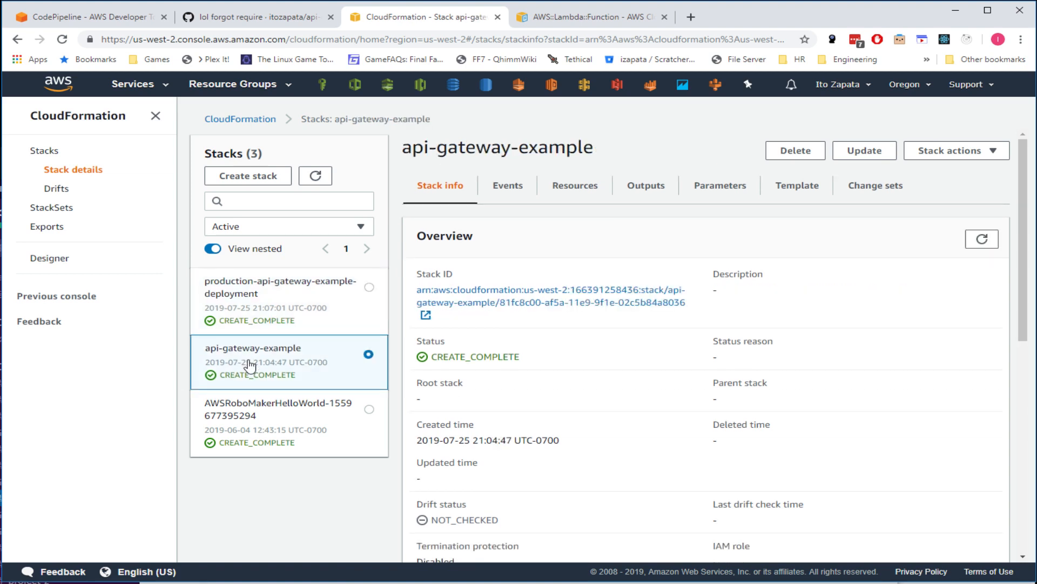
pyautogui.click(259, 313)
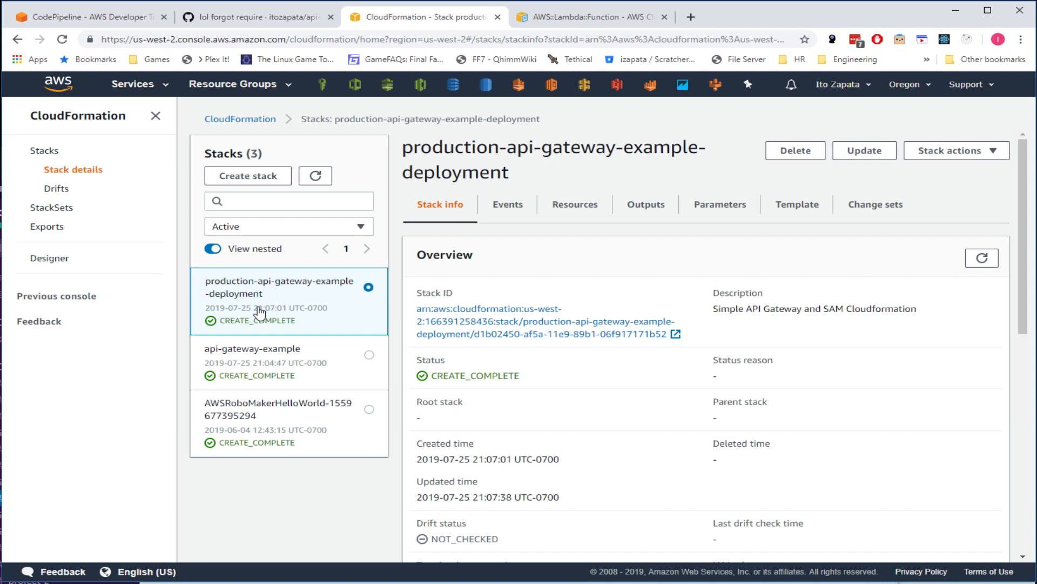
pyautogui.click(308, 368)
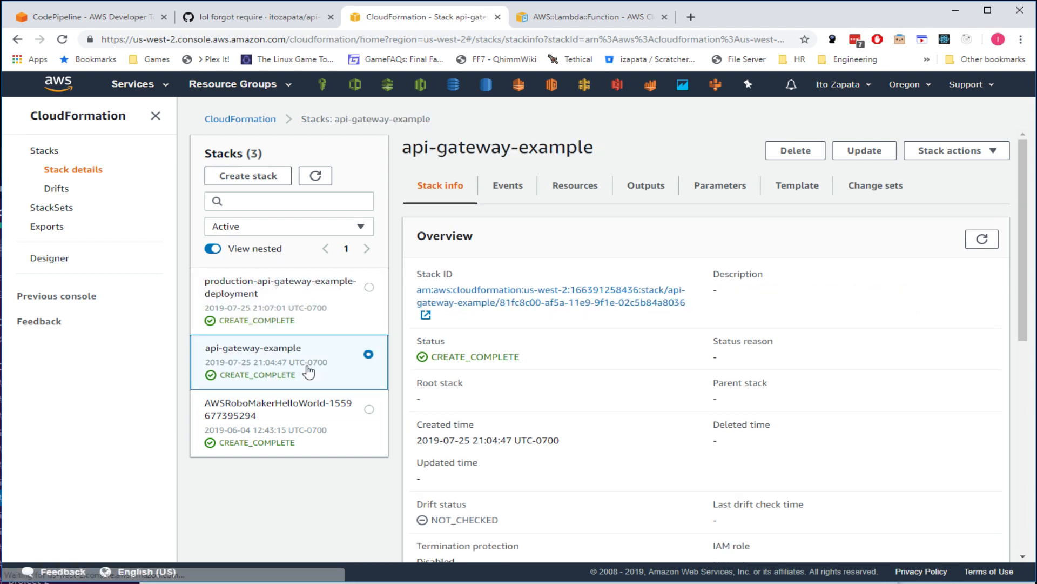
pyautogui.click(309, 423)
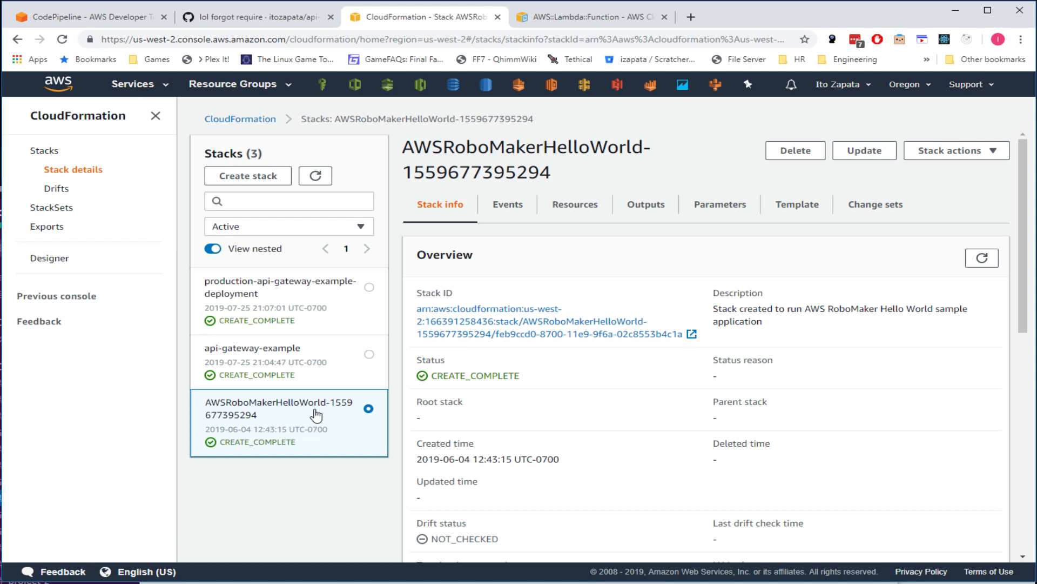
pyautogui.click(340, 357)
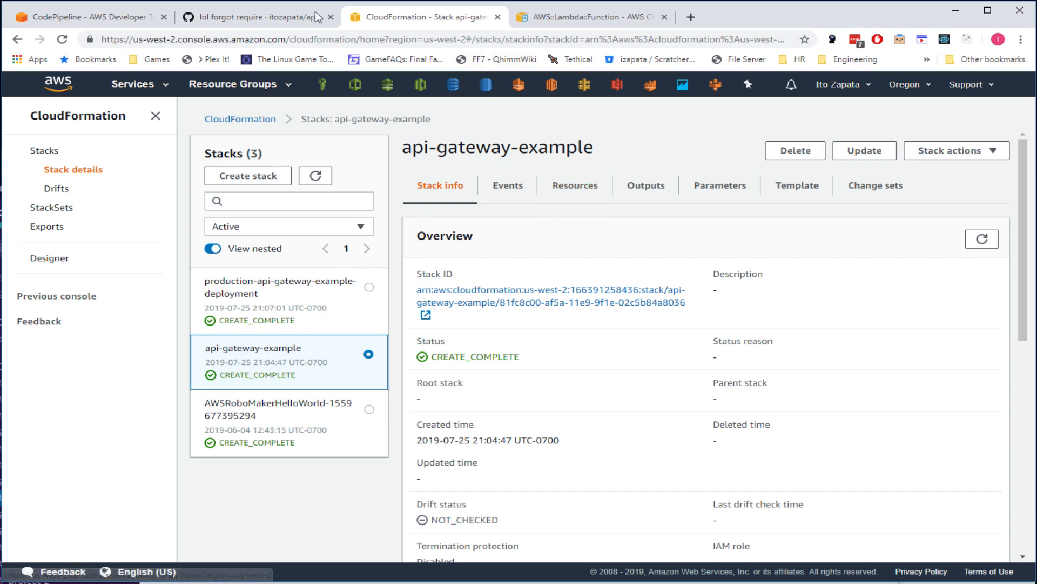
# - Switch back to CodePipeline and examine the StageChangeSet and Deploy stages of the api-gateway-example pipeline
pyautogui.click(270, 17)
pyautogui.click(78, 19)
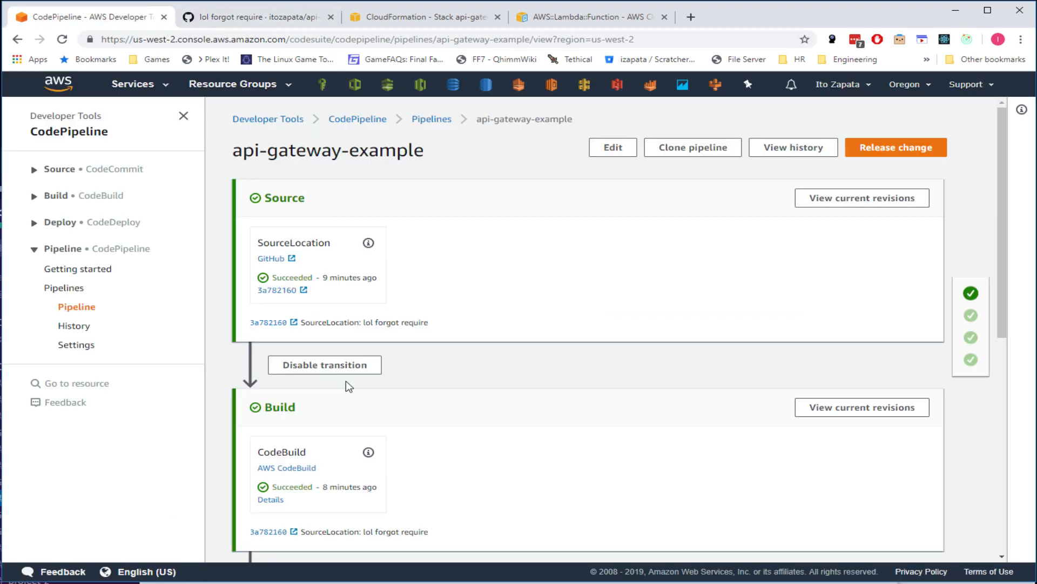
pyautogui.scroll(-8, 348, 387)
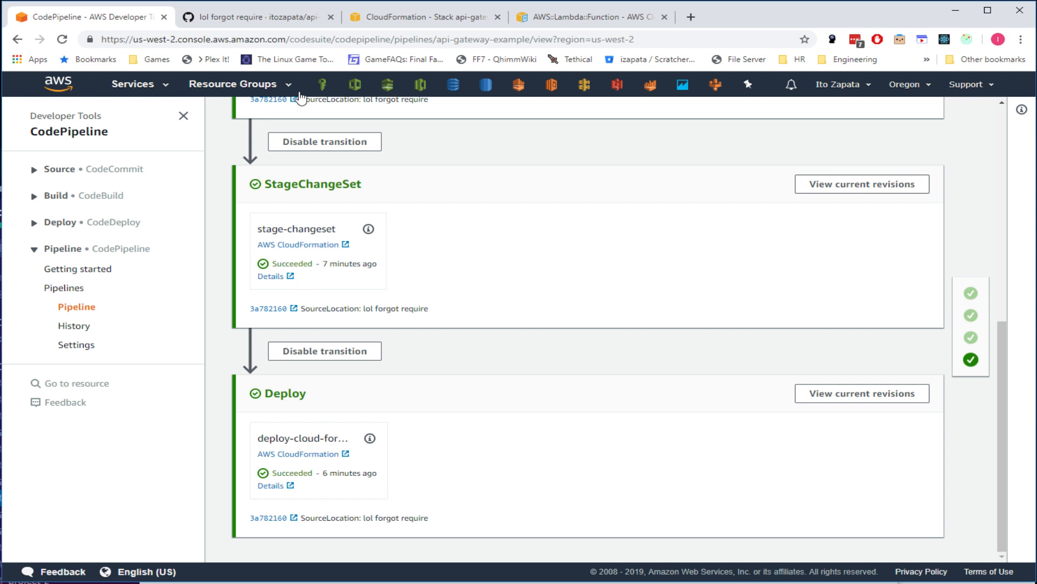
# - In CloudFormation, view the resources and outputs of the production-api-gateway-example-deployment stack
pyautogui.click(384, 10)
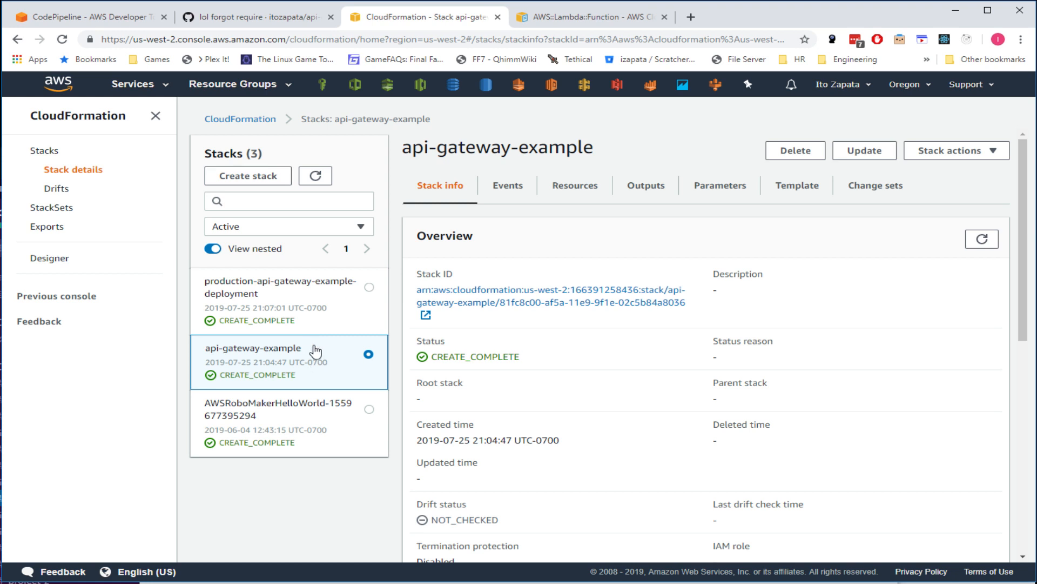
pyautogui.click(331, 307)
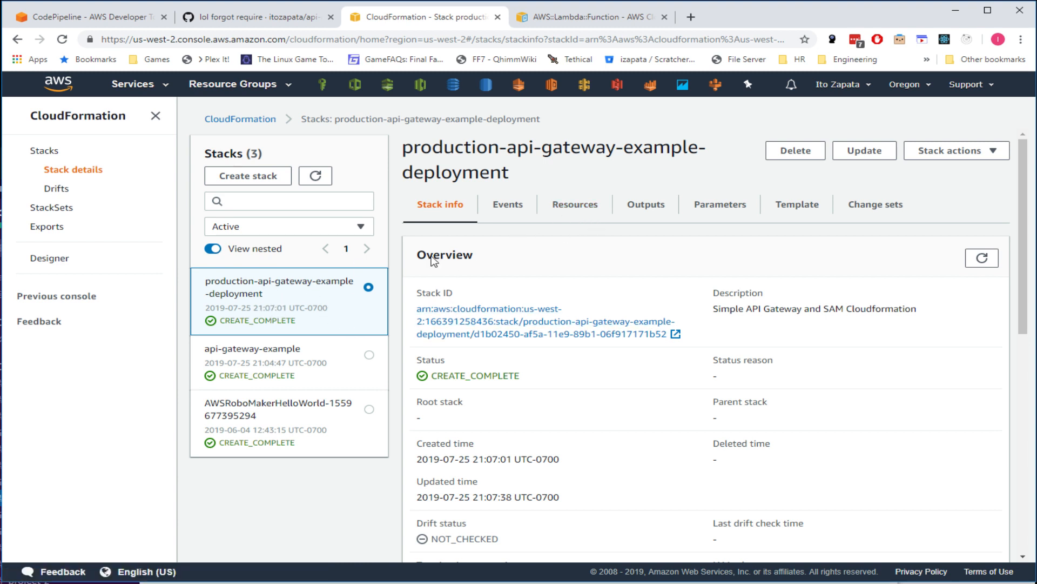
pyautogui.click(575, 211)
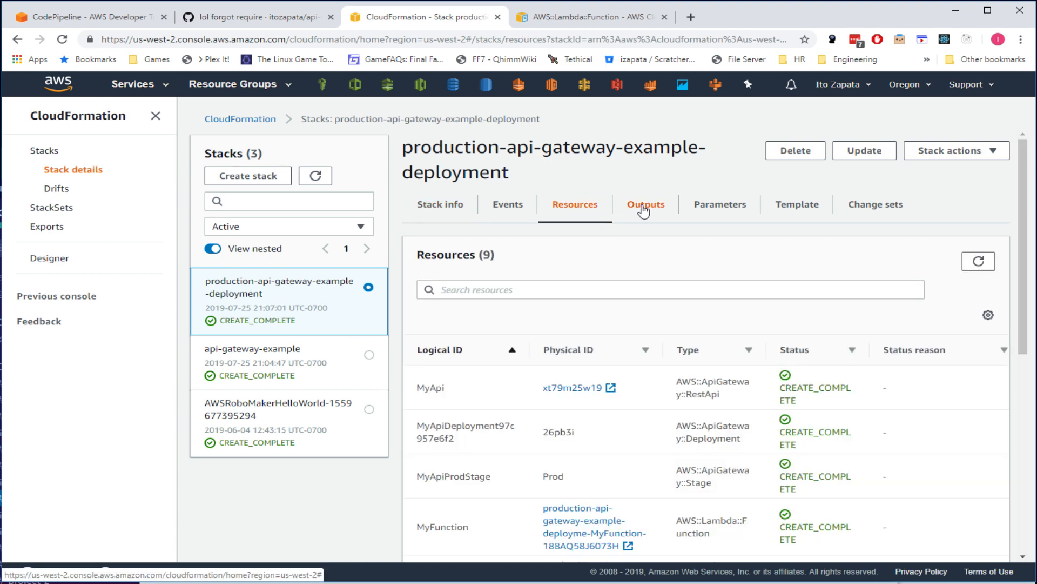
pyautogui.click(643, 211)
pyautogui.click(573, 210)
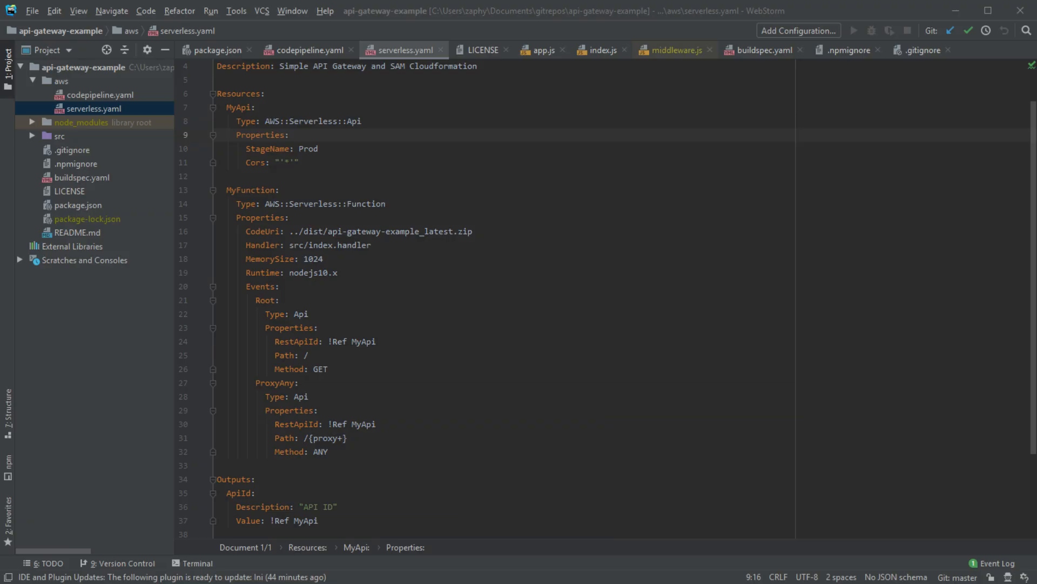
# - Switch to WebStorm and review serverless.yaml from its resources to the ApiId and ApiUrl definitions under Outputs
pyautogui.click(324, 259)
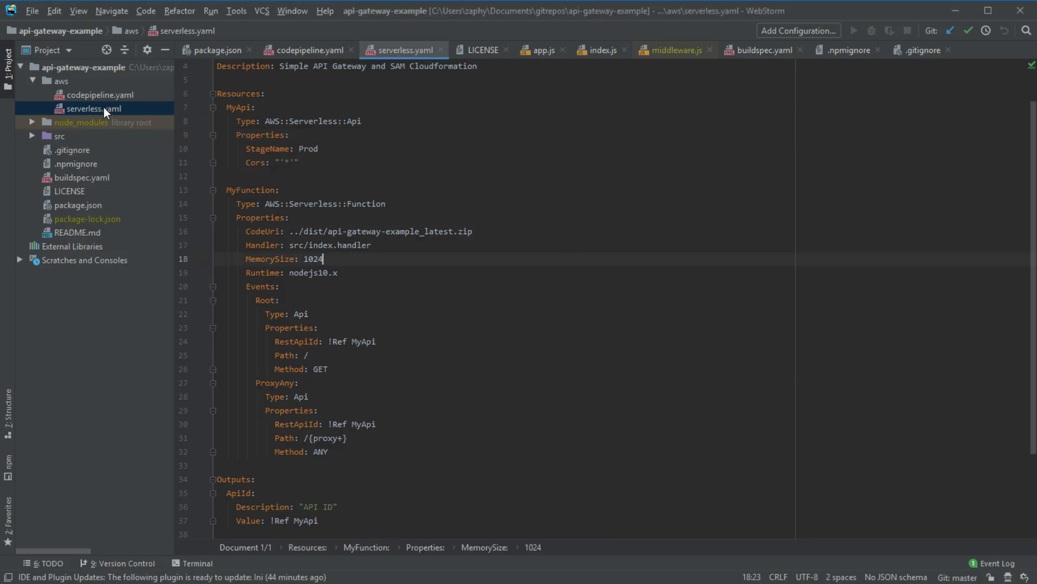
pyautogui.moveTo(227, 67); pyautogui.dragTo(432, 477)
pyautogui.scroll(-3, 436, 456)
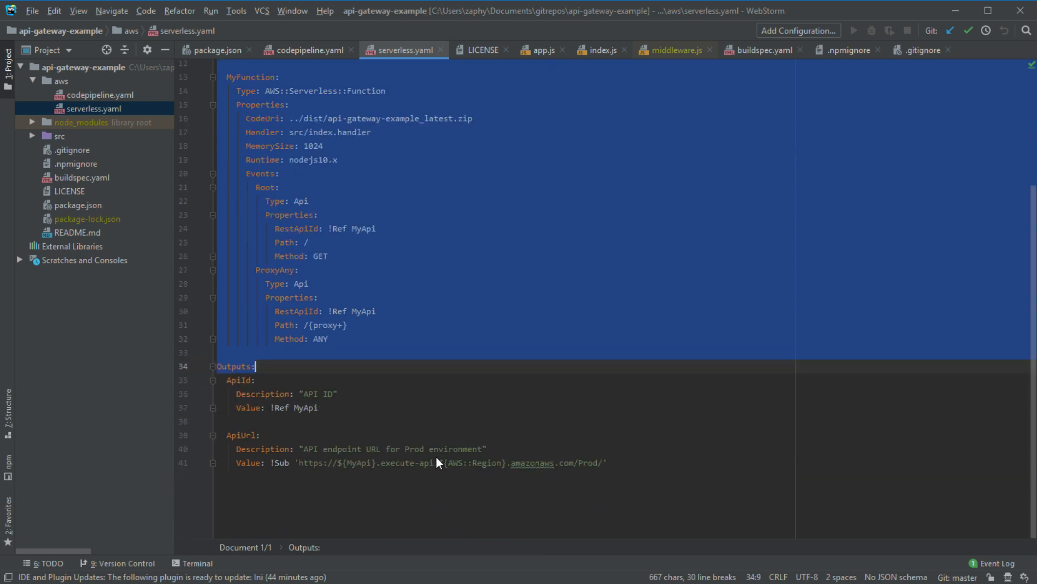
pyautogui.click(219, 365)
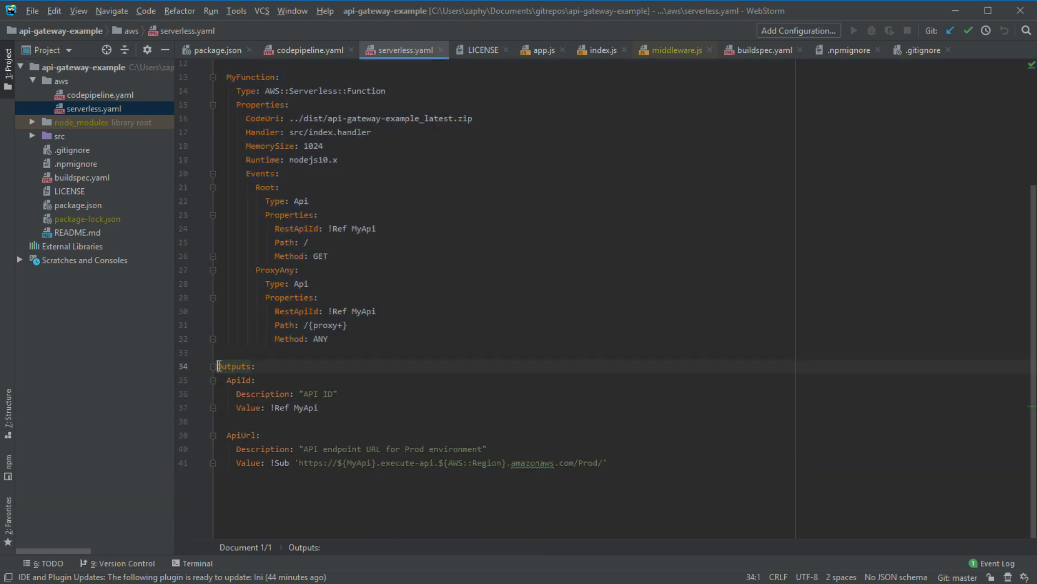
pyautogui.moveTo(226, 382); pyautogui.dragTo(338, 411)
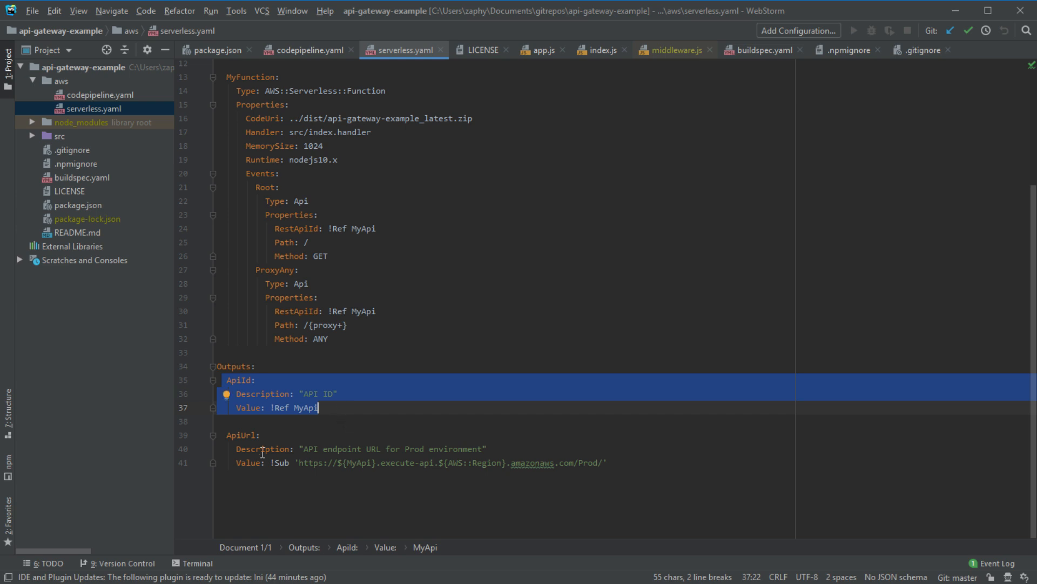
pyautogui.moveTo(226, 435); pyautogui.dragTo(608, 463)
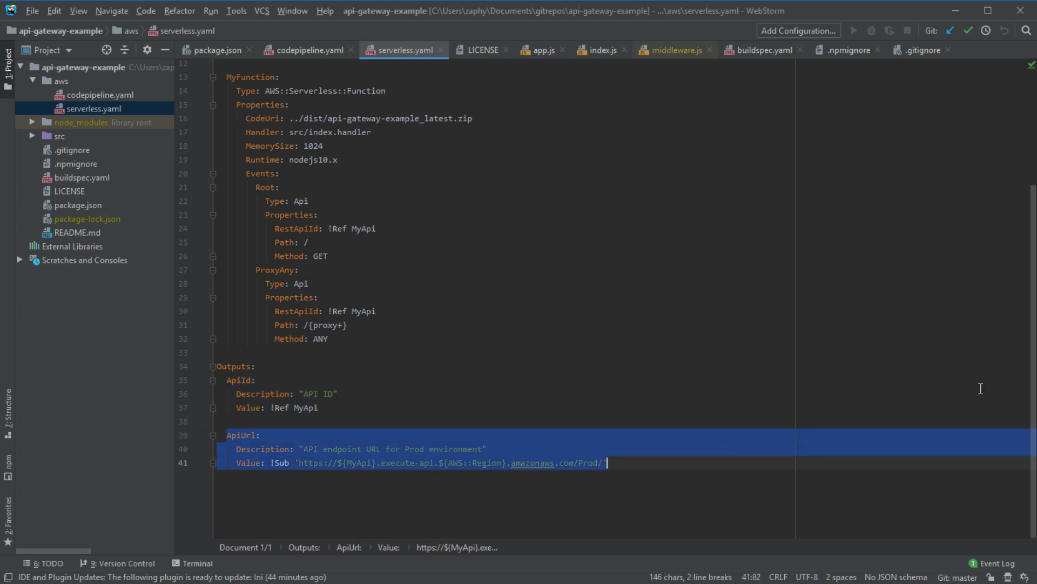
# - Back in CloudFormation, compare the outputs of both api-gateway stacks and highlight the production stack's ApiId value
pyautogui.hotkey('alt', 'Tab')
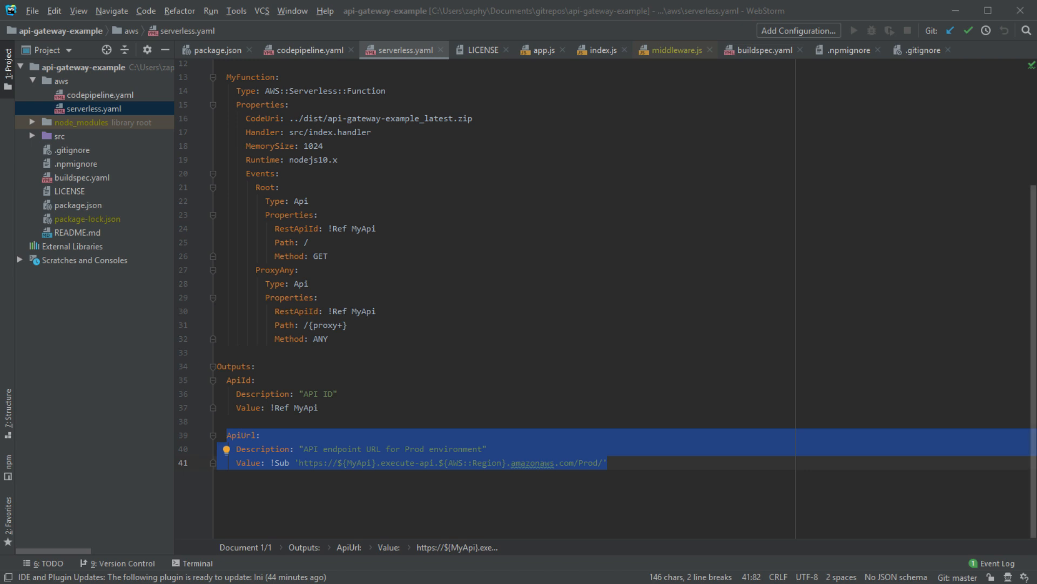
pyautogui.hotkey('alt', 'Tab')
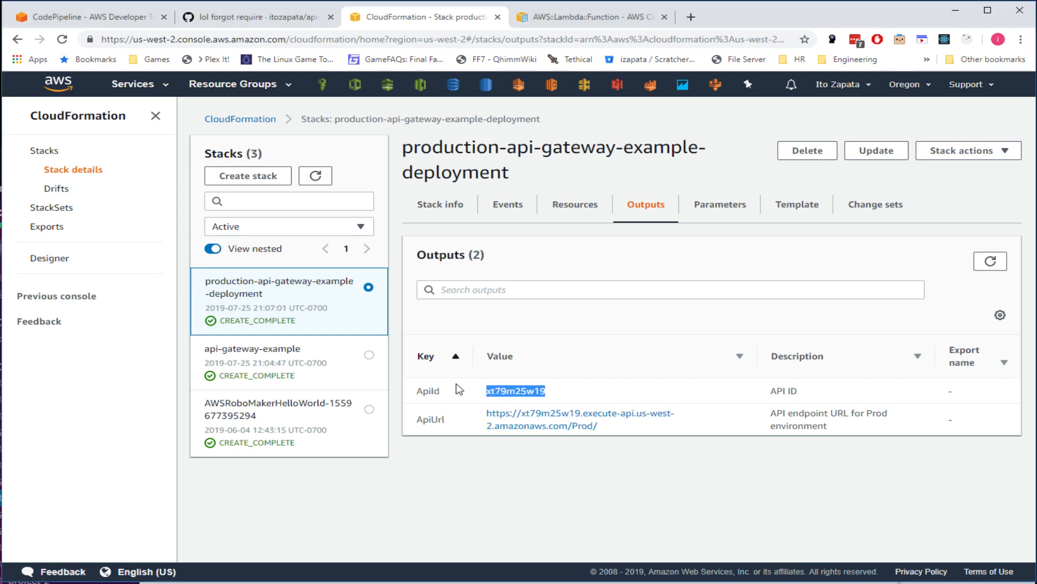
pyautogui.click(527, 392)
pyautogui.doubleClick(526, 391)
pyautogui.click(292, 373)
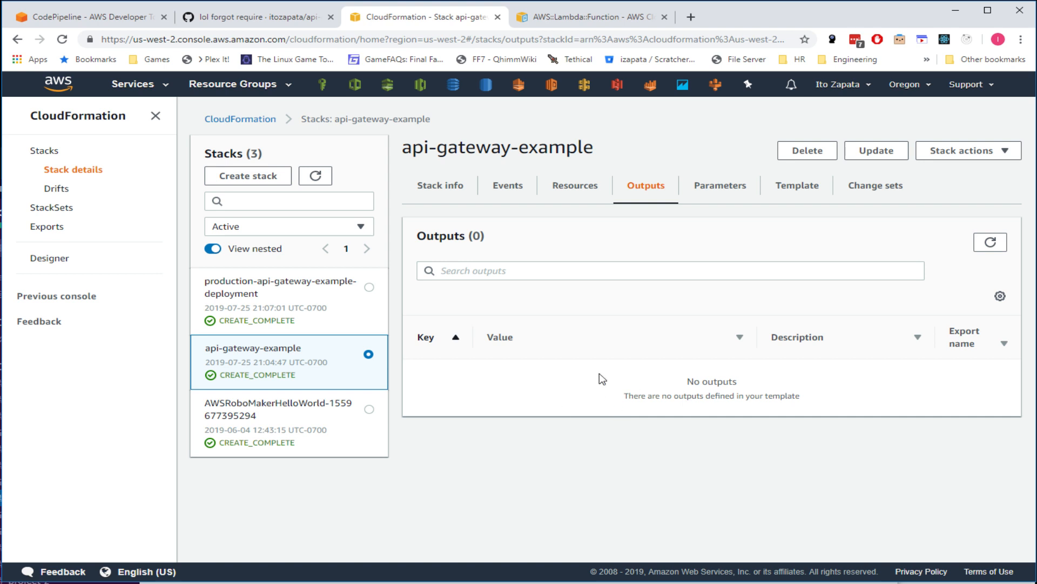
pyautogui.click(260, 304)
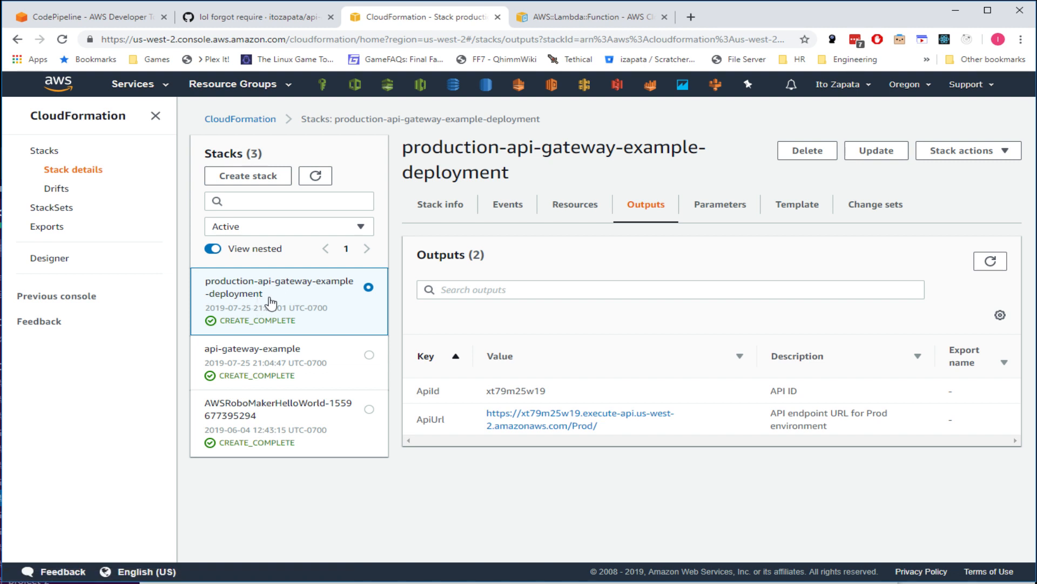
pyautogui.doubleClick(542, 390)
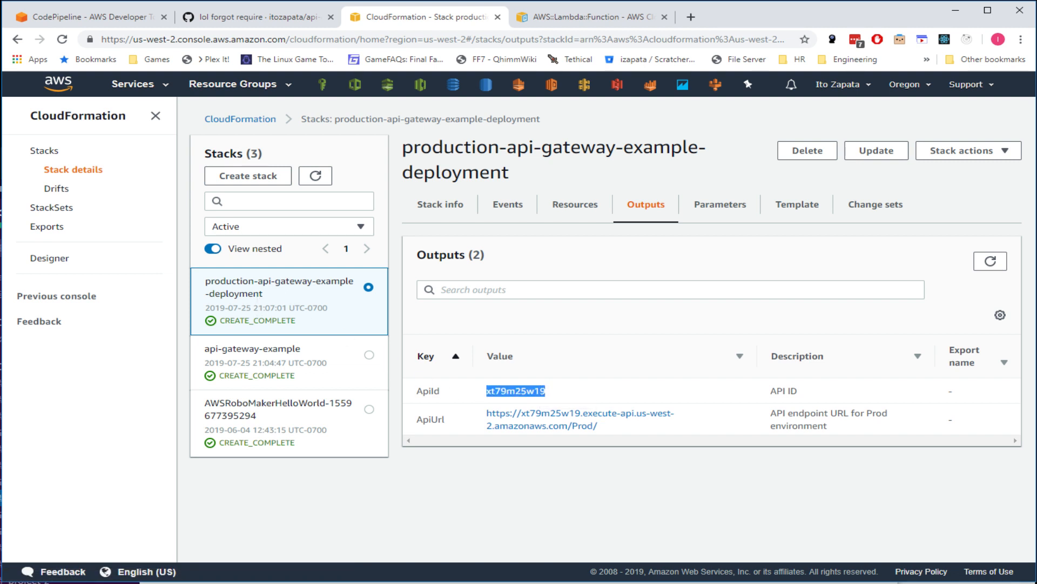
# - In WebStorm, trace the ApiId output's "!Ref MyApi" value to the MyApi resource in serverless.yaml
pyautogui.hotkey('alt', 'Tab')
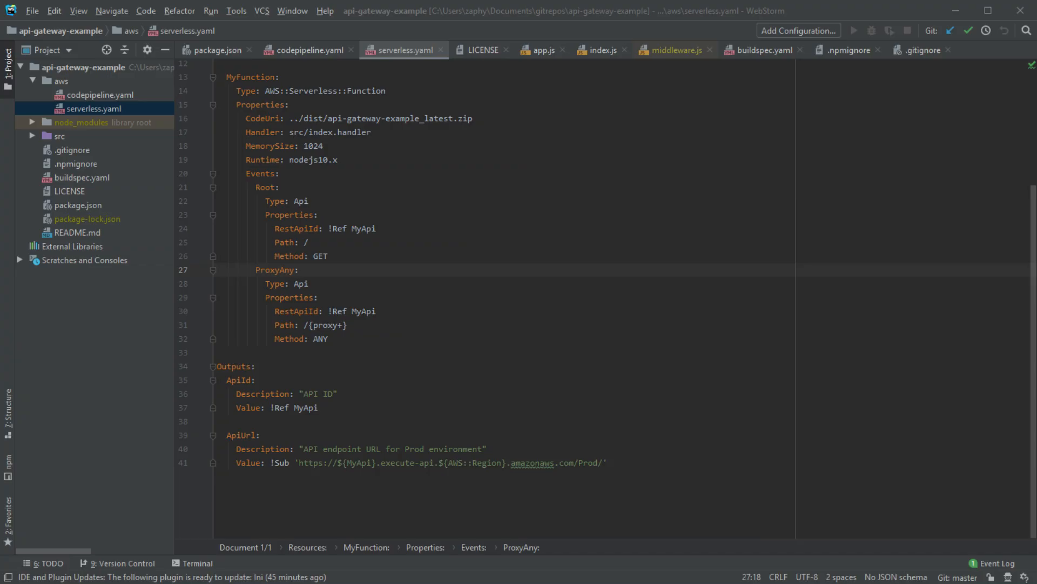
pyautogui.click(373, 353)
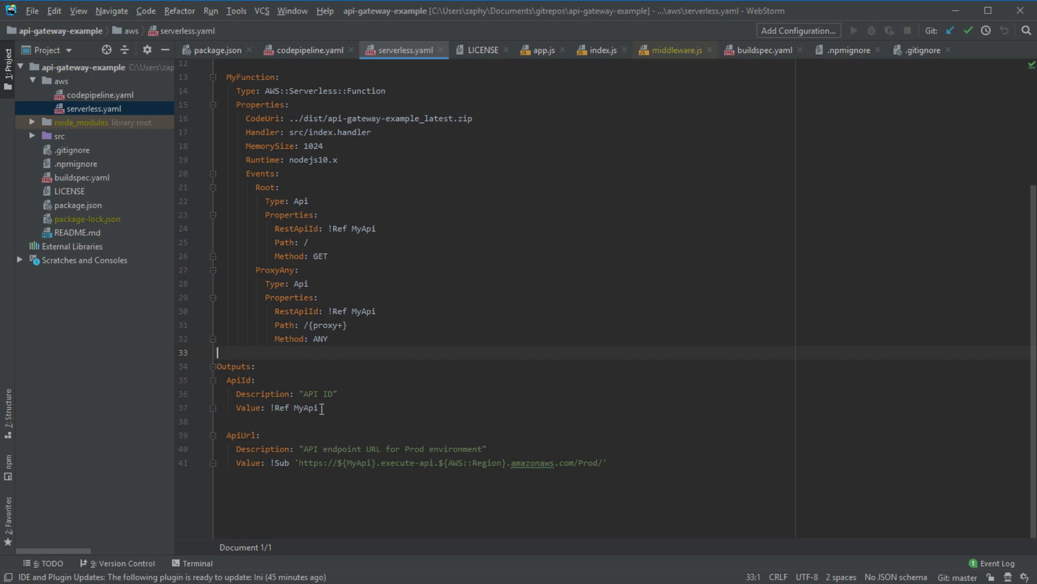
pyautogui.moveTo(318, 409); pyautogui.dragTo(271, 407)
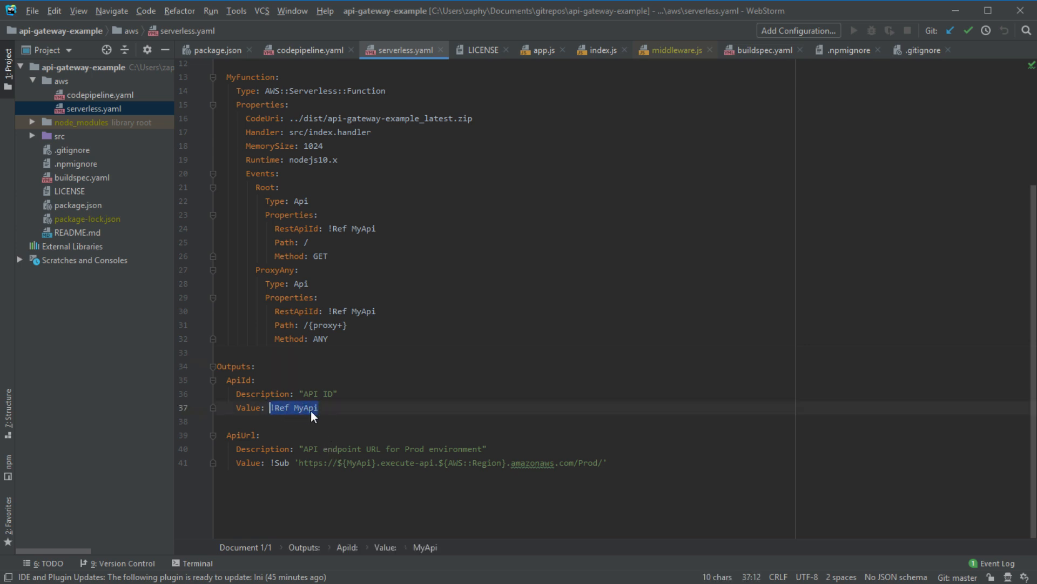
pyautogui.scroll(4, 272, 129)
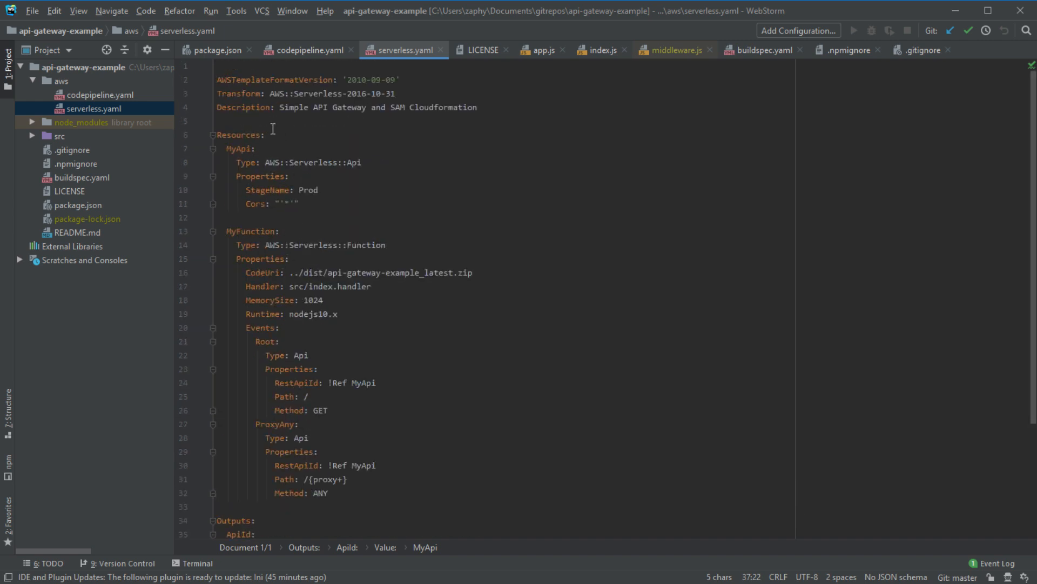
pyautogui.doubleClick(244, 147)
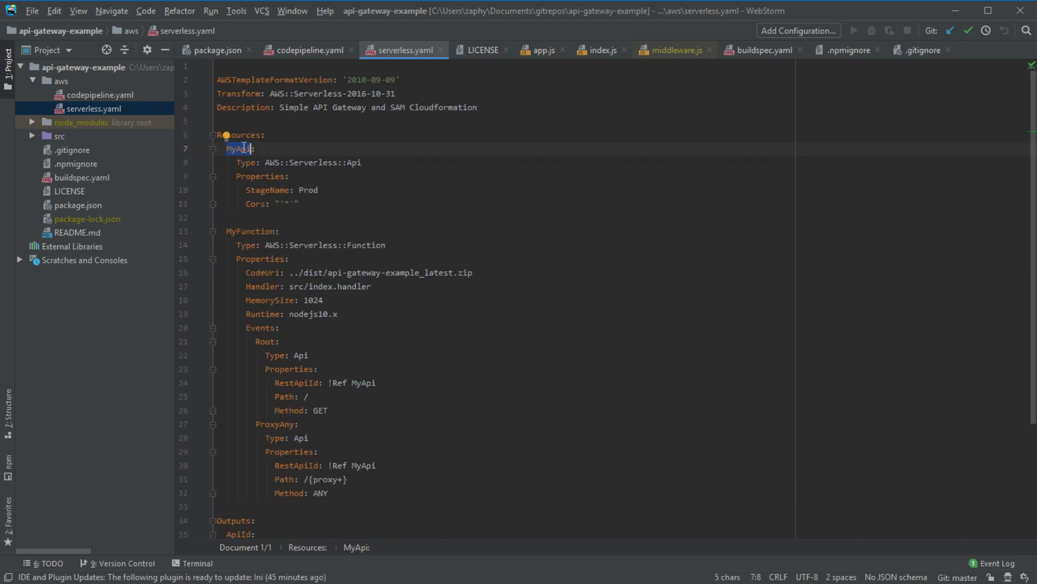
# - Highlight the MyApi resource definition in serverless.yaml and match it to the "!Ref MyApi" value of the ApiId output
pyautogui.moveTo(300, 204); pyautogui.dragTo(215, 152)
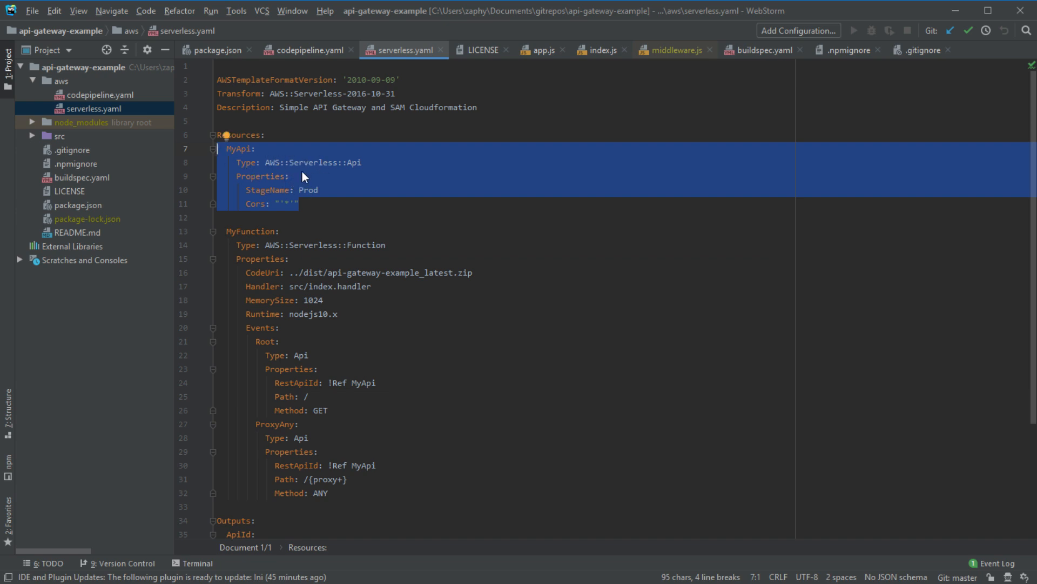
pyautogui.moveTo(227, 148); pyautogui.dragTo(326, 202)
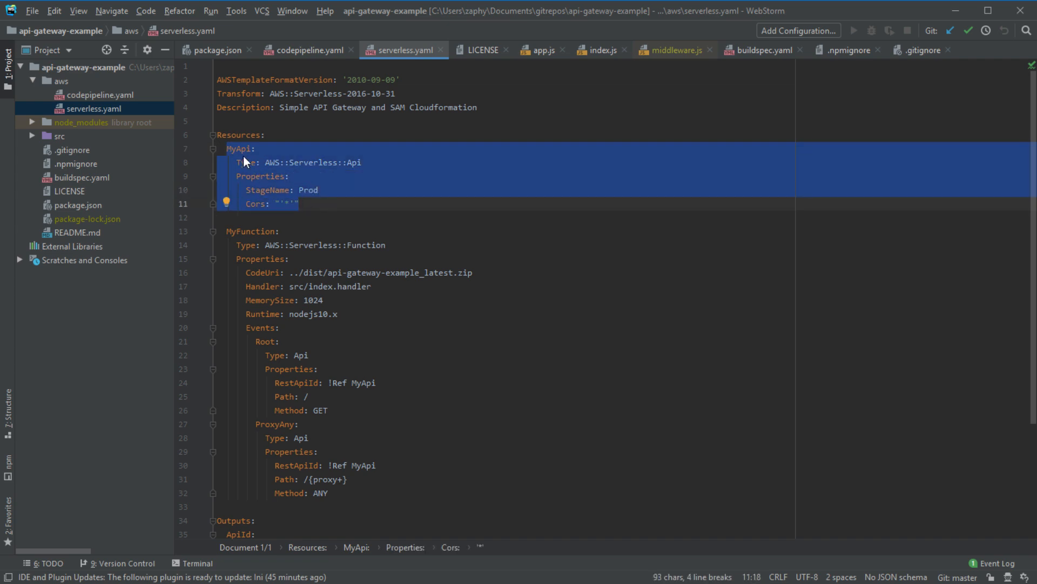
pyautogui.scroll(-4, 287, 394)
pyautogui.moveTo(326, 410); pyautogui.dragTo(270, 408)
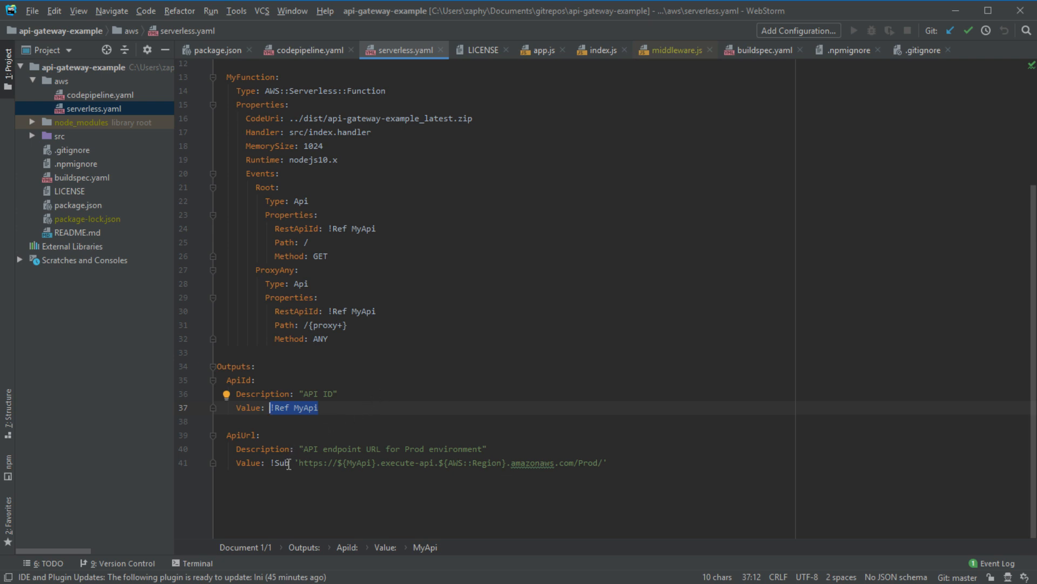
pyautogui.click(278, 463)
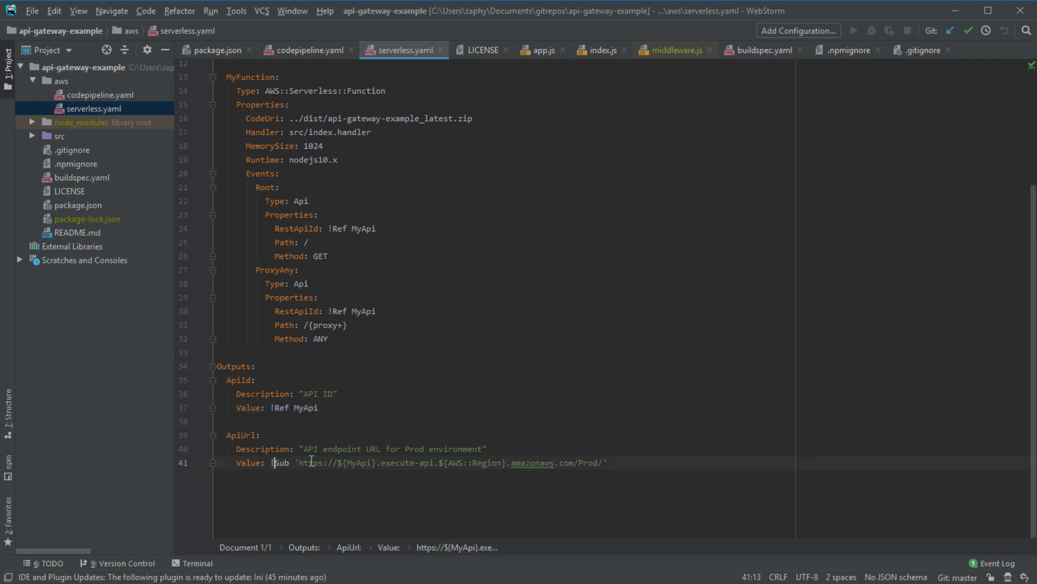
pyautogui.moveTo(299, 463); pyautogui.dragTo(338, 463)
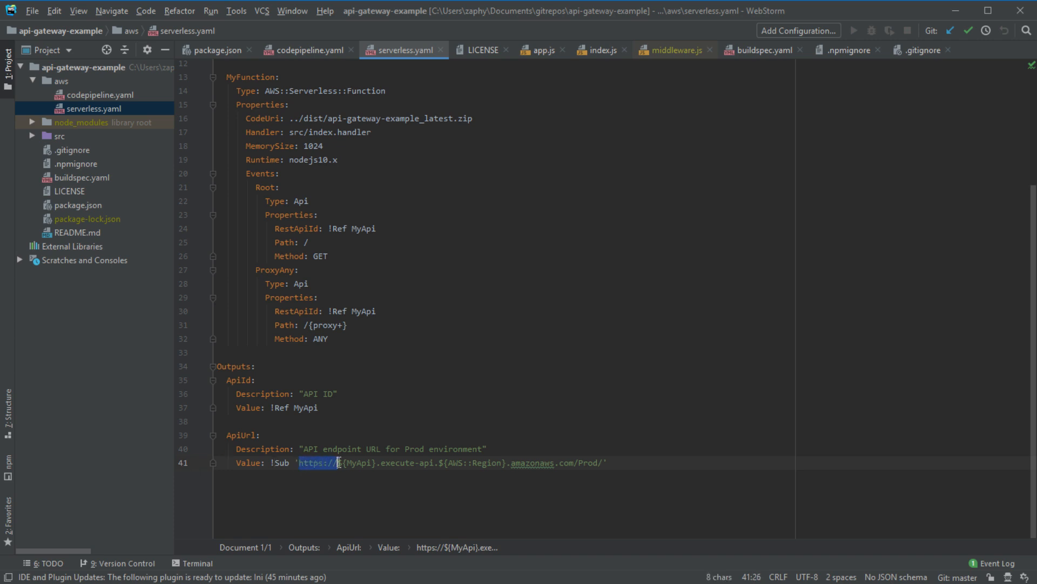
pyautogui.doubleClick(354, 463)
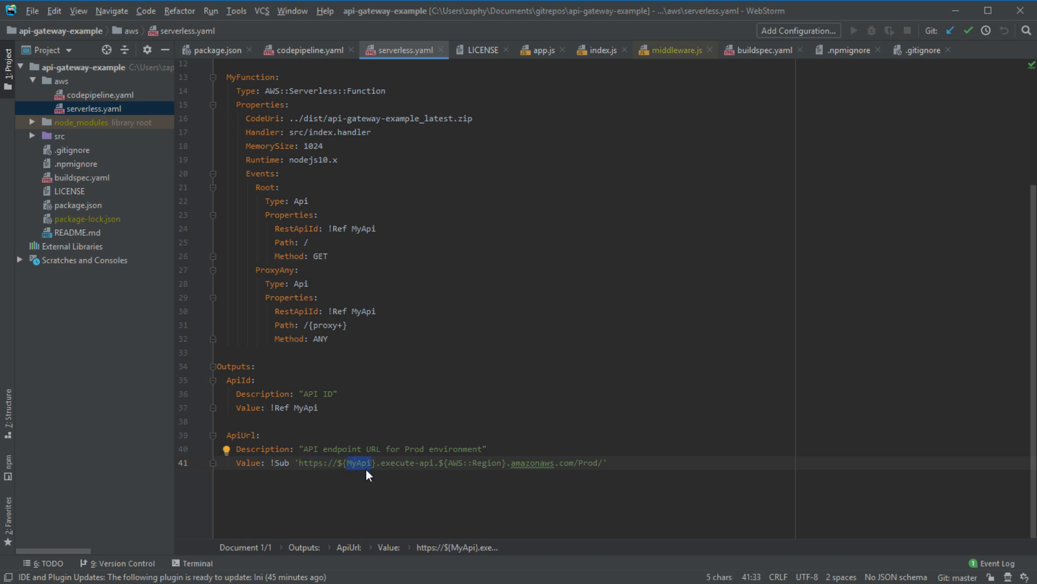
pyautogui.doubleClick(453, 464)
pyautogui.moveTo(453, 466); pyautogui.dragTo(502, 464)
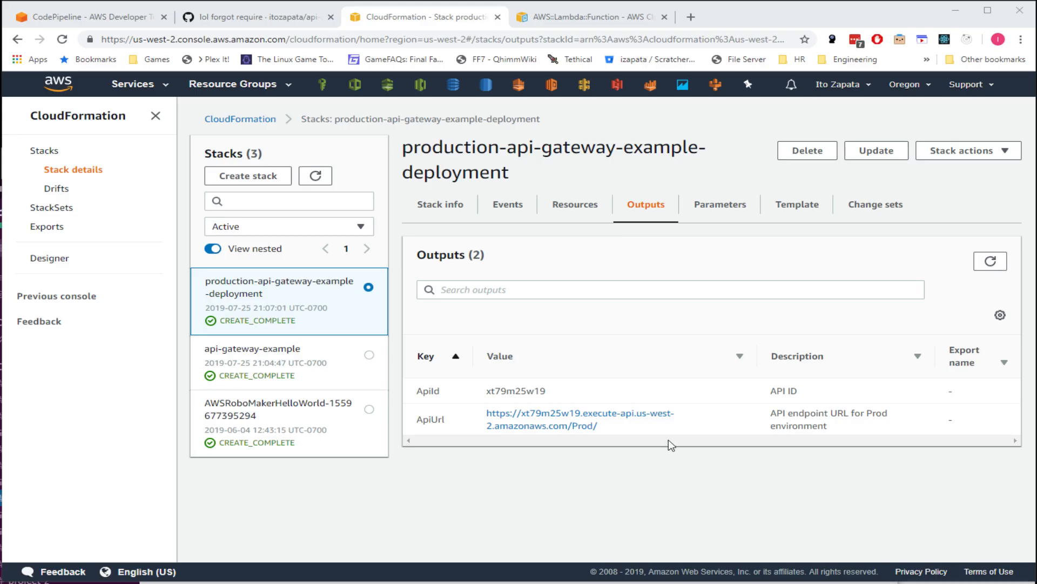
# - Switch to Chrome, open the production stack's ApiUrl endpoint from the outputs, reload it and inspect its address and JSON response
pyautogui.click(599, 416)
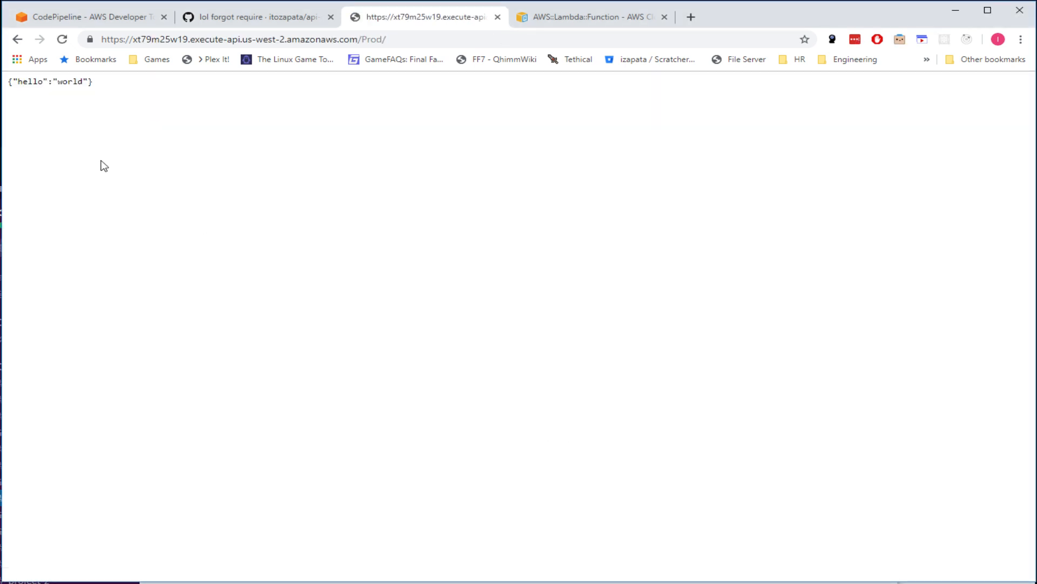
pyautogui.moveTo(130, 83); pyautogui.dragTo(8, 82)
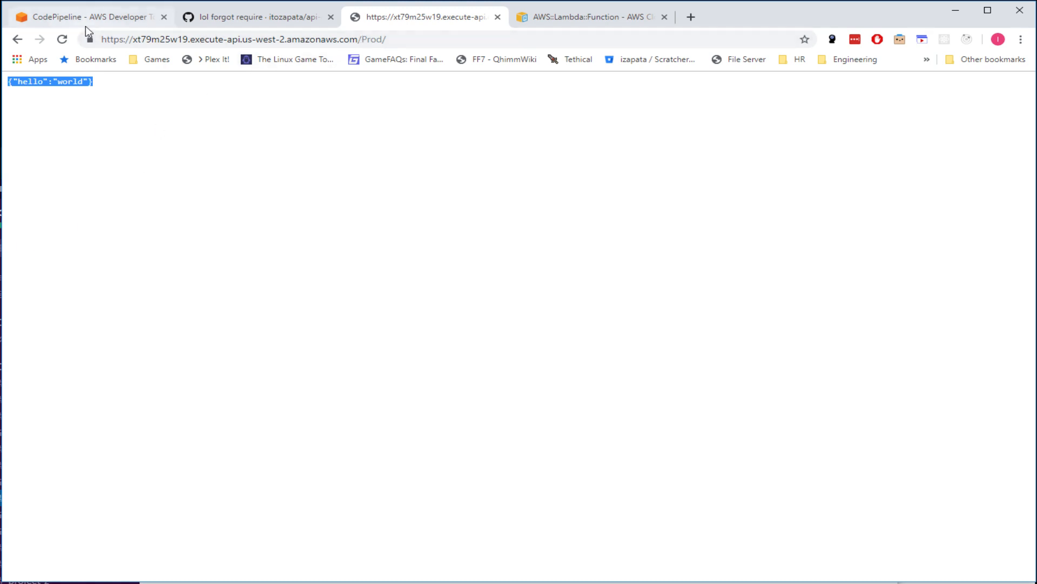
pyautogui.click(62, 40)
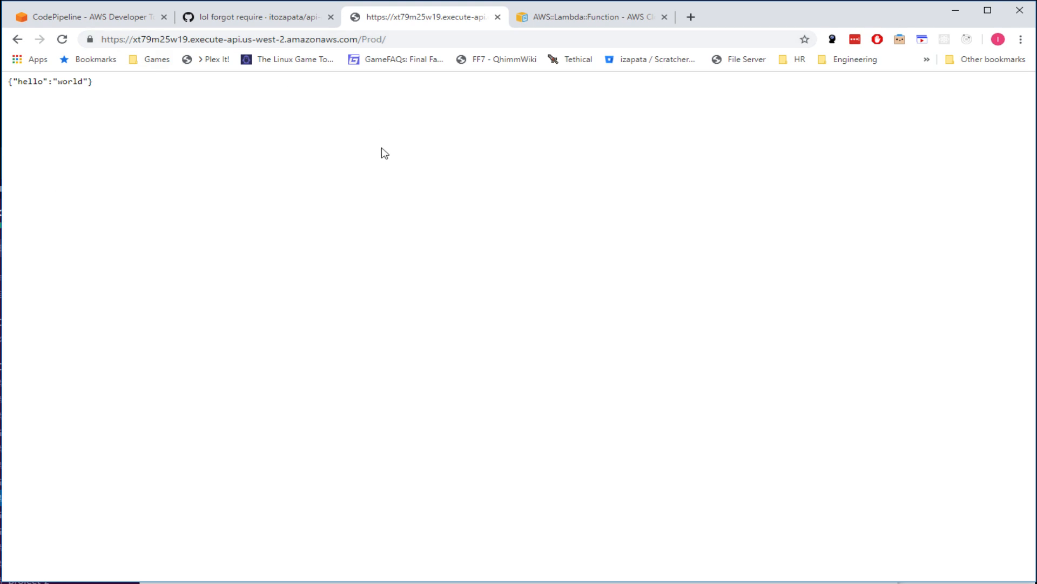
pyautogui.moveTo(415, 36); pyautogui.dragTo(93, 38)
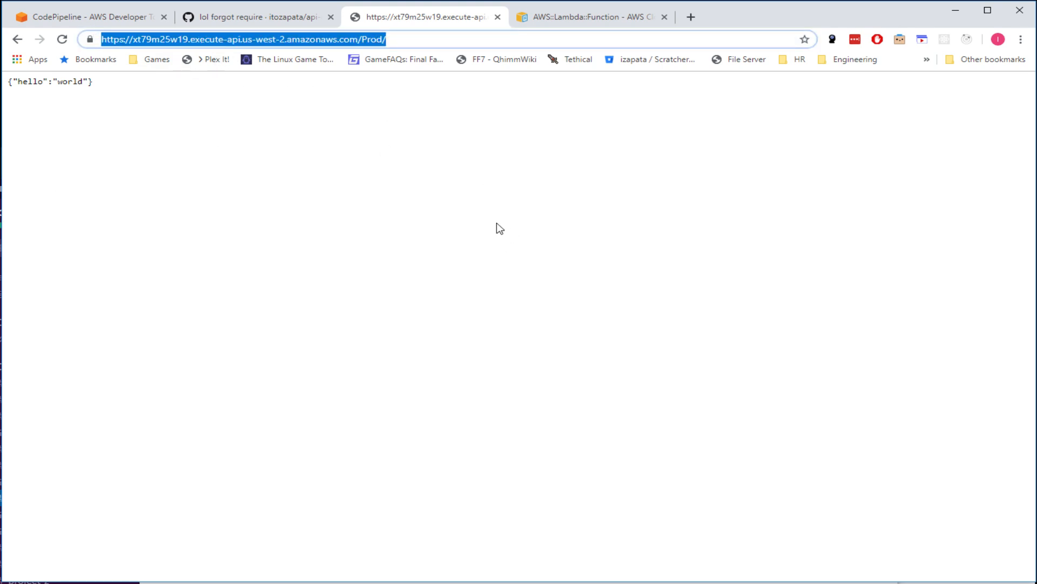
pyautogui.moveTo(97, 83); pyautogui.dragTo(7, 82)
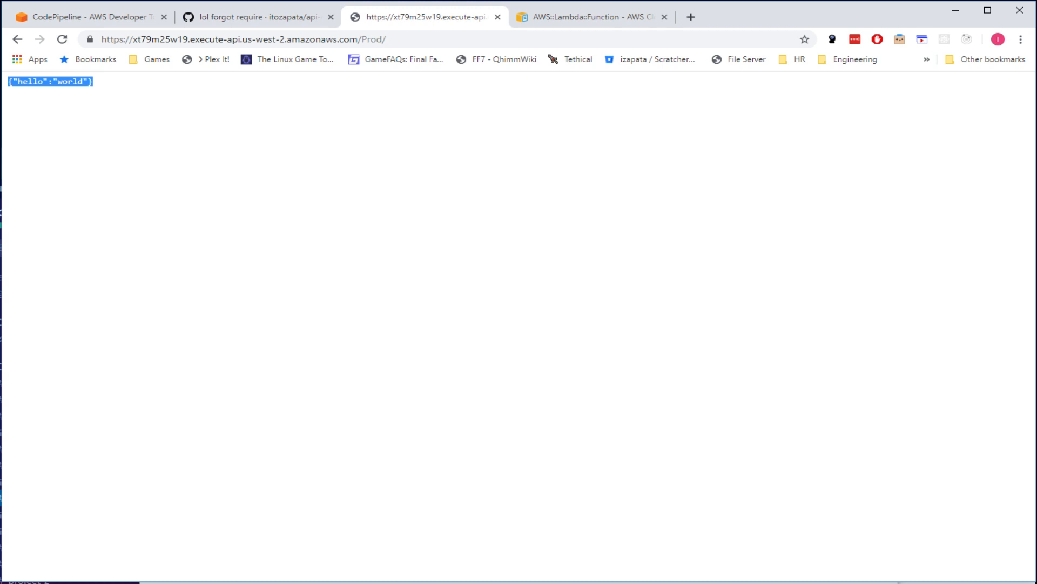
# - Switch to WebStorm and open app.js from the project's src folder
pyautogui.hotkey('alt', 'Tab')
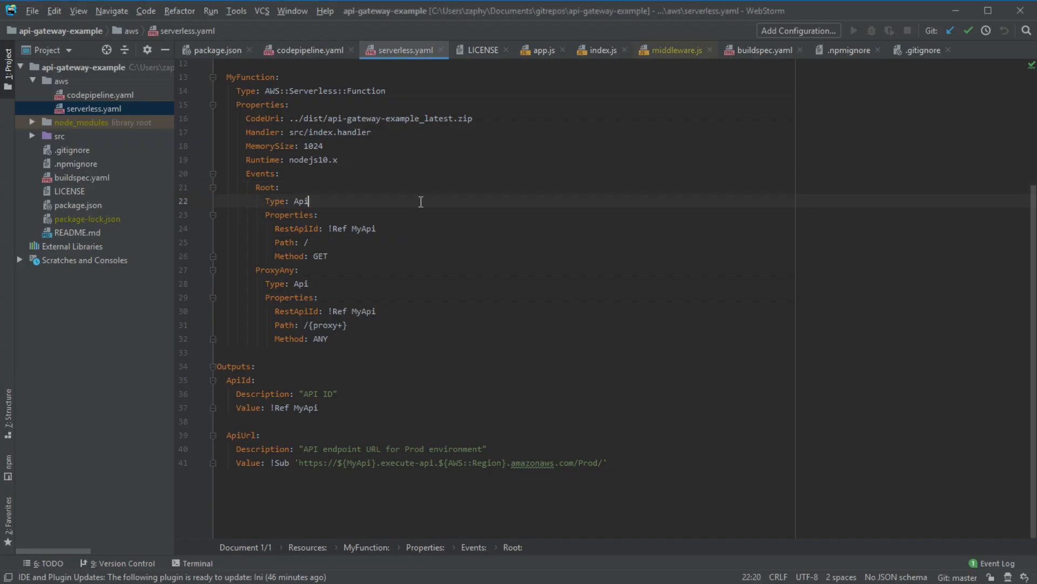
pyautogui.click(32, 135)
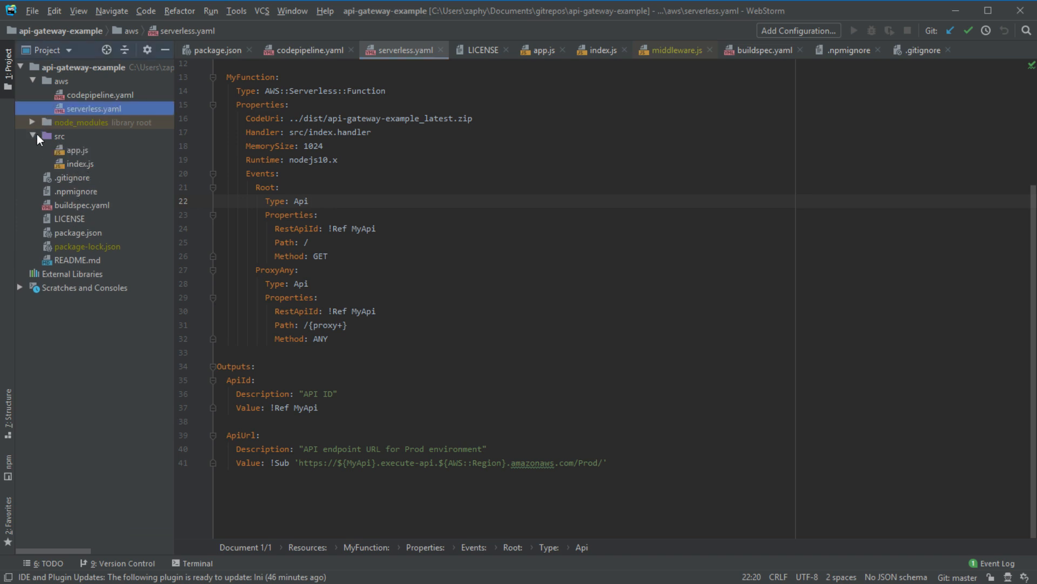
pyautogui.doubleClick(80, 150)
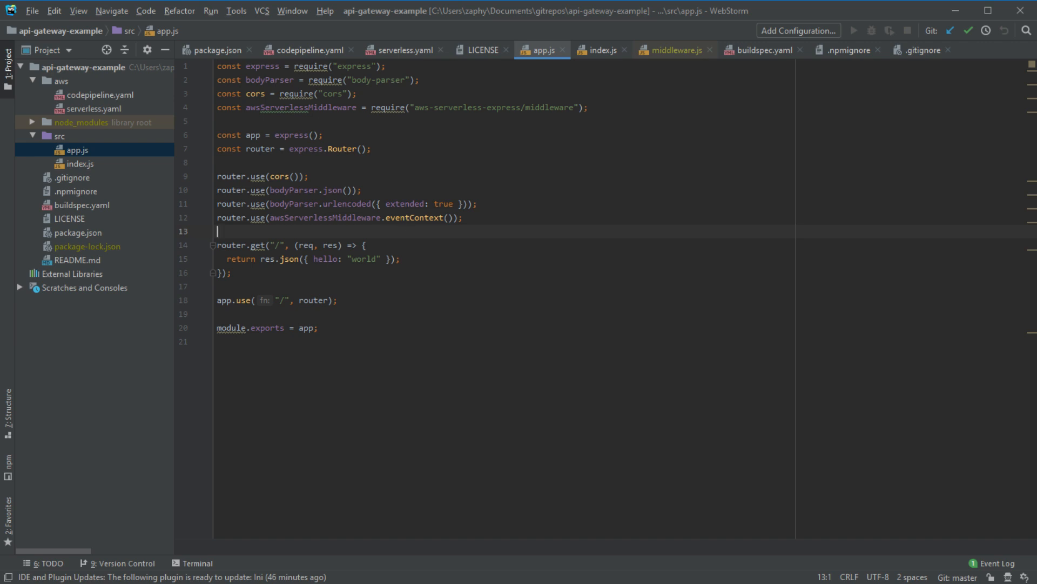
# - Add two blank lines below the router.get("/") route in app.js and copy the route block
pyautogui.click(246, 272)
pyautogui.press('Return')
pyautogui.press('Return')
pyautogui.press('Up')
pyautogui.press('Up')
pyautogui.press('Up')
pyautogui.press('Up')
pyautogui.hotkey('shift', 'Down')
pyautogui.hotkey('shift', 'Down')
pyautogui.hotkey('shift', 'Down')
pyautogui.hotkey('shift', 'Down')
pyautogui.hotkey('ctrl', 'c')
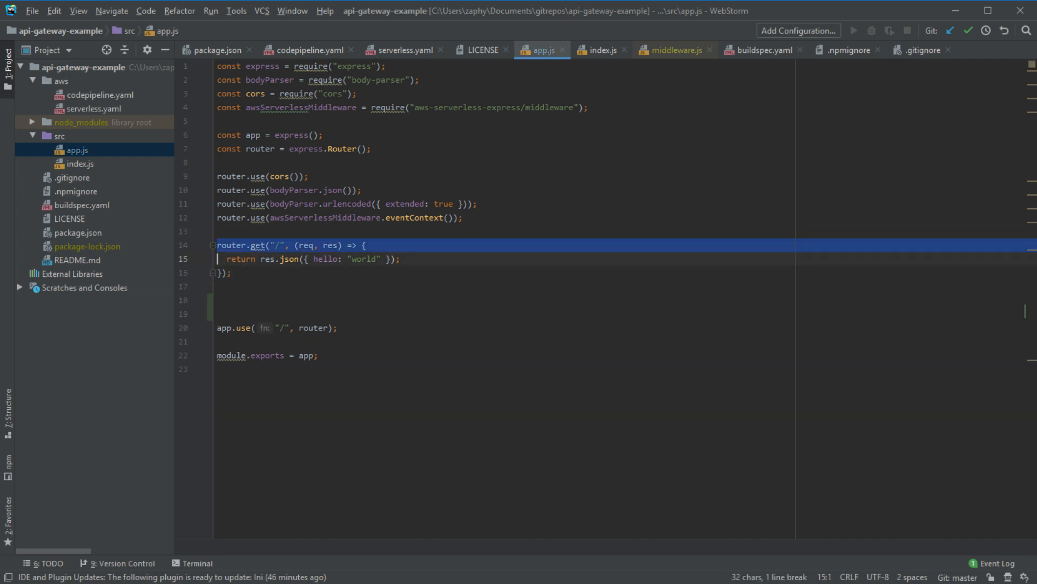
# - Duplicate the router.get("/") route below the original in app.js and remove the extra blank line after the copy
pyautogui.press('Escape')
pyautogui.hotkey('ctrl', 'v')
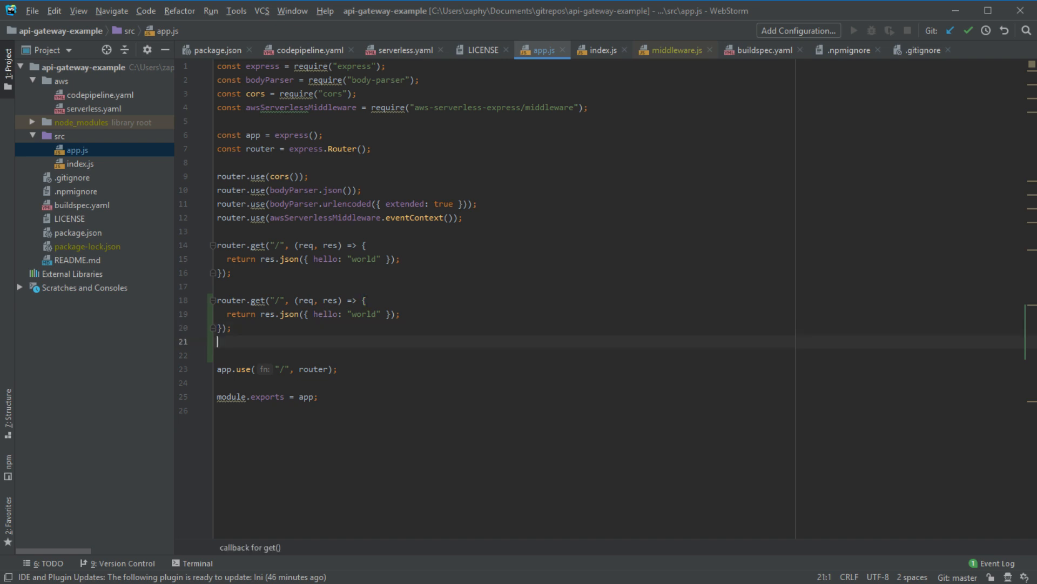
pyautogui.press('BackSpace')
# - Change the duplicated route's path to "/user"
pyautogui.click(366, 300)
pyautogui.press('Down')
pyautogui.press('Left')
pyautogui.press('Left')
pyautogui.press('Left')
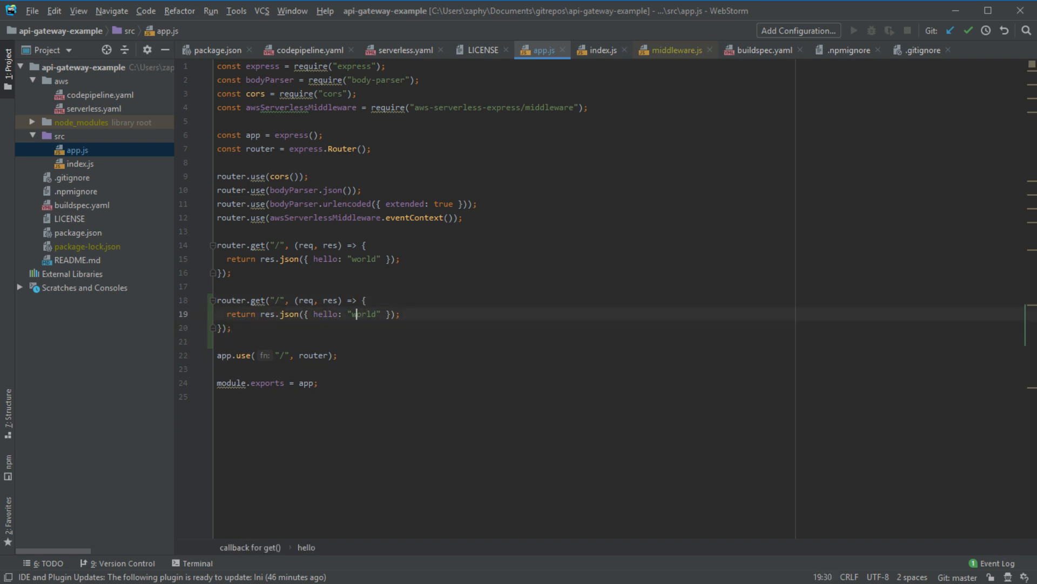
pyautogui.press('Up')
pyautogui.press('Left')
pyautogui.press('Left')
pyautogui.press('Left')
pyautogui.press('Left')
pyautogui.press('Left')
pyautogui.press('Left')
pyautogui.press('Left')
pyautogui.press('Left')
pyautogui.press('Left')
pyautogui.press('Left')
pyautogui.press('Left')
pyautogui.press('Left')
pyautogui.press('Left')
pyautogui.press('Left')
pyautogui.press('Left')
pyautogui.write('user')
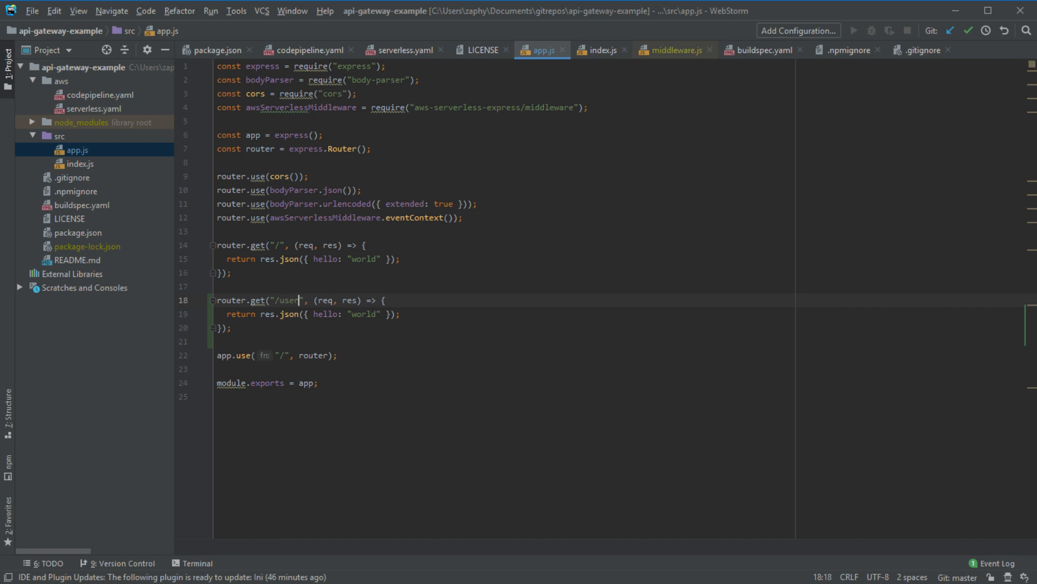
# - Rename the key in the "/user" route's JSON response to name
pyautogui.press('Down')
pyautogui.press('Right')
pyautogui.press('Right')
pyautogui.press('Right')
pyautogui.hotkey('ctrl', 'shift', 'Right')
pyautogui.write('nam')
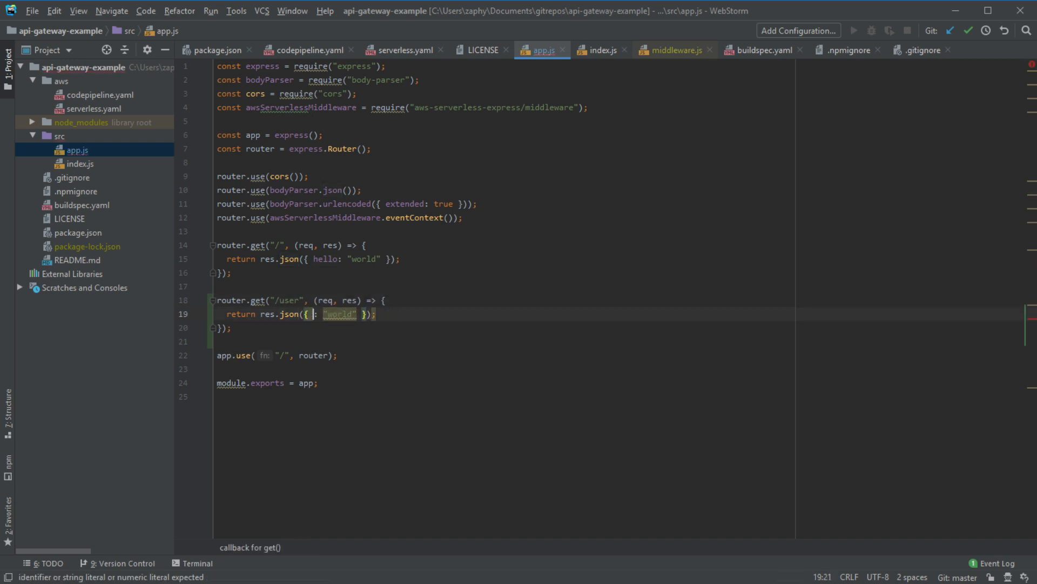
pyautogui.write('e')
# - Replace "world" in the "/user" response with the person's name, undoing the stray paste inside the string
pyautogui.press('Right')
pyautogui.press('Right')
pyautogui.press('Right')
pyautogui.hotkey('ctrl', 'shift', 'Right')
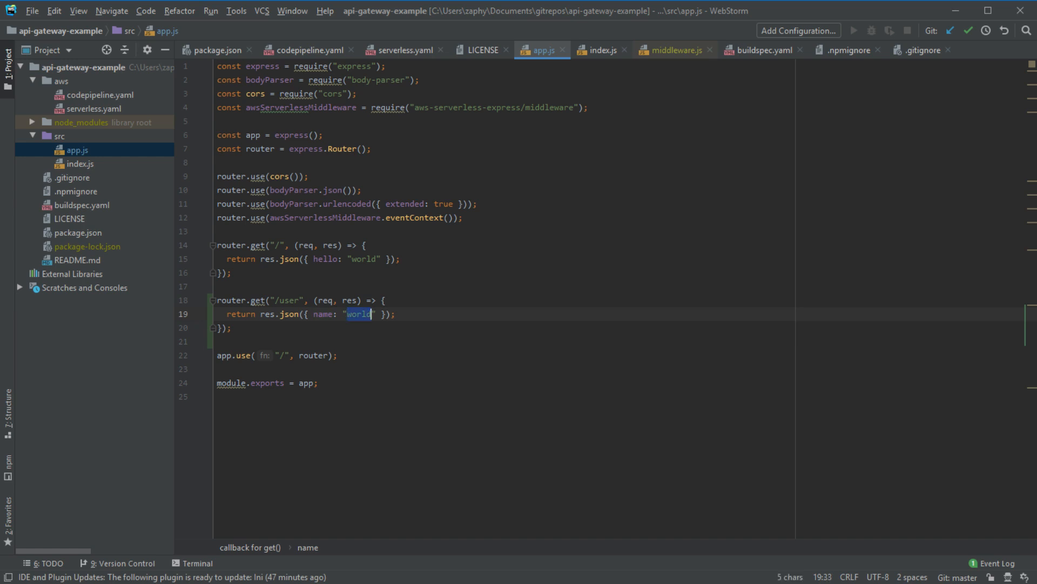
pyautogui.write('ito')
pyautogui.write('router.get(\\"/\\", (req, res) => {\\n" +       "  return res.json({ hello: \\"world\\" });\\n" +       "});\\n')
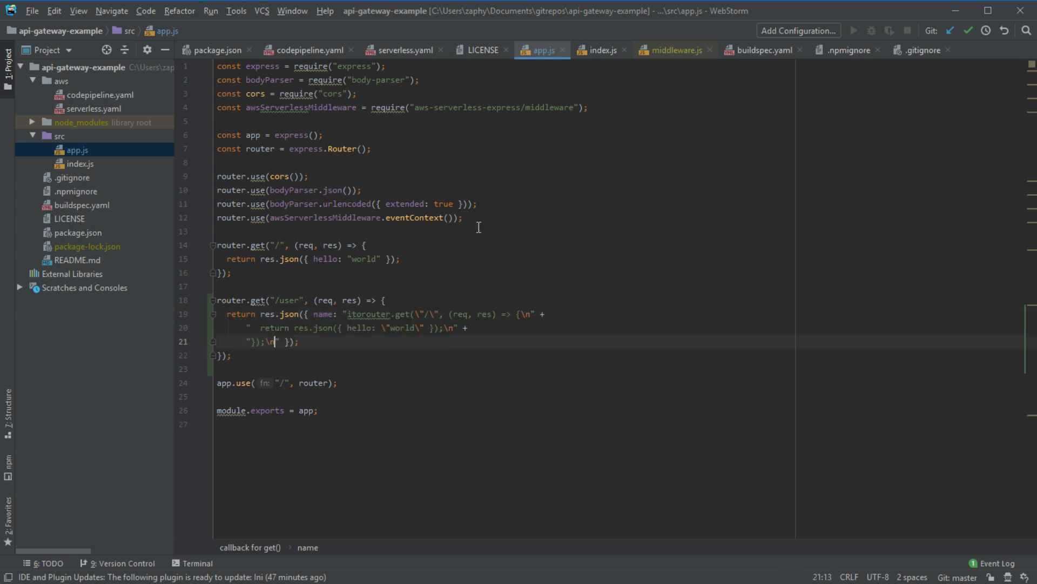
pyautogui.hotkey('ctrl', 'z')
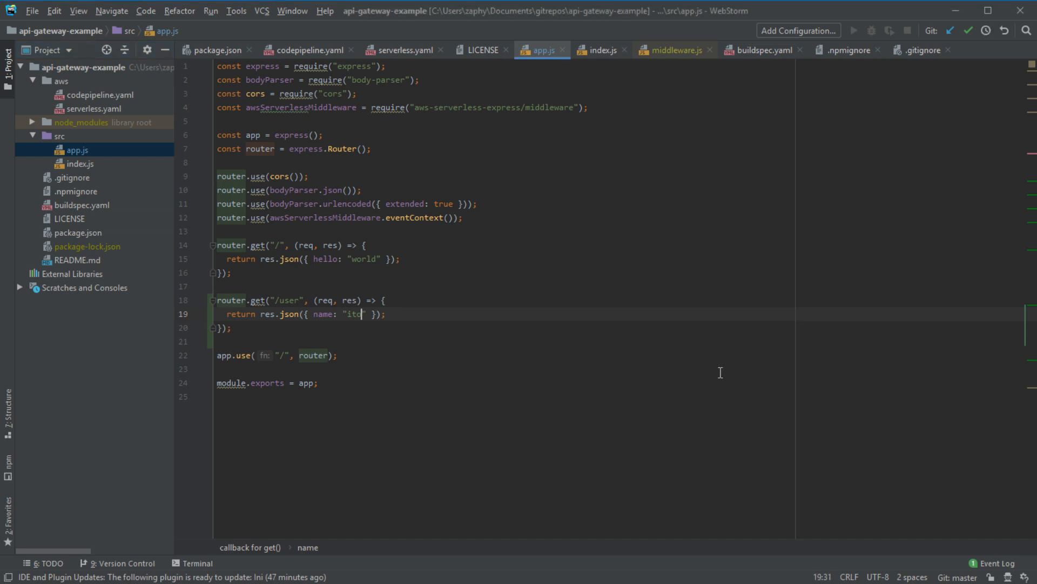
# - Examine the new "/user" route in app.js, including its path and the JSON response it returns
pyautogui.moveTo(250, 338); pyautogui.dragTo(196, 298)
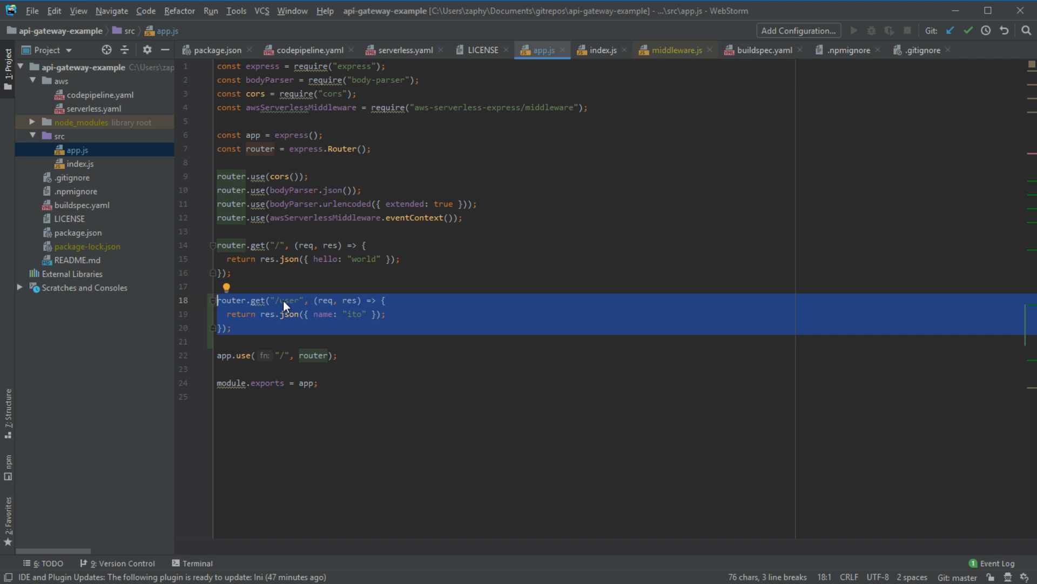
pyautogui.click(320, 314)
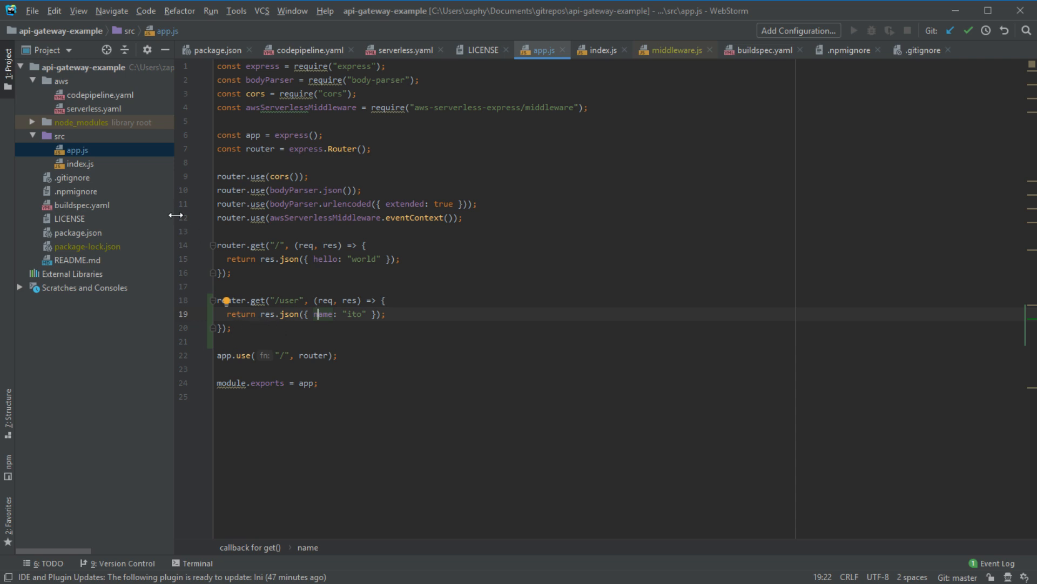
pyautogui.click(268, 330)
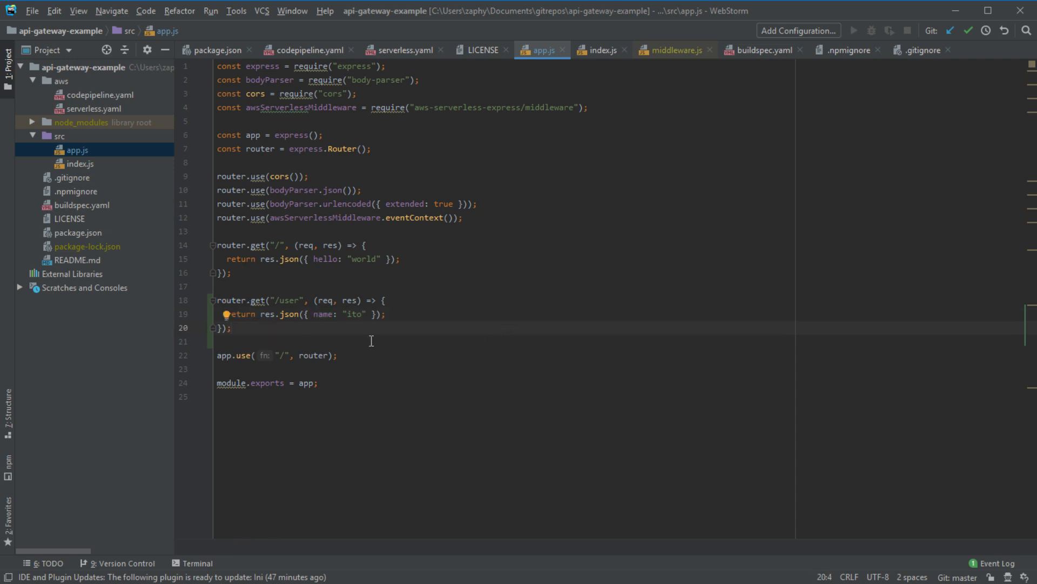
pyautogui.moveTo(279, 329); pyautogui.dragTo(203, 305)
pyautogui.click(276, 331)
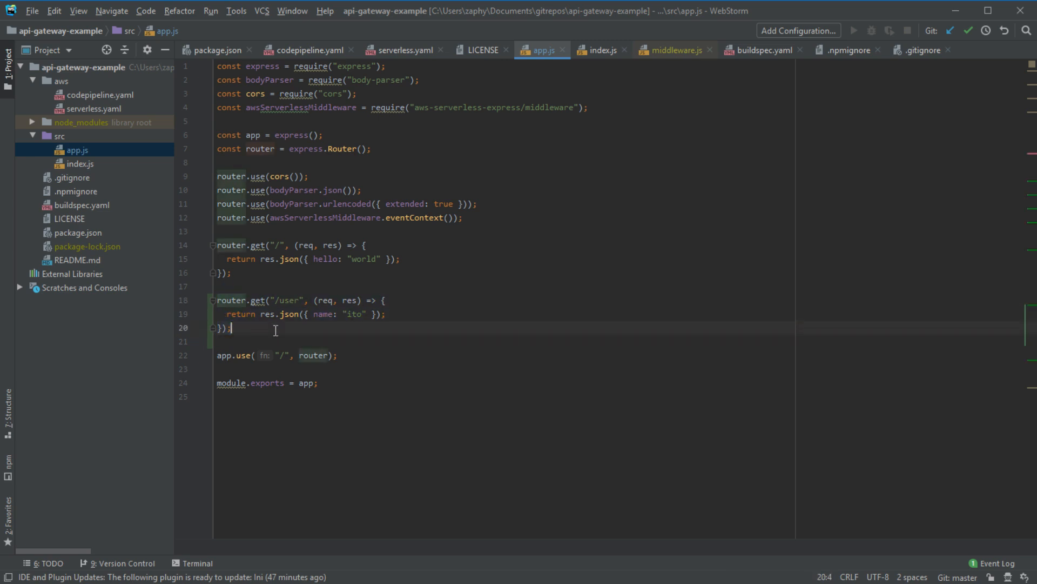
pyautogui.moveTo(255, 327); pyautogui.dragTo(185, 301)
pyautogui.click(261, 331)
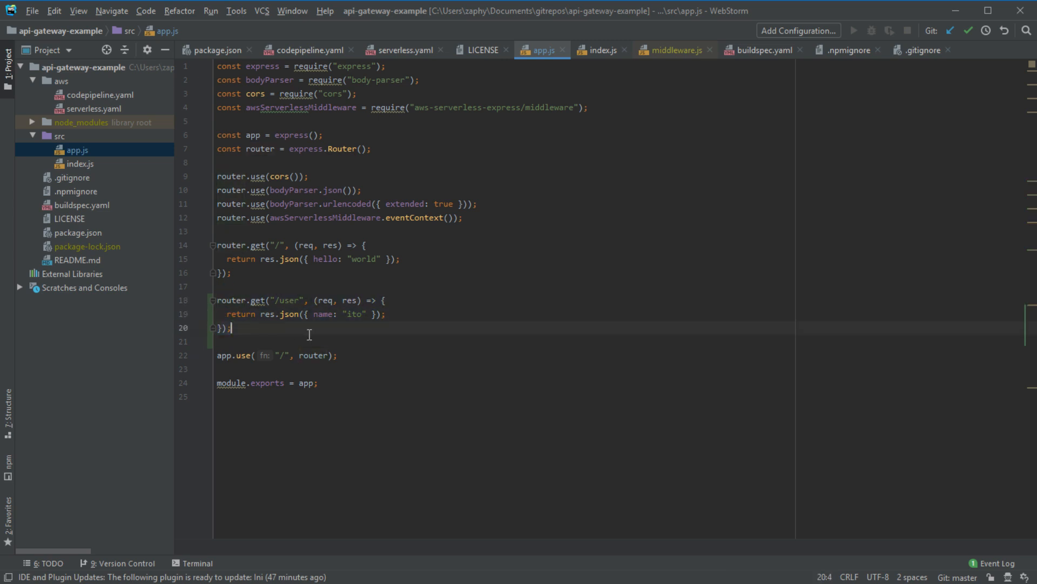
pyautogui.moveTo(261, 330); pyautogui.dragTo(194, 299)
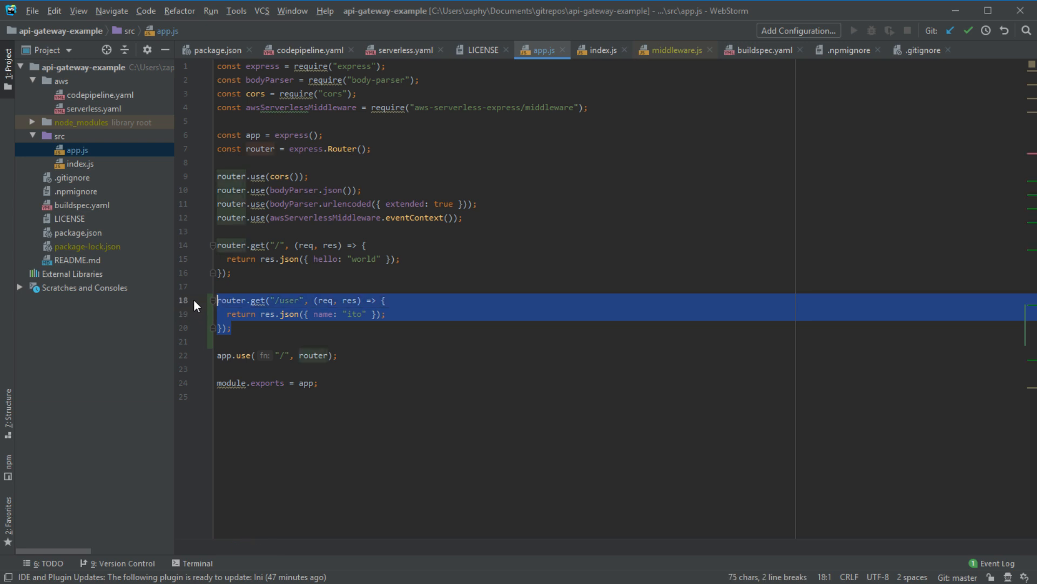
pyautogui.moveTo(298, 301); pyautogui.dragTo(273, 302)
pyautogui.doubleClick(287, 301)
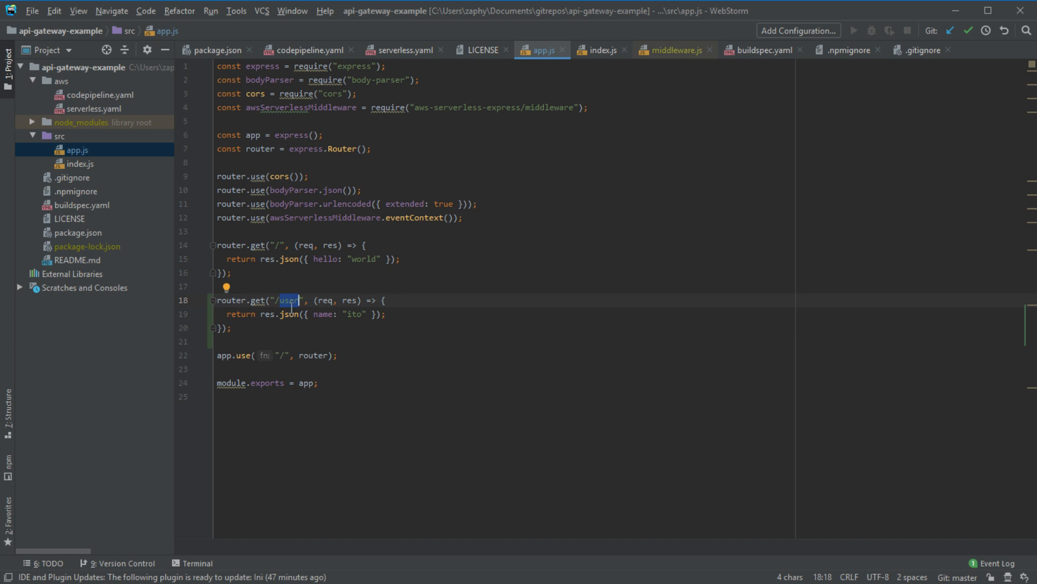
pyautogui.moveTo(218, 300); pyautogui.dragTo(298, 338)
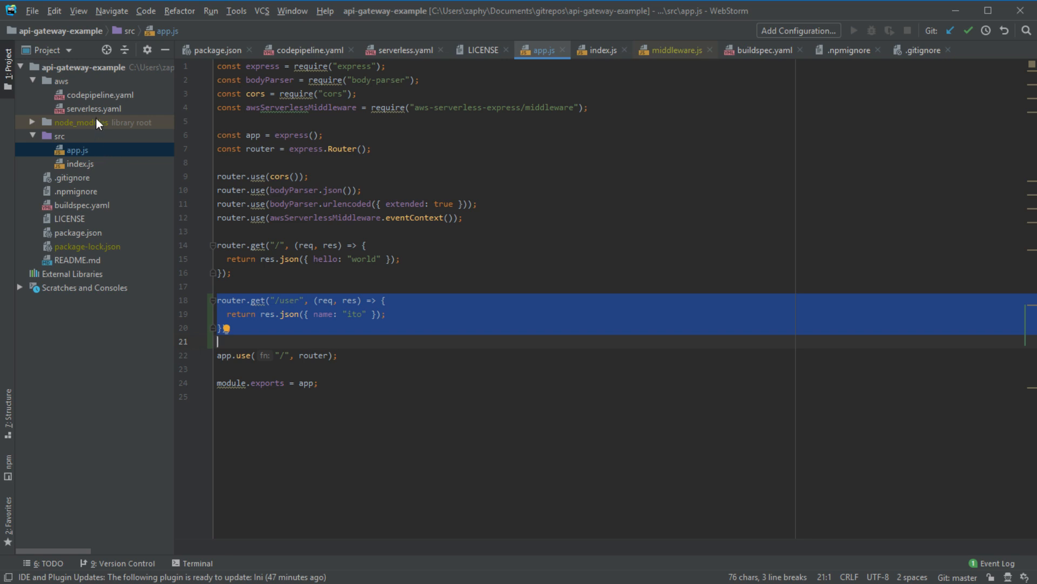
pyautogui.click(366, 339)
pyautogui.click(313, 328)
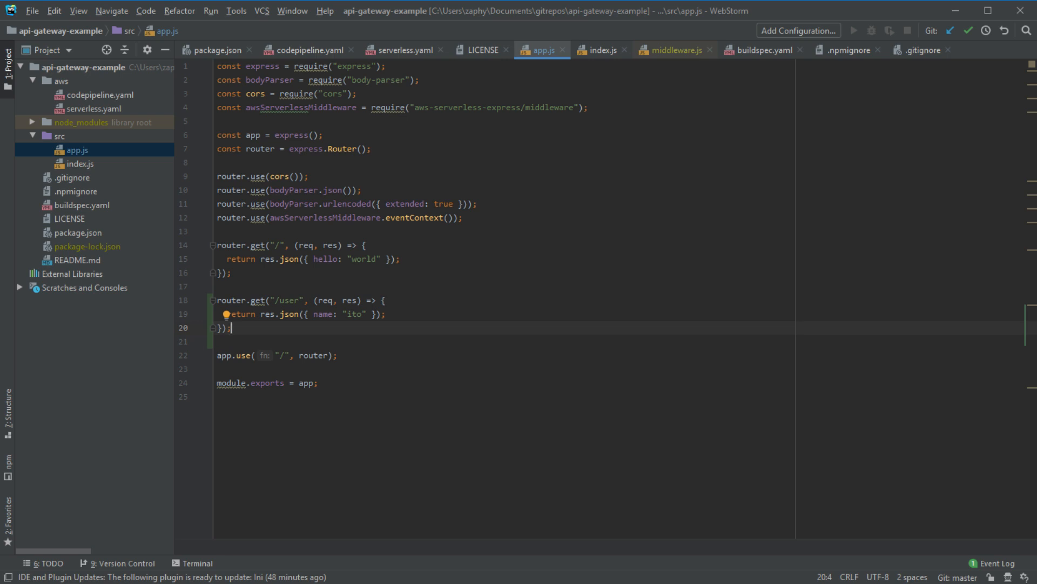
pyautogui.hotkey('alt', 'Tab')
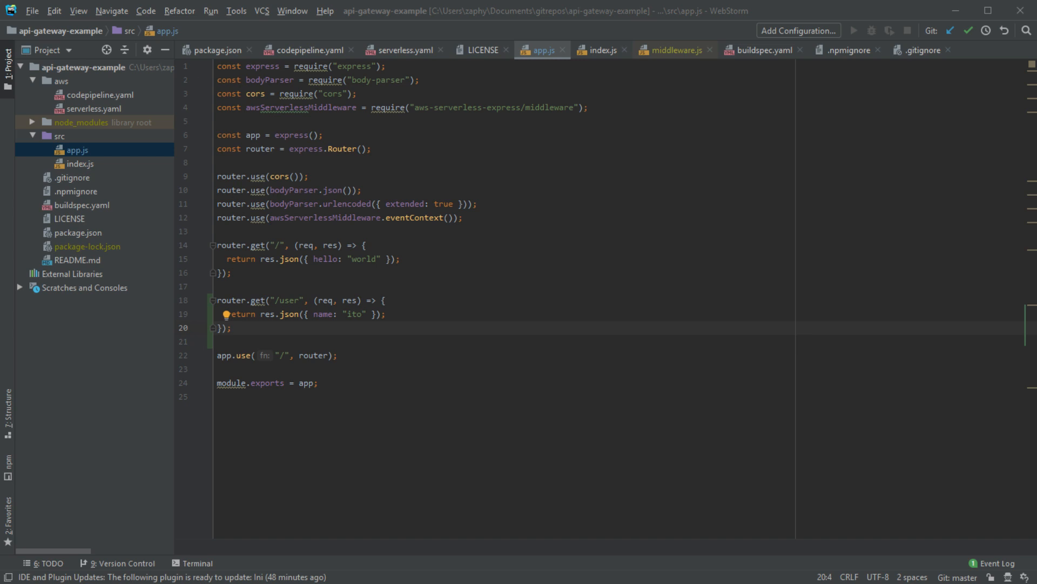
pyautogui.click(100, 93)
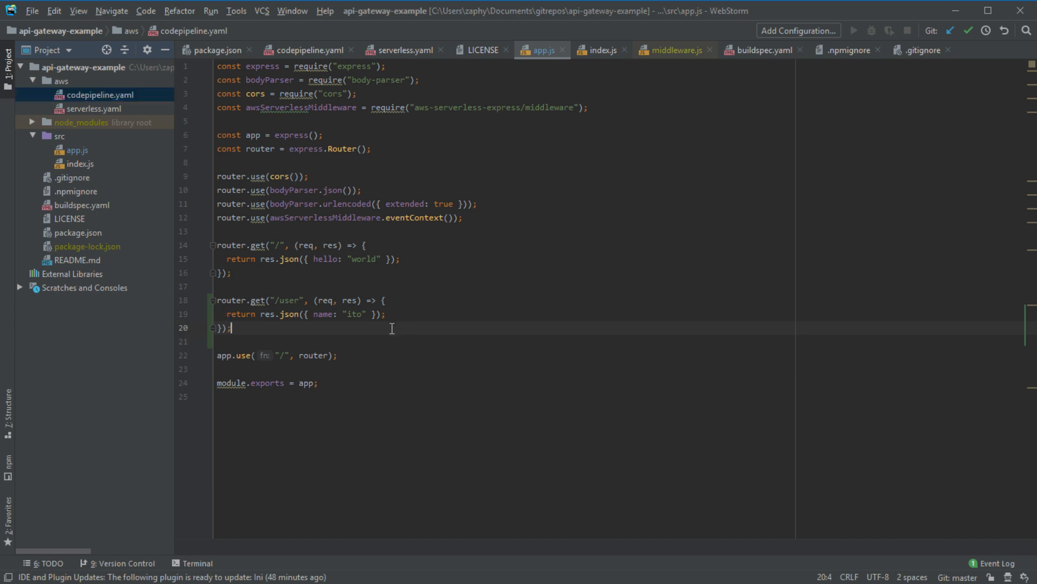
pyautogui.moveTo(408, 326); pyautogui.dragTo(191, 299)
# - Open serverless.yaml from the aws folder and review MyFunction's type and its Events definitions
pyautogui.doubleClick(110, 107)
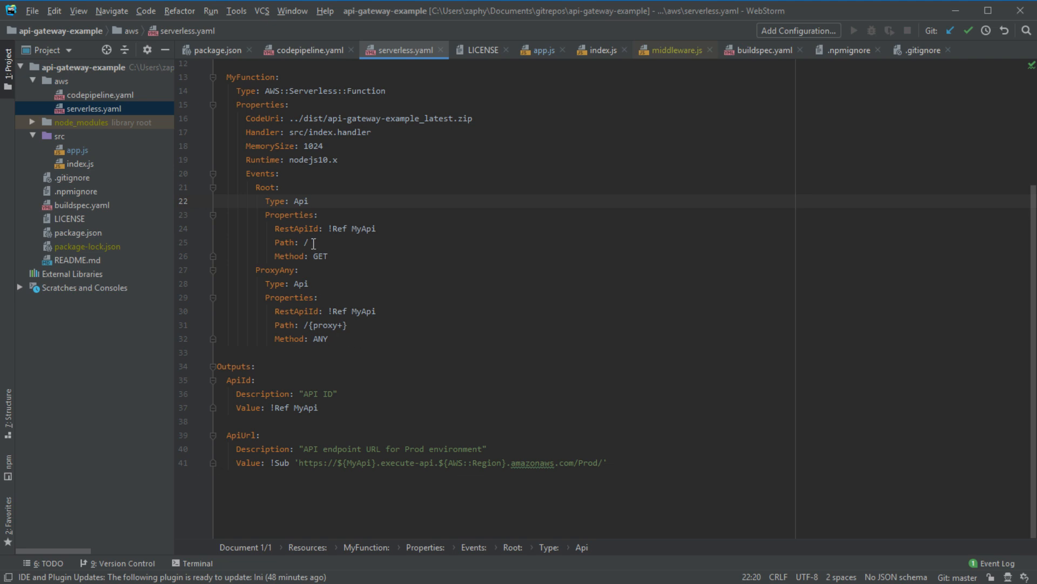
pyautogui.moveTo(251, 187); pyautogui.dragTo(400, 337)
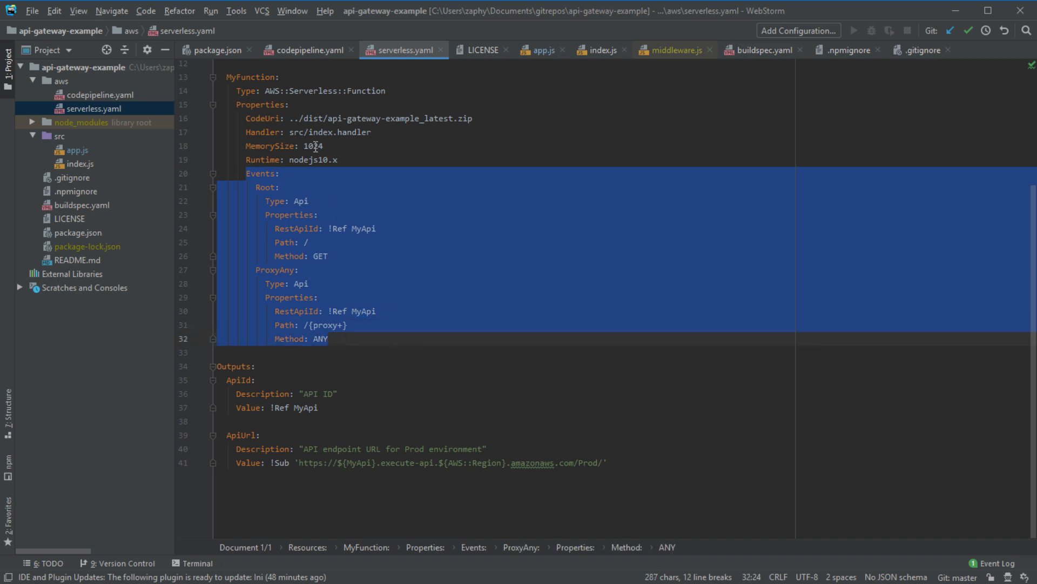
pyautogui.moveTo(386, 90); pyautogui.dragTo(219, 91)
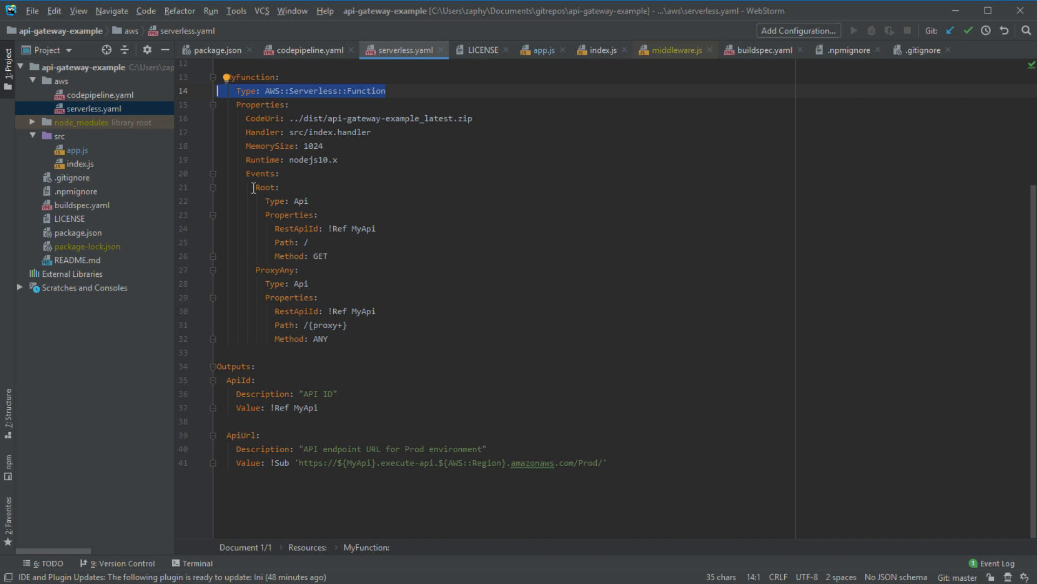
pyautogui.moveTo(253, 188); pyautogui.dragTo(364, 256)
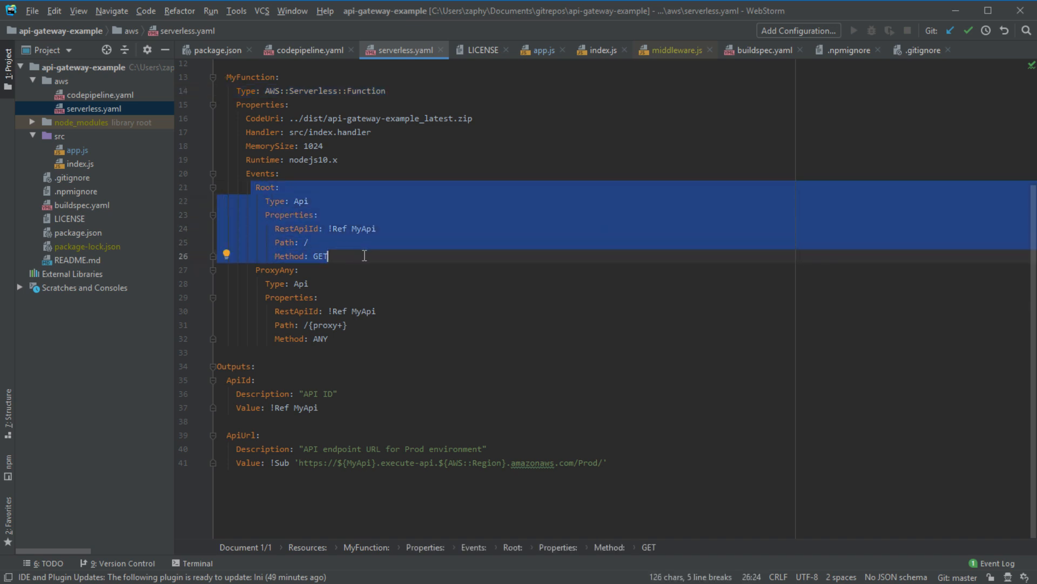
# - Duplicate the Root API event directly below itself under MyFunction's Events in serverless.yaml
pyautogui.click(364, 256)
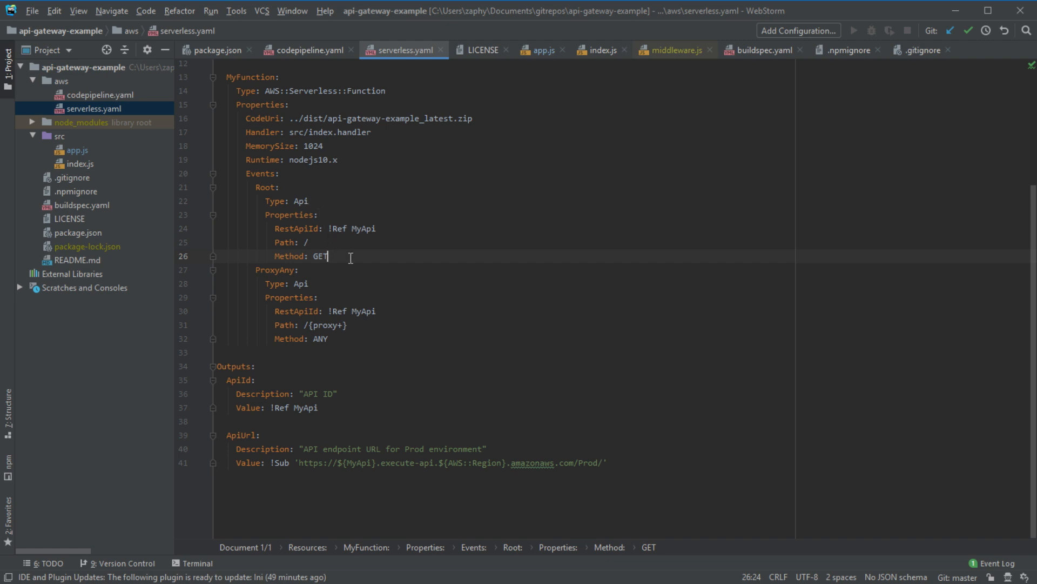
pyautogui.press('Return')
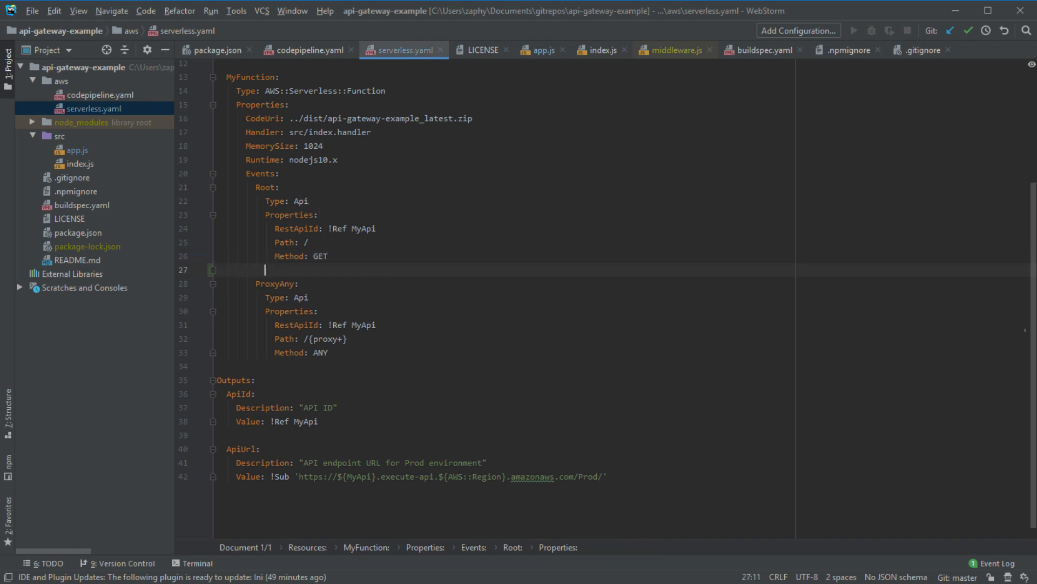
pyautogui.moveTo(256, 187); pyautogui.dragTo(255, 270)
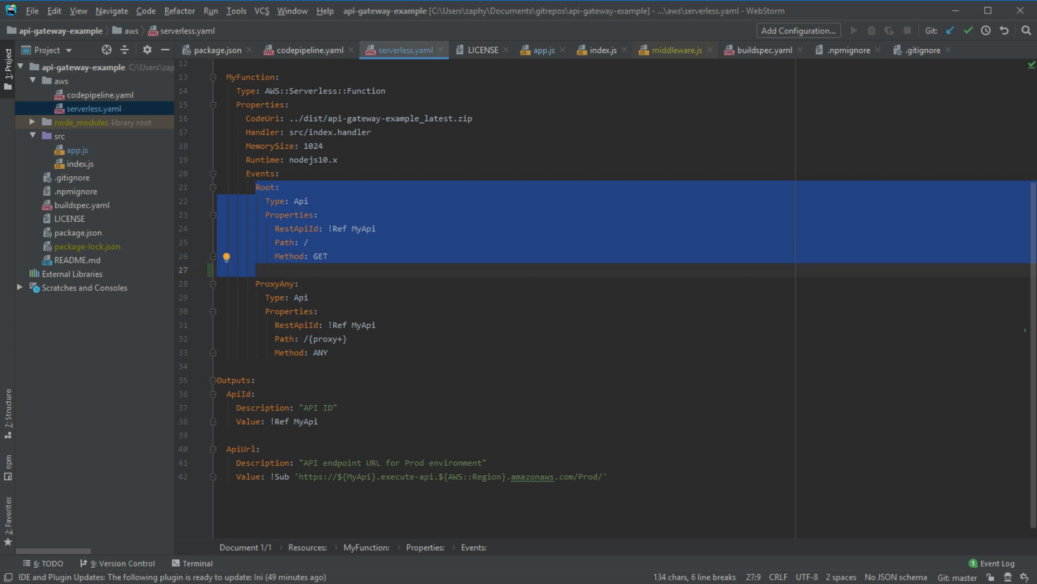
pyautogui.hotkey('ctrl', 'c')
pyautogui.press('Escape')
pyautogui.hotkey('ctrl', 'v')
# - Indent the pasted Root event block so it aligns with the original event under Events
pyautogui.hotkey('shift', 'Up')
pyautogui.hotkey('shift', 'Up')
pyautogui.hotkey('shift', 'Up')
pyautogui.hotkey('shift', 'Up')
pyautogui.hotkey('shift', 'Up')
pyautogui.hotkey('shift', 'Up')
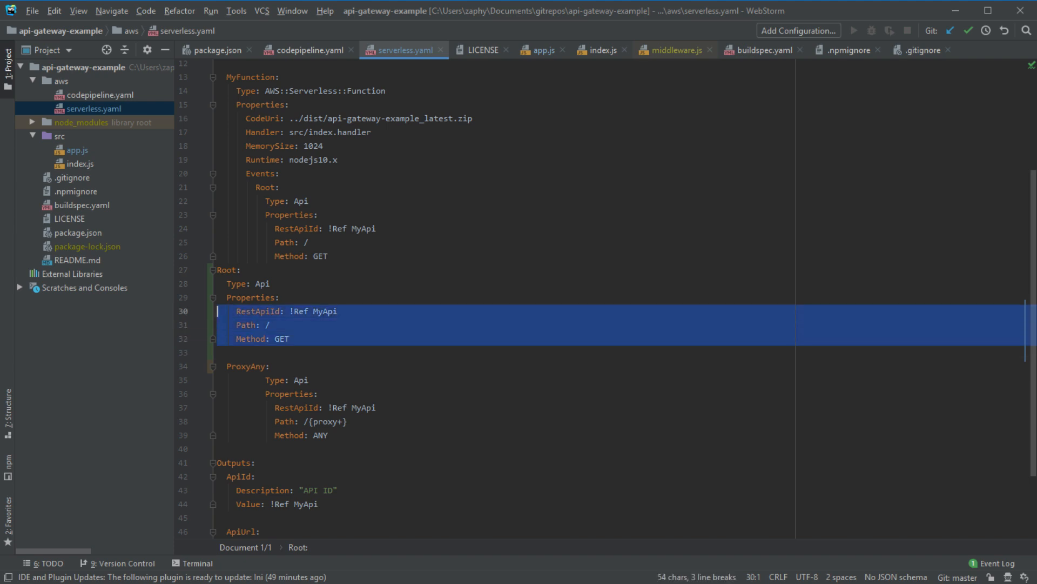
pyautogui.press('Tab')
pyautogui.press('Tab')
pyautogui.press('Tab')
pyautogui.press('Tab')
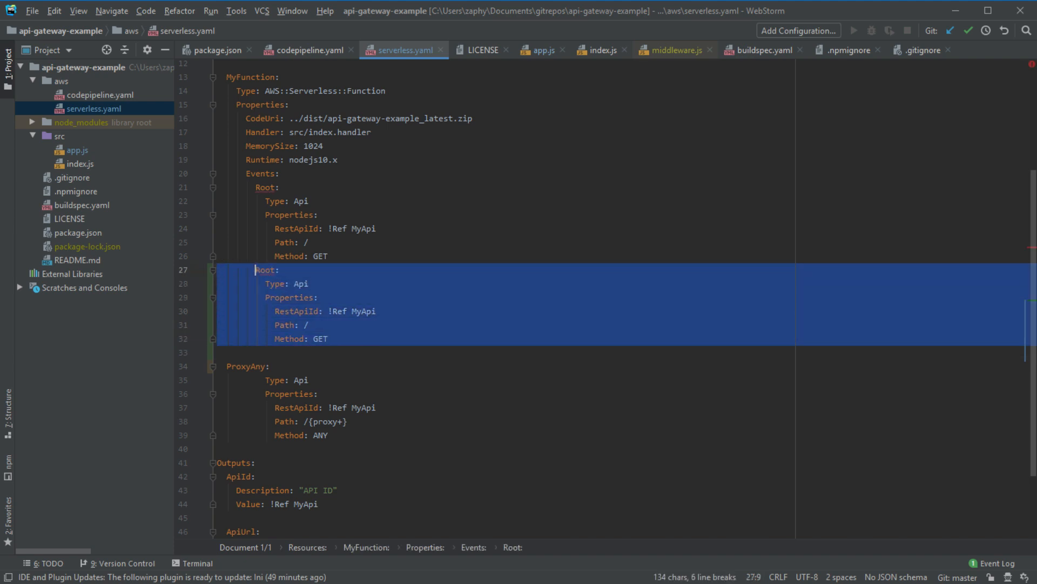
# - Indent the ProxyAny key to the same level as the other events and delete the blank line above it
pyautogui.press('Down')
pyautogui.press('Down')
pyautogui.press('Down')
pyautogui.press('Down')
pyautogui.press('Down')
pyautogui.press('Down')
pyautogui.press('Down')
pyautogui.press('Home')
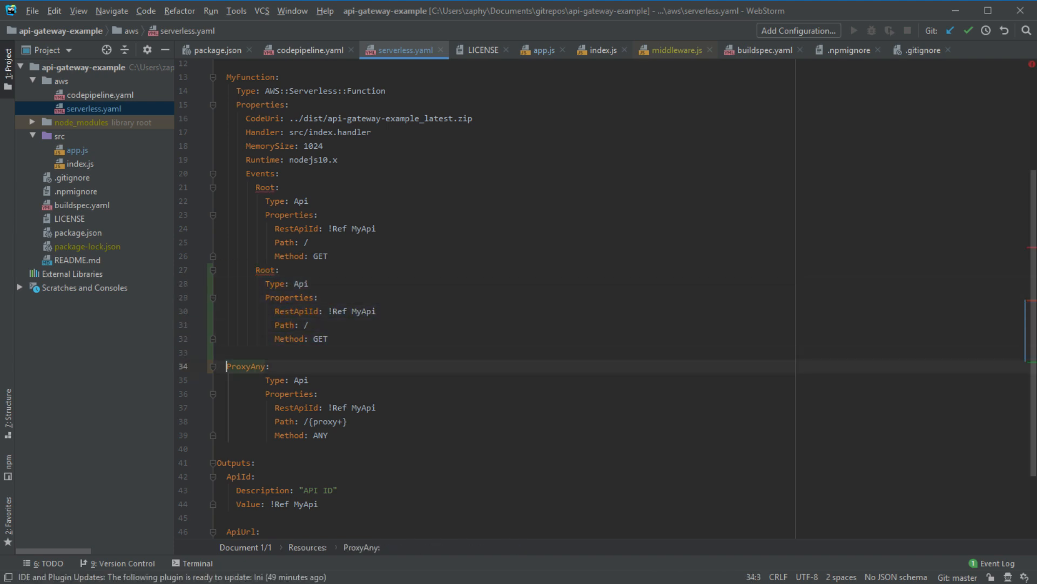
pyautogui.press('Tab')
pyautogui.press('Tab')
pyautogui.press('Tab')
pyautogui.press('Up')
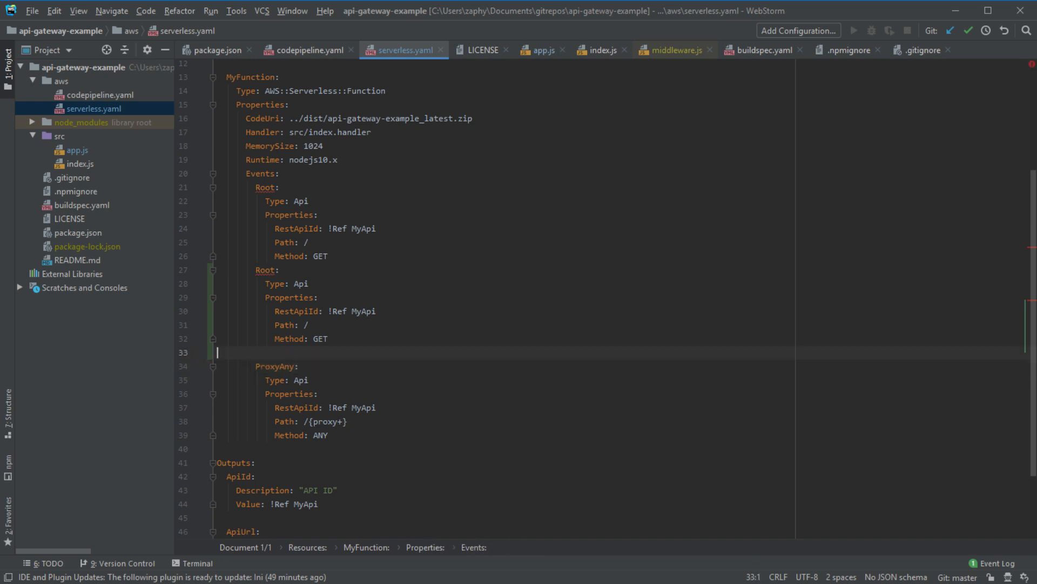
pyautogui.press('BackSpace')
# - Set the duplicated event's Path to /user
pyautogui.press('Up')
pyautogui.press('Up')
pyautogui.press('Up')
pyautogui.press('Up')
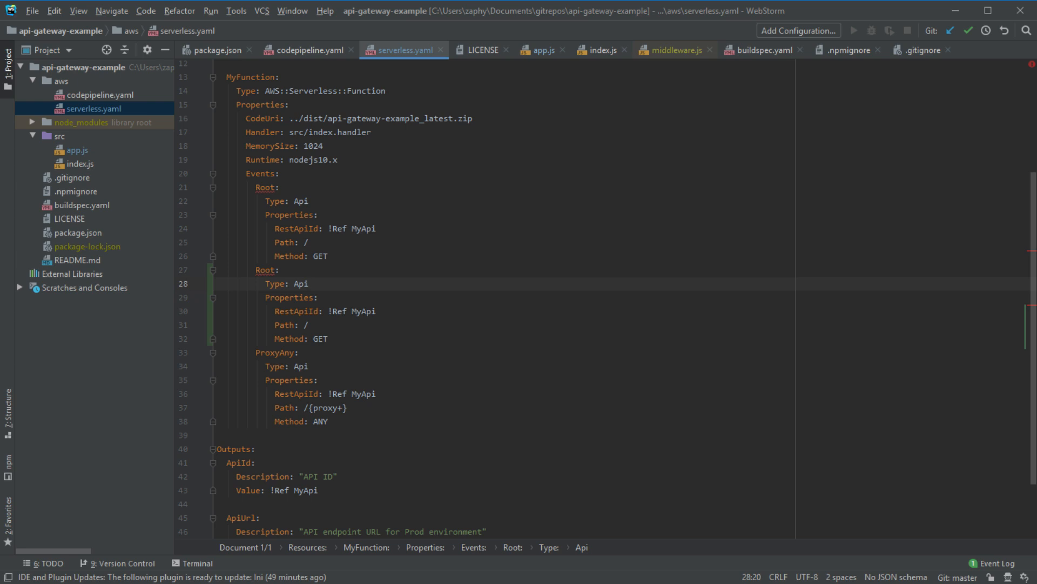
pyautogui.click(325, 328)
pyautogui.write('user')
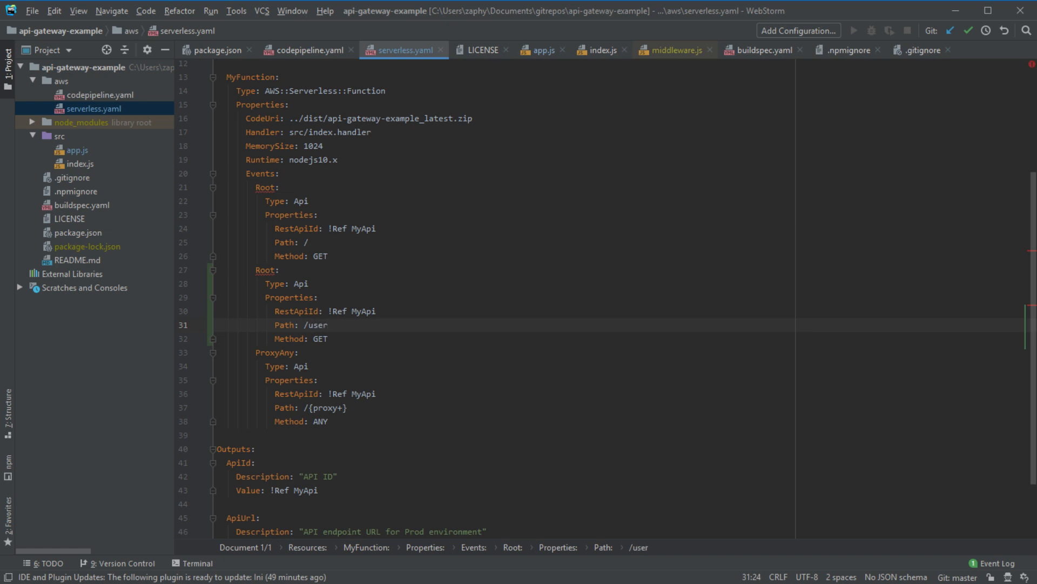
# - Rename the duplicated Root event key to User
pyautogui.doubleClick(260, 270)
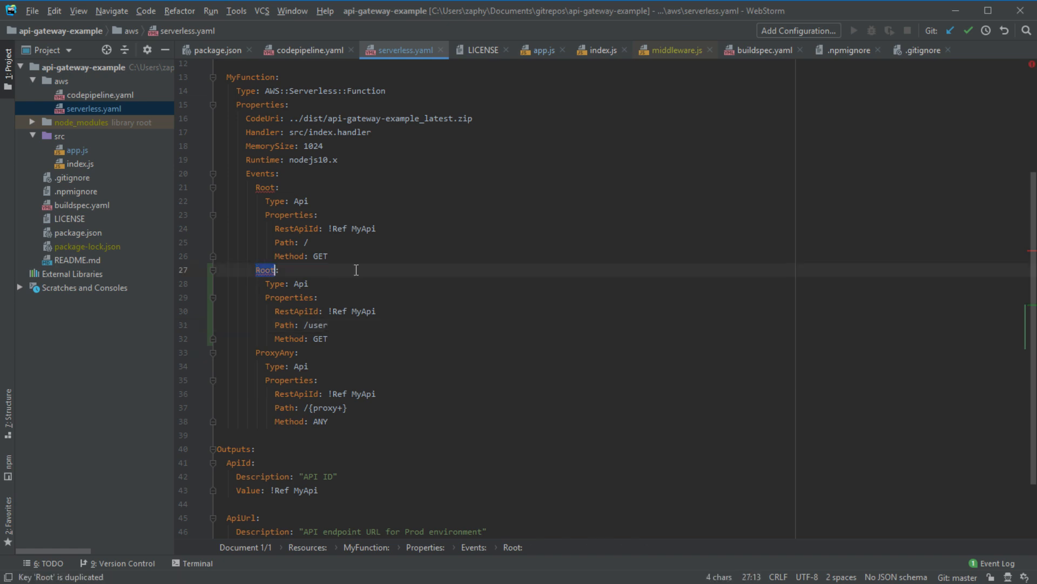
pyautogui.write('Iser')
pyautogui.write('User:')
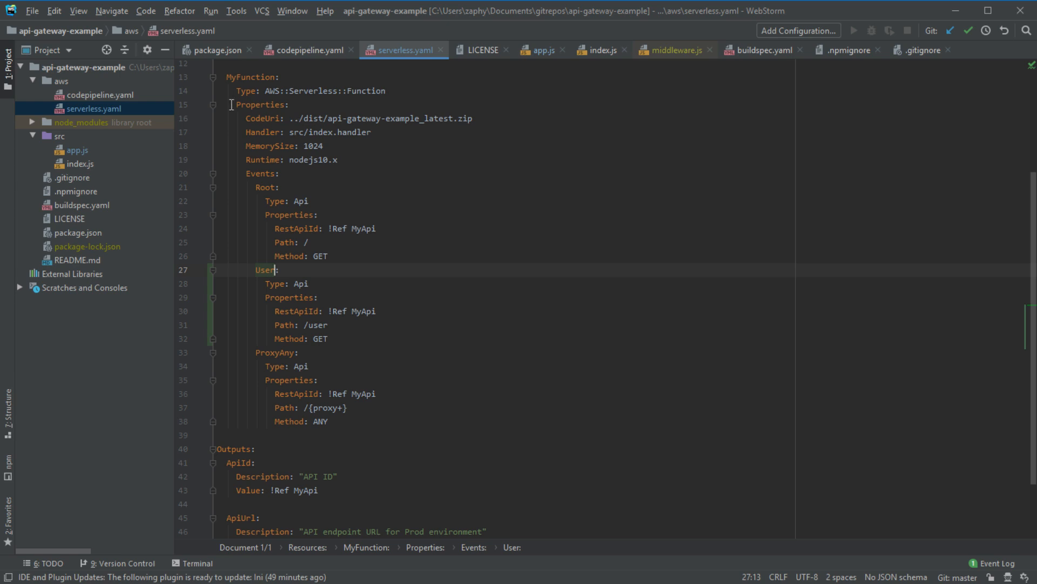
pyautogui.moveTo(226, 82); pyautogui.dragTo(404, 421)
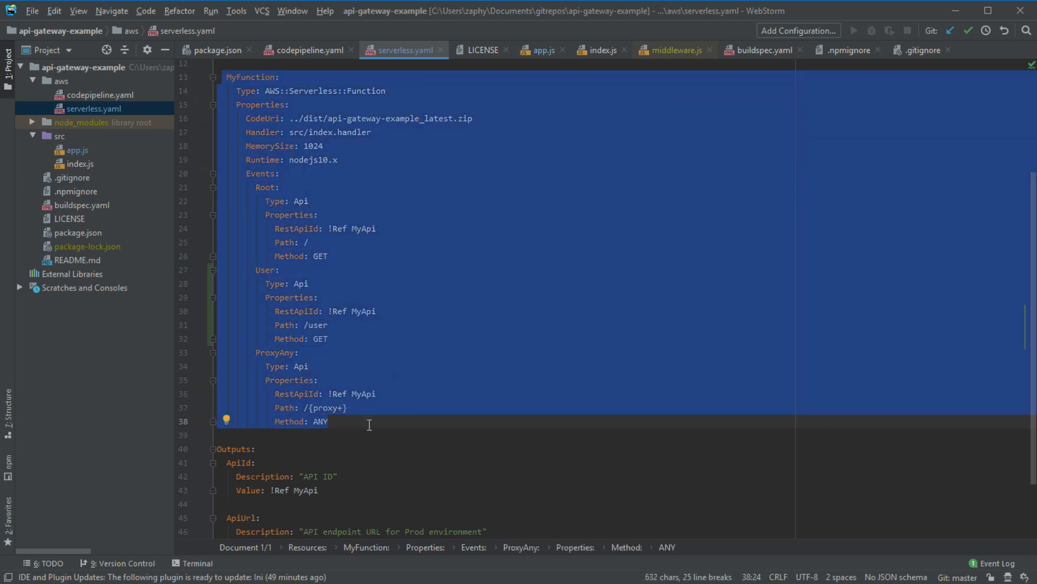
pyautogui.press('Escape')
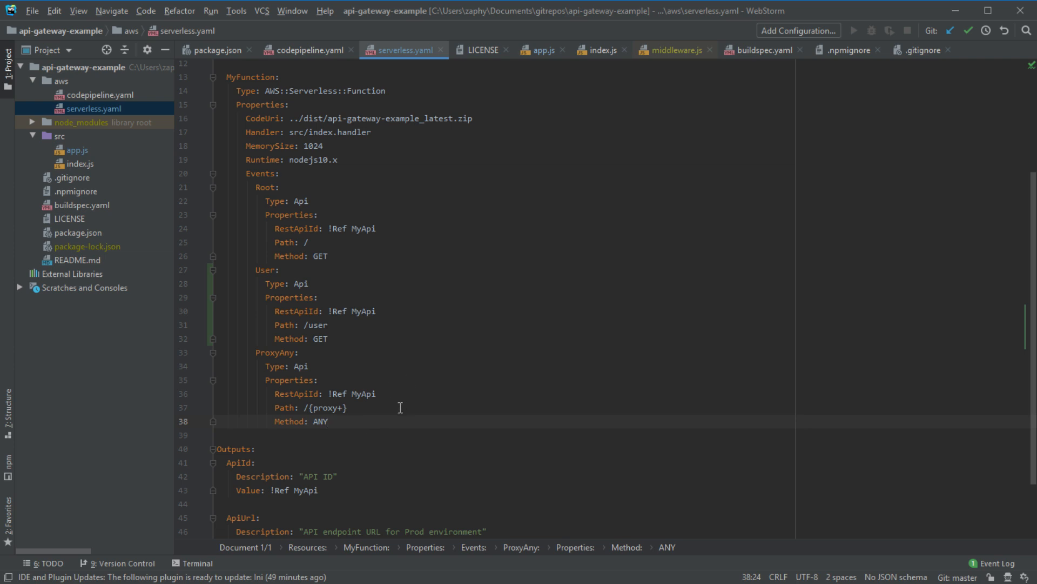
# - Examine the MyFunction and MyApi resource definitions and the new User event in serverless.yaml
pyautogui.moveTo(398, 420); pyautogui.dragTo(211, 89)
pyautogui.click(232, 76)
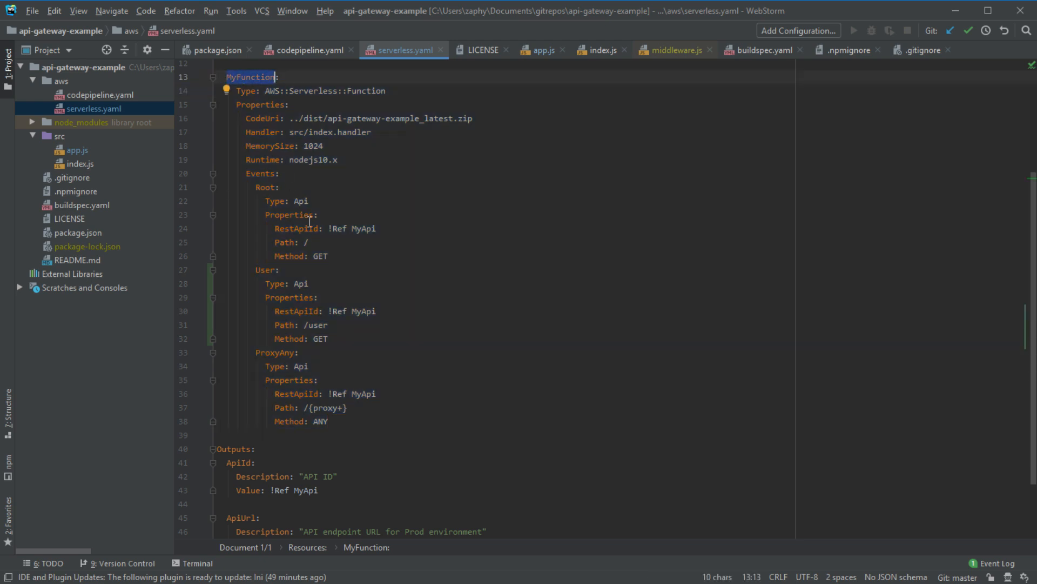
pyautogui.click(265, 187)
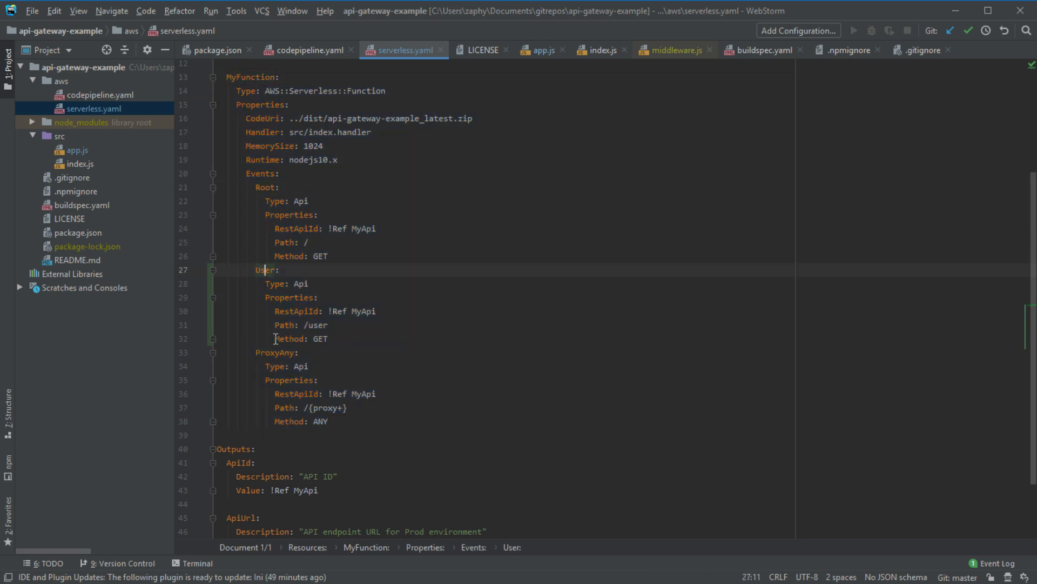
pyautogui.click(279, 421)
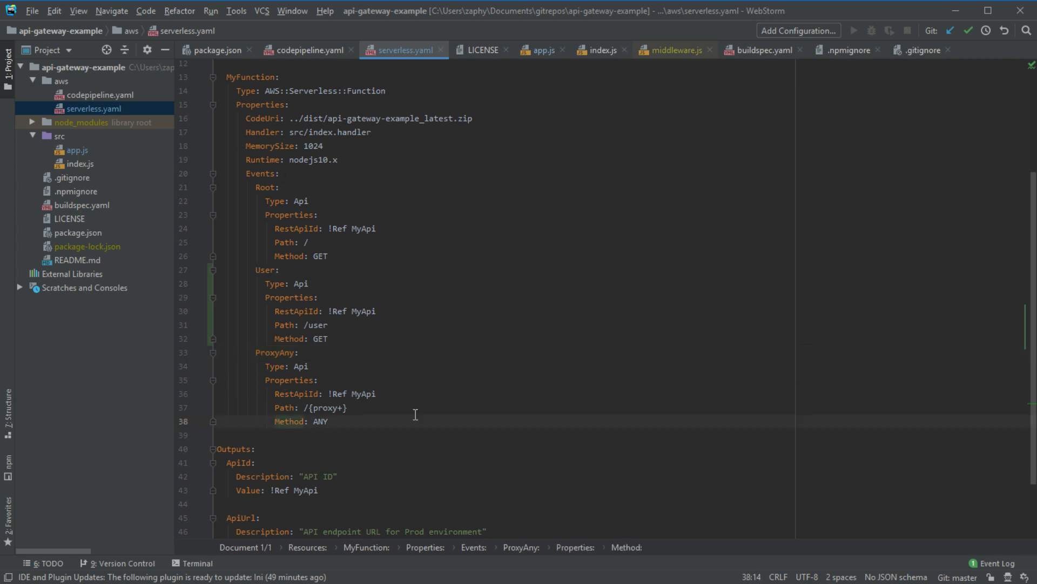
pyautogui.moveTo(386, 423); pyautogui.dragTo(204, 175)
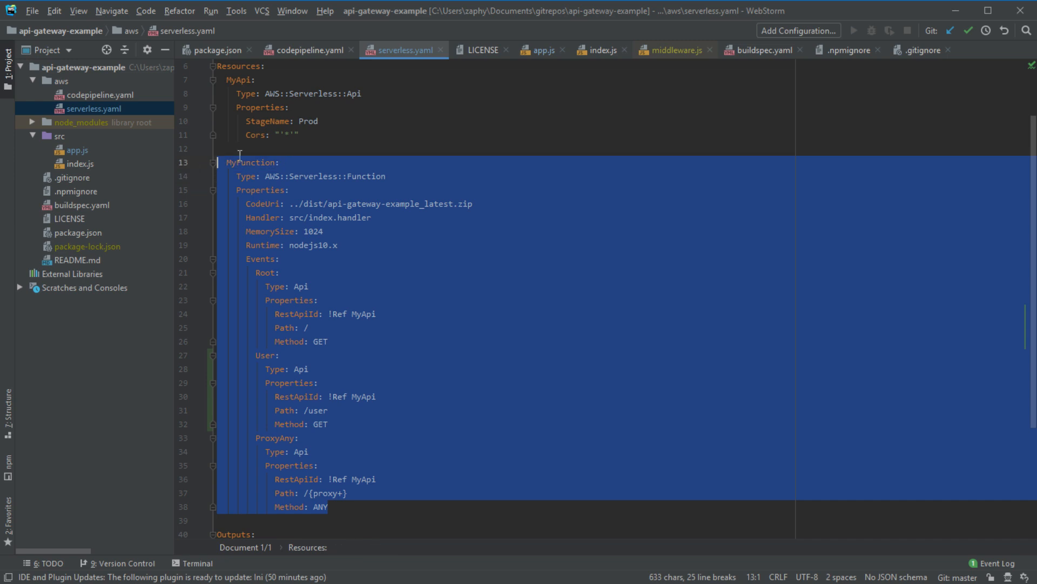
pyautogui.click(343, 135)
pyautogui.moveTo(352, 135); pyautogui.dragTo(192, 84)
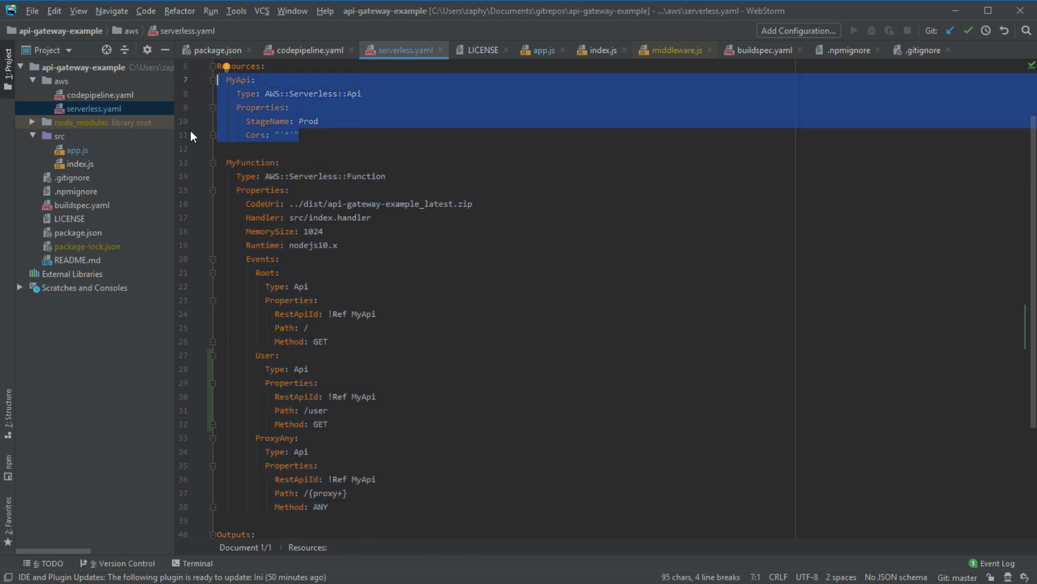
pyautogui.click(328, 135)
pyautogui.moveTo(343, 133); pyautogui.dragTo(157, 79)
pyautogui.scroll(-4, 335, 246)
pyautogui.scroll(4, 335, 249)
pyautogui.click(345, 507)
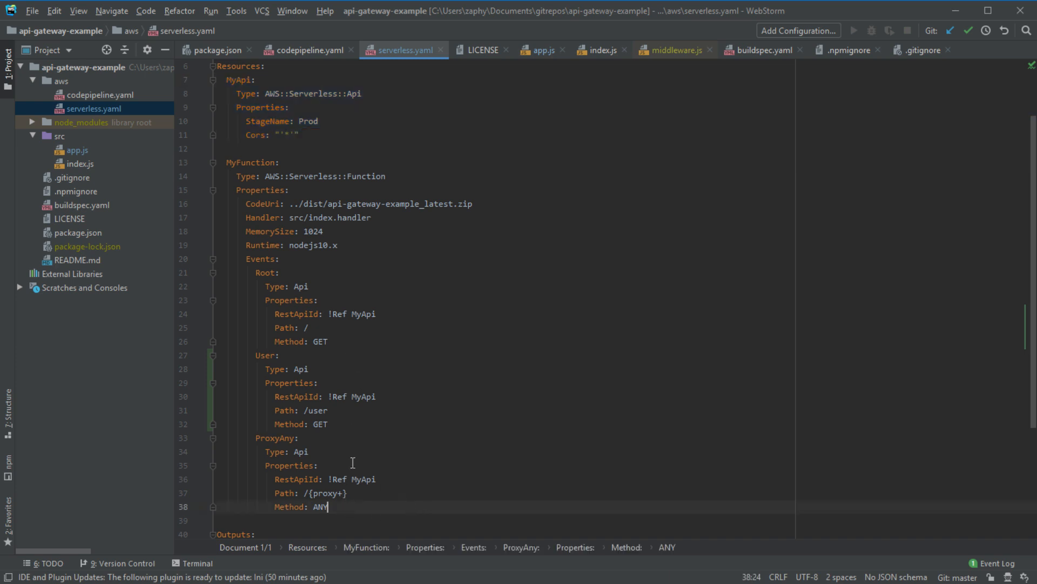
pyautogui.scroll(-3, 353, 462)
pyautogui.scroll(2, 353, 462)
pyautogui.scroll(-1, 359, 411)
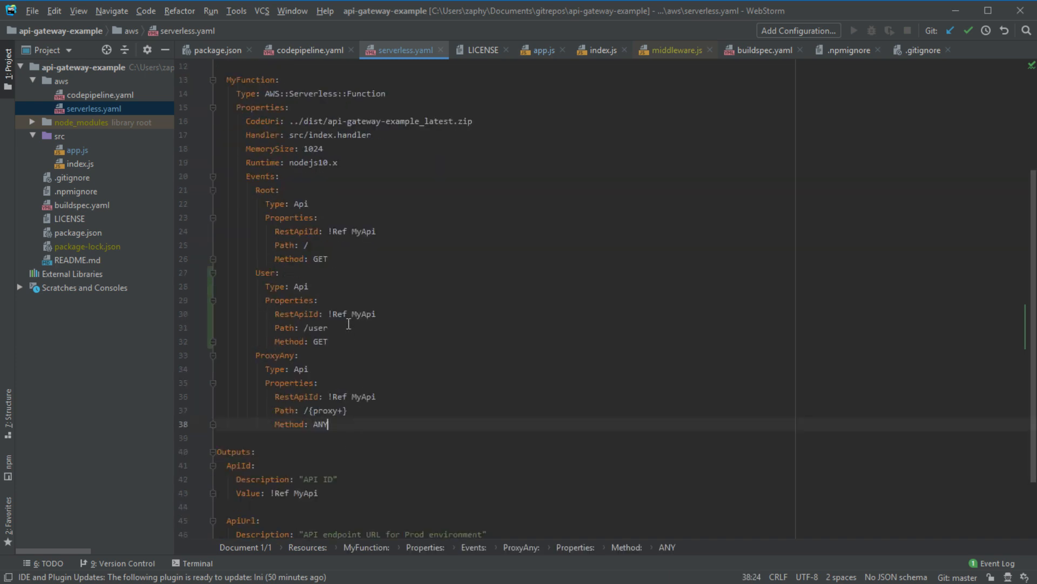
pyautogui.doubleClick(262, 273)
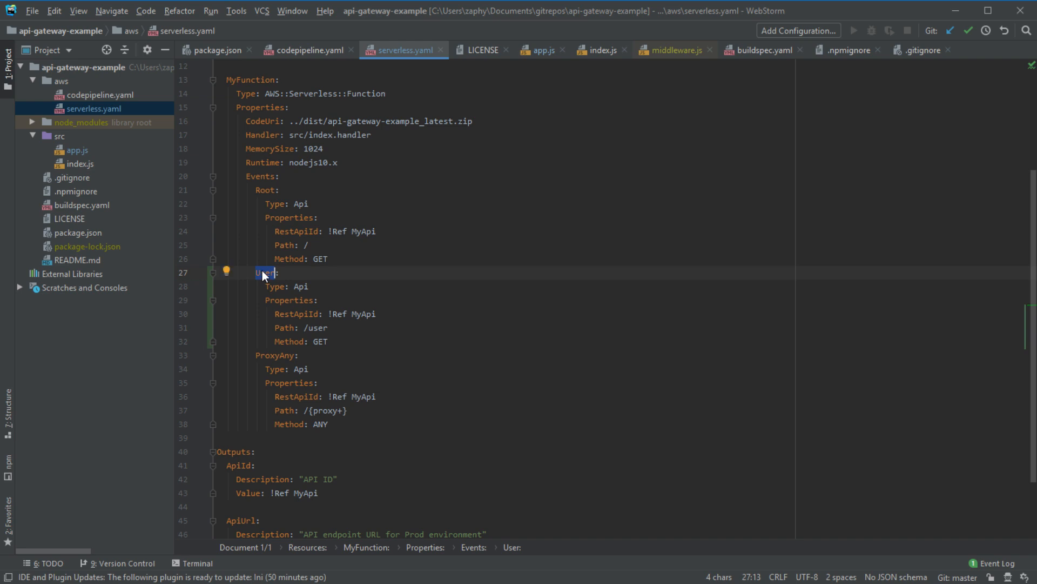
pyautogui.doubleClick(301, 287)
pyautogui.click(388, 315)
# - Try "antything" as the User event's key and undo the edit
pyautogui.doubleClick(261, 273)
pyautogui.write('antything:')
pyautogui.hotkey('ctrl', 'shift', 'Left')
pyautogui.press('BackSpace')
pyautogui.hotkey('ctrl', 'z')
pyautogui.hotkey('ctrl', 'z')
# - Examine the User event's key, its RestApiId reference to the MyApi resource, its Path and its Method
pyautogui.click(265, 273)
pyautogui.doubleClick(265, 272)
pyautogui.click(376, 314)
pyautogui.moveTo(377, 313); pyautogui.dragTo(328, 313)
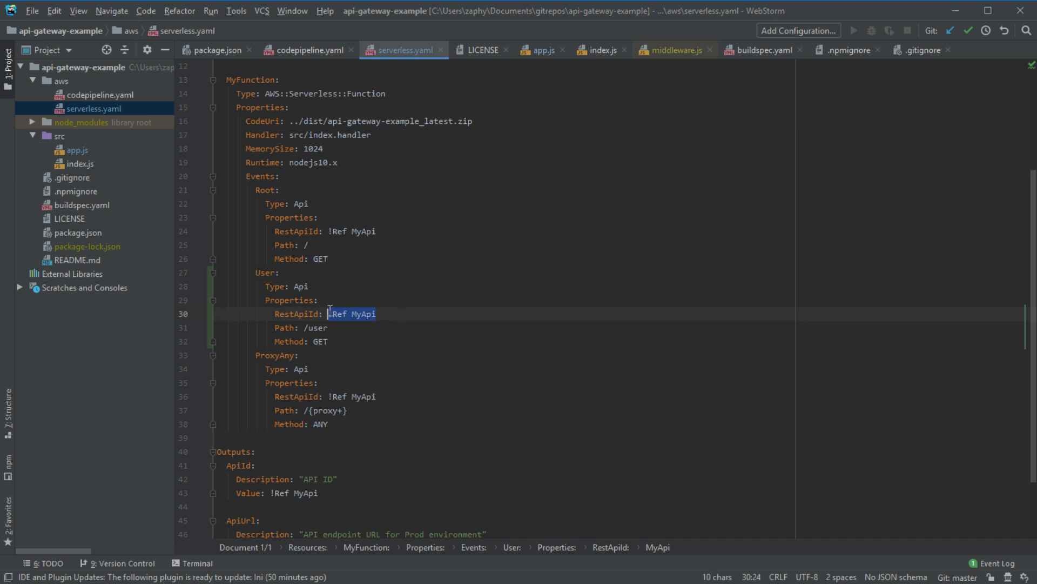
pyautogui.doubleClick(296, 314)
pyautogui.scroll(2, 386, 275)
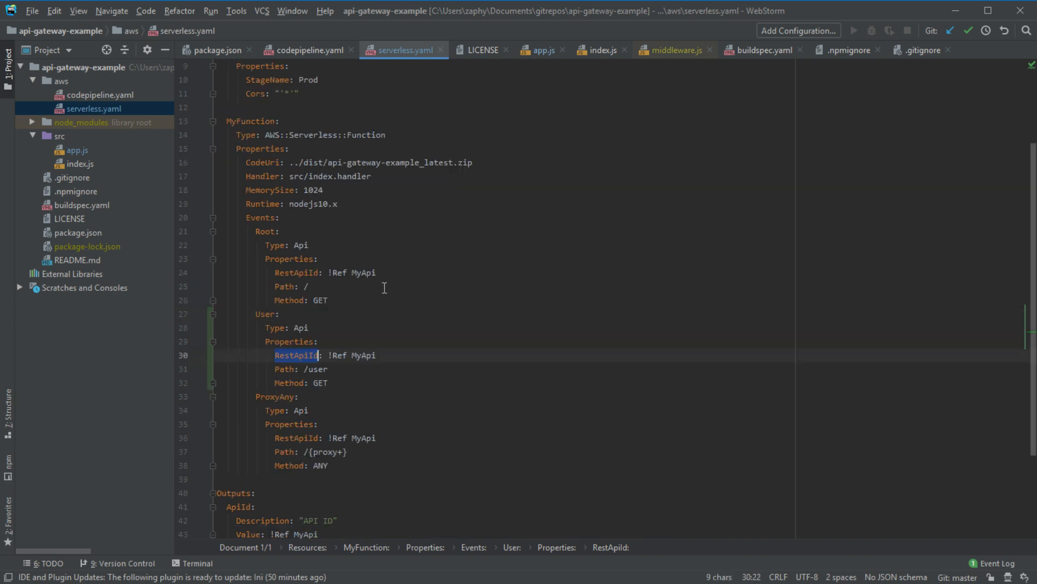
pyautogui.doubleClick(238, 80)
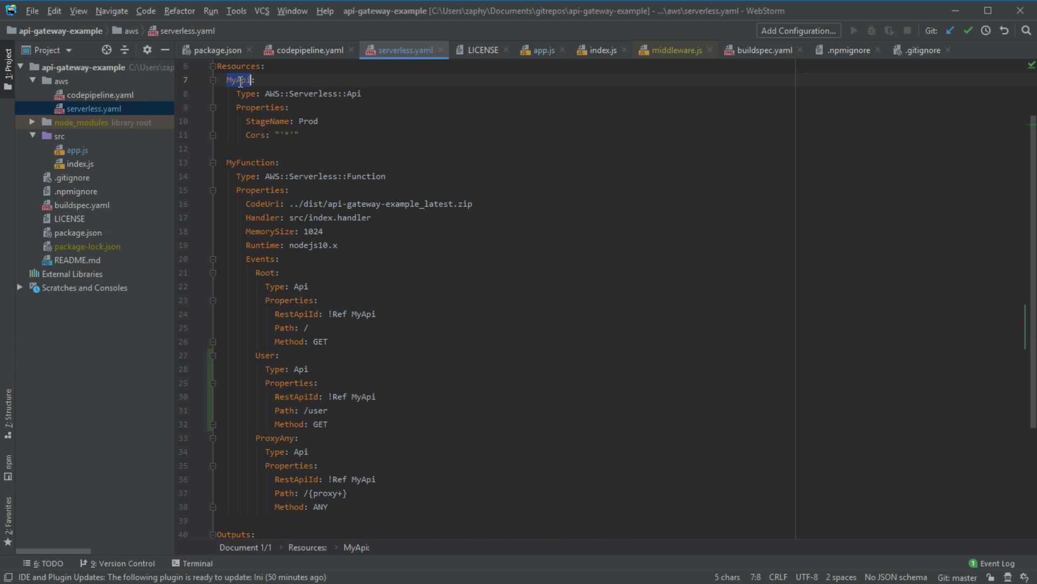
pyautogui.click(362, 478)
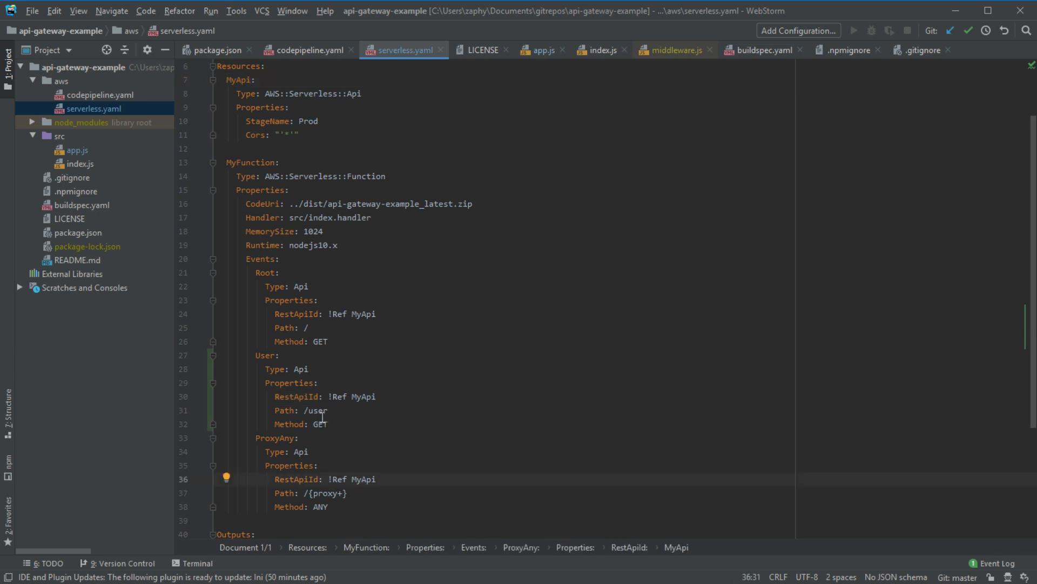
pyautogui.moveTo(300, 410); pyautogui.dragTo(329, 412)
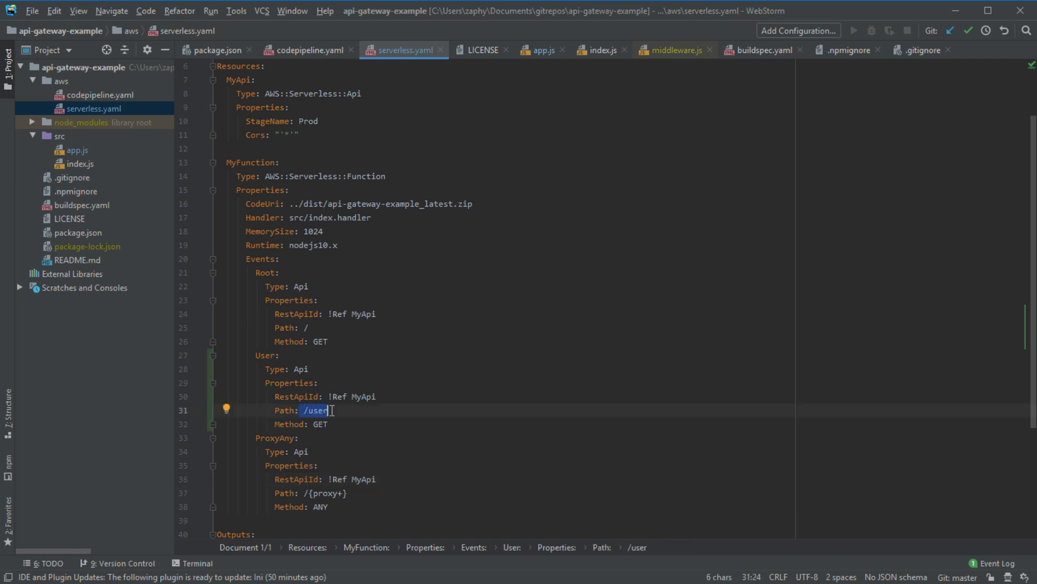
pyautogui.doubleClick(318, 413)
pyautogui.click(300, 411)
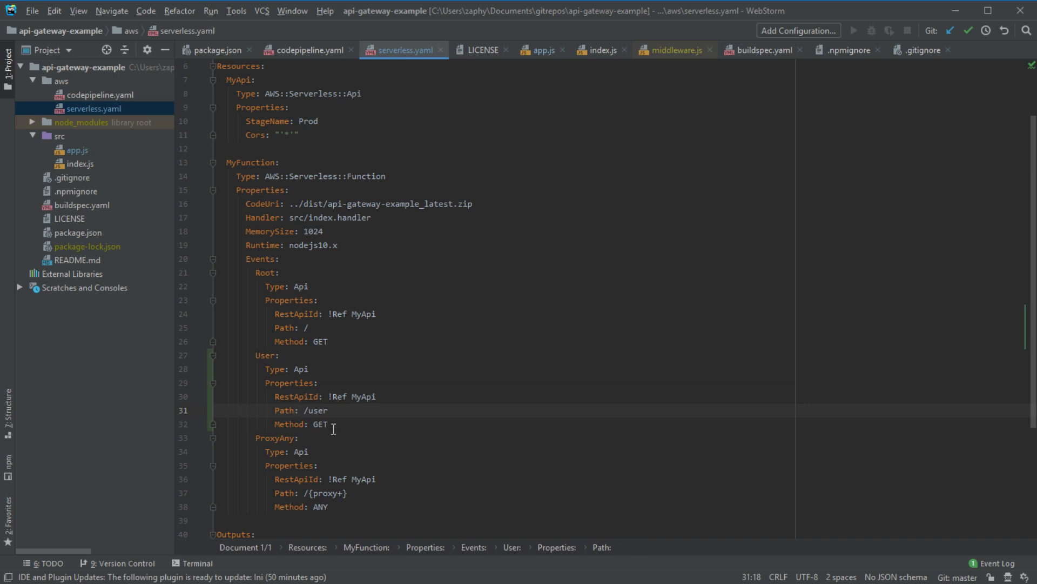
pyautogui.doubleClick(317, 425)
pyautogui.moveTo(317, 427); pyautogui.dragTo(275, 428)
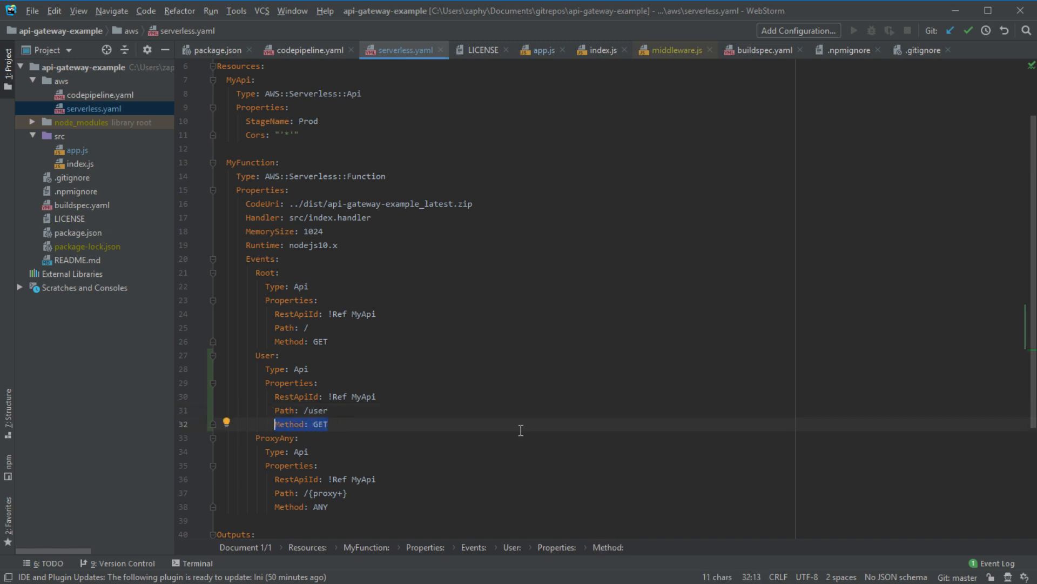
# - Examine MyFunction's Type and Handler values and compare the handler with the exported function in src/index.js
pyautogui.moveTo(302, 259); pyautogui.dragTo(124, 147)
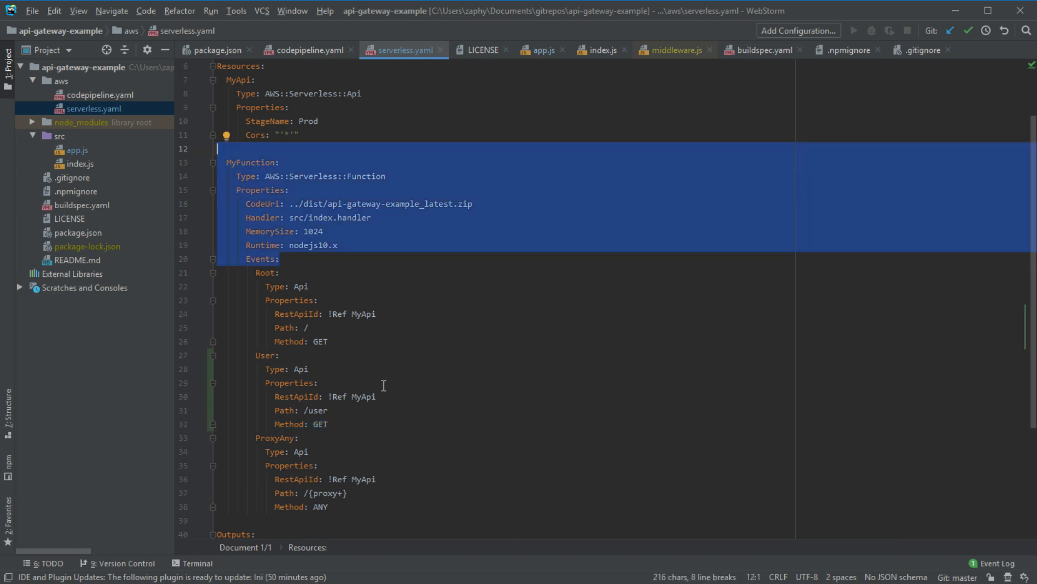
pyautogui.click(448, 288)
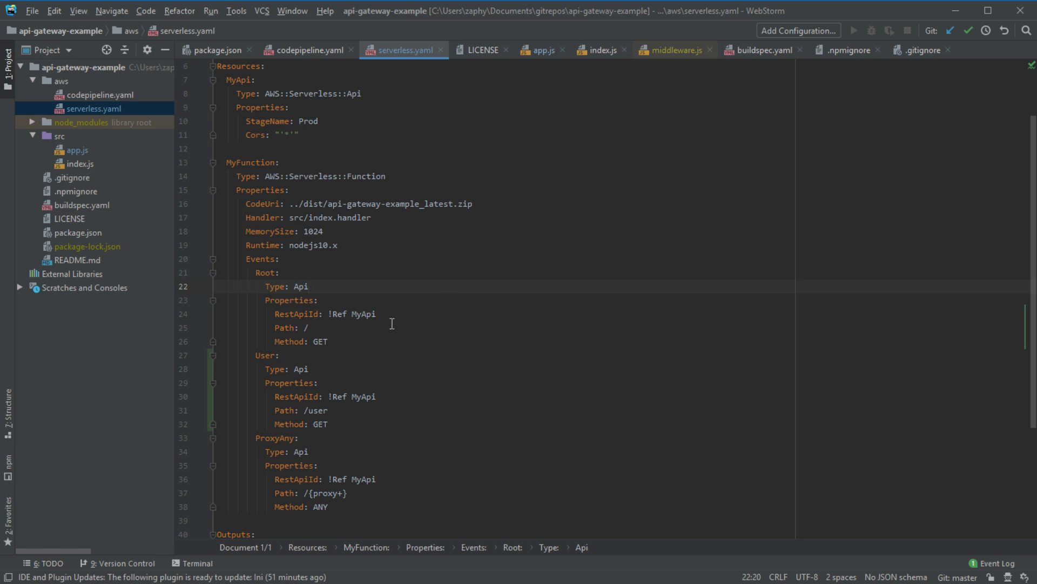
pyautogui.moveTo(397, 178); pyautogui.dragTo(237, 172)
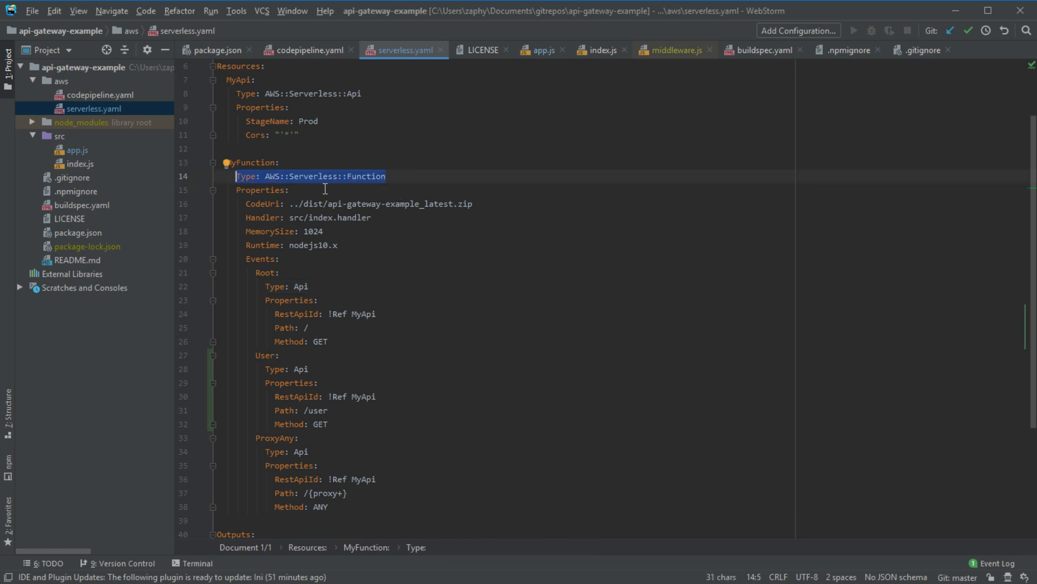
pyautogui.moveTo(387, 176); pyautogui.dragTo(264, 174)
pyautogui.moveTo(415, 176); pyautogui.dragTo(268, 172)
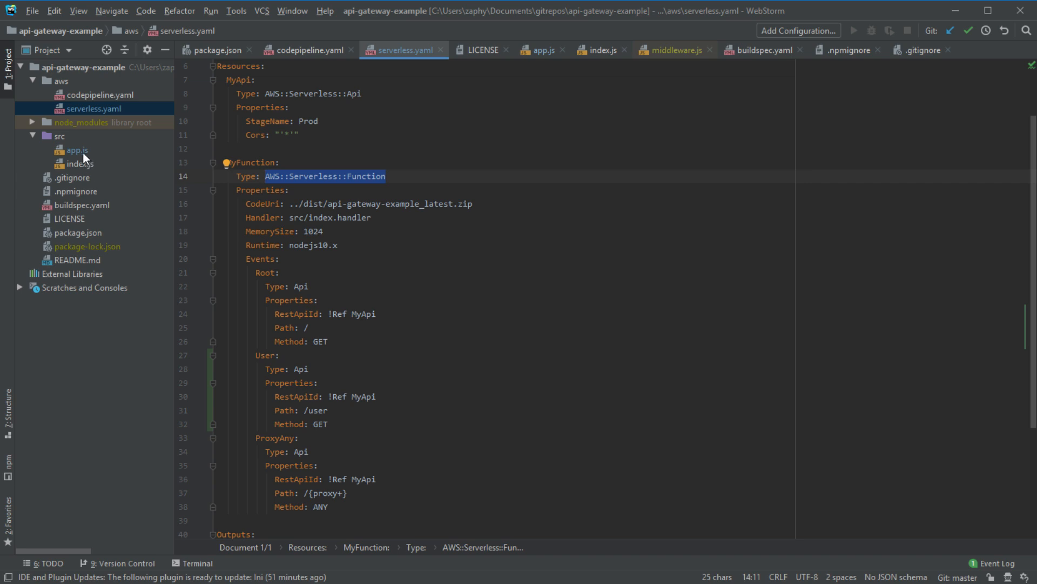
pyautogui.click(390, 177)
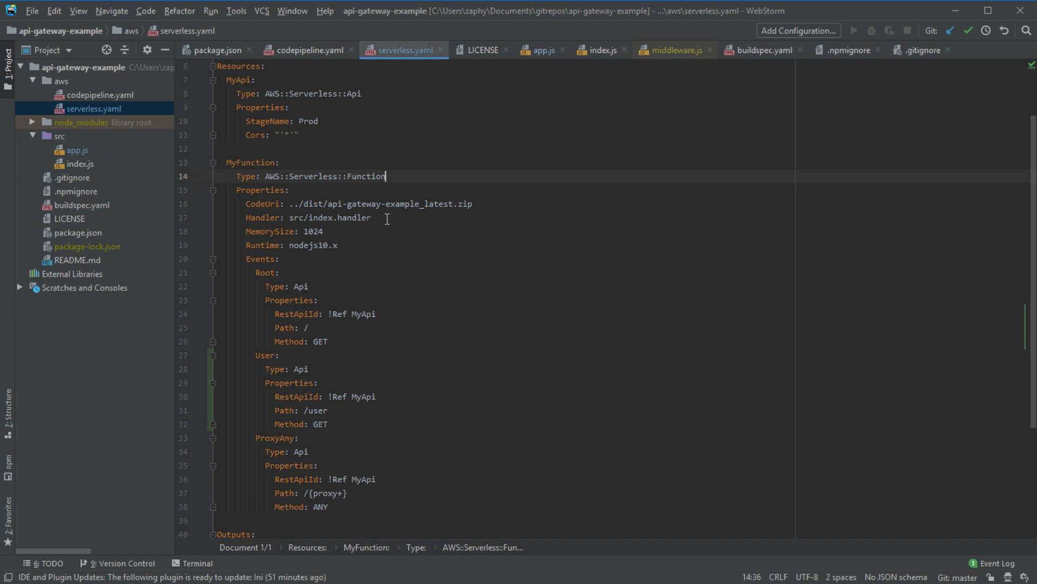
pyautogui.moveTo(388, 218); pyautogui.dragTo(290, 218)
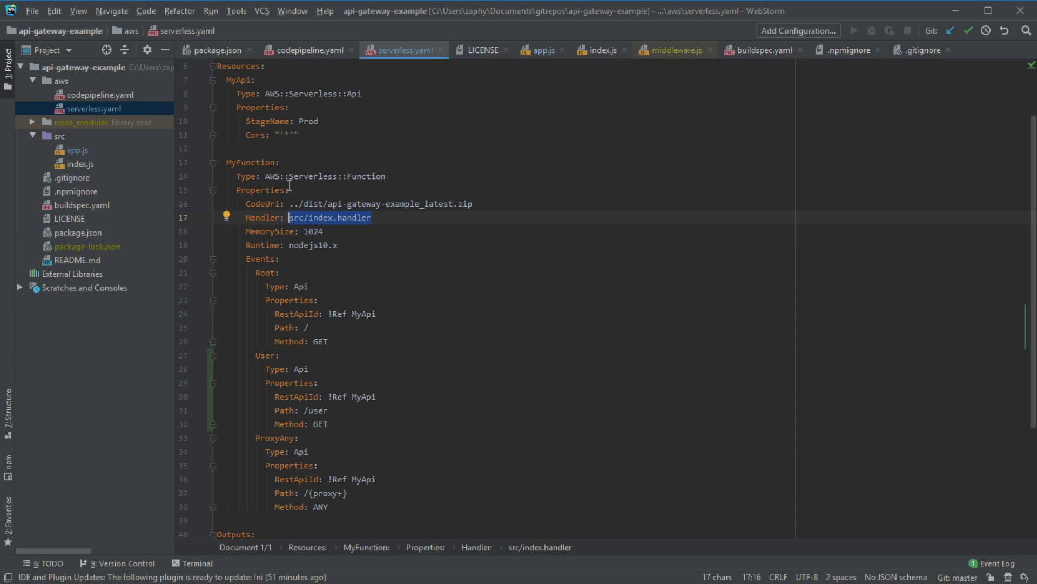
pyautogui.doubleClick(79, 164)
pyautogui.doubleClick(298, 135)
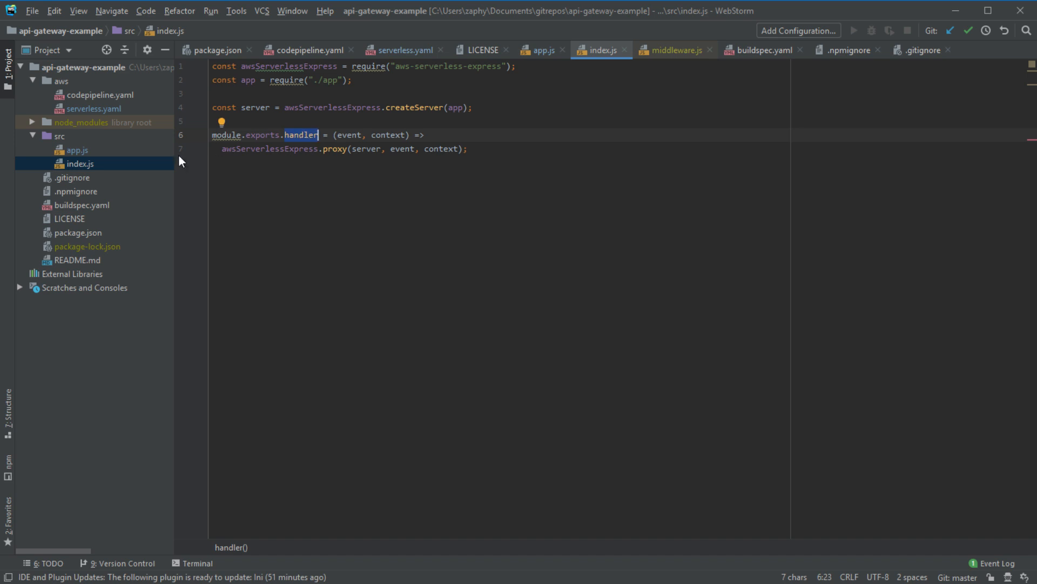
pyautogui.doubleClick(108, 108)
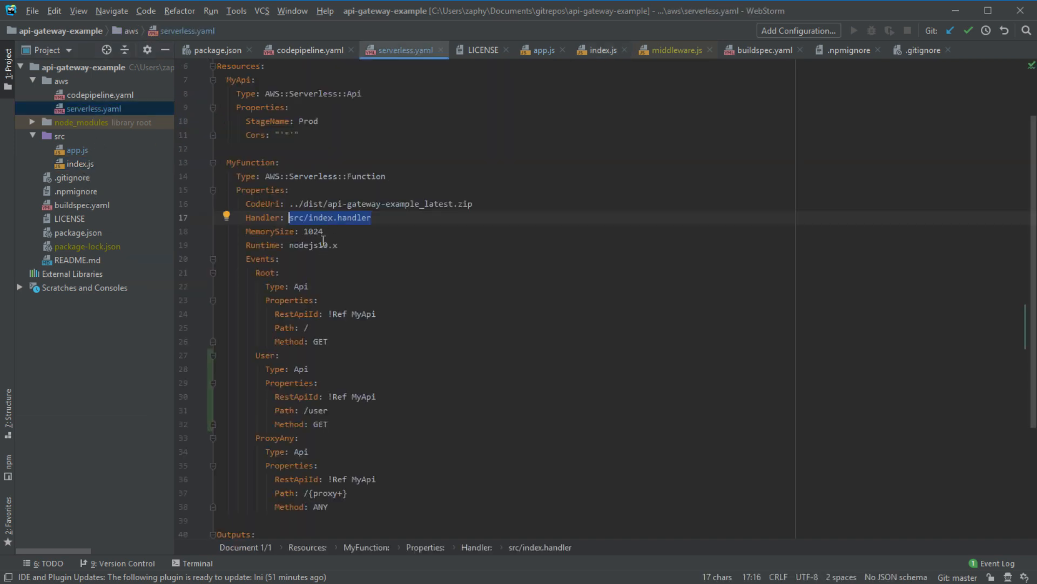
# - Compare the User event block with the MyApi resource and MyFunction's own properties in serverless.yaml
pyautogui.scroll(-1, 329, 308)
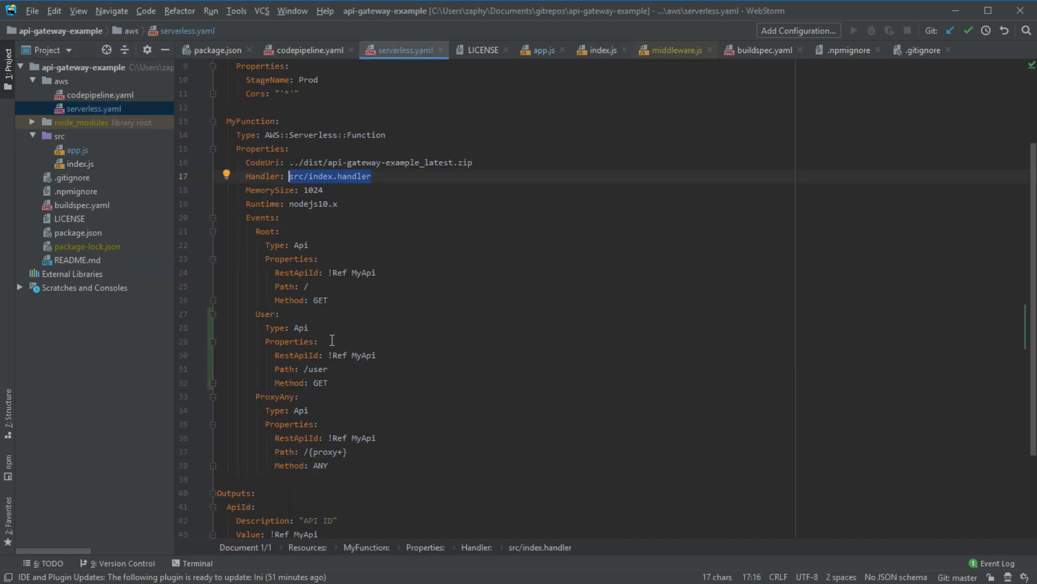
pyautogui.scroll(1, 350, 345)
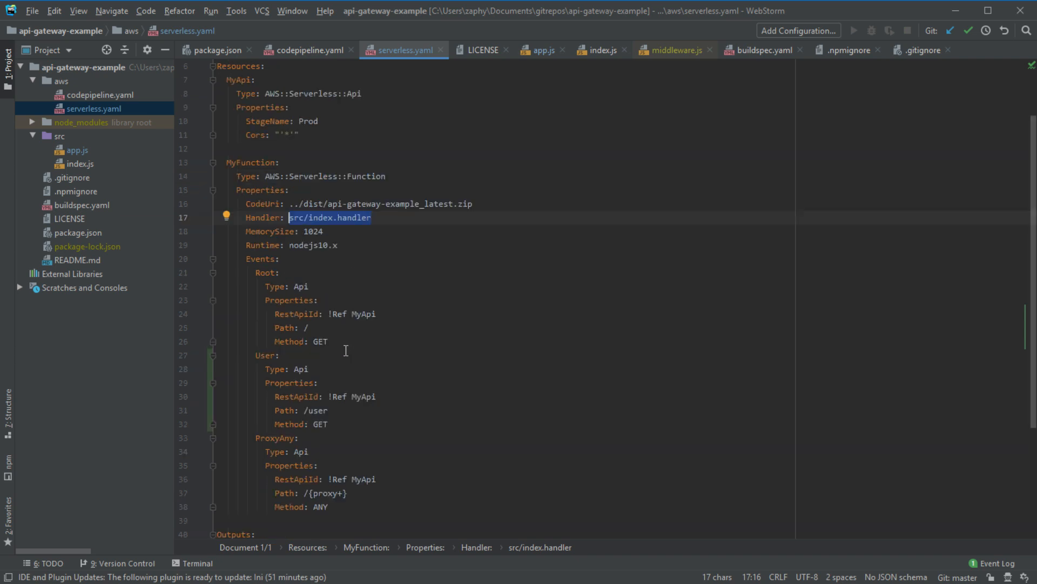
pyautogui.moveTo(361, 423); pyautogui.dragTo(261, 375)
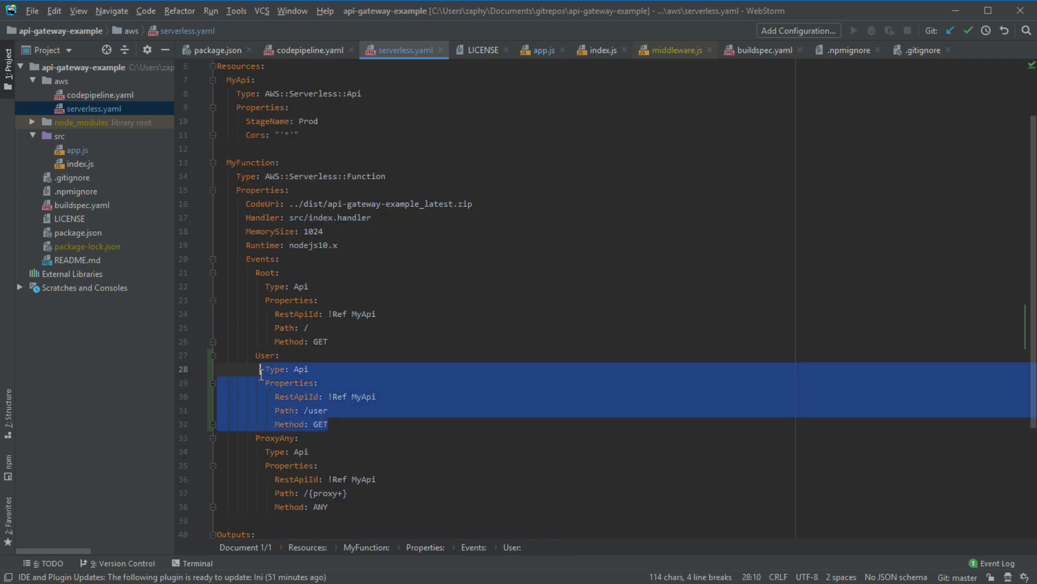
pyautogui.moveTo(324, 135); pyautogui.dragTo(187, 78)
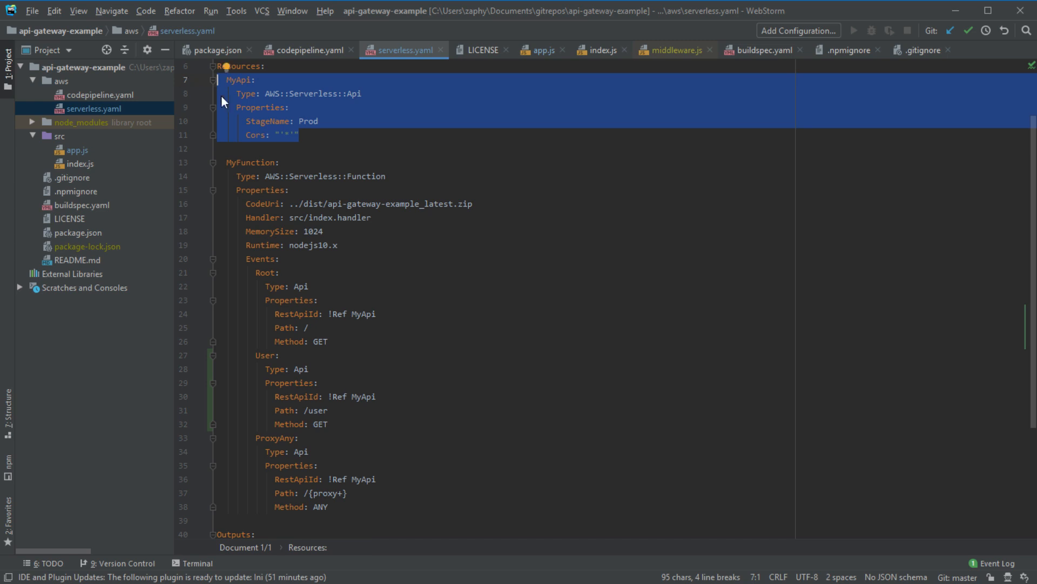
pyautogui.moveTo(331, 137); pyautogui.dragTo(186, 85)
pyautogui.moveTo(318, 134); pyautogui.dragTo(186, 83)
pyautogui.moveTo(335, 425); pyautogui.dragTo(197, 360)
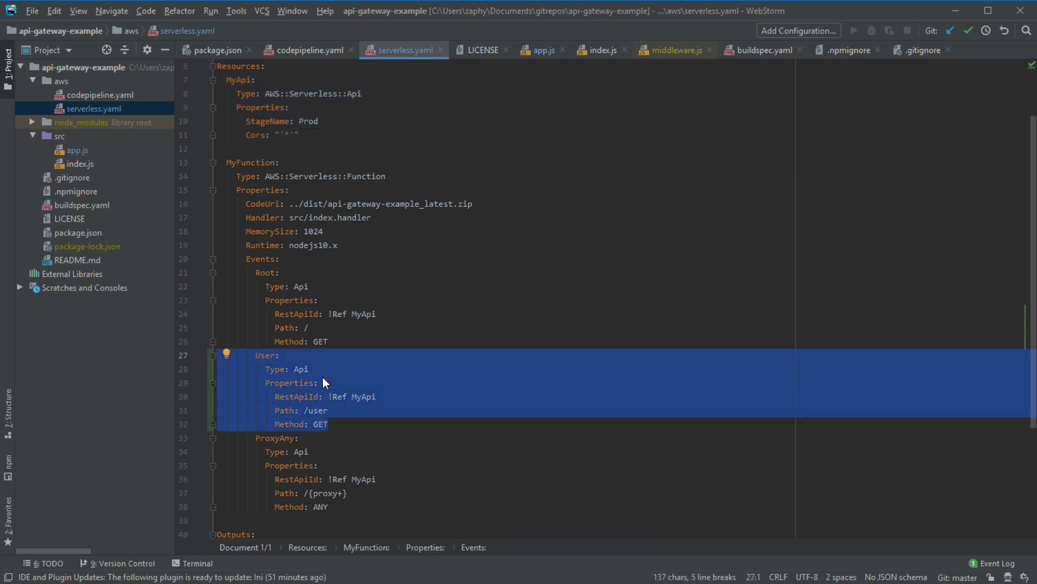
pyautogui.click(366, 396)
pyautogui.moveTo(335, 424); pyautogui.dragTo(202, 360)
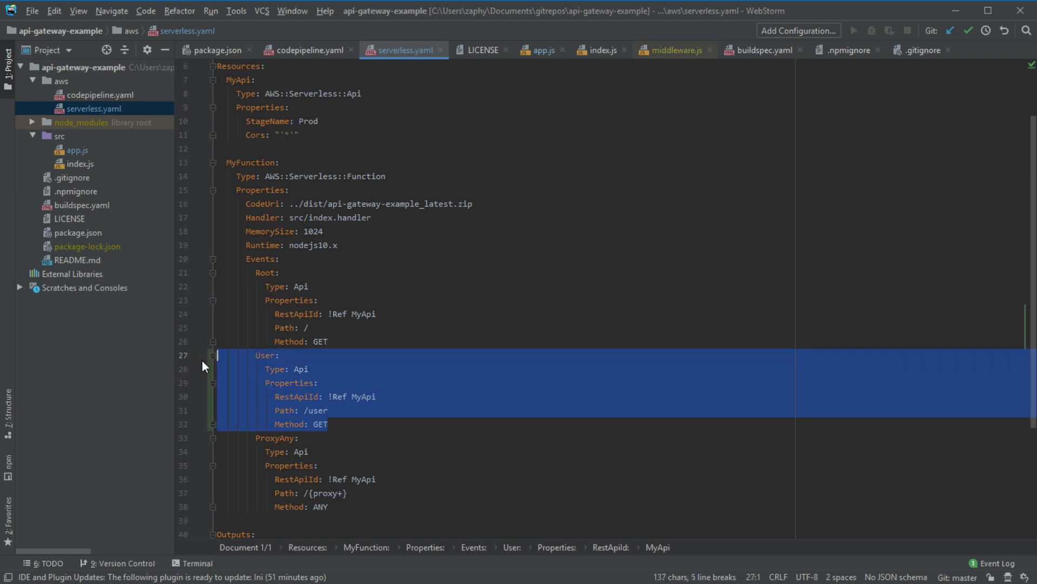
pyautogui.moveTo(338, 244); pyautogui.dragTo(196, 178)
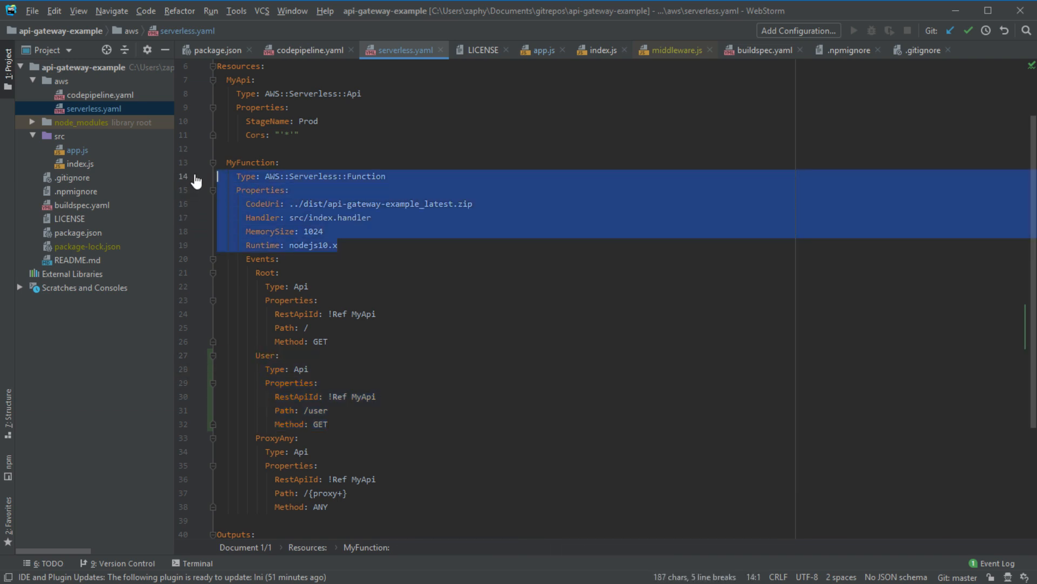
pyautogui.click(467, 275)
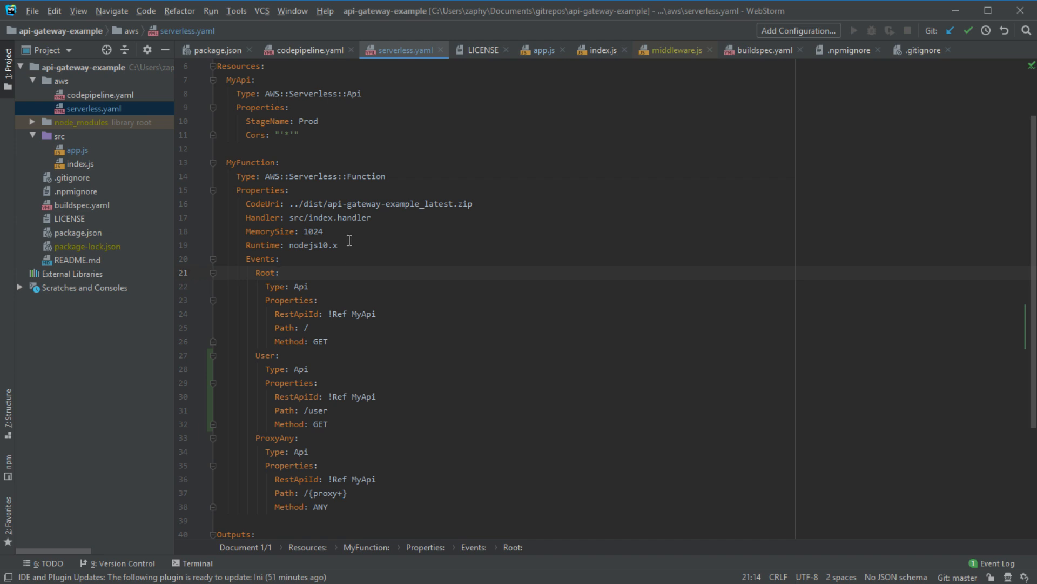
# - Compare the /user route in app.js with MyFunction's settings from Type to Runtime in serverless.yaml
pyautogui.click(452, 229)
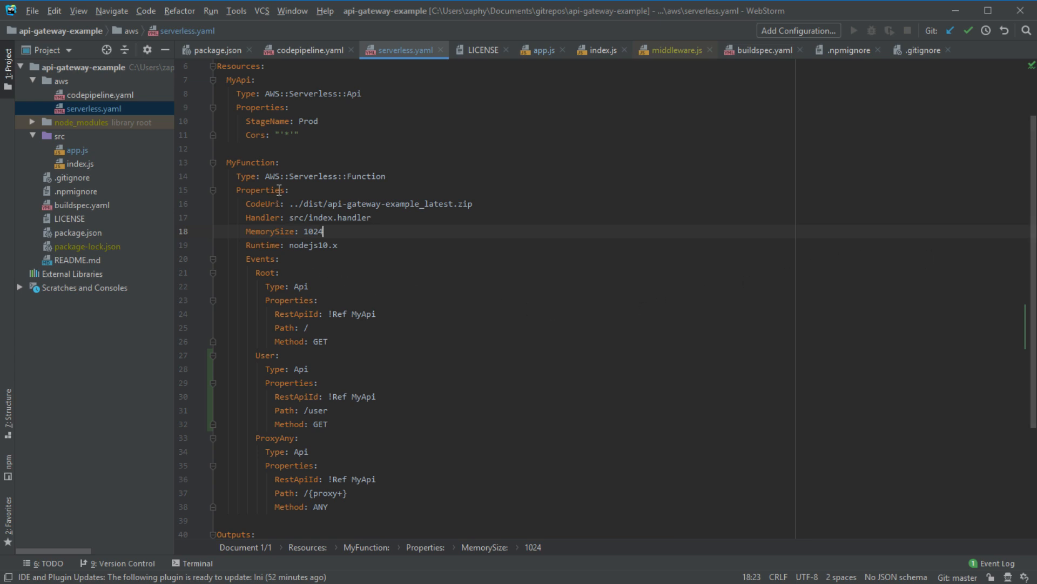
pyautogui.doubleClick(67, 150)
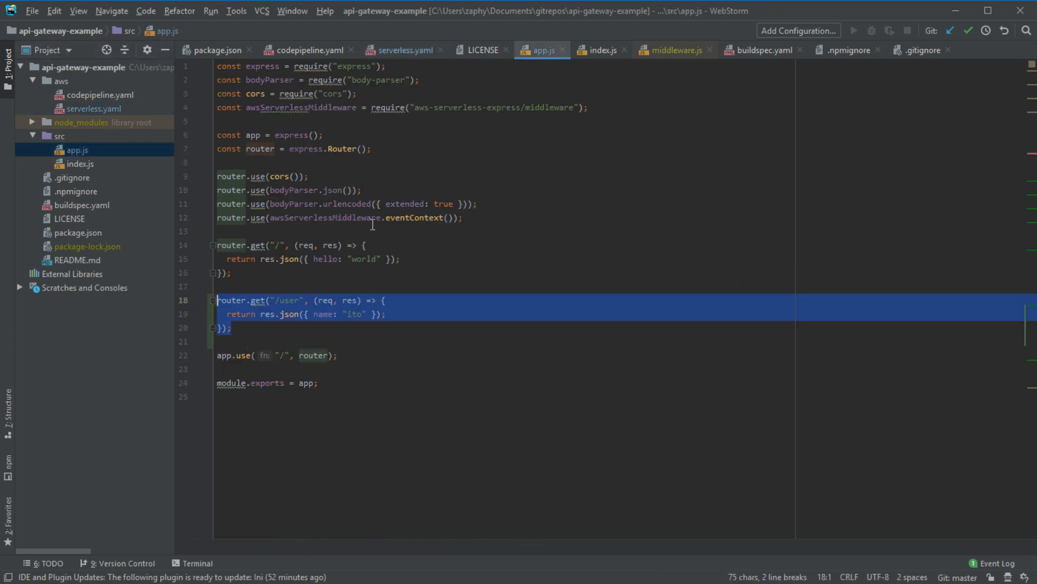
pyautogui.doubleClick(94, 108)
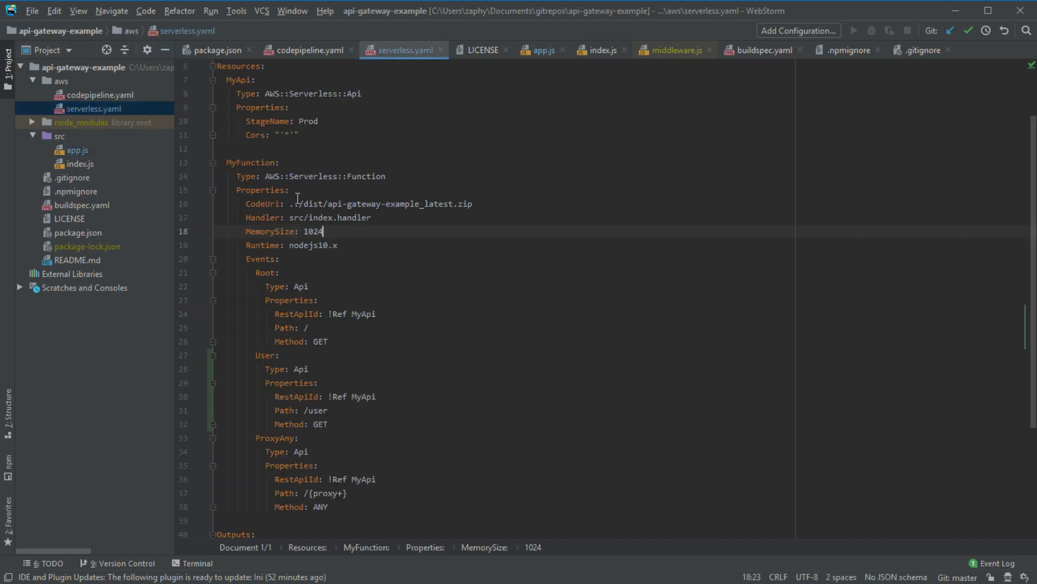
pyautogui.moveTo(236, 176); pyautogui.dragTo(500, 245)
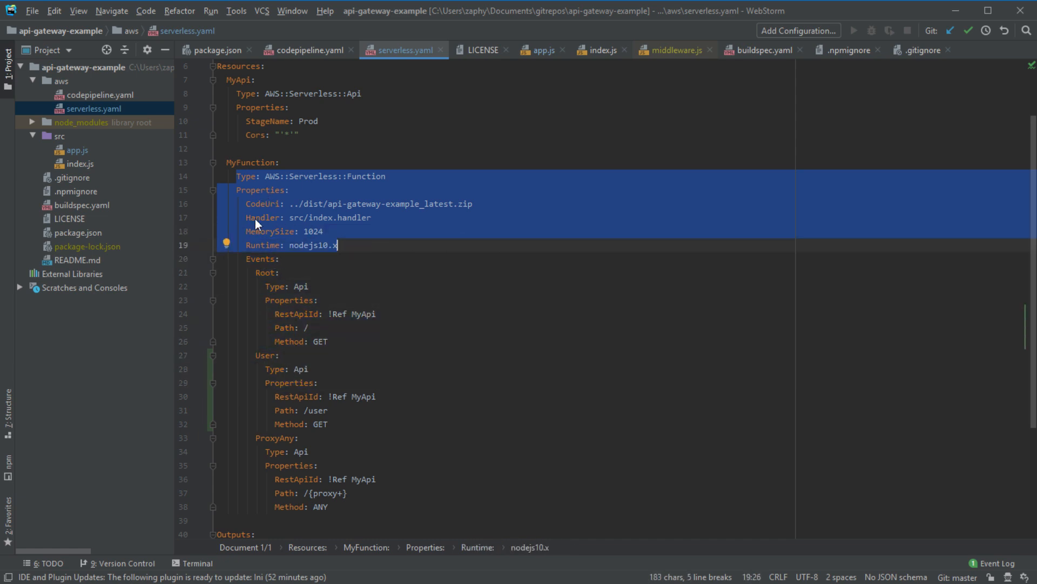
# - Examine the MyApi resource in serverless.yaml and compare it with MyFunction's events and the Outputs section
pyautogui.moveTo(360, 142); pyautogui.dragTo(200, 76)
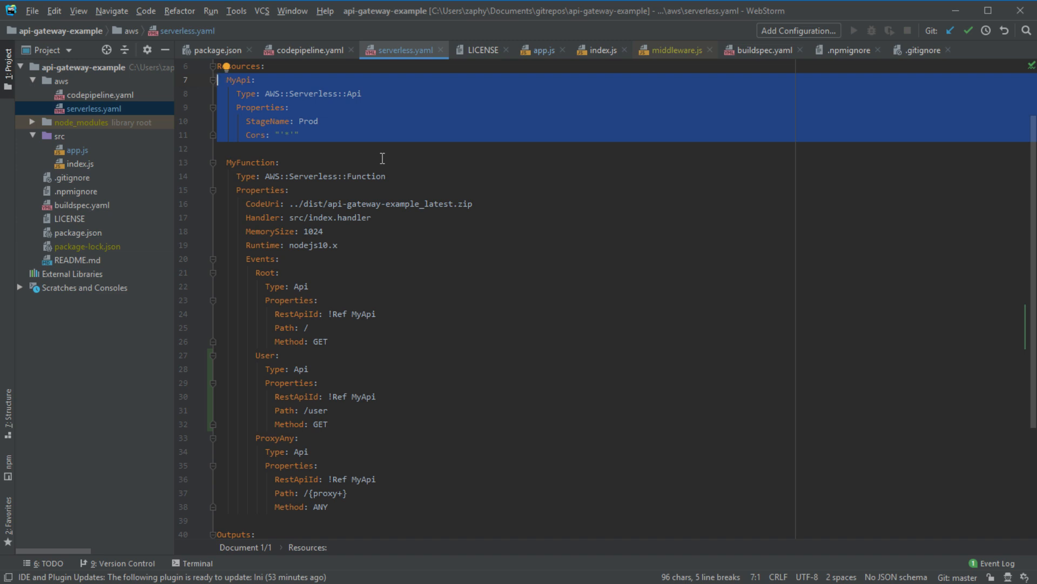
pyautogui.click(261, 137)
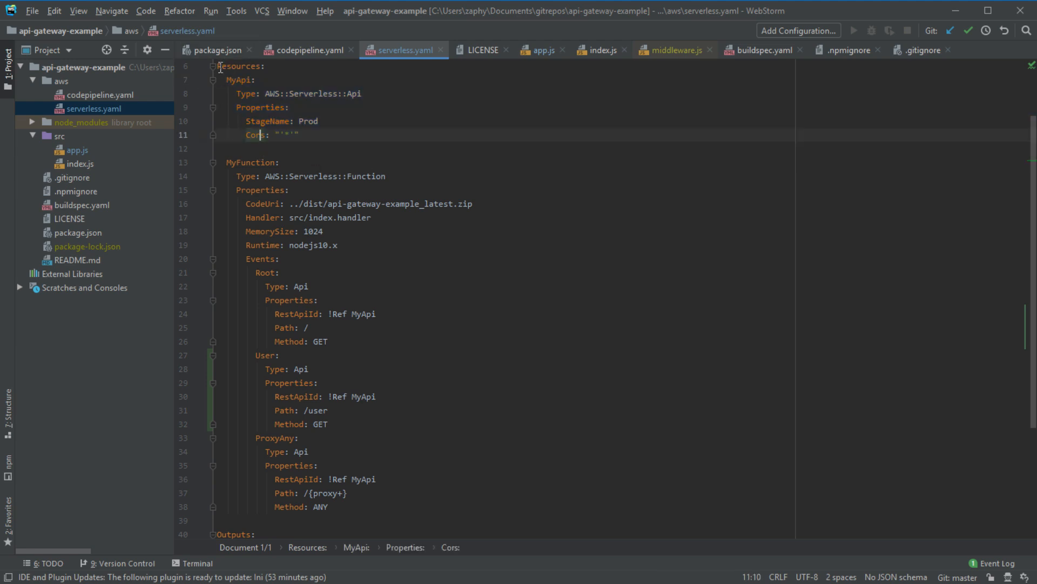
pyautogui.scroll(-4, 351, 351)
pyautogui.scroll(5, 399, 427)
pyautogui.scroll(-6, 421, 389)
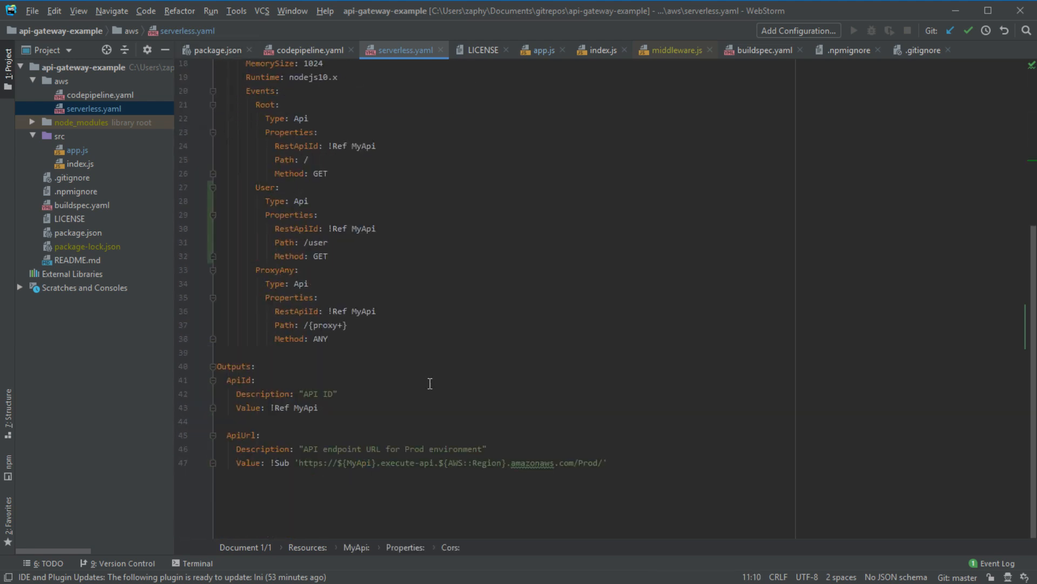
pyautogui.scroll(5, 421, 395)
pyautogui.scroll(-4, 412, 407)
pyautogui.scroll(2, 398, 393)
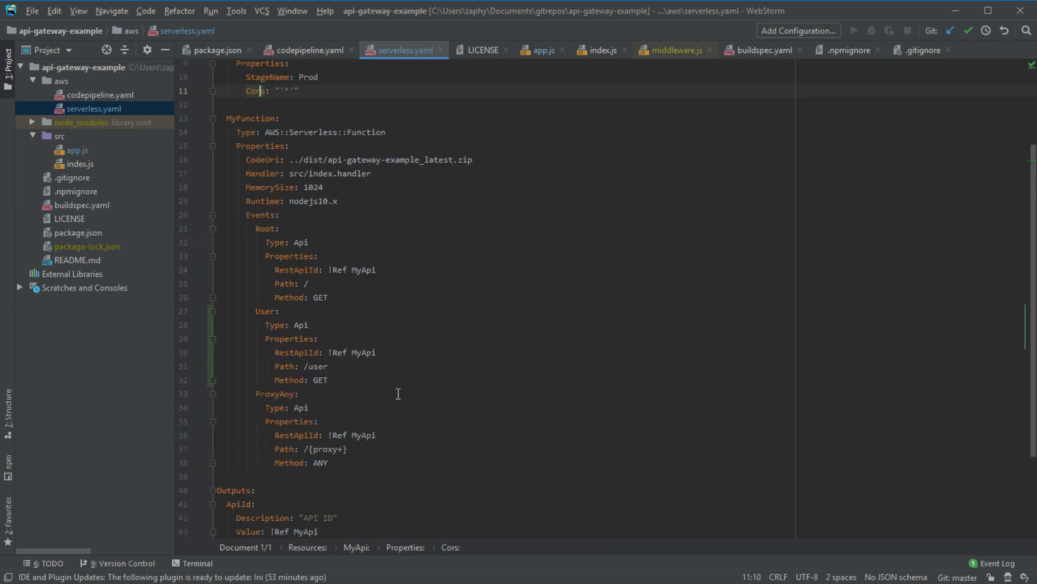
pyautogui.scroll(1, 399, 394)
pyautogui.scroll(-1, 397, 394)
pyautogui.scroll(-1, 396, 391)
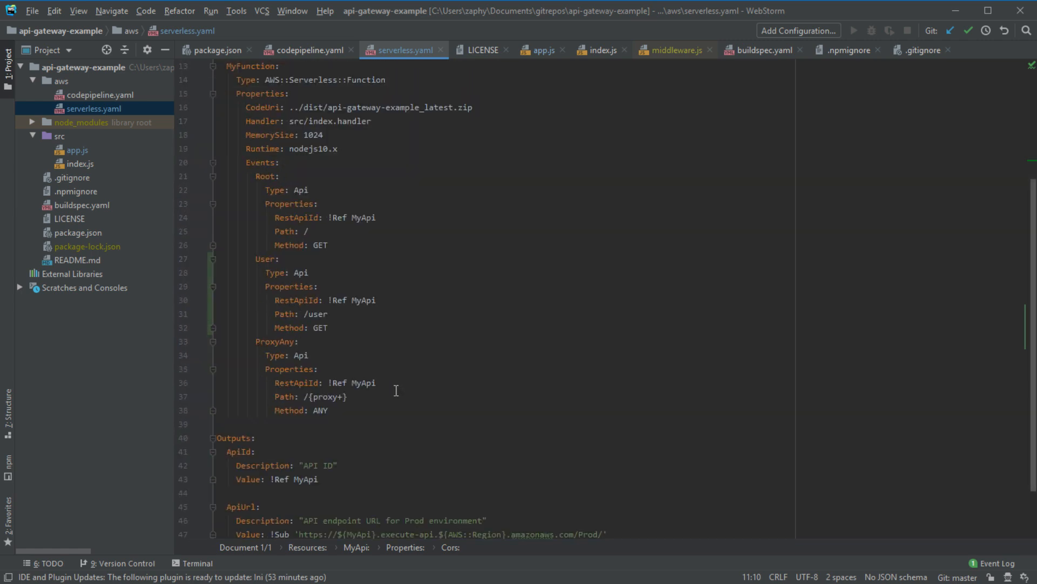
pyautogui.scroll(-1, 396, 390)
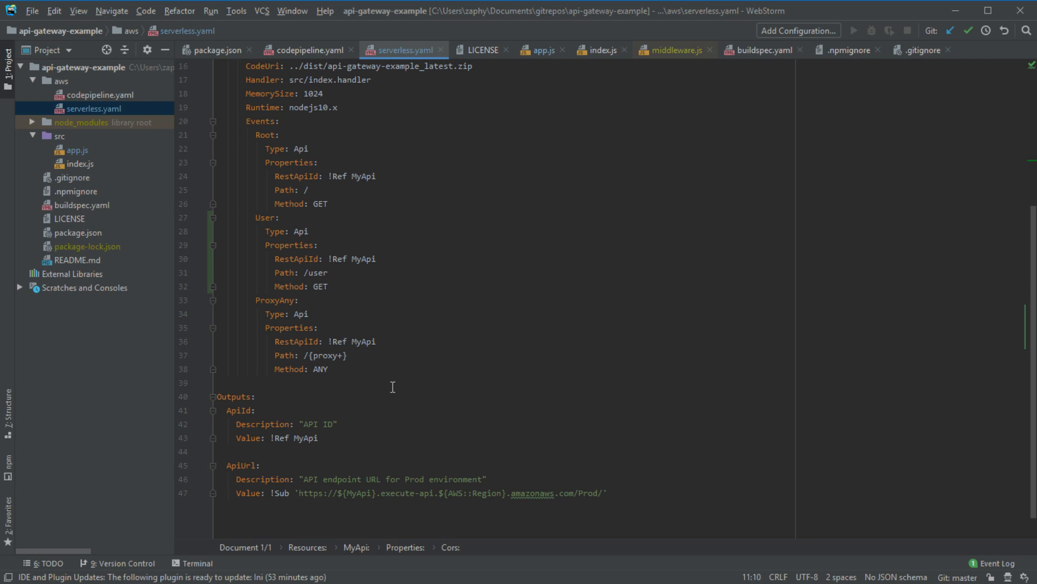
pyautogui.scroll(3, 393, 386)
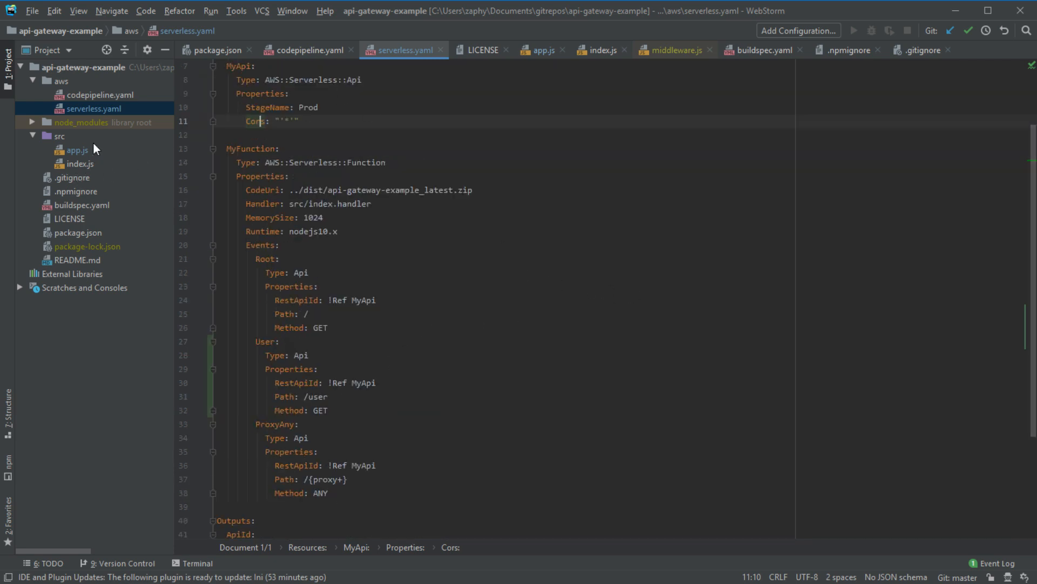
# - Review the whole serverless.yaml template, from the AWSTemplateFormatVersion header through the ApiUrl output
pyautogui.click(343, 162)
pyautogui.scroll(2, 254, 120)
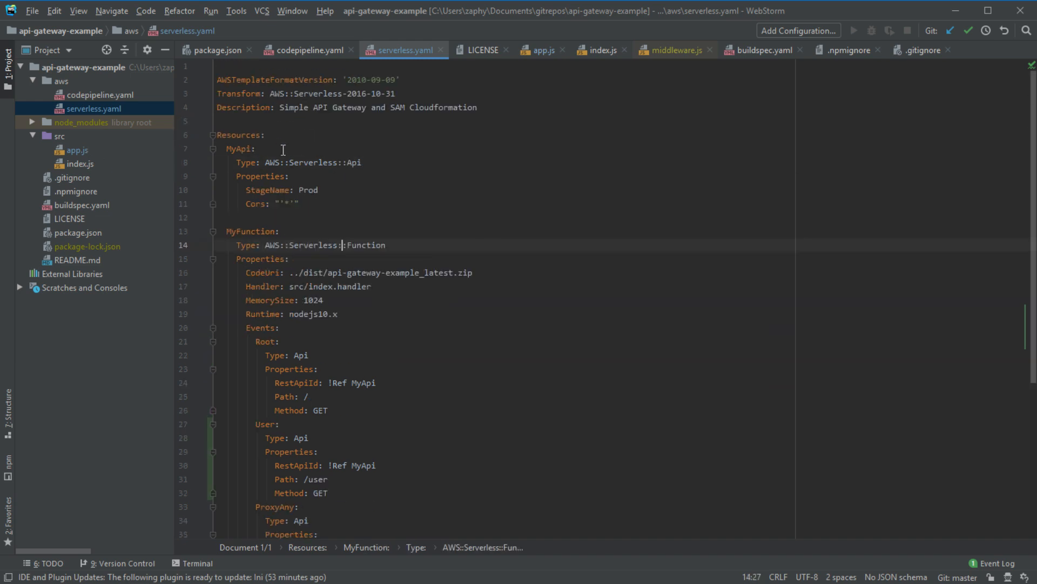
pyautogui.moveTo(217, 66); pyautogui.dragTo(610, 519)
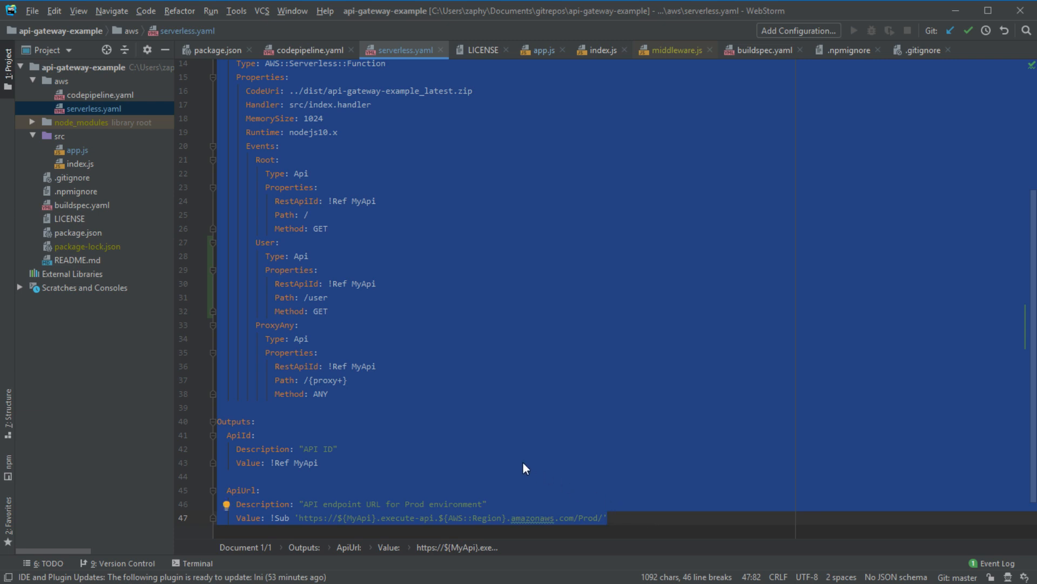
pyautogui.scroll(3, 523, 462)
pyautogui.scroll(1, 523, 468)
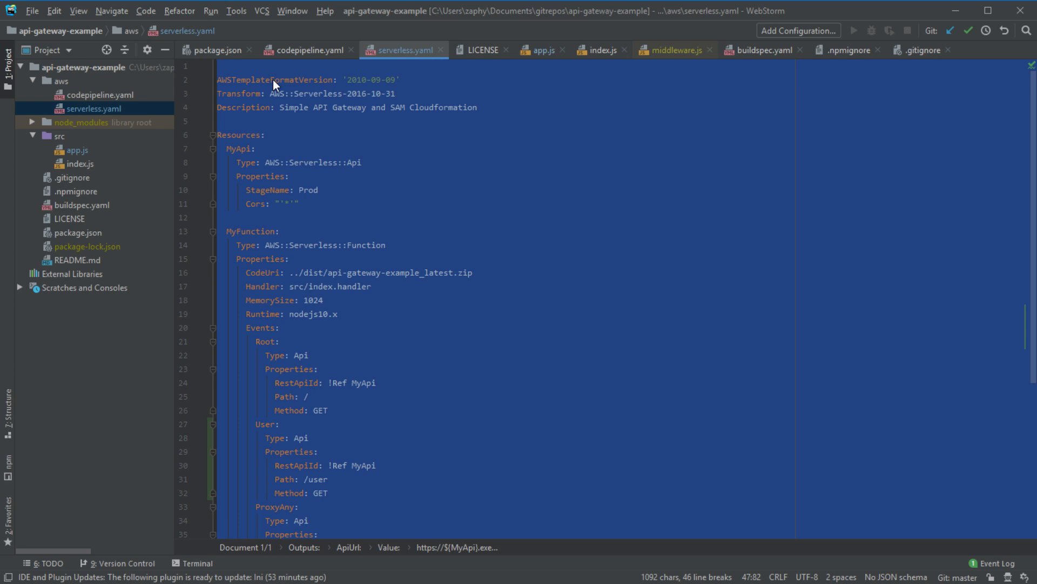
pyautogui.click(263, 65)
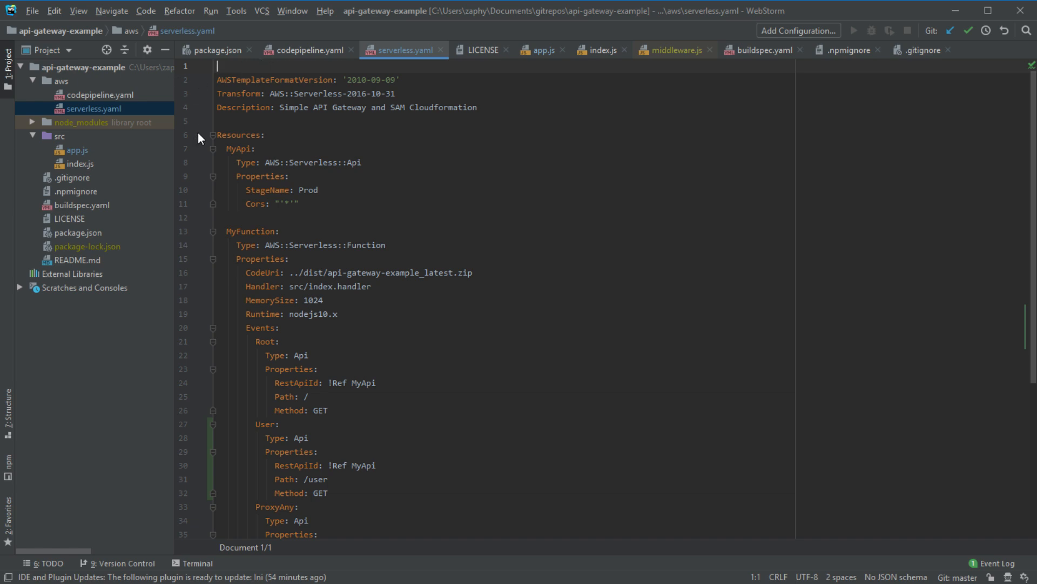
# - Commit the changed files with the message "adding another endpoint" and push them to GitHub
pyautogui.click(353, 140)
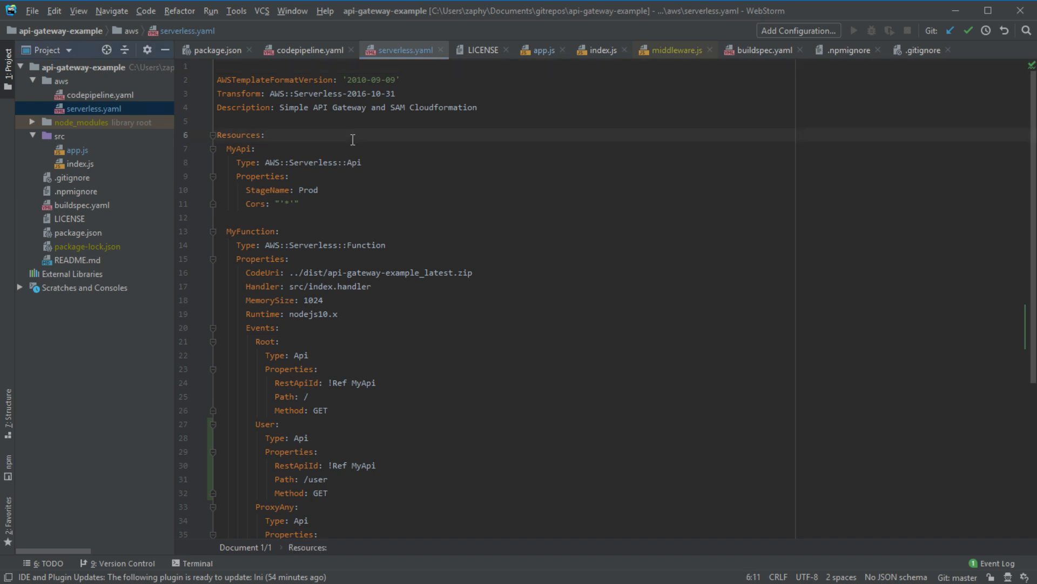
pyautogui.hotkey('ctrl', 'k')
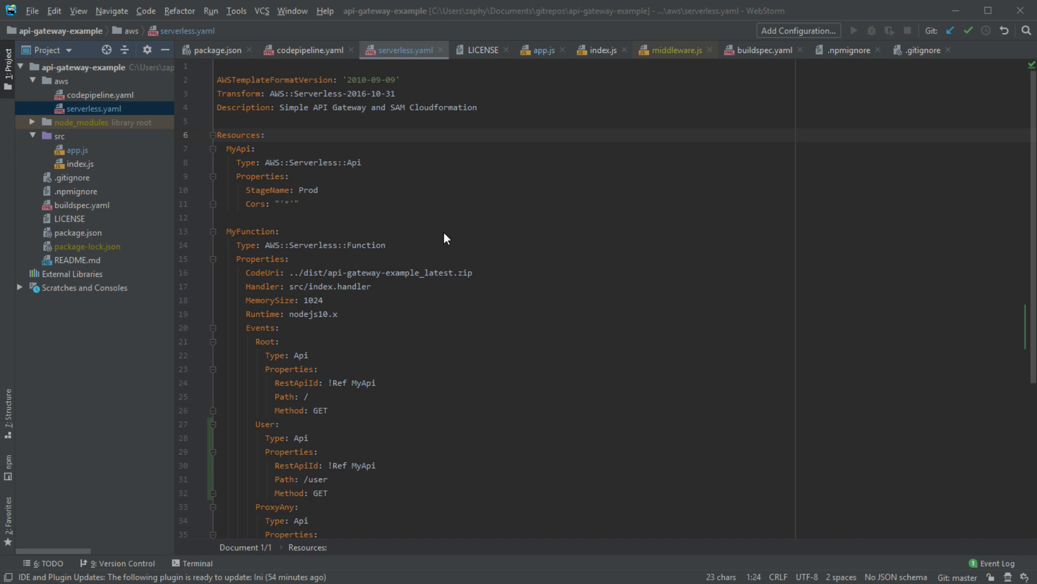
pyautogui.hotkey('ctrl', 'Return')
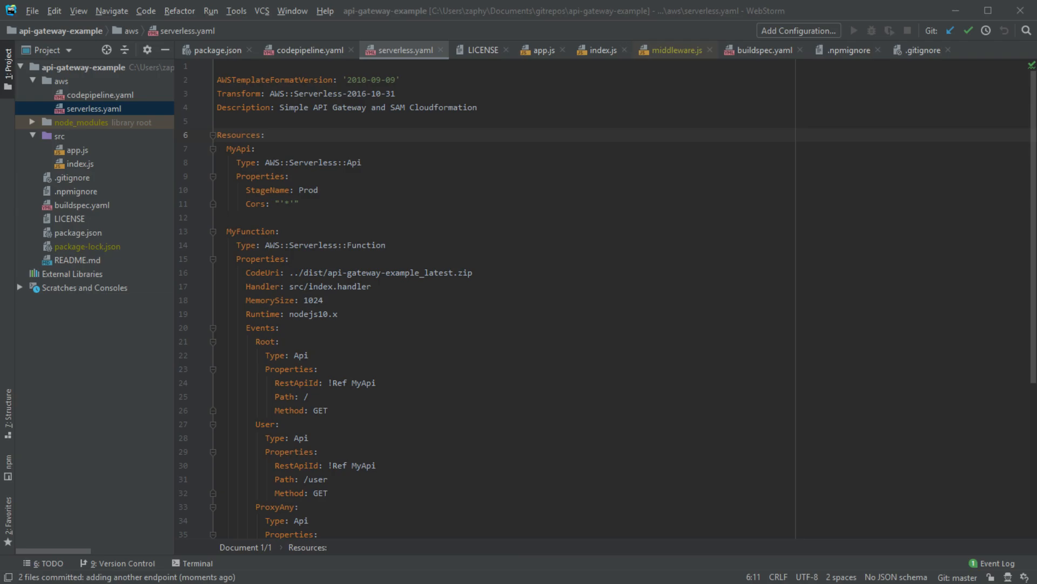
# - Switch to the browser, open the api-gateway-example repository's main page on GitHub and refresh it to check the latest commit
pyautogui.hotkey('alt', 'Tab')
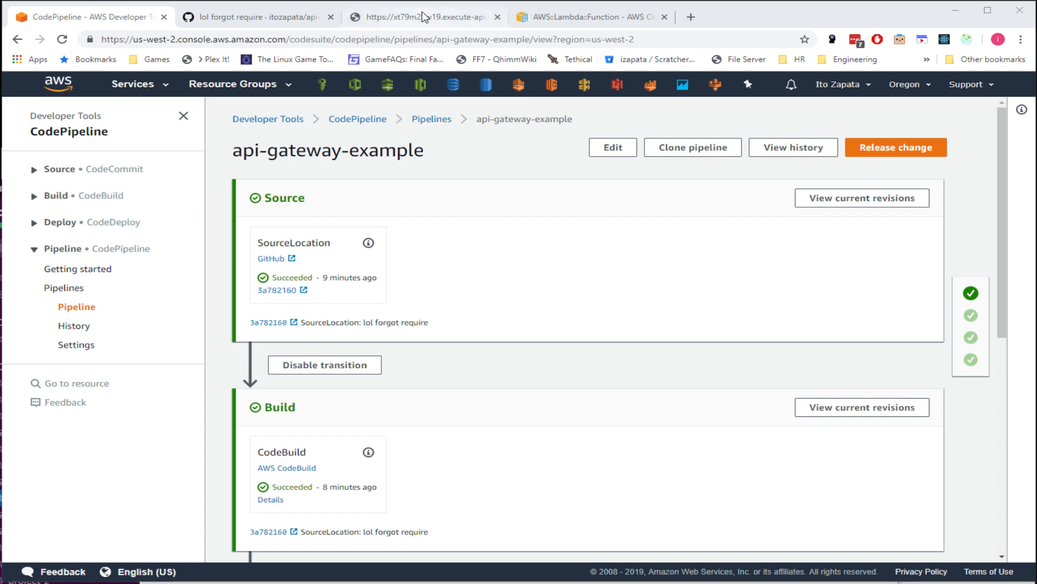
pyautogui.click(386, 18)
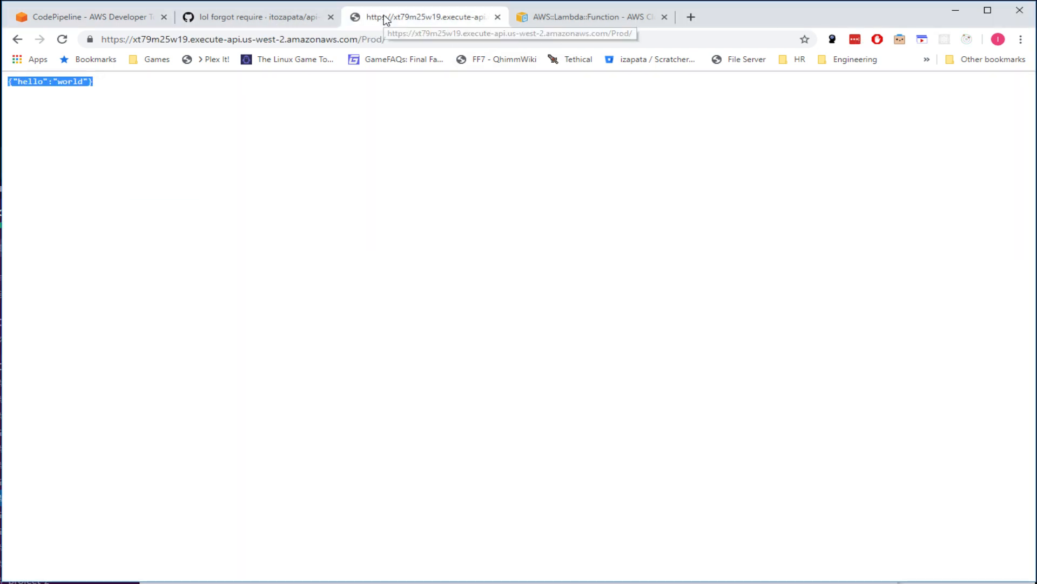
pyautogui.click(260, 18)
pyautogui.click(297, 139)
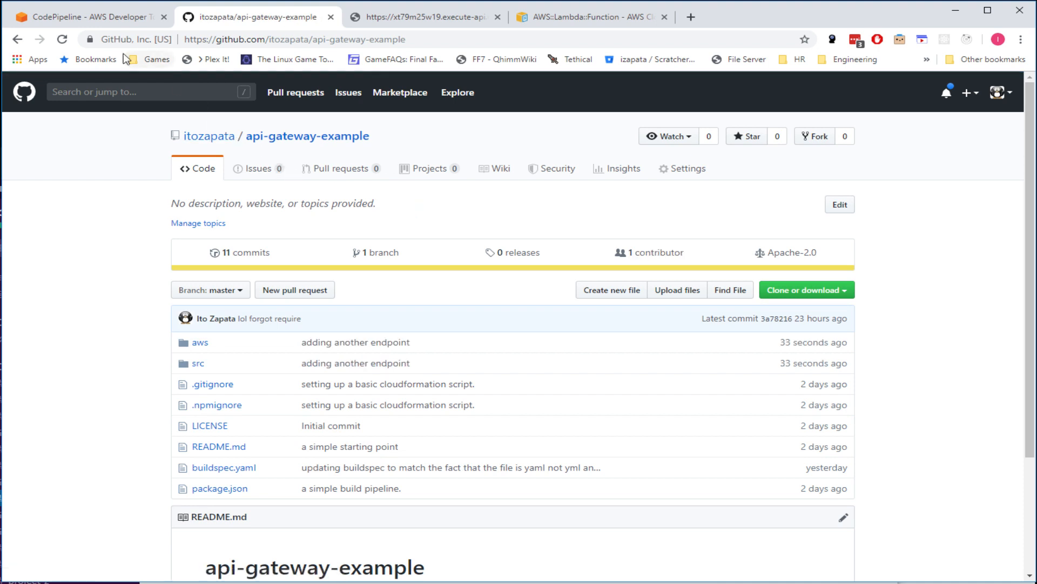
pyautogui.click(62, 39)
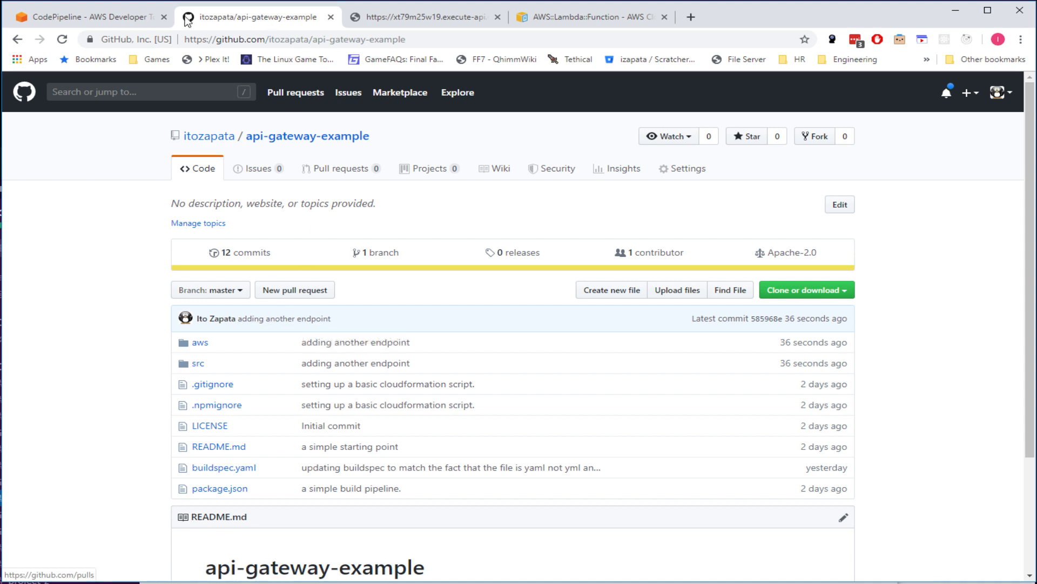
# - Check the progress of the Source, Build and StageChangeSet stages in the api-gateway-example pipeline
pyautogui.click(86, 17)
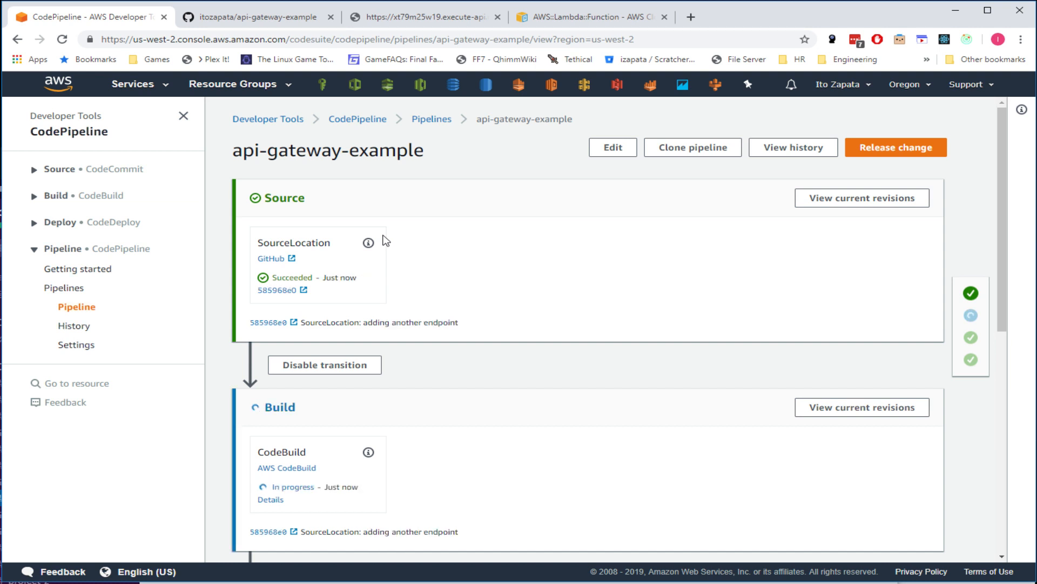
pyautogui.scroll(-1, 494, 254)
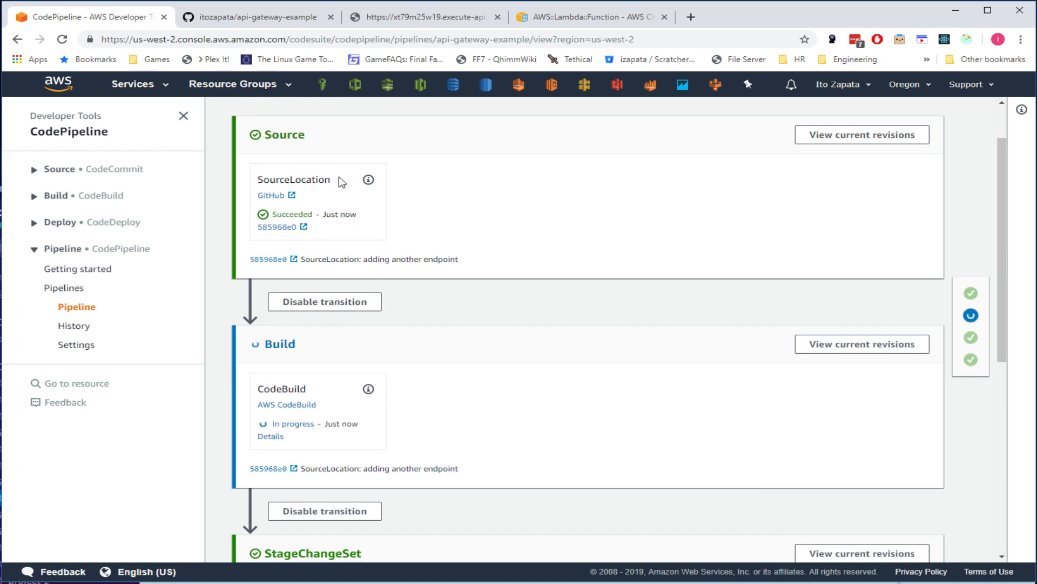
pyautogui.click(971, 317)
pyautogui.scroll(2, 908, 289)
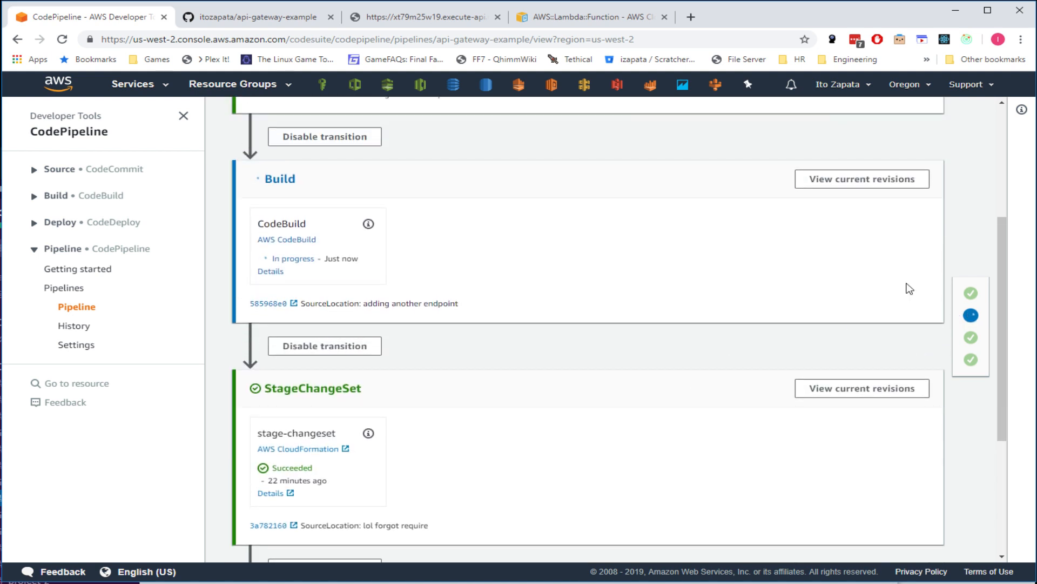
pyautogui.scroll(2, 759, 369)
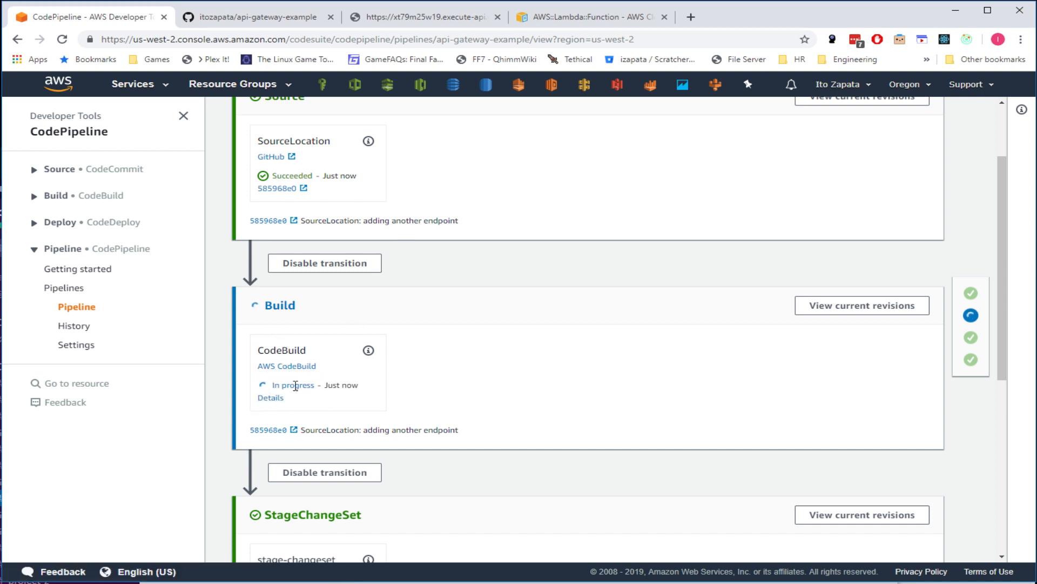
# - Open the details of the pipeline's CodeBuild run and read through its status and build log
pyautogui.click(273, 398)
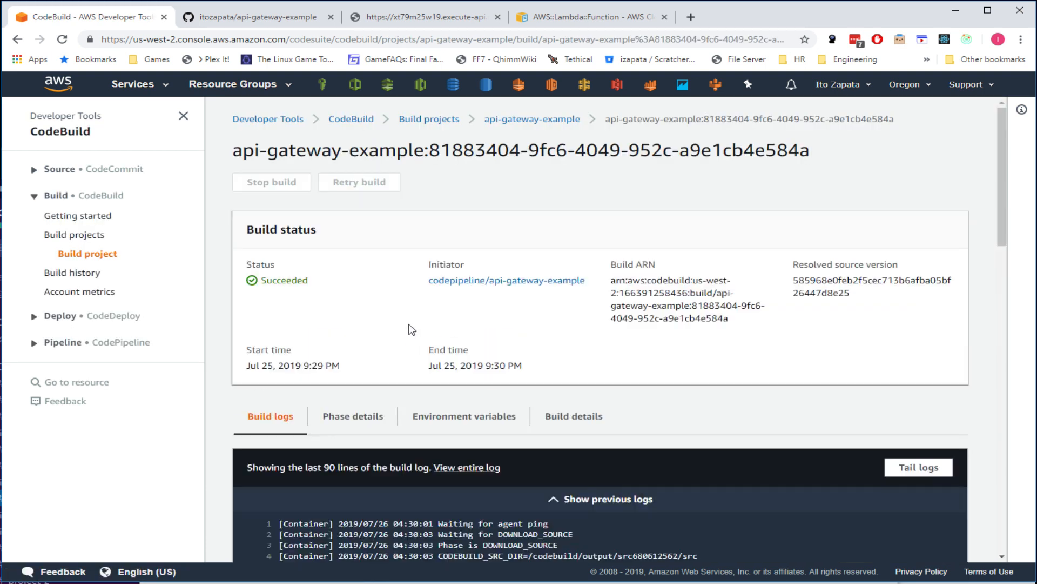
pyautogui.scroll(-1, 430, 355)
pyautogui.scroll(-15, 430, 355)
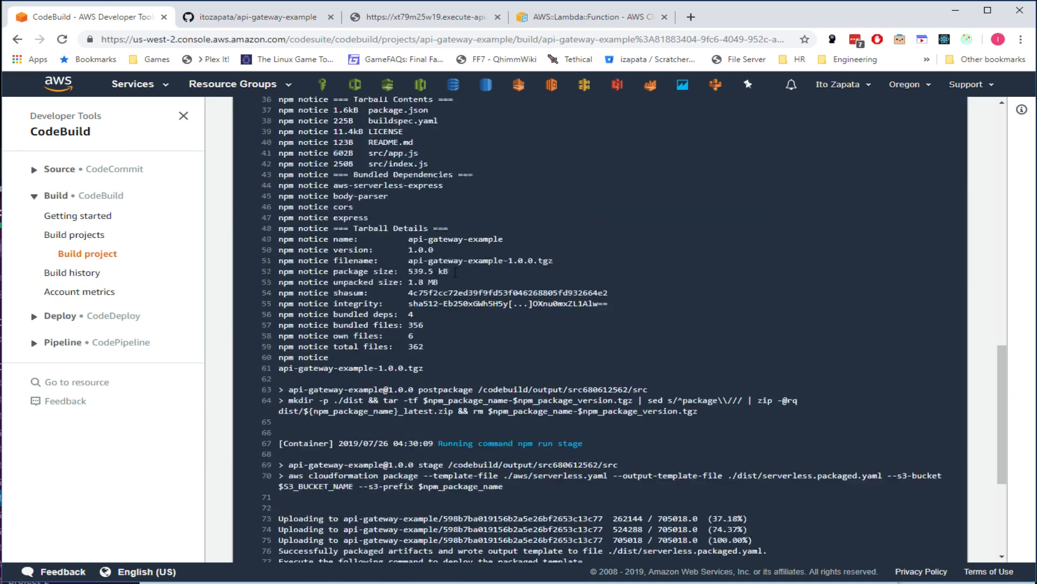
pyautogui.scroll(5, 507, 406)
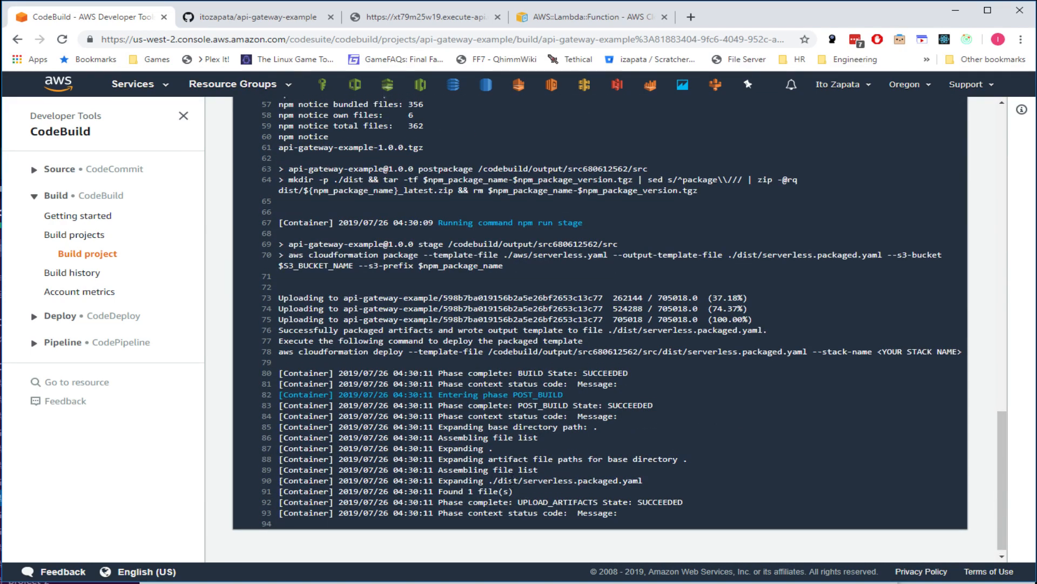
pyautogui.scroll(12, 514, 465)
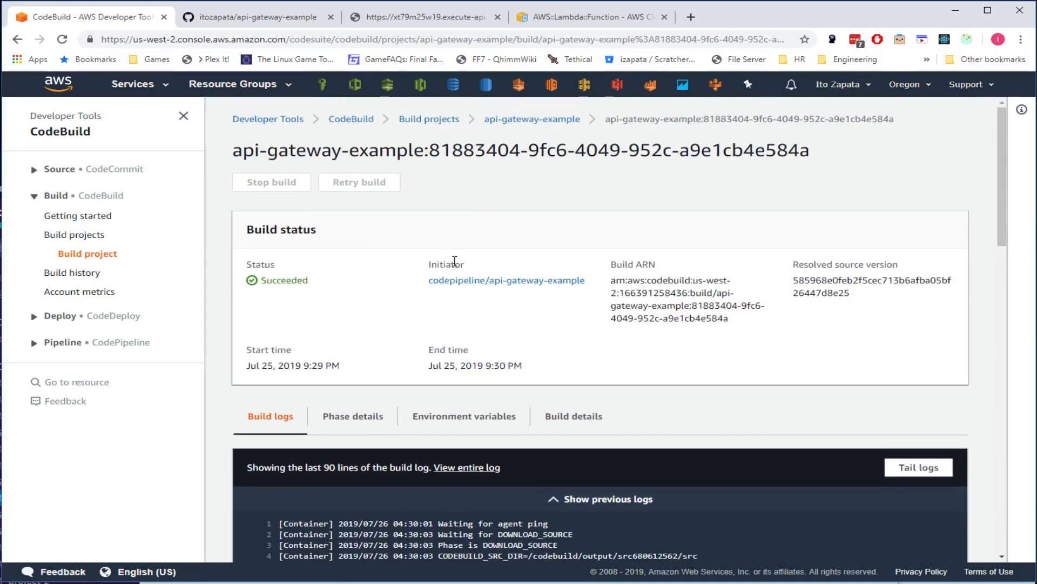
# - Return from CodeBuild to the api-gateway-example pipeline and check its StageChangeSet and Deploy stages
pyautogui.click(543, 118)
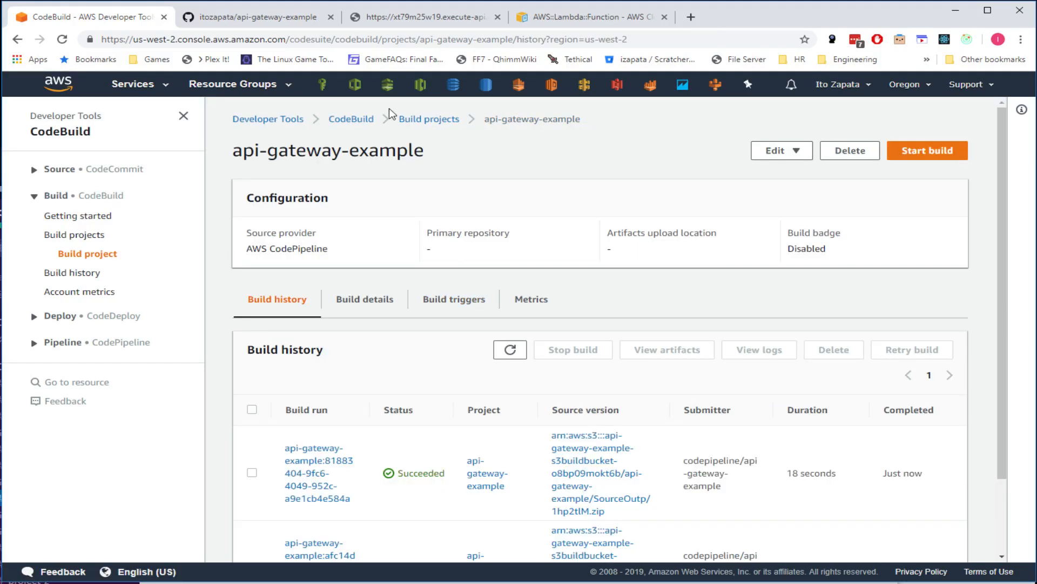
pyautogui.rightClick(17, 39)
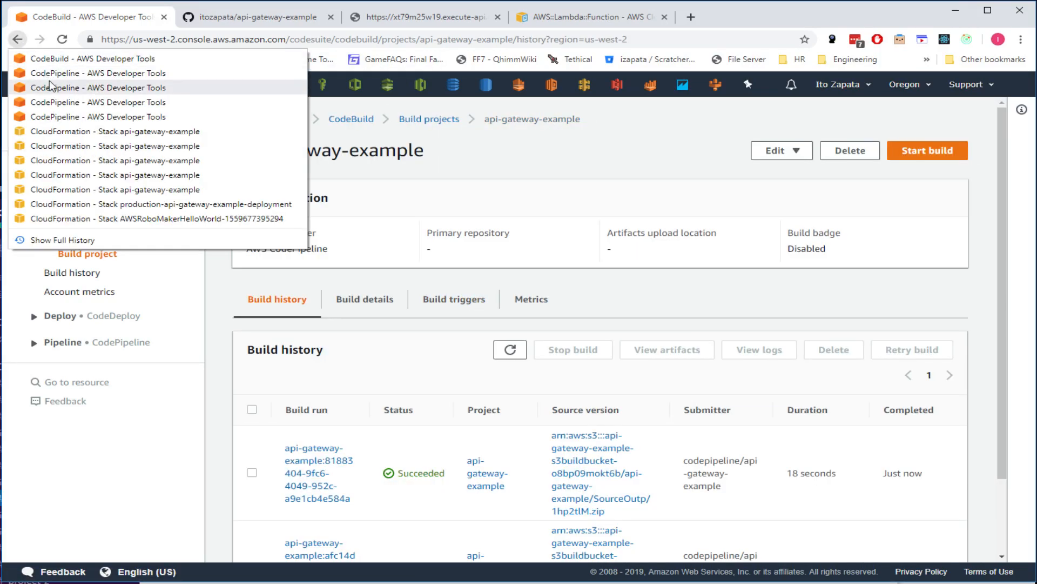
pyautogui.click(54, 86)
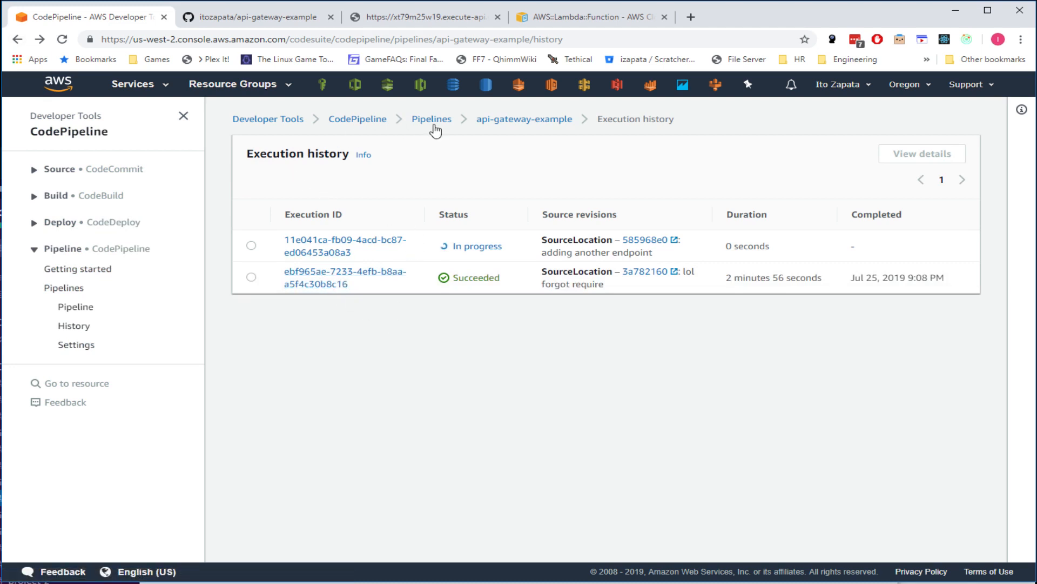
pyautogui.click(514, 121)
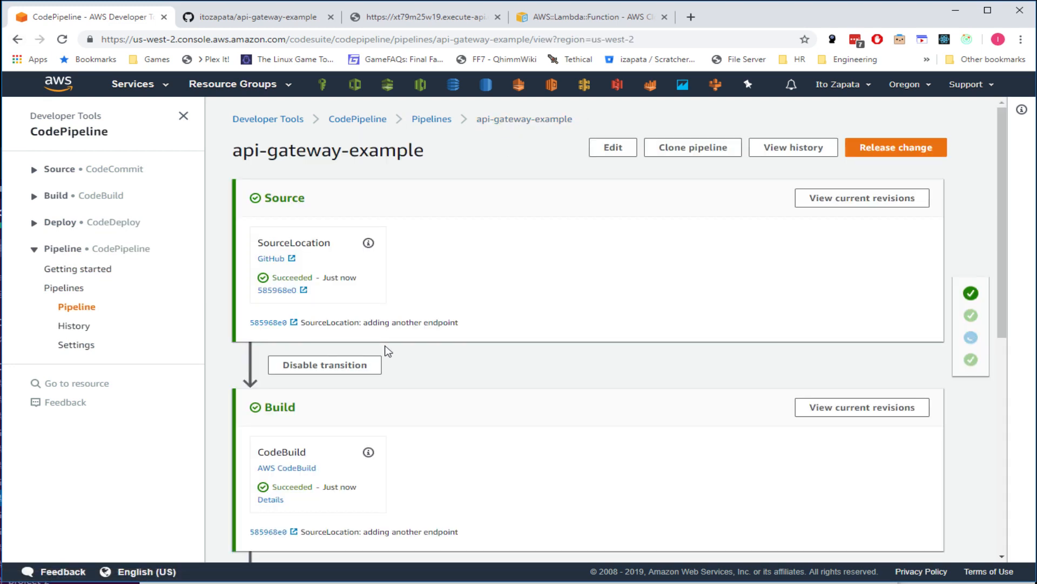
pyautogui.scroll(-5, 400, 354)
pyautogui.scroll(-2, 410, 354)
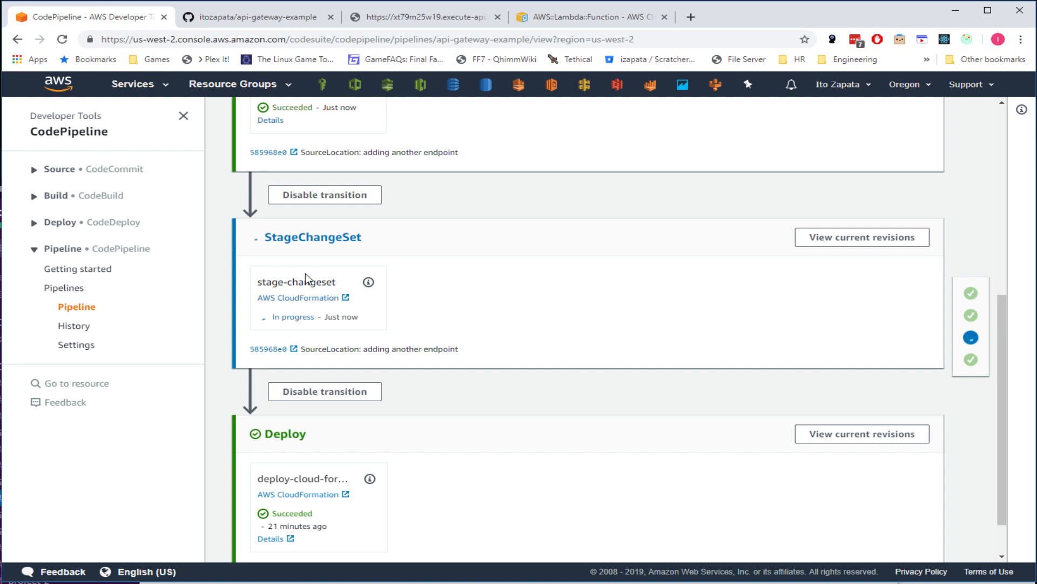
pyautogui.scroll(2, 330, 265)
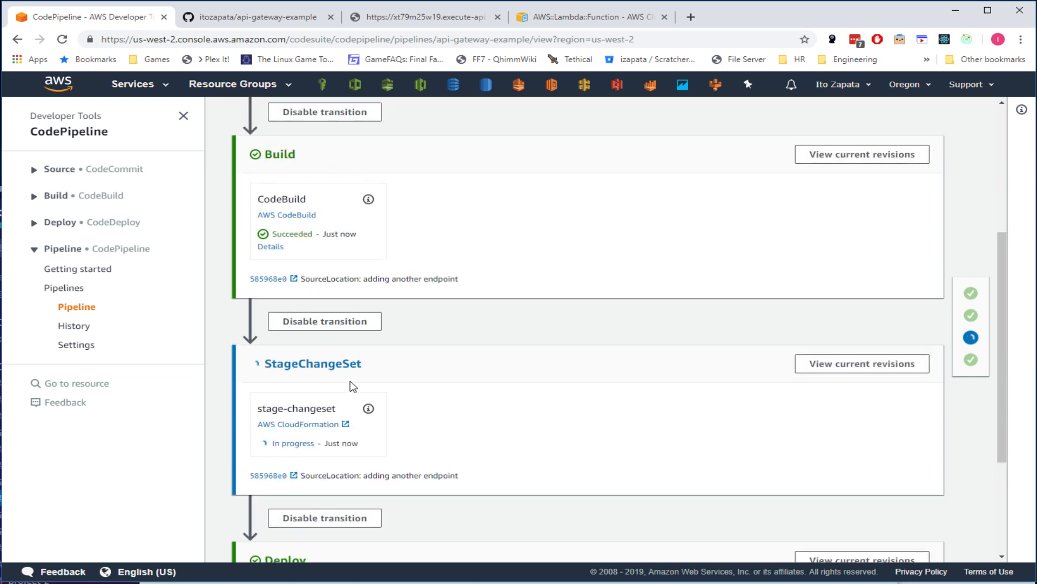
pyautogui.scroll(-2, 346, 357)
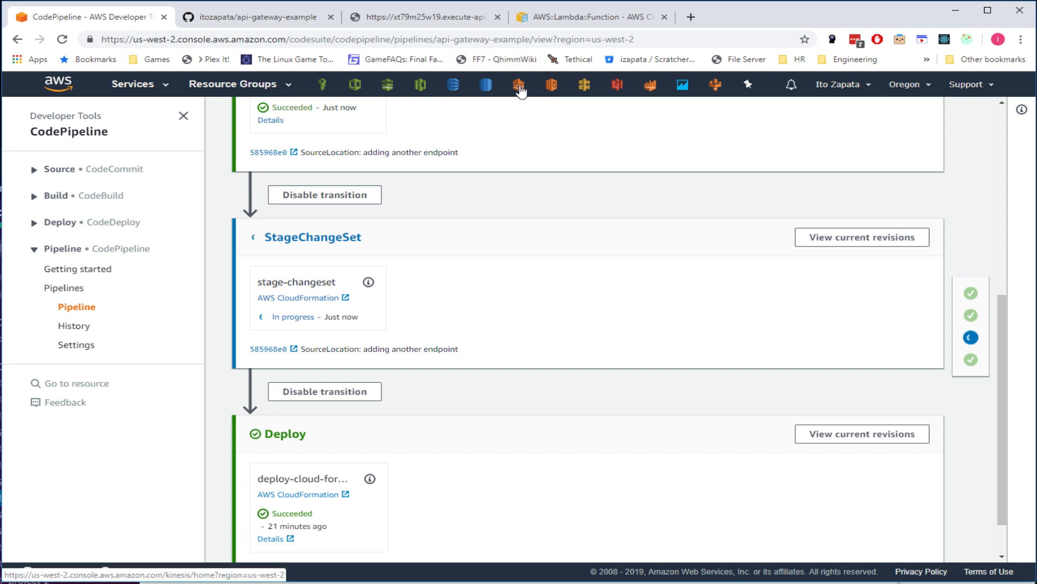
# - Open the CloudFormation console in a separate browser tab and bring up its stack details
pyautogui.middleClick(355, 86)
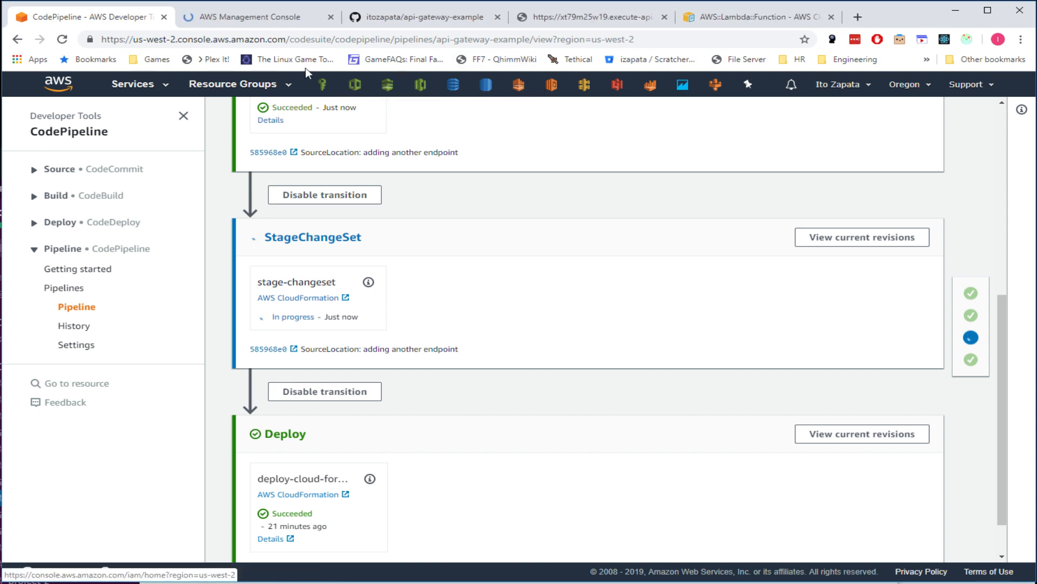
pyautogui.click(258, 16)
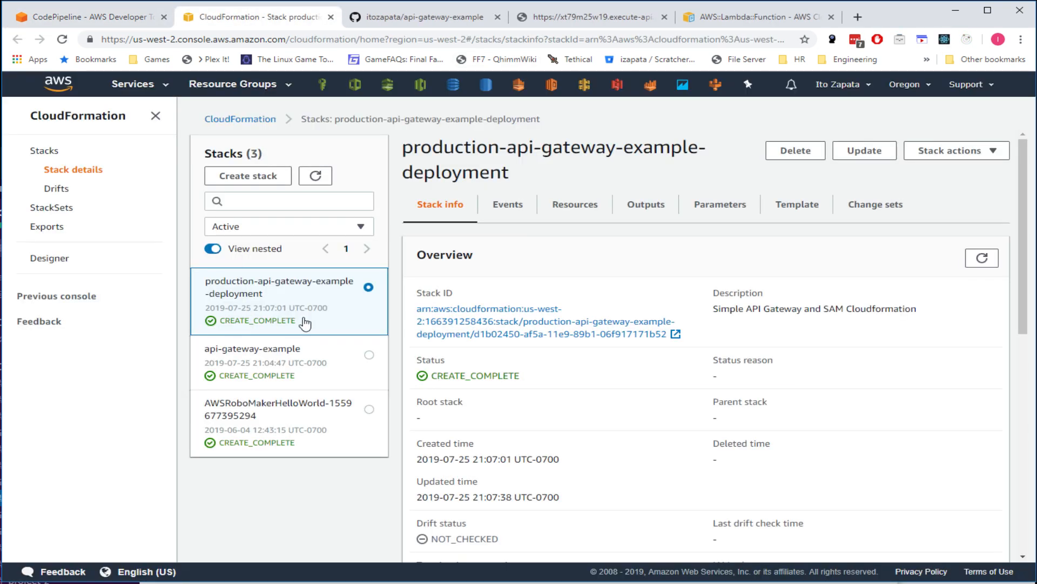
# - Refresh the CloudFormation stack list, reload the api-gateway-example pipeline page, and check its StageChangeSet and Deploy stages
pyautogui.click(314, 175)
pyautogui.click(316, 177)
pyautogui.click(317, 179)
pyautogui.click(118, 19)
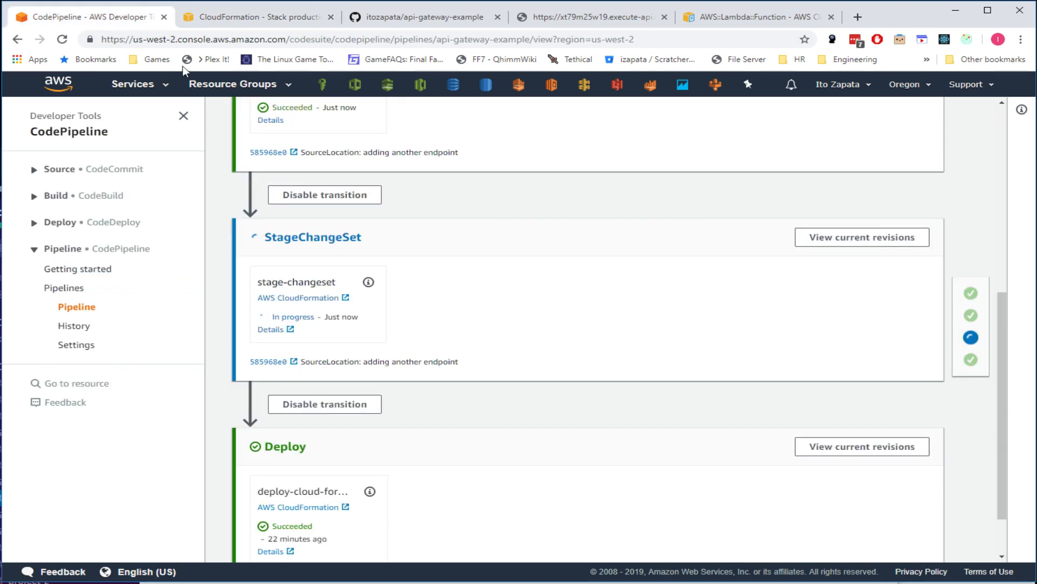
pyautogui.click(62, 39)
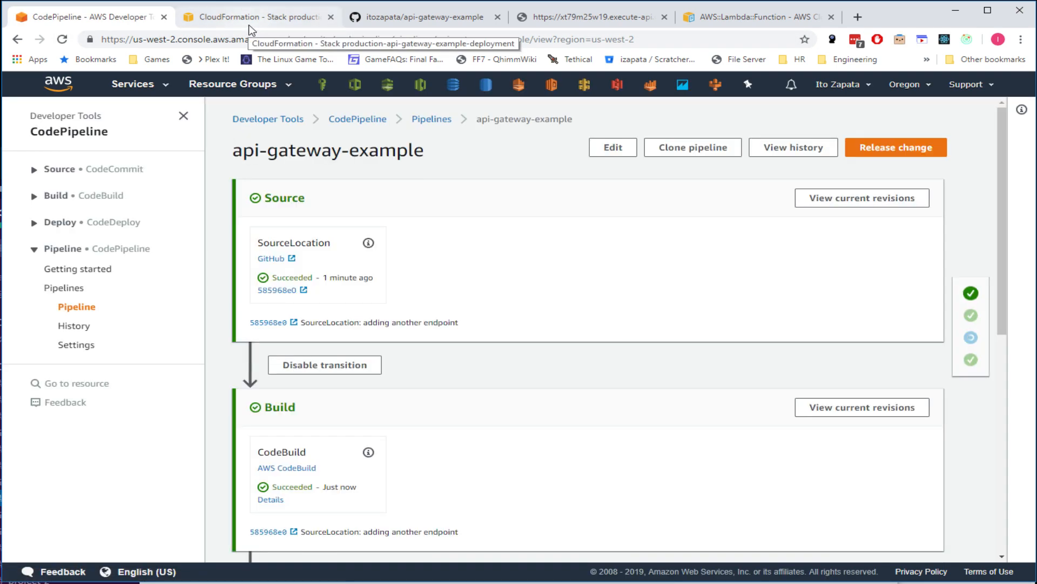
pyautogui.scroll(-8, 332, 340)
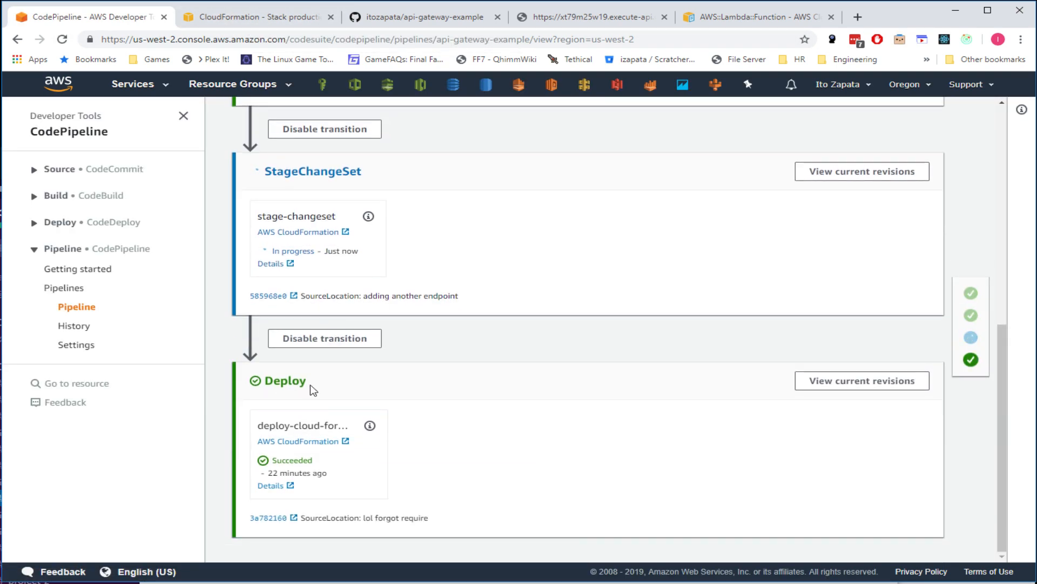
# - Refresh the CloudFormation stack list again and compare the deployment stack's status with the pipeline's Deploy stage
pyautogui.click(261, 21)
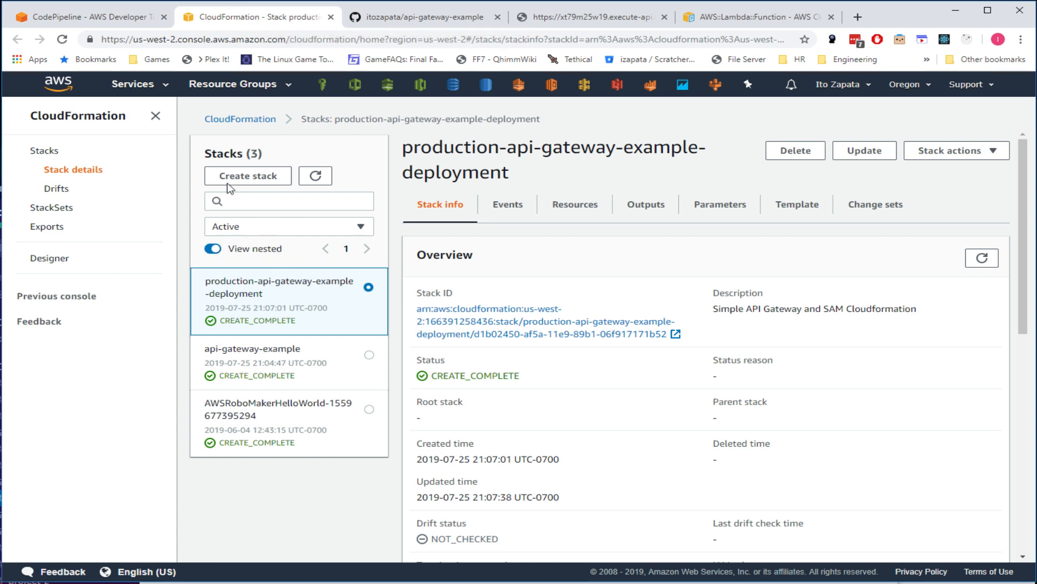
pyautogui.click(316, 176)
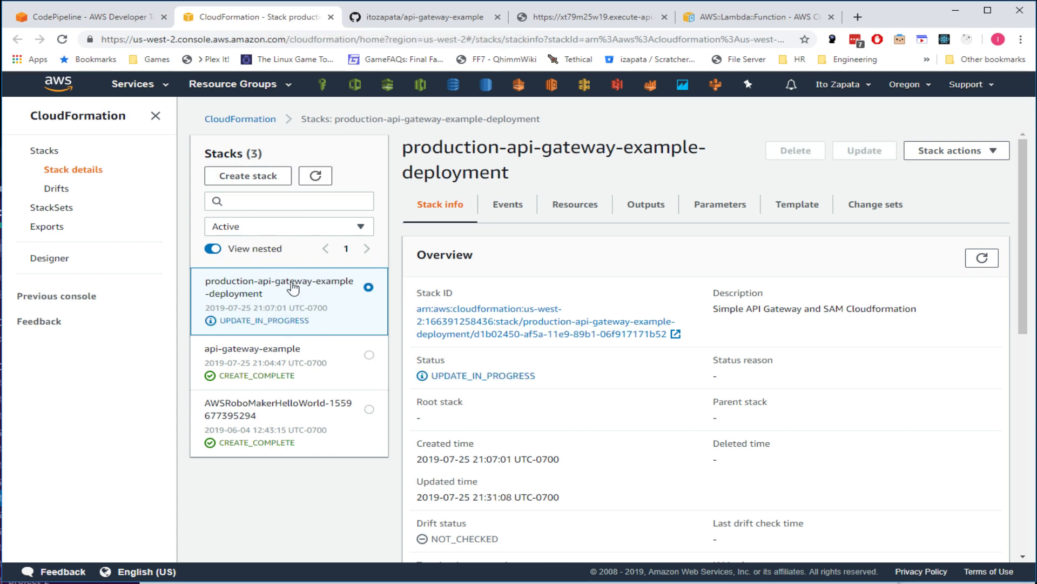
pyautogui.click(108, 17)
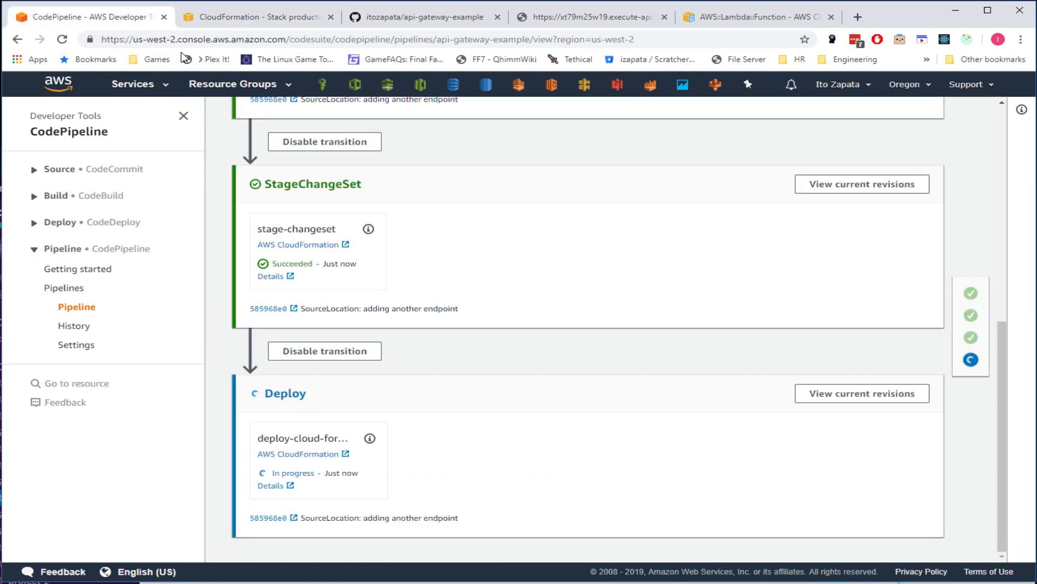
pyautogui.click(257, 18)
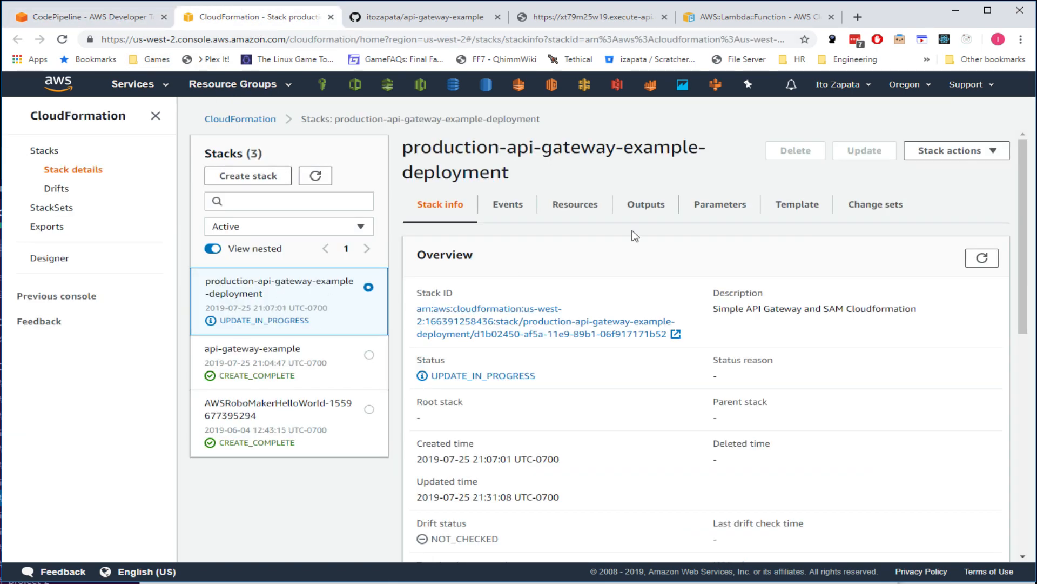
# - Open the events of the production-api-gateway-example-deployment stack, refresh them, and read through the resource updates
pyautogui.click(511, 204)
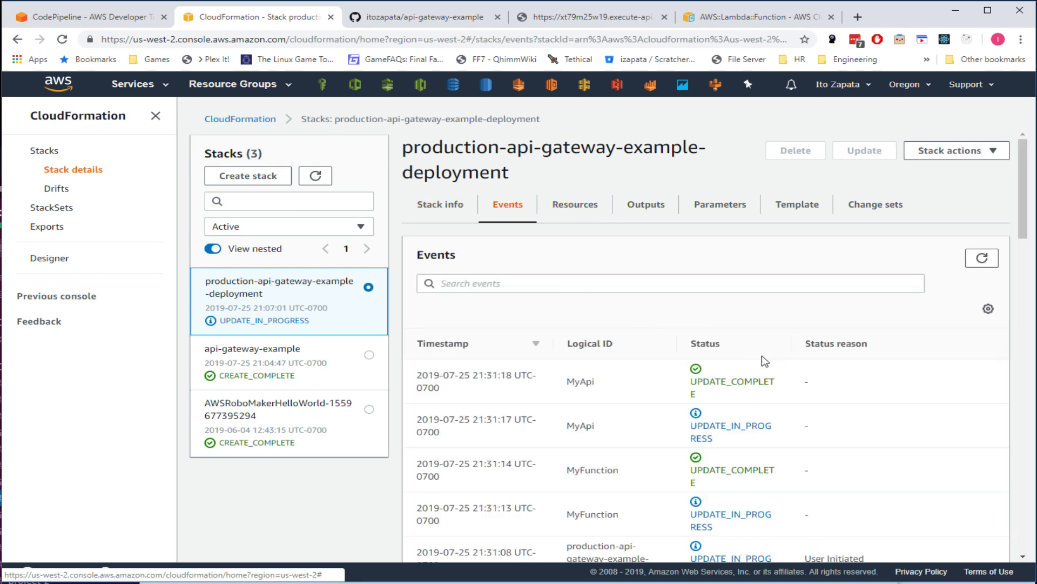
pyautogui.scroll(-2, 764, 361)
pyautogui.scroll(2, 919, 354)
pyautogui.click(982, 258)
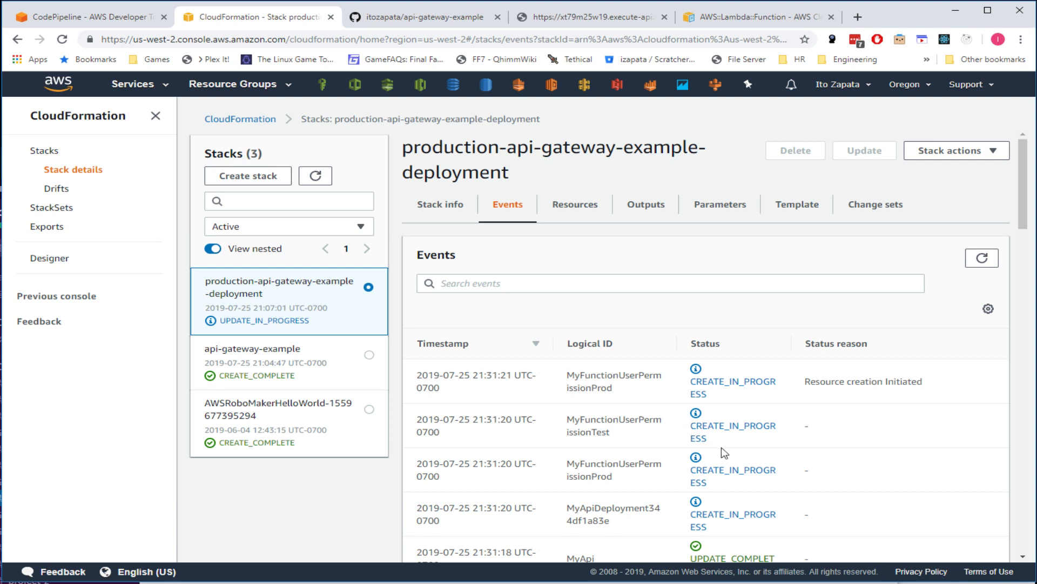
pyautogui.scroll(-2, 724, 453)
pyautogui.scroll(1, 730, 378)
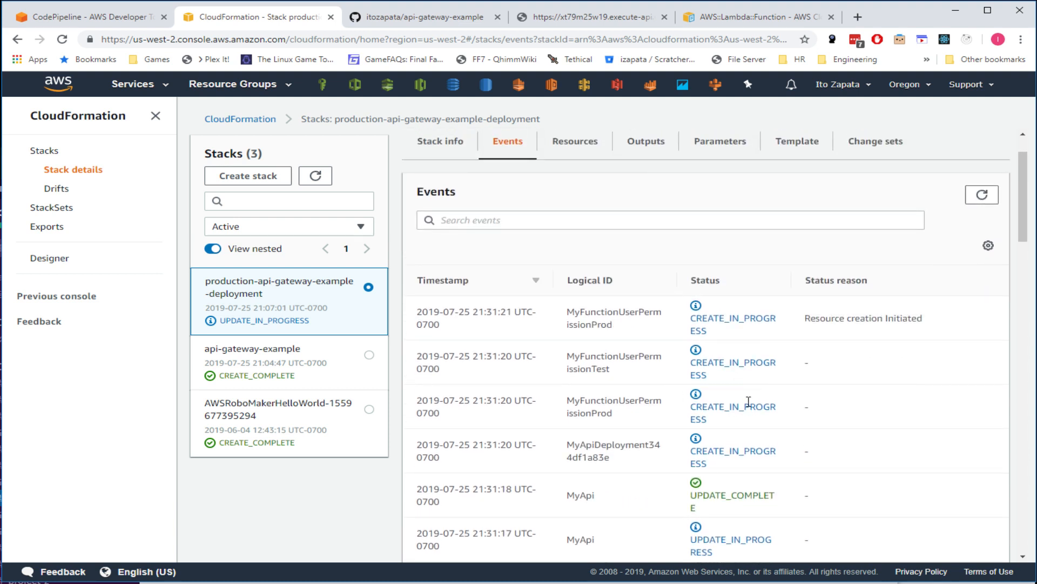
pyautogui.scroll(1, 854, 342)
# - Keep refreshing the deployment stack's events to follow the stack update through to its end
pyautogui.click(982, 260)
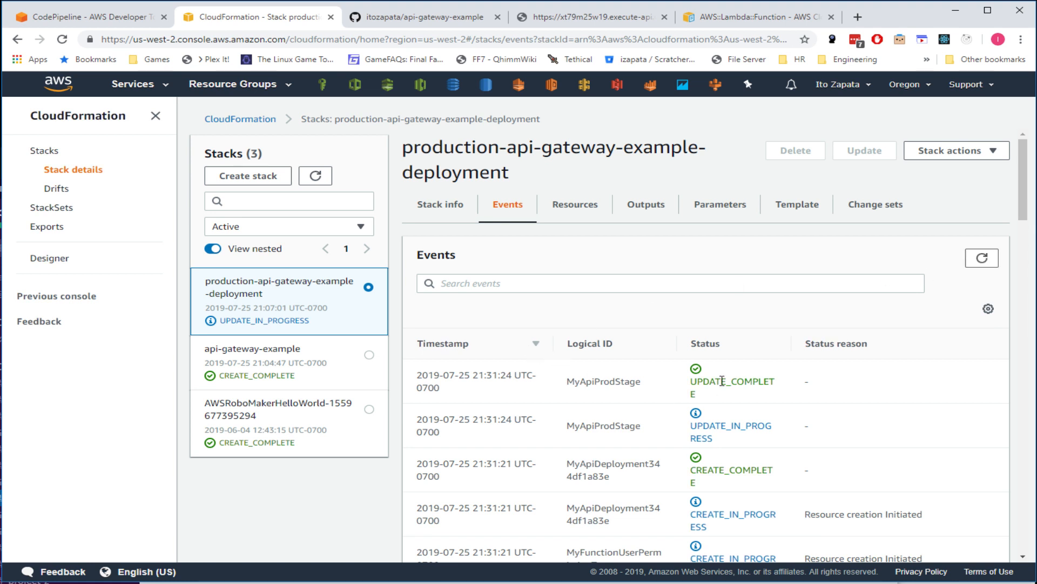
pyautogui.click(982, 259)
pyautogui.click(982, 259)
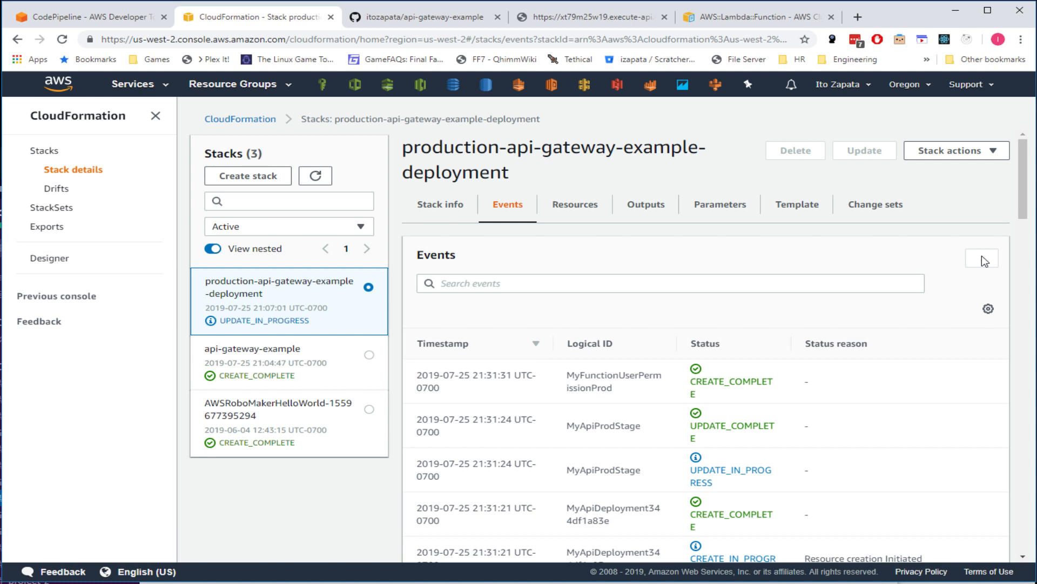
pyautogui.click(983, 259)
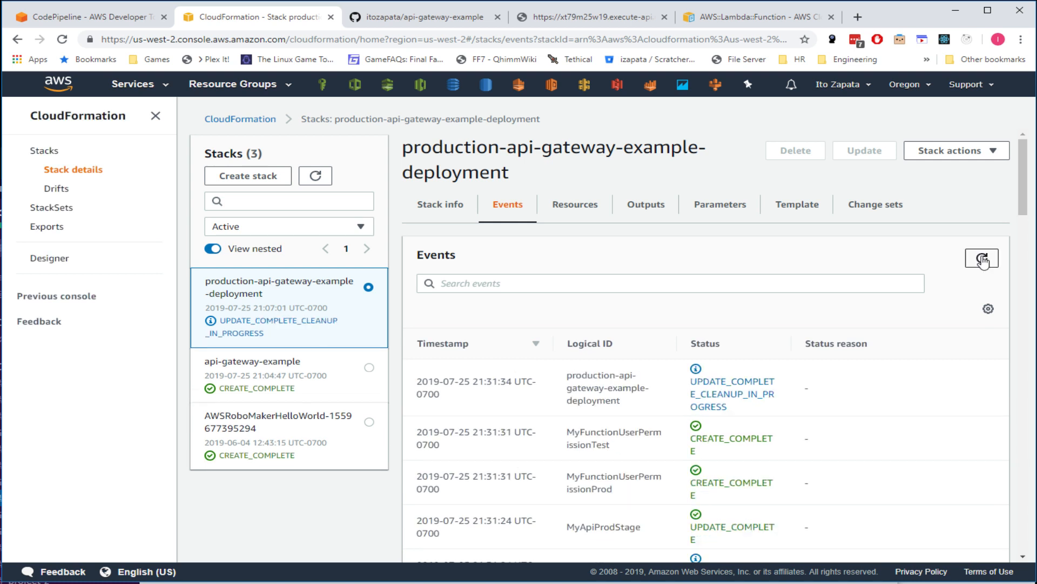
pyautogui.click(983, 261)
pyautogui.click(983, 261)
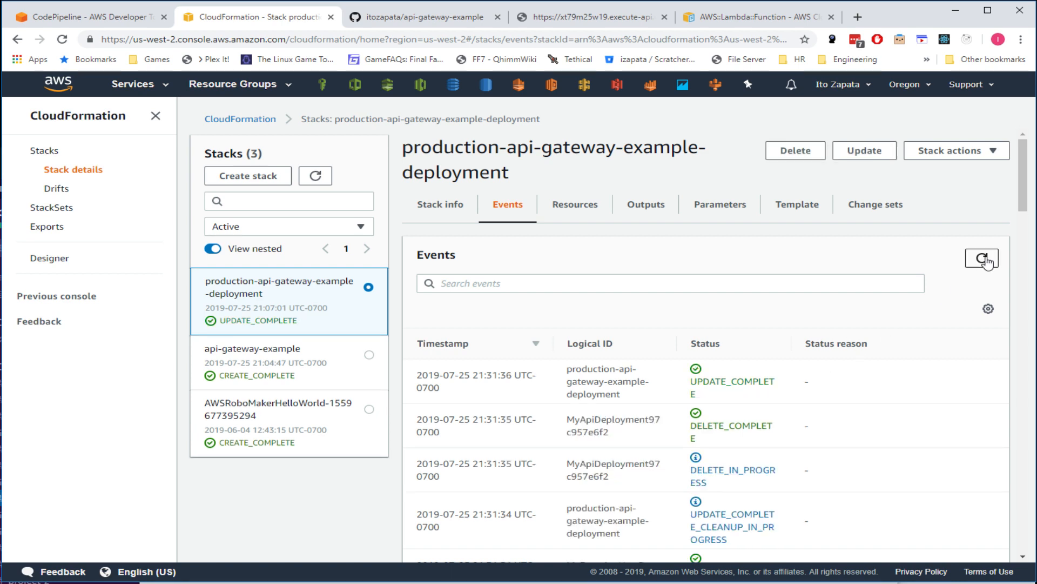
# - Check the pipeline's Deploy stage and look over the deployed API page and the api-gateway-example repository on GitHub
pyautogui.click(99, 20)
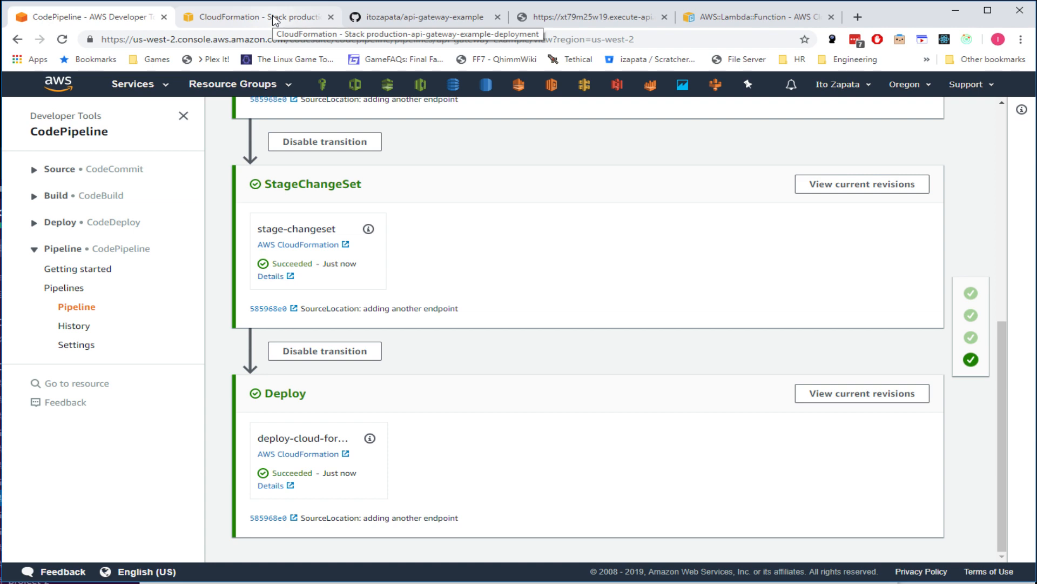
pyautogui.click(438, 19)
pyautogui.click(552, 19)
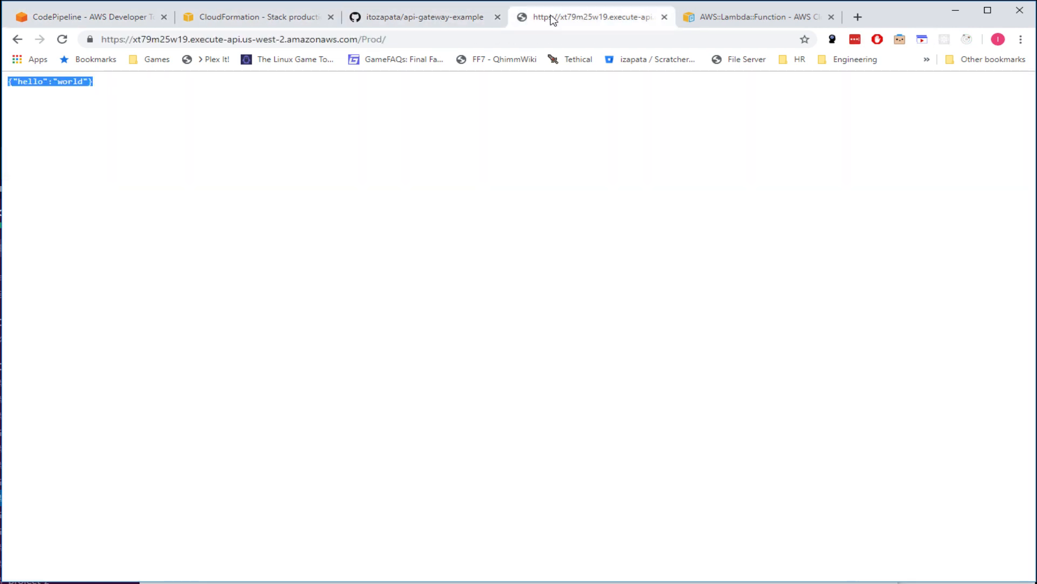
pyautogui.click(419, 16)
pyautogui.click(616, 22)
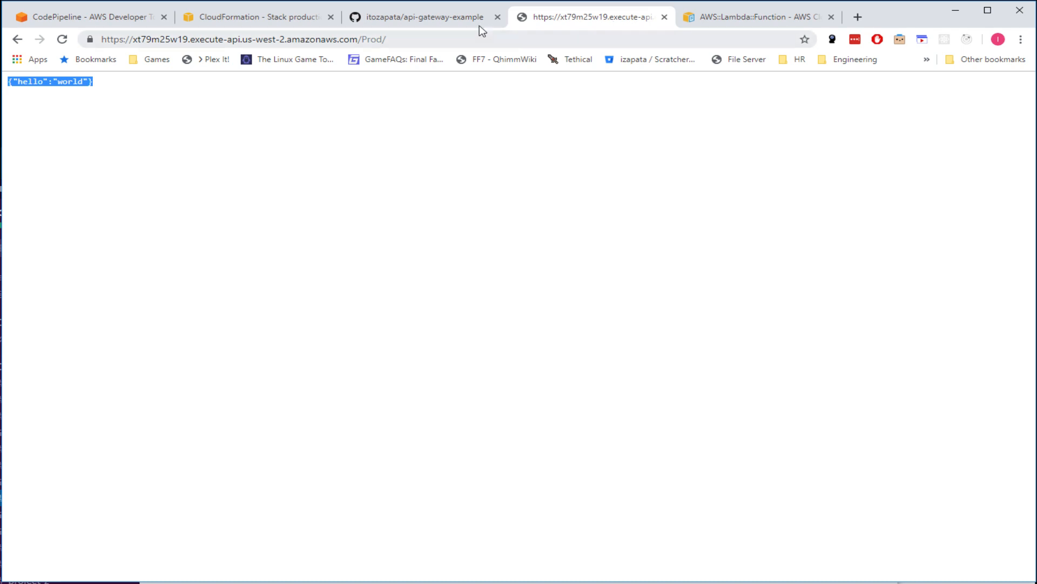
pyautogui.click(397, 19)
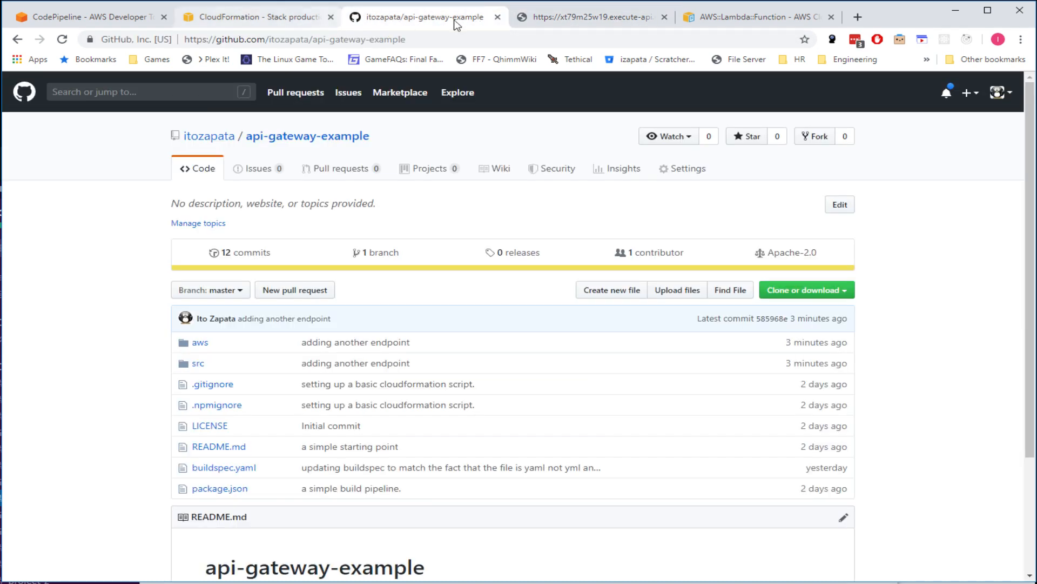
# - Return to the deployed API's page and highlight the Prod stage name in its URL
pyautogui.hotkey('ctrl', 'Tab')
pyautogui.doubleClick(373, 40)
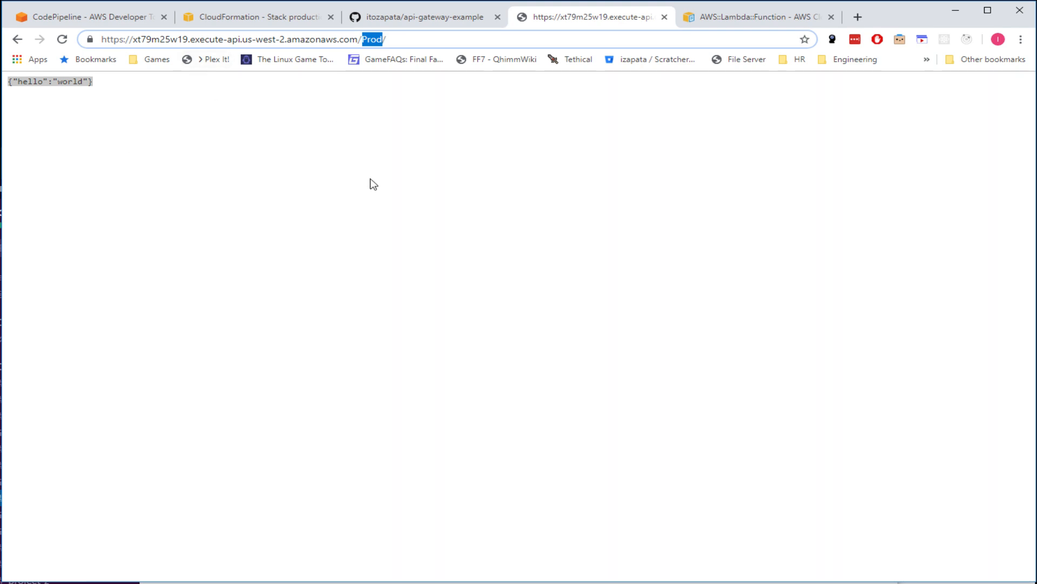
pyautogui.click(402, 45)
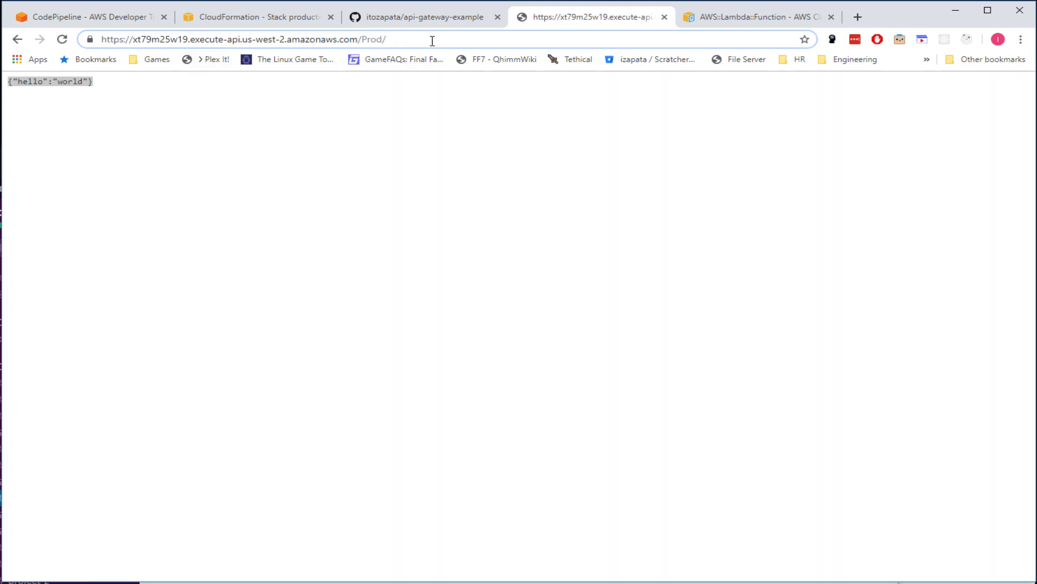
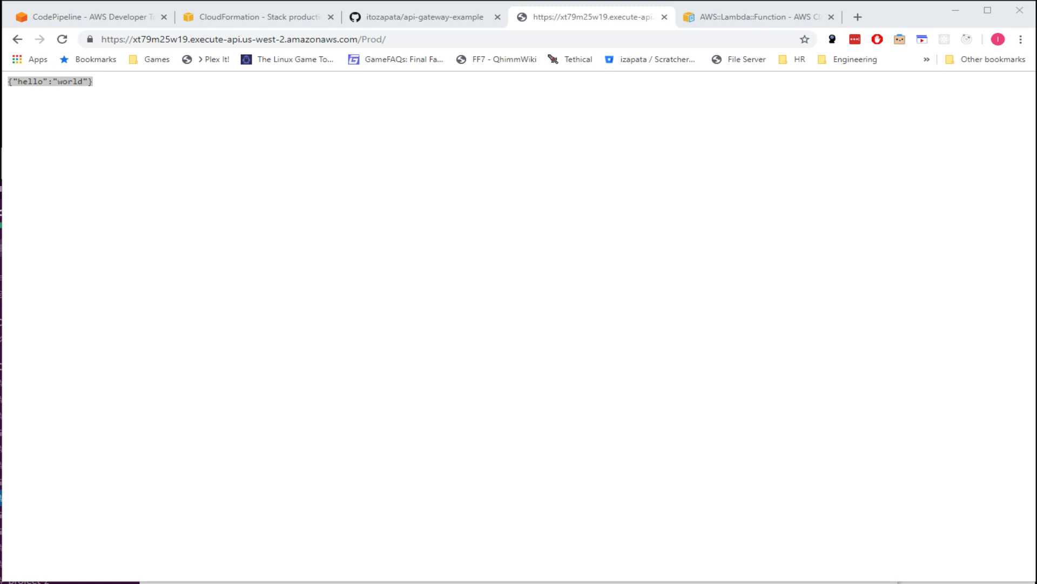
pyautogui.click(311, 346)
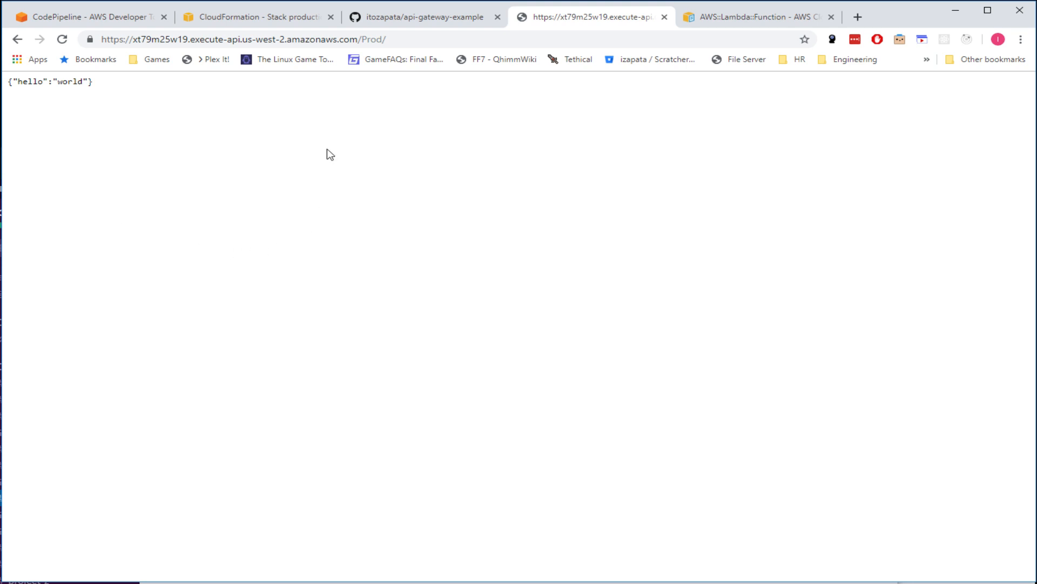
# - Examine the api-gateway-example stack's parameters in CloudFormation, highlight the GitHubBranch value, and compare them with the production deployment stack's parameters
pyautogui.click(112, 18)
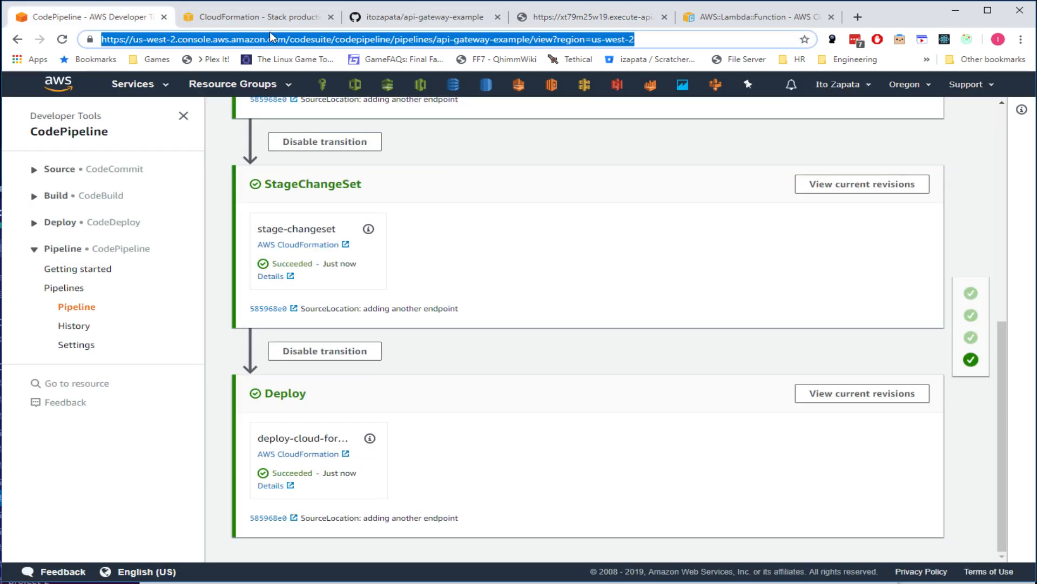
pyautogui.click(264, 18)
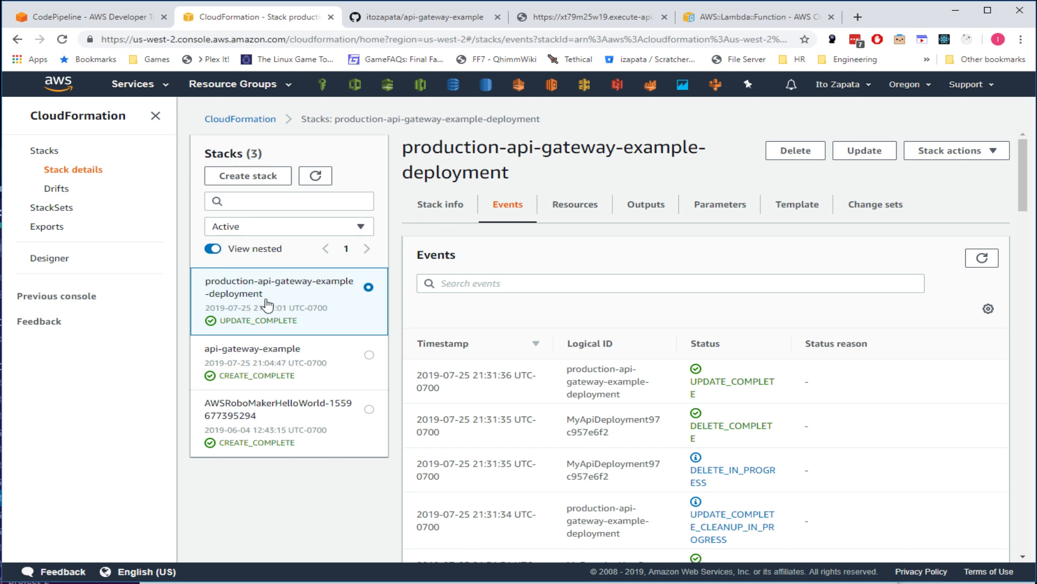
pyautogui.click(324, 367)
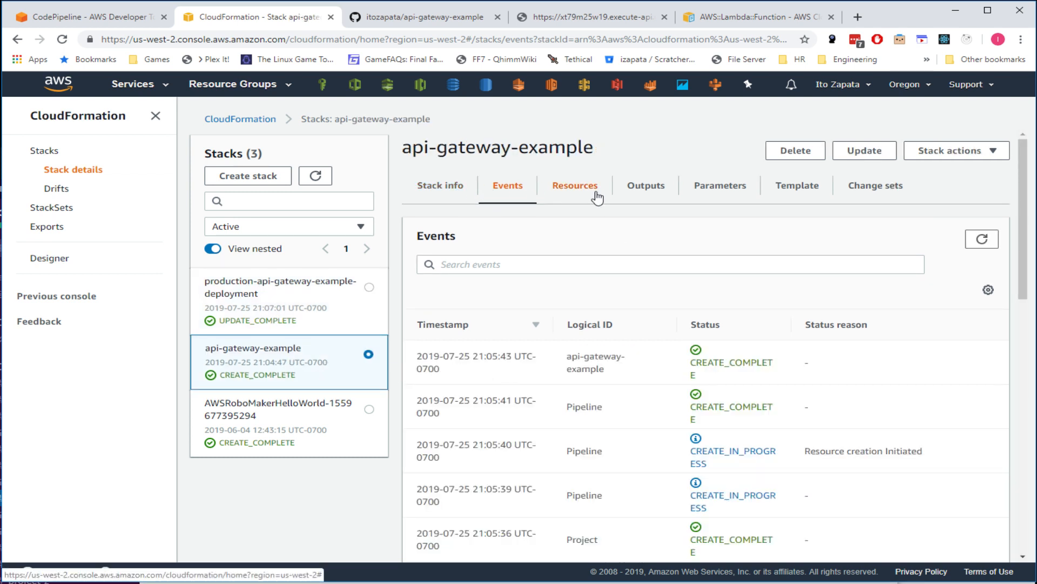
pyautogui.click(574, 193)
pyautogui.click(644, 193)
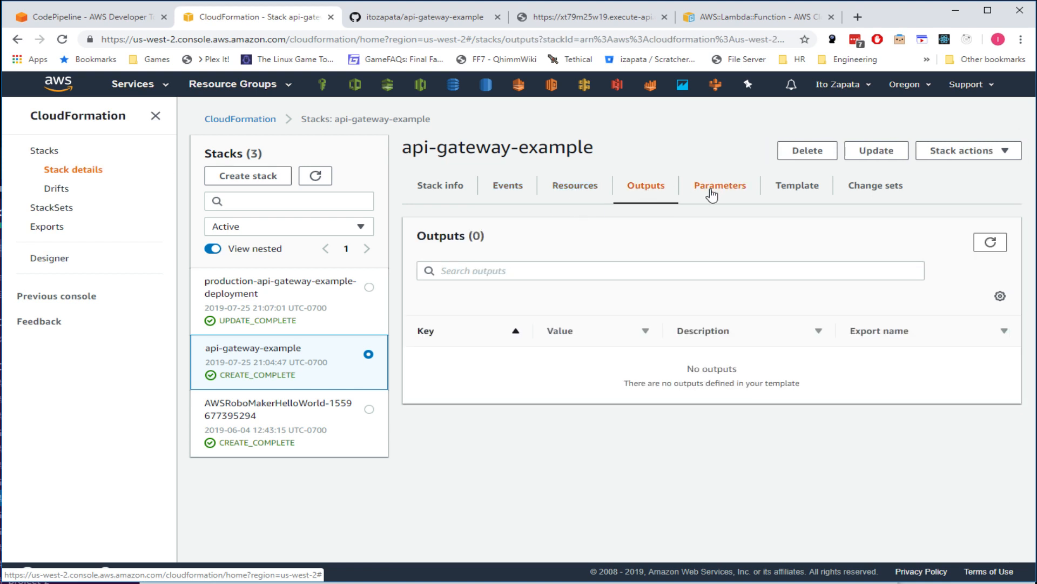
pyautogui.click(712, 195)
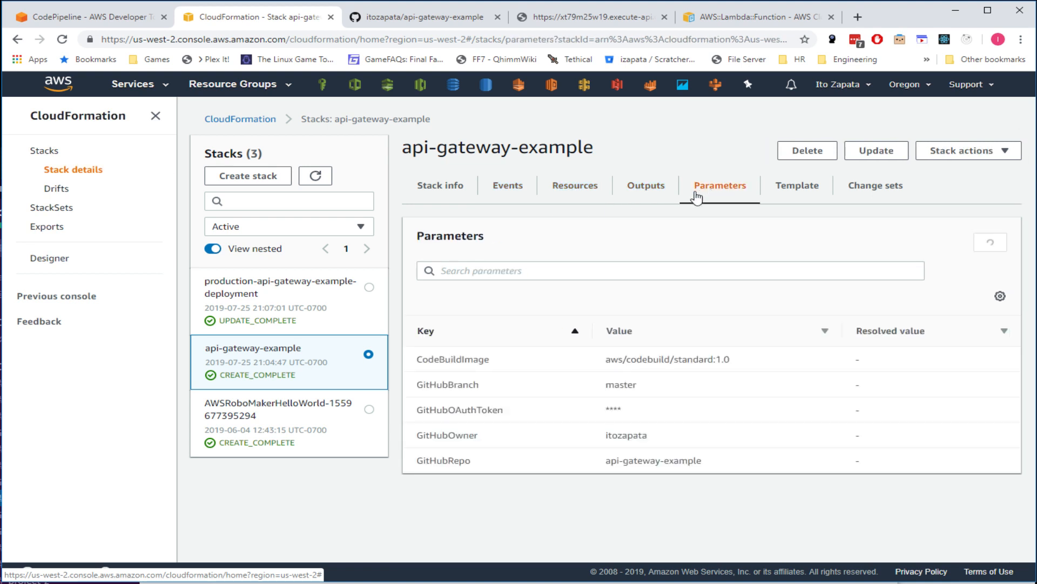
pyautogui.doubleClick(619, 384)
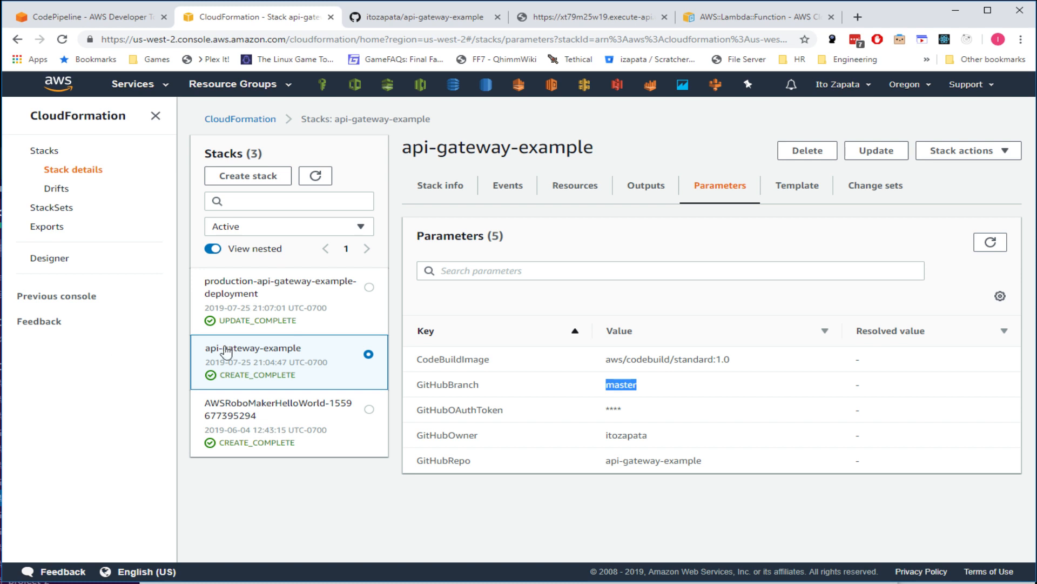
pyautogui.click(275, 301)
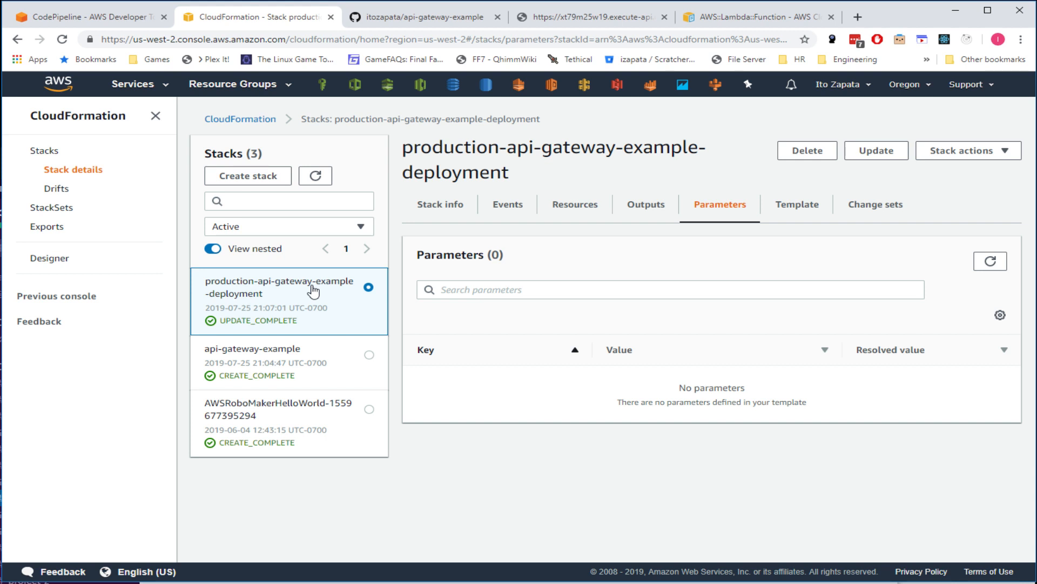
pyautogui.click(331, 358)
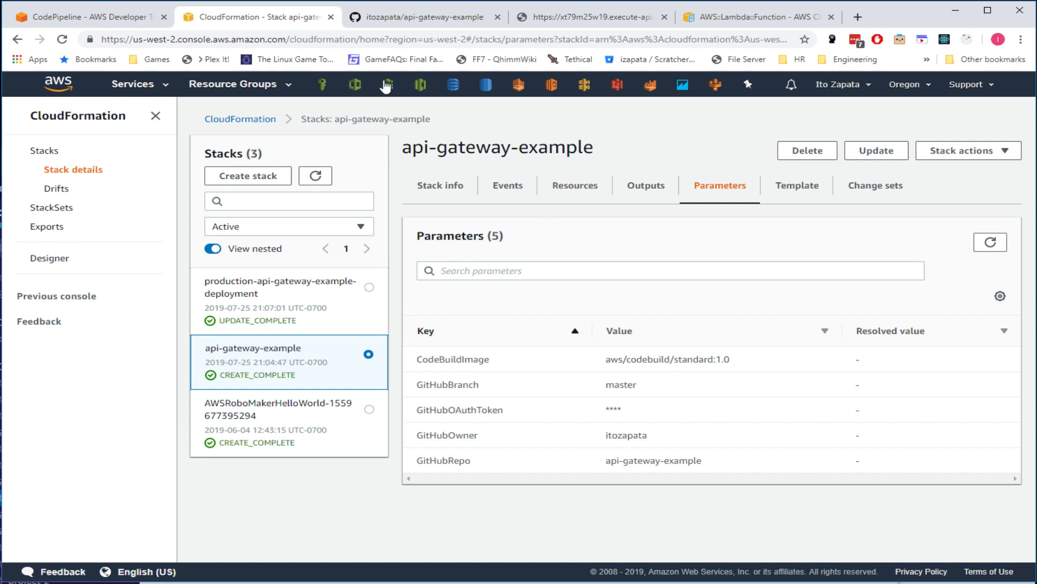
# - Review the GitHub repository and the Source, Build and StageChangeSet stages of the api-gateway-example pipeline
pyautogui.click(439, 20)
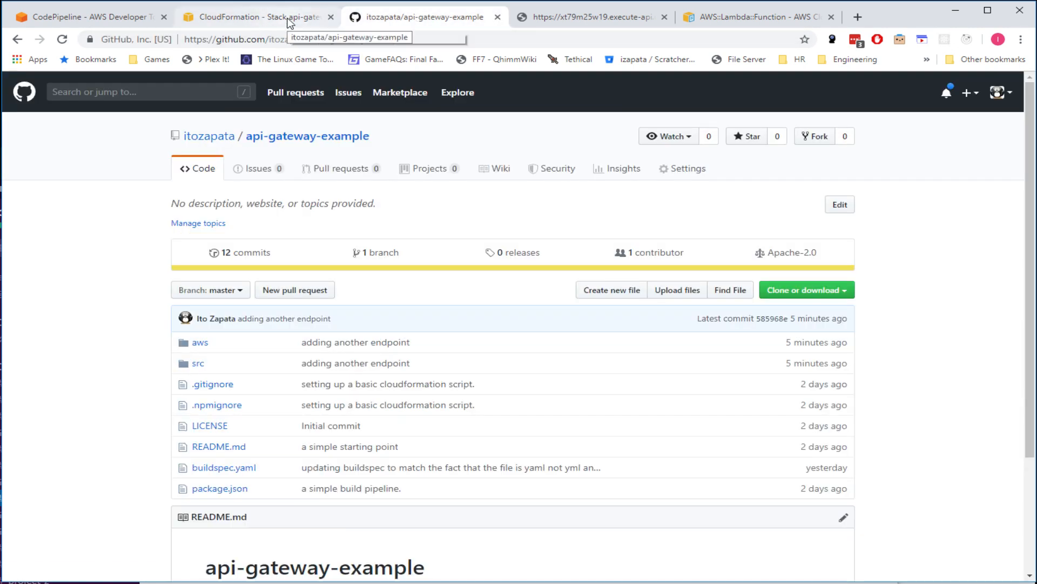
pyautogui.click(254, 17)
pyautogui.click(70, 20)
pyautogui.scroll(6, 355, 362)
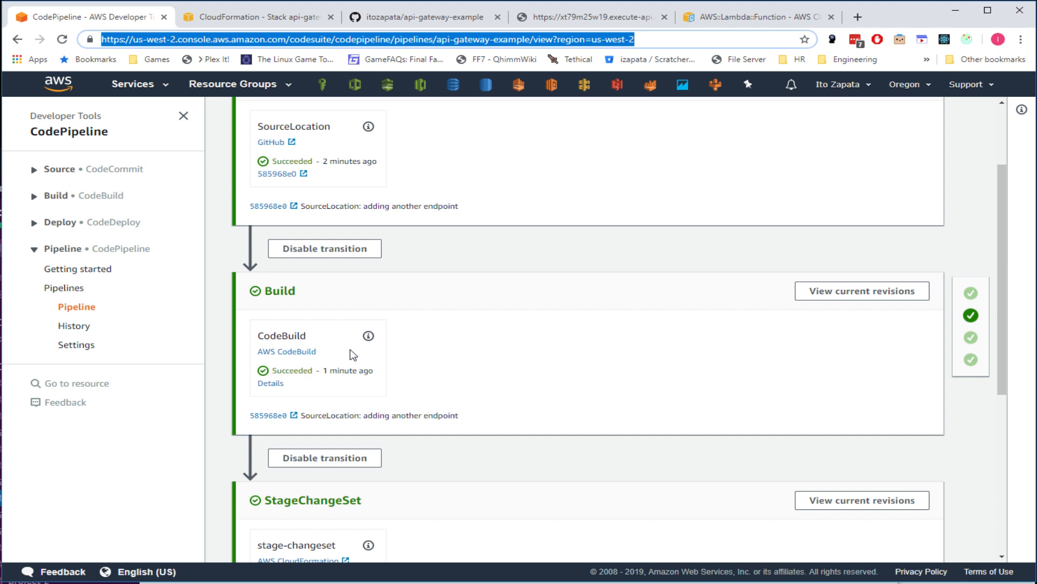
pyautogui.scroll(-2, 544, 236)
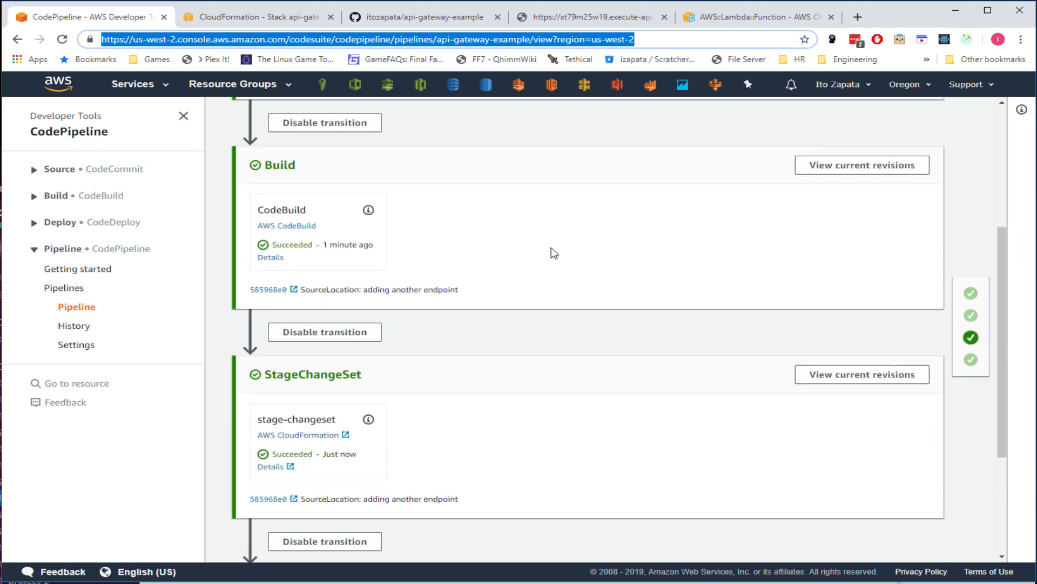
pyautogui.scroll(2, 554, 253)
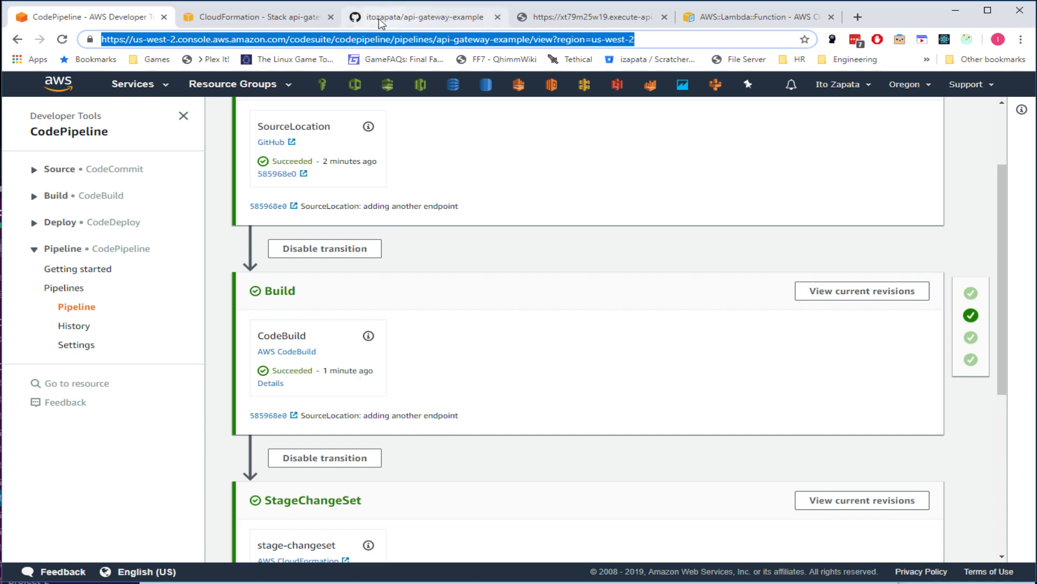
# - Go back past the CloudFormation stack and GitHub repository to the deployed API's Prod endpoint page
pyautogui.click(281, 17)
pyautogui.click(399, 18)
pyautogui.click(574, 17)
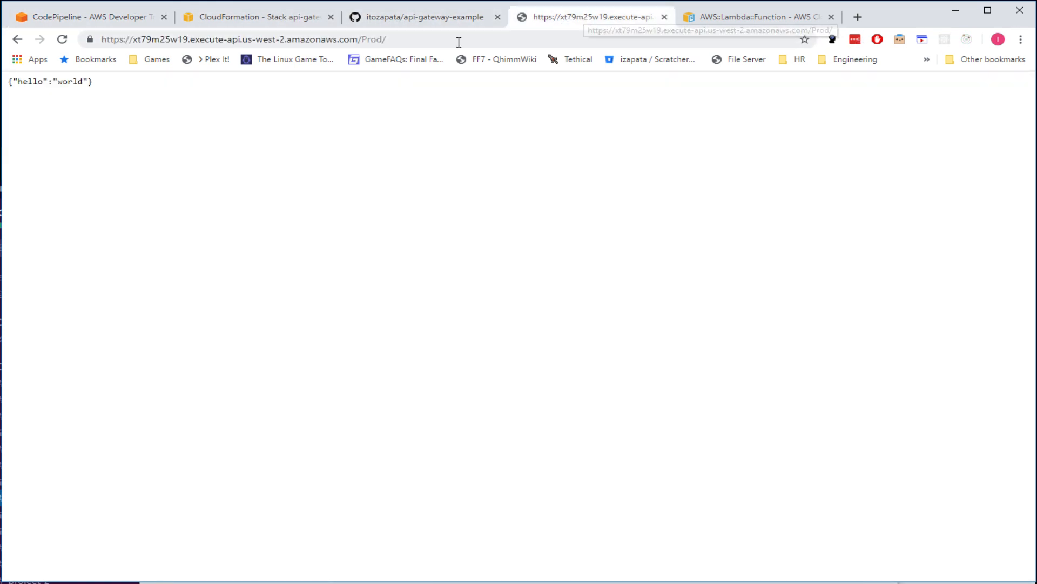
# - Highlight the Prod stage name in the deployed API's URL and revisit the CloudFormation stack's parameters and the GitHub repository
pyautogui.doubleClick(374, 40)
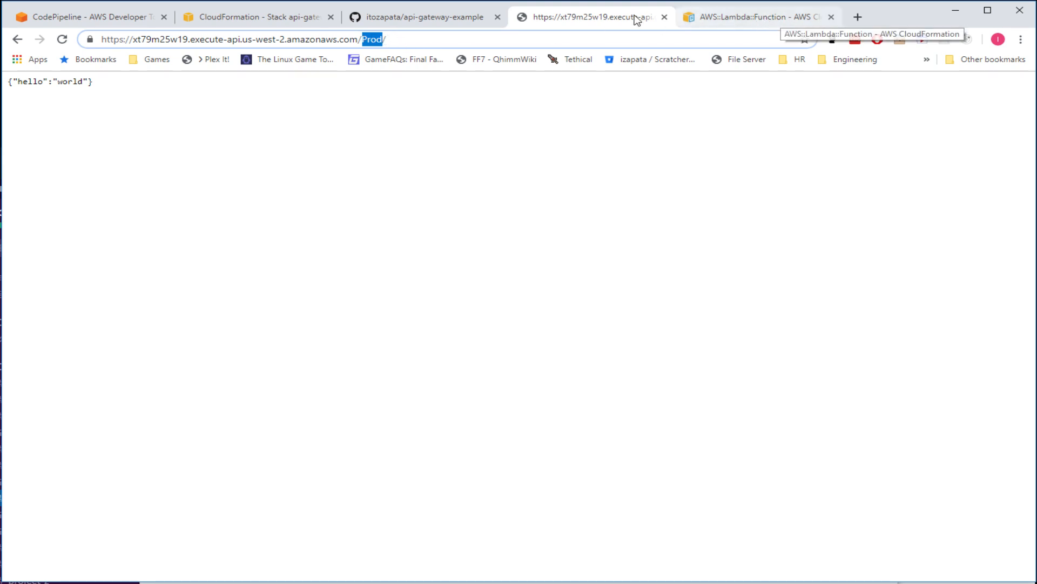
pyautogui.click(437, 22)
pyautogui.click(251, 17)
pyautogui.click(129, 17)
pyautogui.click(252, 17)
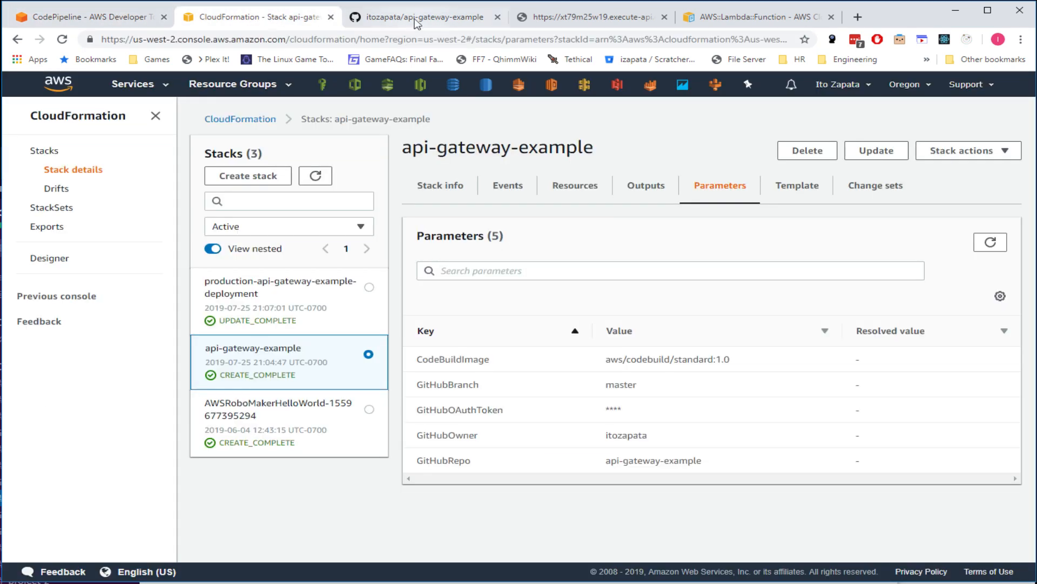
pyautogui.click(422, 16)
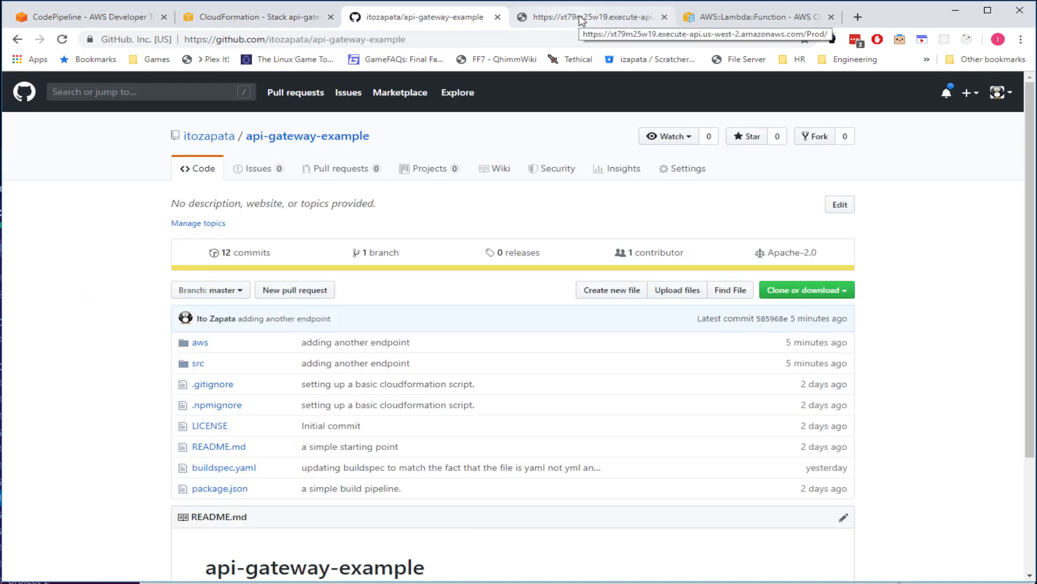
# - Review the Source and Build stages of the api-gateway-example pipeline in CodePipeline
pyautogui.click(60, 20)
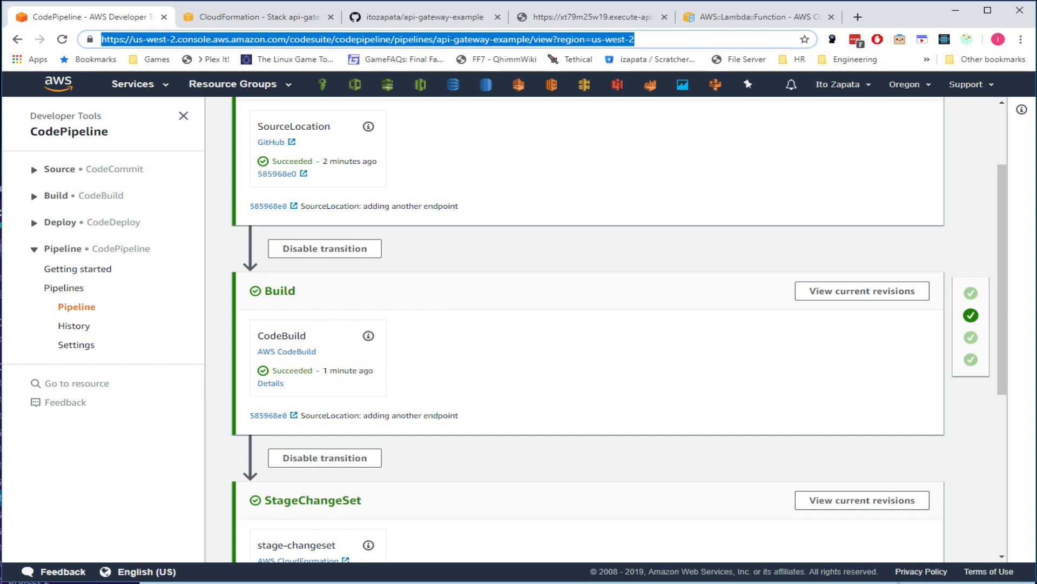
pyautogui.click(630, 426)
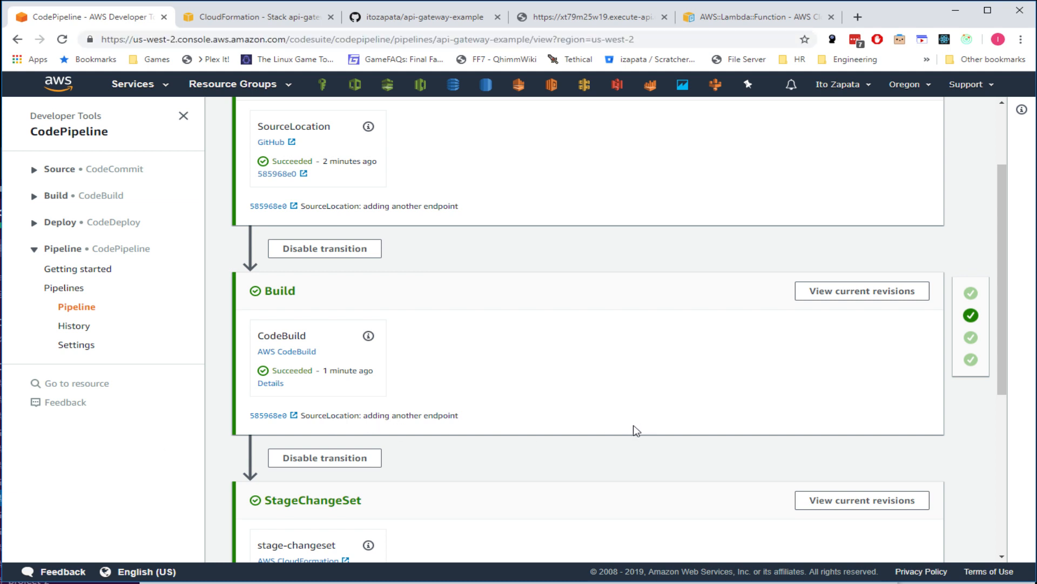
pyautogui.scroll(3, 633, 430)
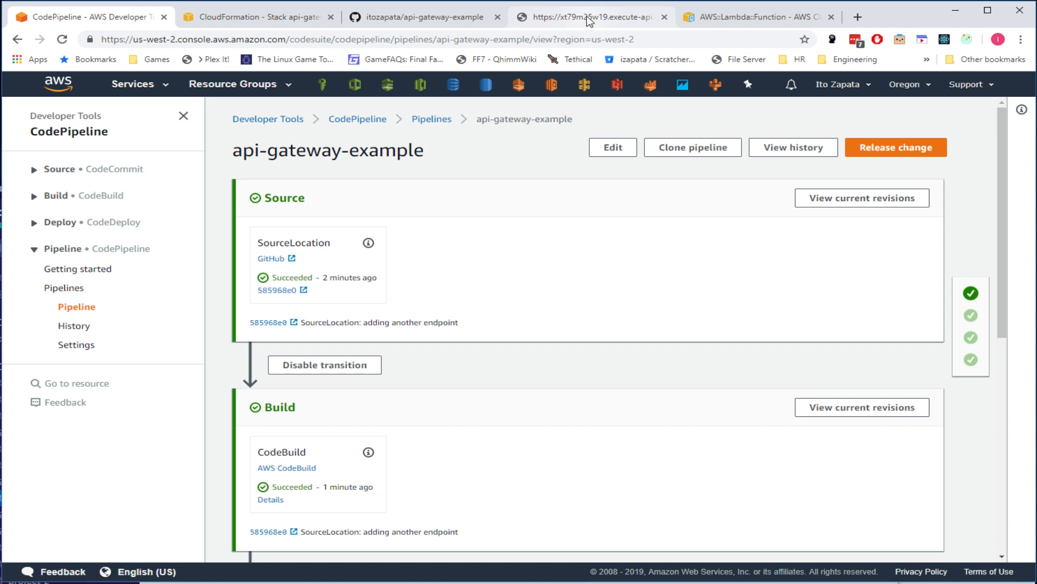
pyautogui.click(590, 18)
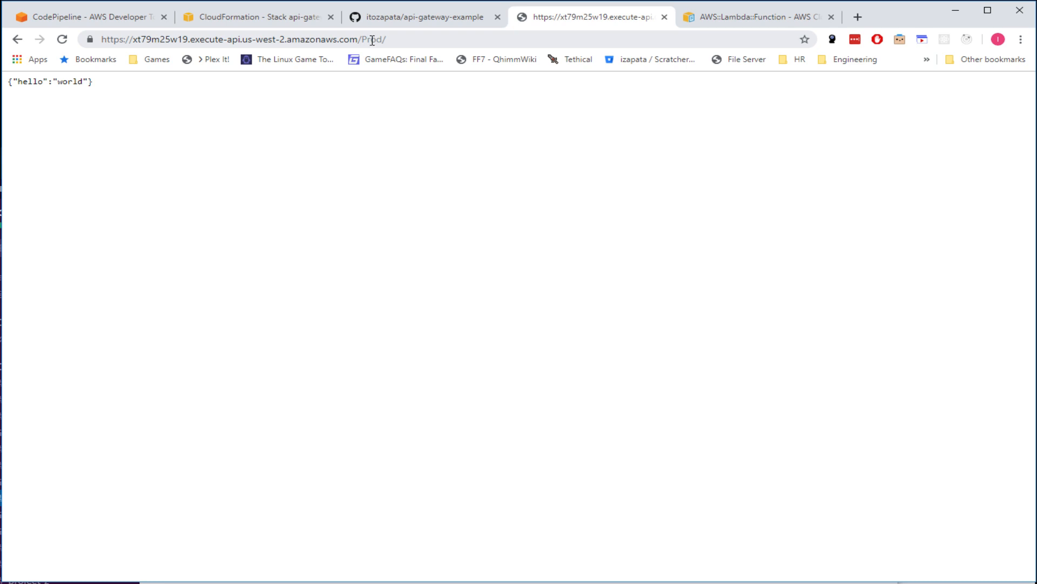
pyautogui.click(417, 22)
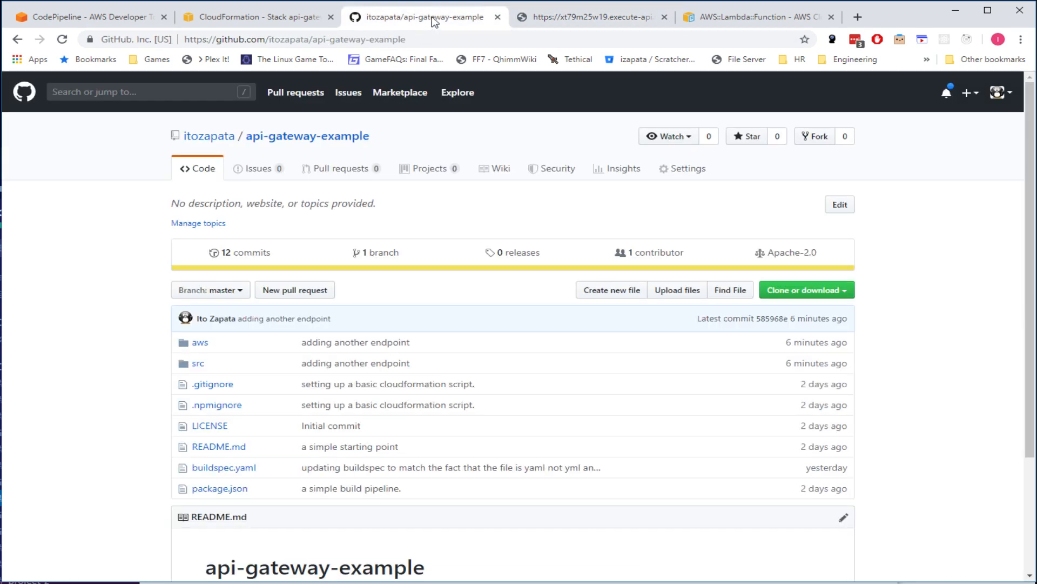
pyautogui.click(569, 22)
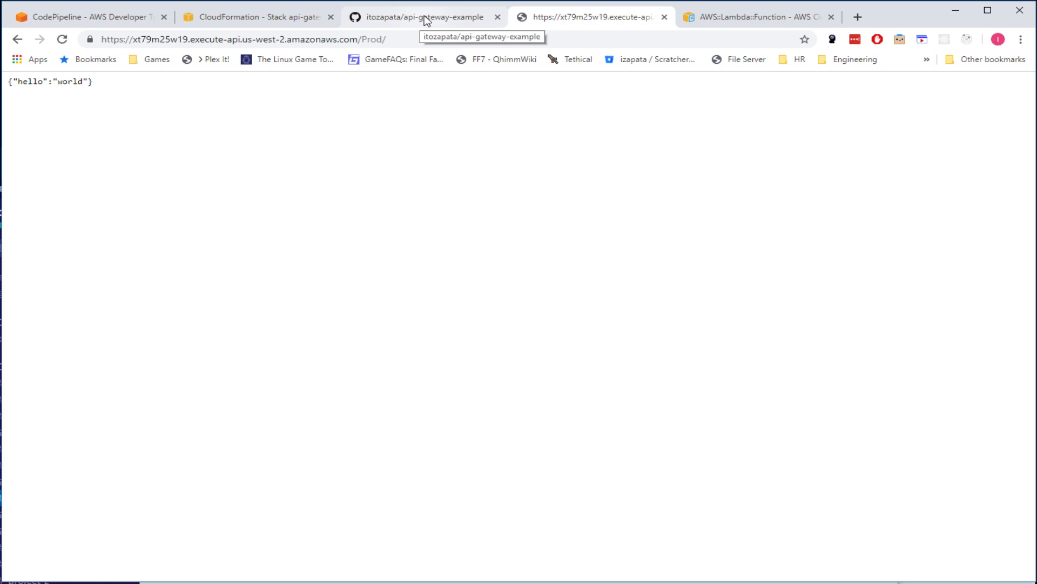
pyautogui.click(94, 19)
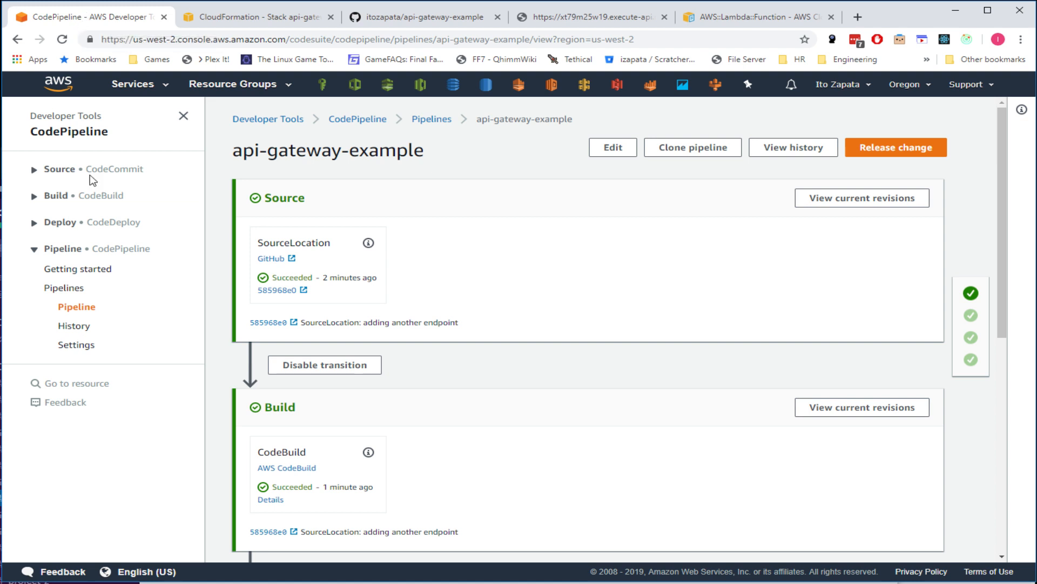
pyautogui.click(432, 22)
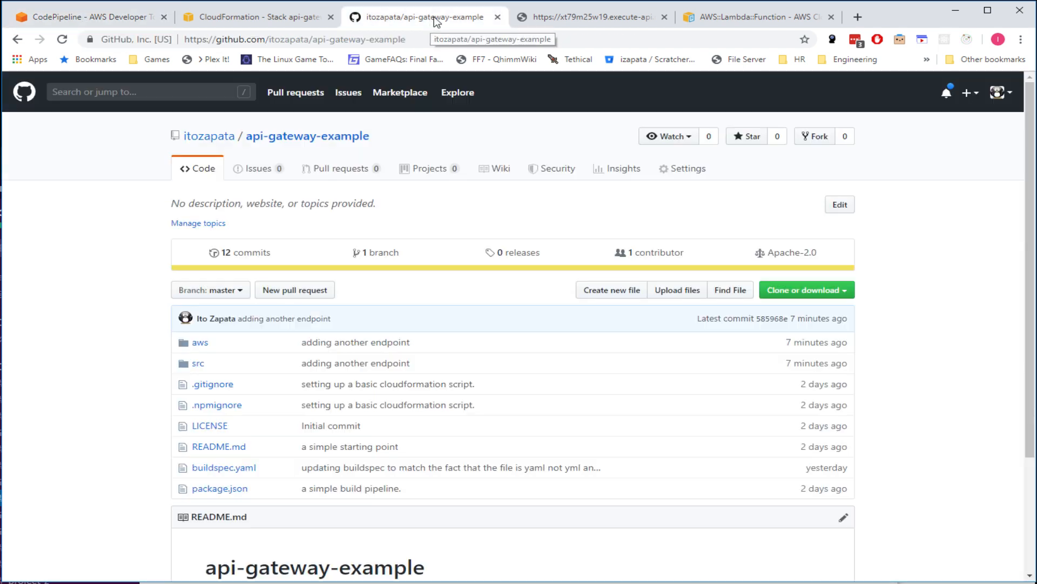
pyautogui.click(573, 19)
pyautogui.click(373, 17)
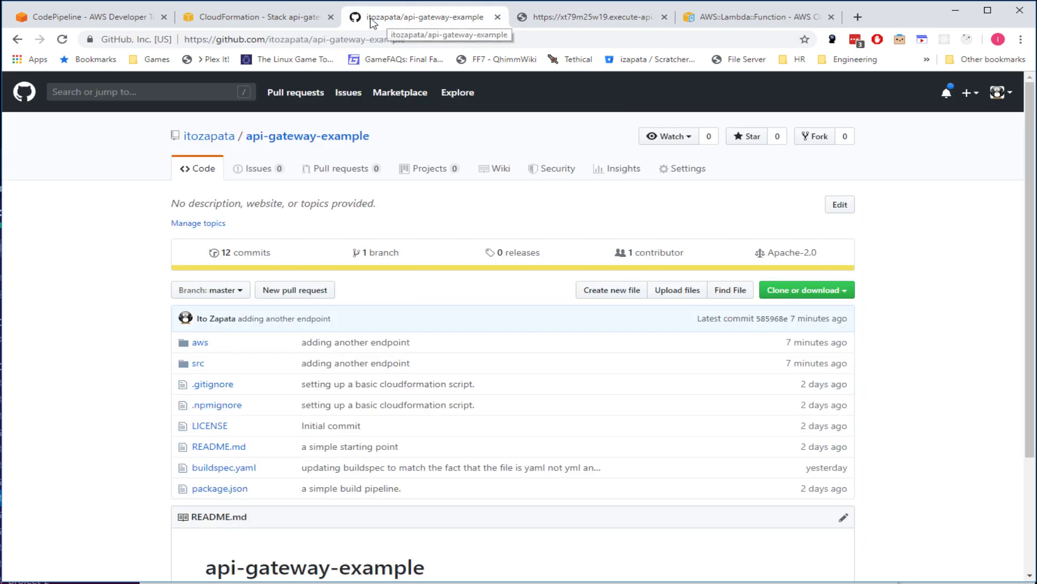
pyautogui.click(265, 17)
pyautogui.click(421, 17)
pyautogui.click(567, 18)
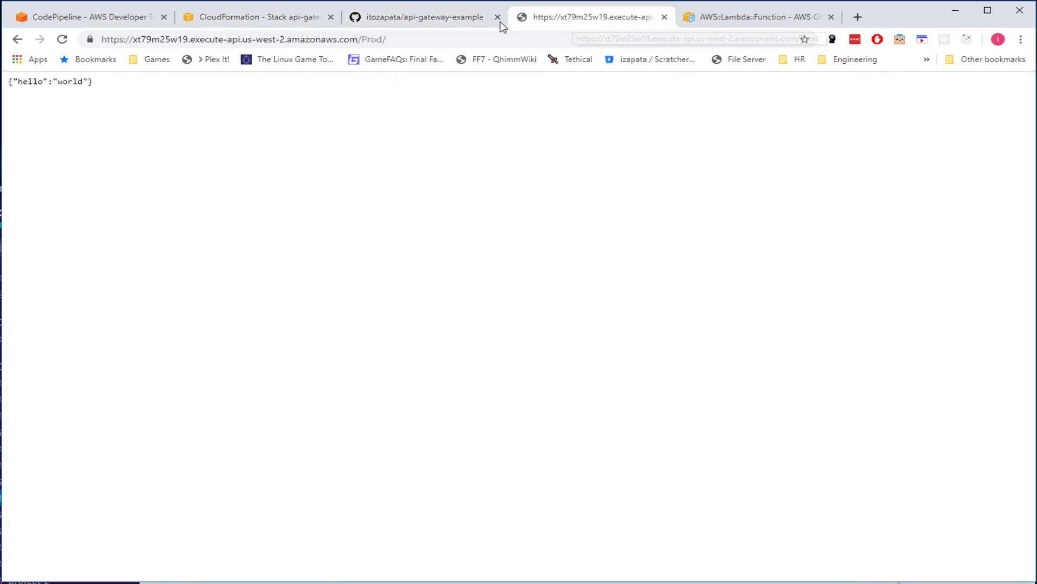
# - Examine the resources, outputs, parameters and template of the api-gateway-example stack in CloudFormation, ending on its outputs
pyautogui.click(421, 16)
pyautogui.click(252, 18)
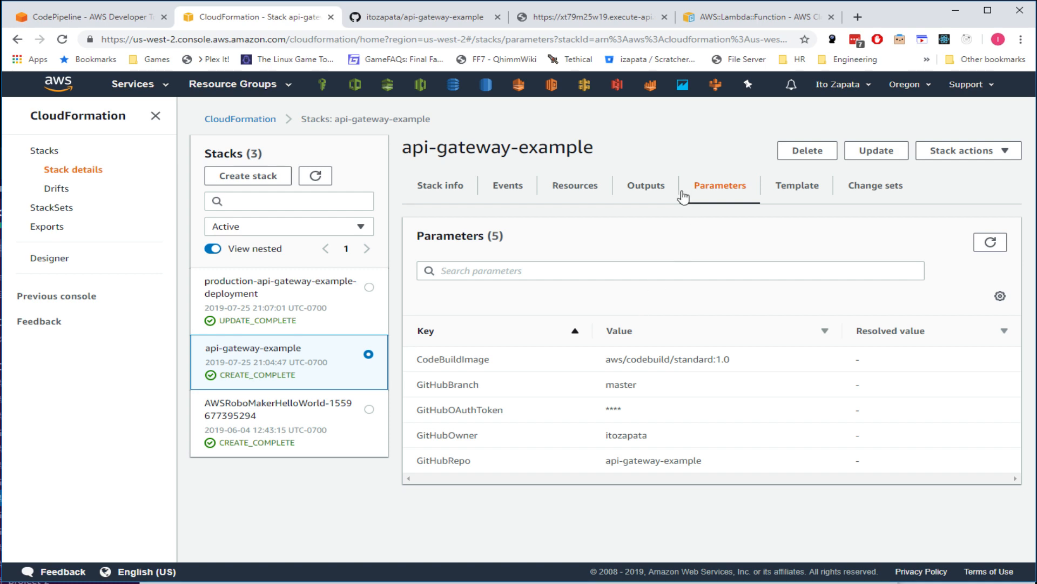
pyautogui.click(592, 190)
pyautogui.click(643, 189)
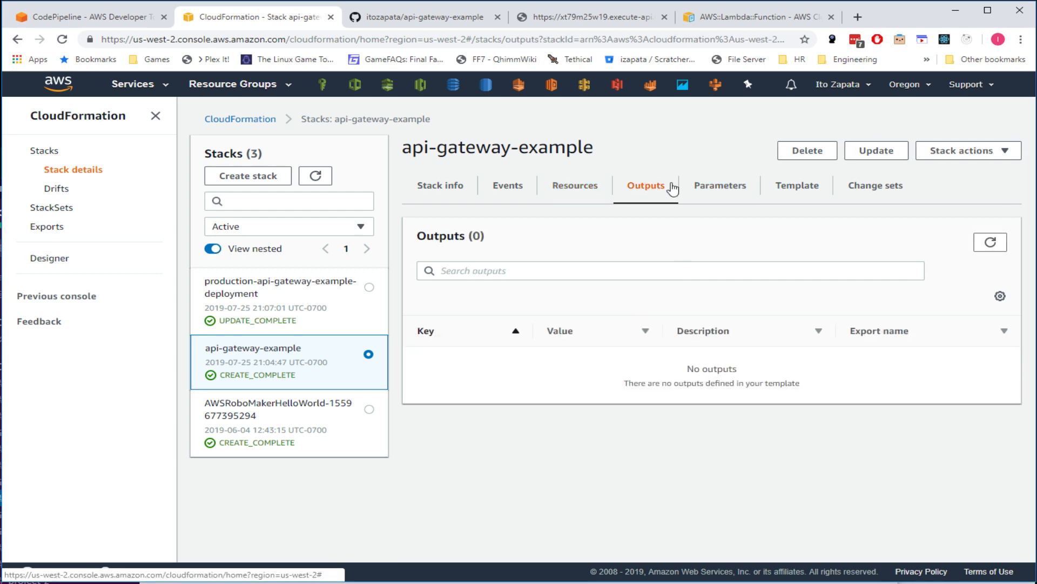
pyautogui.click(708, 191)
pyautogui.click(657, 190)
pyautogui.click(572, 189)
pyautogui.click(654, 190)
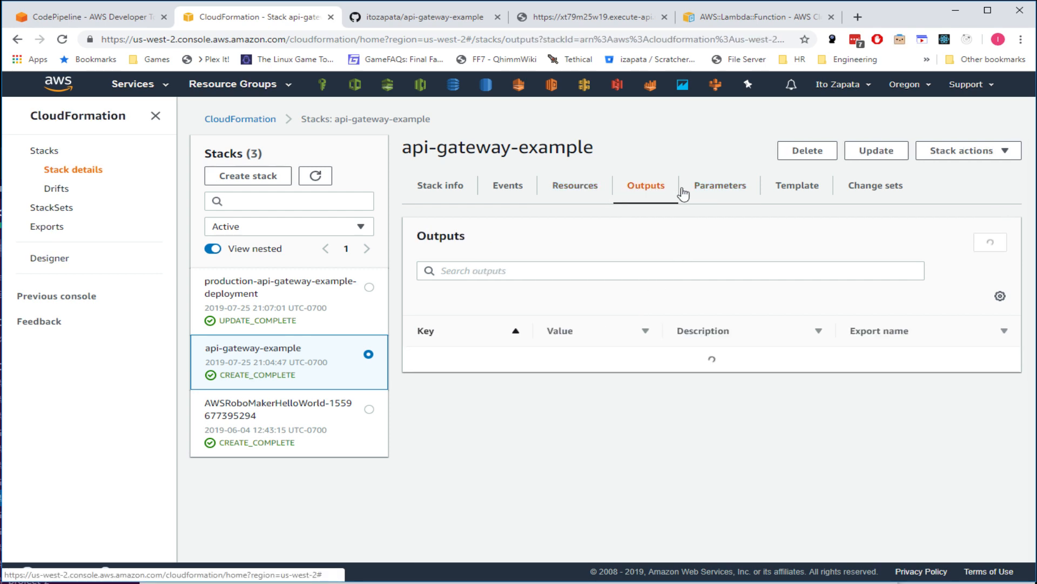
pyautogui.click(697, 189)
pyautogui.click(653, 191)
pyautogui.click(776, 187)
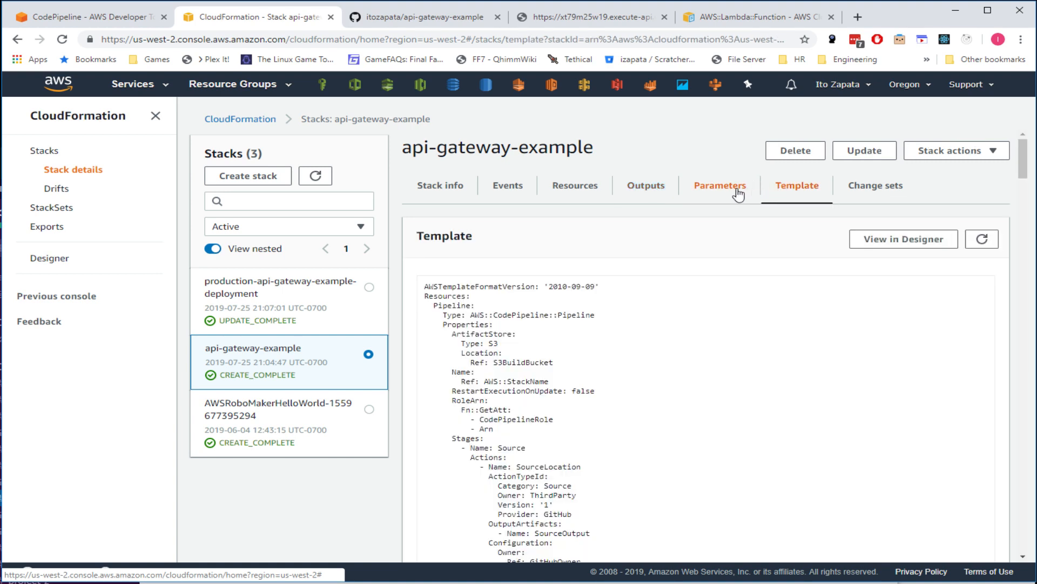
pyautogui.click(726, 193)
pyautogui.click(654, 193)
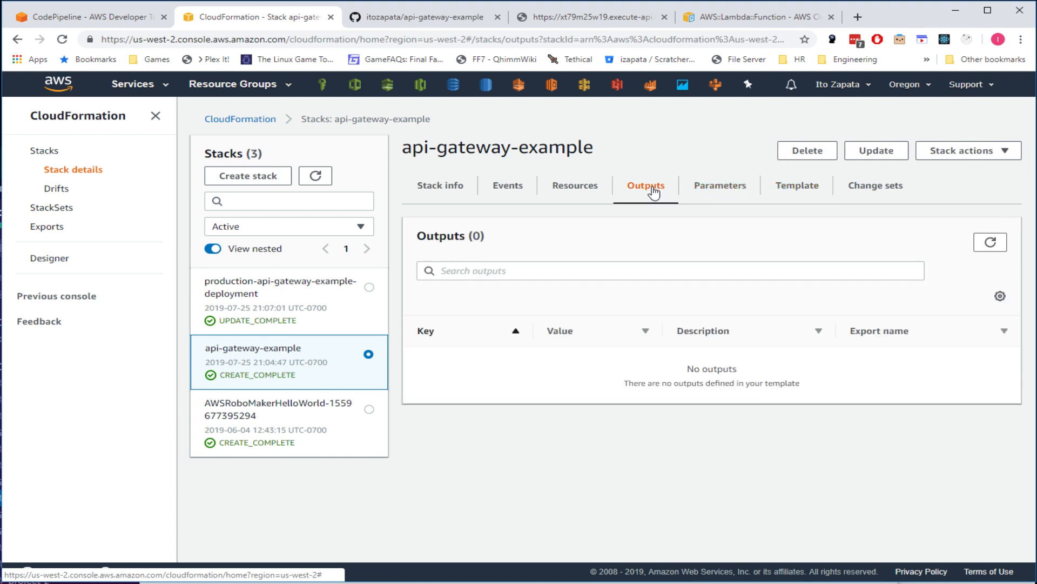
pyautogui.click(614, 23)
pyautogui.click(441, 22)
pyautogui.click(290, 22)
pyautogui.click(424, 20)
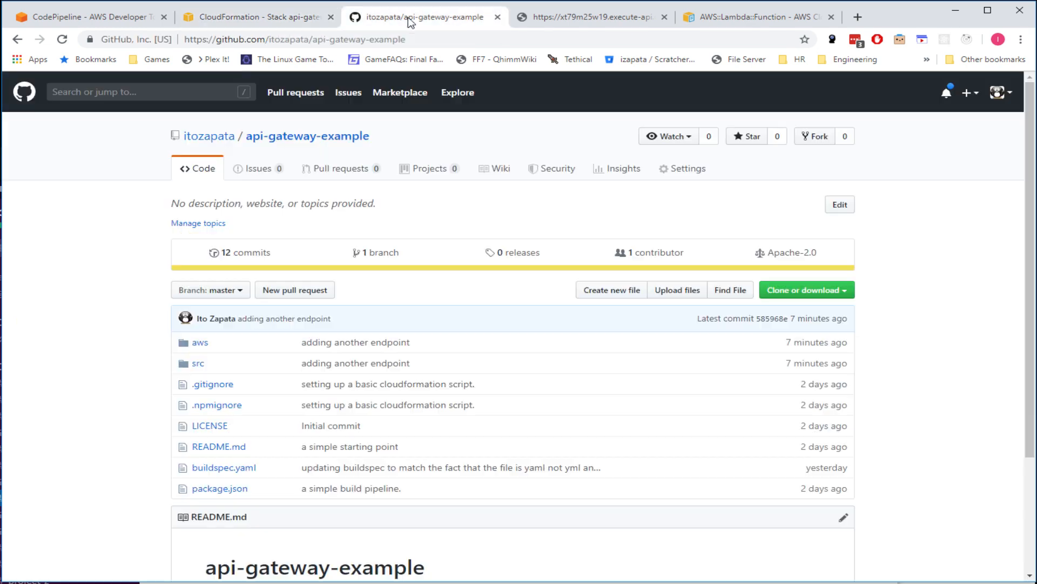
pyautogui.click(557, 23)
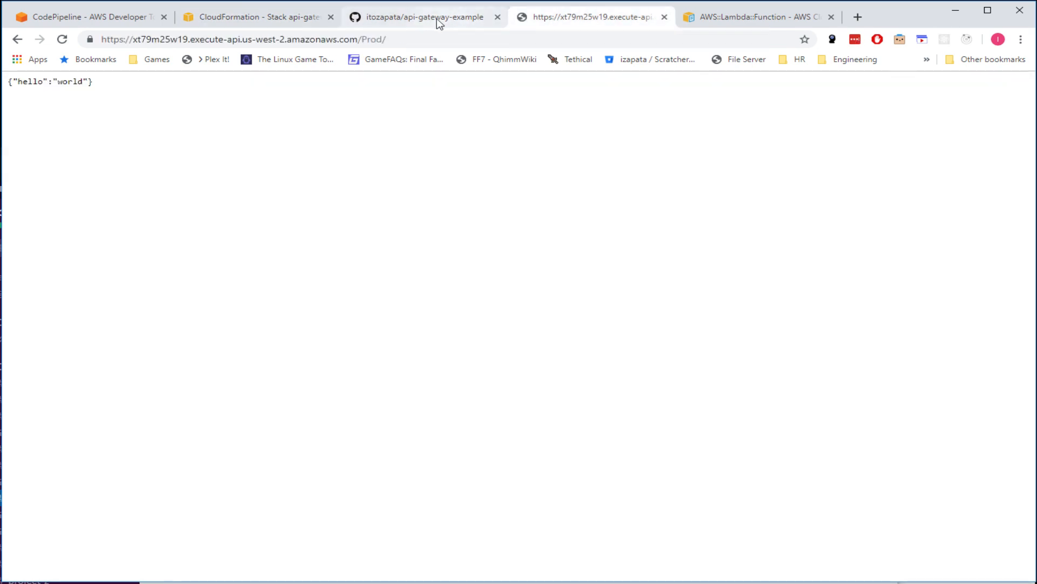
pyautogui.click(438, 22)
pyautogui.click(540, 21)
pyautogui.click(444, 21)
pyautogui.click(561, 23)
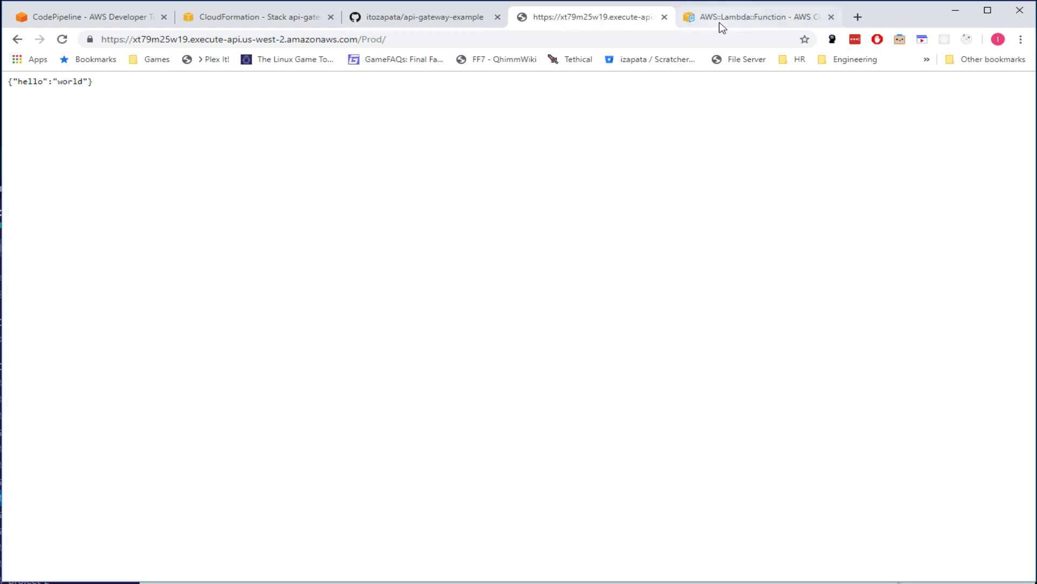
pyautogui.click(721, 24)
pyautogui.click(589, 20)
pyautogui.click(466, 14)
pyautogui.click(569, 16)
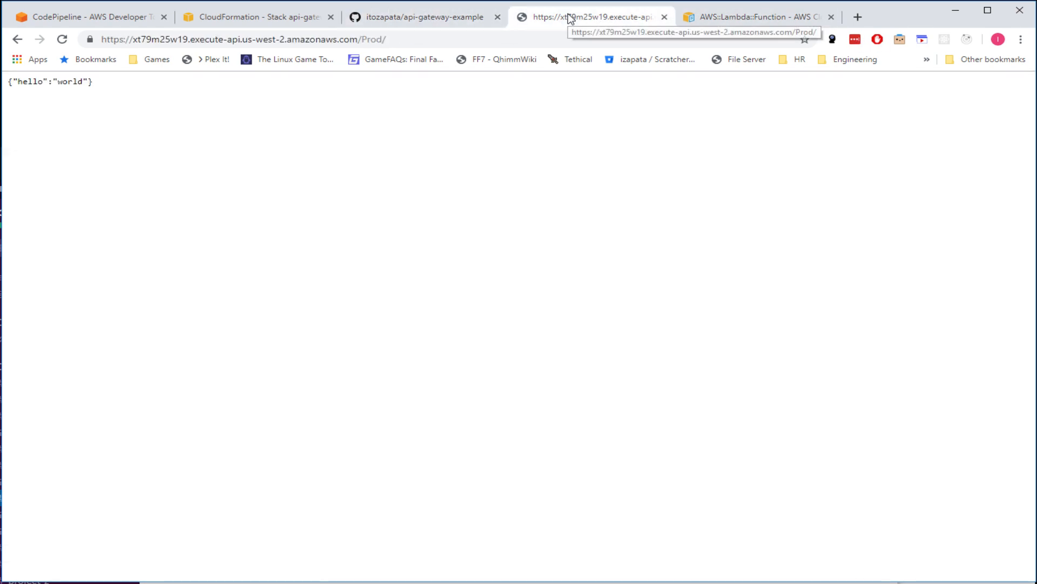
pyautogui.click(221, 8)
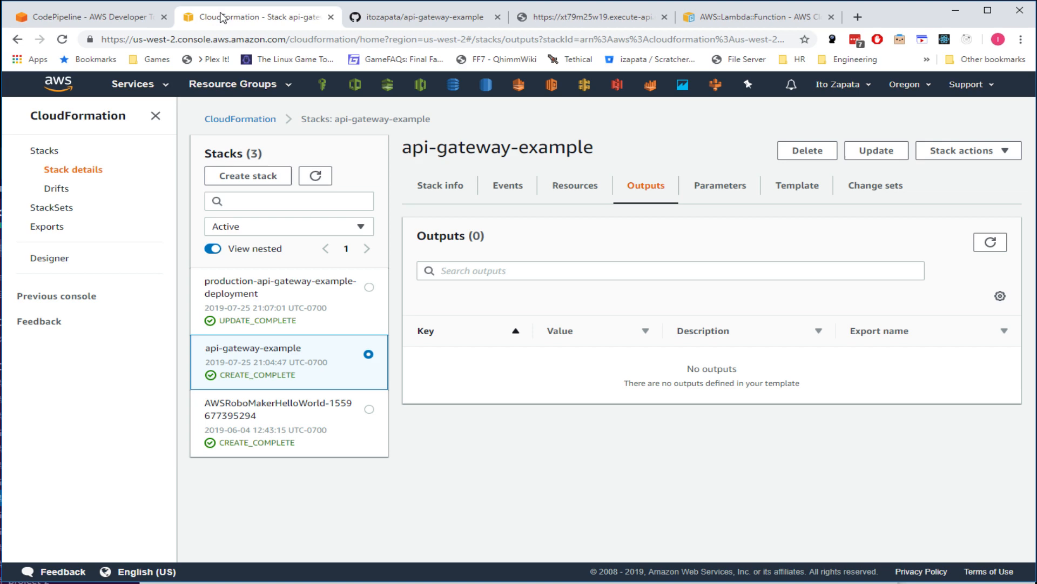
pyautogui.click(107, 18)
pyautogui.click(261, 18)
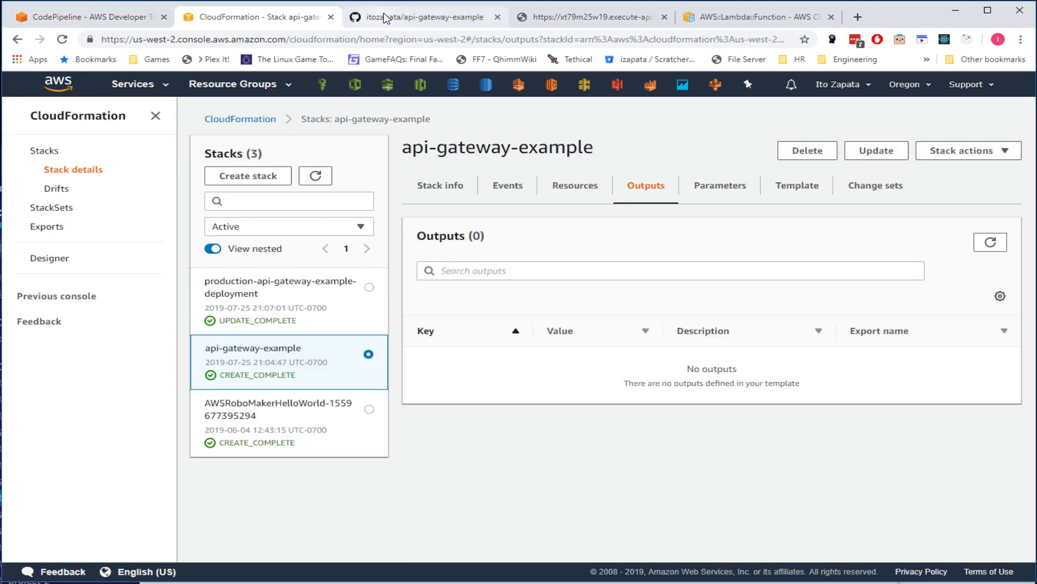
pyautogui.click(430, 21)
pyautogui.click(549, 19)
pyautogui.click(456, 20)
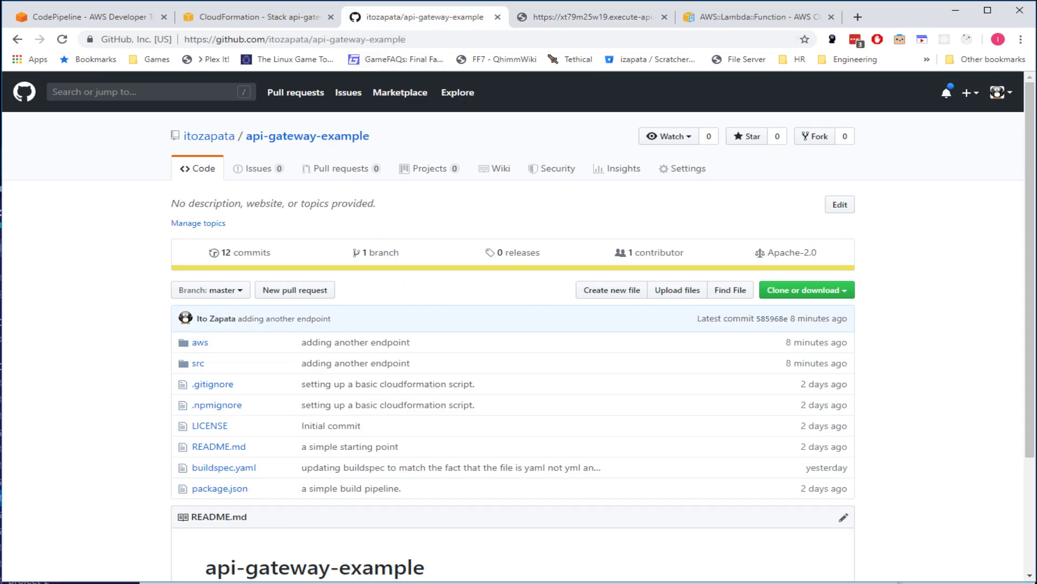
# - Show the outputs of the production-api-gateway-example-deployment stack in CloudFormation
pyautogui.click(259, 22)
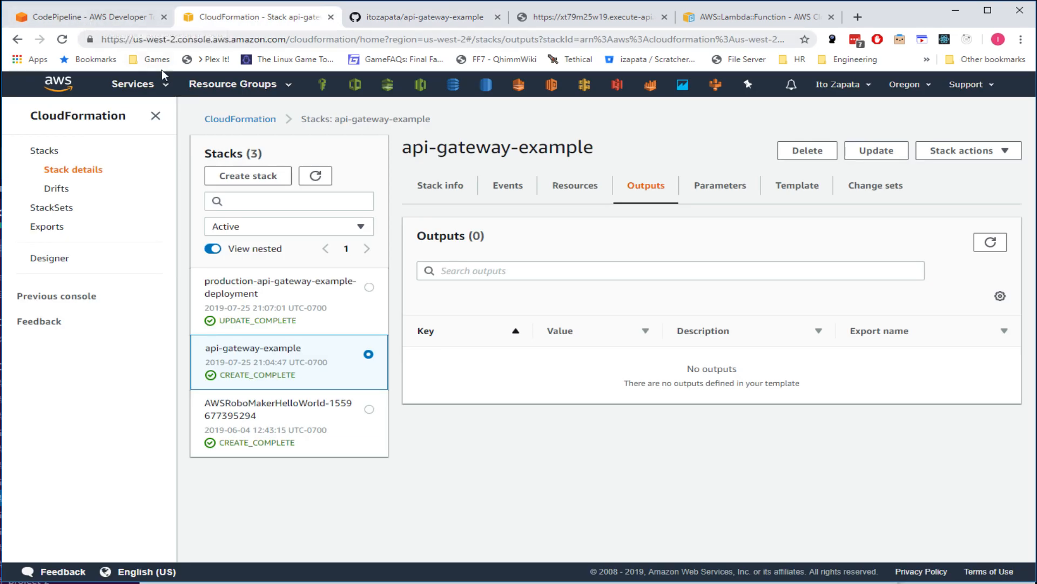
pyautogui.click(359, 307)
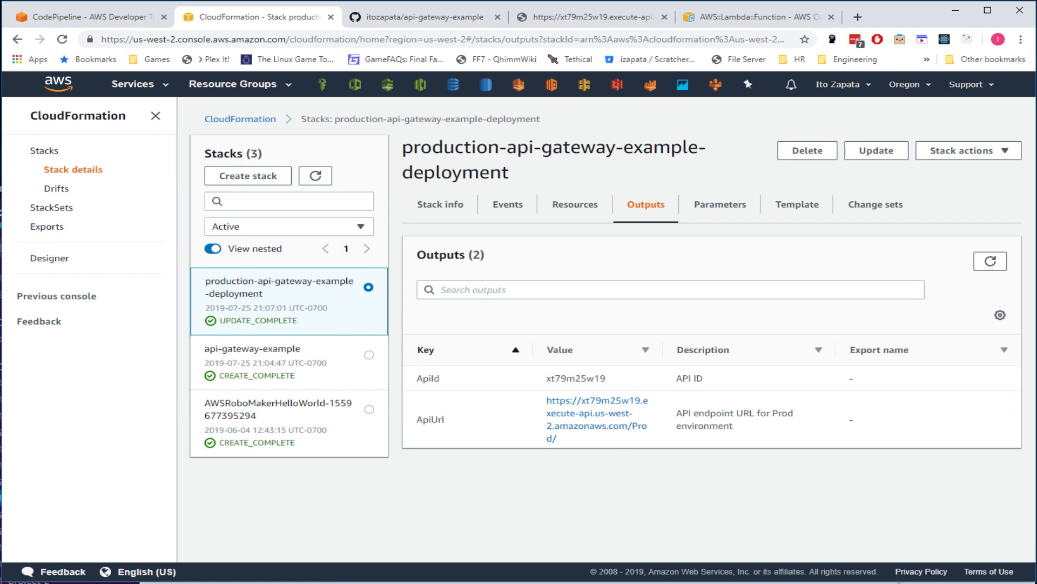
pyautogui.click(424, 18)
# - Reload the deployed API's Prod endpoint and request its /Prod/user path
pyautogui.click(593, 17)
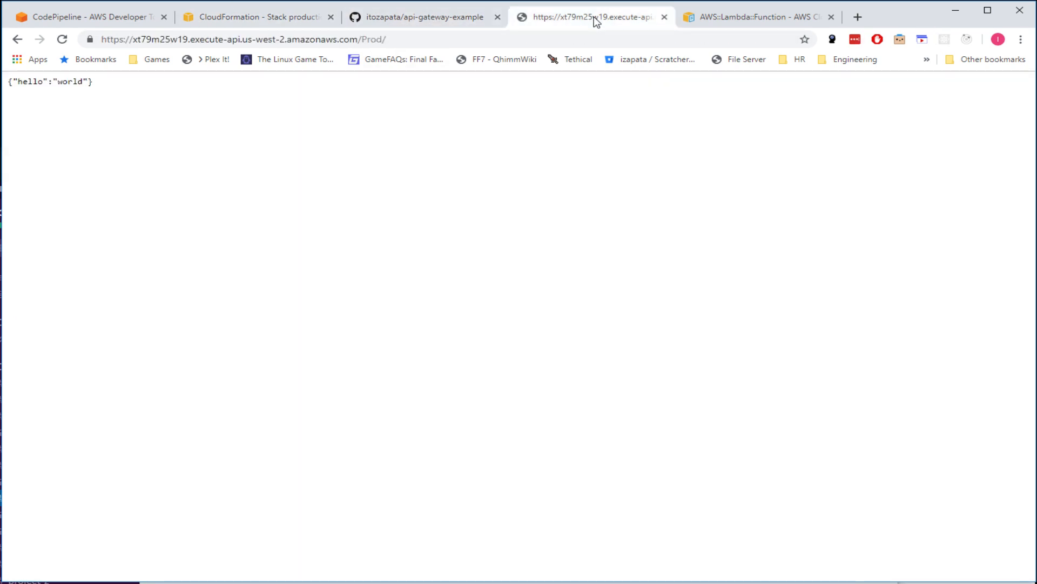
pyautogui.click(62, 39)
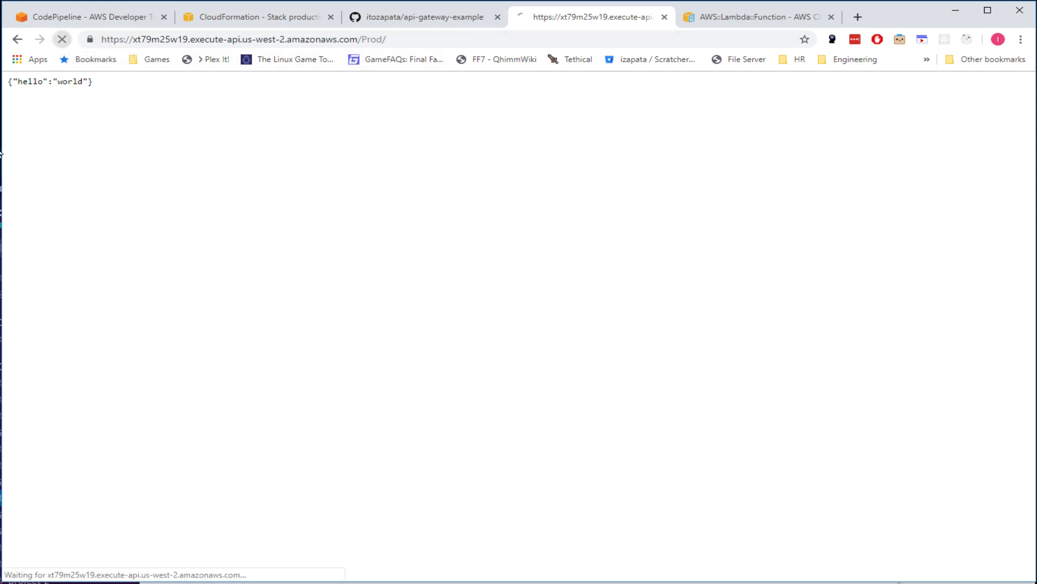
pyautogui.click(439, 38)
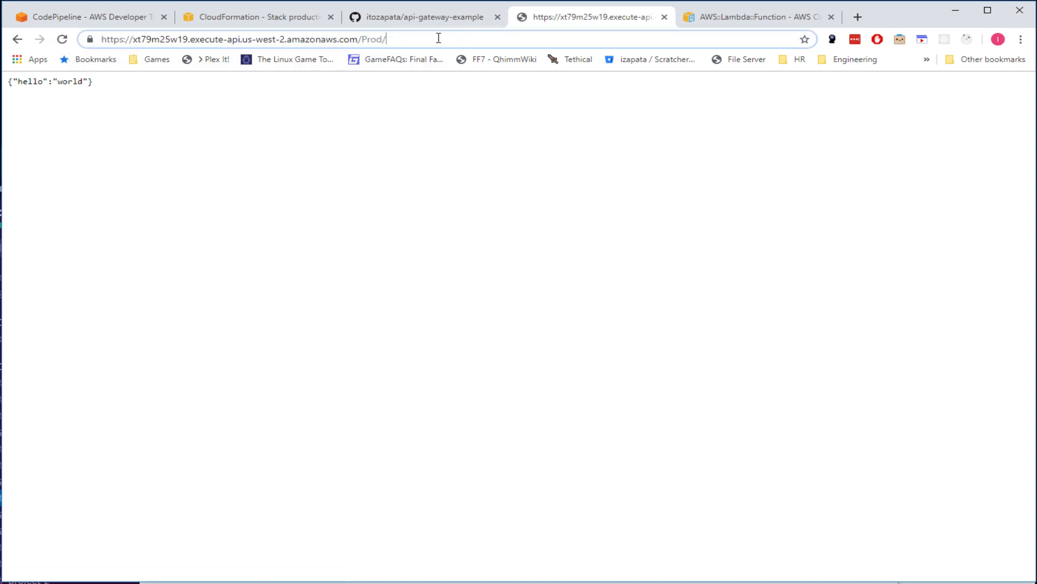
pyautogui.write('user')
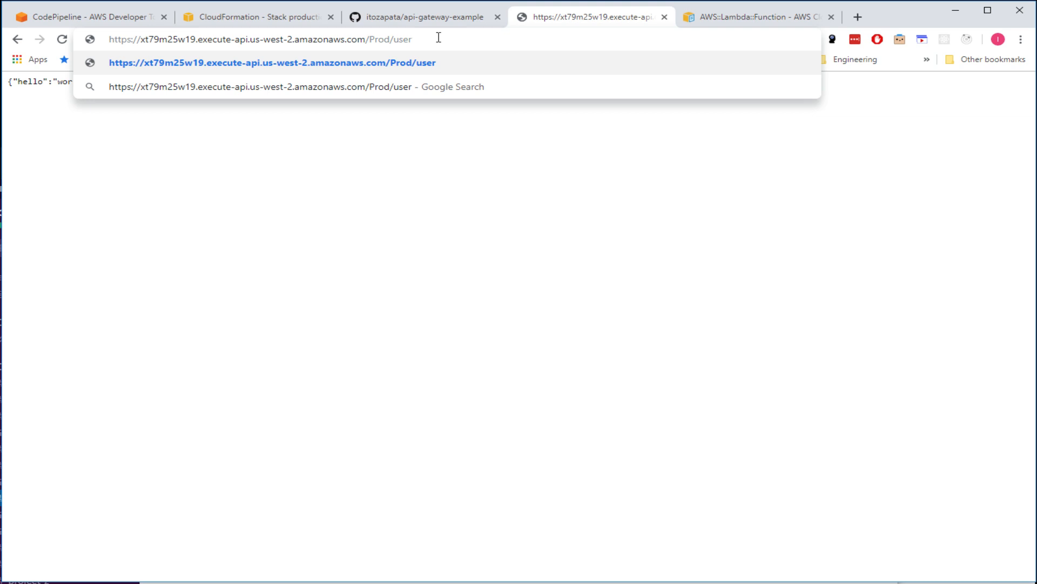
pyautogui.press('Return')
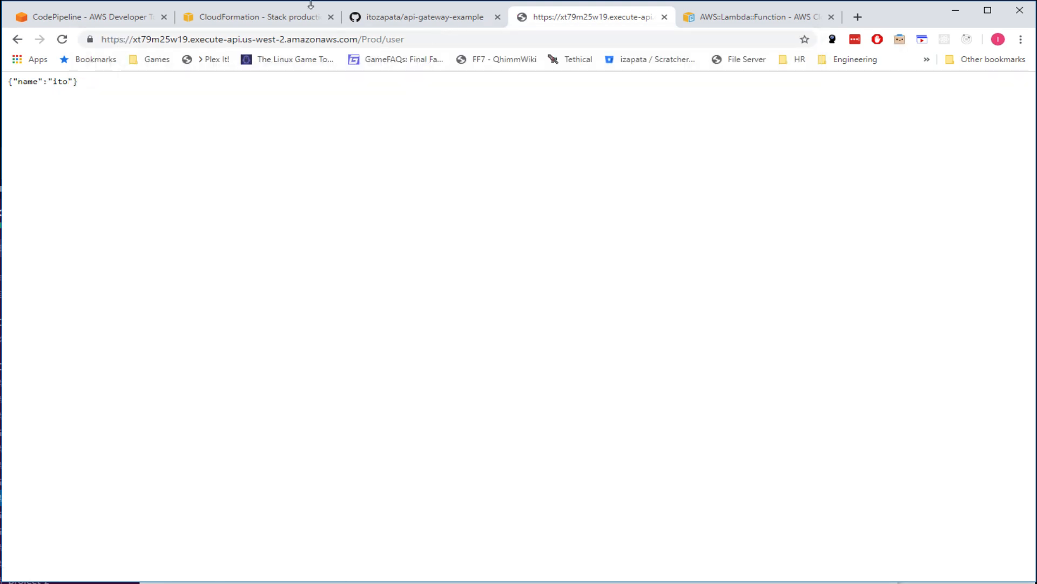
# - Reload the /user endpoint, highlight its JSON response and clear the highlight
pyautogui.click(62, 39)
pyautogui.moveTo(79, 81); pyautogui.dragTo(11, 91)
pyautogui.click(136, 128)
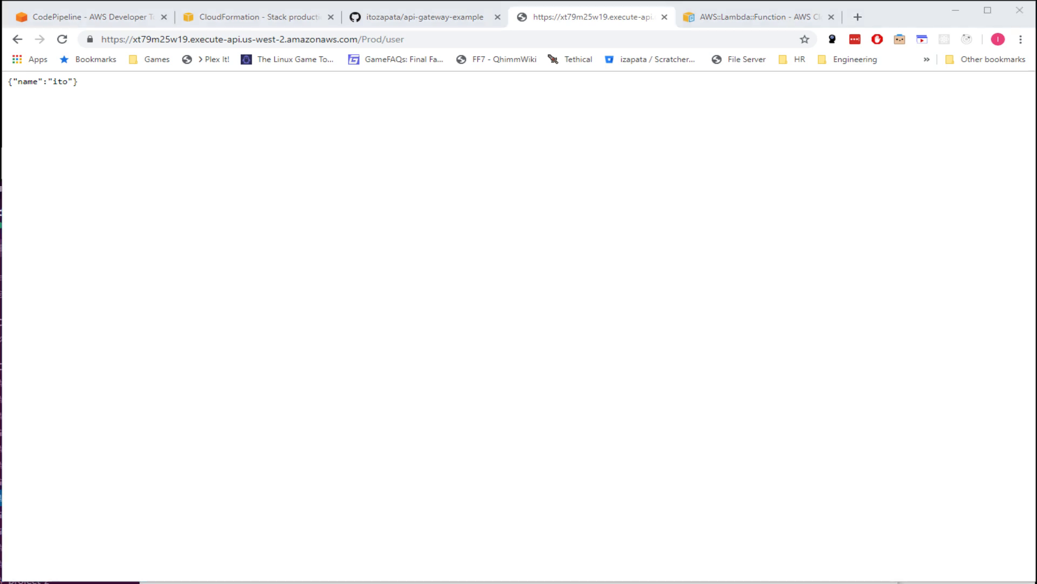
# - Switch to WebStorm and highlight serverless.yaml from its Resources section down into the Outputs section
pyautogui.hotkey('alt', 'Tab')
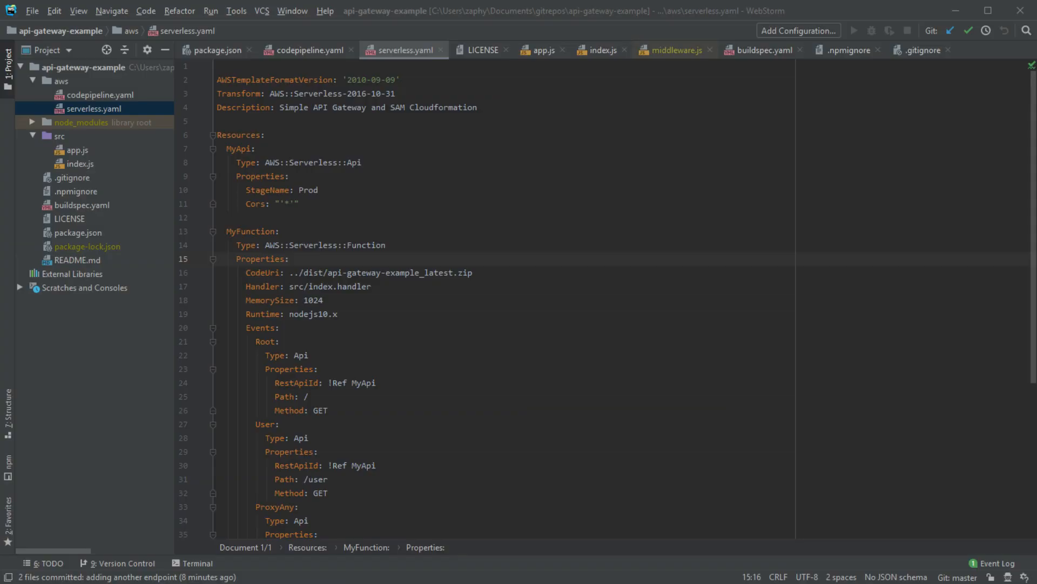
pyautogui.moveTo(246, 134); pyautogui.dragTo(446, 422)
pyautogui.scroll(4, 447, 424)
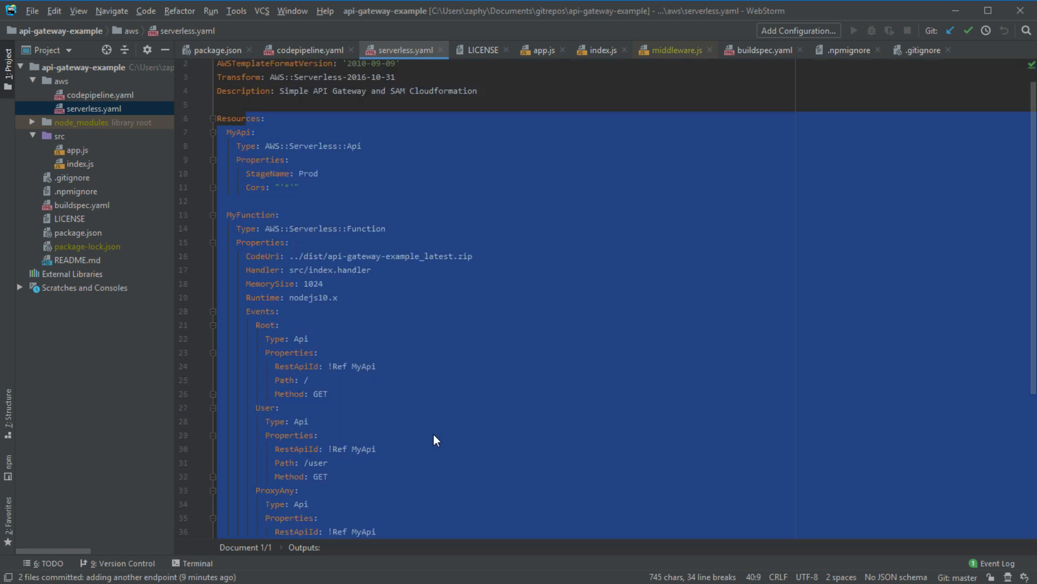
# - Review the resources and outputs in serverless.yaml, opening codepipeline.yaml briefly and returning to serverless.yaml
pyautogui.scroll(-3, 326, 251)
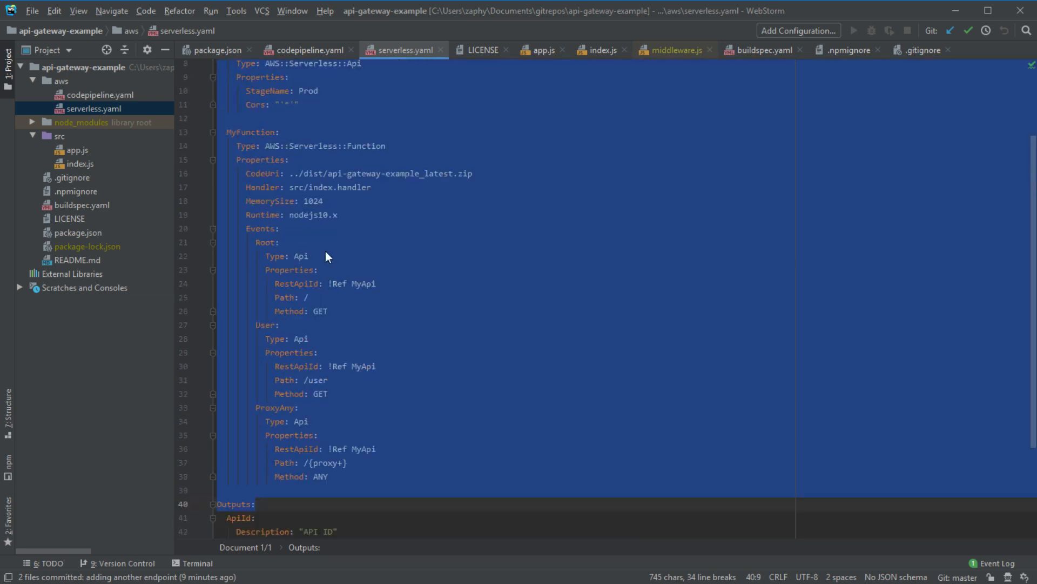
pyautogui.scroll(2, 319, 205)
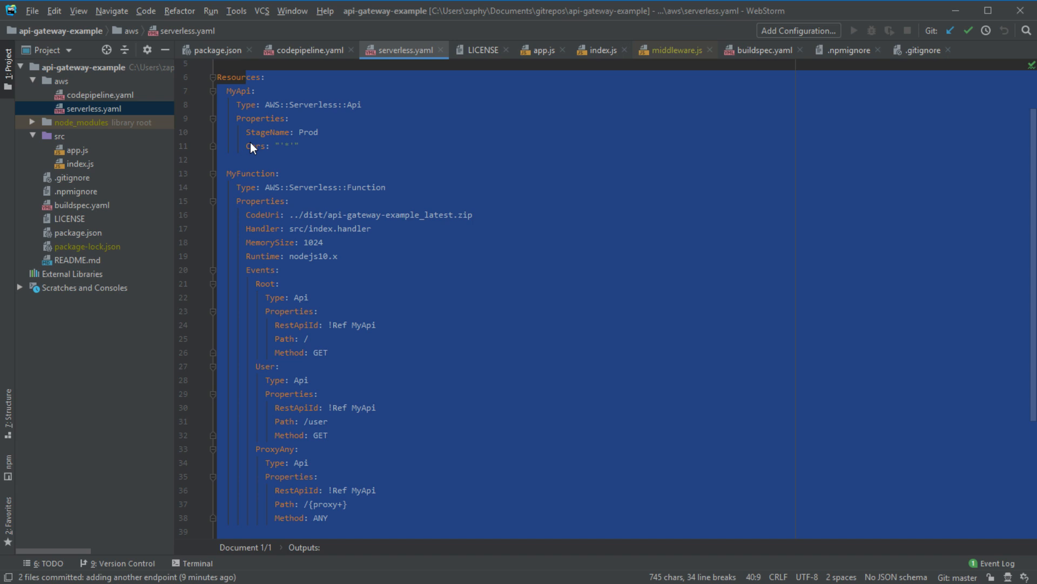
pyautogui.doubleClick(89, 93)
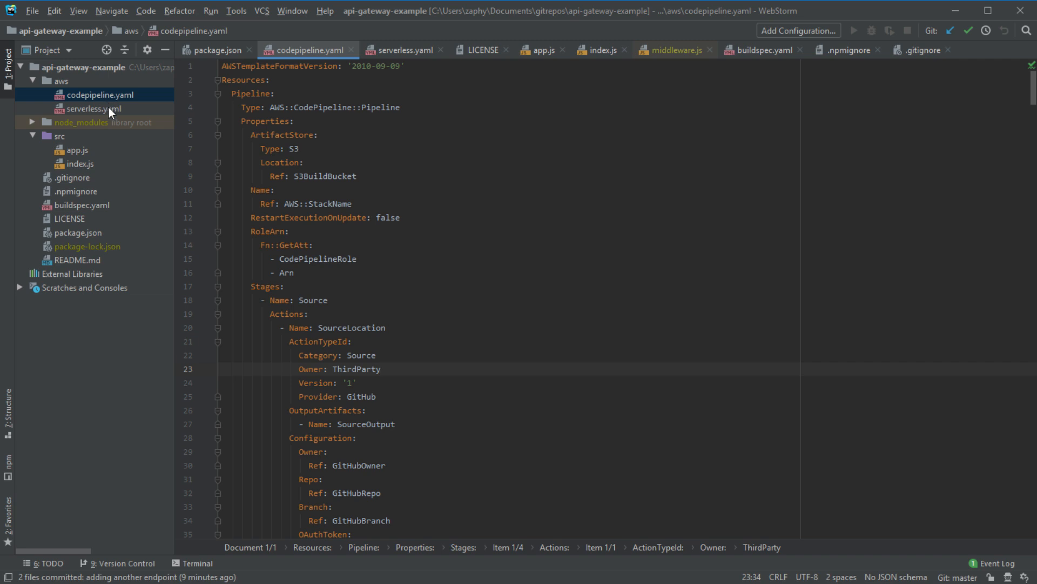
pyautogui.doubleClick(108, 107)
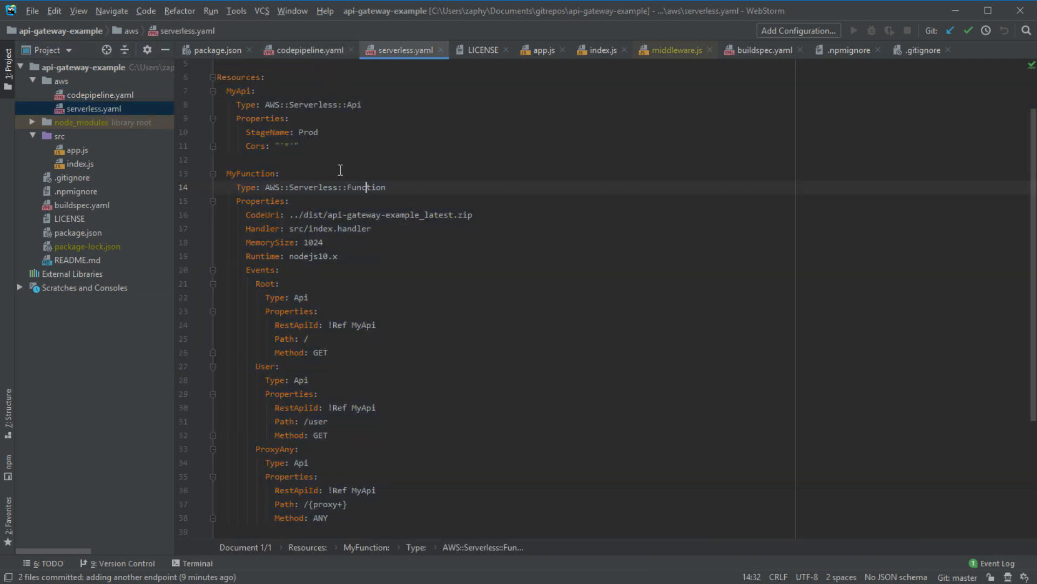
pyautogui.scroll(-2, 284, 109)
pyautogui.scroll(2, 273, 153)
pyautogui.scroll(-4, 270, 216)
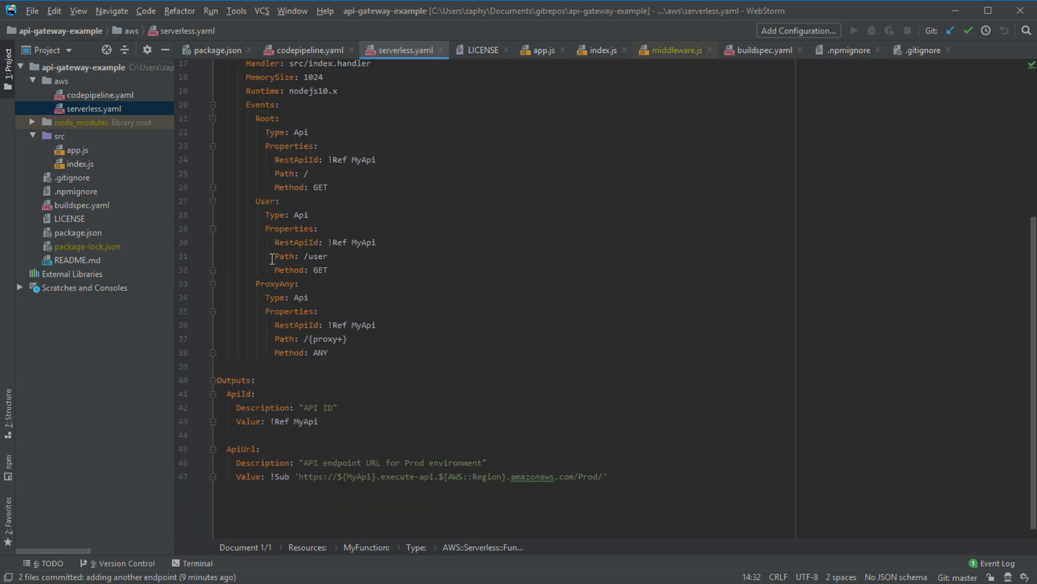
# - Add a Database resource with Type AWS::DAtabaser:: on a new line above the Outputs section of serverless.yaml
pyautogui.click(350, 373)
pyautogui.press('Return')
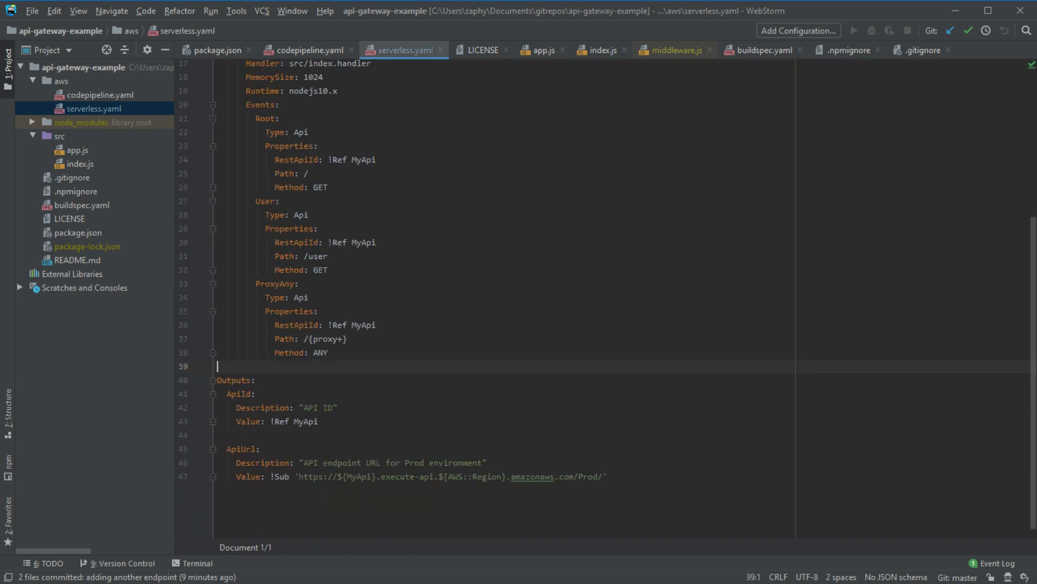
pyautogui.press('Tab')
pyautogui.write('Database:')
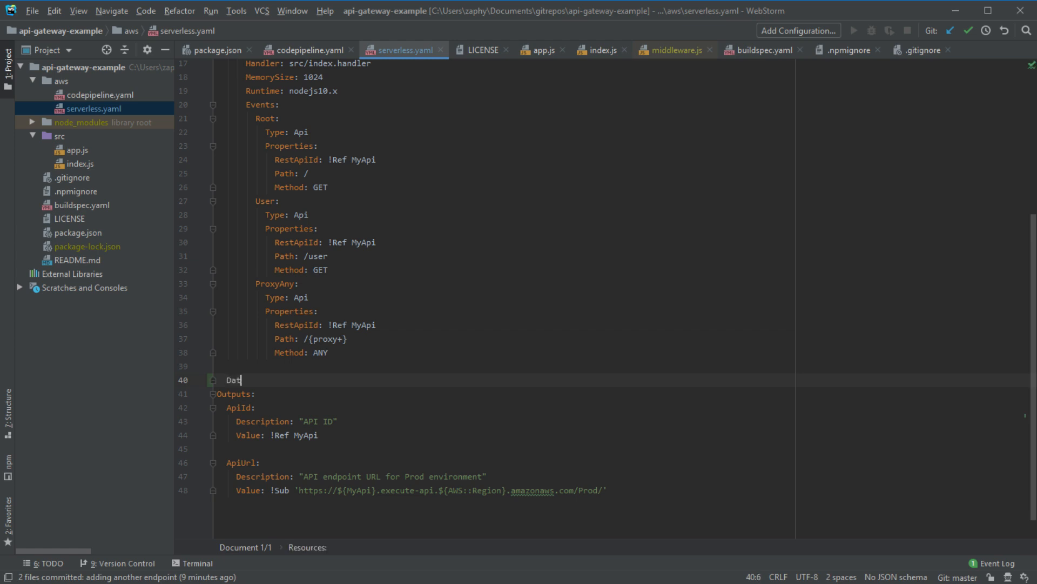
pyautogui.press('Return')
pyautogui.write('T')
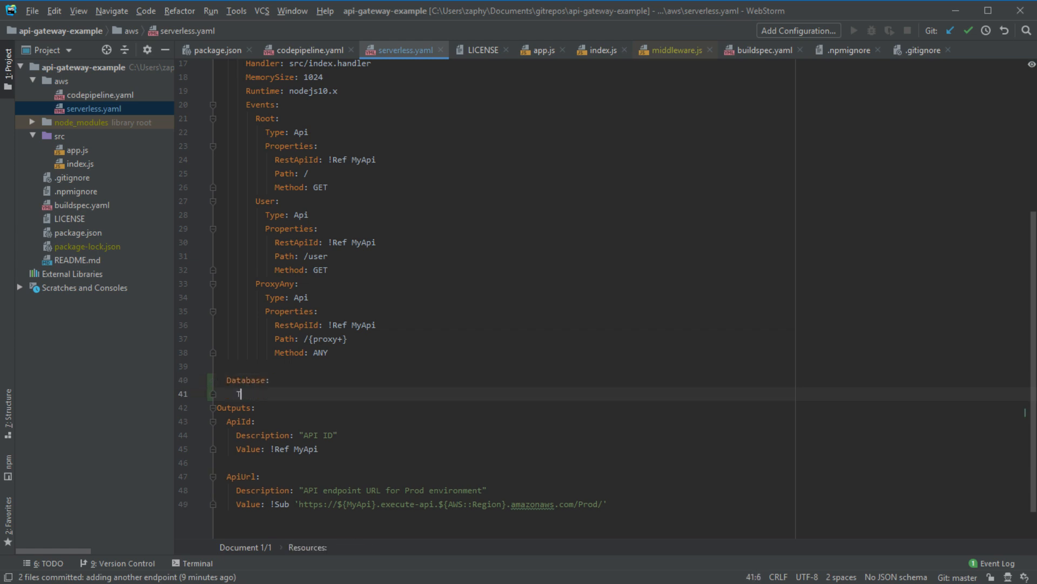
pyautogui.write('ype: AWS::')
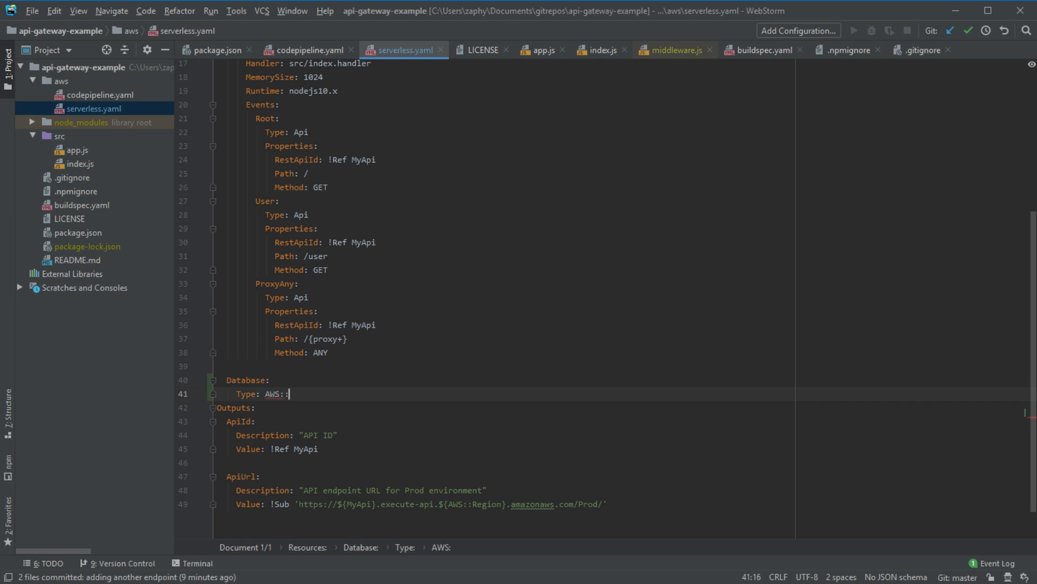
pyautogui.write('DAtabaser::')
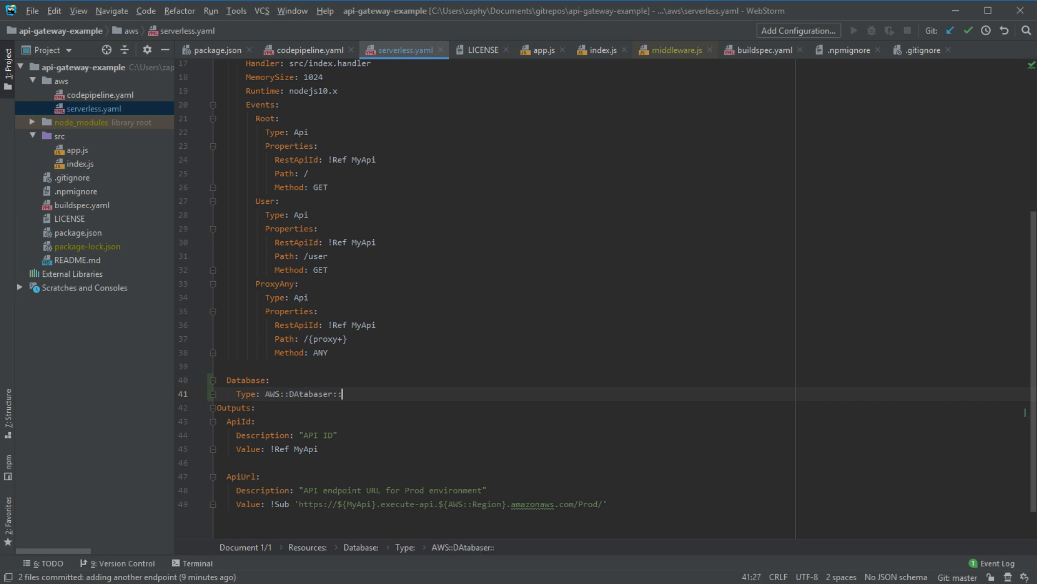
# - Delete the unfinished Database resource and its Type line from serverless.yaml
pyautogui.hotkey('shift', 'Home')
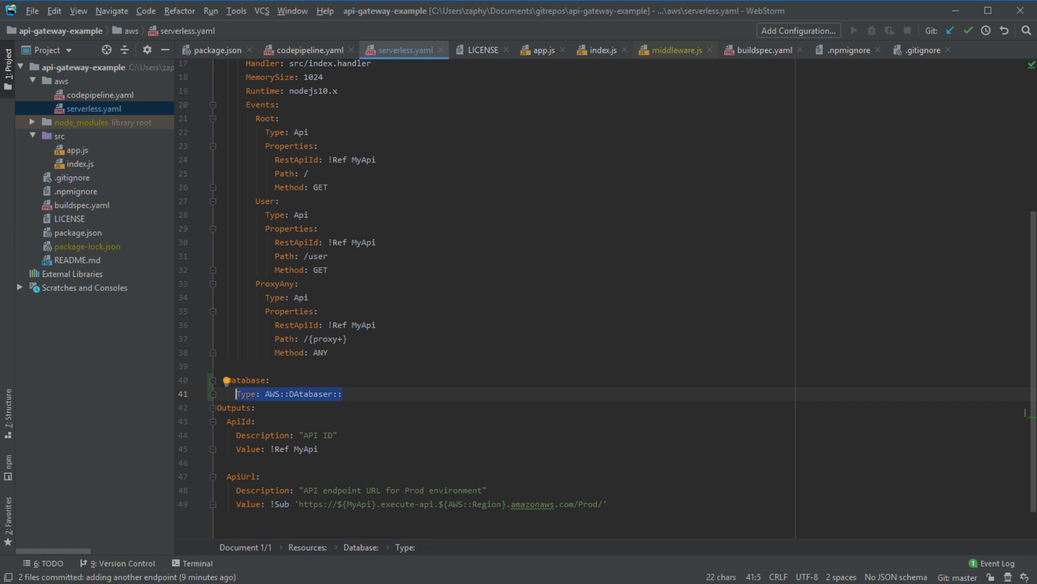
pyautogui.hotkey('shift', 'Up')
pyautogui.hotkey('shift', 'Up')
pyautogui.press('BackSpace')
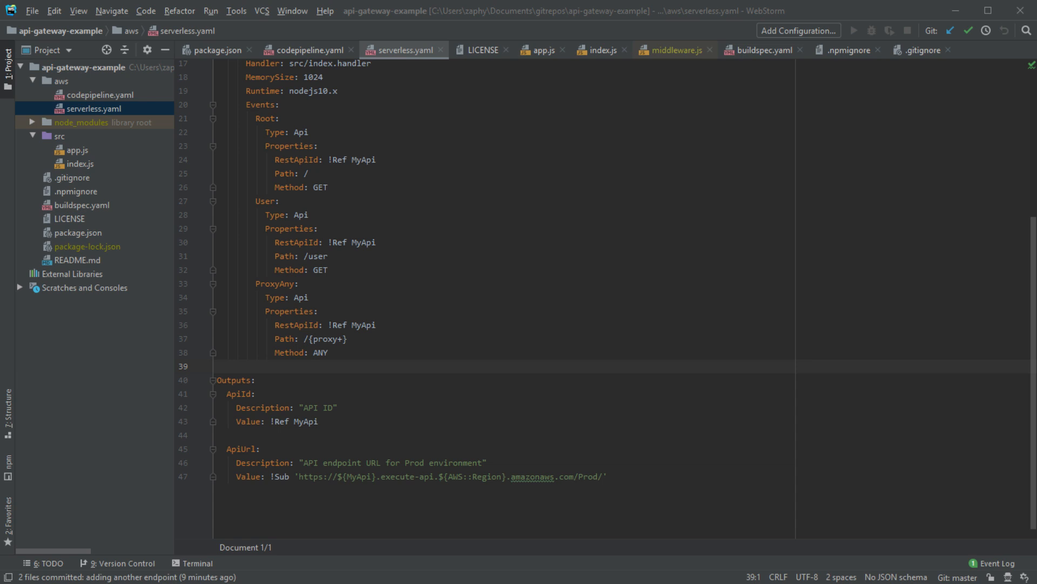
# - Copy MyApi's type AWS::Serverless::Api from serverless.yaml, switch to Chrome and search Google for it in the Lambda documentation tab
pyautogui.click(844, 296)
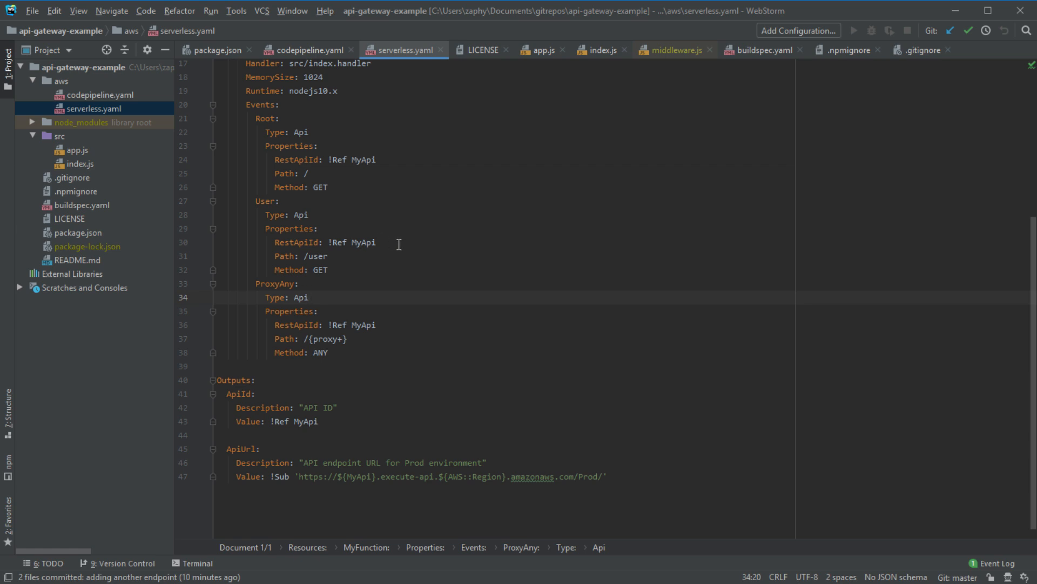
pyautogui.scroll(5, 384, 243)
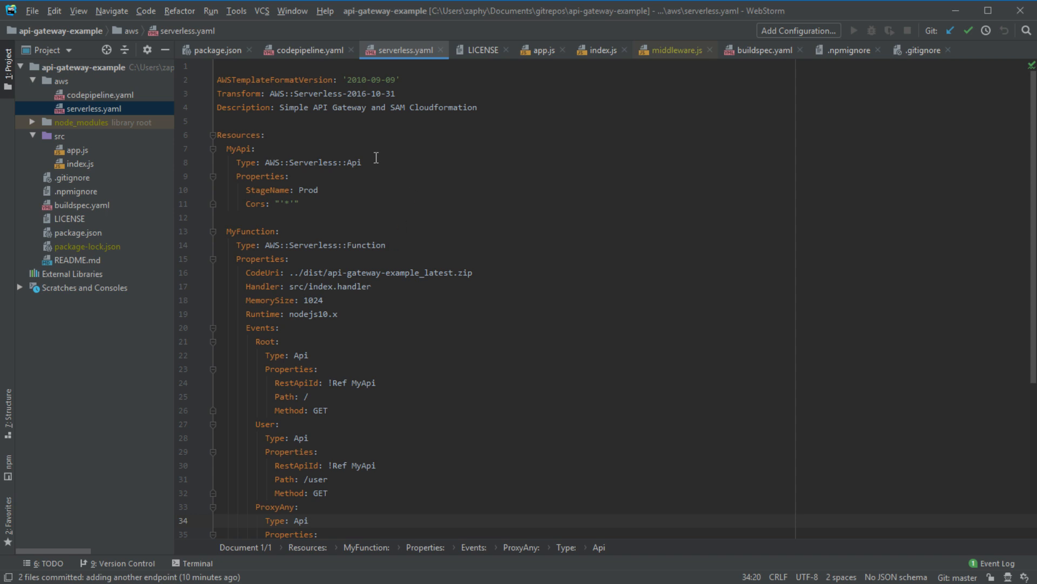
pyautogui.moveTo(363, 162); pyautogui.dragTo(264, 162)
pyautogui.hotkey('ctrl', 'c')
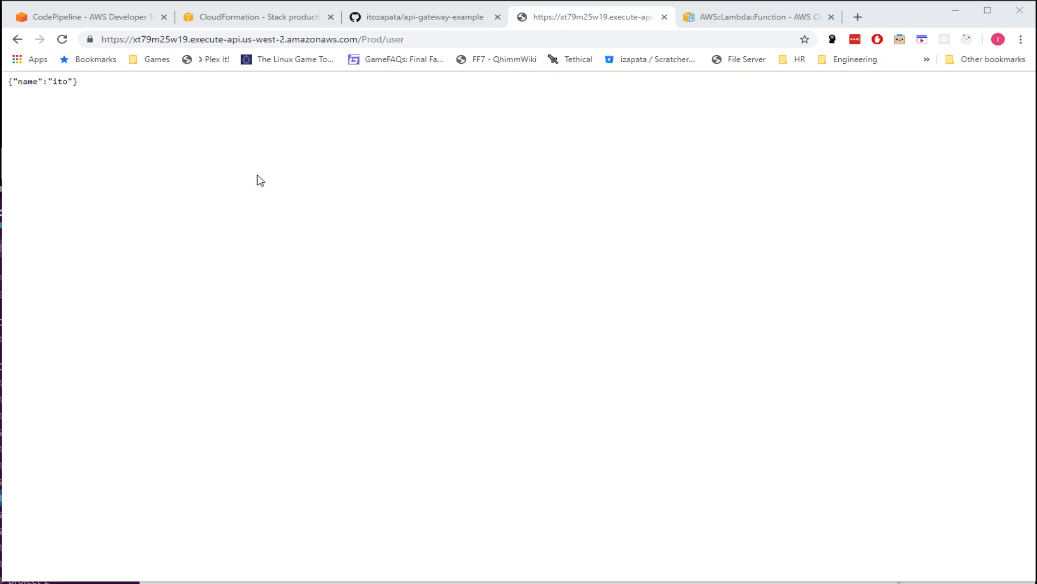
pyautogui.click(809, 21)
pyautogui.click(673, 36)
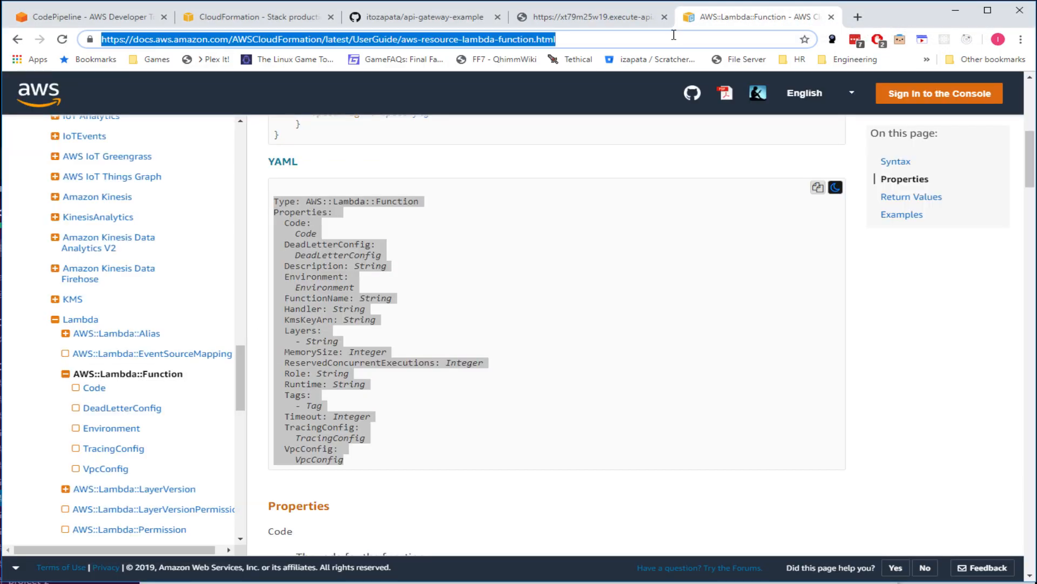
pyautogui.hotkey('ctrl', 'v')
pyautogui.press('Return')
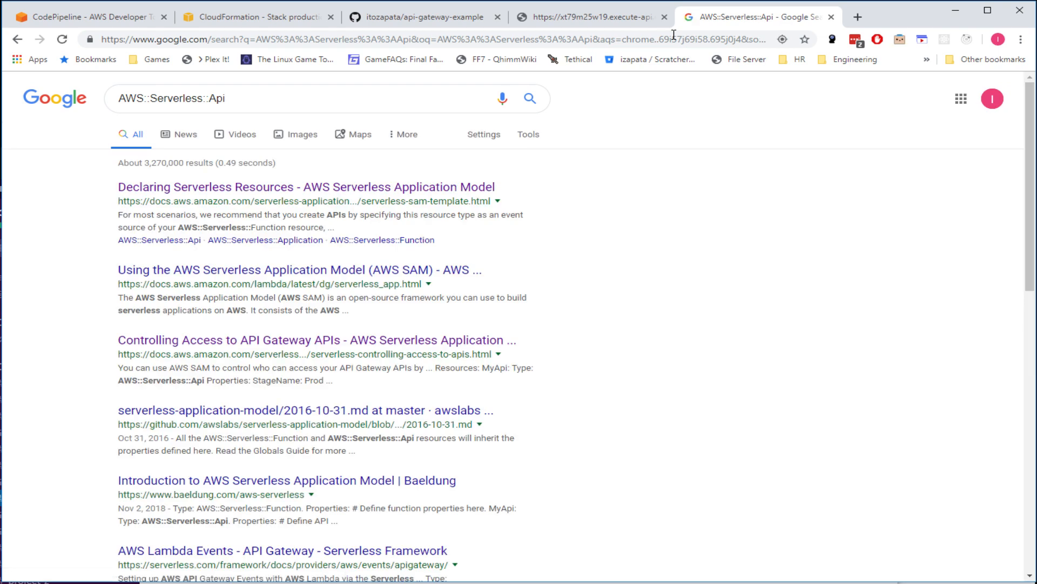
# - Refine the Google search to AWS::Serverless::Api cloudformation
pyautogui.click(358, 93)
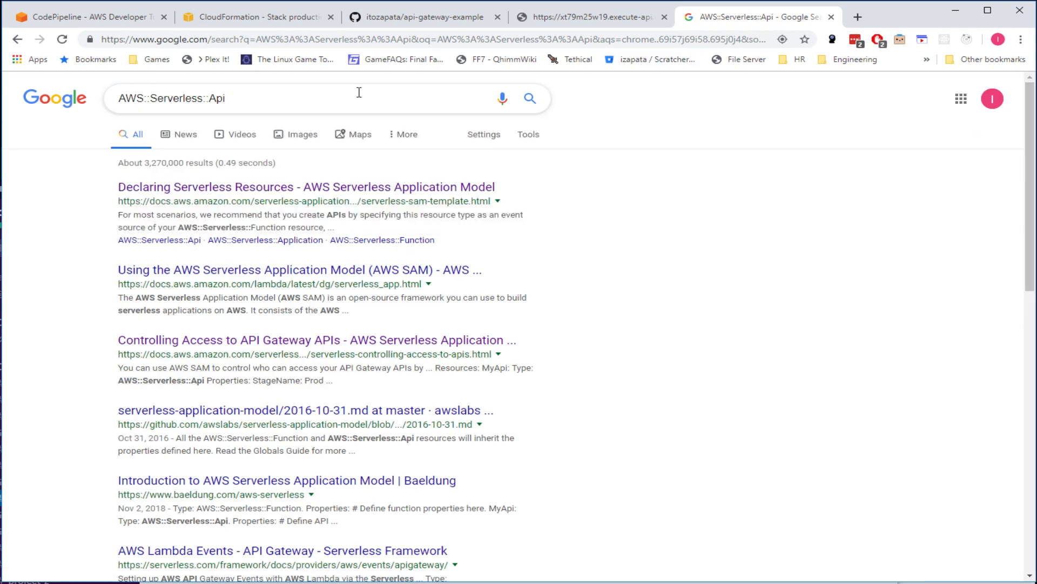
pyautogui.write('cloudformation')
pyautogui.press('Return')
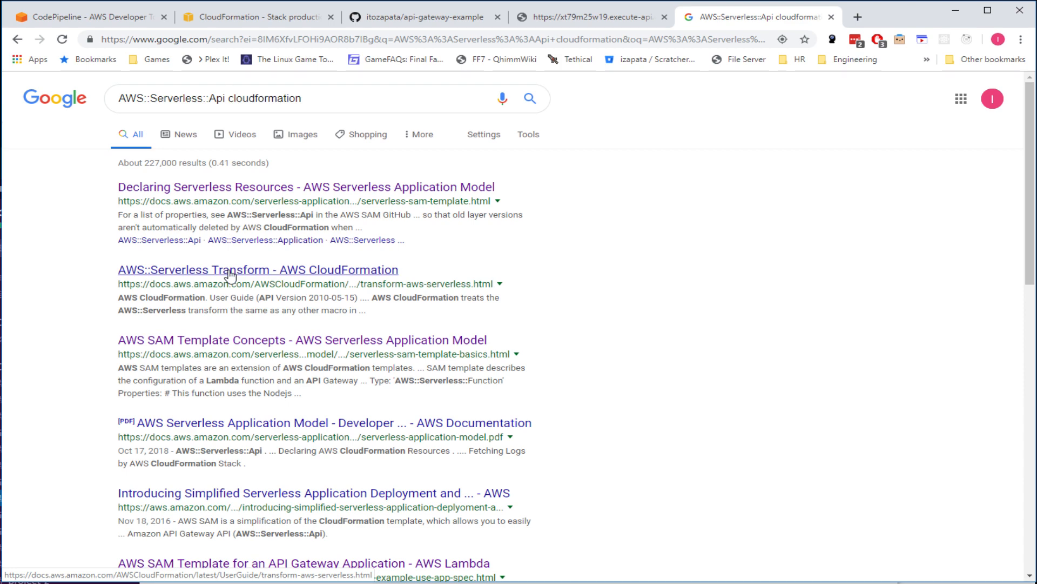
# - Return to the AWS::Lambda::Function documentation and highlight the full type name and its individual parts in the YAML syntax
pyautogui.click(18, 39)
pyautogui.click(17, 39)
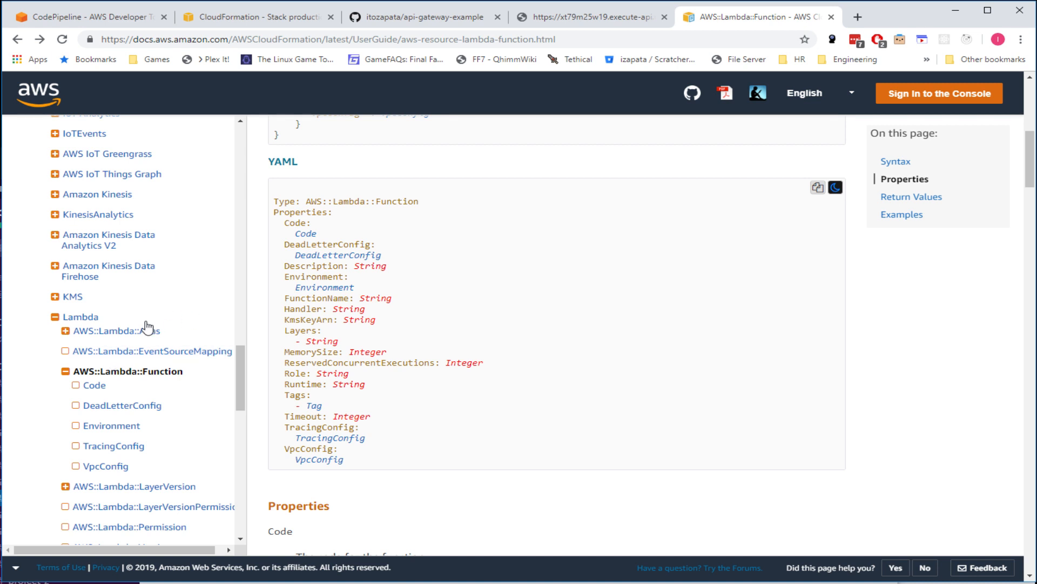
pyautogui.doubleClick(284, 200)
pyautogui.moveTo(311, 201); pyautogui.dragTo(404, 201)
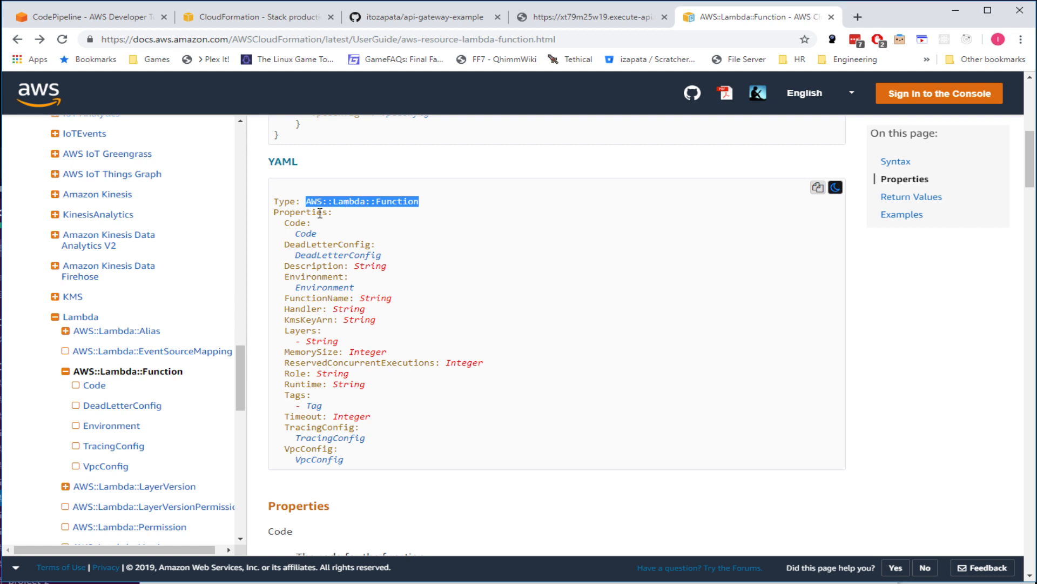
pyautogui.scroll(1, 312, 204)
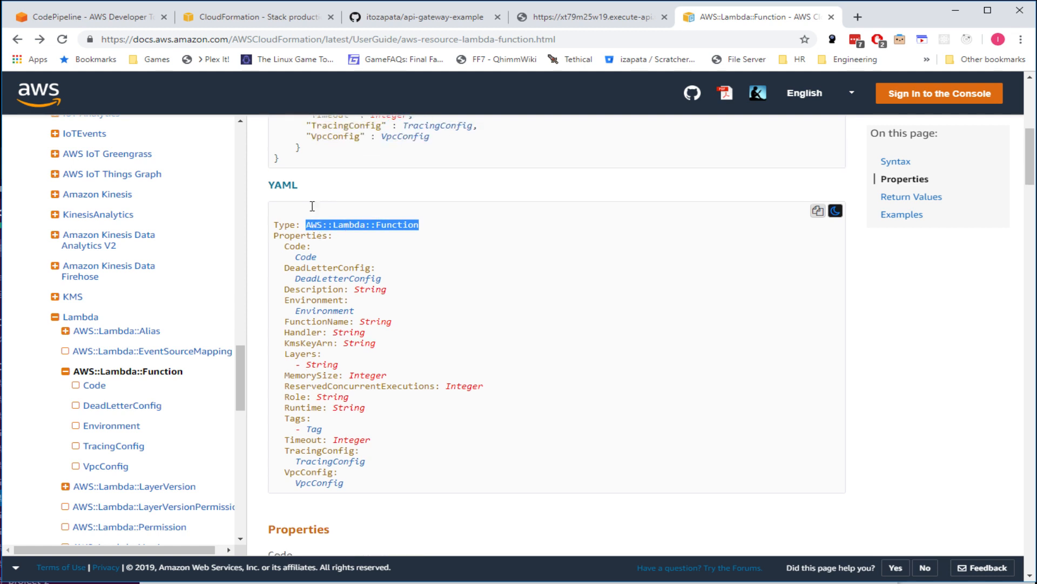
pyautogui.doubleClick(312, 265)
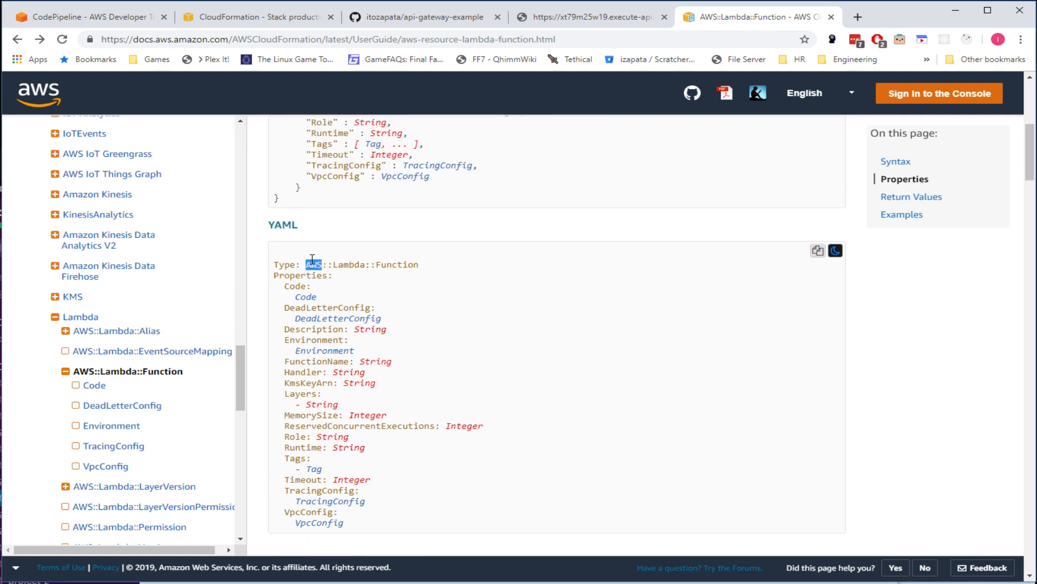
pyautogui.doubleClick(347, 264)
pyautogui.doubleClick(409, 264)
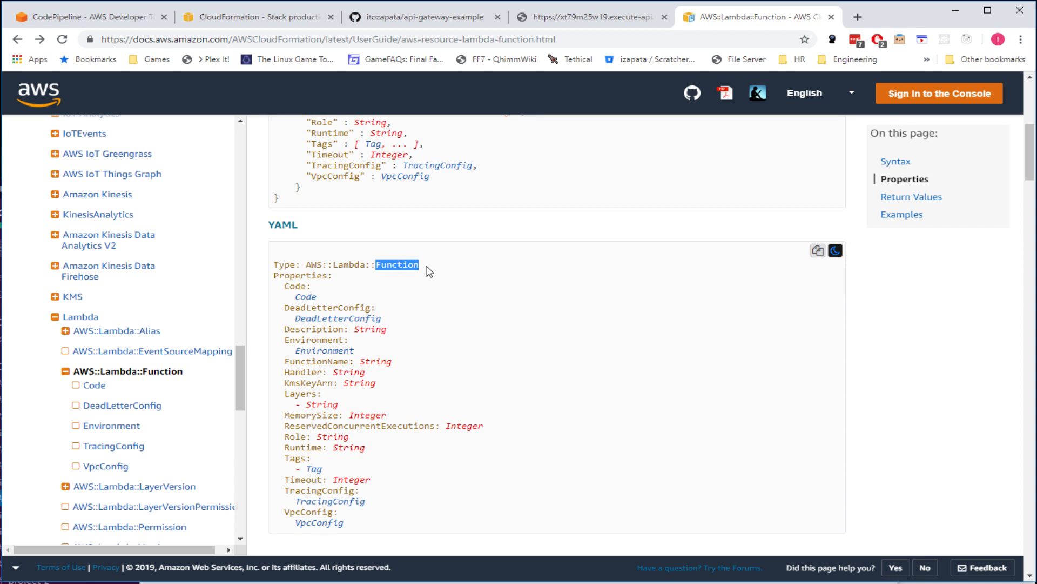
pyautogui.moveTo(425, 265); pyautogui.dragTo(305, 263)
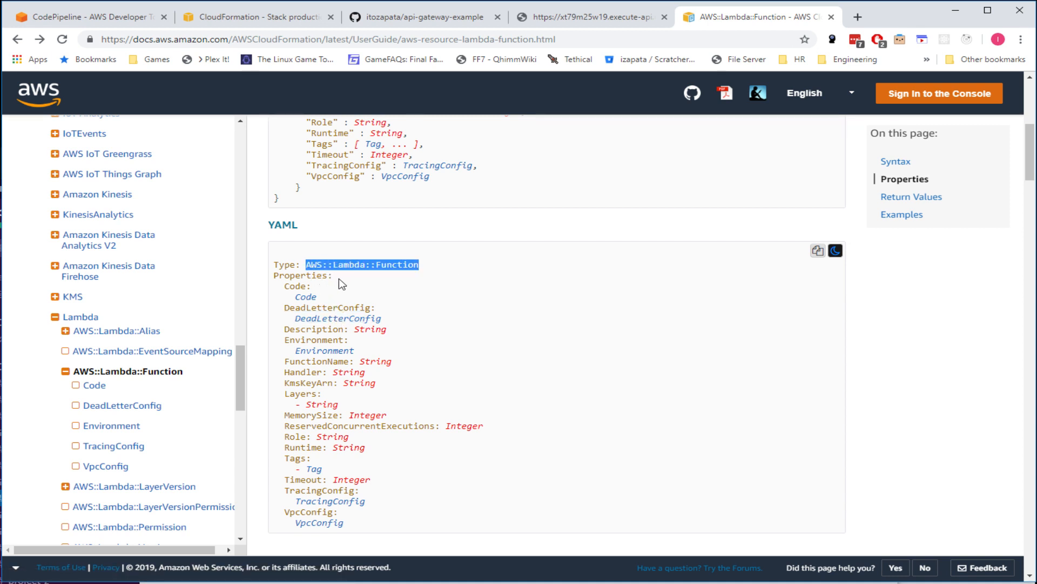
# - Collapse the Lambda entries in the documentation's resource list, browse the other services, and open Amazon S3's AWS::S3::Bucket reference
pyautogui.click(66, 370)
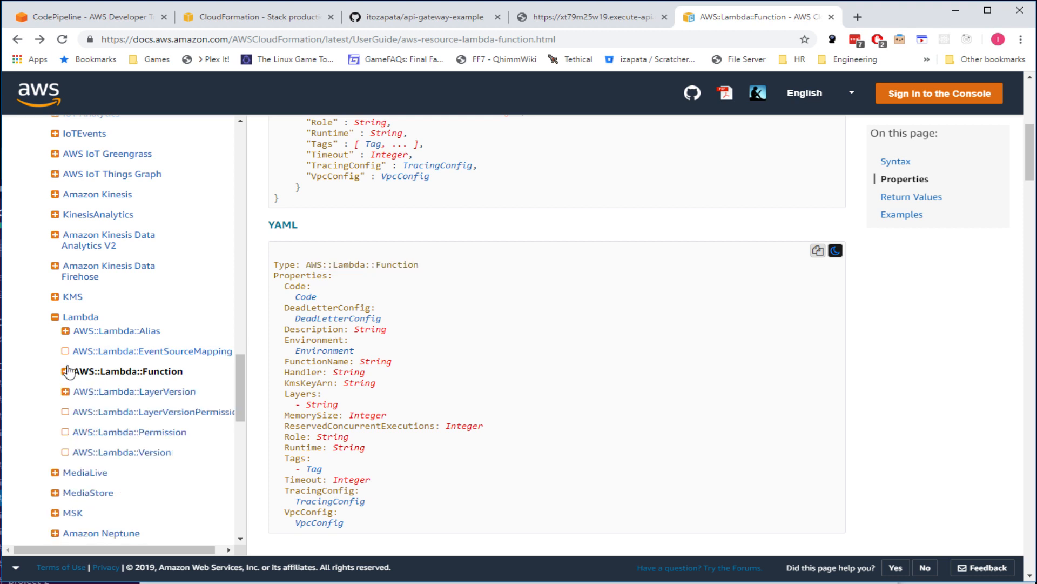
pyautogui.click(55, 317)
pyautogui.scroll(12, 124, 338)
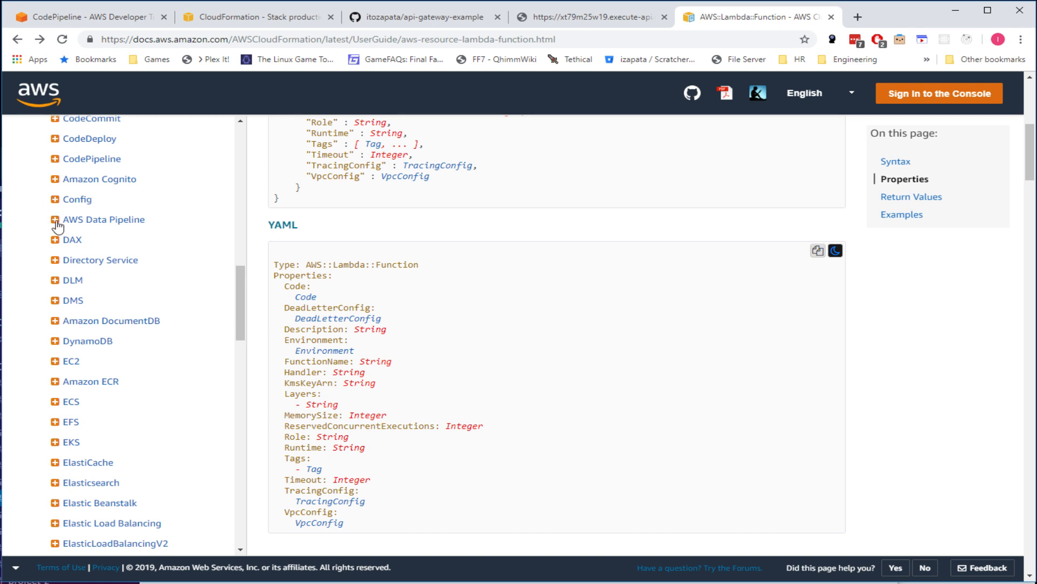
pyautogui.scroll(-10, 151, 393)
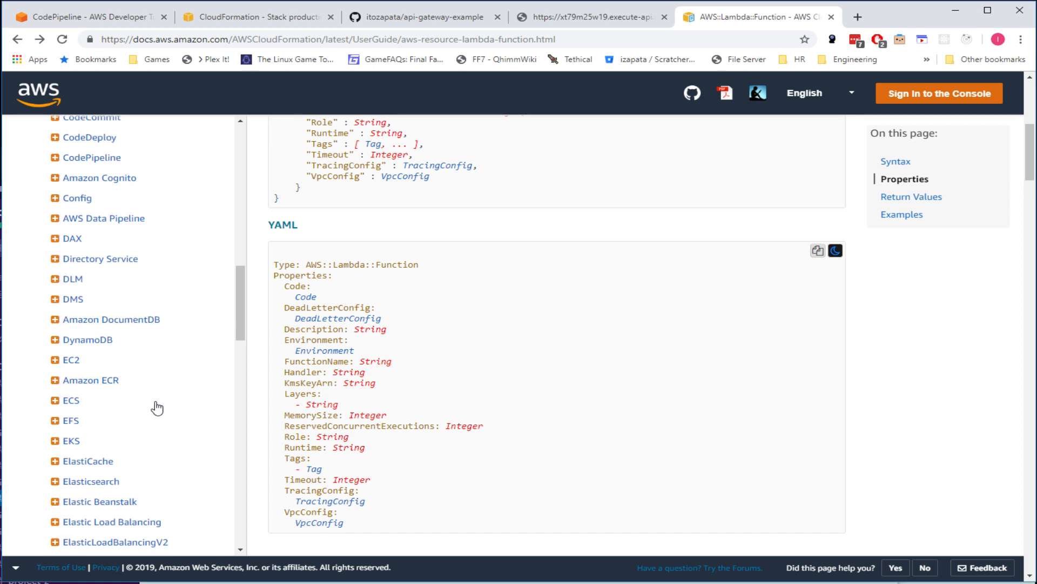
pyautogui.scroll(-10, 124, 392)
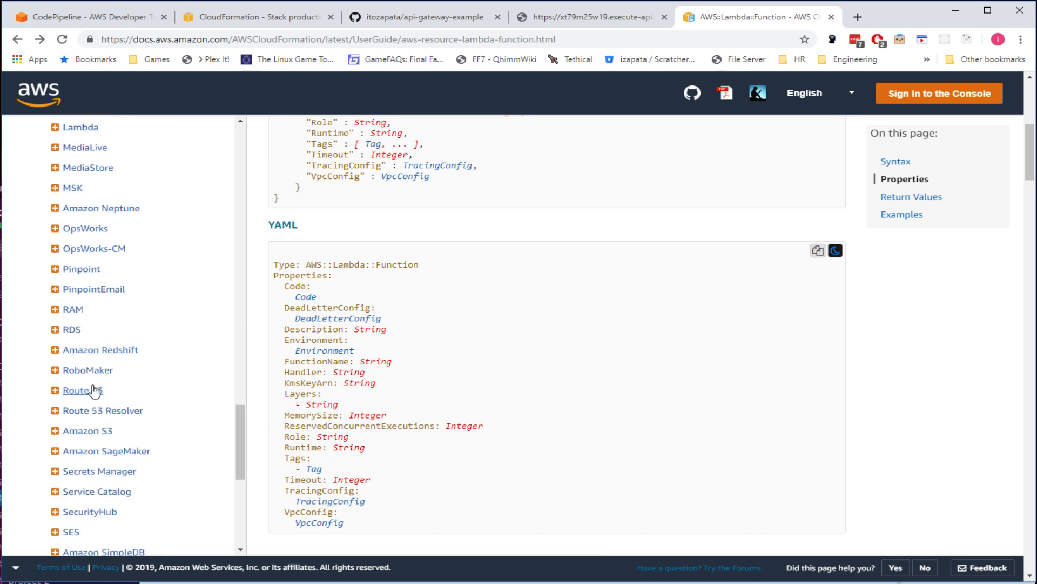
pyautogui.scroll(3, 73, 364)
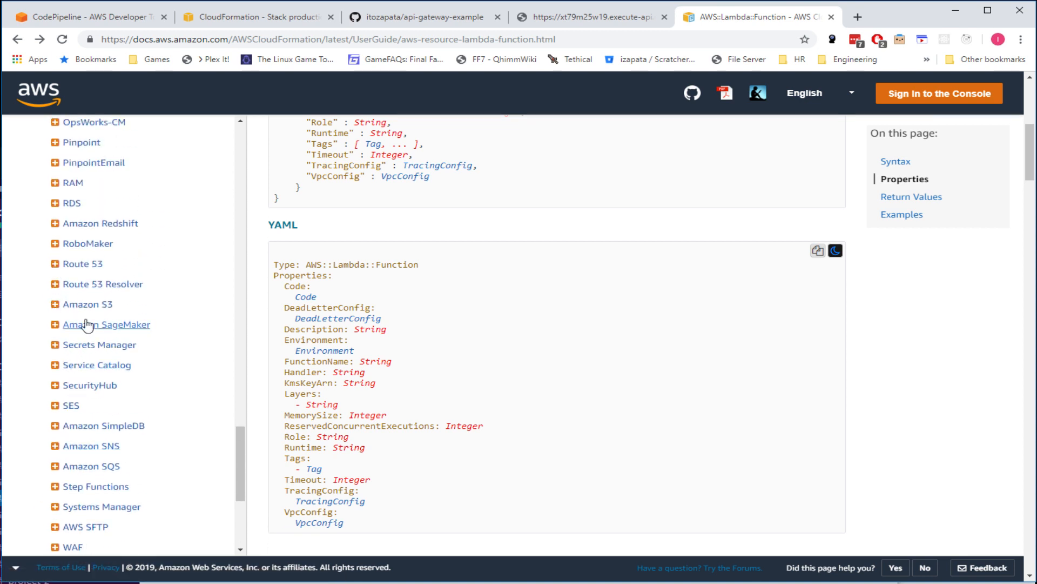
pyautogui.click(64, 305)
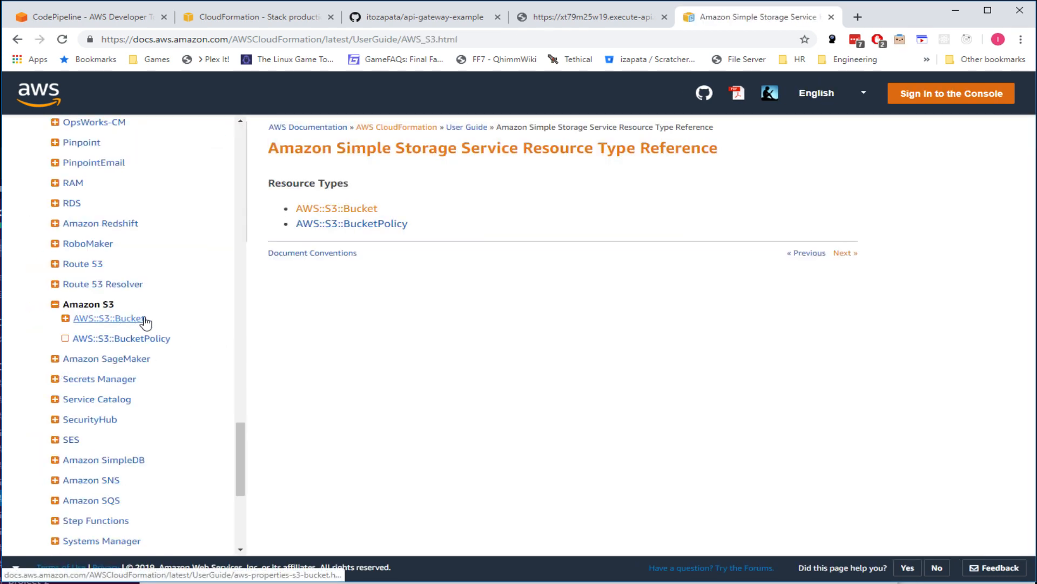
pyautogui.click(335, 210)
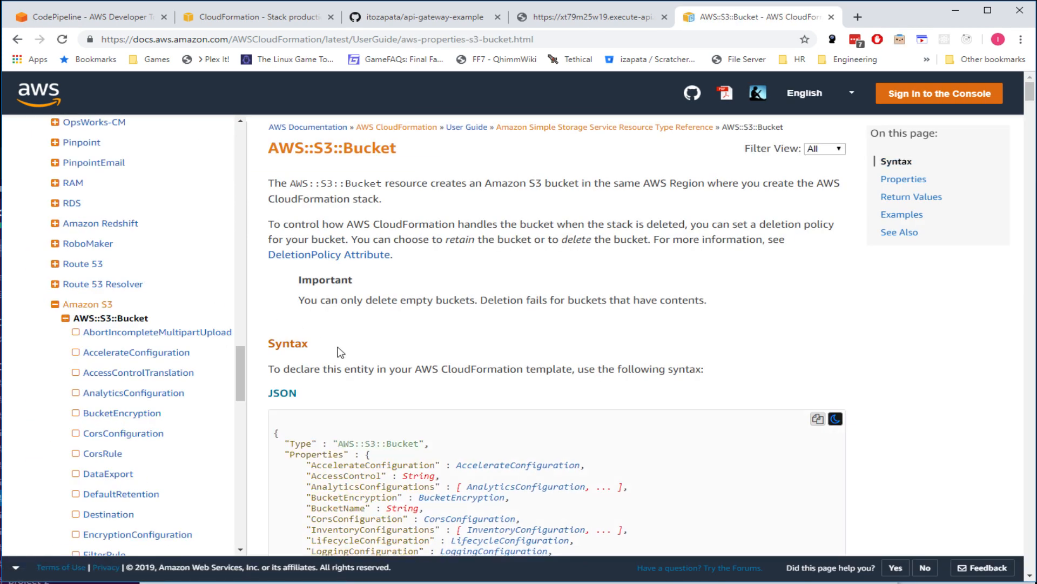
# - Highlight the AWS::S3::Bucket type in the JSON syntax and look through the bucket's available properties
pyautogui.scroll(-3, 290, 314)
pyautogui.doubleClick(346, 318)
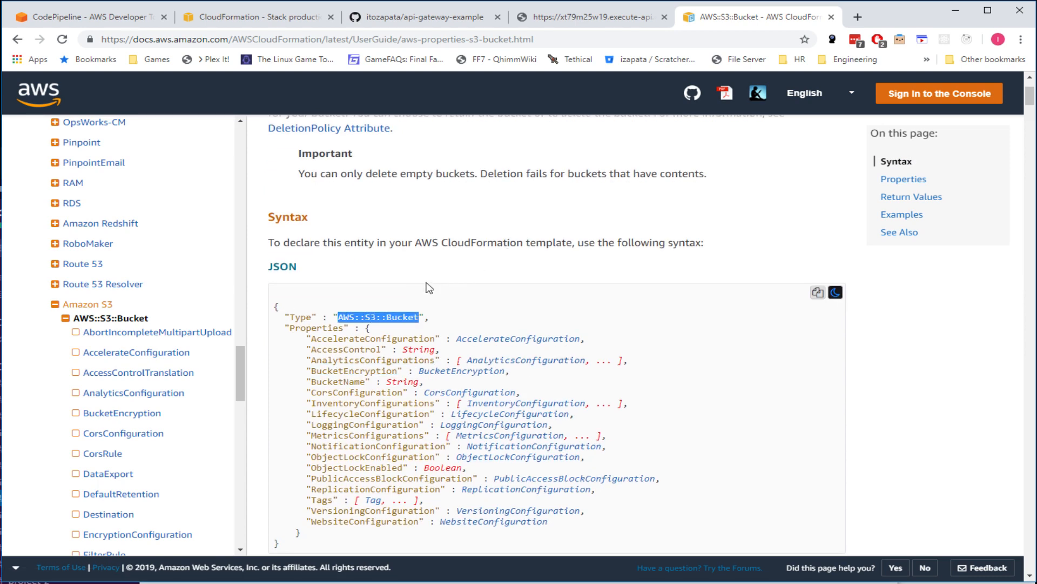
pyautogui.scroll(3, 424, 281)
pyautogui.scroll(-5, 418, 306)
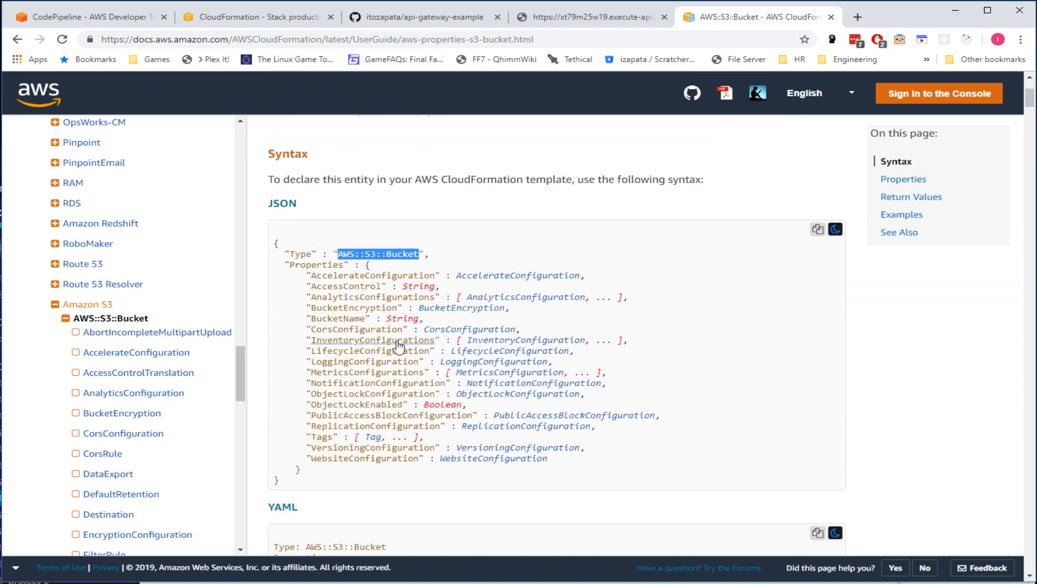
pyautogui.scroll(-5, 405, 352)
pyautogui.scroll(8, 424, 227)
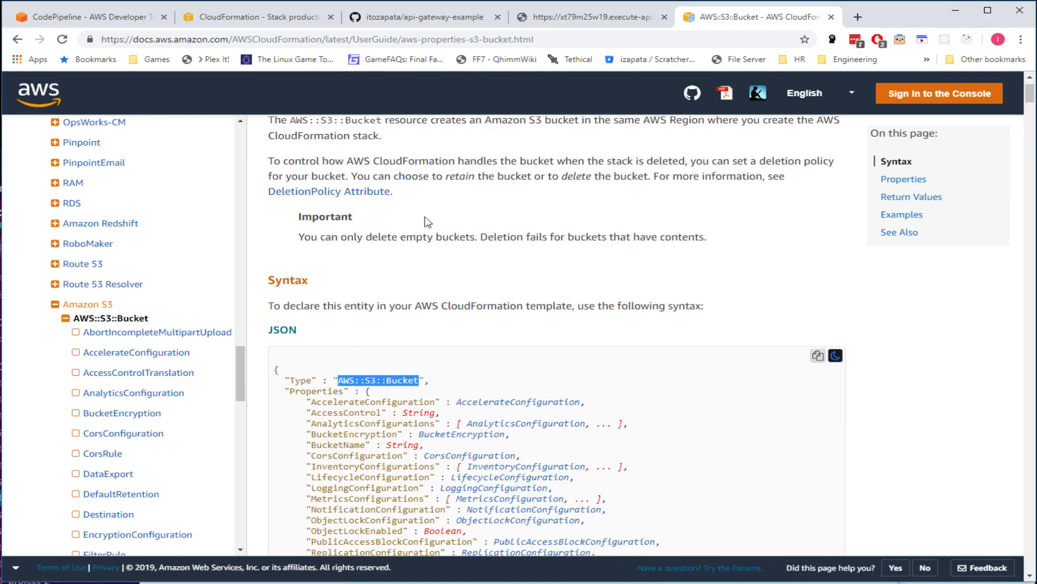
# - Return to the CloudFormation stacks in the AWS console and view the outputs of the api-gateway-example stack
pyautogui.hotkey('alt', 'Tab')
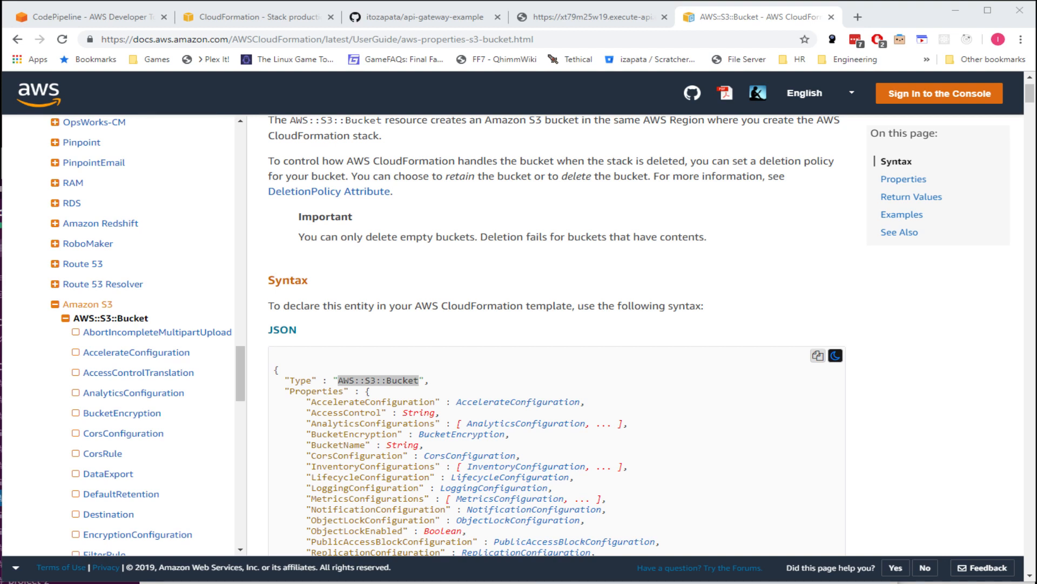
pyautogui.click(399, 17)
pyautogui.click(276, 17)
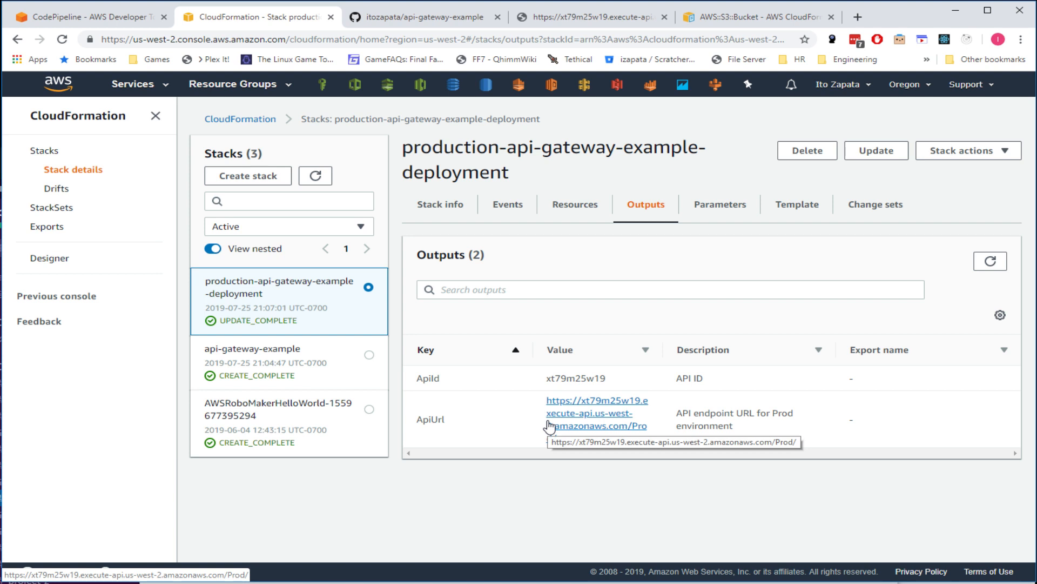
pyautogui.click(360, 359)
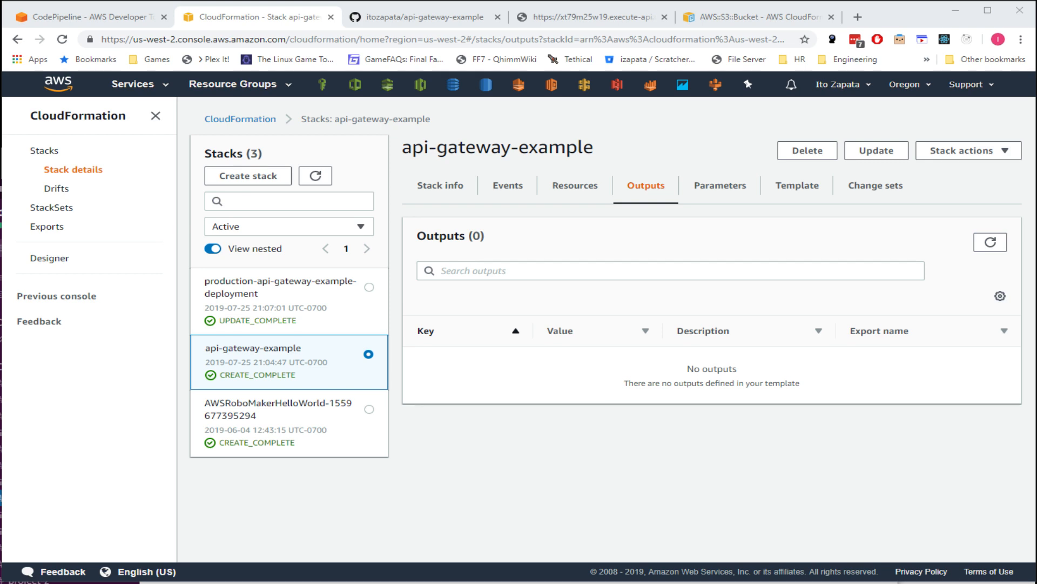
# - Switch to WebStorm, open index.js and app.js from the src folder, and highlight the code in each file
pyautogui.hotkey('alt', 'Tab')
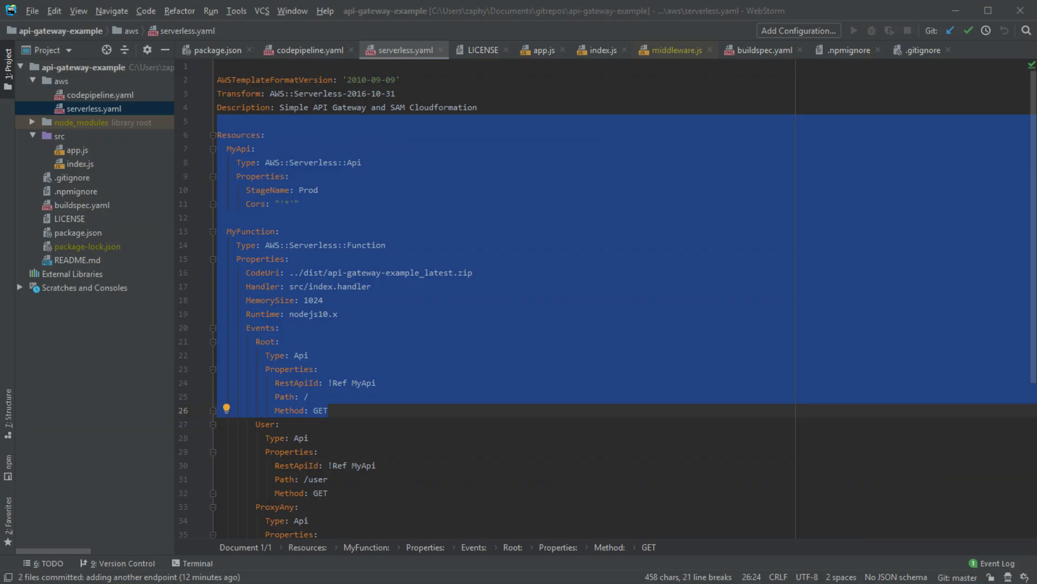
pyautogui.click(475, 272)
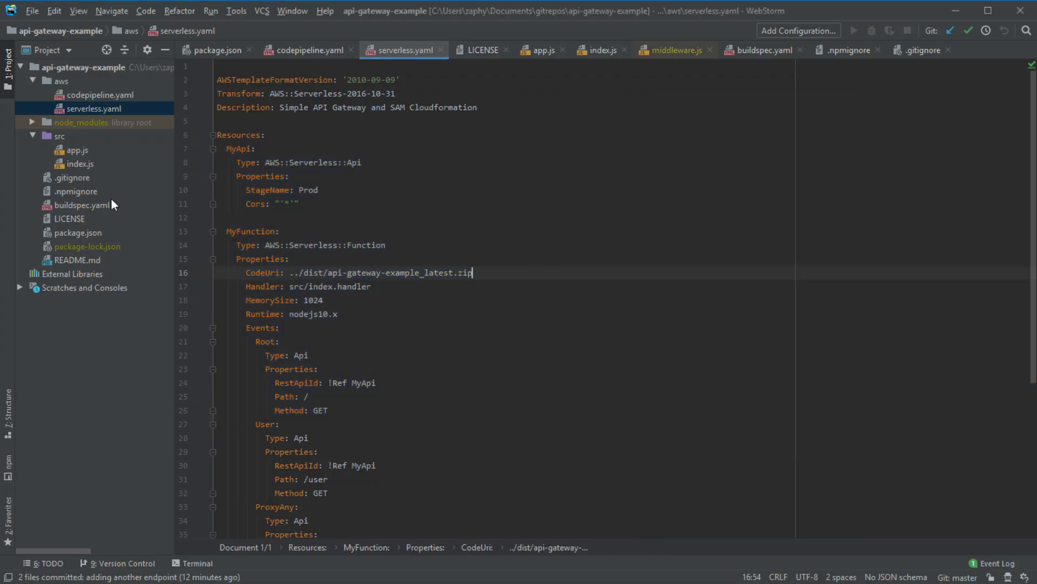
pyautogui.doubleClick(86, 162)
pyautogui.moveTo(266, 80); pyautogui.dragTo(423, 204)
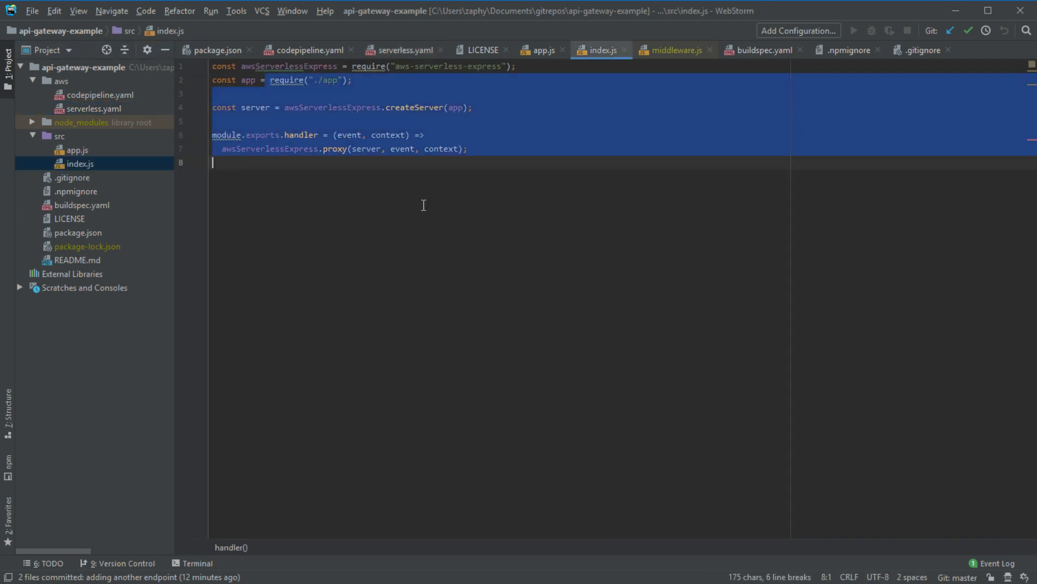
pyautogui.doubleClick(79, 150)
pyautogui.hotkey('ctrl', 'a')
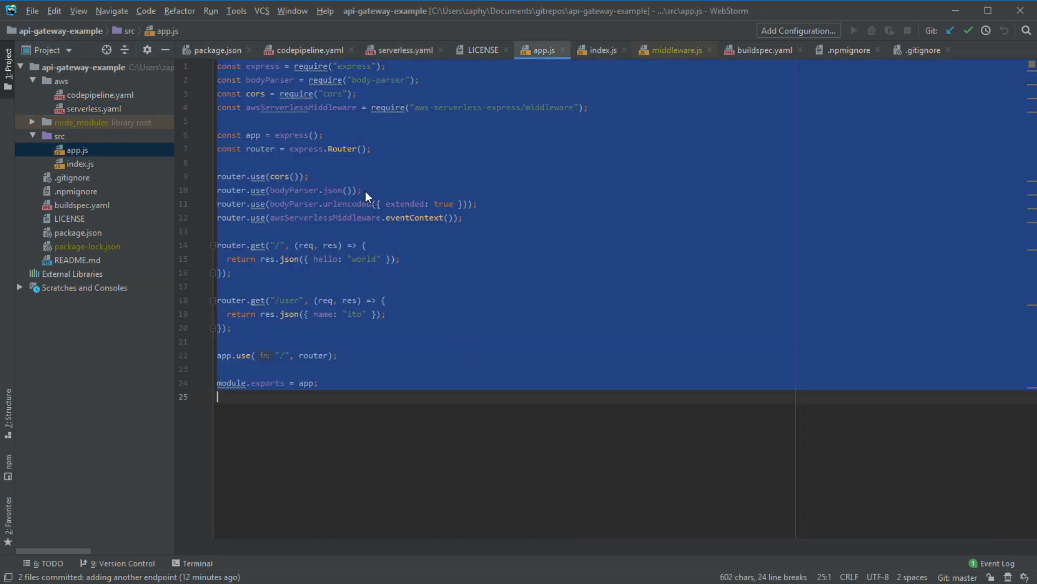
# - Open codepipeline.yaml and serverless.yaml from the aws folder and highlight the resource definitions in each file
pyautogui.doubleClick(103, 95)
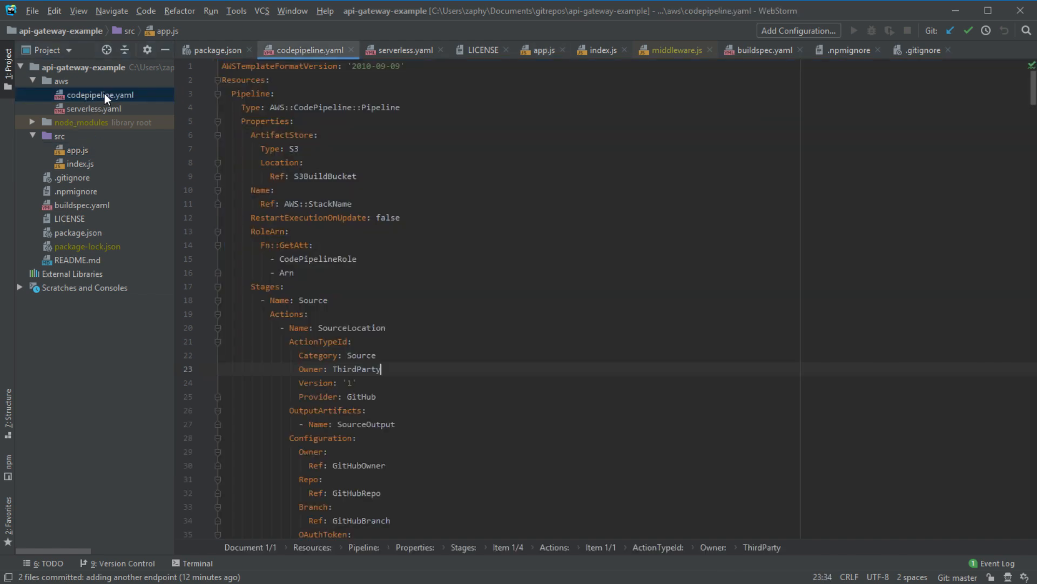
pyautogui.moveTo(221, 79); pyautogui.dragTo(493, 407)
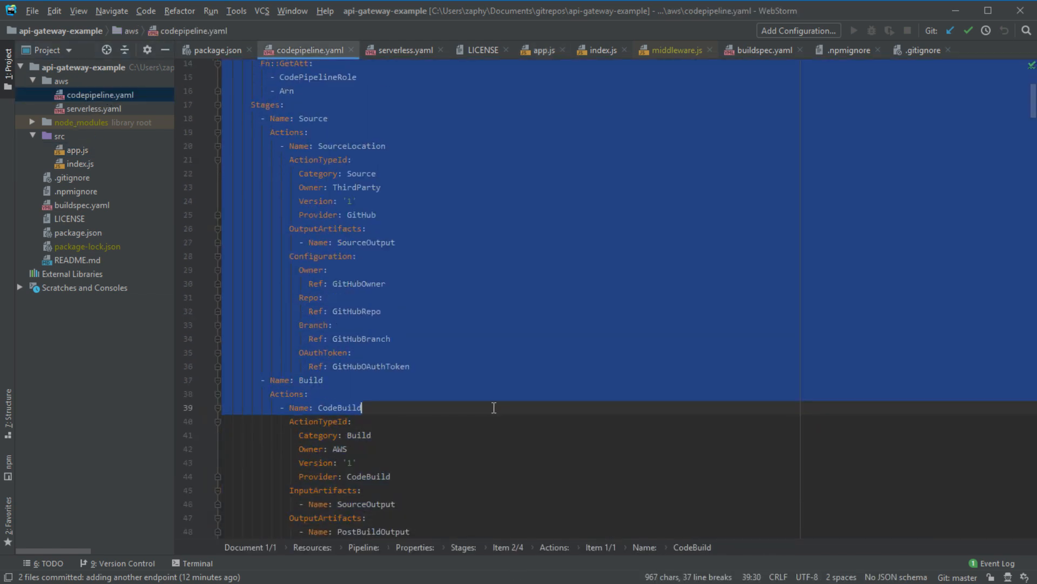
pyautogui.scroll(3, 491, 412)
pyautogui.doubleClick(86, 108)
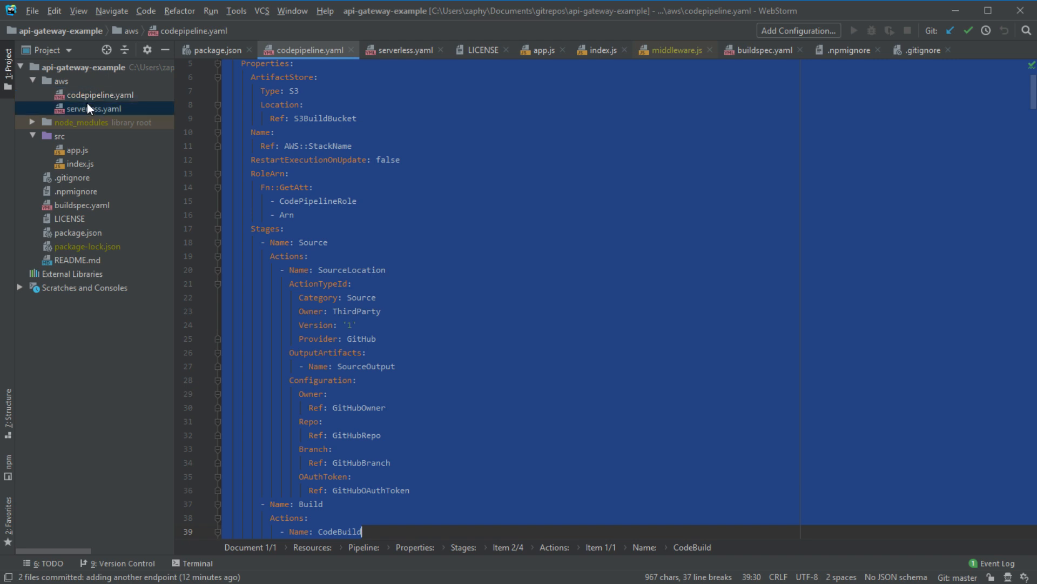
pyautogui.moveTo(273, 123); pyautogui.dragTo(447, 436)
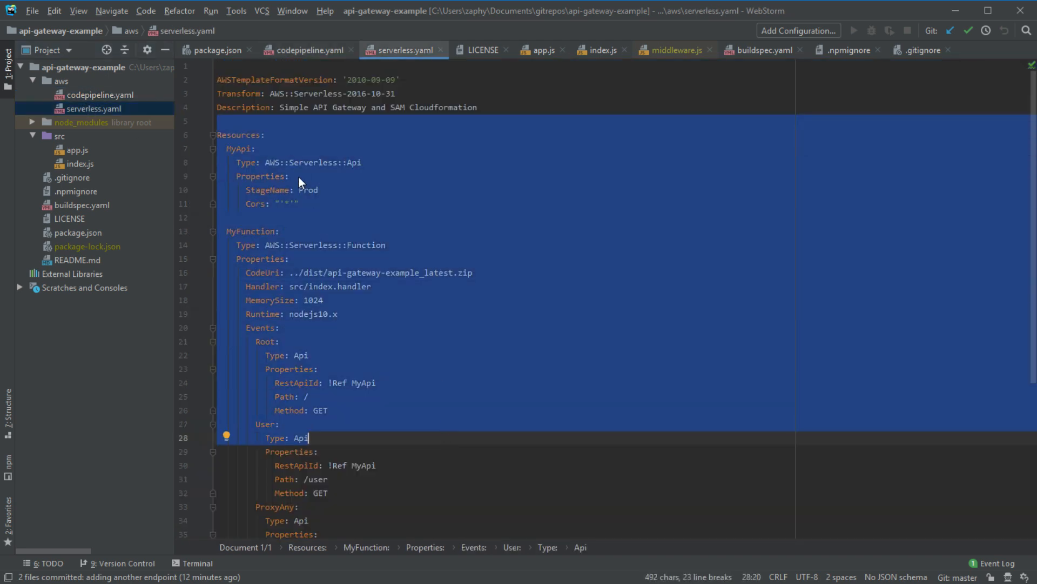
pyautogui.click(301, 182)
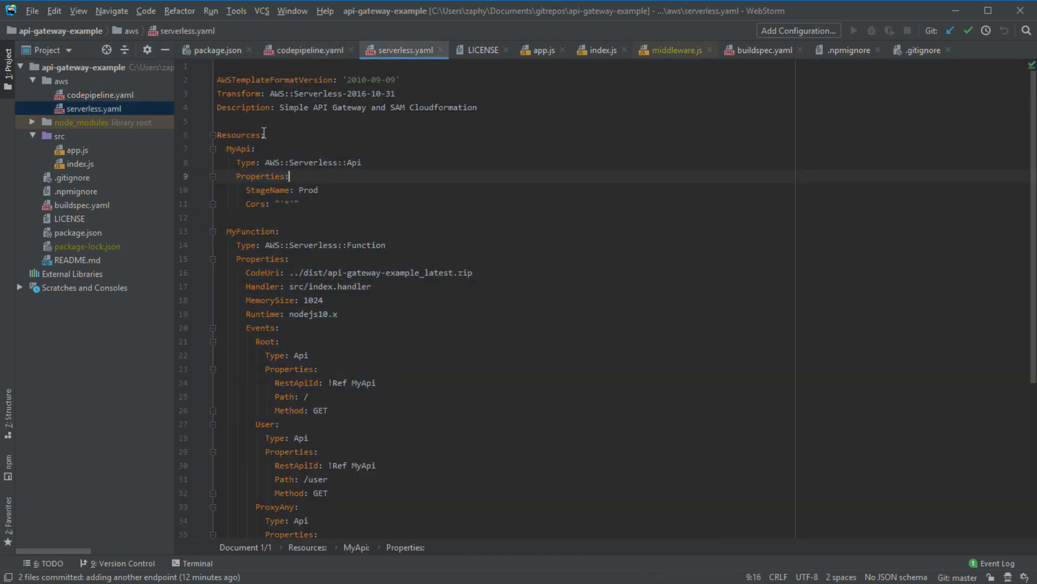
# - Open package.json and highlight its scripts block, including the postpackage and stage scripts
pyautogui.doubleClick(96, 235)
pyautogui.moveTo(289, 277); pyautogui.dragTo(292, 142)
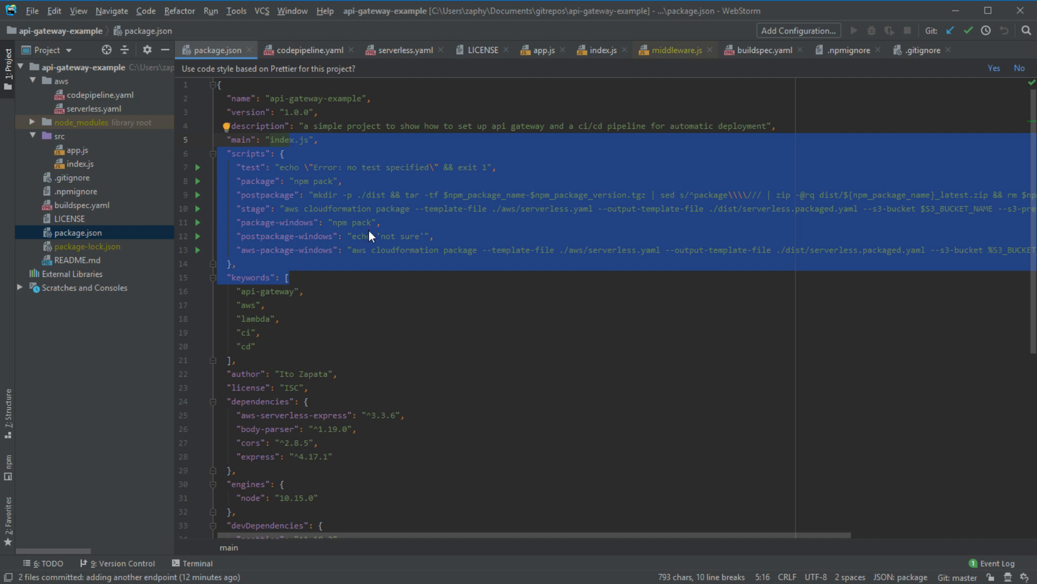
pyautogui.click(248, 186)
pyautogui.moveTo(236, 195); pyautogui.dragTo(237, 218)
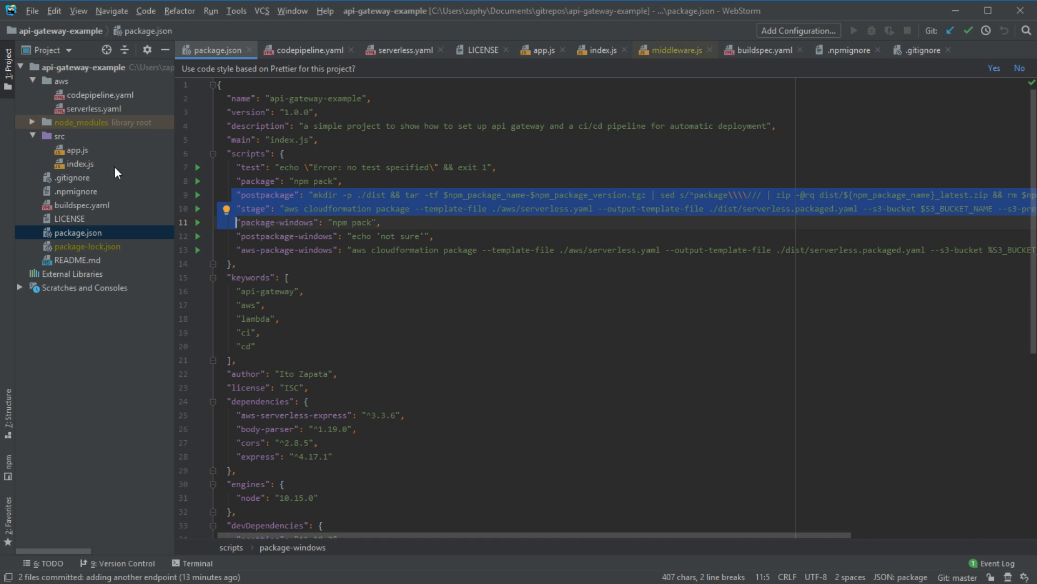
pyautogui.click(520, 250)
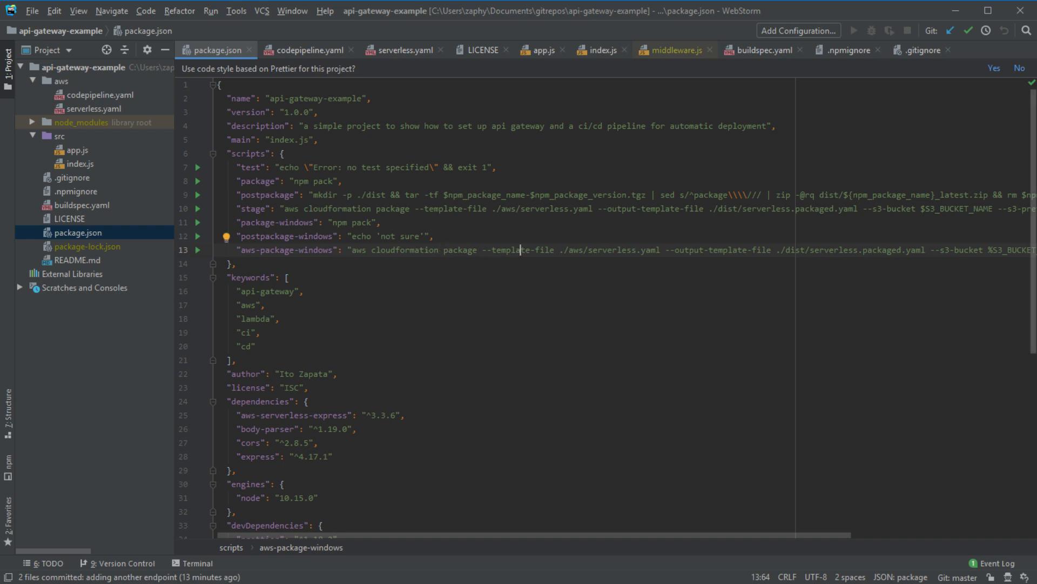
# - Switch to the AWS console in the browser, search the services for api, and open API Gateway
pyautogui.hotkey('alt', 'Tab')
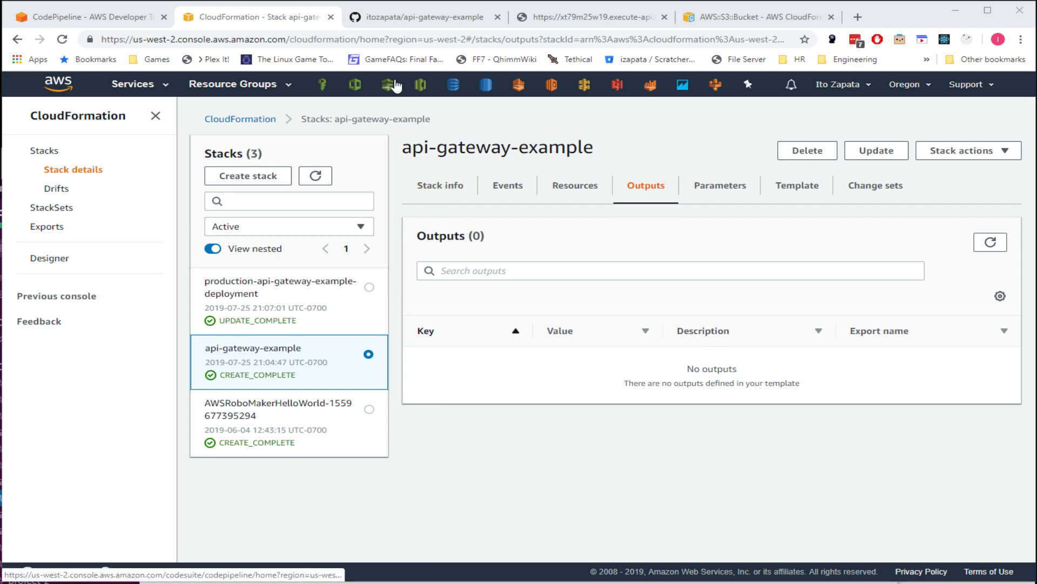
pyautogui.click(133, 84)
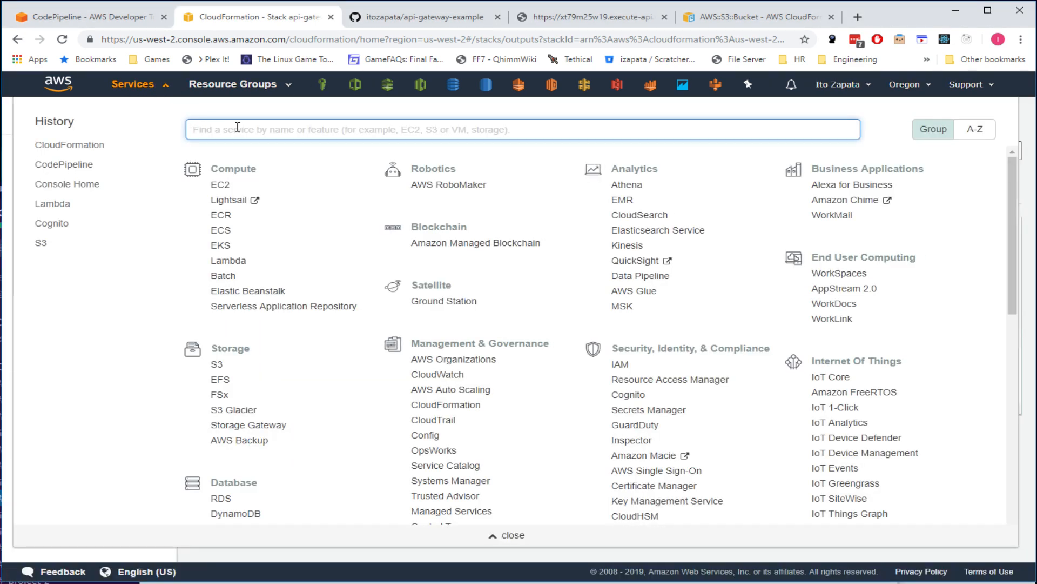
pyautogui.write('api')
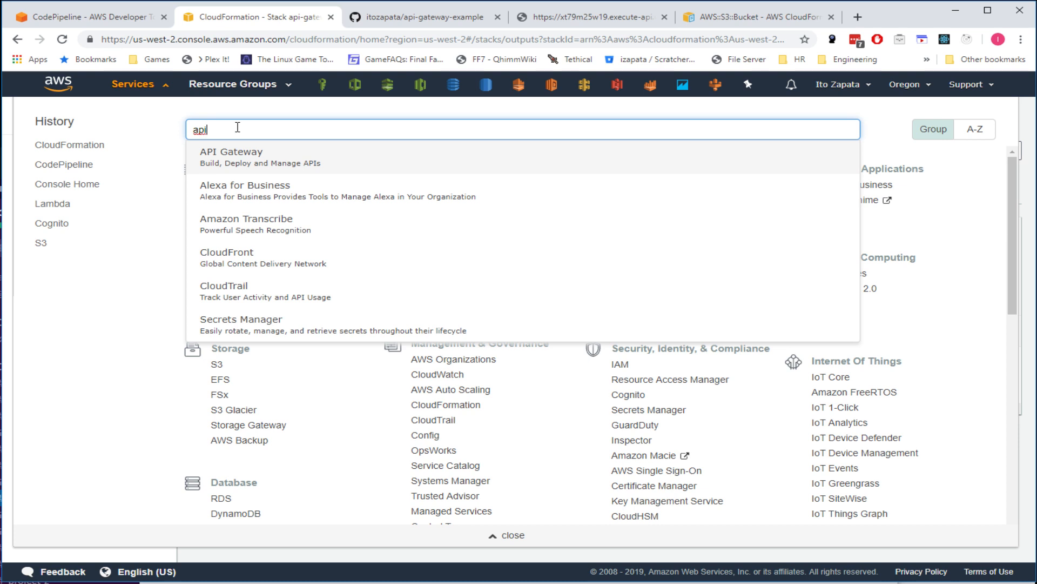
pyautogui.press('Return')
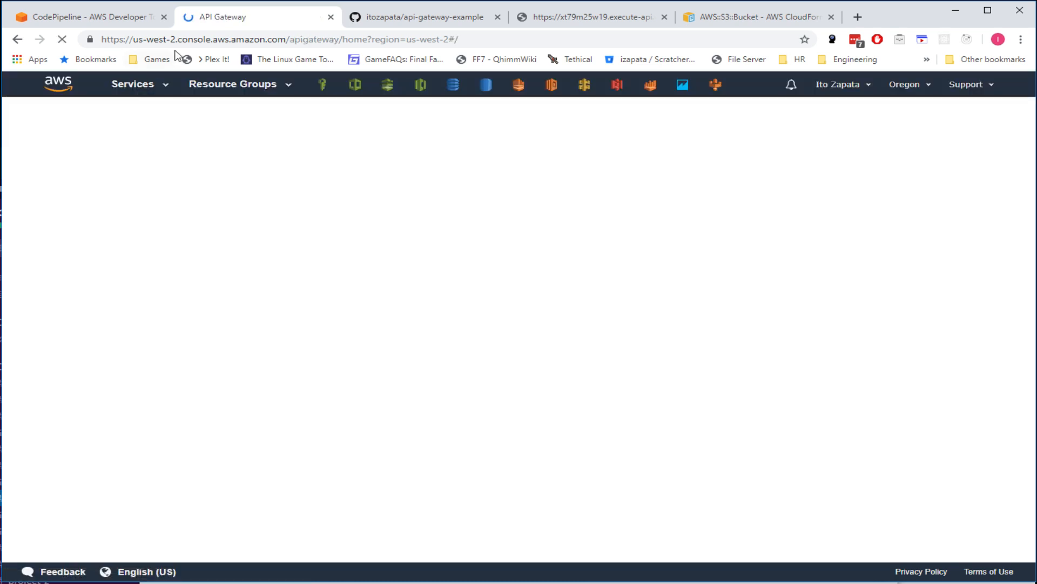
# - Open the production-api-gateway-example MyFunction in AWS Lambda and review its invocation, duration and error monitoring charts
pyautogui.click(553, 84)
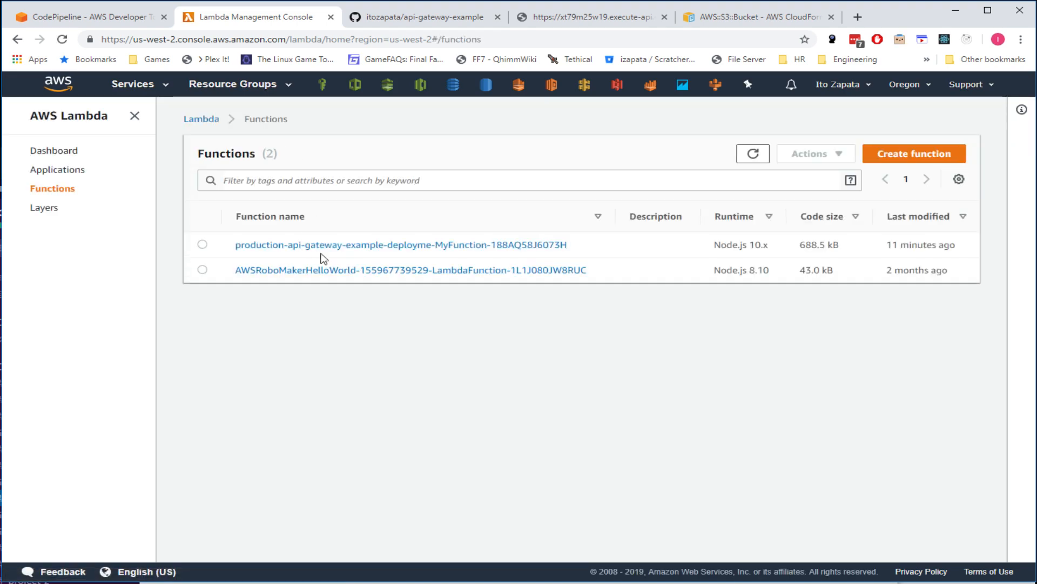
pyautogui.click(399, 246)
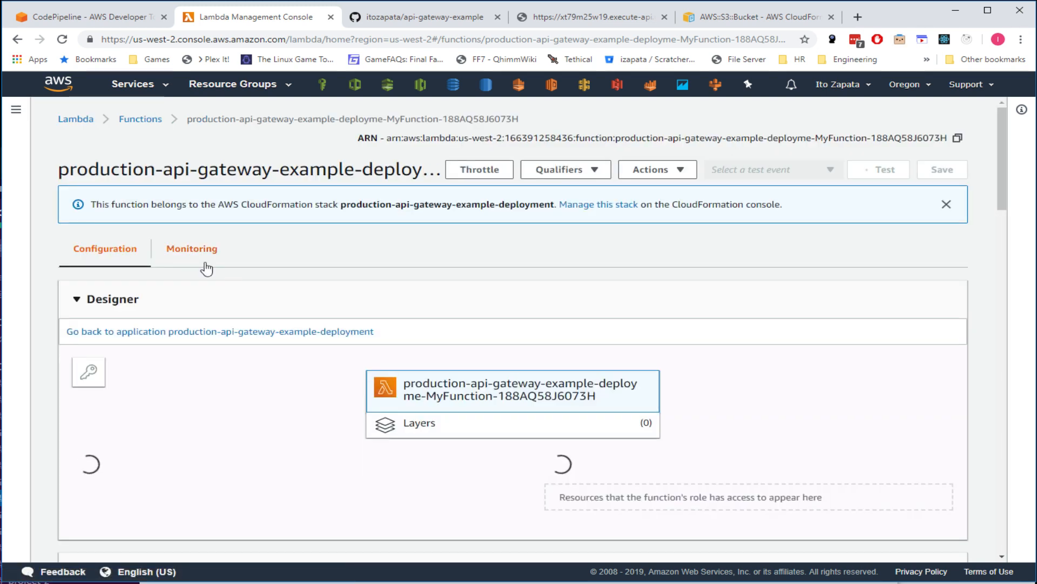
pyautogui.click(193, 253)
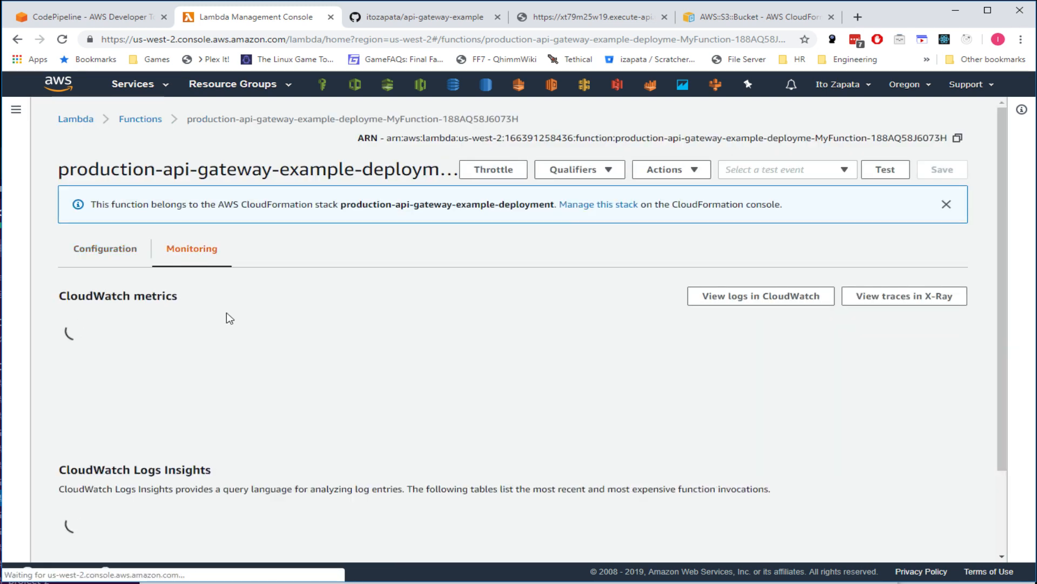
pyautogui.scroll(-3, 314, 298)
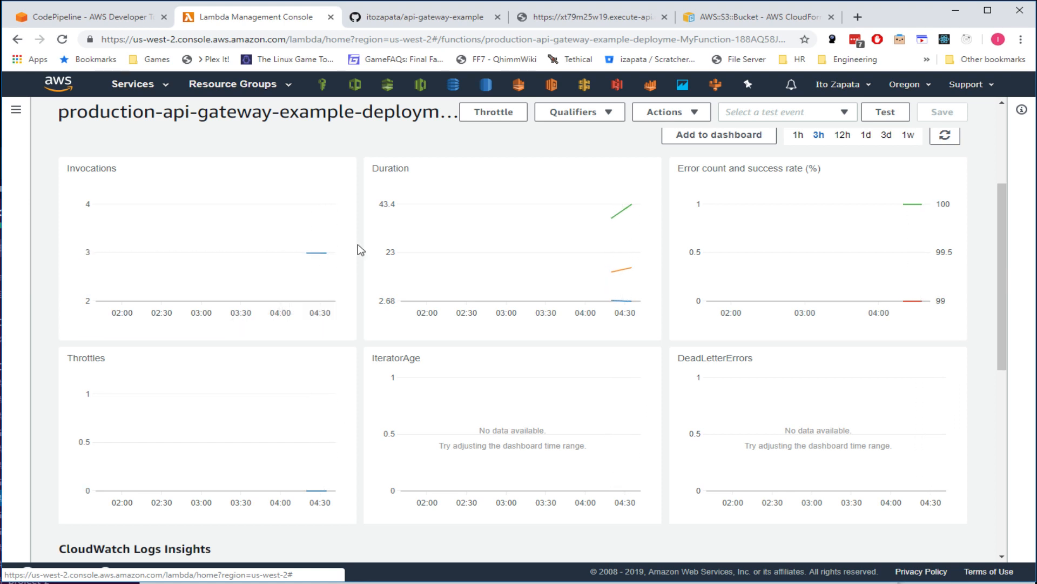
pyautogui.moveTo(308, 252)
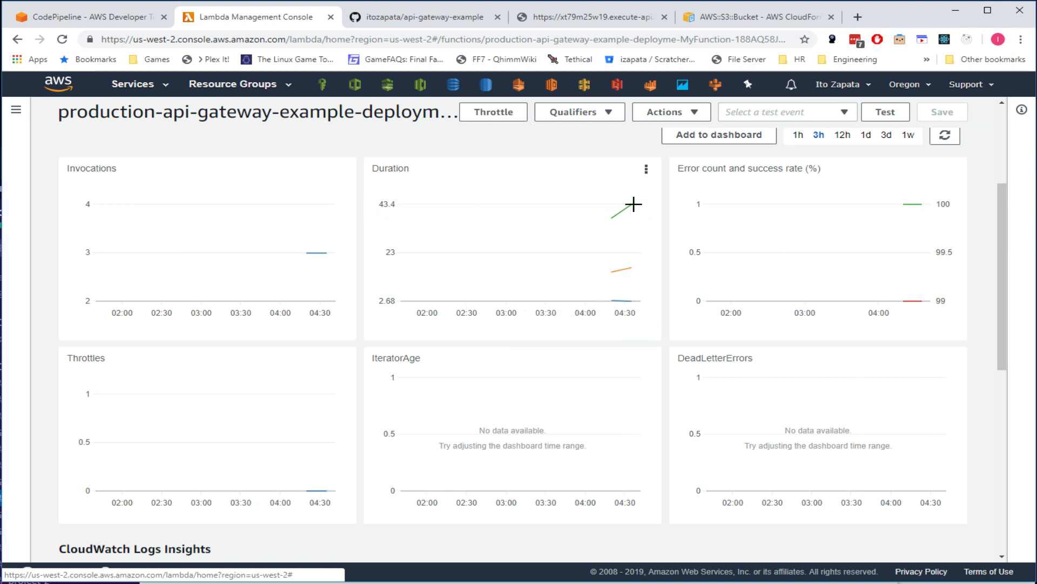
pyautogui.moveTo(634, 204)
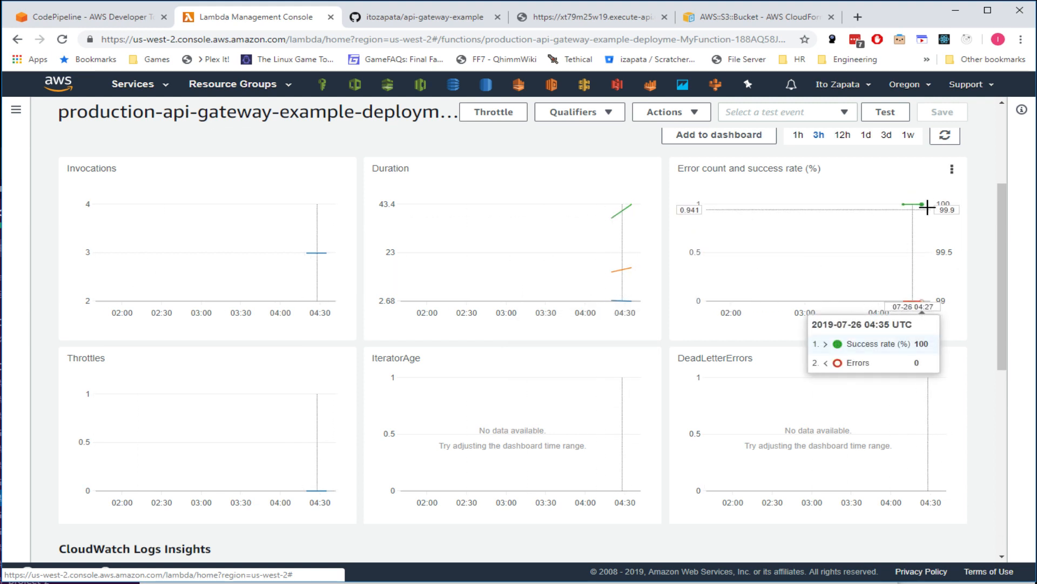
pyautogui.scroll(4, 415, 370)
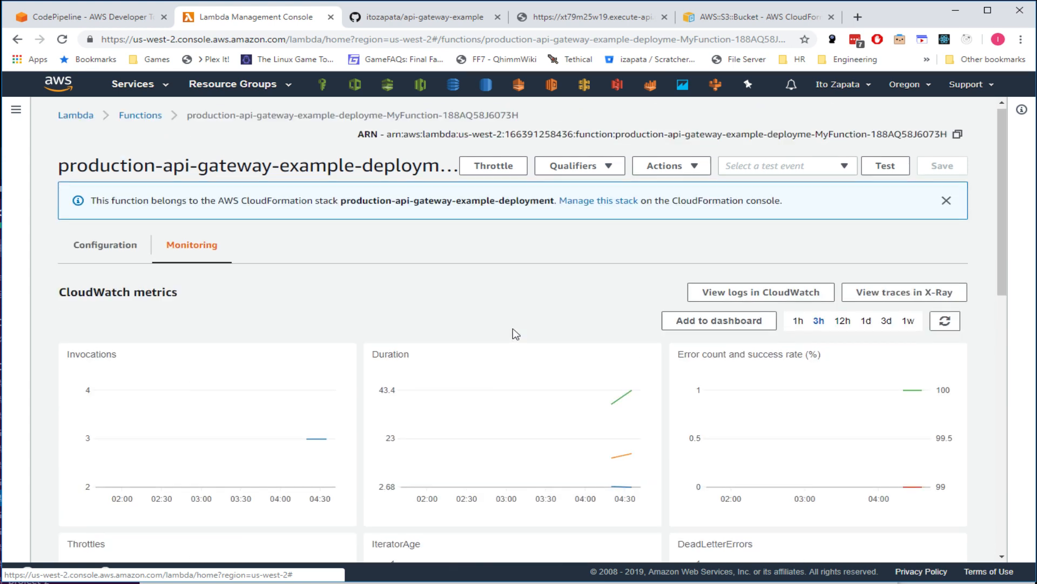
# - Open the Lambda function's CloudWatch logs, view the events of all log streams, and close the log page
pyautogui.click(759, 300)
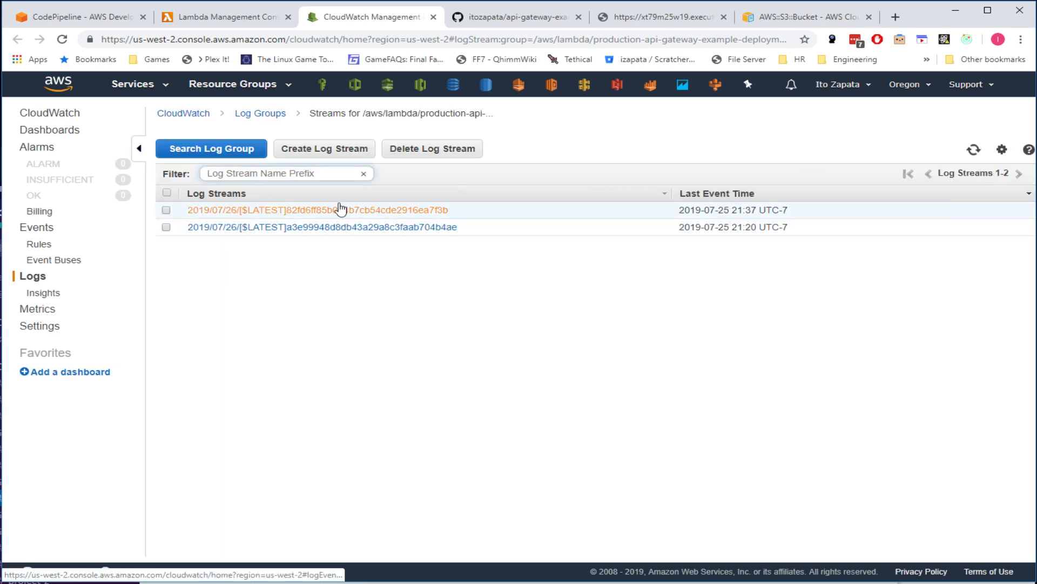
pyautogui.click(232, 151)
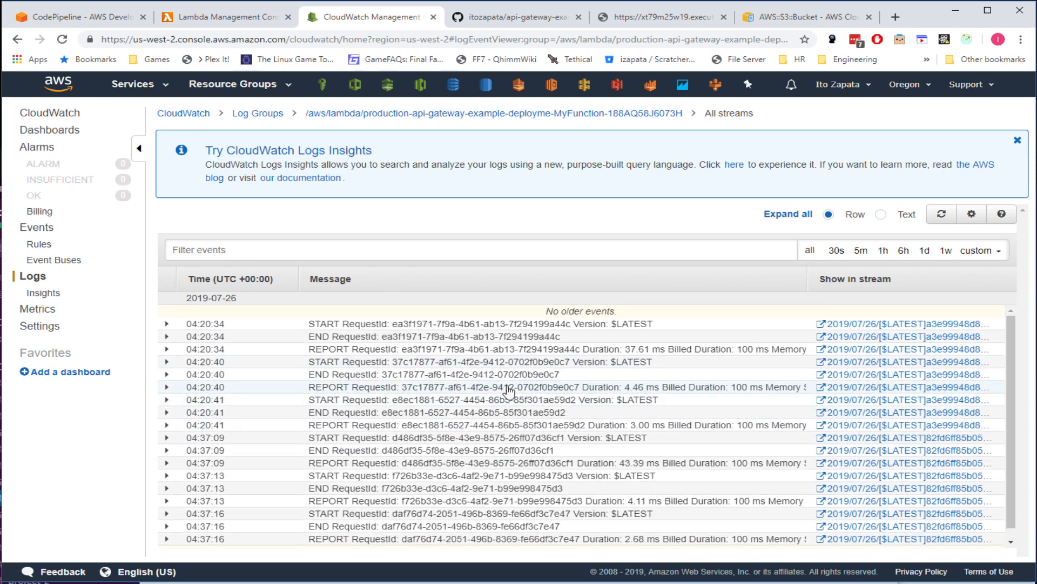
pyautogui.middleClick(366, 15)
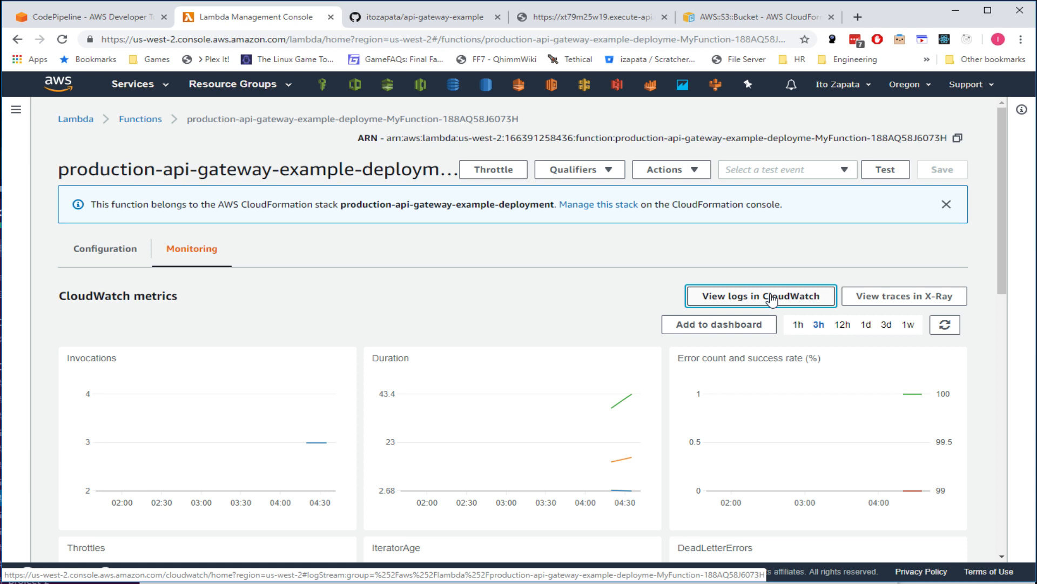
# - From the function's CloudWatch logs, go to the log groups, try a 1 week (7 days) retention for MyFunction-188AQ58J6073H, and cancel the change
pyautogui.click(739, 303)
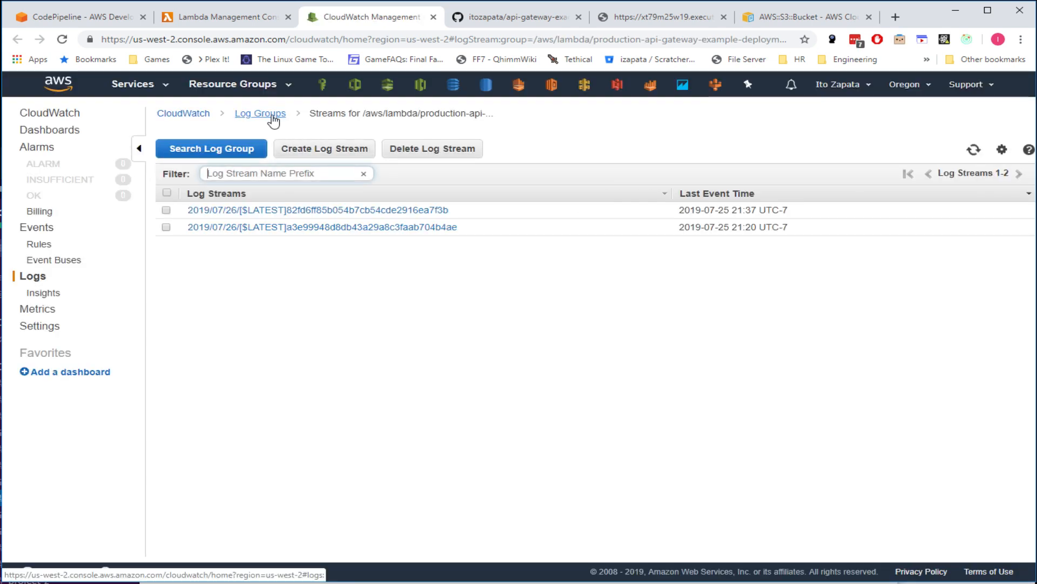
pyautogui.click(273, 121)
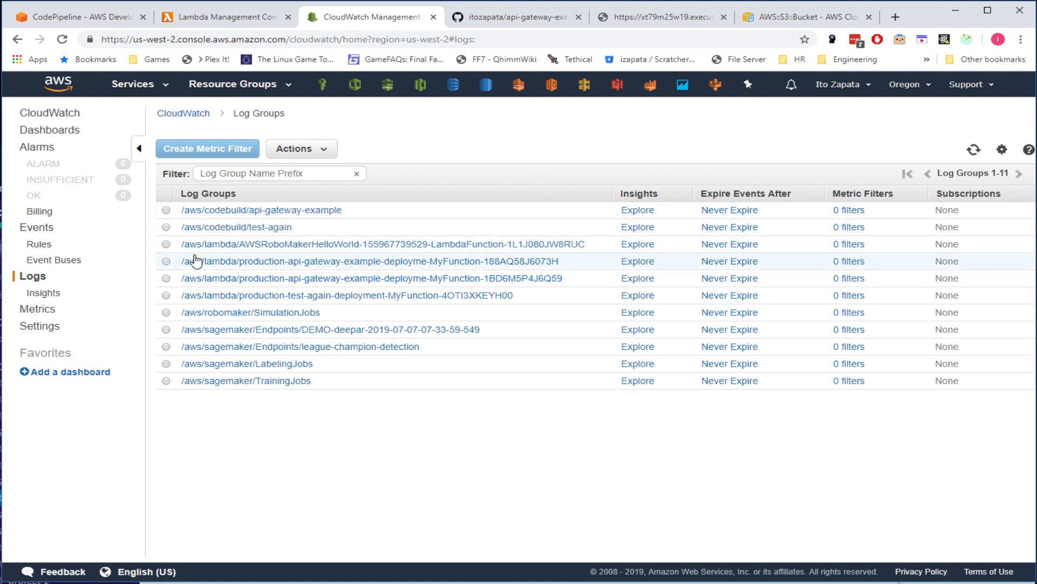
pyautogui.click(166, 261)
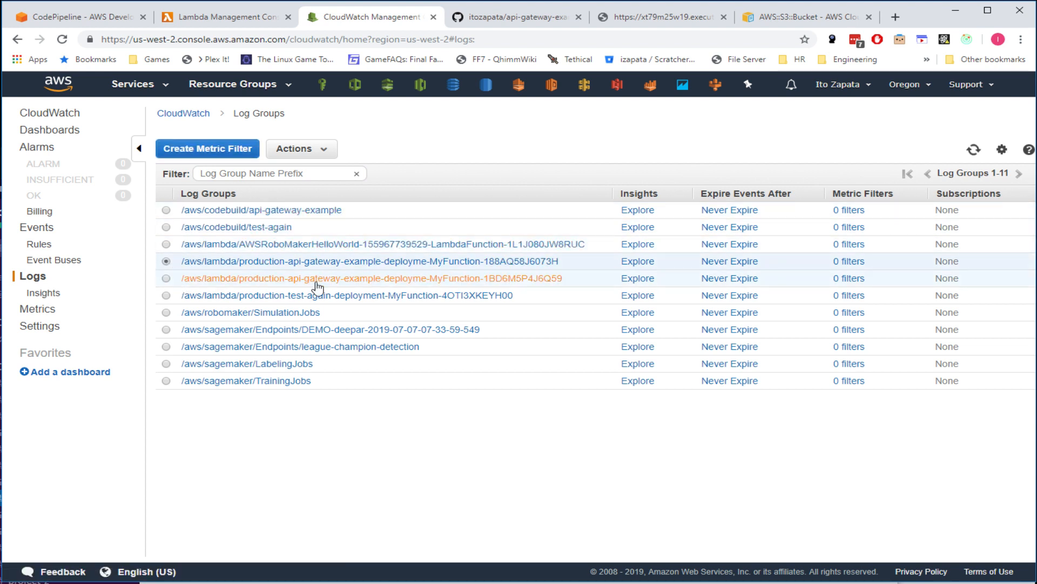
pyautogui.click(743, 263)
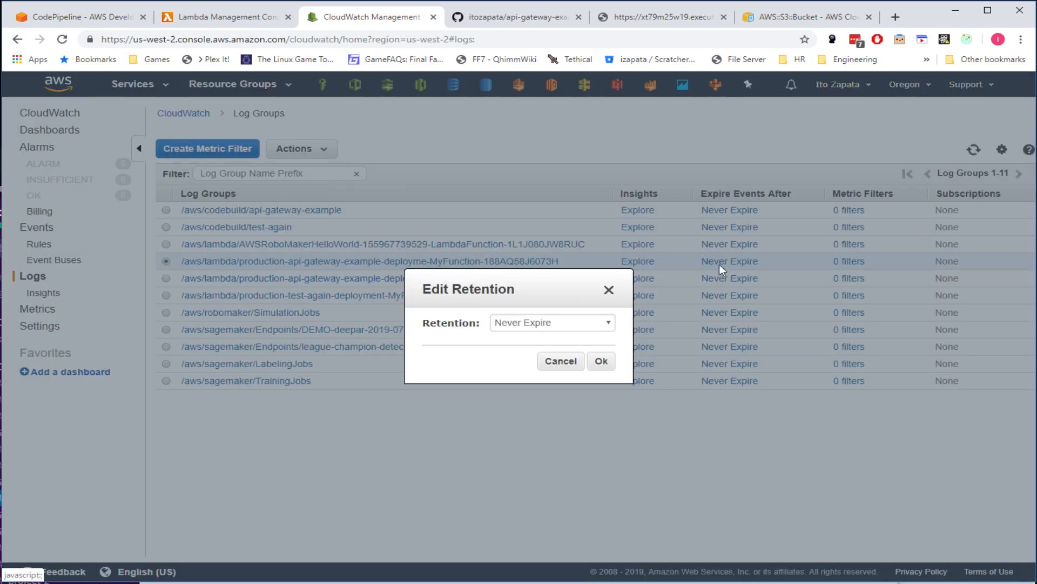
pyautogui.click(540, 326)
pyautogui.click(527, 382)
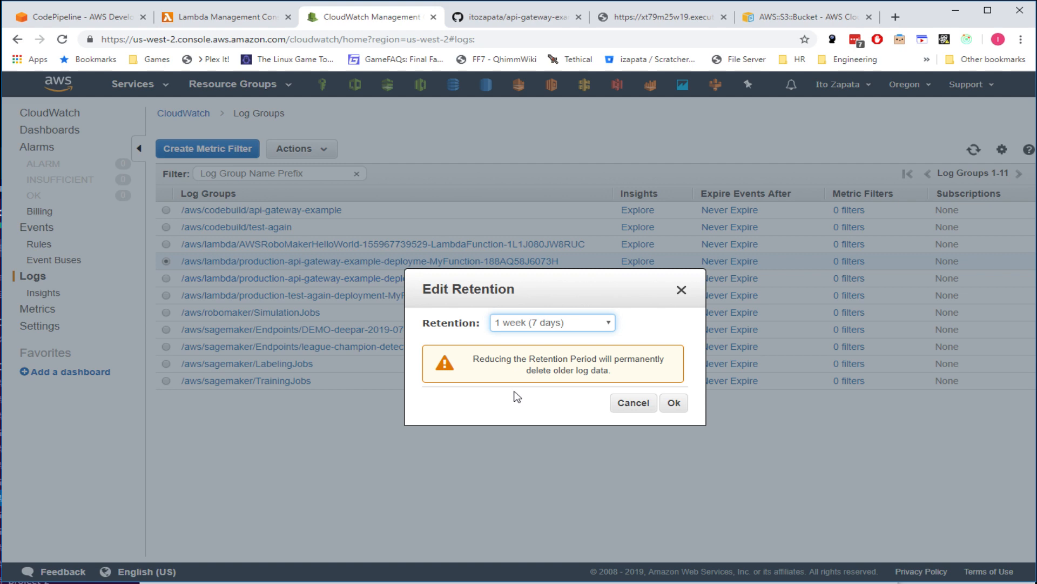
pyautogui.click(634, 404)
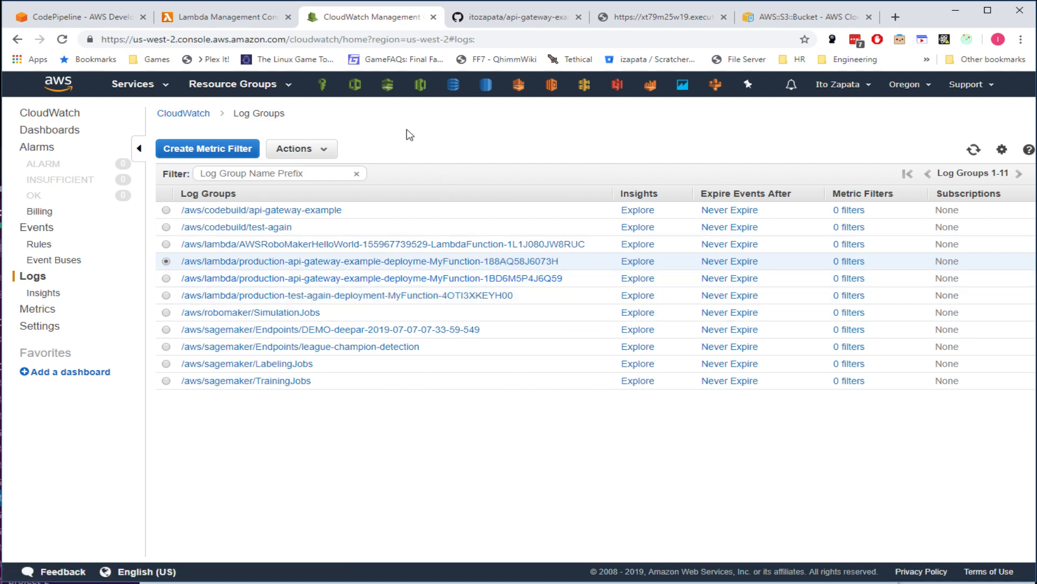
# - Open the Lambda function's X-Ray traces from its monitoring page, refresh the trace results, and close the trace page
pyautogui.click(229, 20)
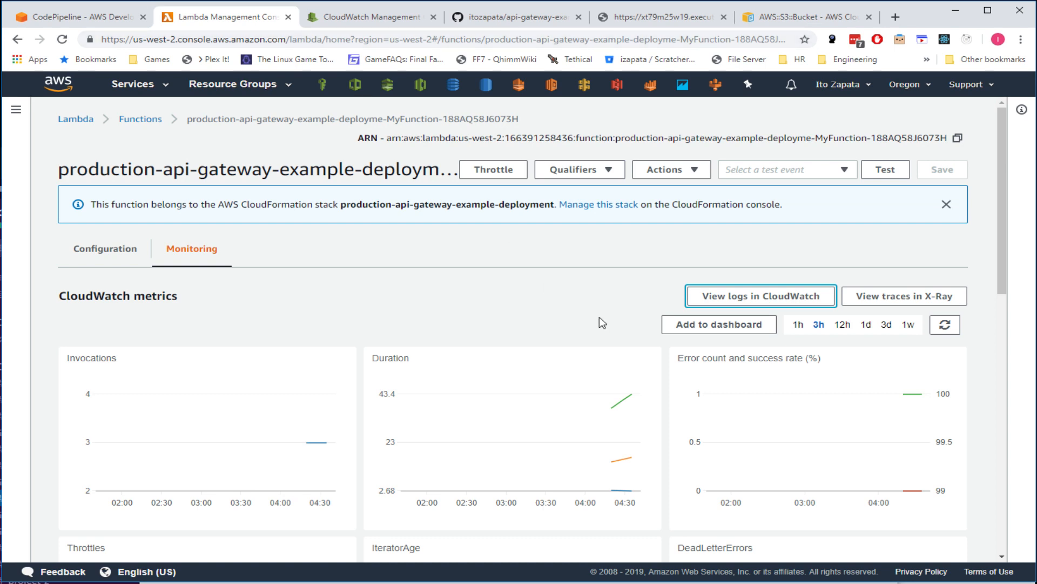
pyautogui.click(913, 299)
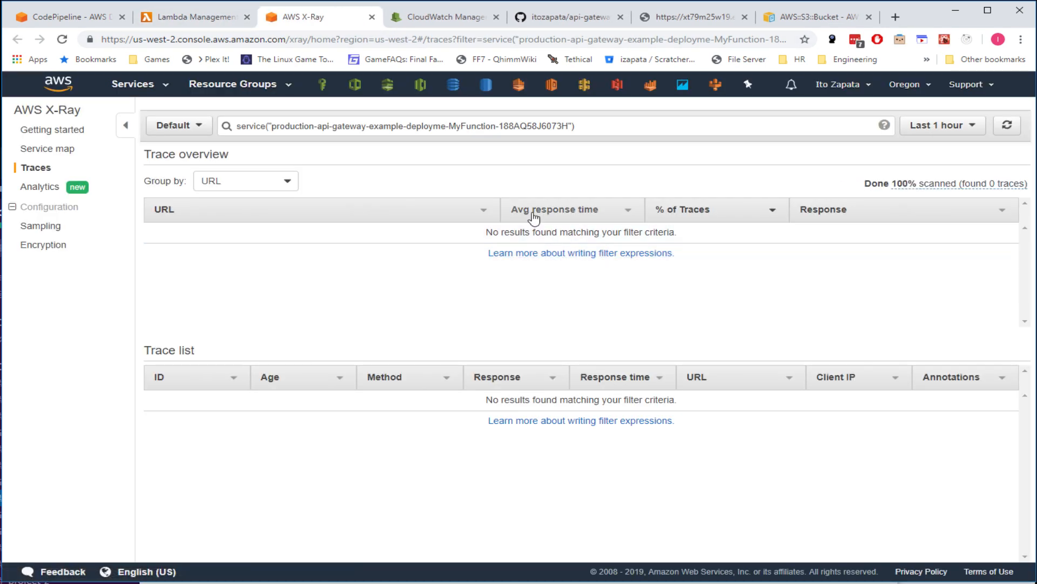
pyautogui.click(1007, 125)
pyautogui.middleClick(301, 19)
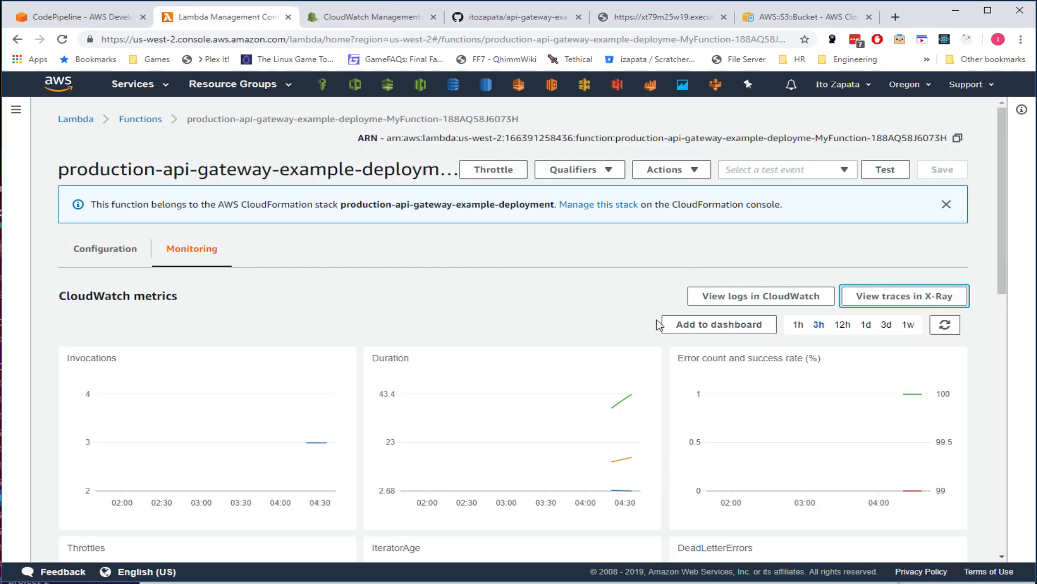
# - Search the services for api, open API Gateway, and open the production-api-gateway-example-deployment API
pyautogui.click(135, 85)
pyautogui.write('api')
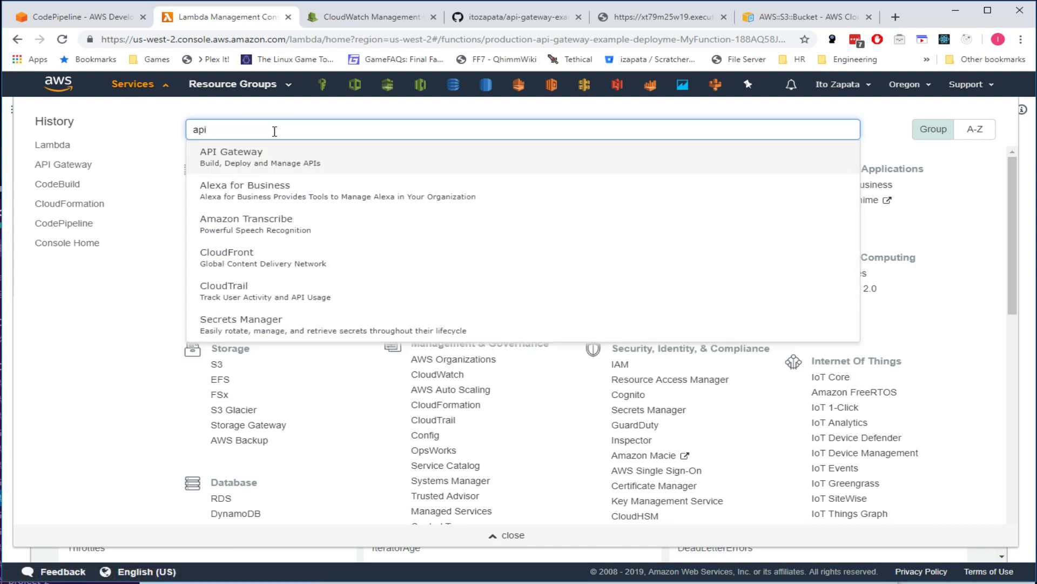
pyautogui.press('Return')
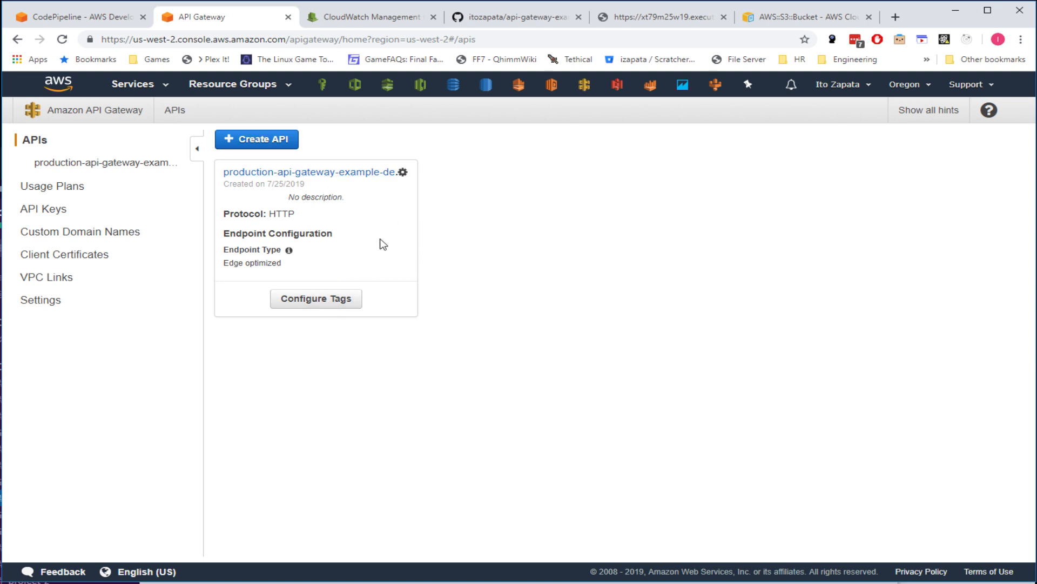
pyautogui.click(342, 173)
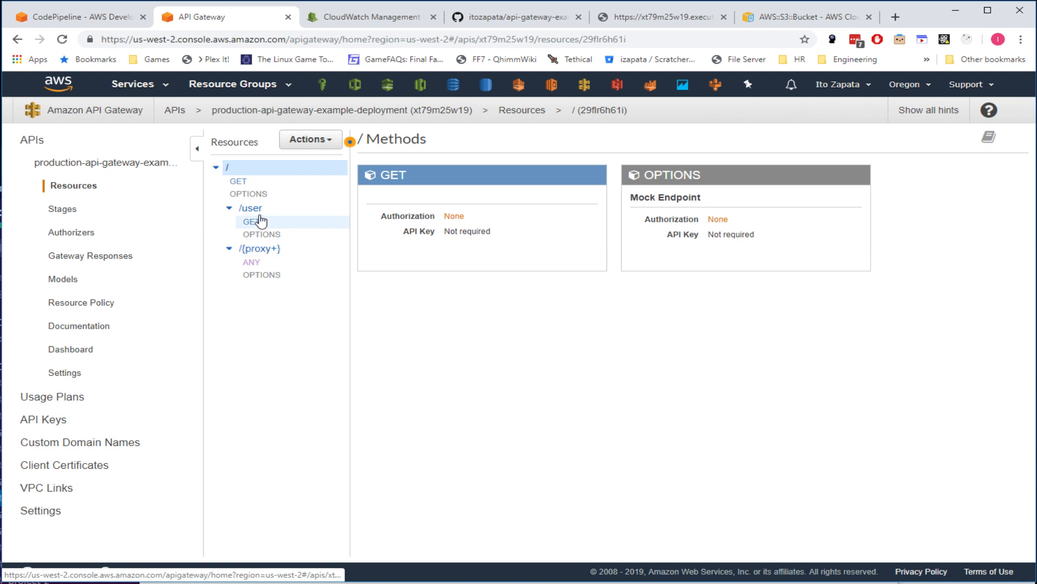
# - Open the root GET method and examine its method request authorization, ARN and integration request type
pyautogui.click(238, 181)
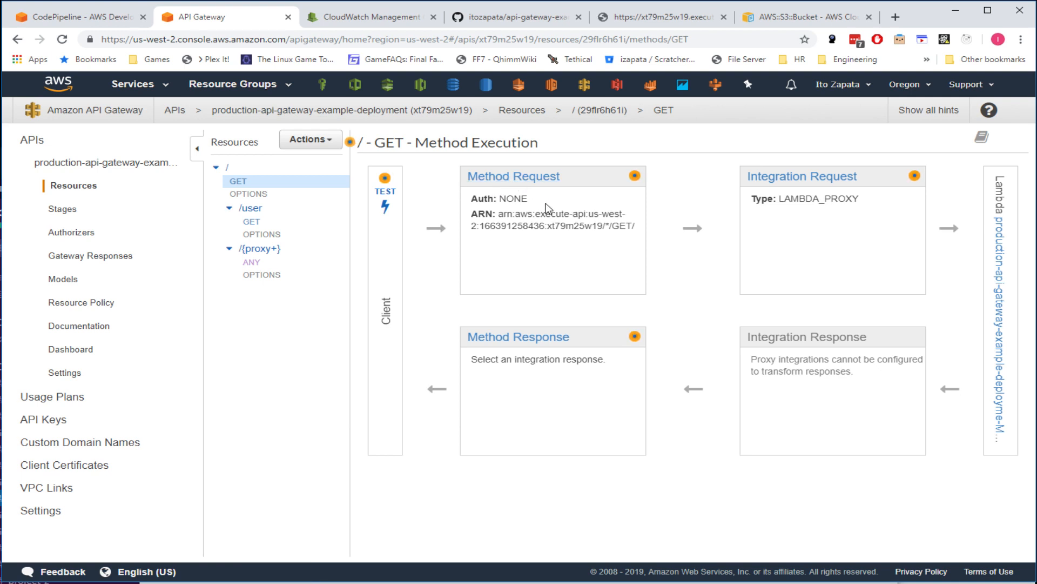
pyautogui.moveTo(635, 229); pyautogui.dragTo(470, 198)
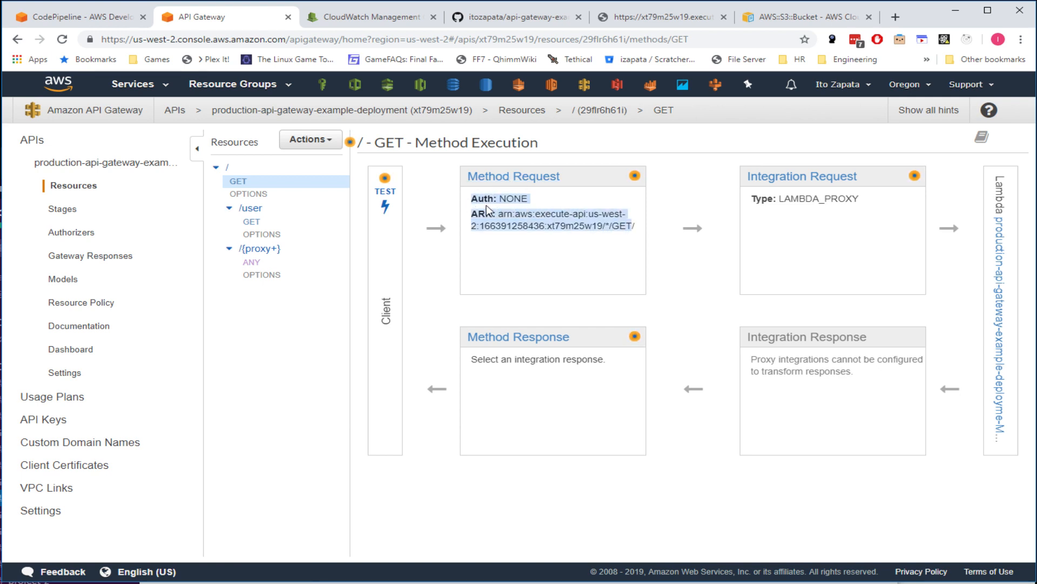
pyautogui.tripleClick(535, 211)
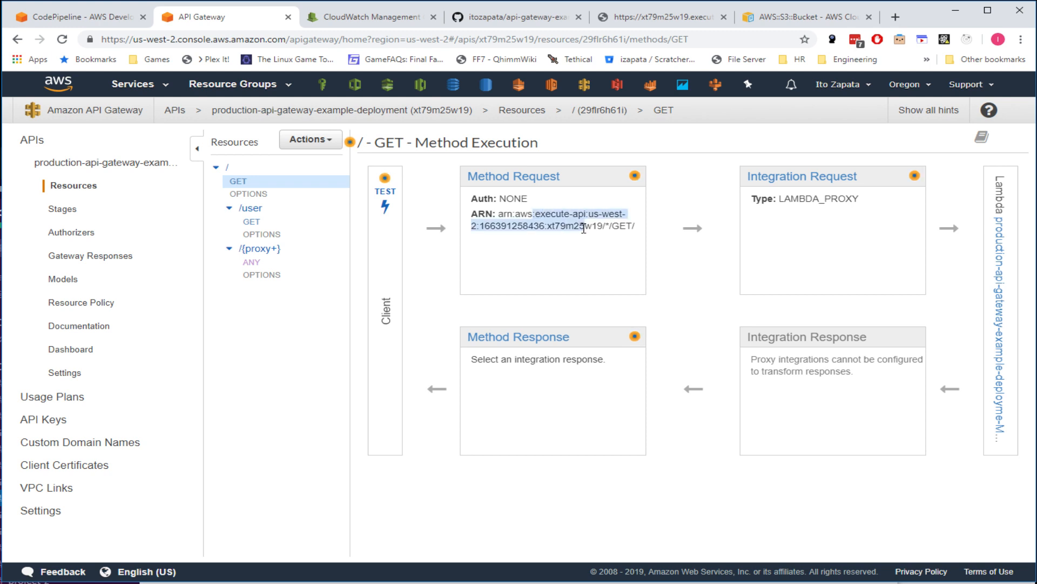
pyautogui.click(619, 224)
pyautogui.doubleClick(808, 200)
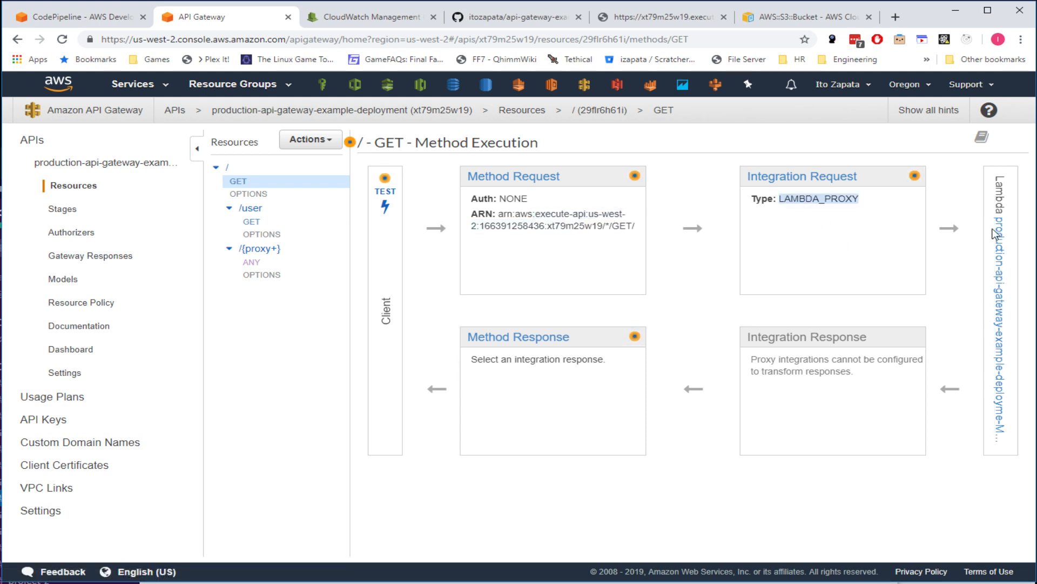
# - View the Lambda function linked to the root GET method in a separate tab, and return to API Gateway
pyautogui.keyDown('ctrl'); pyautogui.click(1000, 372); pyautogui.keyUp('ctrl')
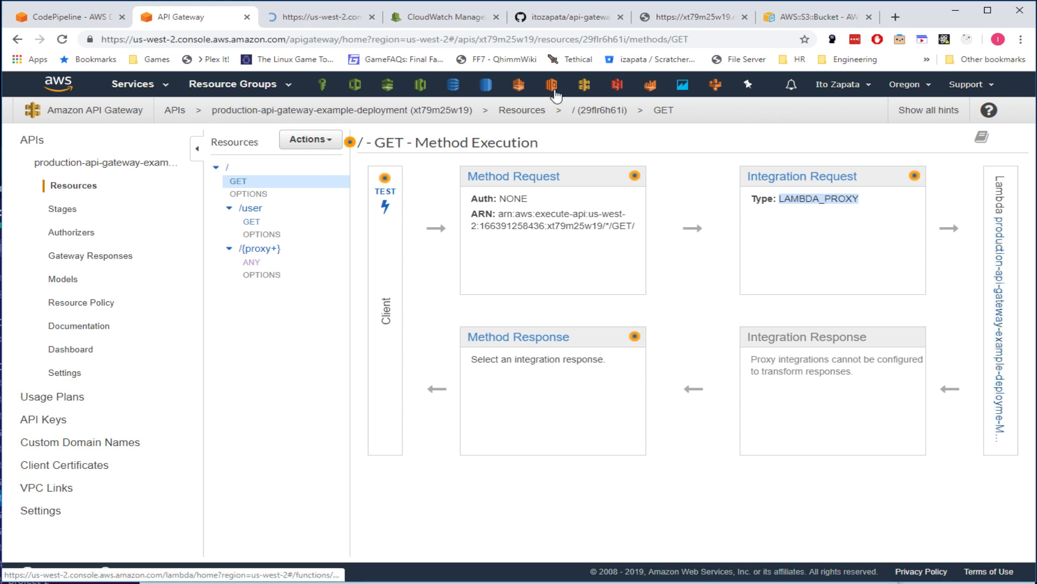
pyautogui.click(319, 14)
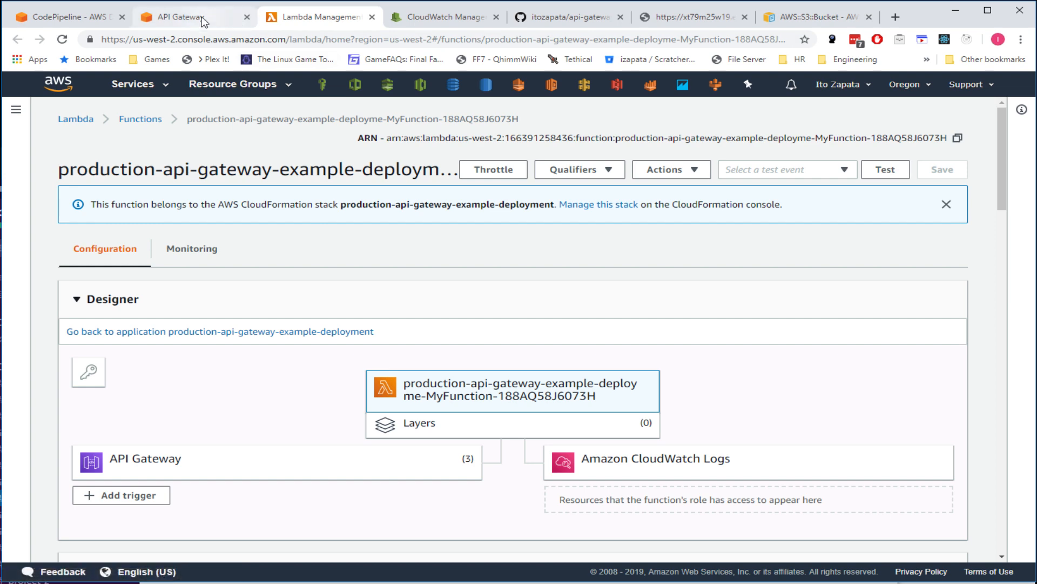
pyautogui.click(181, 16)
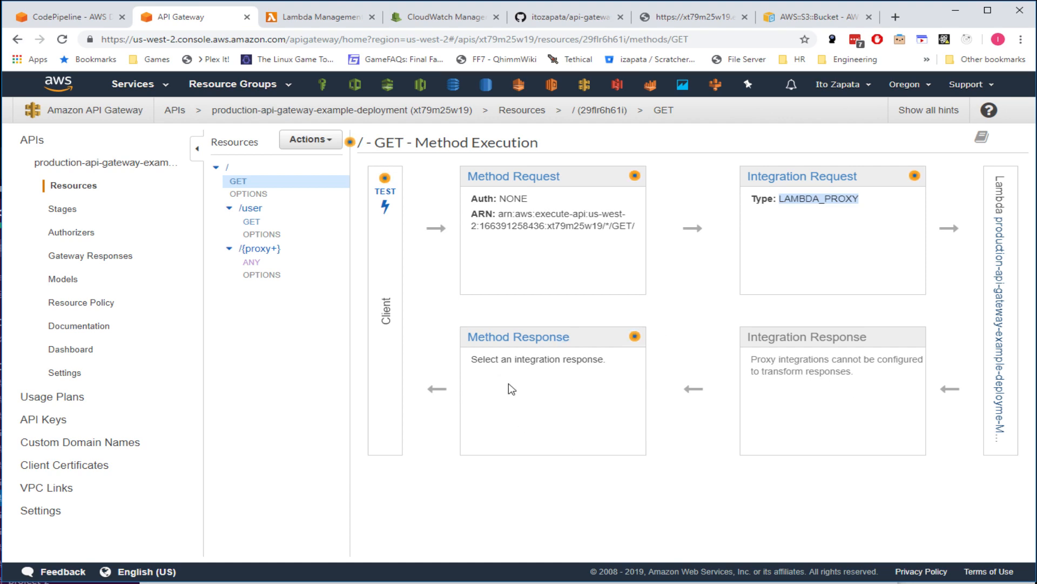
# - Open the root GET method's test page and review the inputs available for a test call
pyautogui.click(384, 205)
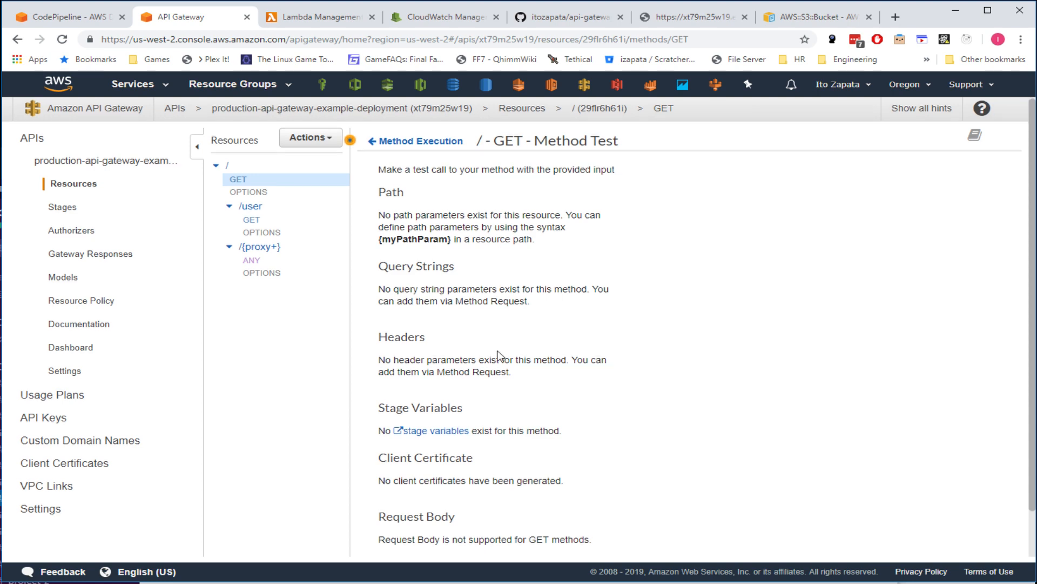
pyautogui.scroll(-1, 498, 355)
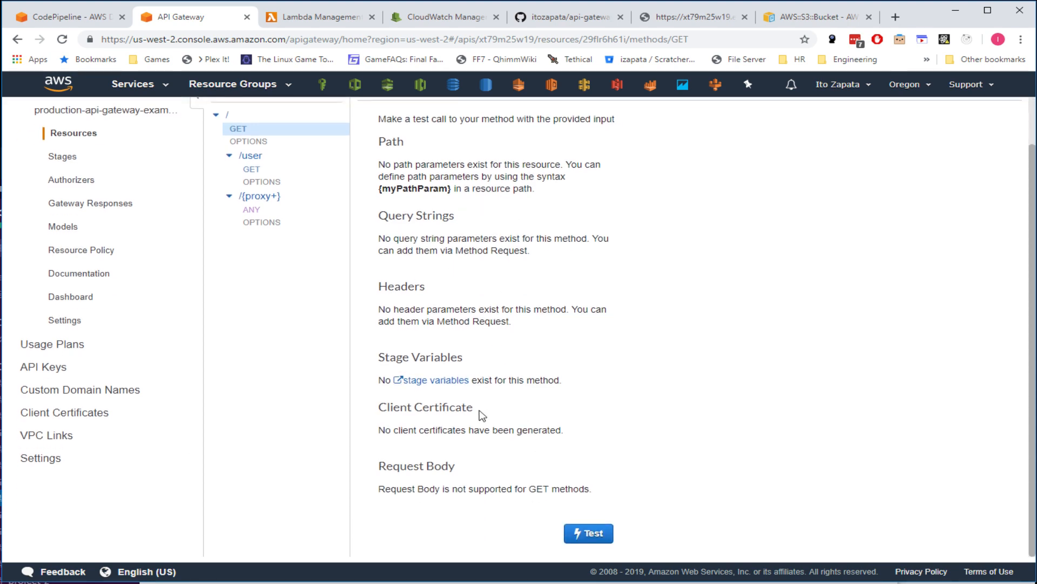
pyautogui.scroll(1, 379, 324)
# - Open the /user GET method and review the method, resource and API actions available for it
pyautogui.click(255, 222)
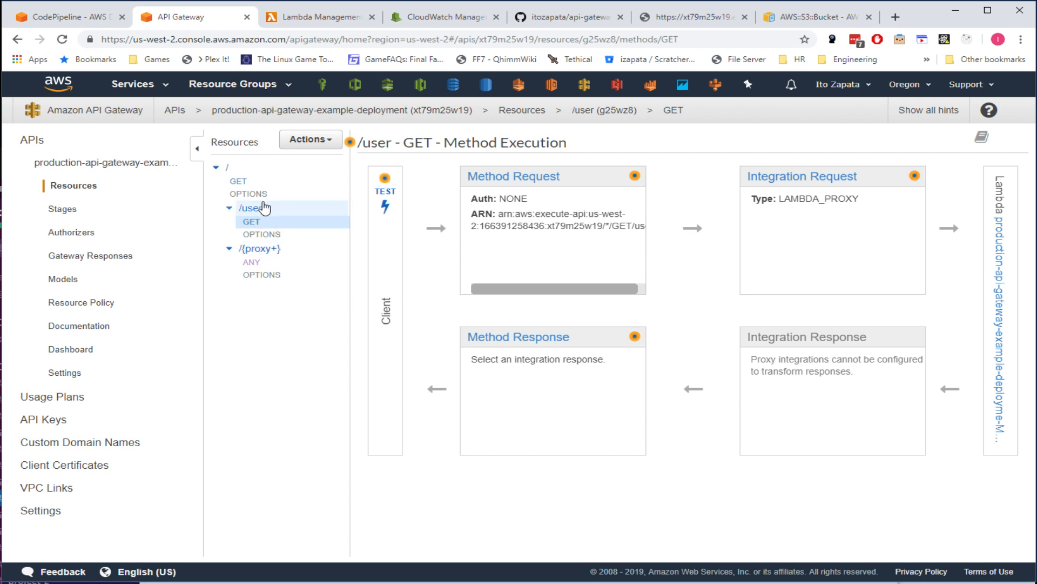
pyautogui.click(311, 142)
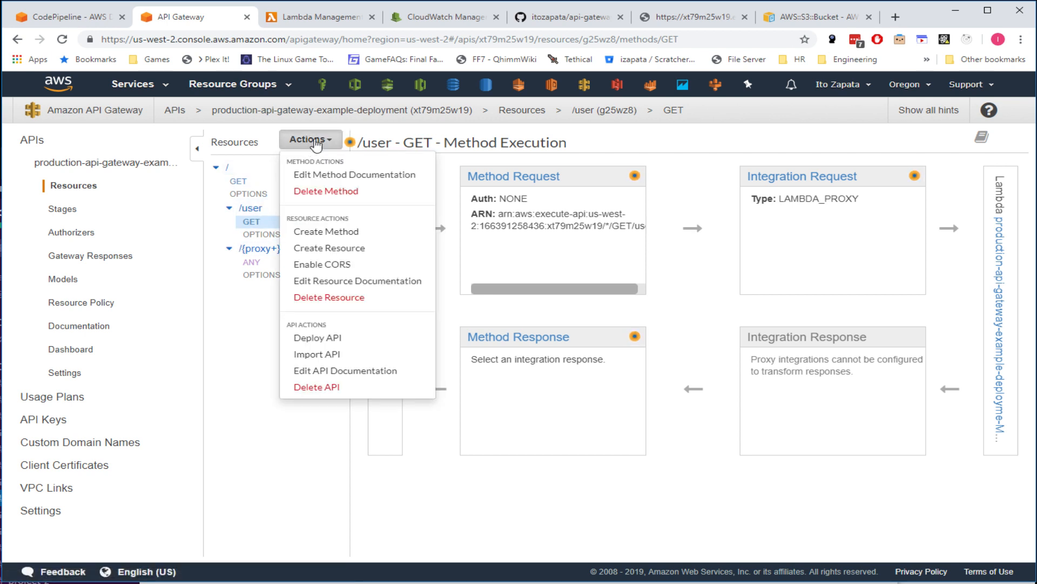
pyautogui.click(314, 140)
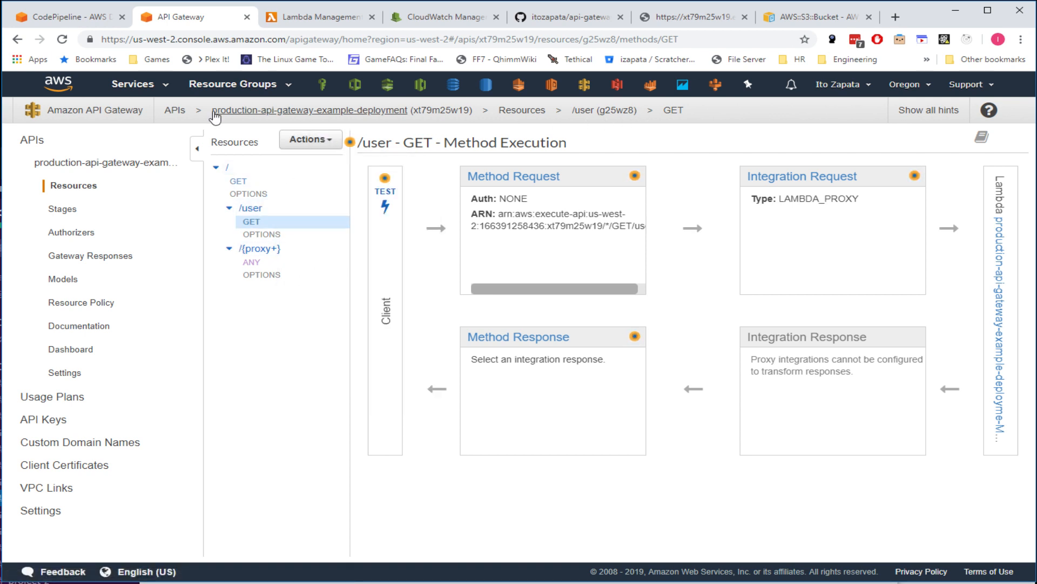
# - Open the API's stages and expand the resource trees of Prod and Stage
pyautogui.click(64, 211)
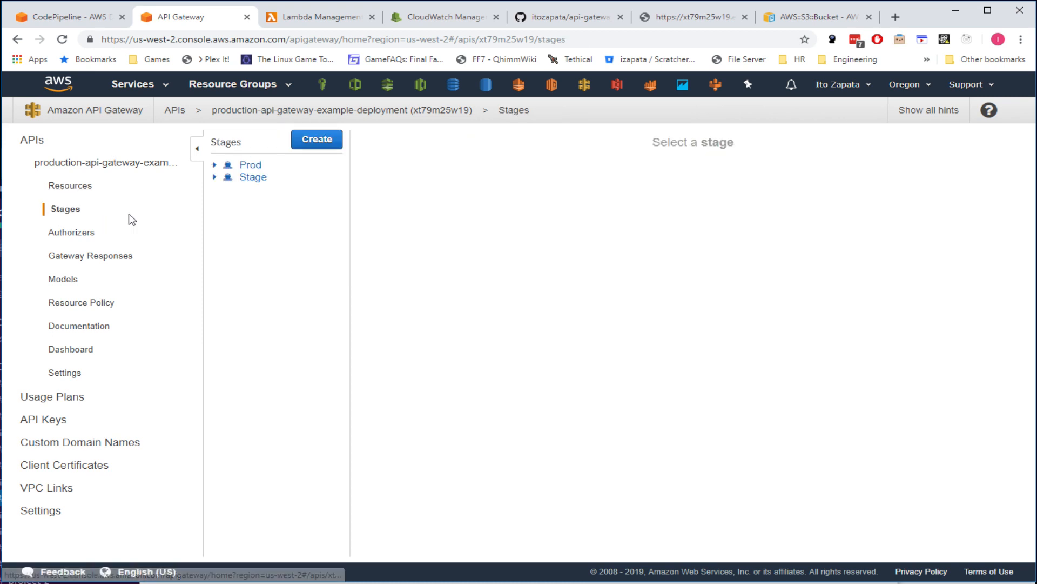
pyautogui.click(215, 165)
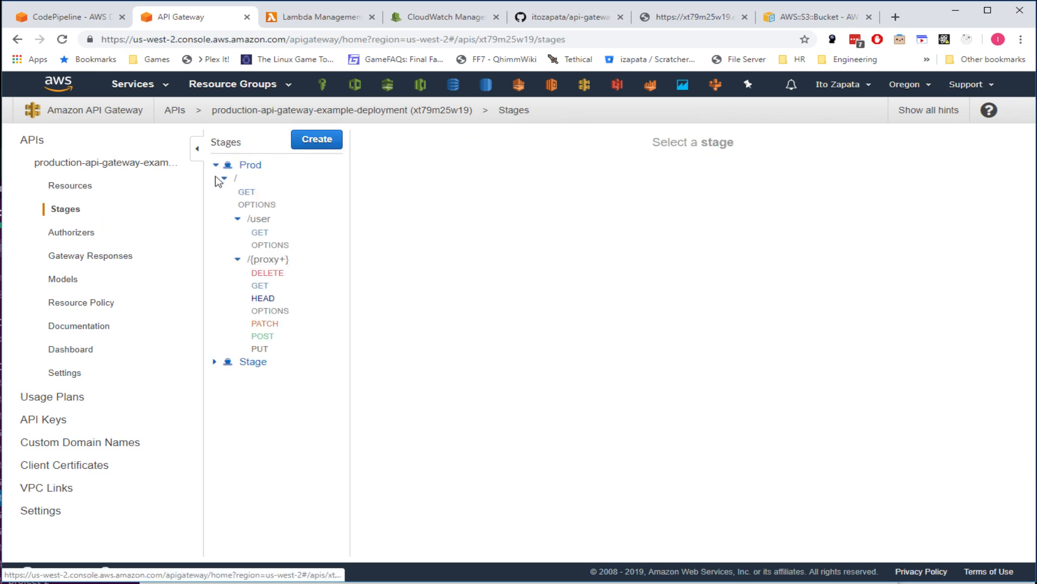
pyautogui.click(218, 361)
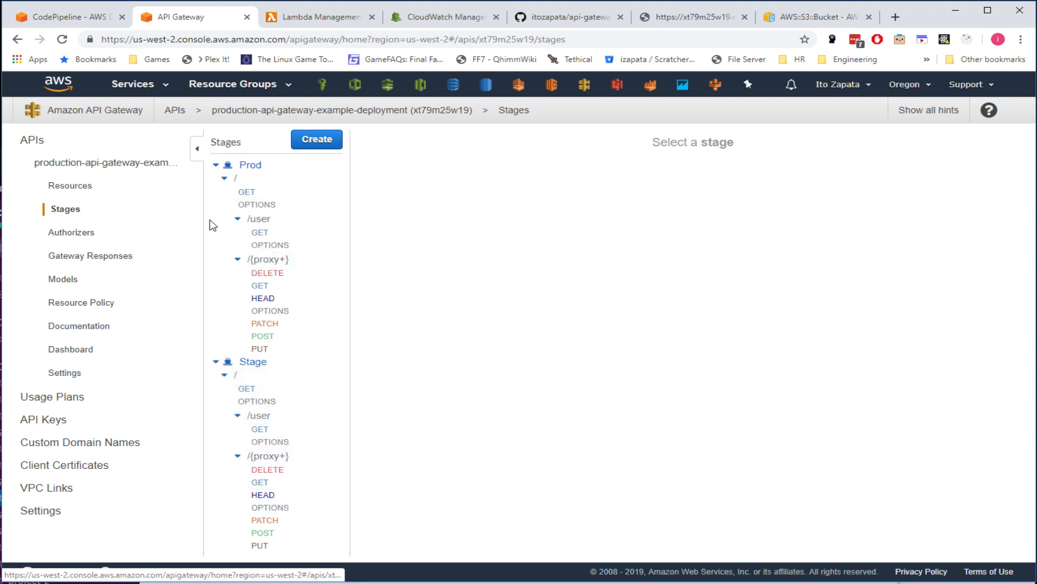
# - Try to create a new Lambda authorizer with the form left blank, and cancel the permission request and the form
pyautogui.click(65, 233)
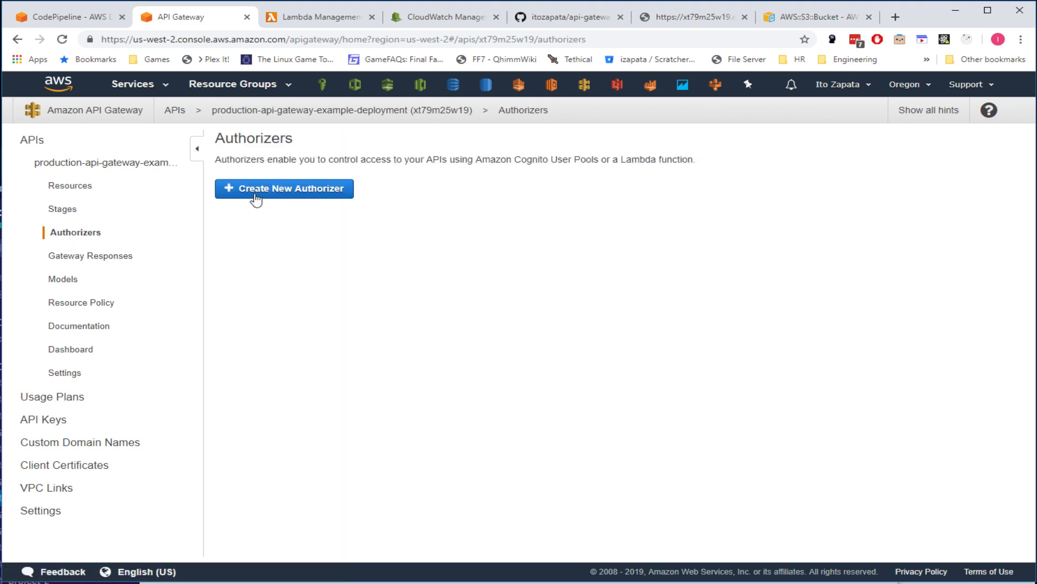
pyautogui.click(304, 192)
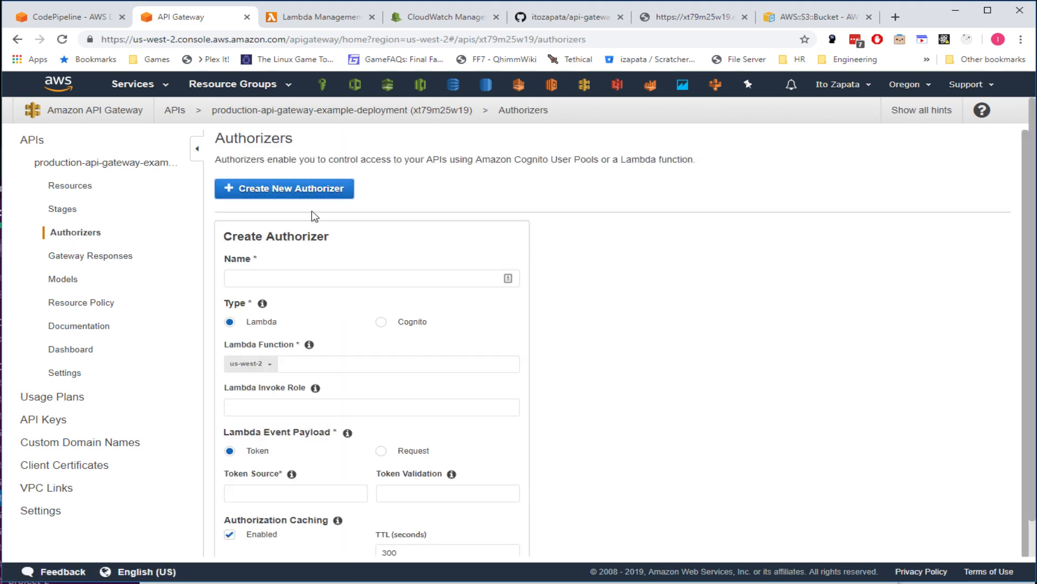
pyautogui.scroll(-1, 675, 443)
pyautogui.scroll(-1, 649, 449)
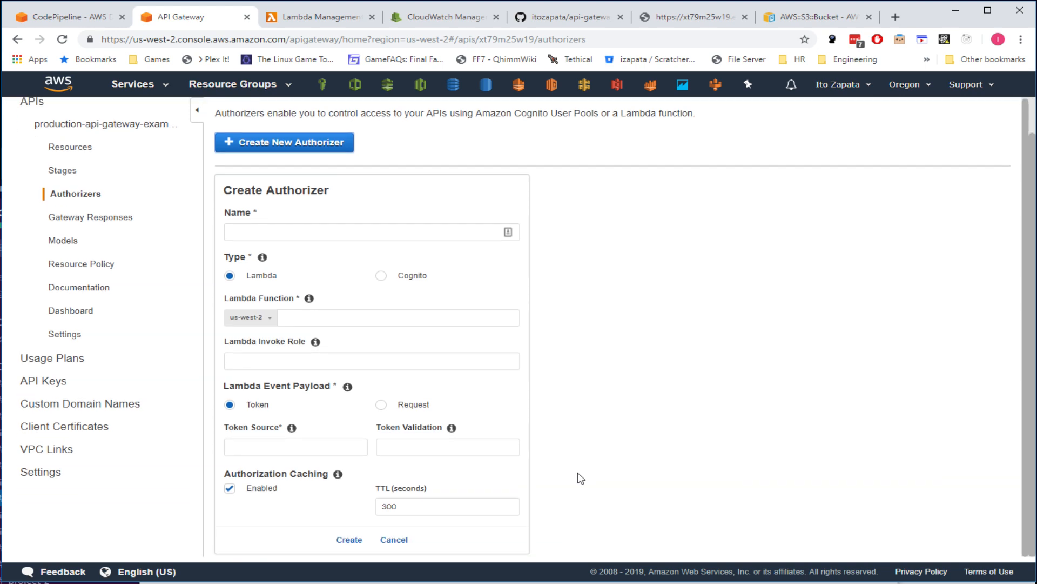
pyautogui.click(346, 539)
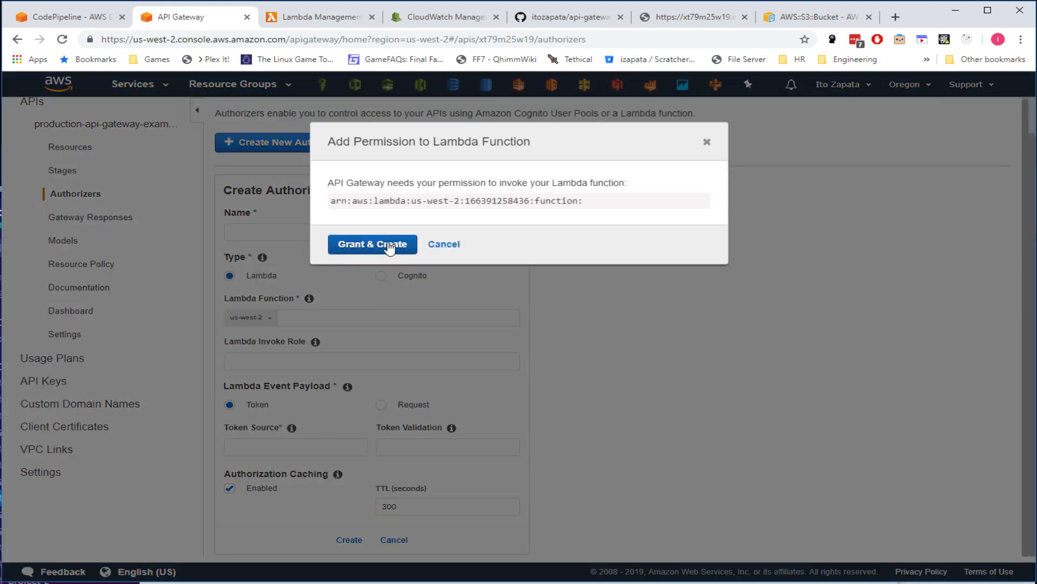
pyautogui.click(443, 243)
pyautogui.click(393, 539)
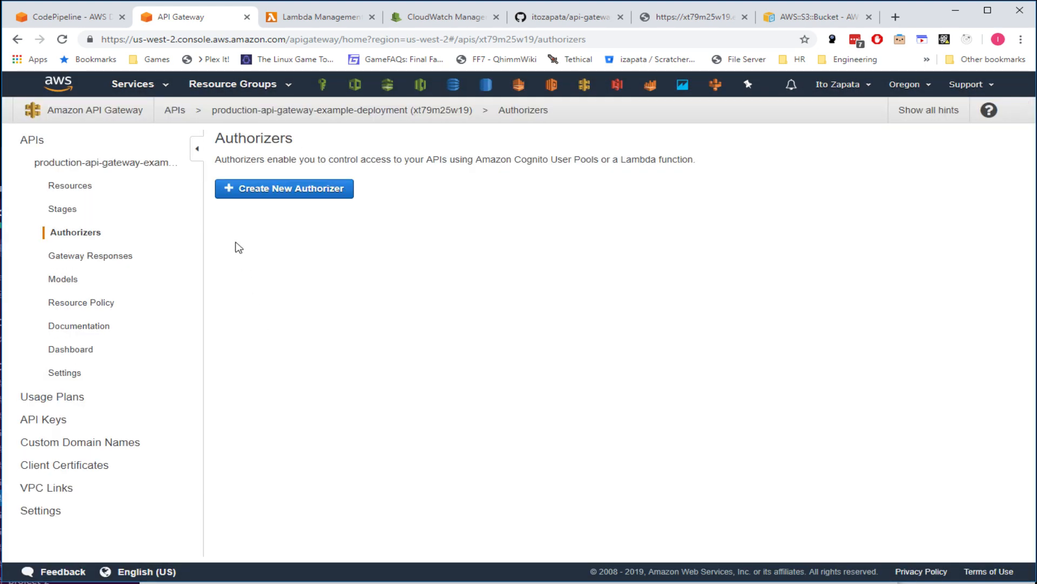
# - Go through the API's resources, gateway responses and models
pyautogui.click(71, 187)
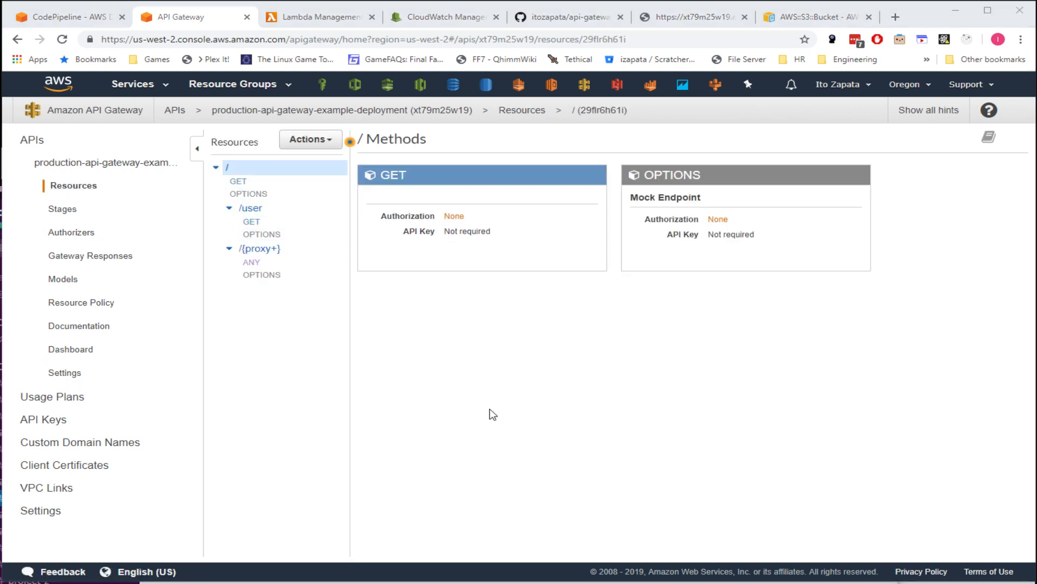
pyautogui.click(521, 413)
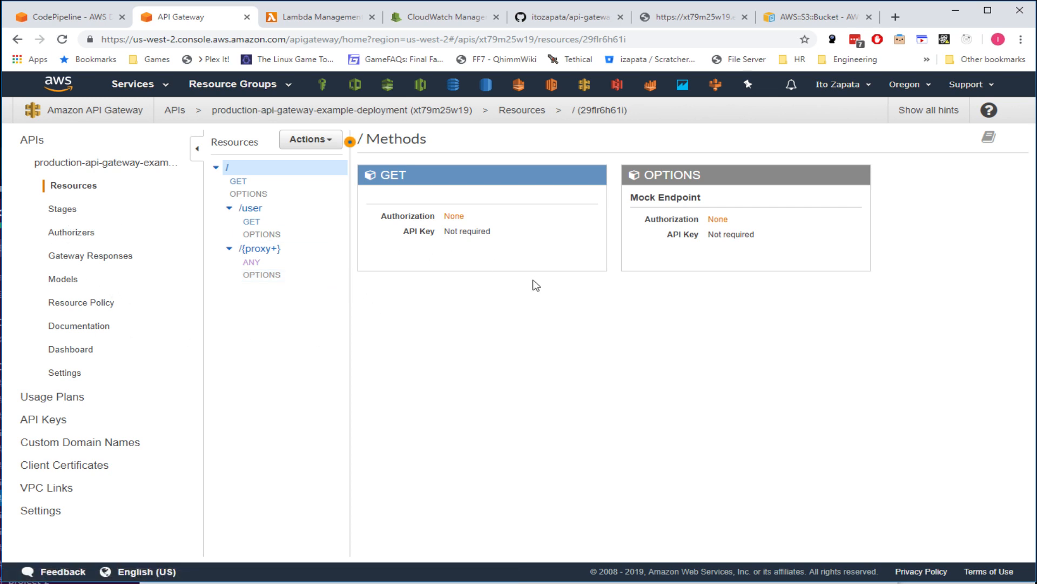
pyautogui.click(78, 256)
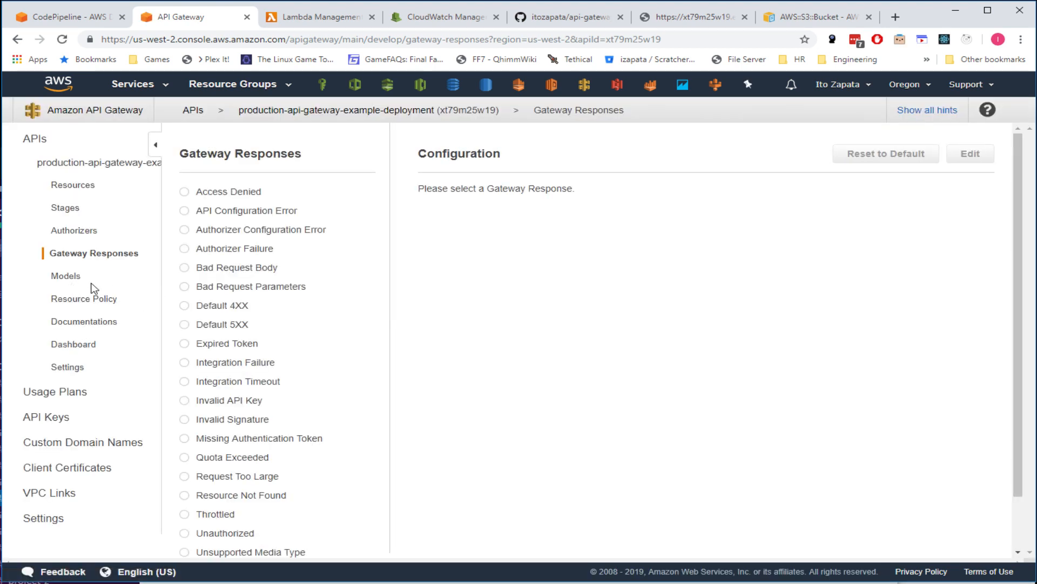
pyautogui.click(65, 279)
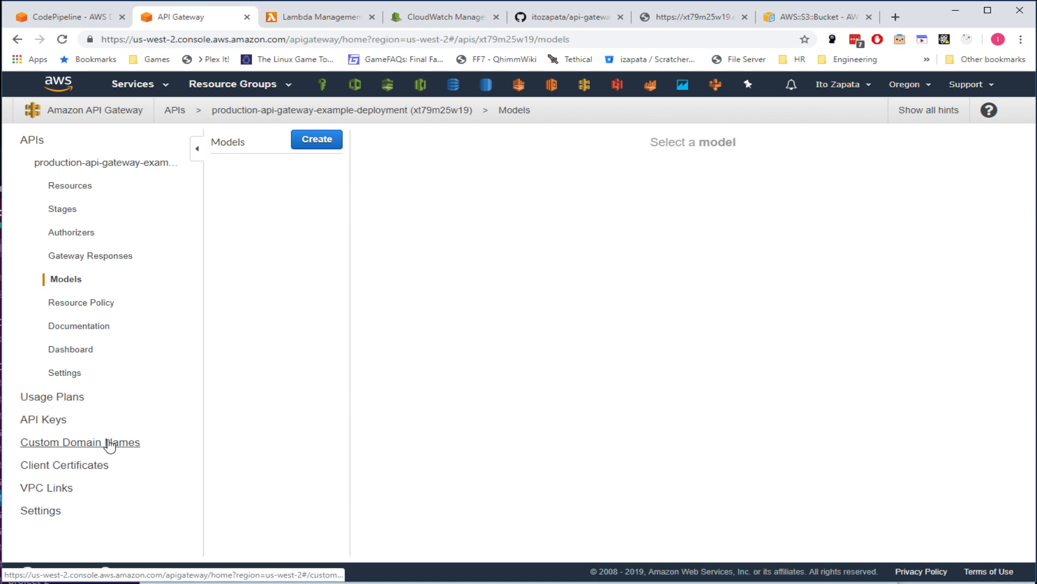
# - Open the API's dashboard and show the call, latency and error charts for the Prod stage
pyautogui.click(73, 349)
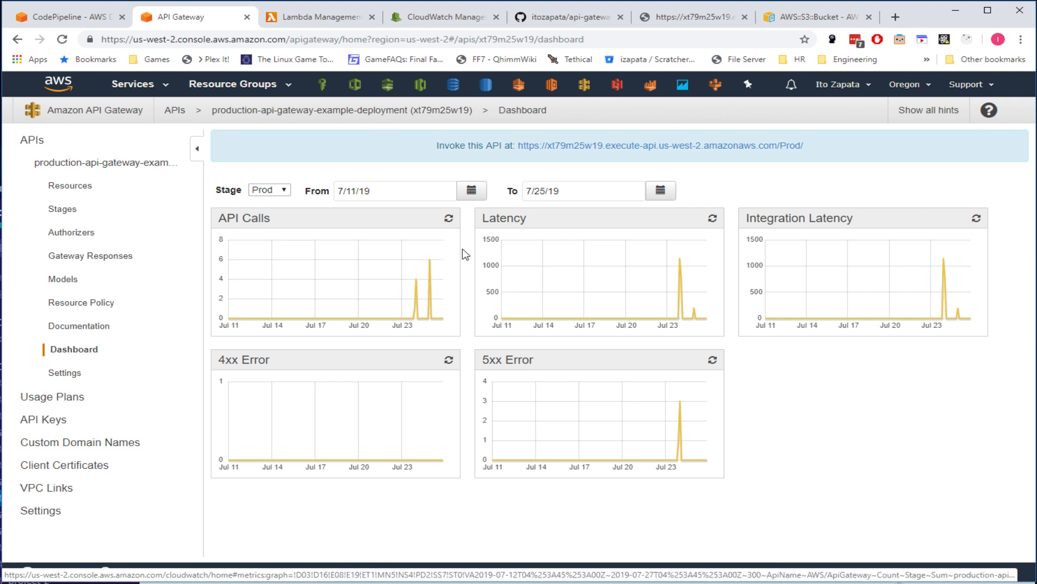
pyautogui.click(269, 190)
pyautogui.click(265, 203)
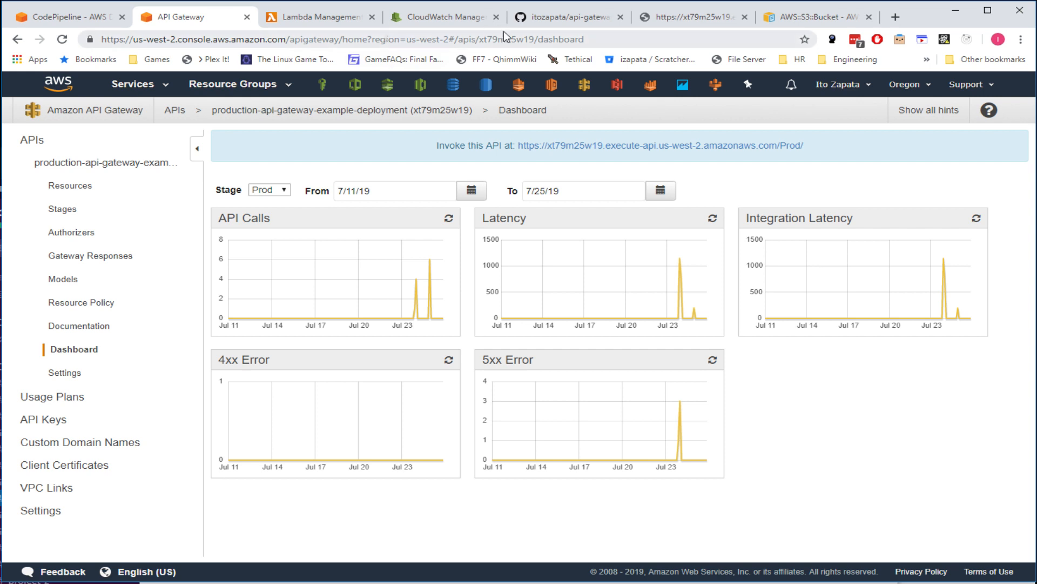
# - Switch to the GitHub repository api-gateway-example and show its address and file list
pyautogui.click(570, 20)
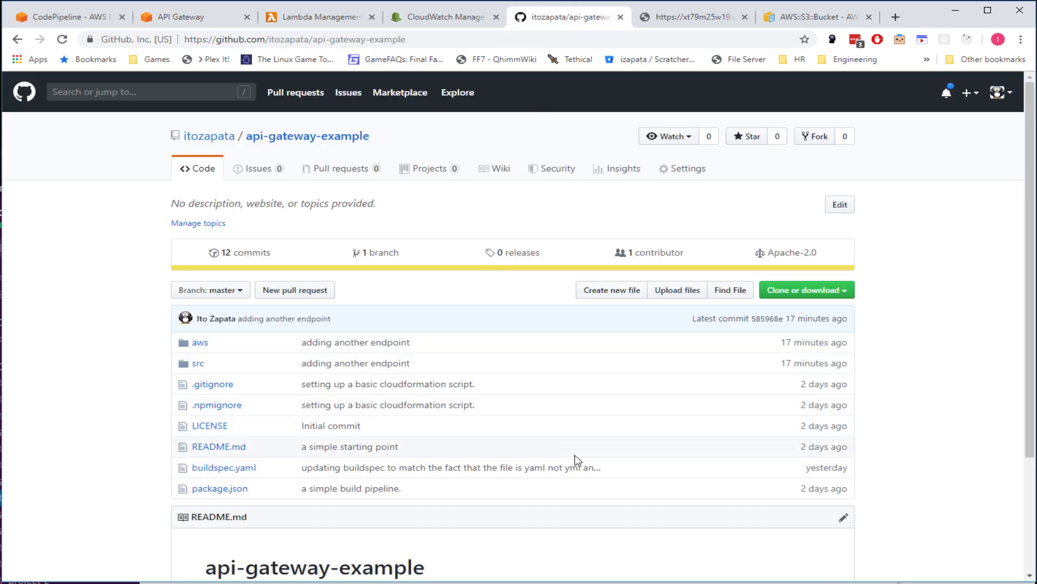
pyautogui.click(144, 33)
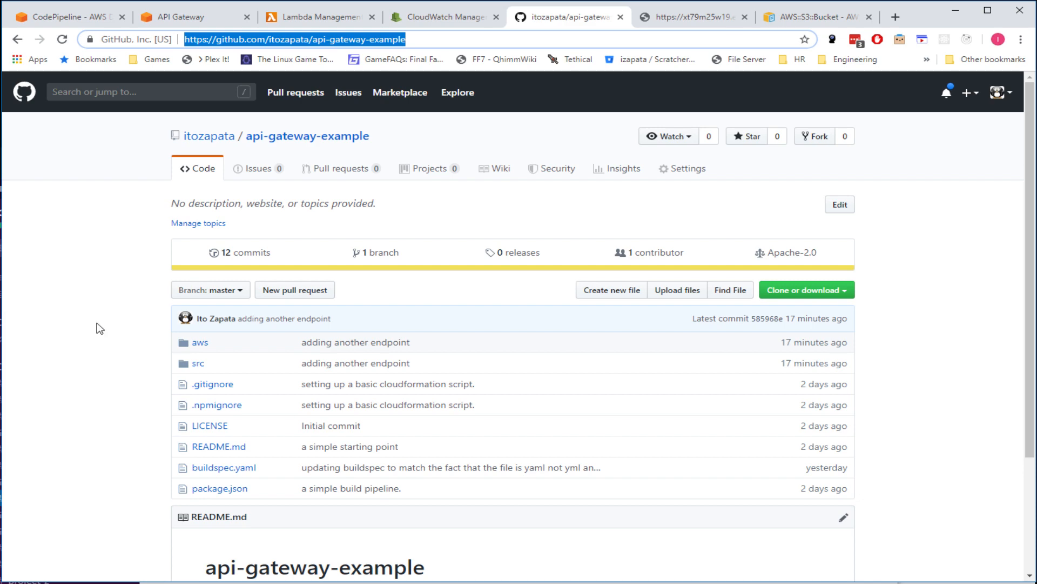
pyautogui.scroll(-3, 81, 363)
pyautogui.scroll(3, 76, 369)
# - Open the personal access tokens list in the GitHub account's developer settings
pyautogui.click(1012, 94)
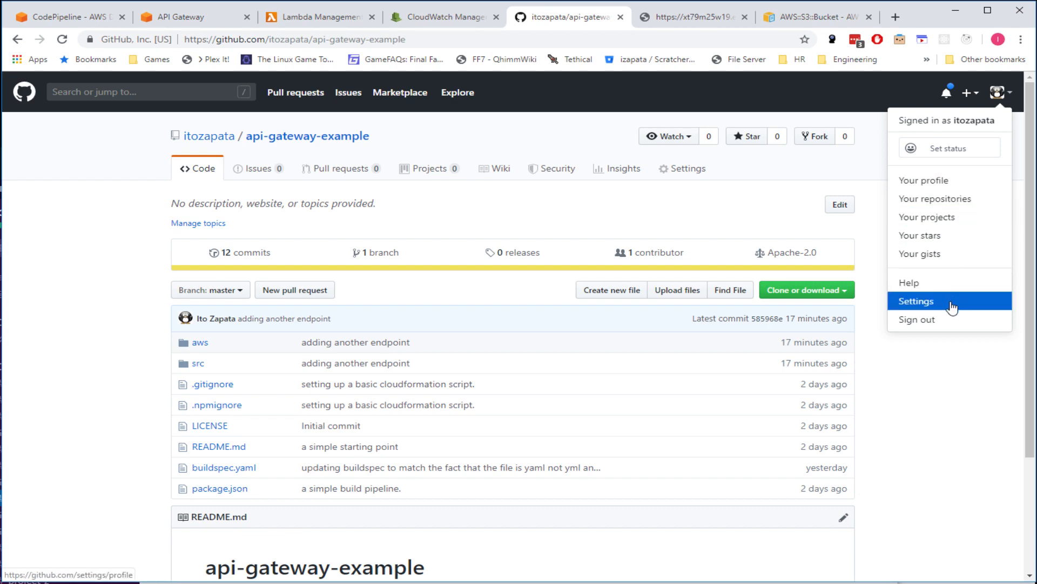
pyautogui.click(899, 303)
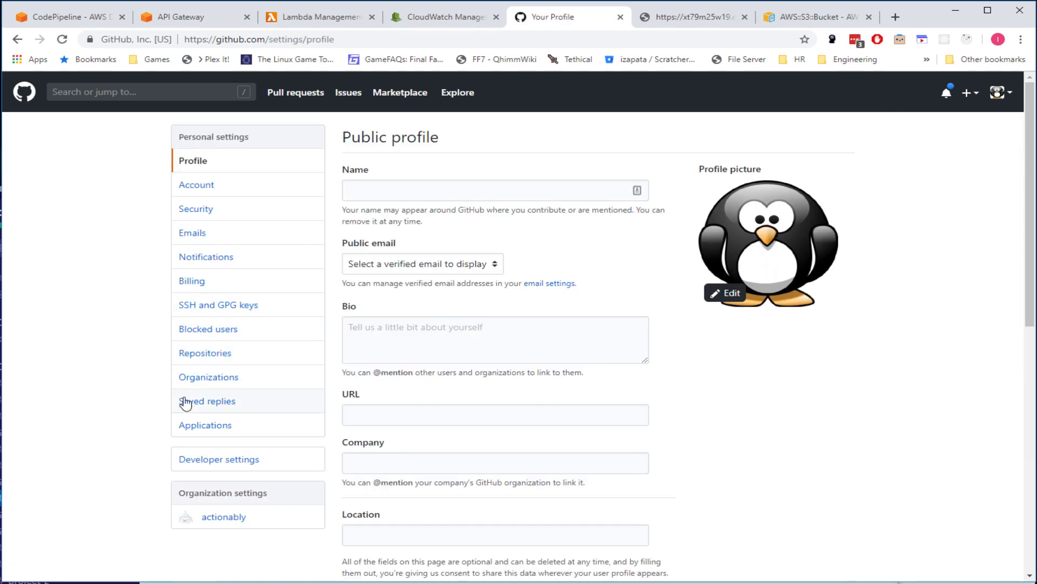
pyautogui.scroll(-3, 108, 416)
pyautogui.scroll(3, 124, 410)
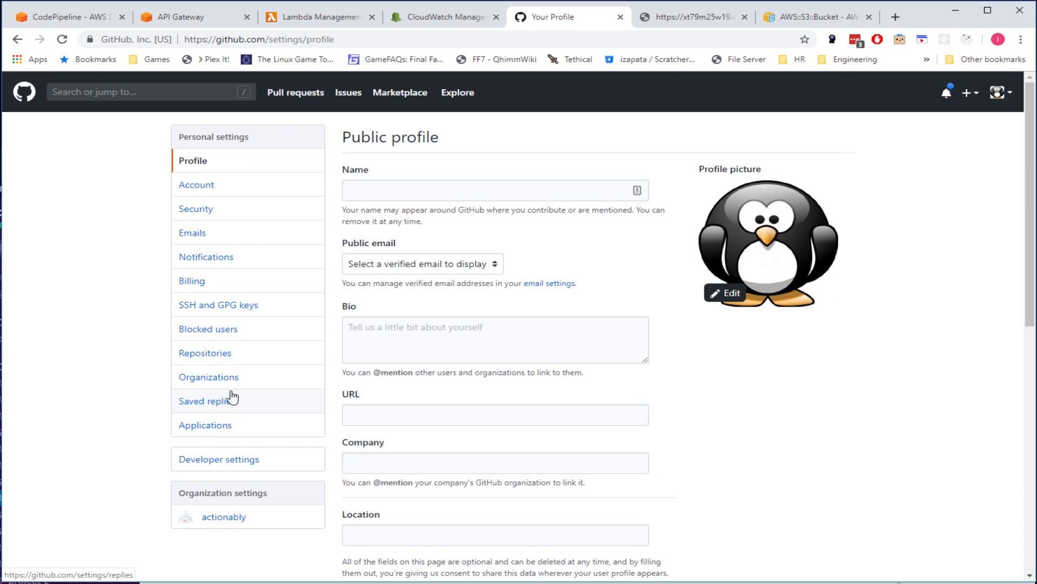
pyautogui.click(232, 355)
pyautogui.click(211, 463)
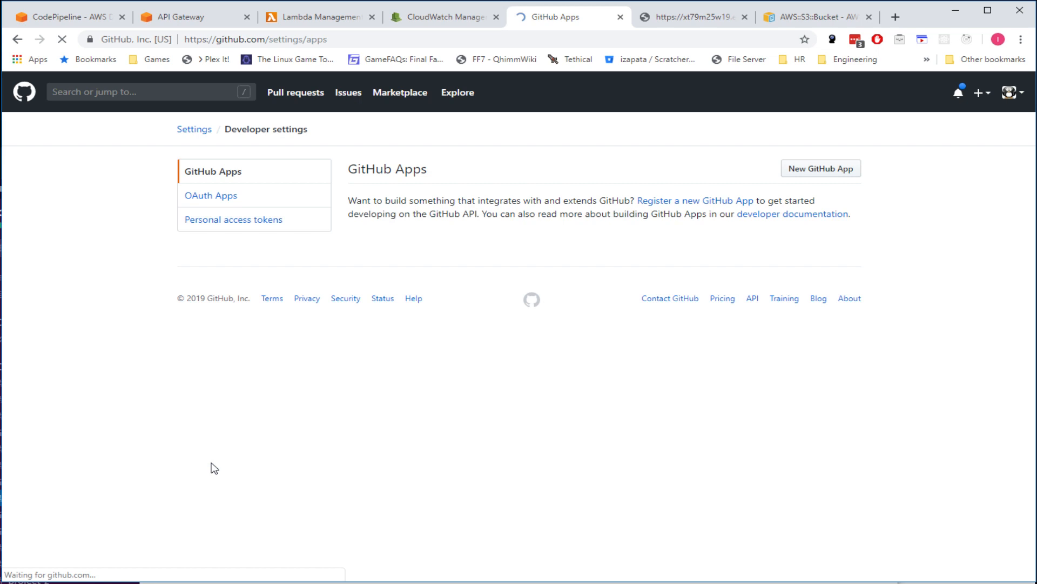
pyautogui.click(232, 220)
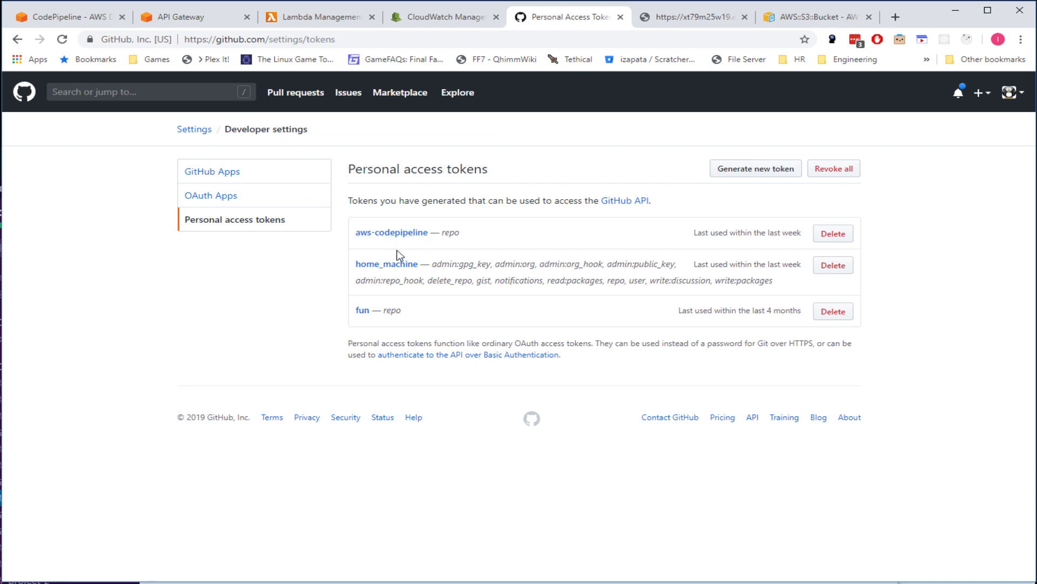
# - Start a new personal access token with the full repo scope after confirming the account password, and close the form without generating it
pyautogui.click(756, 168)
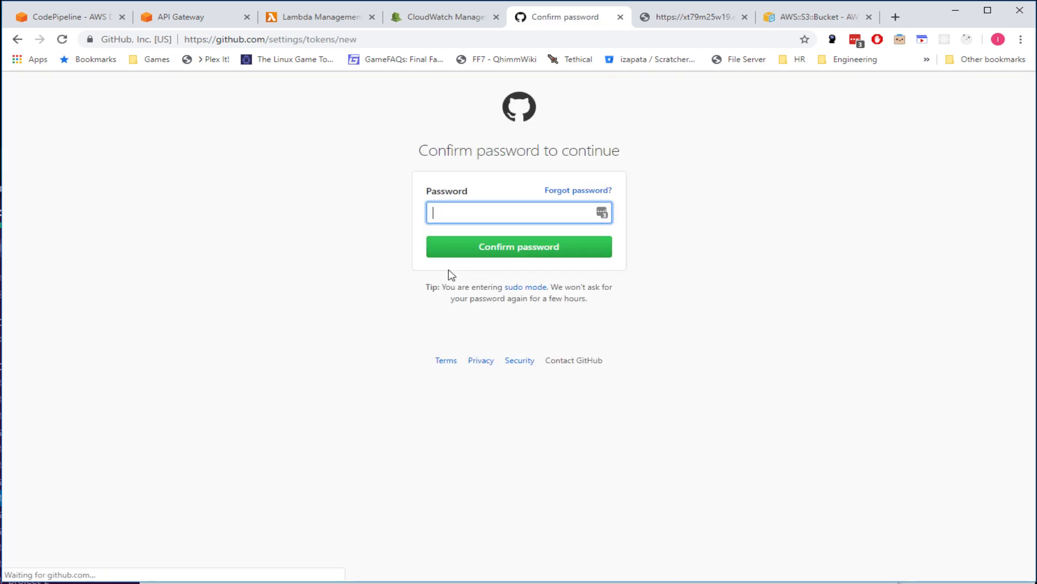
pyautogui.click(601, 213)
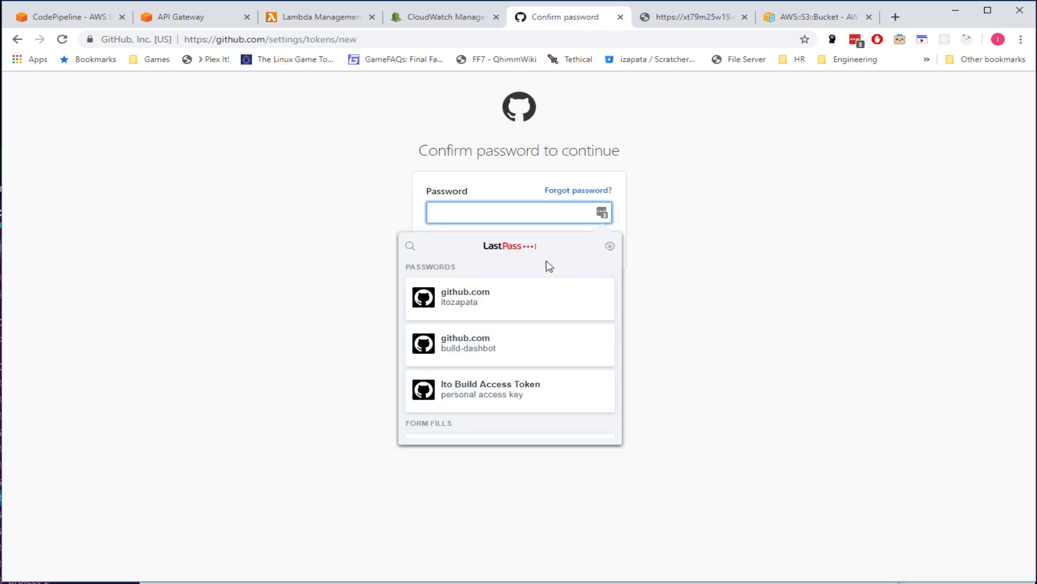
pyautogui.click(471, 308)
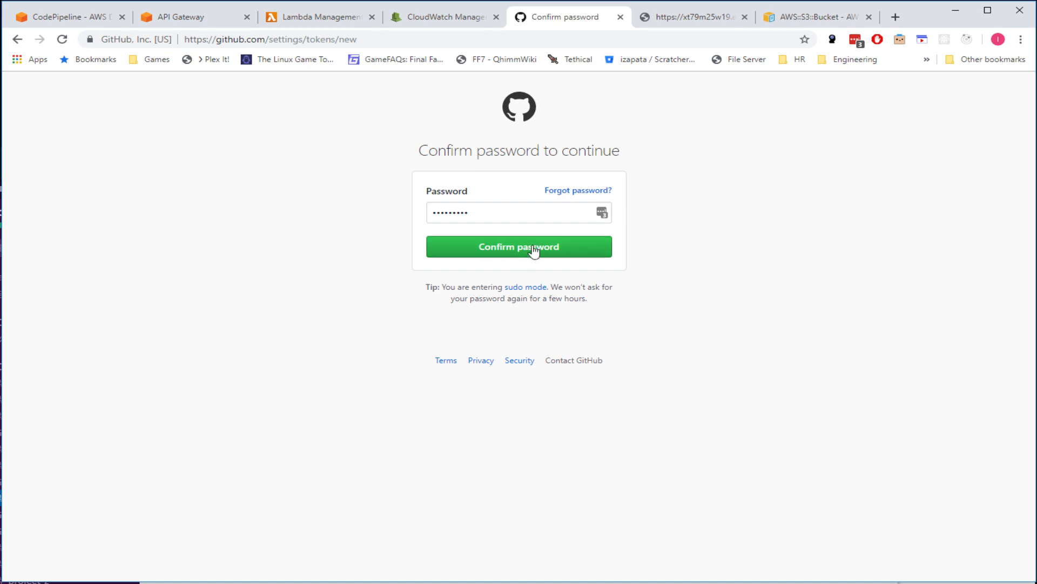
pyautogui.click(481, 248)
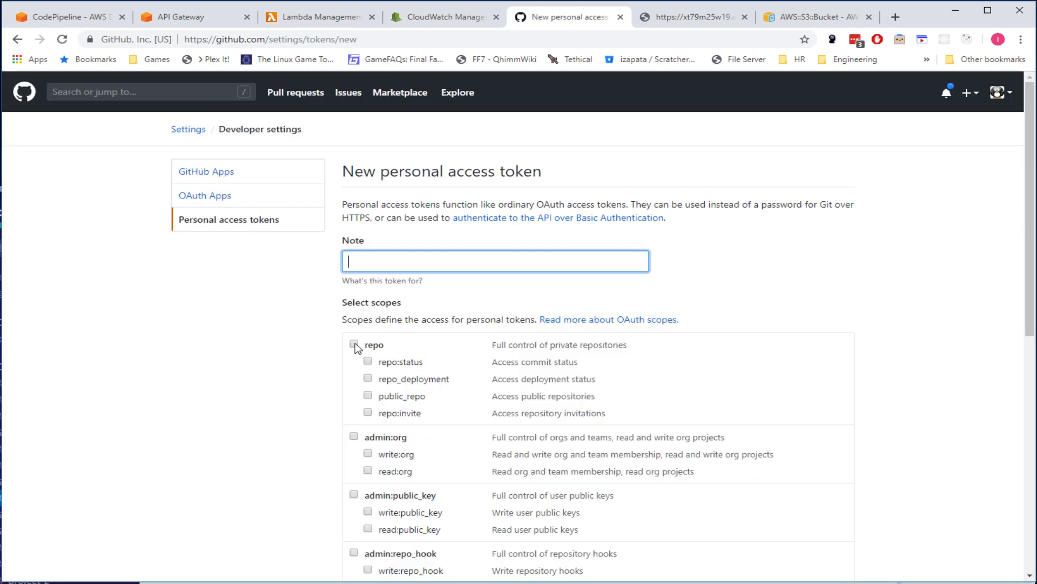
pyautogui.click(355, 345)
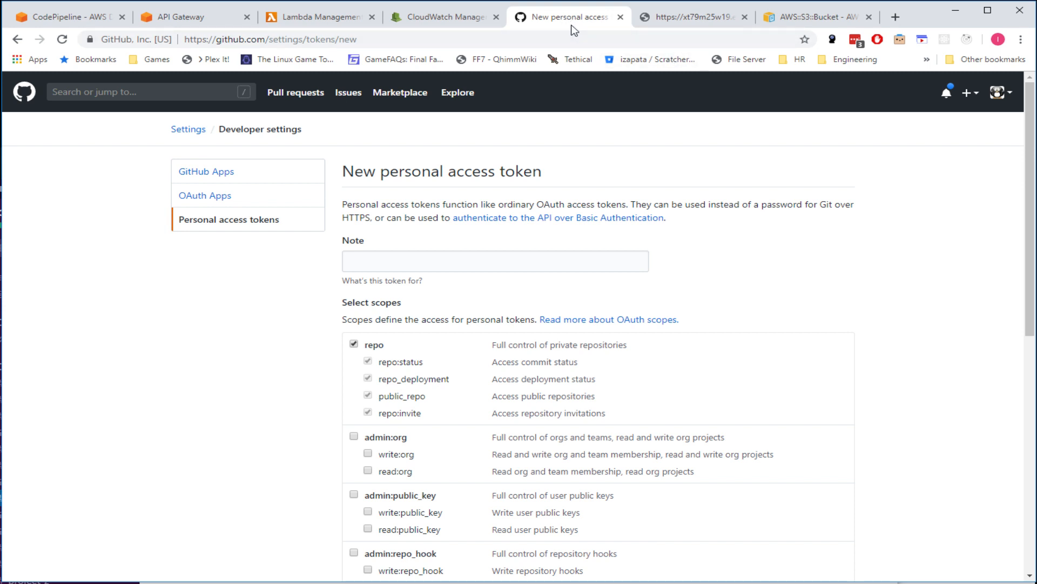
pyautogui.hotkey('ctrl', 'w')
# - Return to the AWS console, open CloudFormation and view the production-api-gateway-example-deployment and api-gateway-example stacks
pyautogui.click(453, 16)
pyautogui.click(362, 20)
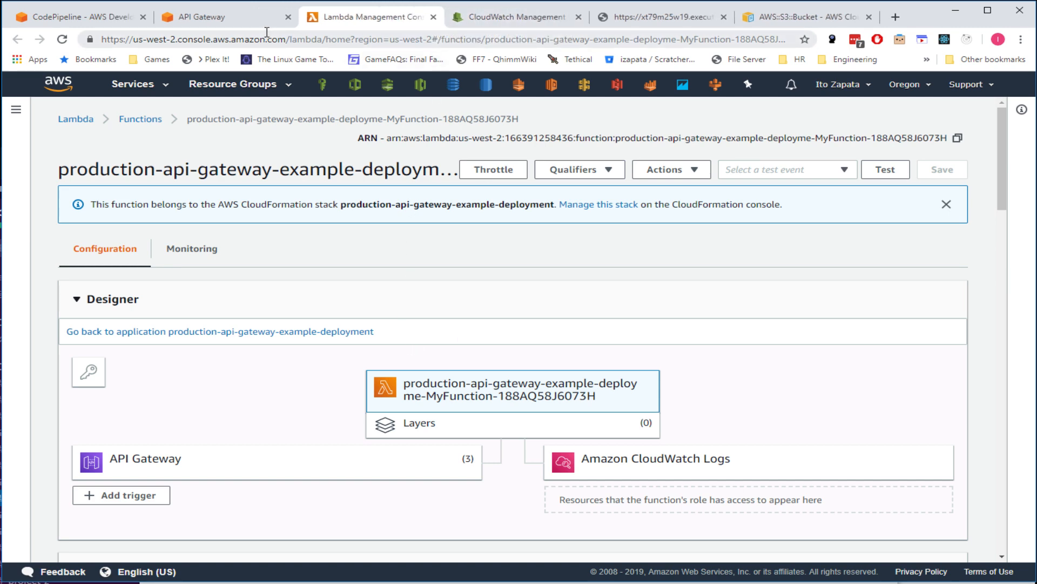
pyautogui.click(229, 19)
pyautogui.click(102, 19)
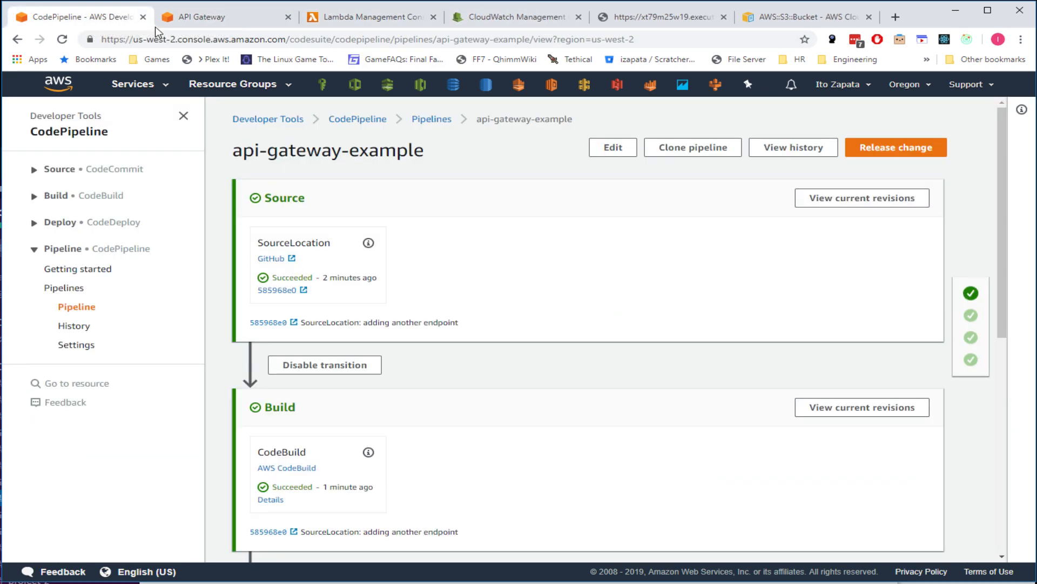
pyautogui.click(203, 18)
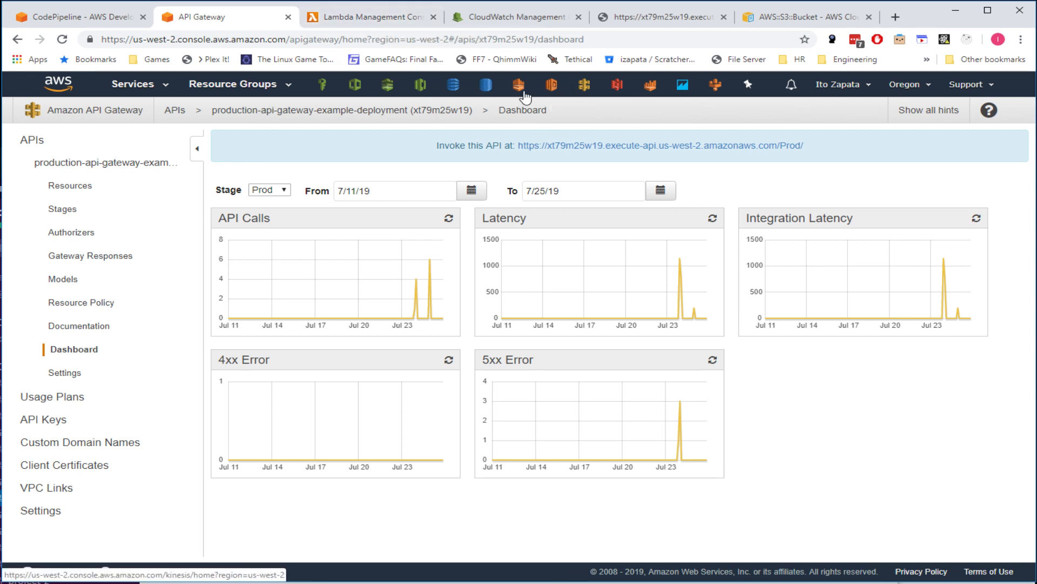
pyautogui.click(354, 85)
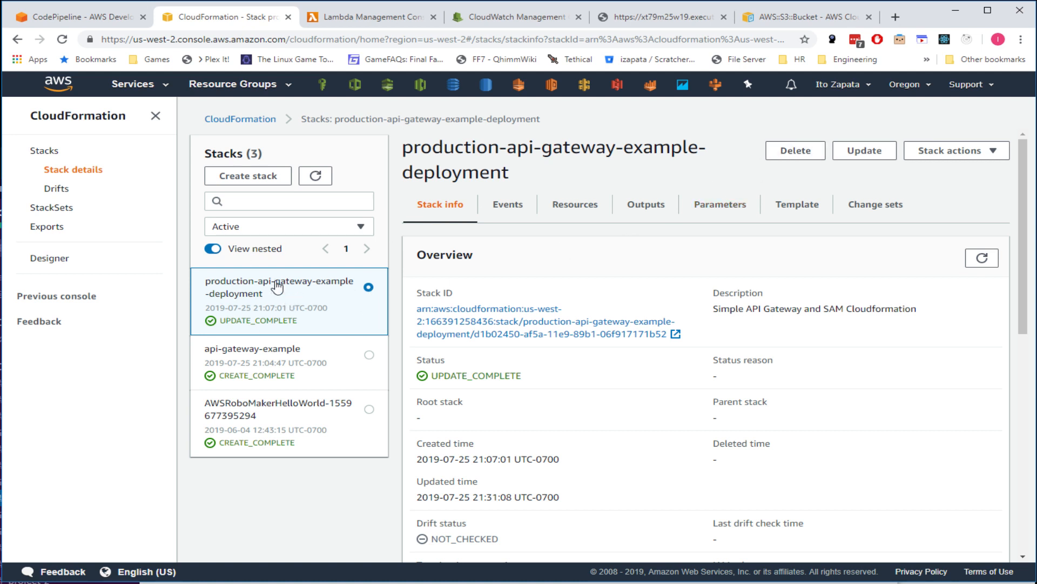
pyautogui.click(342, 367)
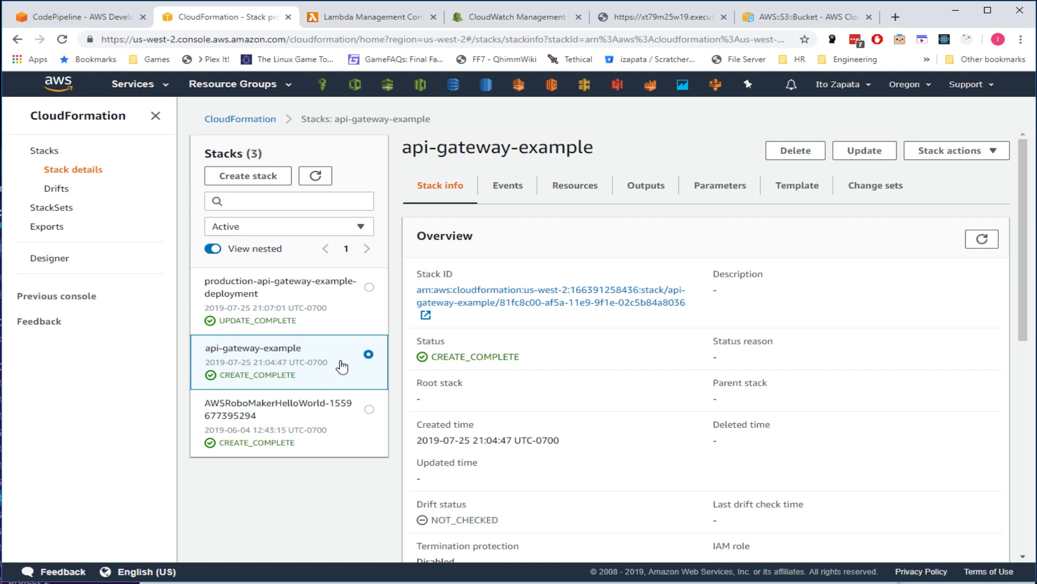
# - Delete the production-api-gateway-example-deployment stack and refresh its status
pyautogui.click(330, 305)
pyautogui.click(795, 151)
pyautogui.click(670, 374)
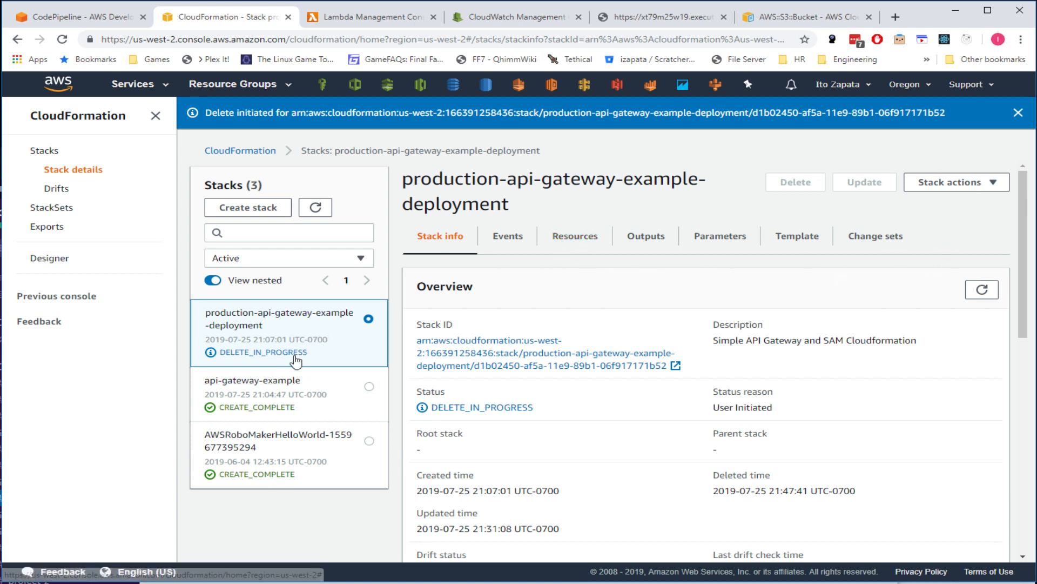
pyautogui.click(979, 291)
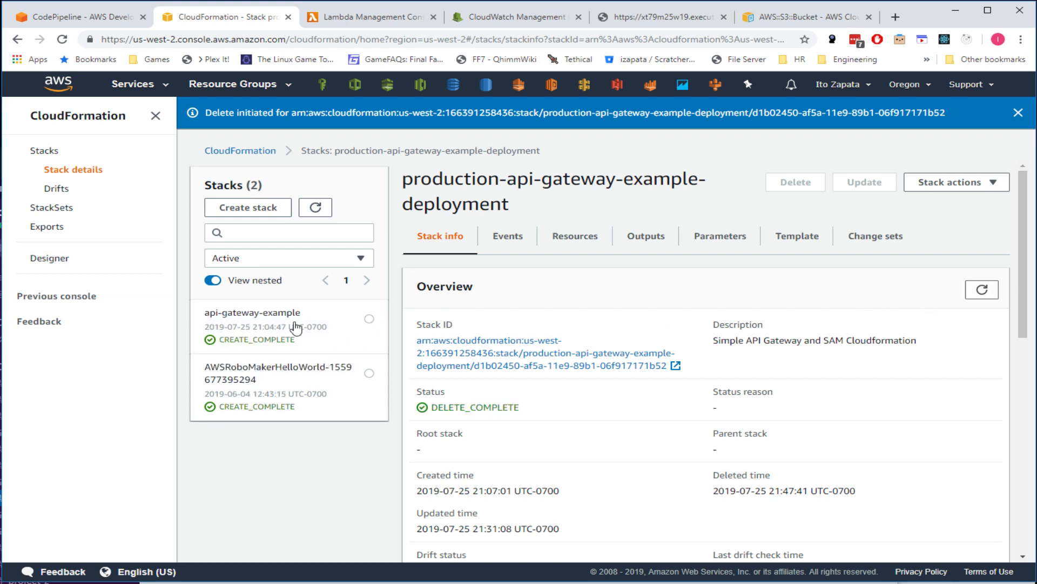
# - Try to delete the api-gateway-example stack and refresh its status
pyautogui.click(326, 334)
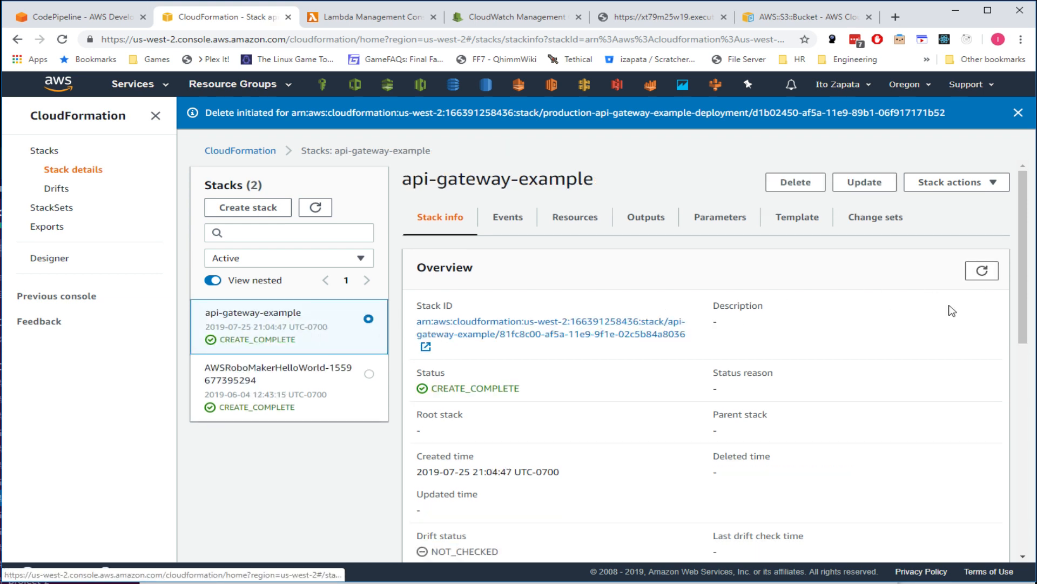
pyautogui.click(800, 186)
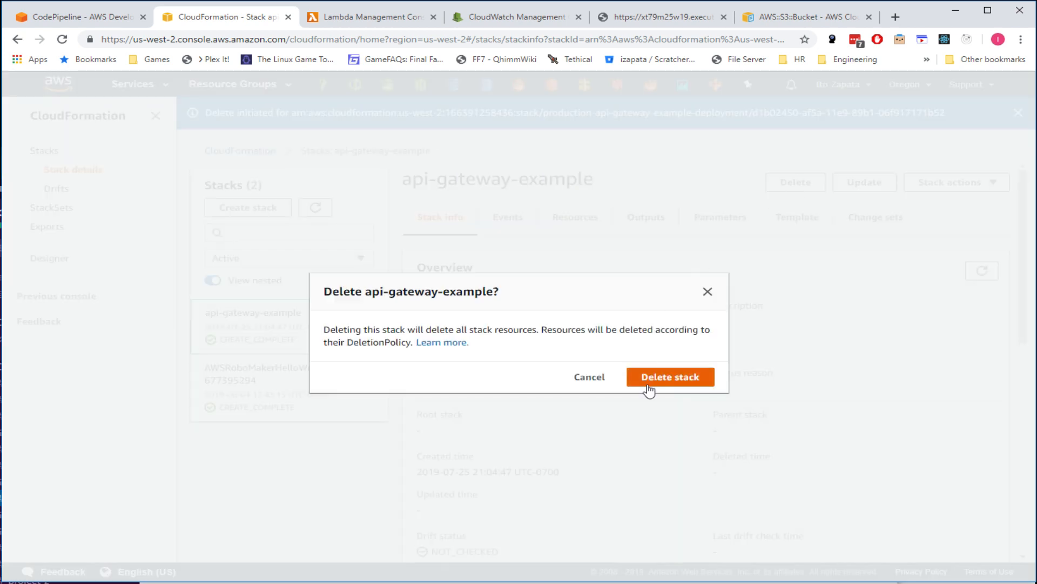
pyautogui.click(676, 379)
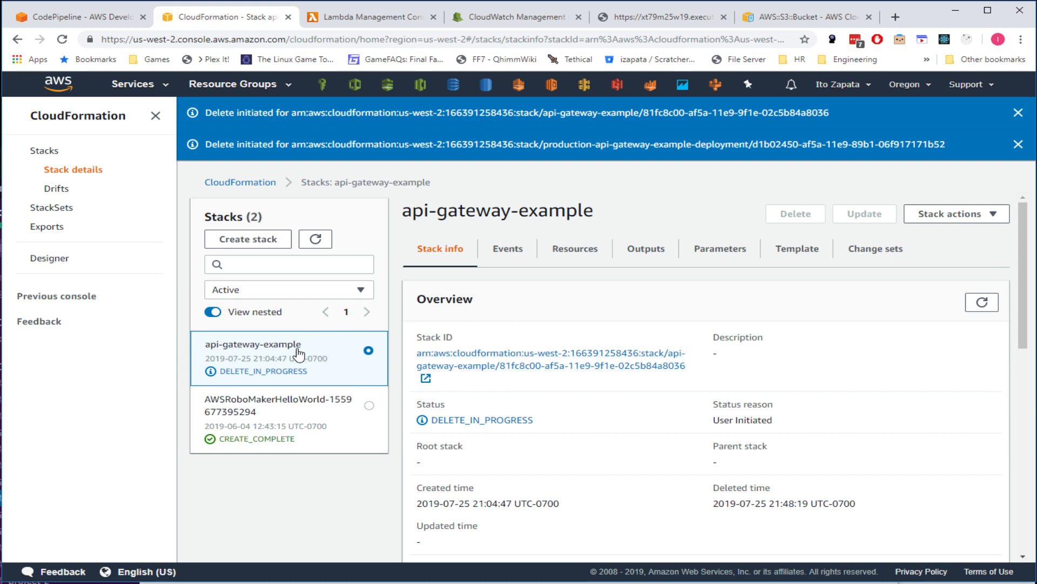
pyautogui.click(982, 301)
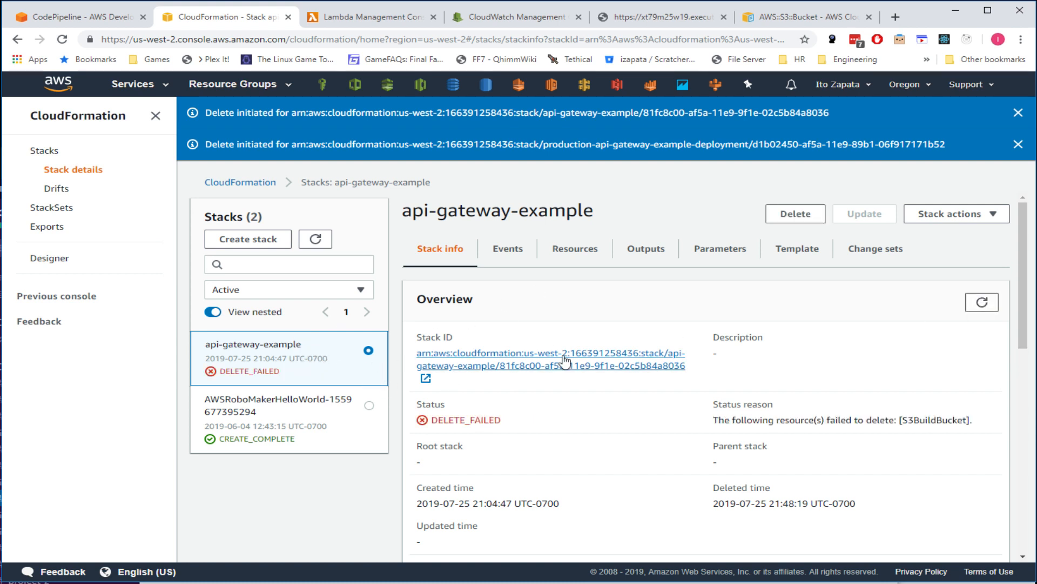
# - Examine the api-gateway-example stack's events for the status reasons of the S3BuildBucket deletion
pyautogui.click(506, 250)
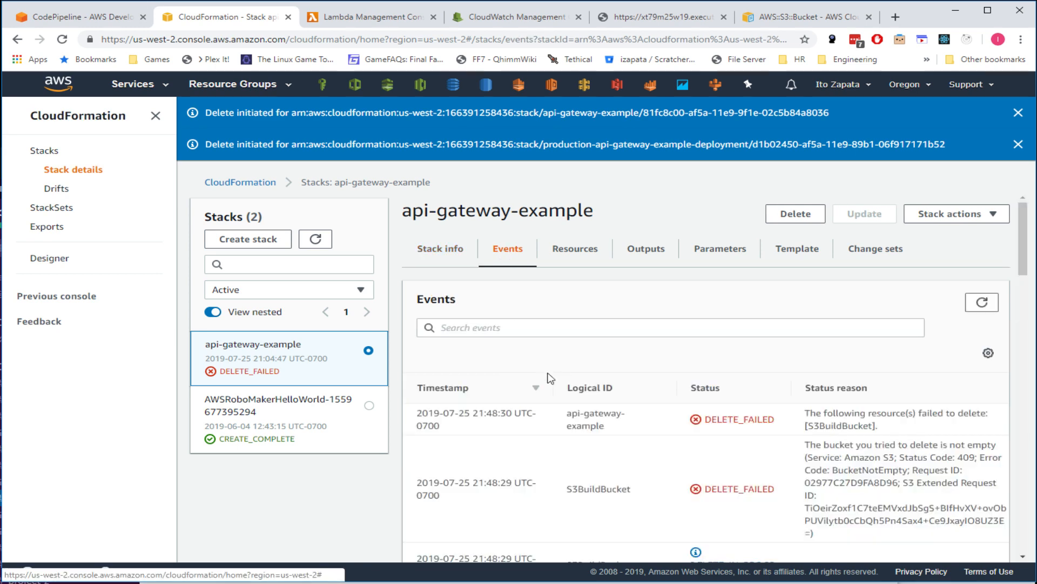
pyautogui.scroll(-2, 835, 420)
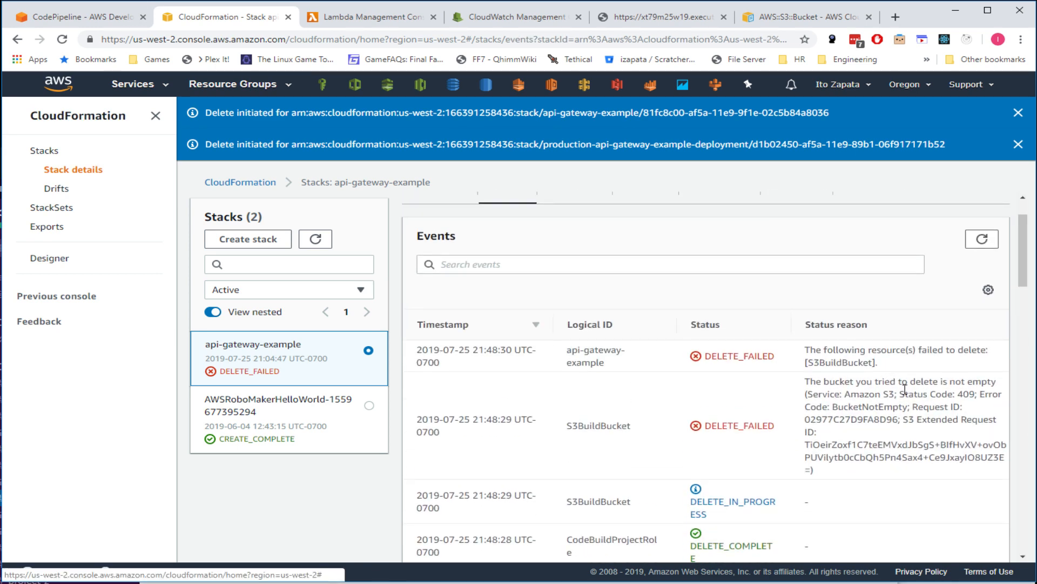
pyautogui.doubleClick(841, 362)
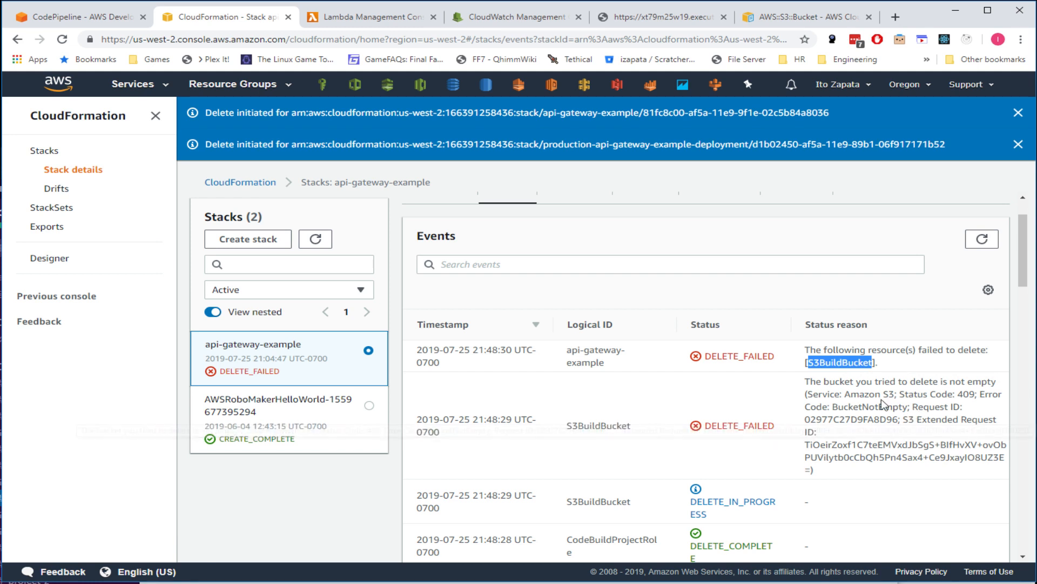
pyautogui.moveTo(873, 382); pyautogui.dragTo(999, 385)
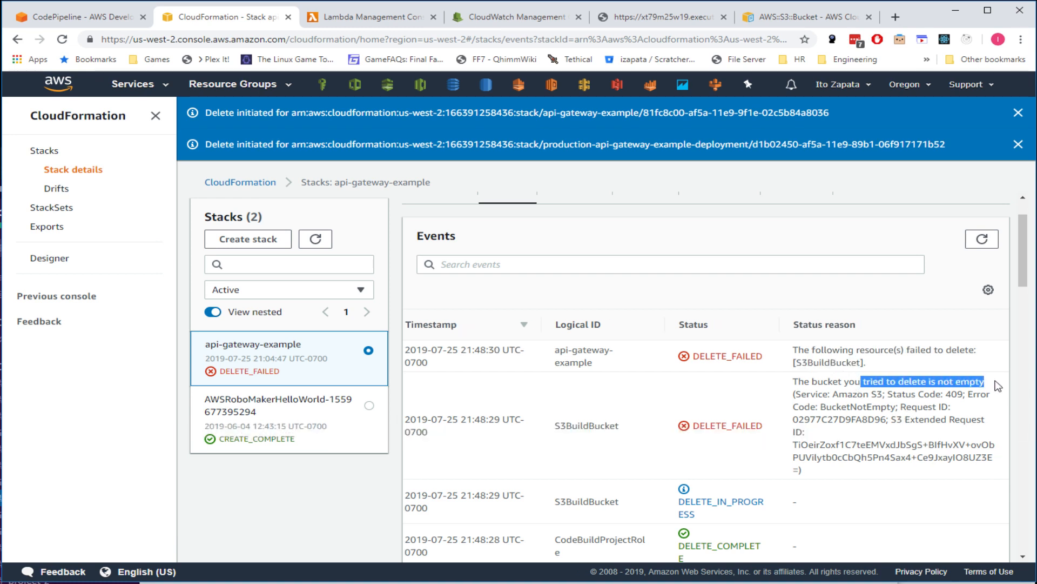
pyautogui.click(905, 379)
pyautogui.scroll(2, 810, 372)
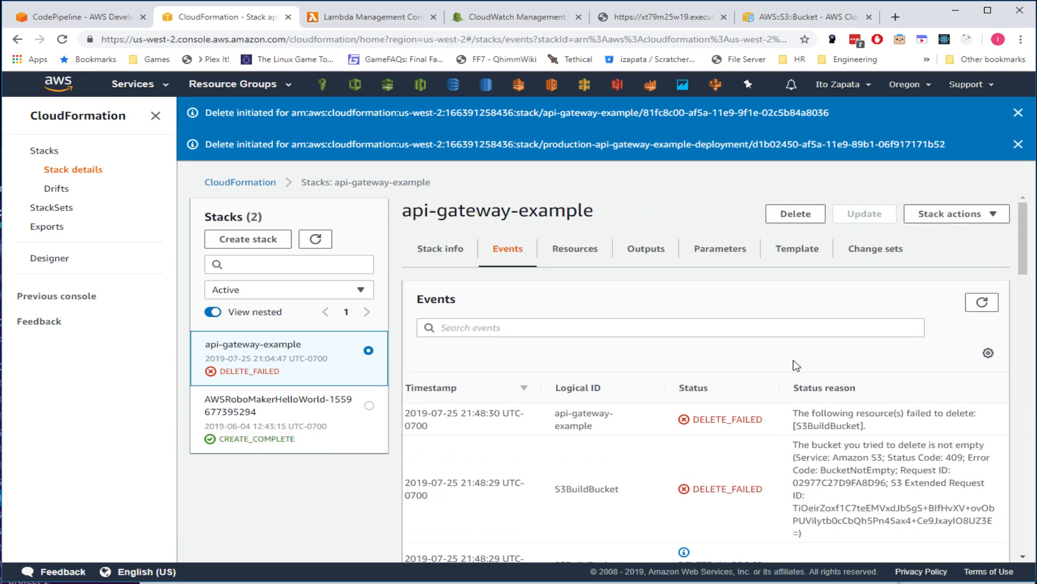
# - Delete the api-gateway-example stack again while retaining its S3BuildBucket resource, and refresh the events
pyautogui.click(792, 215)
pyautogui.scroll(-1, 389, 358)
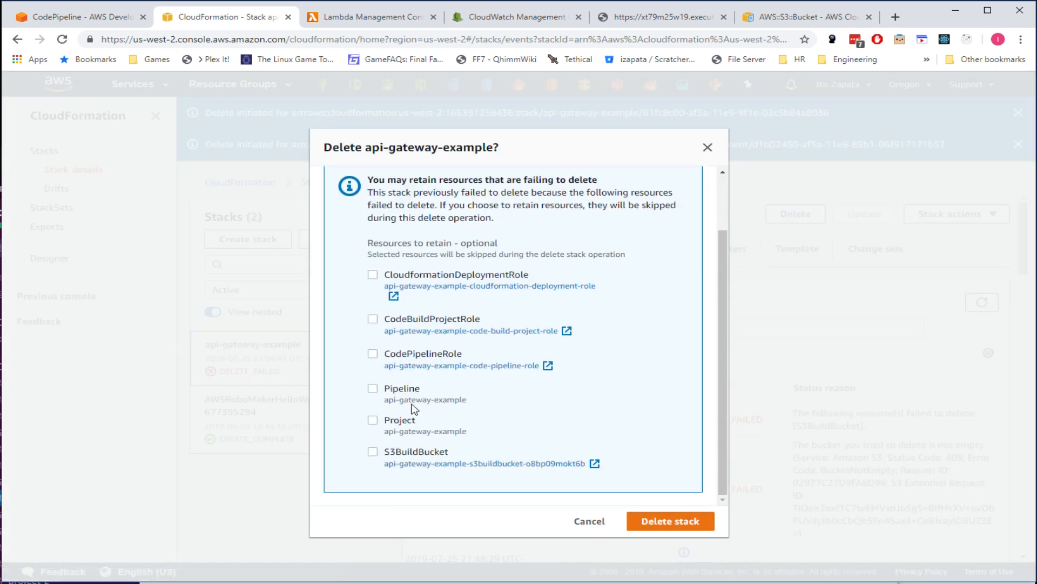
pyautogui.scroll(1, 534, 208)
pyautogui.scroll(-1, 432, 351)
pyautogui.click(673, 522)
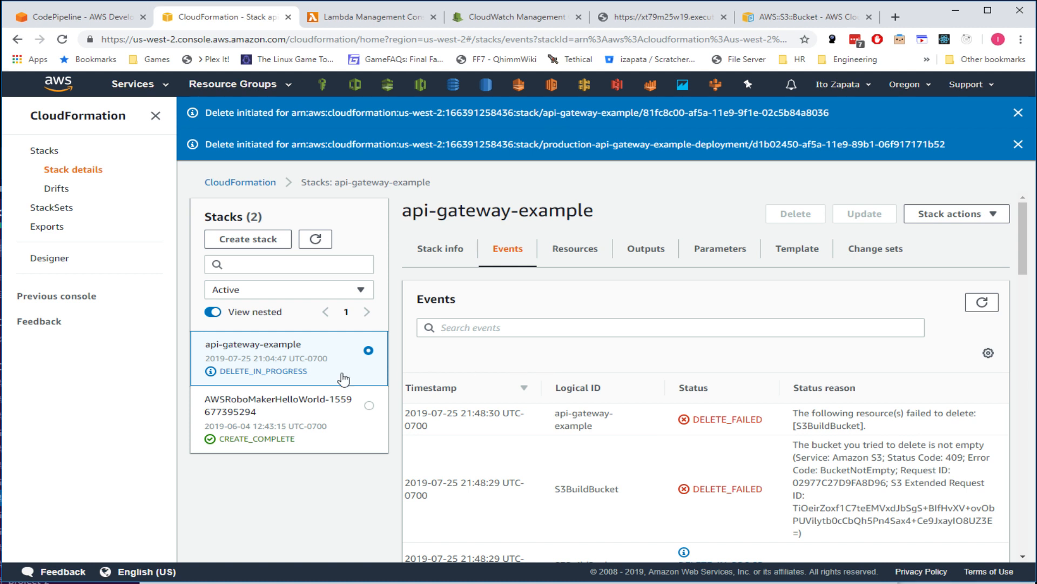
pyautogui.click(983, 303)
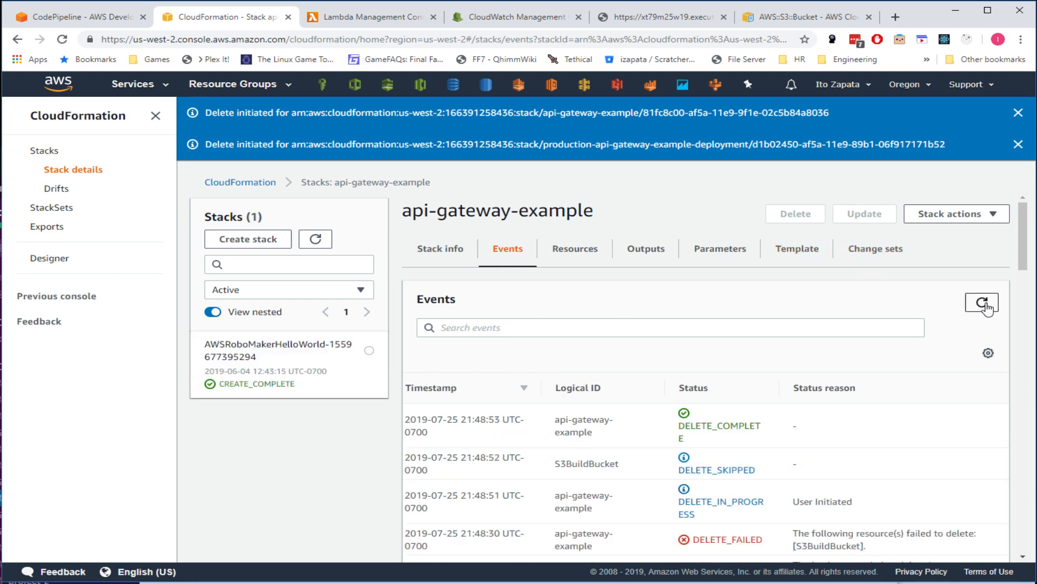
# - Open S3 and look through the api-gateway-example folder in the bucket api-gateway-example-s3buildbucket-o8bp09mokt6b
pyautogui.click(619, 87)
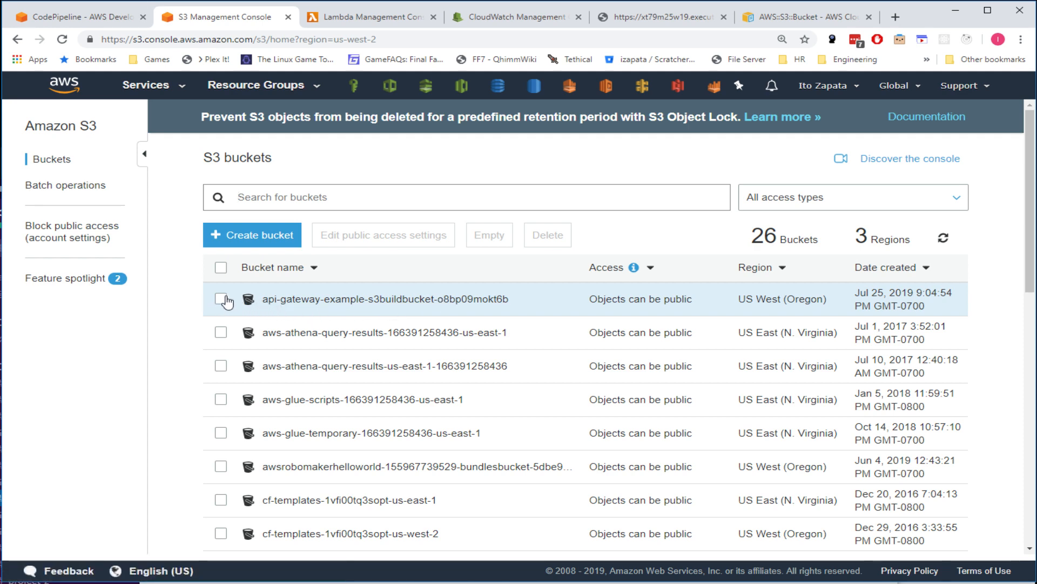
pyautogui.click(295, 302)
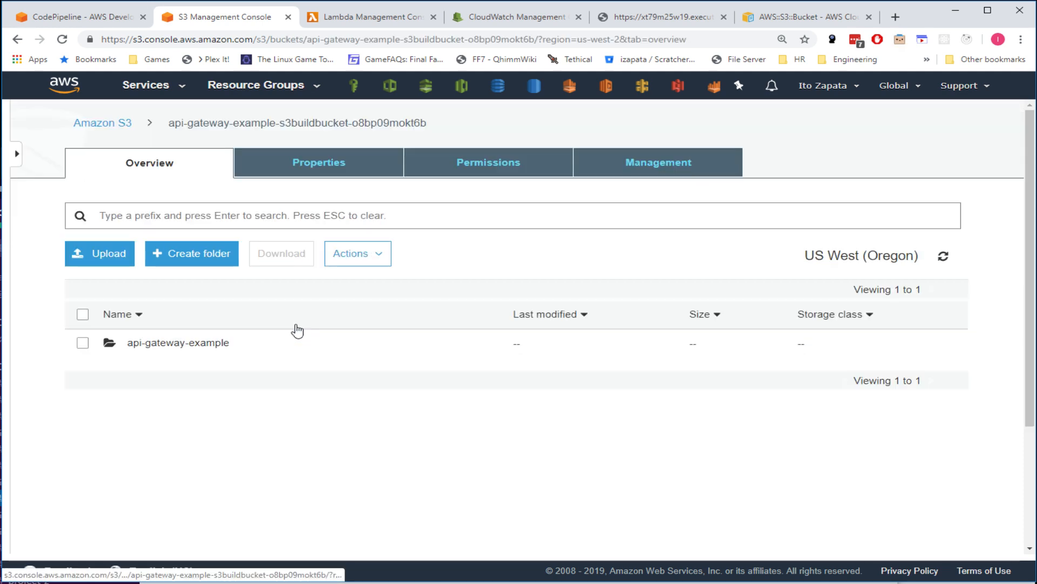
pyautogui.click(154, 343)
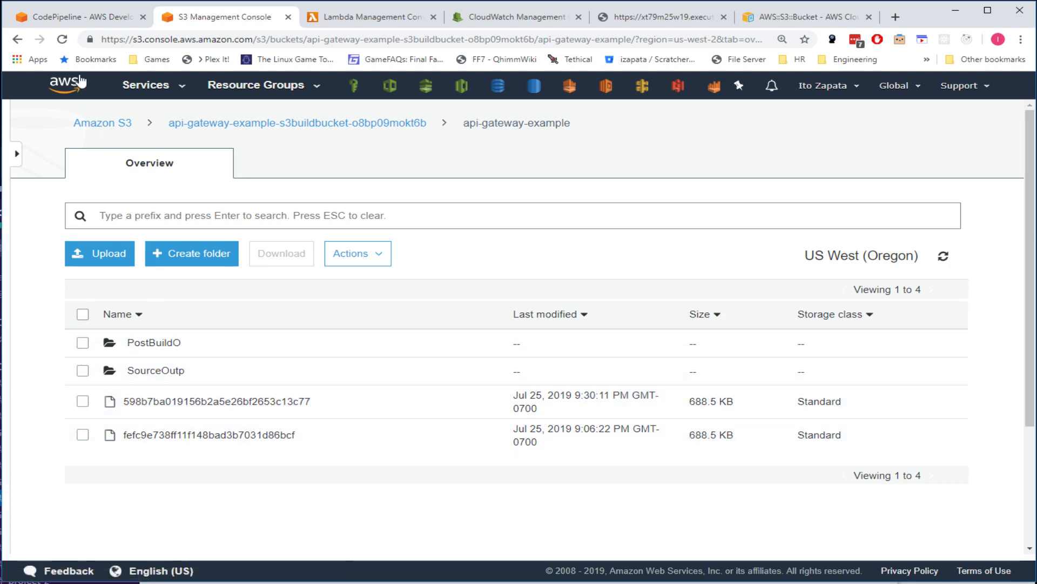
pyautogui.click(18, 39)
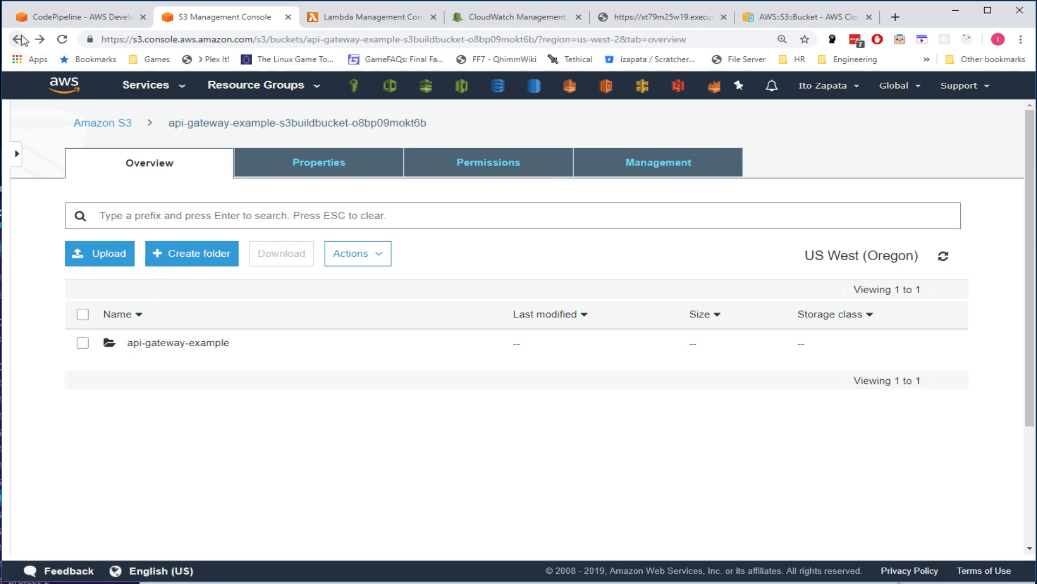
# - Delete the S3 bucket api-gateway-example-s3buildbucket-o8bp09mokt6b, confirming the deletion with its full name
pyautogui.click(18, 40)
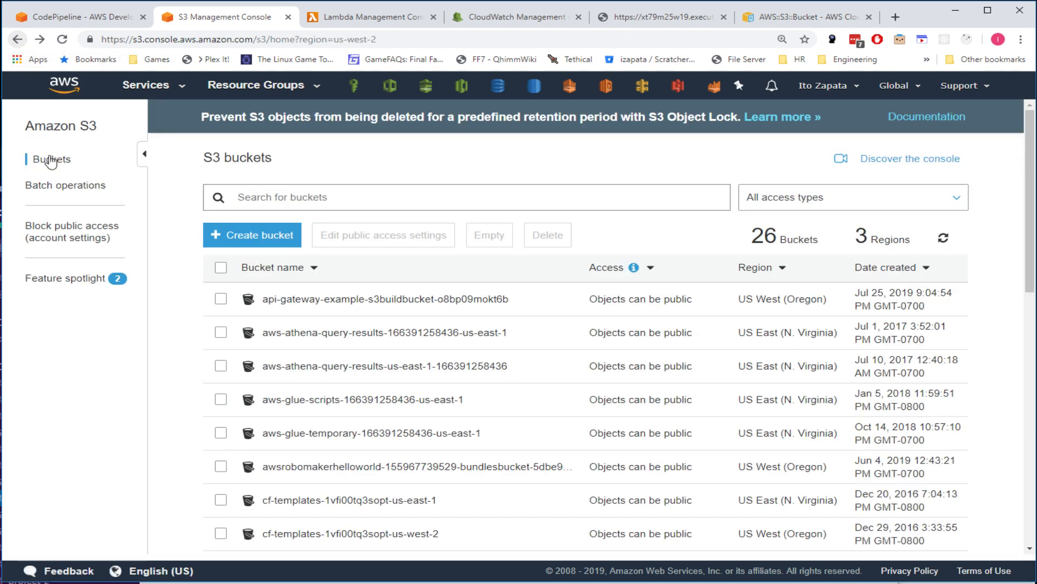
pyautogui.click(220, 298)
pyautogui.click(548, 234)
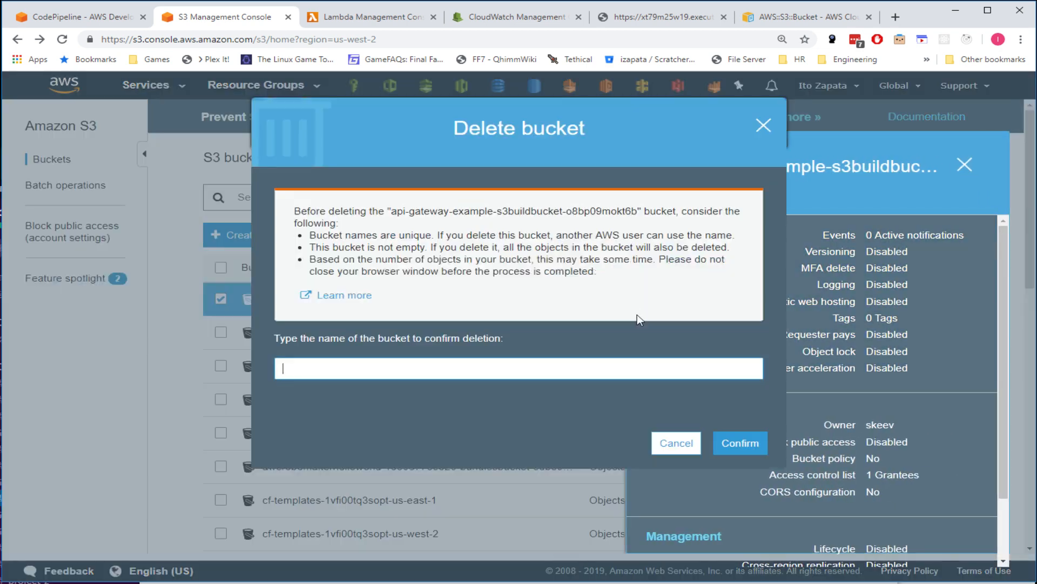
pyautogui.moveTo(402, 214); pyautogui.dragTo(580, 209)
pyautogui.hotkey('ctrl', 'c')
pyautogui.click(448, 367)
pyautogui.hotkey('ctrl', 'v')
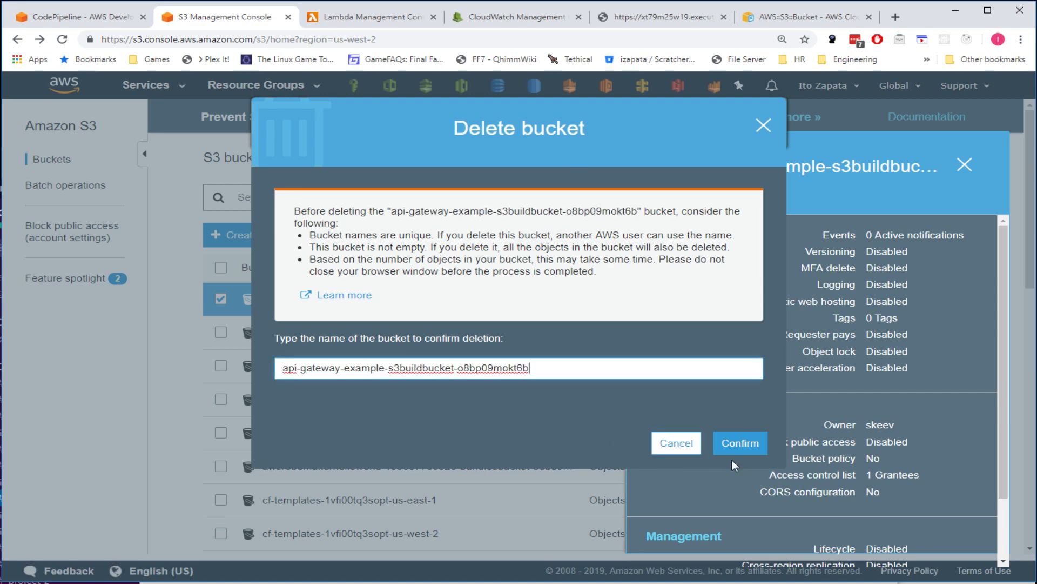
pyautogui.click(732, 453)
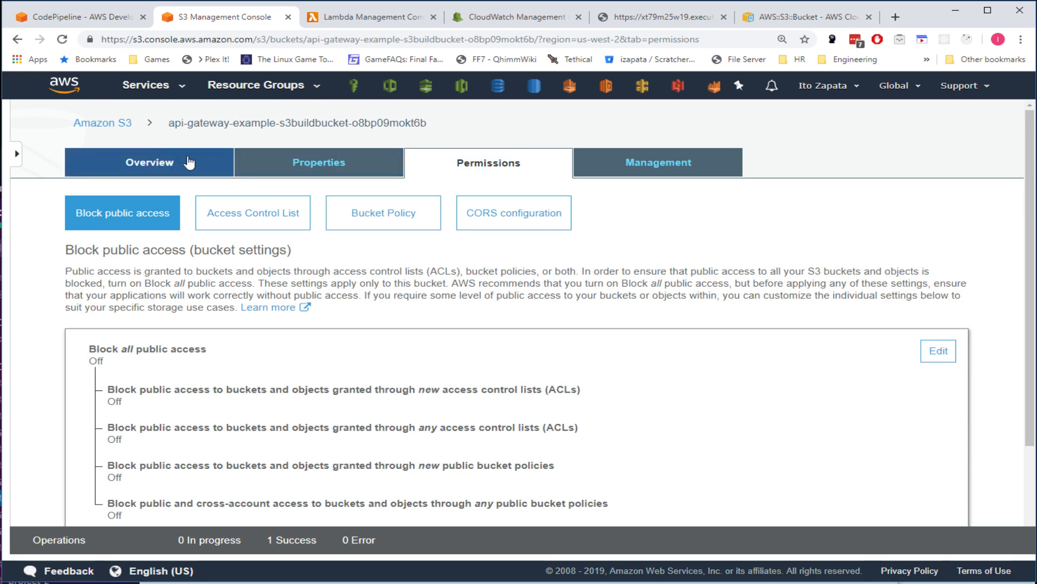
# - Return to the S3 bucket list, search for remaining buckets matching "api", and clear the search
pyautogui.click(106, 123)
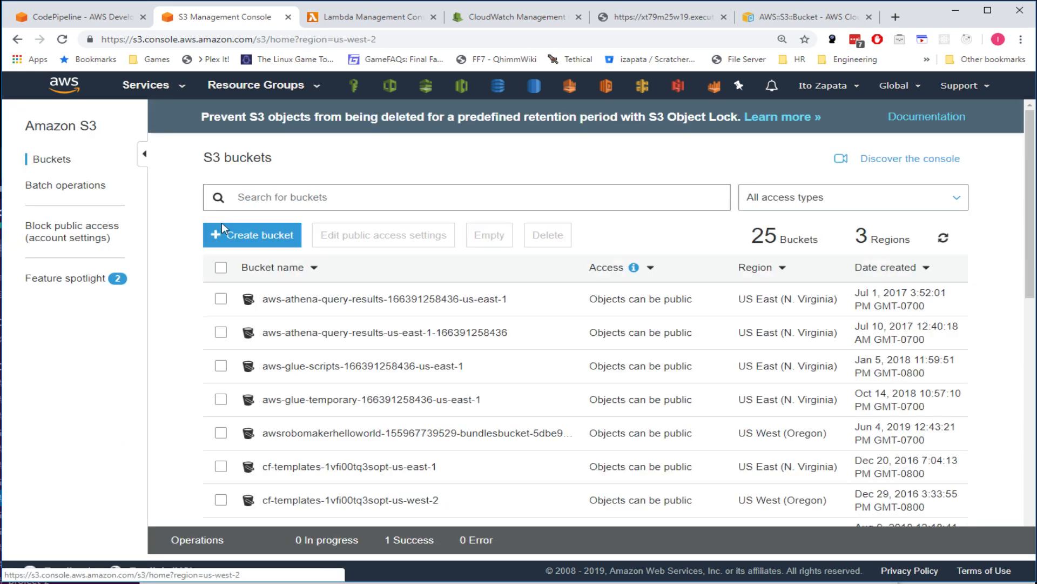
pyautogui.click(395, 199)
pyautogui.write('api')
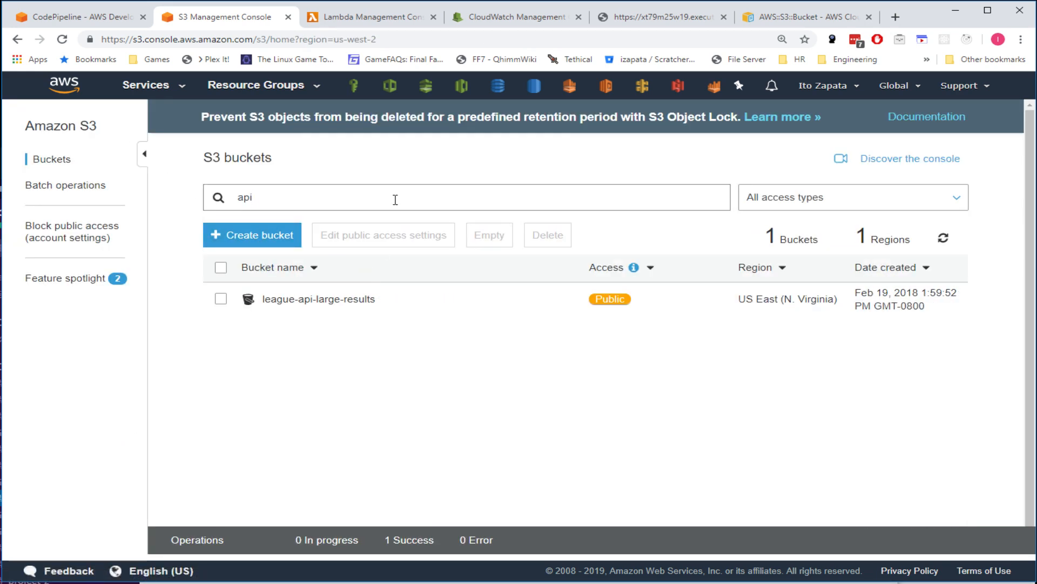
pyautogui.press('BackSpace')
pyautogui.press('BackSpace')
pyautogui.write('pi')
pyautogui.press('BackSpace')
pyautogui.press('BackSpace')
pyautogui.press('BackSpace')
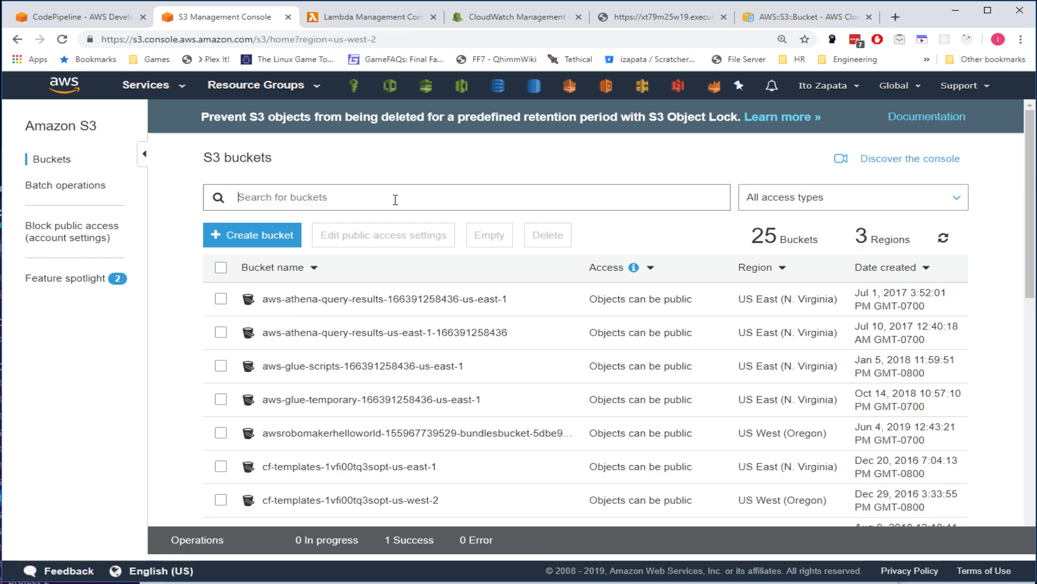
pyautogui.write('and')
pyautogui.press('BackSpace')
pyautogui.press('BackSpace')
pyautogui.press('BackSpace')
# - Check the CodePipeline pipelines list and the CloudFormation stacks list for leftover api-gateway-example resources
pyautogui.click(102, 19)
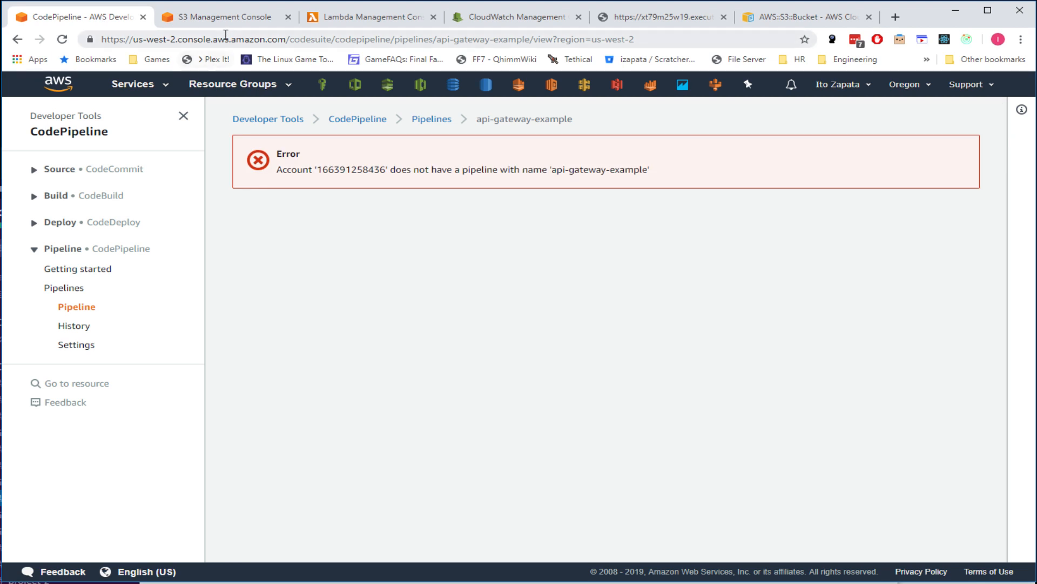
pyautogui.click(388, 85)
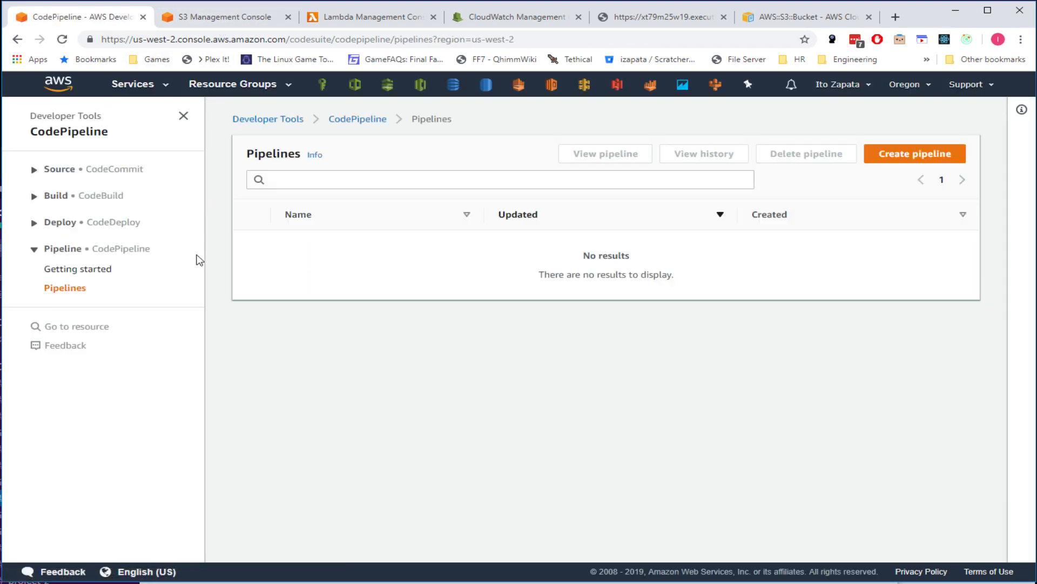
pyautogui.click(355, 86)
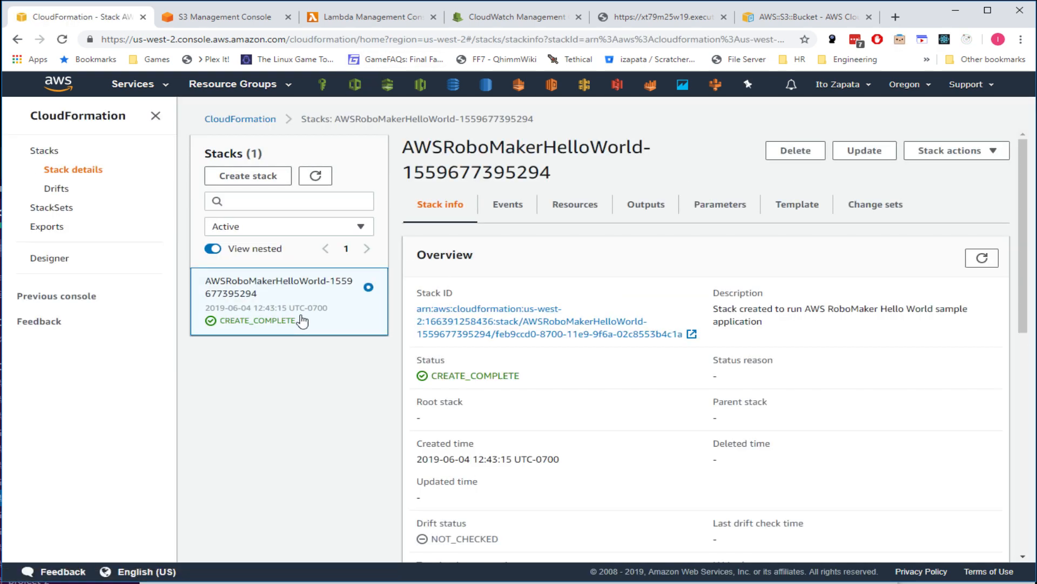
# - Reload the API's /Prod/user endpoint to check its response after the cleanup
pyautogui.click(663, 16)
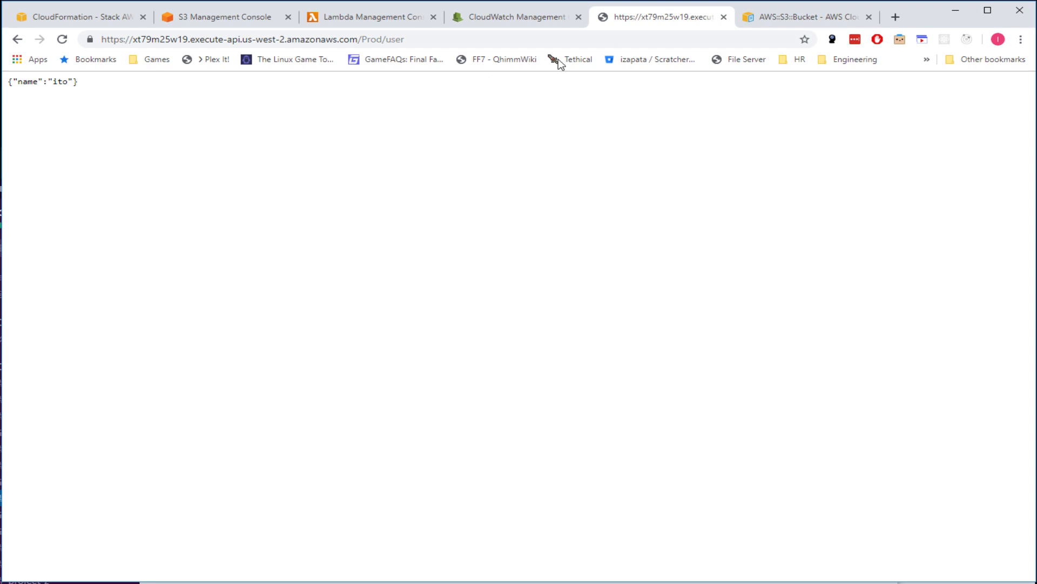
pyautogui.click(62, 40)
pyautogui.click(62, 40)
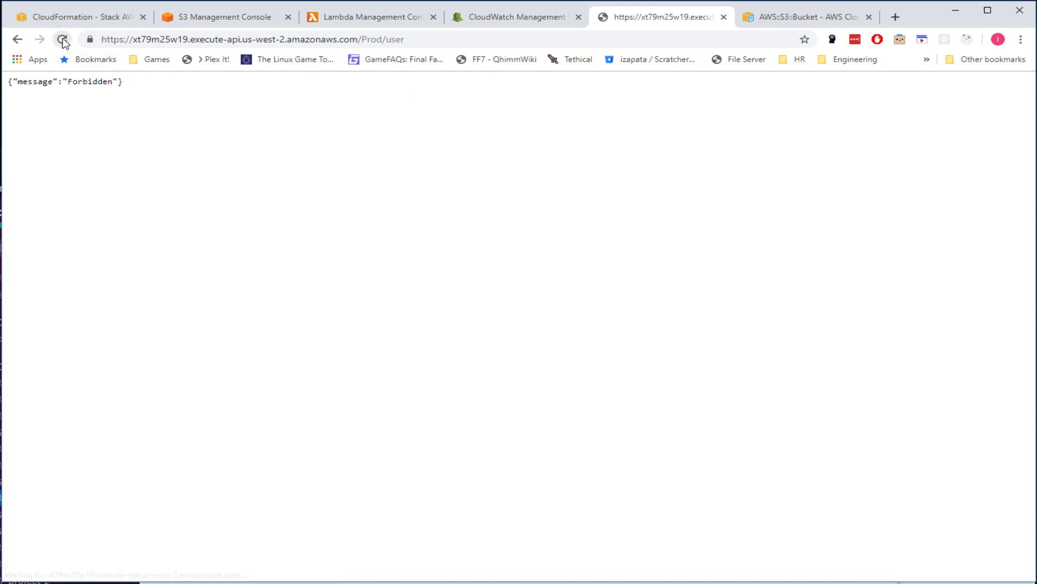
pyautogui.click(560, 21)
pyautogui.click(670, 17)
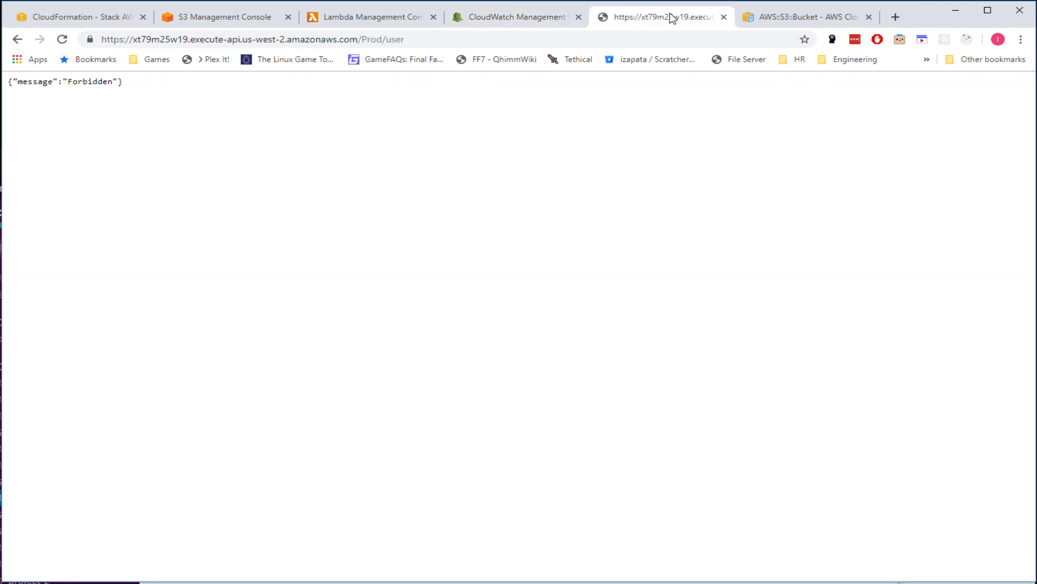
# - Close the AWS::S3::Bucket documentation, API endpoint, CloudWatch and Lambda pages
pyautogui.middleClick(789, 20)
pyautogui.middleClick(724, 22)
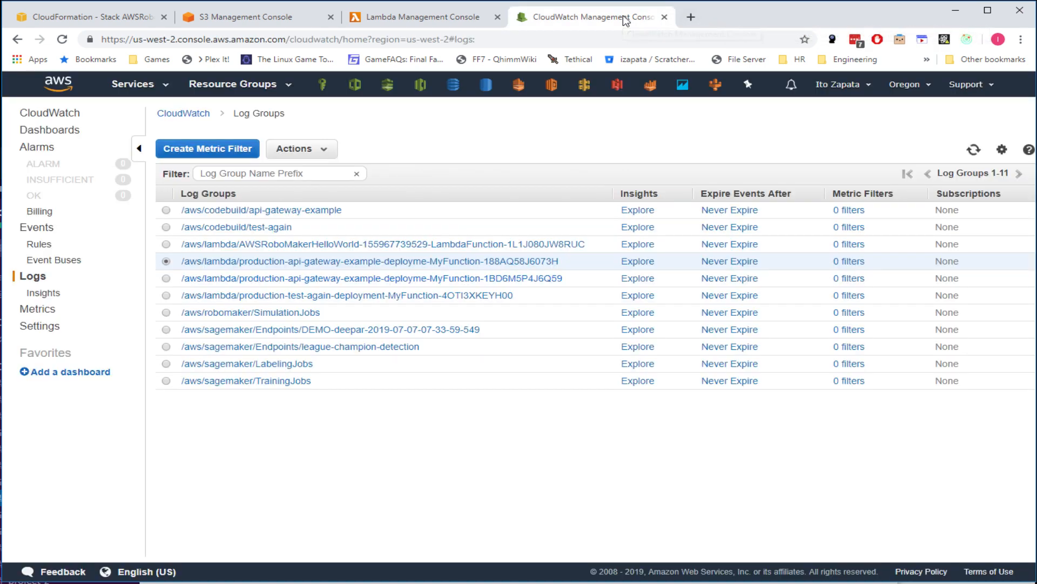
pyautogui.middleClick(625, 20)
pyautogui.middleClick(422, 20)
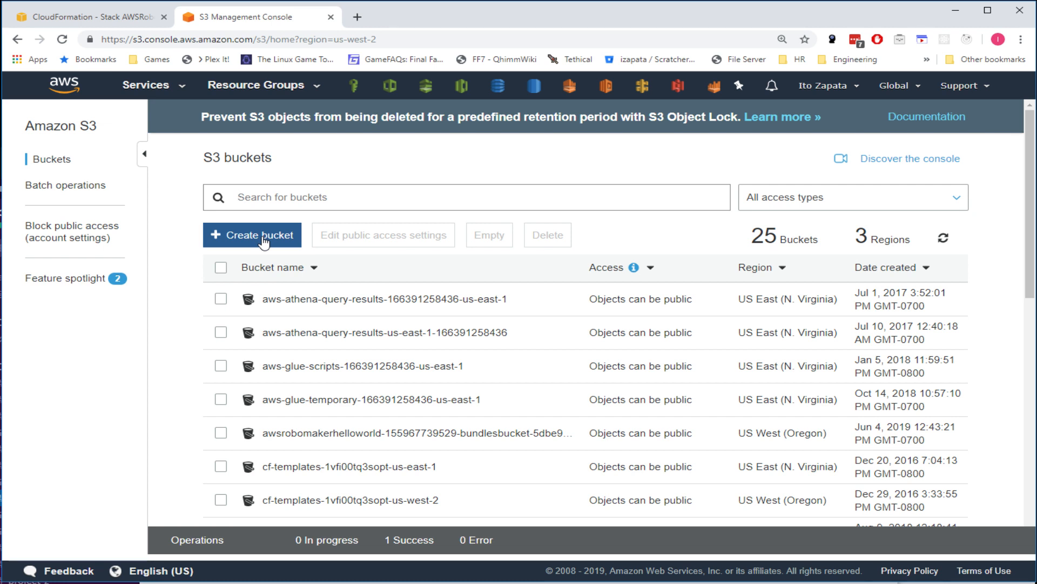
# - View the CodeCommit repositories page and return to the CloudFormation stack details
pyautogui.click(462, 90)
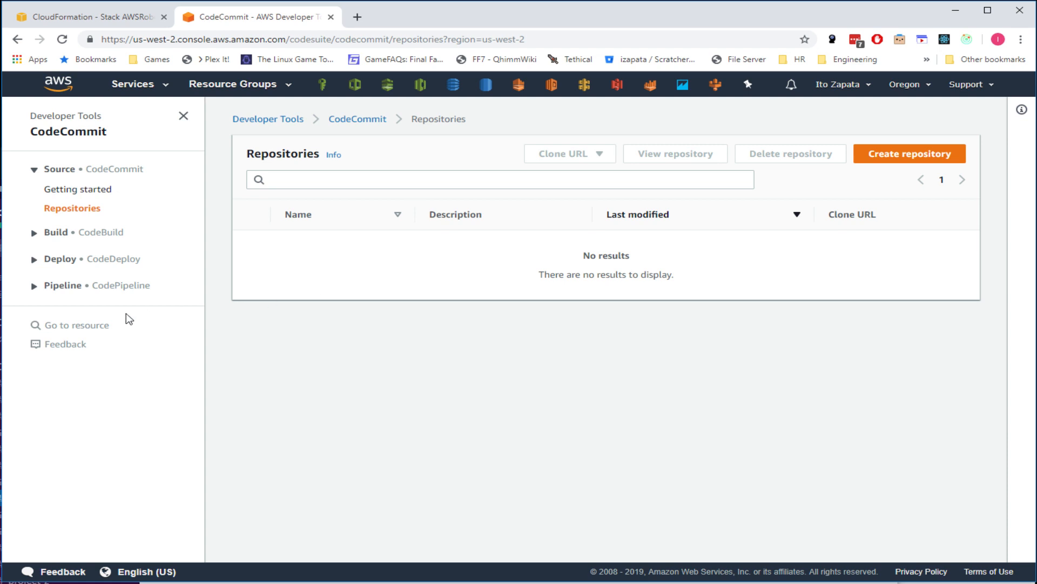
pyautogui.click(93, 17)
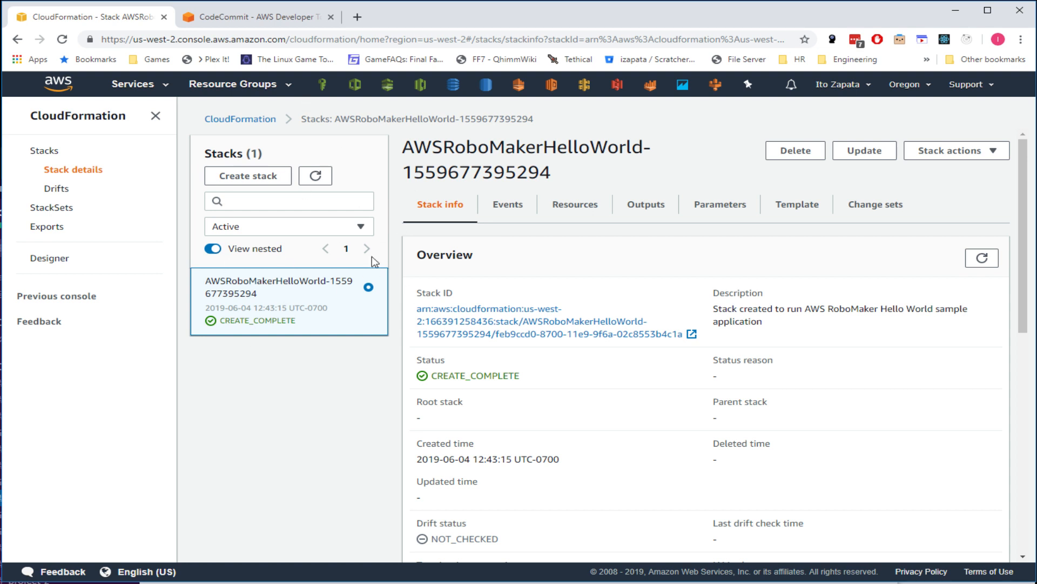
# - Switch to the api-gateway-example project in WebStorm and place the cursor on the author line of package.json
pyautogui.rightClick(380, 238)
pyautogui.click(236, 459)
pyautogui.hotkey('alt', 'Tab')
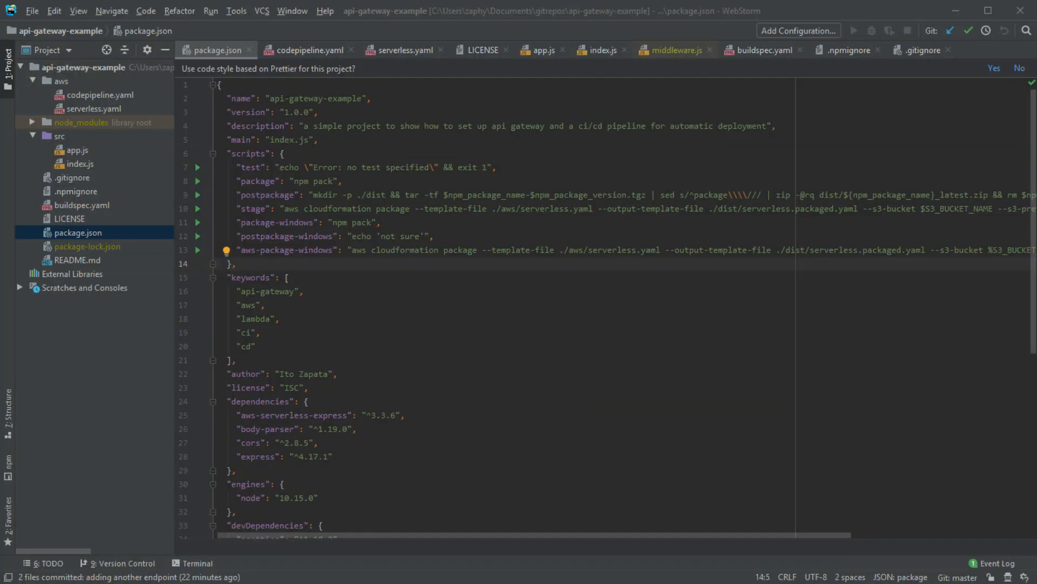
pyautogui.click(572, 372)
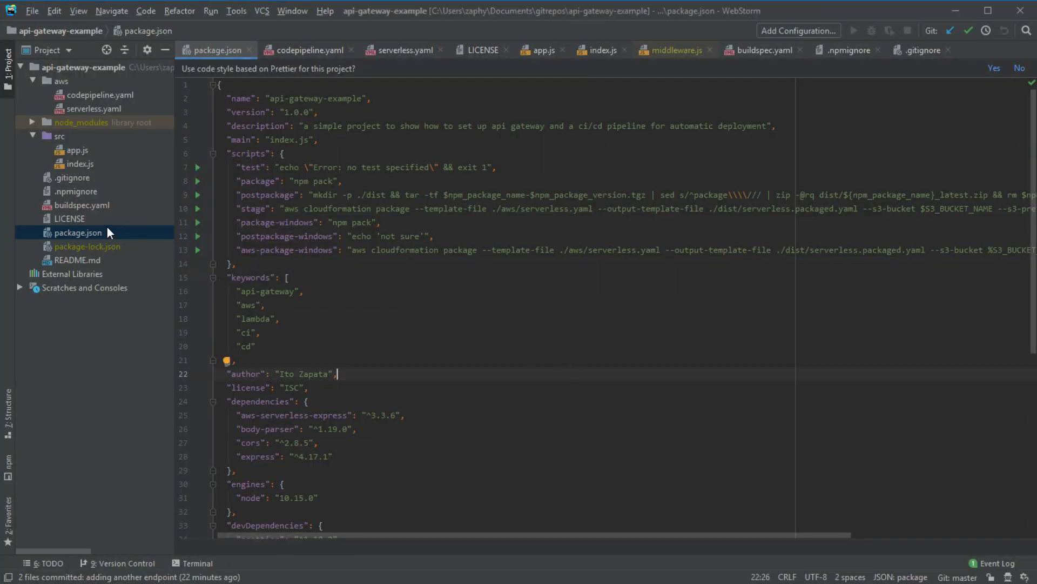